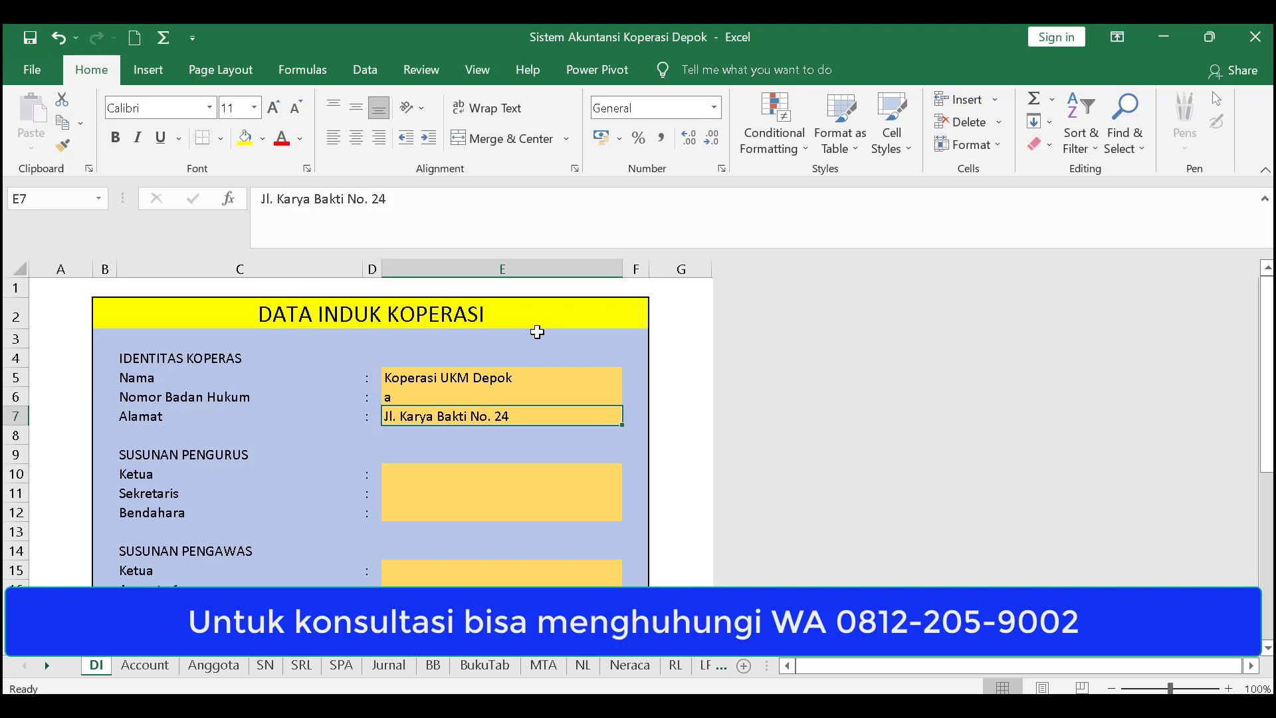
# Review the cooperative's name, legal entity number and address entries on the DI sheet
pyautogui.click(492, 394)
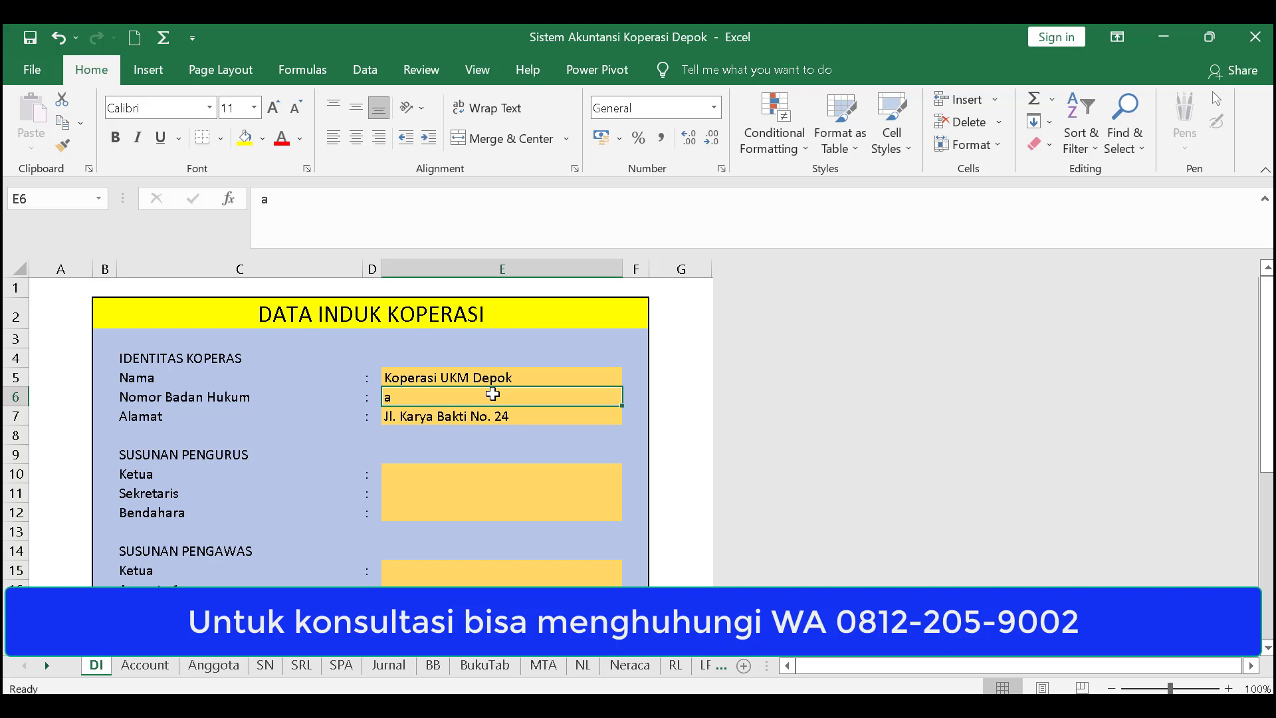
pyautogui.click(483, 375)
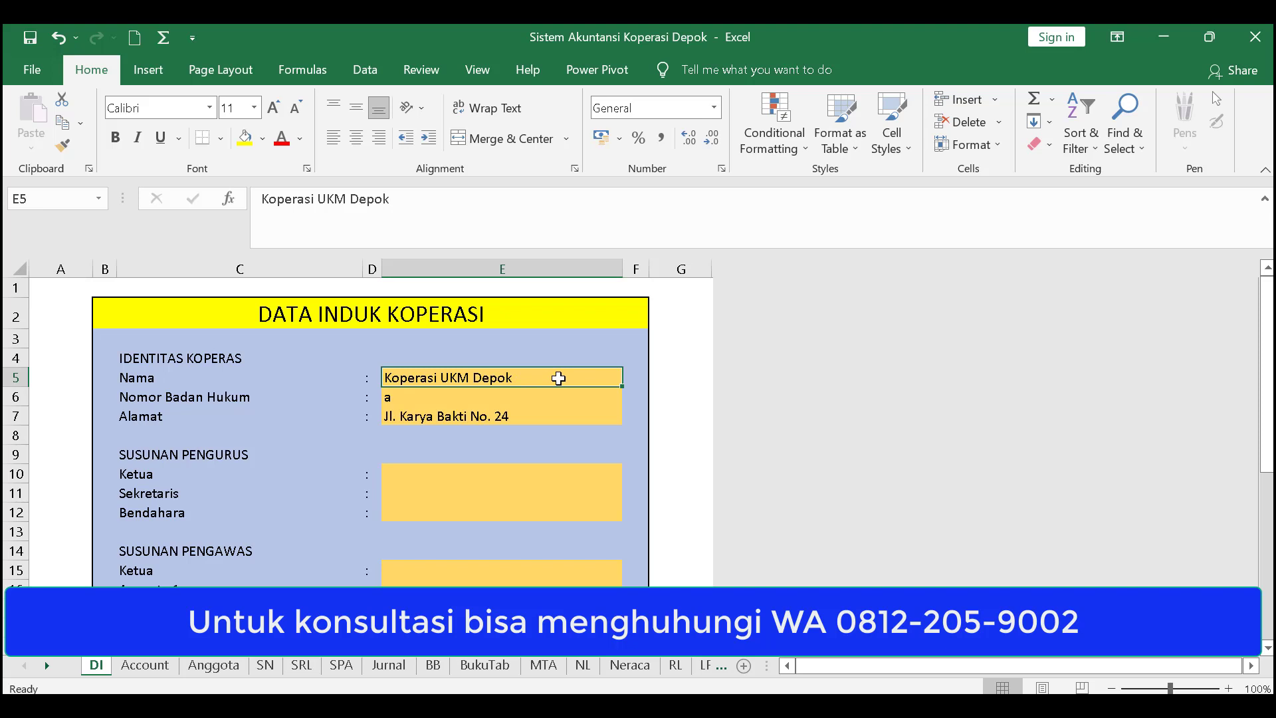
pyautogui.click(521, 415)
pyautogui.click(507, 378)
# Switch to the KOPERASI Depok workbook and look through the member list on the MEI 21 sheet
pyautogui.moveTo(717, 704)
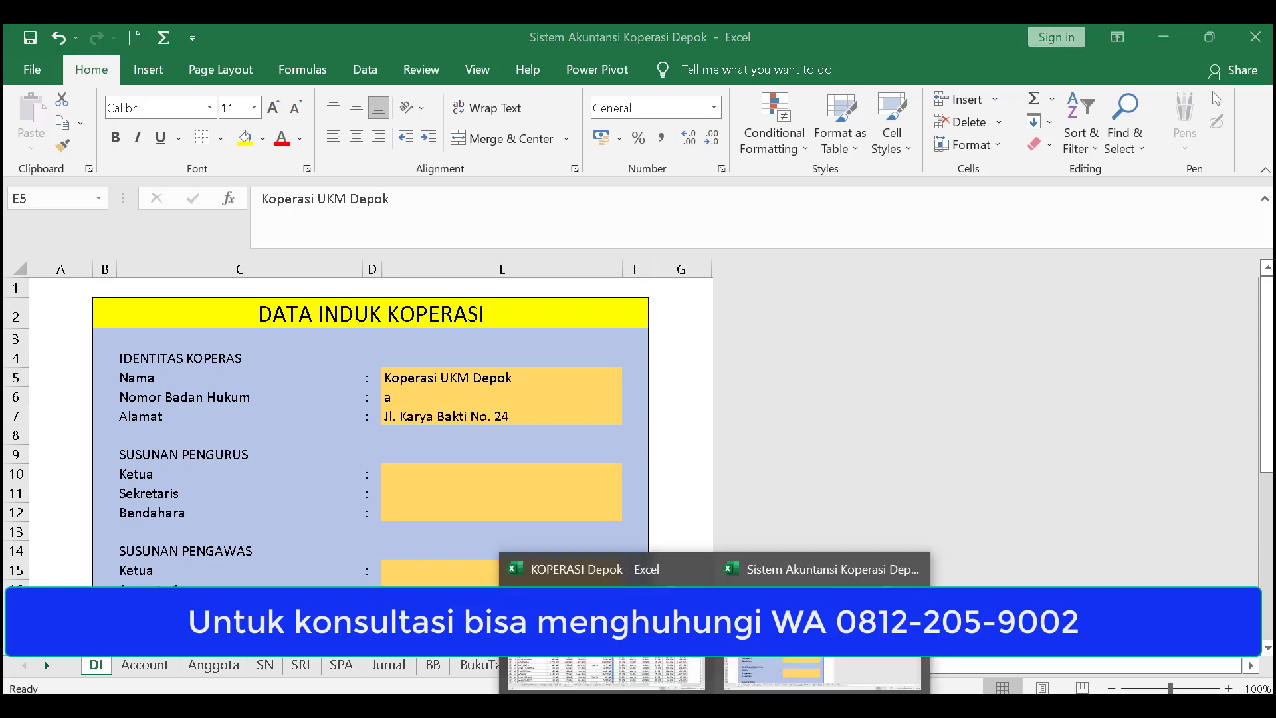
pyautogui.click(670, 667)
pyautogui.click(287, 441)
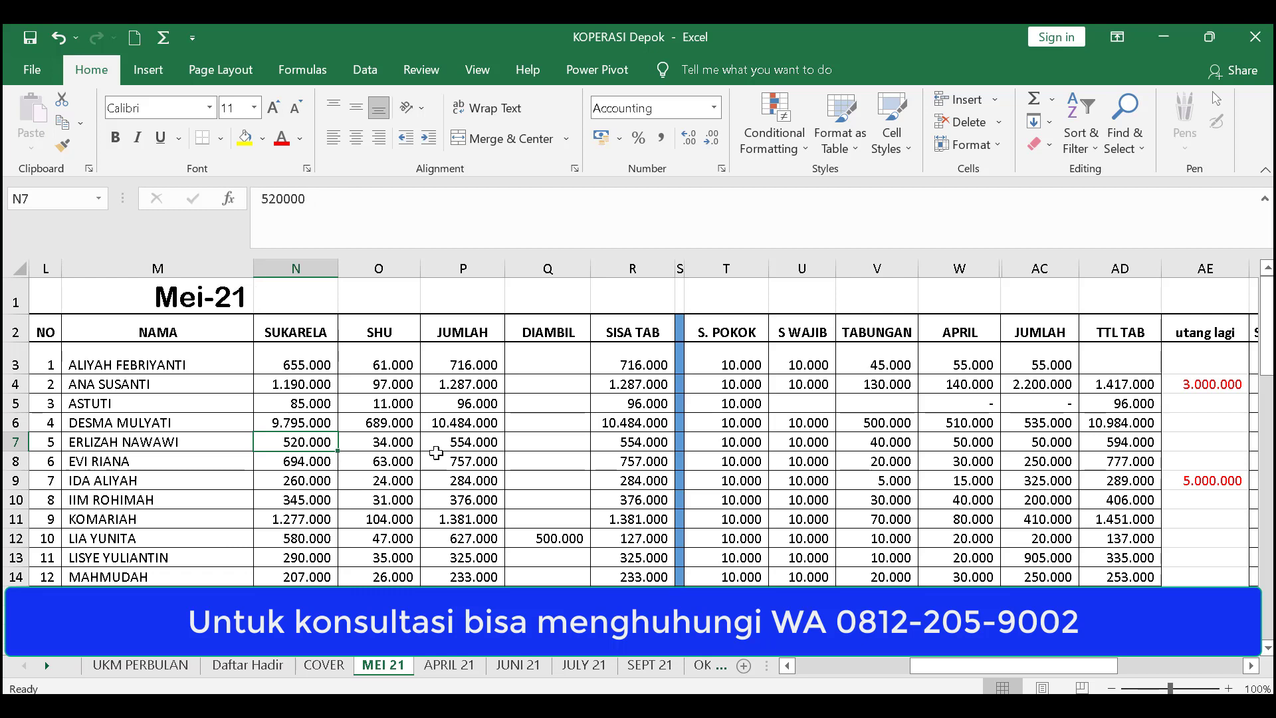
pyautogui.scroll(-1, 439, 453)
pyautogui.scroll(-5, 439, 452)
pyautogui.scroll(6, 439, 452)
# Examine the members' S. POKOK, S WAJIB and TABUNGAN savings columns on the MEI 21 sheet
pyautogui.click(888, 359)
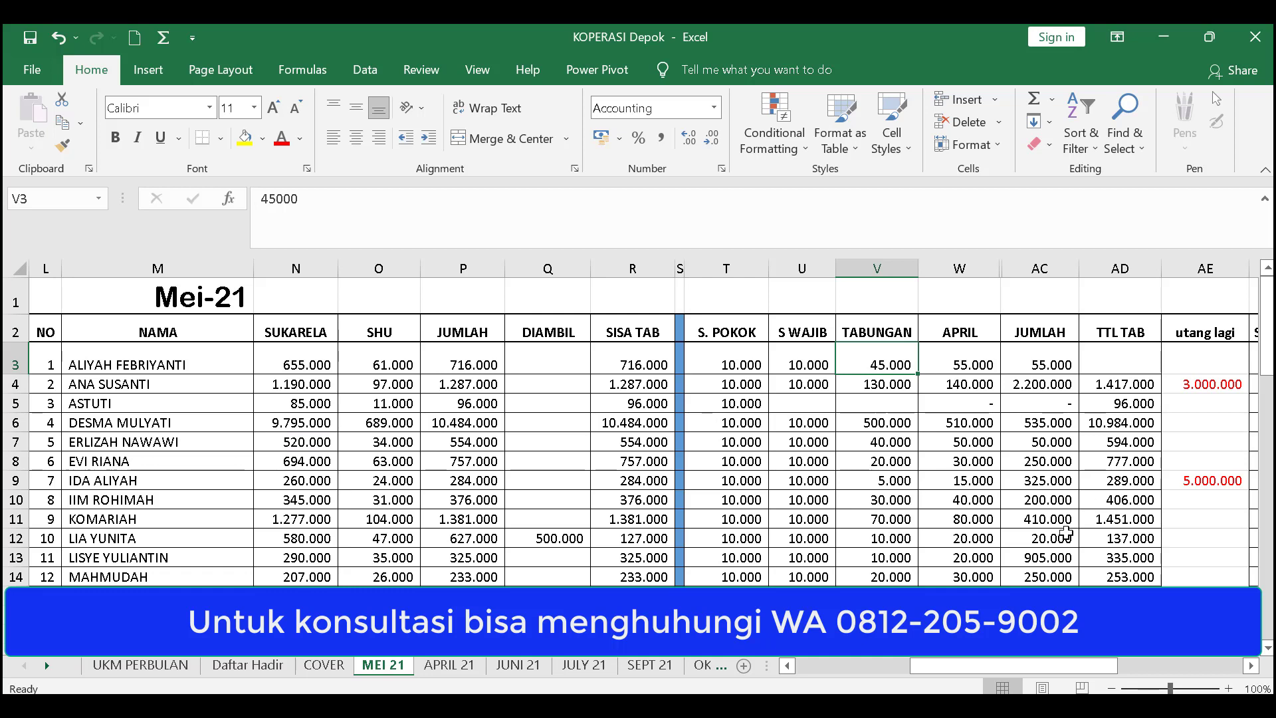
pyautogui.moveTo(979, 668)
pyautogui.mouseDown()
pyautogui.moveTo(1094, 665)
pyautogui.moveTo(970, 664)
pyautogui.mouseUp()
pyautogui.click(791, 461)
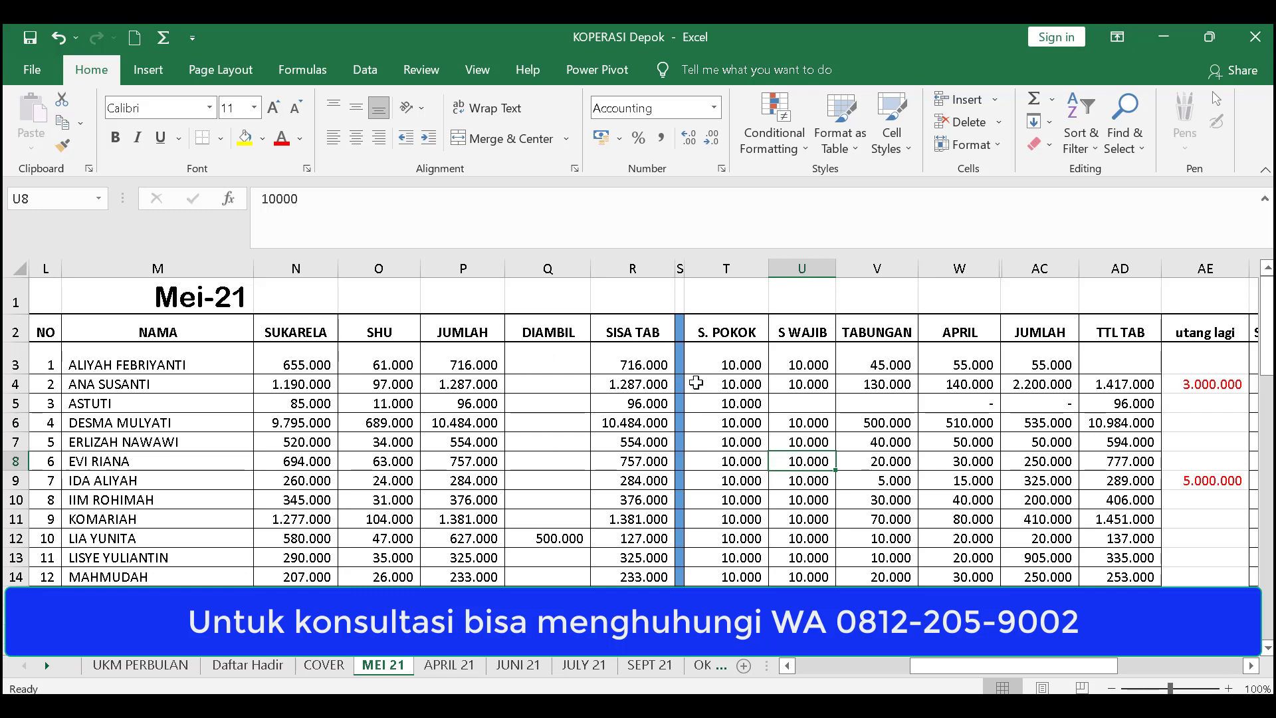
pyautogui.click(856, 442)
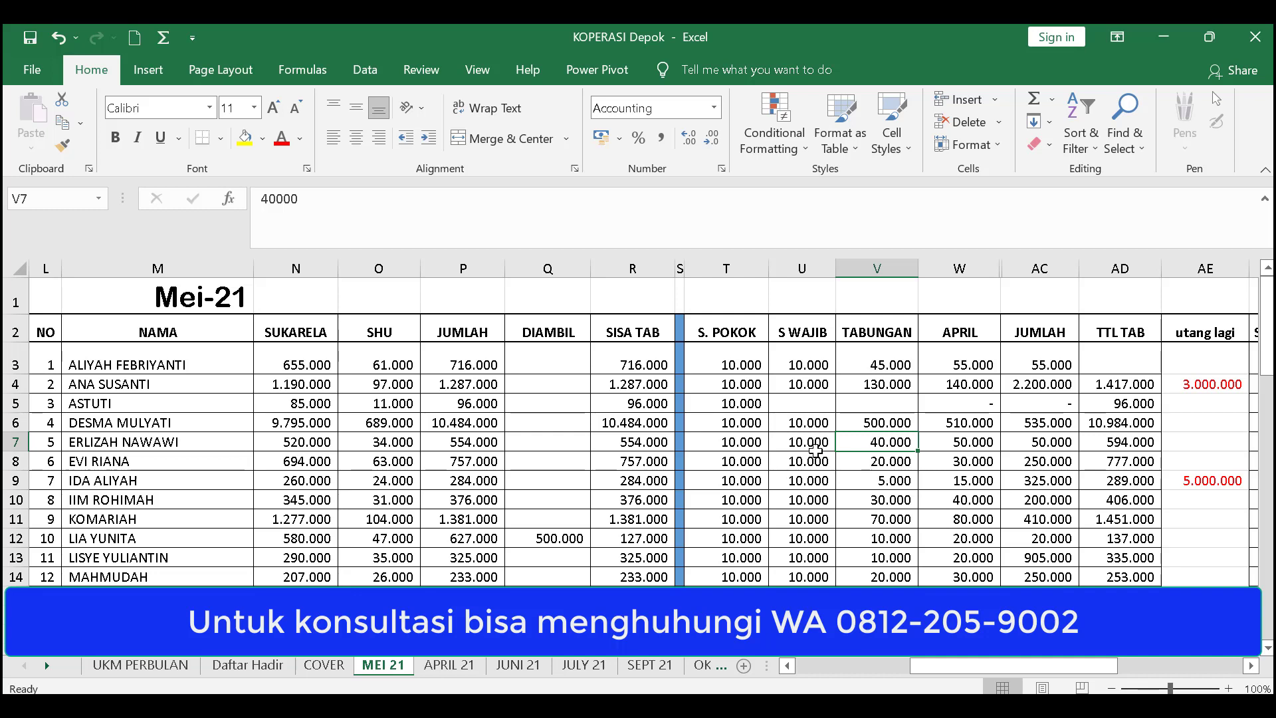
pyautogui.click(786, 440)
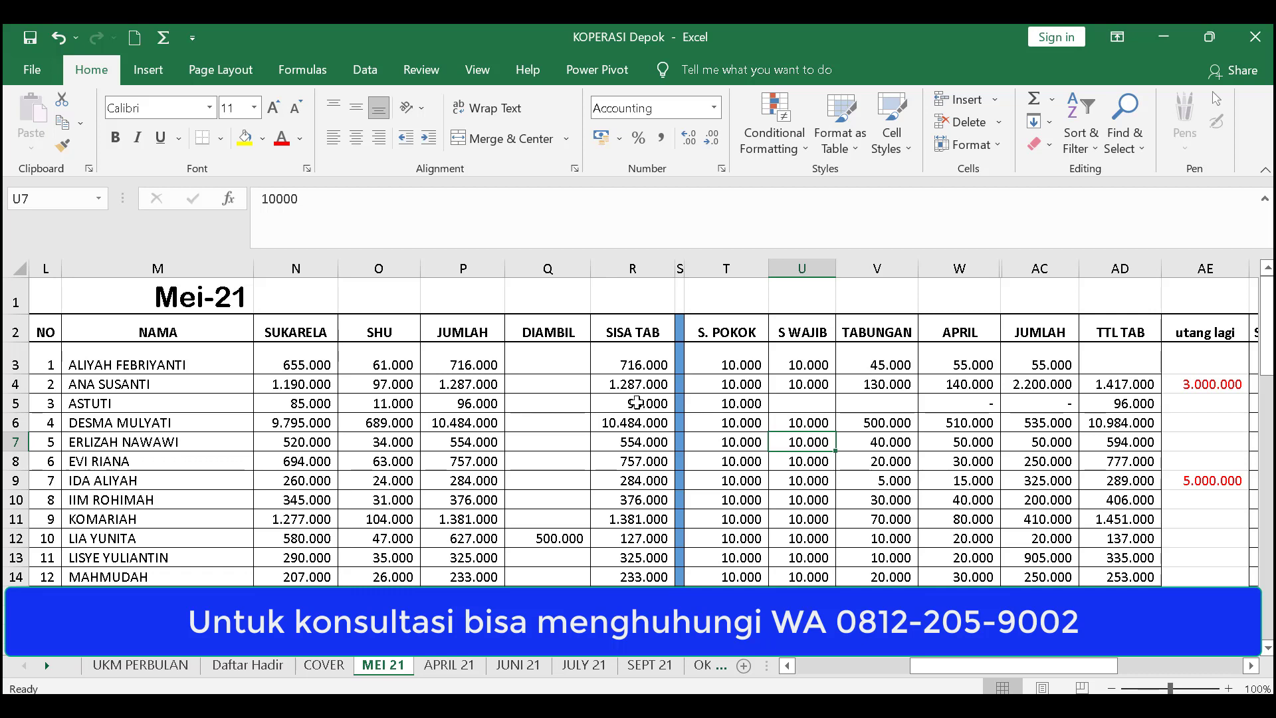
pyautogui.click(739, 390)
# Look over the members' savings records from the top of the APRIL 21 and JUNI 21 sheets
pyautogui.click(436, 665)
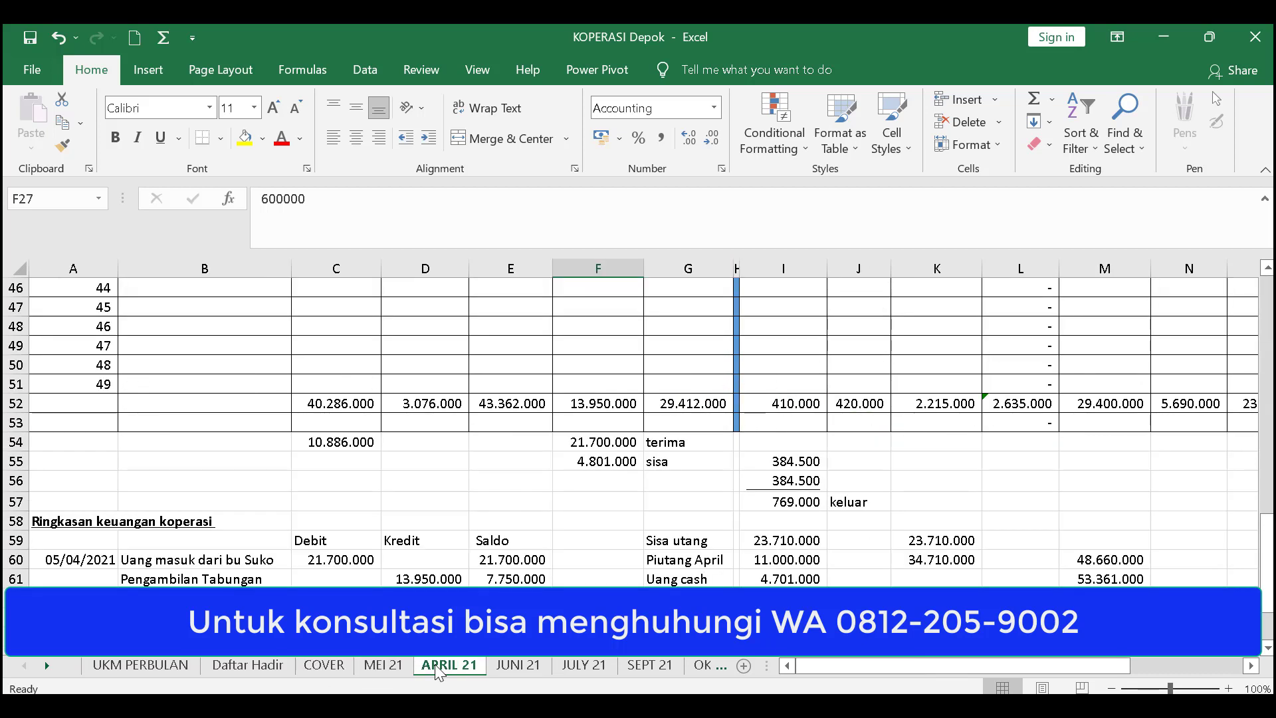
pyautogui.scroll(15, 599, 541)
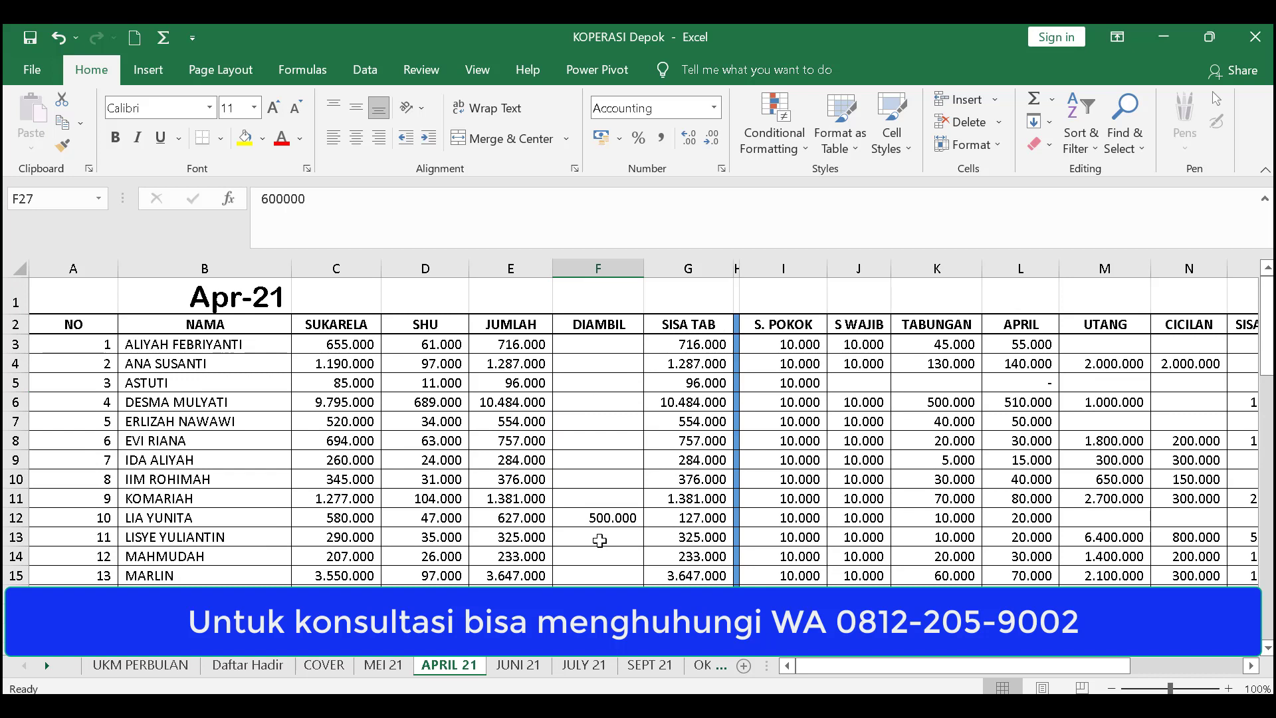
pyautogui.click(517, 423)
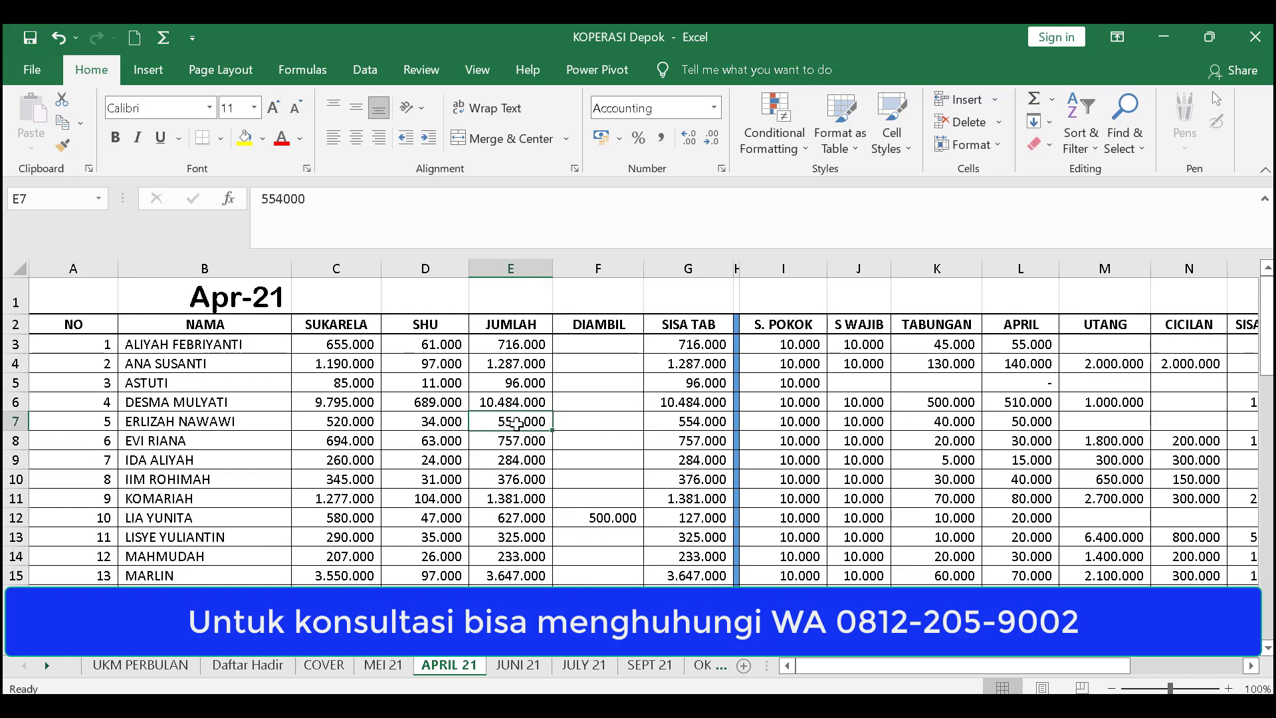
pyautogui.click(517, 665)
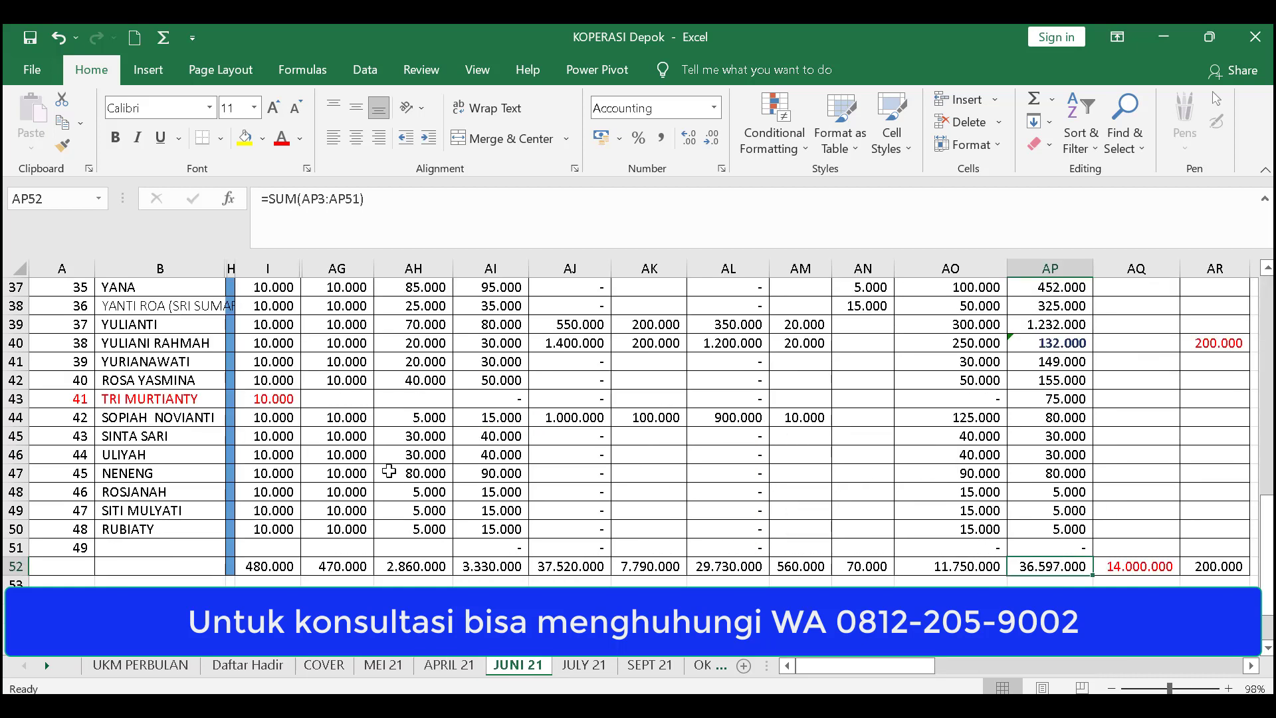
pyautogui.scroll(12, 388, 471)
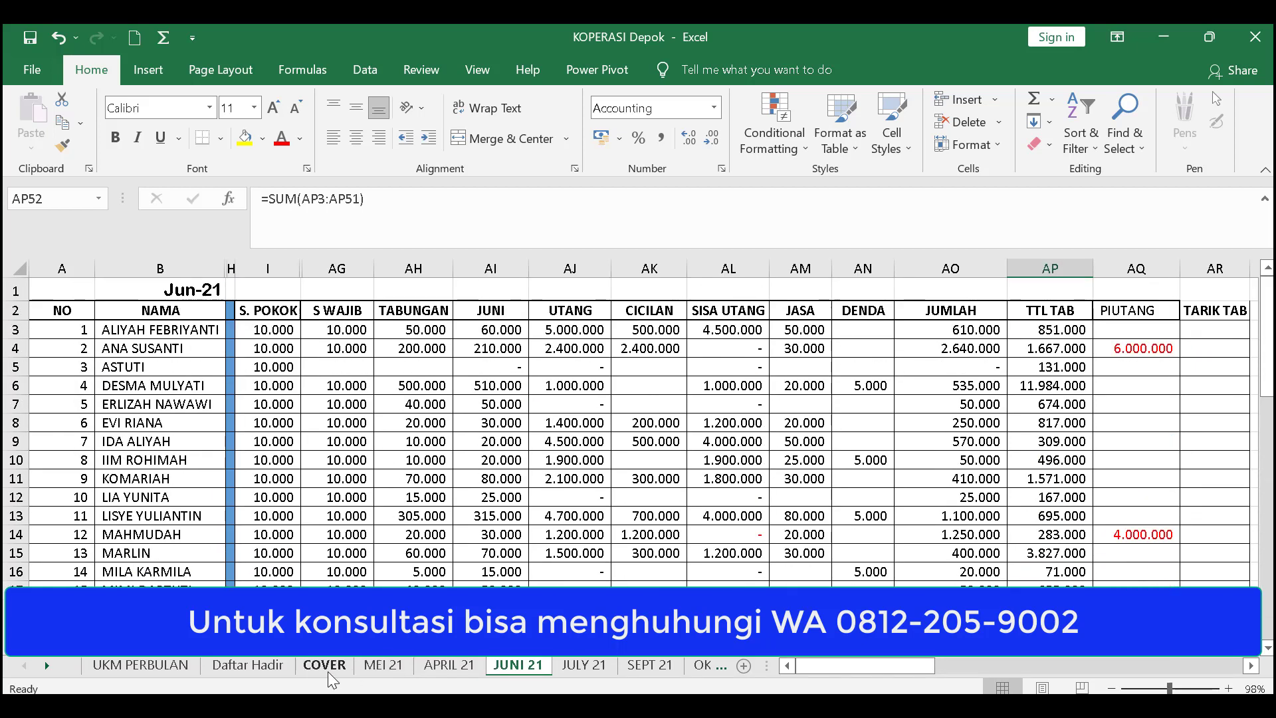
pyautogui.click(428, 514)
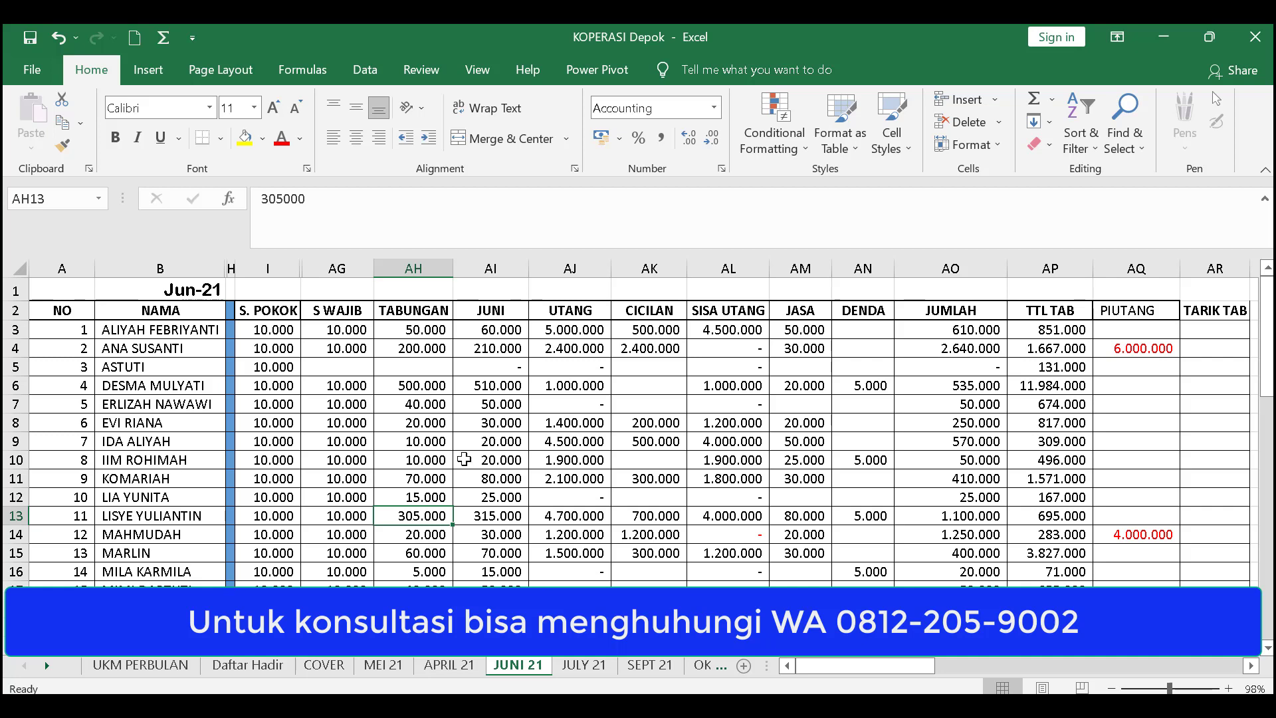
pyautogui.click(478, 424)
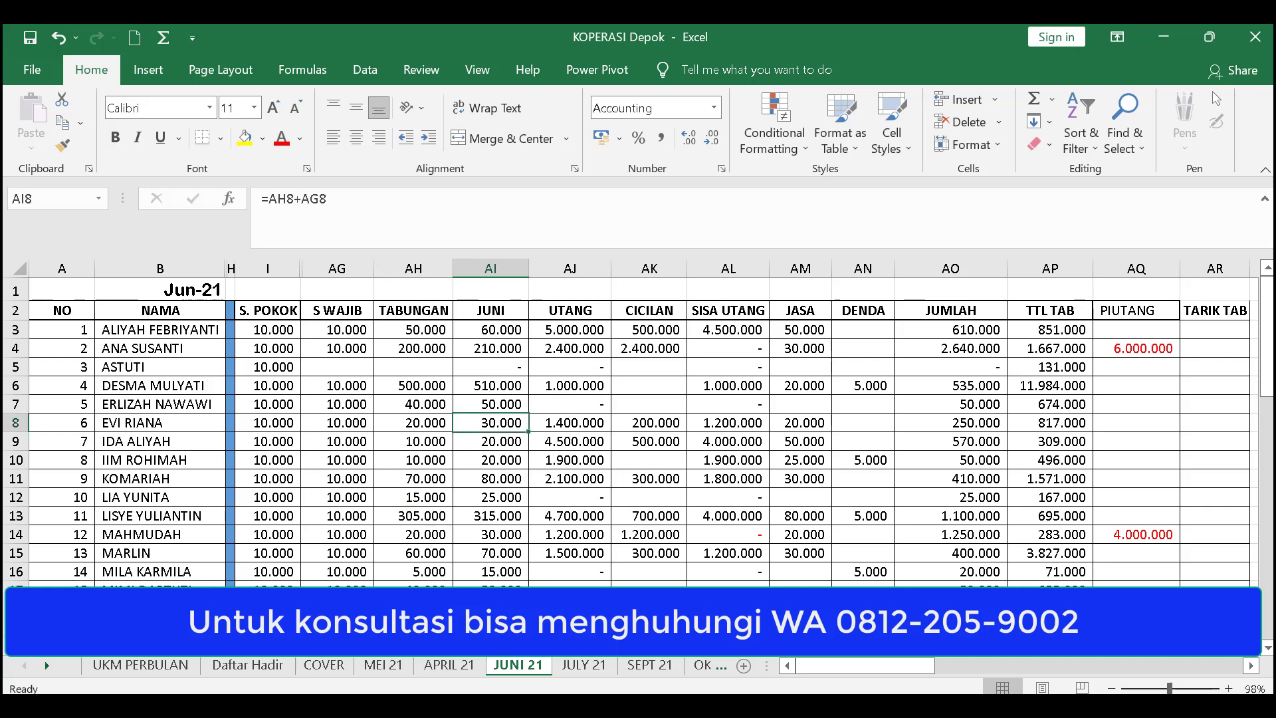
# Look through the Daftar Hadir, COVER, MEI 21 and APRIL 21 sheets and return to JUNI 21
pyautogui.click(454, 665)
pyautogui.click(384, 665)
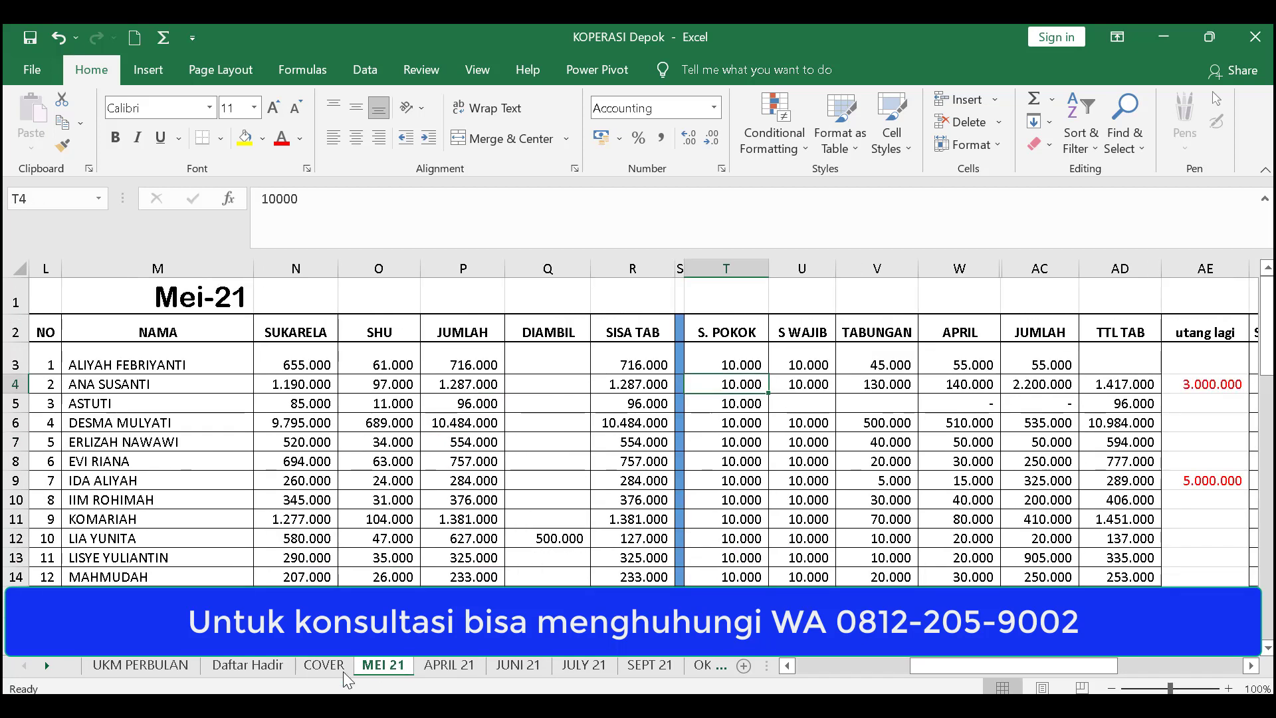
pyautogui.click(272, 671)
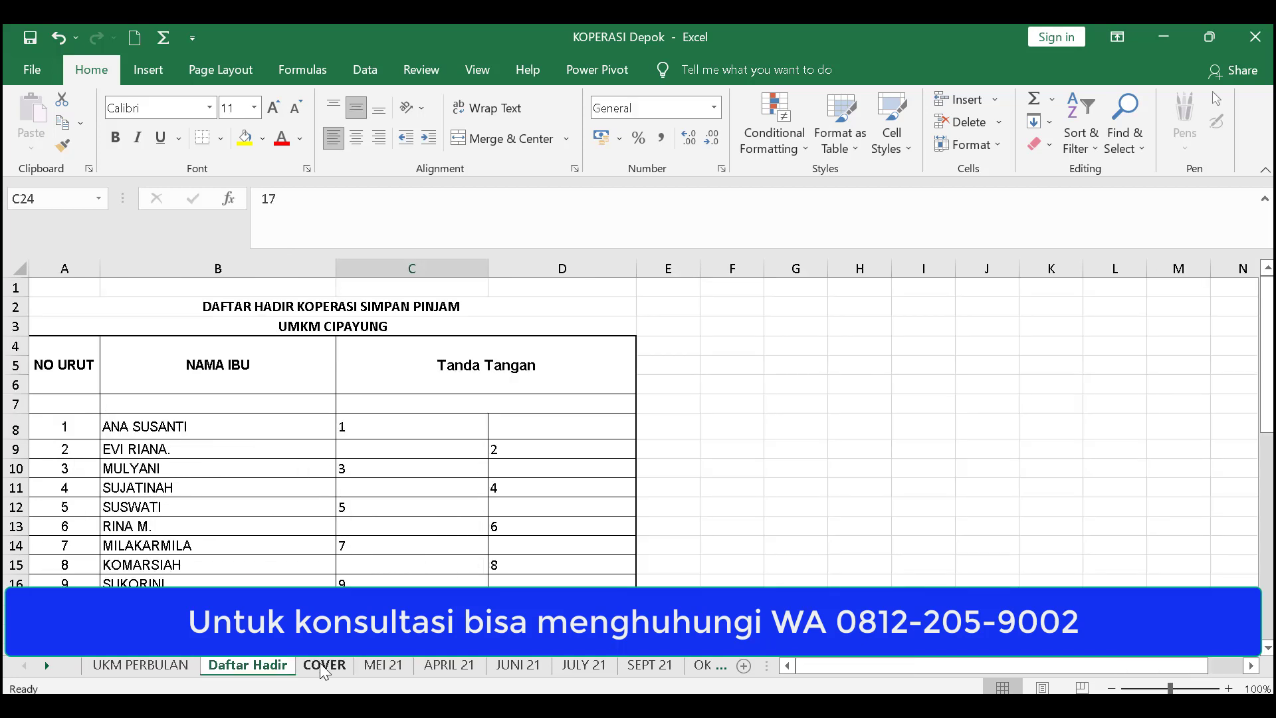
pyautogui.click(324, 667)
pyautogui.click(384, 665)
pyautogui.click(446, 665)
pyautogui.click(525, 665)
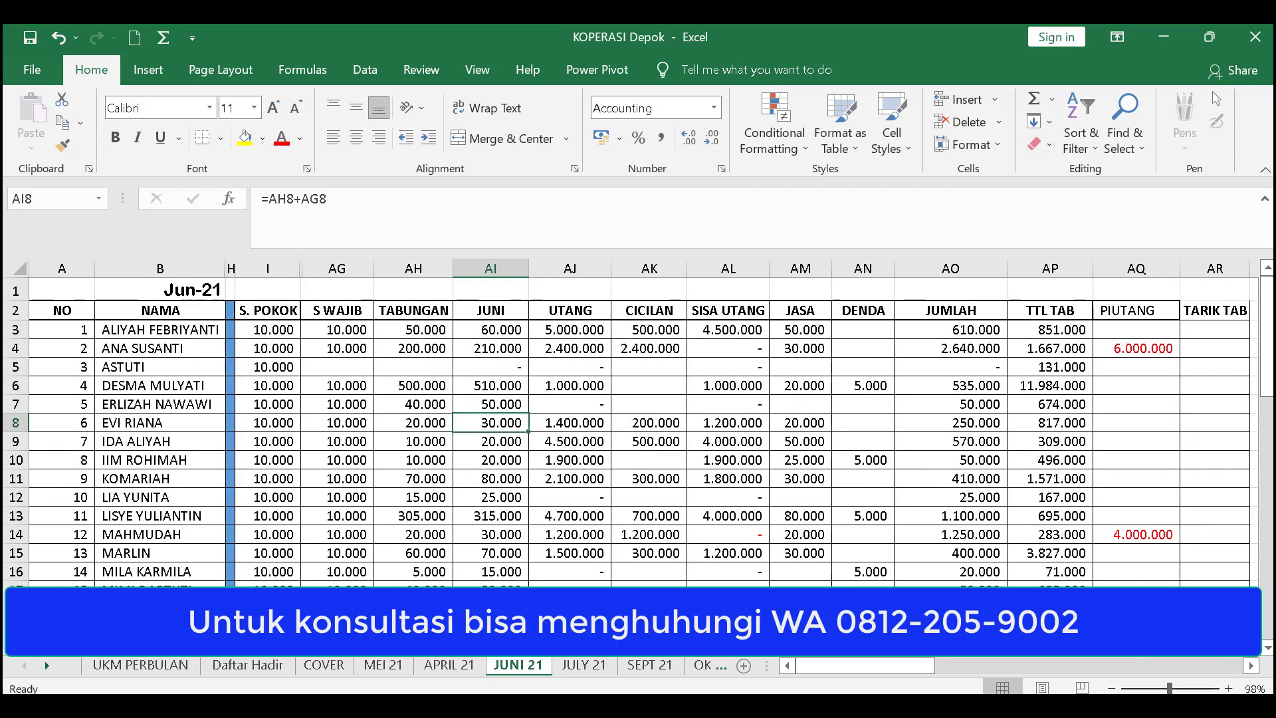
# Examine the S WAJIB, S. POKOK and UTANG columns on the JUNI 21 sheet
pyautogui.click(318, 386)
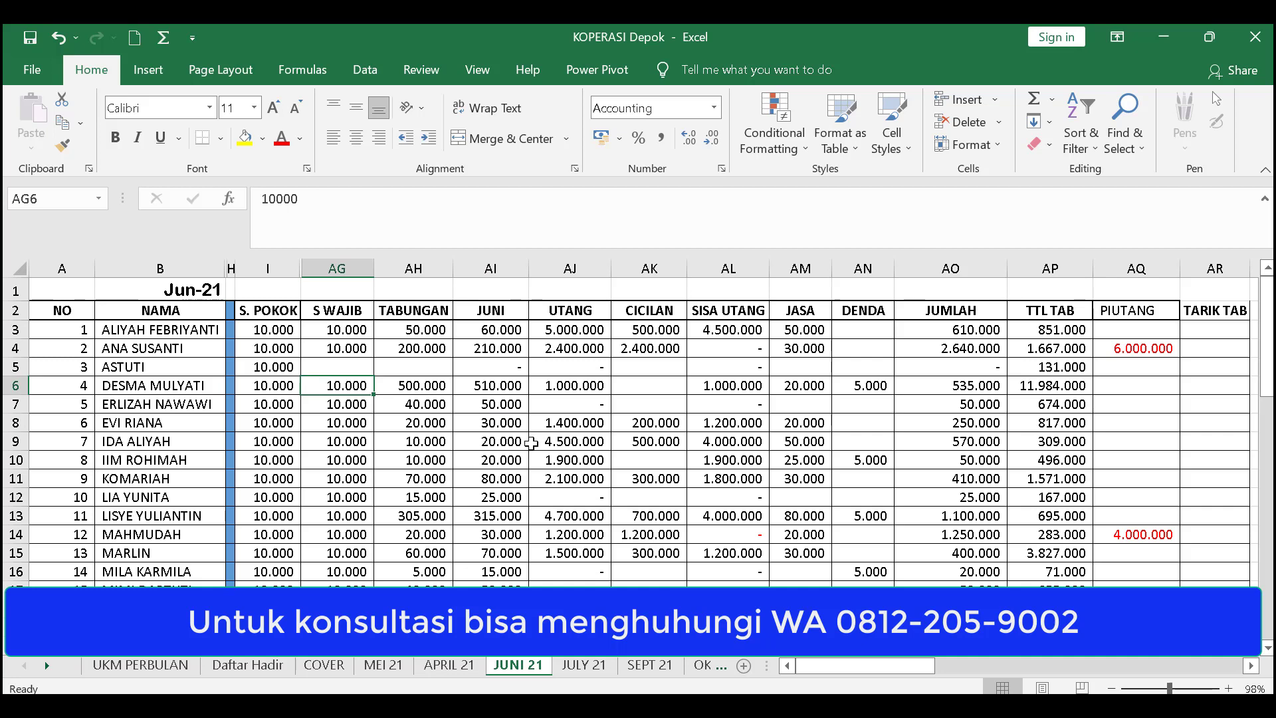
pyautogui.scroll(-2, 531, 443)
pyautogui.scroll(2, 519, 435)
pyautogui.click(277, 330)
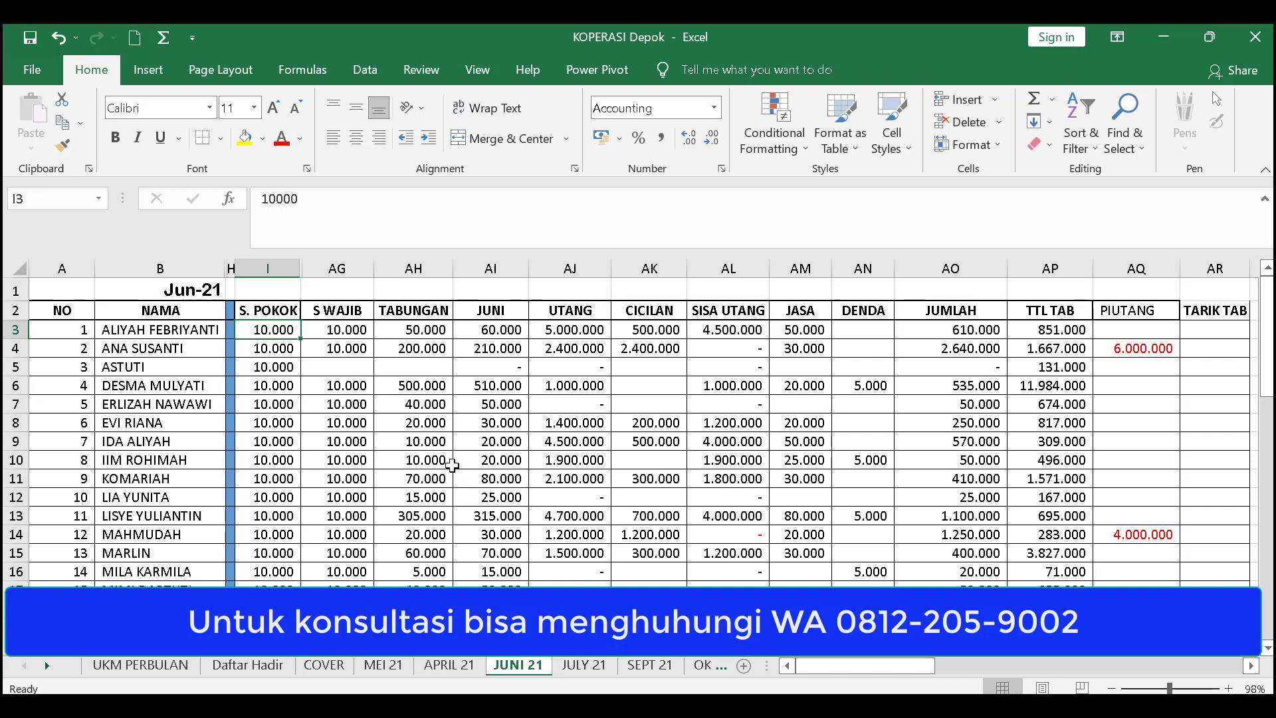
pyautogui.click(568, 385)
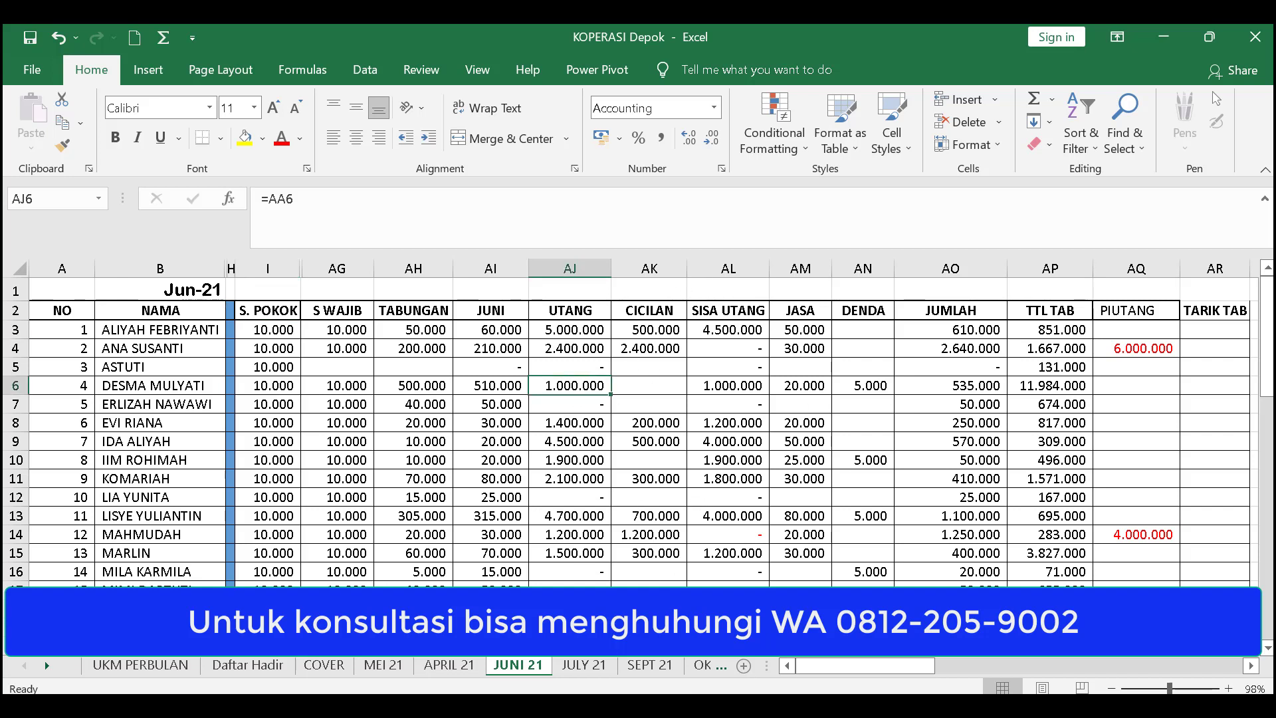
# Switch to the Sistem Akuntansi Koperasi Depok workbook and review the balance sheet on the Neraca sheet from its first accounts
pyautogui.click(598, 706)
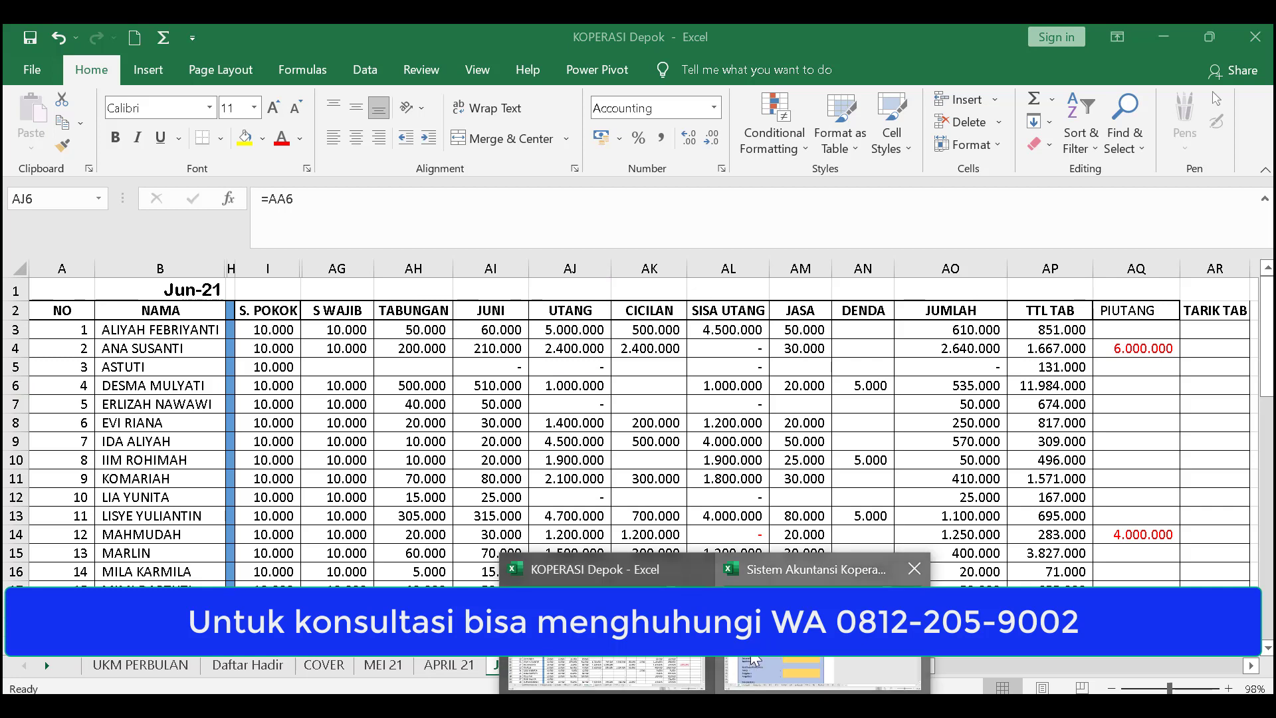
pyautogui.click(798, 628)
pyautogui.click(630, 664)
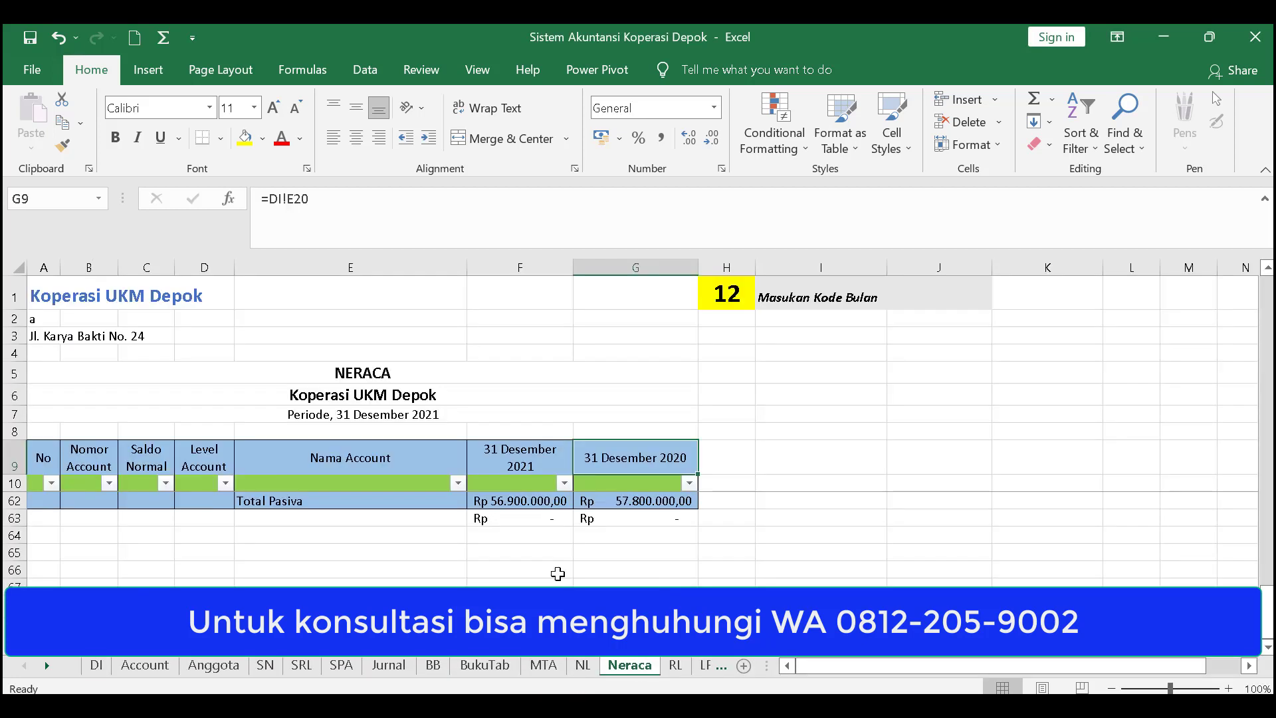
pyautogui.scroll(8, 492, 547)
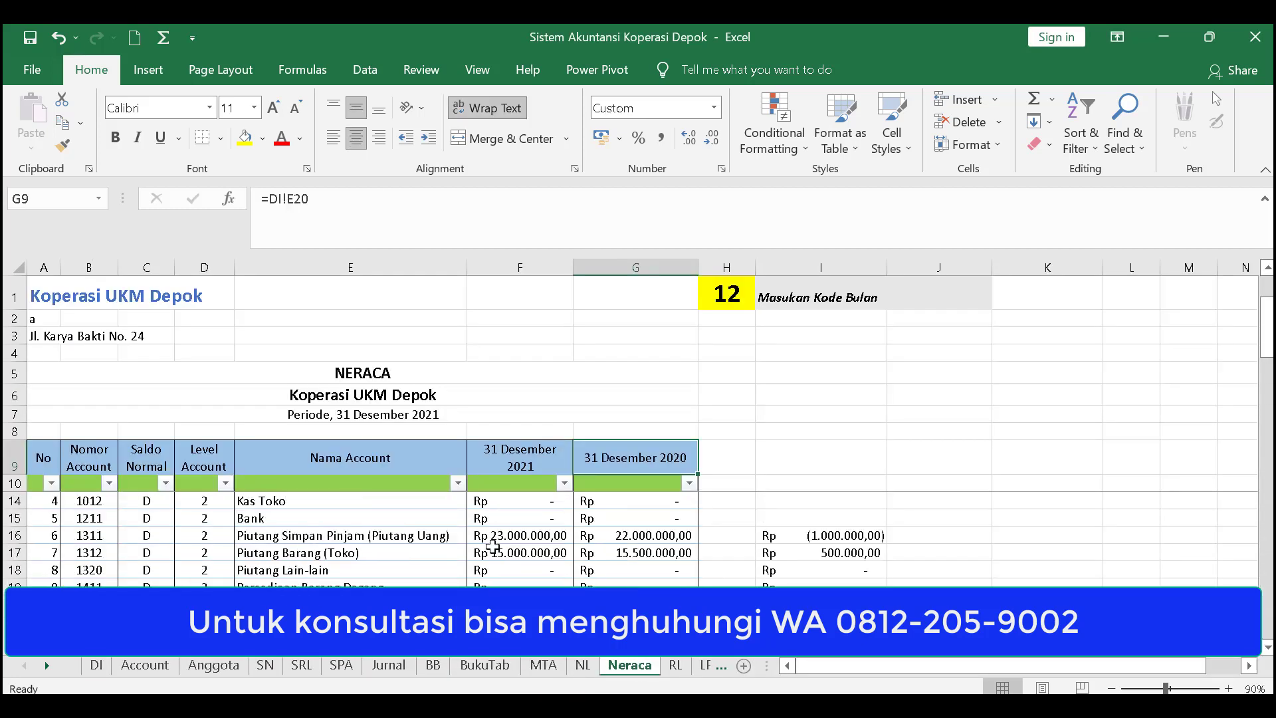
pyautogui.moveTo(803, 504)
pyautogui.mouseDown()
pyautogui.moveTo(1063, 480)
pyautogui.moveTo(1077, 500)
pyautogui.moveTo(884, 503)
pyautogui.moveTo(1095, 512)
pyautogui.moveTo(1077, 664)
pyautogui.moveTo(1066, 667)
pyautogui.moveTo(1064, 459)
pyautogui.mouseUp()
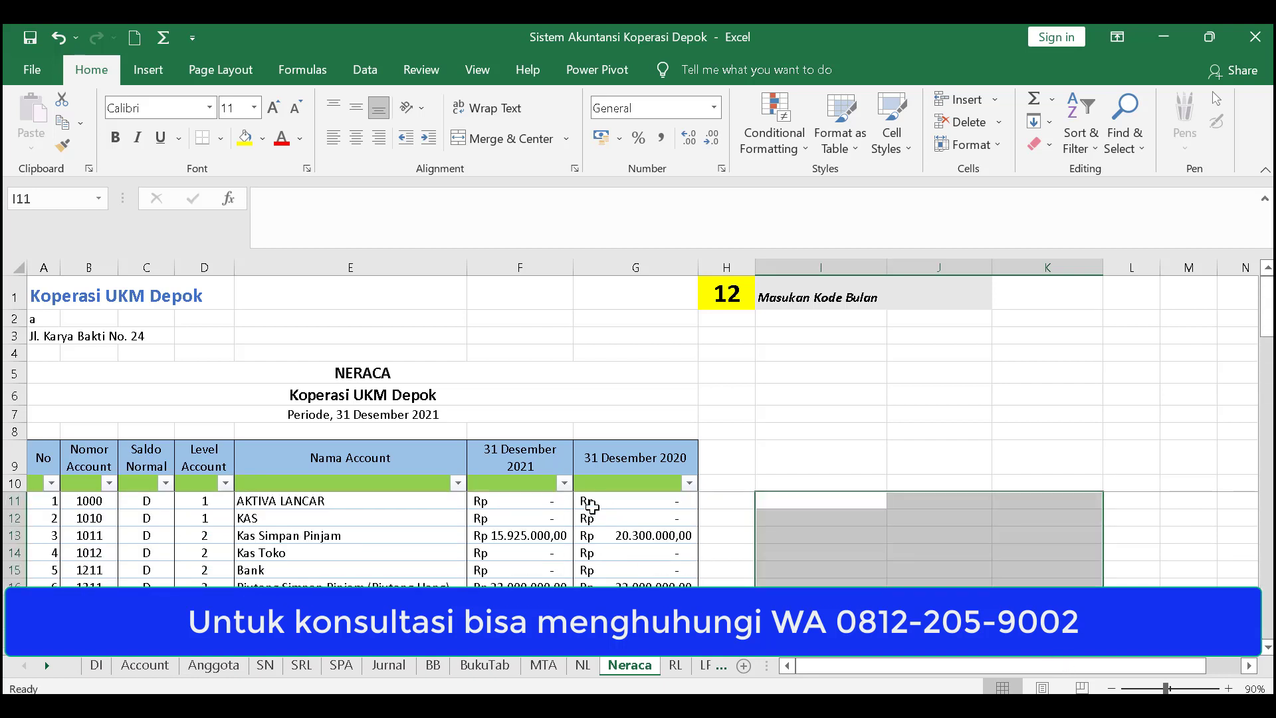
# Return to the KOPERASI Depok workbook, look through the JUNI 21 member list and highlight the names from B3 down
pyautogui.click(604, 572)
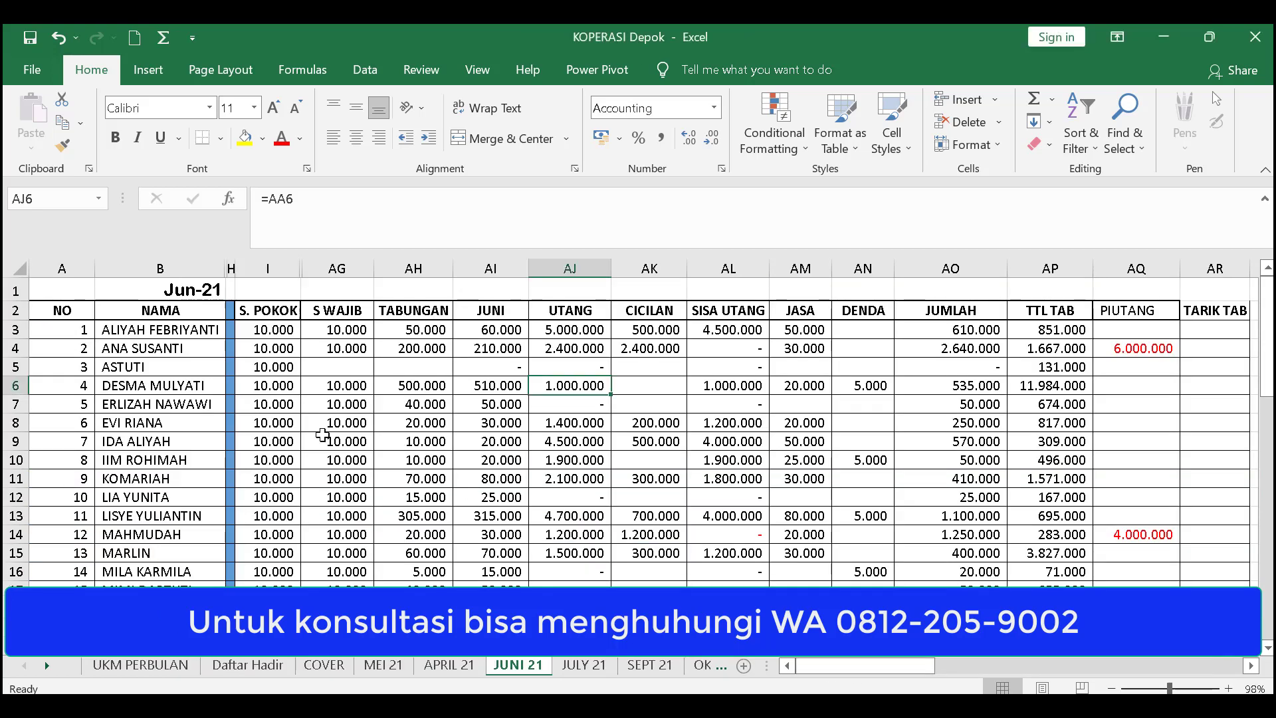
pyautogui.scroll(-13, 178, 463)
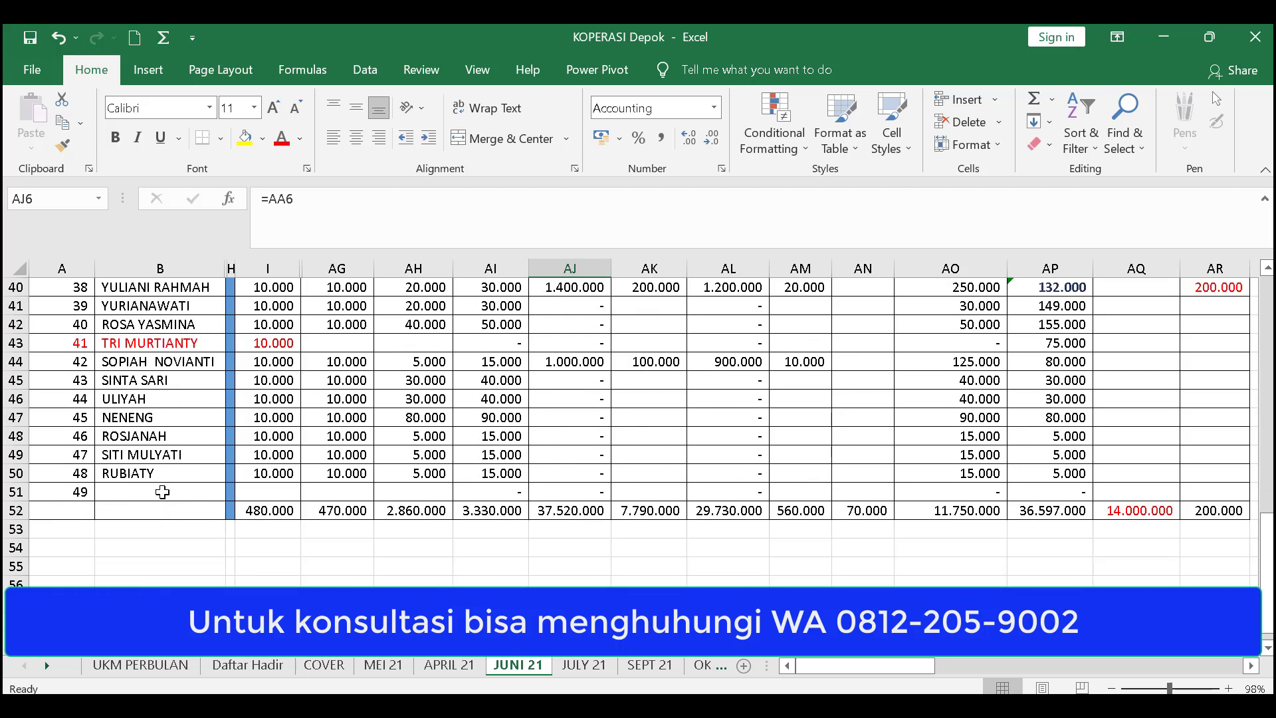
pyautogui.scroll(13, 163, 492)
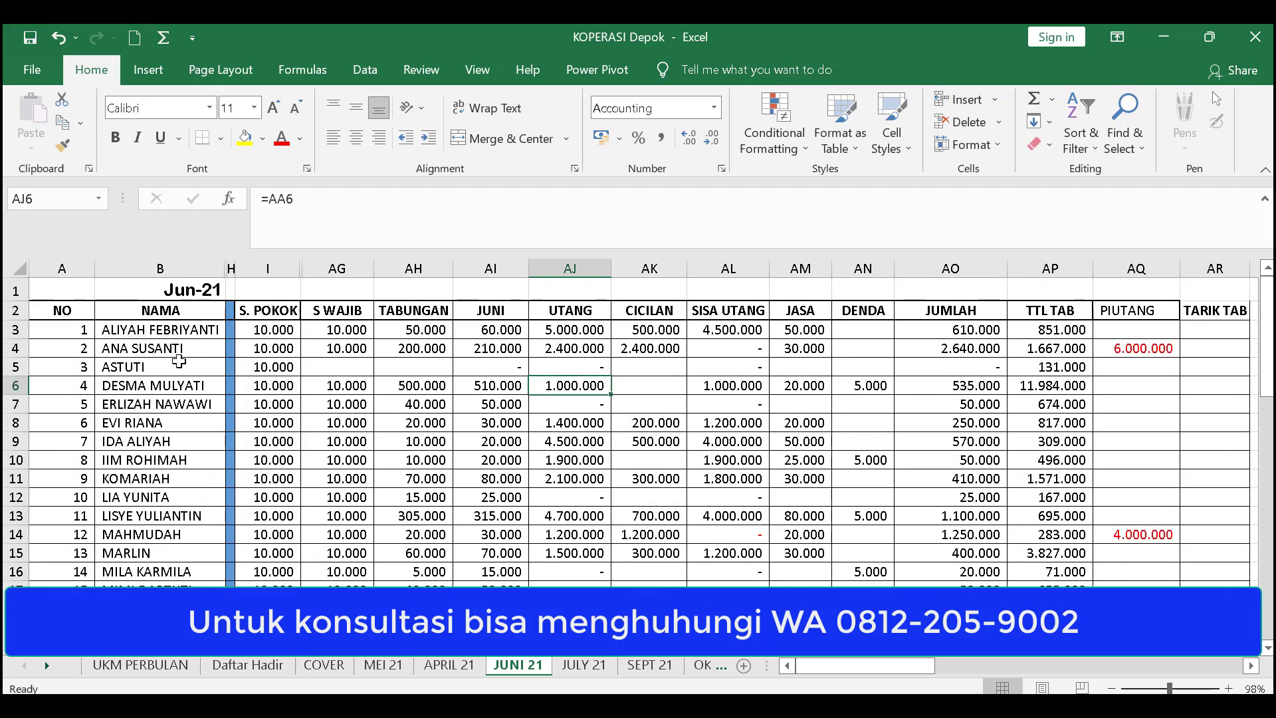
pyautogui.moveTo(171, 328); pyautogui.dragTo(172, 627)
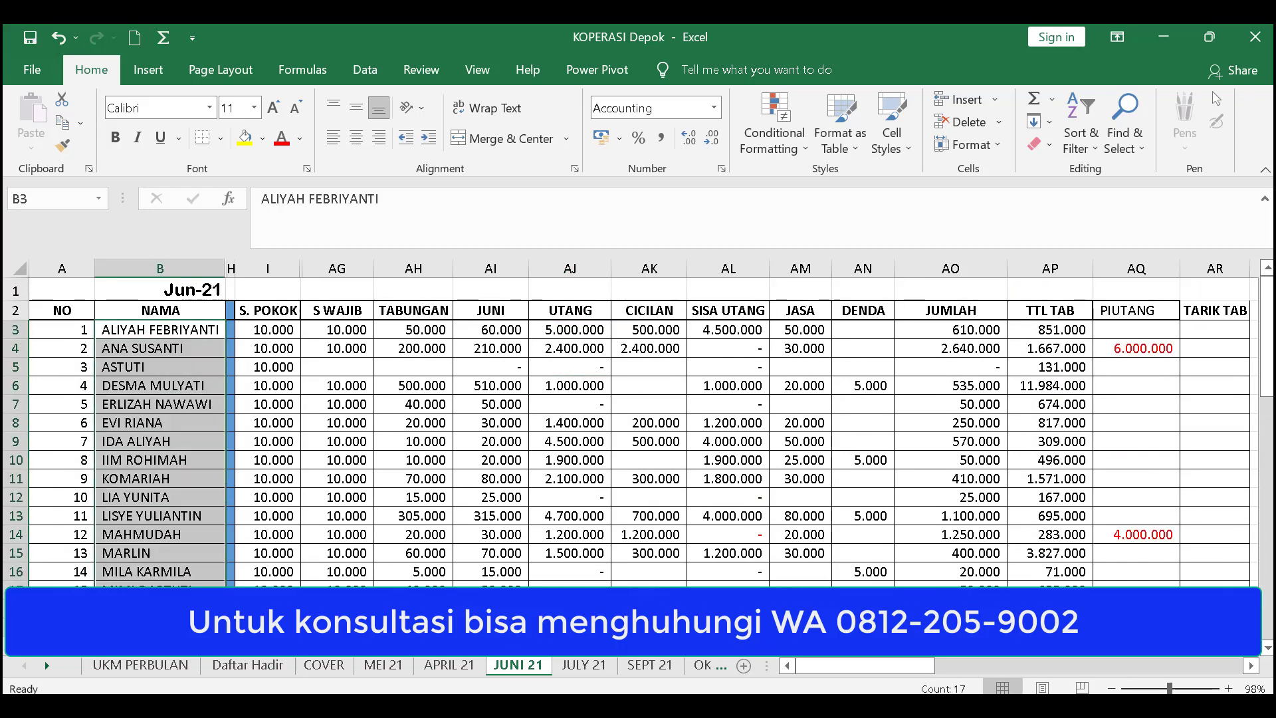
# Switch to the Sistem Akuntansi Koperasi Depok workbook and review the identity, management, supervisor and fiscal year fields on the DI sheet
pyautogui.click(824, 568)
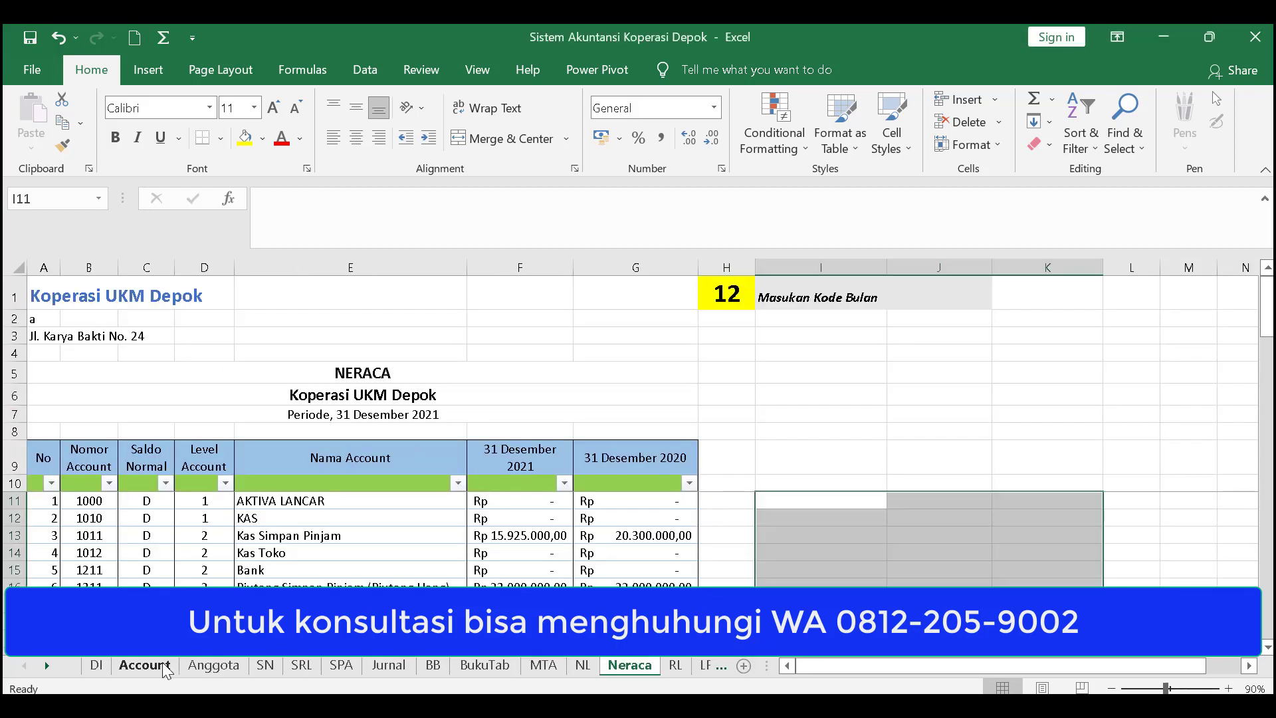
pyautogui.click(96, 665)
pyautogui.click(429, 399)
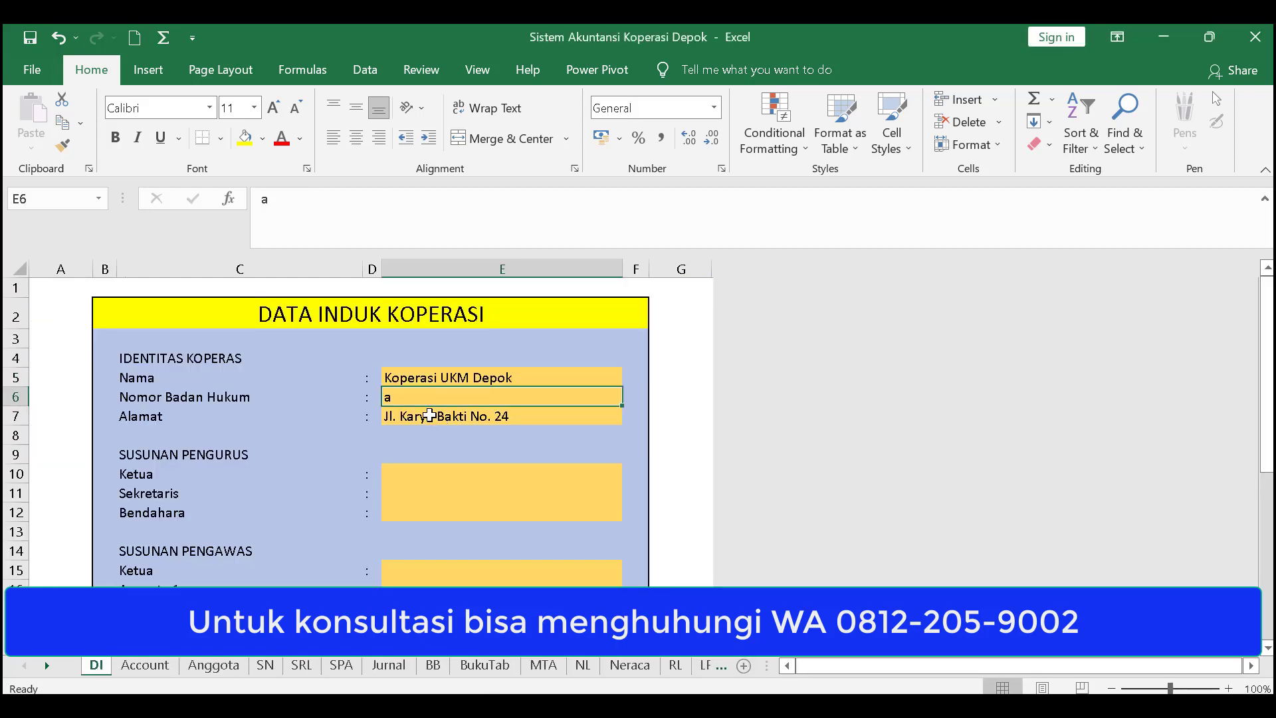
pyautogui.click(430, 416)
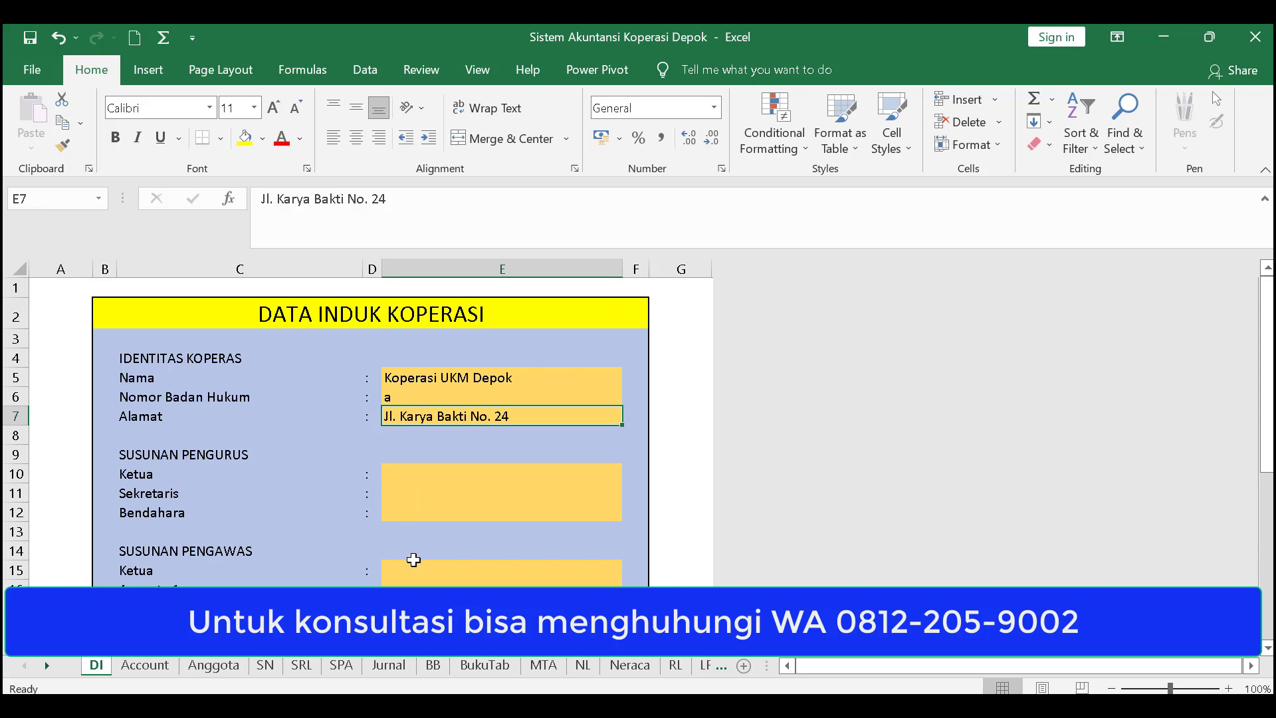
pyautogui.scroll(-2, 296, 577)
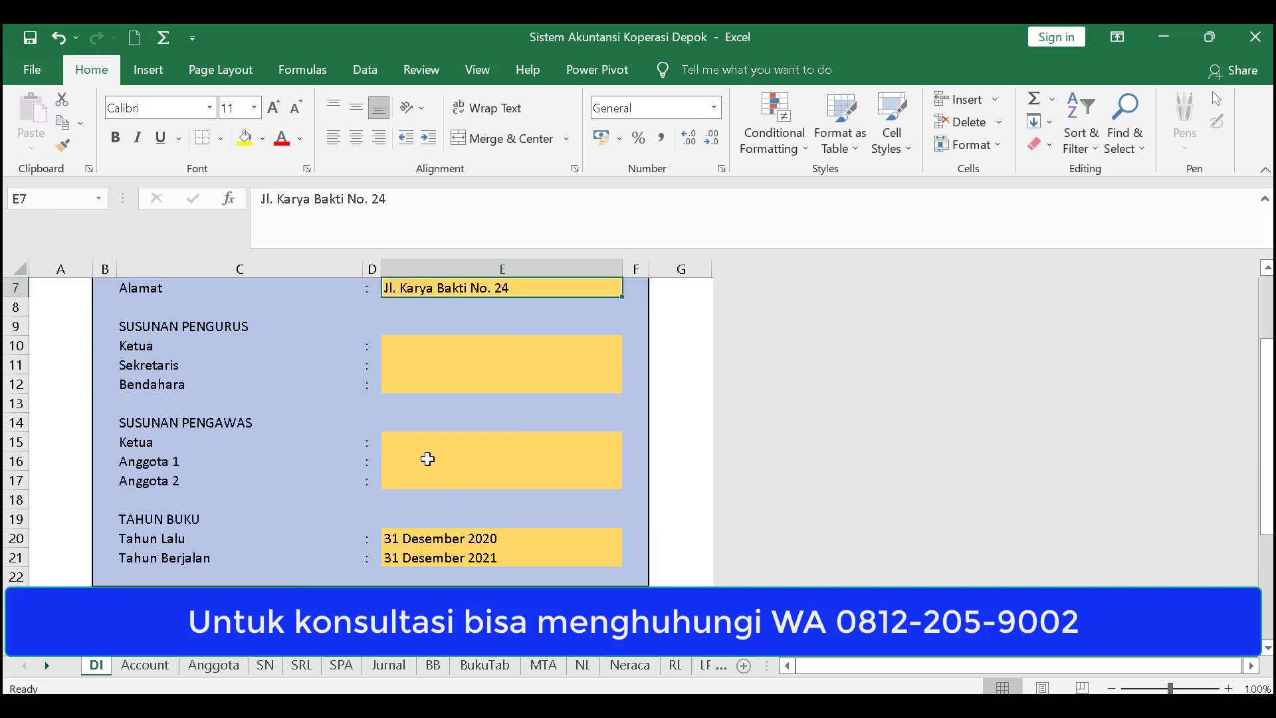
# Look through the account list on the Account sheet and open the member list on the Anggota sheet
pyautogui.click(168, 664)
pyautogui.scroll(-10, 328, 538)
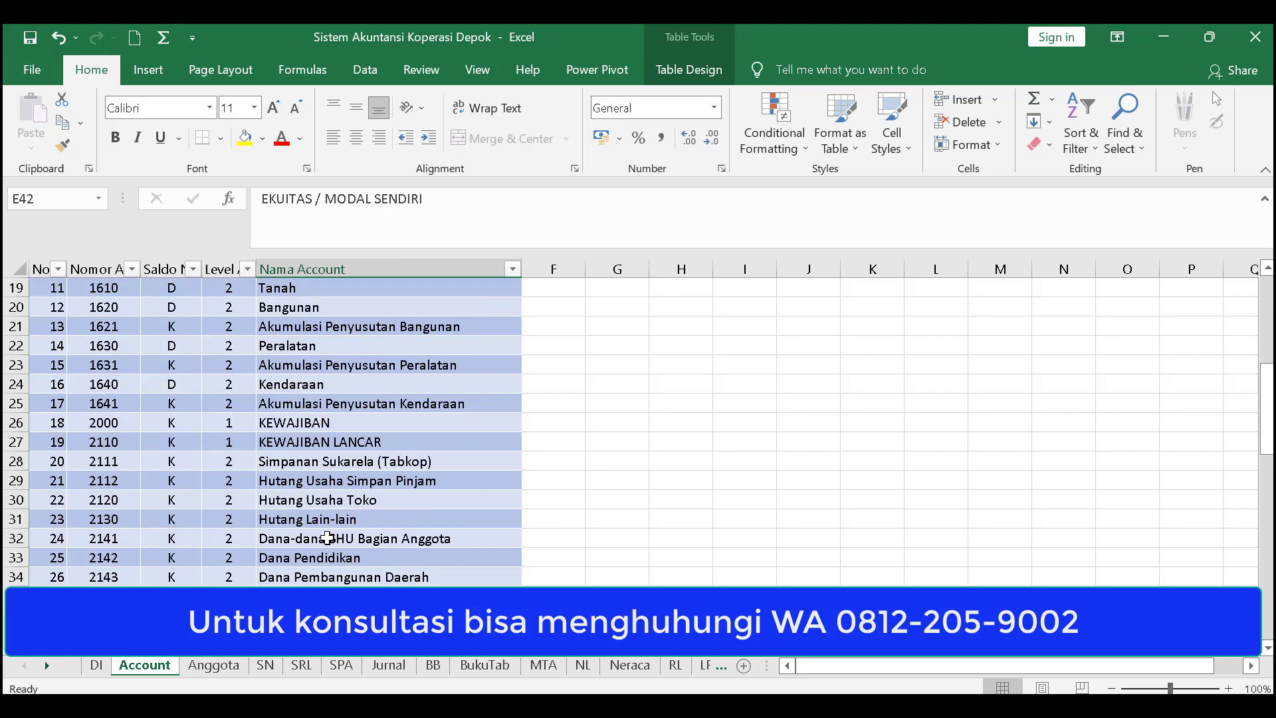
pyautogui.scroll(-2, 328, 537)
pyautogui.click(220, 667)
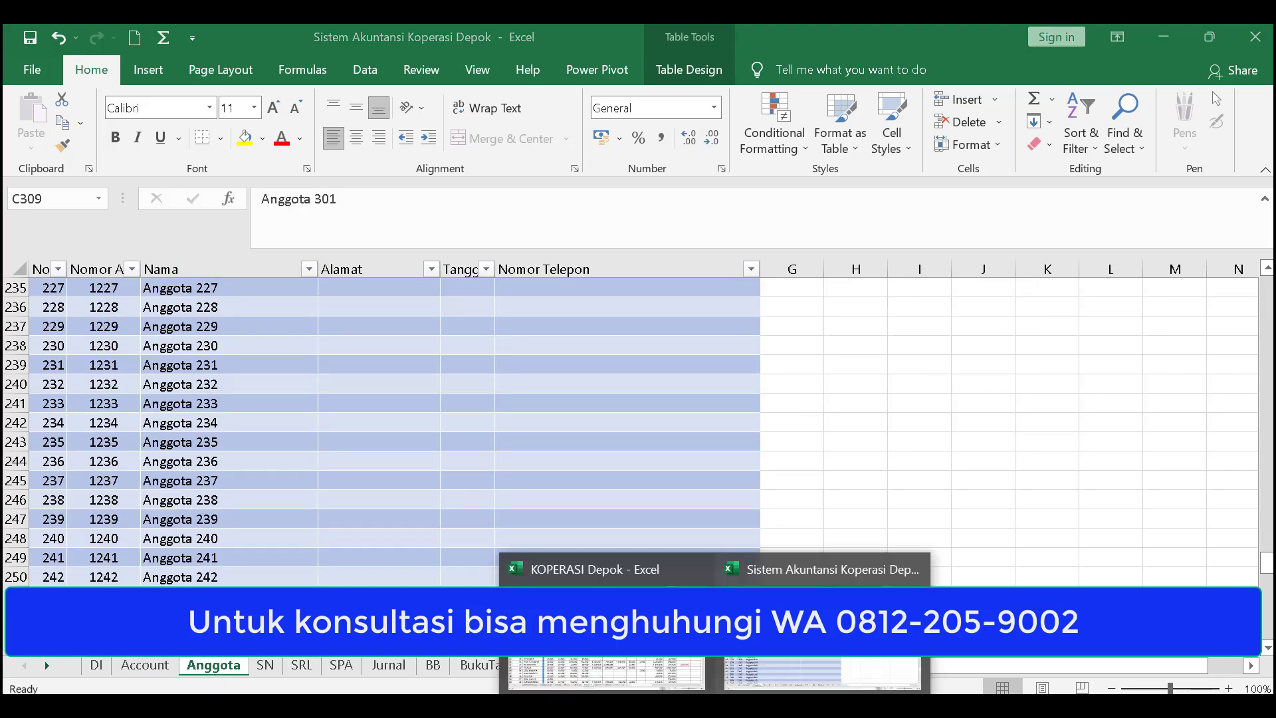
# Switch to the KOPERASI Depok workbook and copy the highlighted member names from B3 down on the JUNI 21 sheet
pyautogui.click(684, 665)
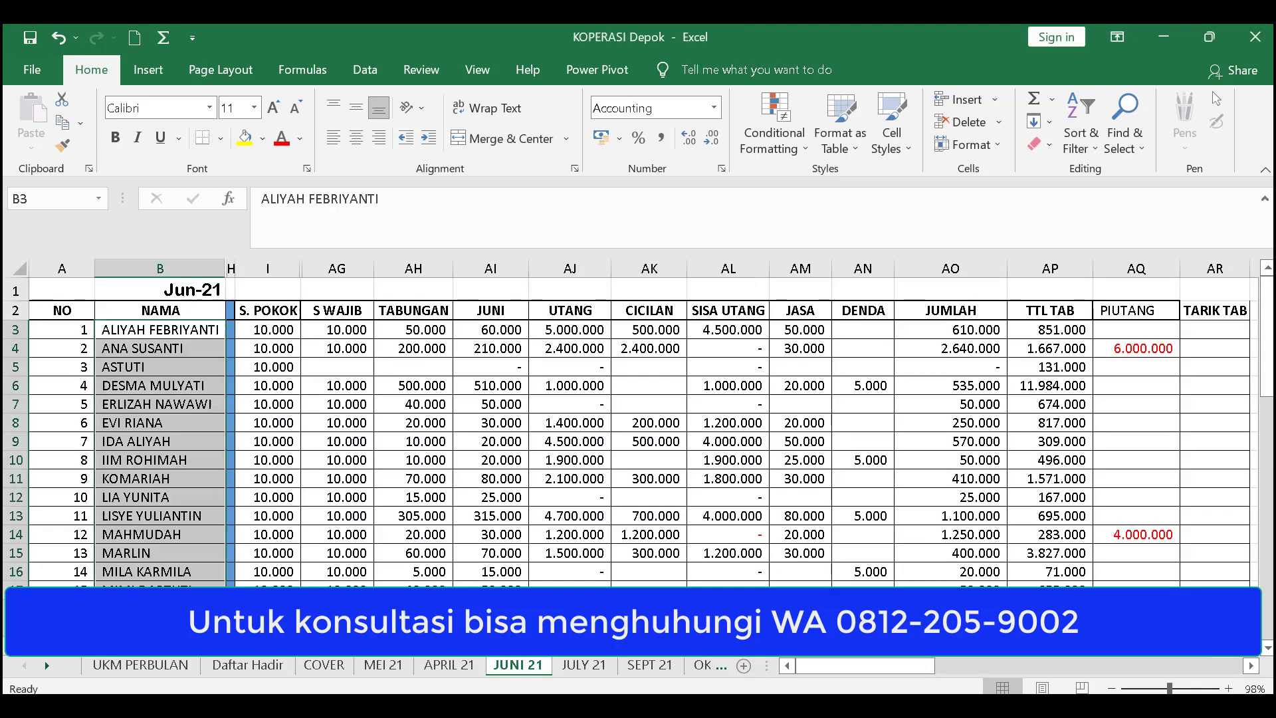
pyautogui.rightClick(176, 390)
pyautogui.click(226, 276)
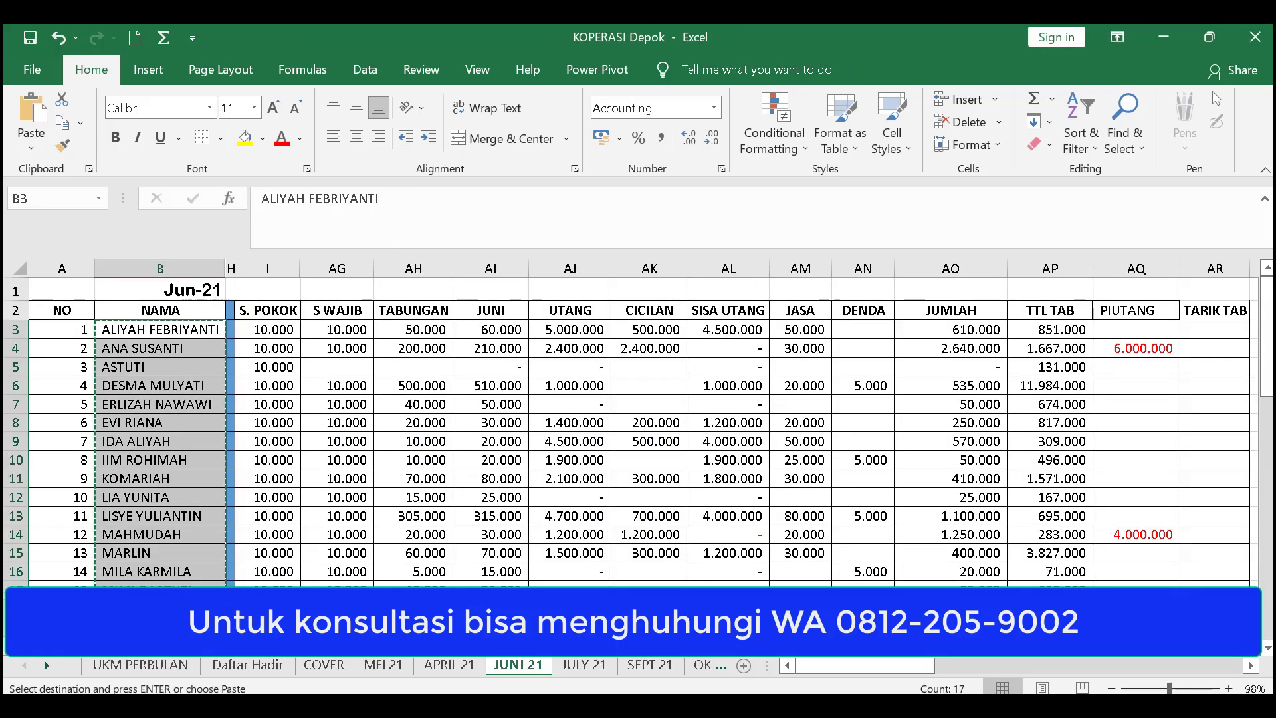
# Return to the Sistem Akuntansi Koperasi Depok workbook and paste the copied names as values from C9 down on the Anggota sheet
pyautogui.click(828, 646)
pyautogui.scroll(19, 219, 518)
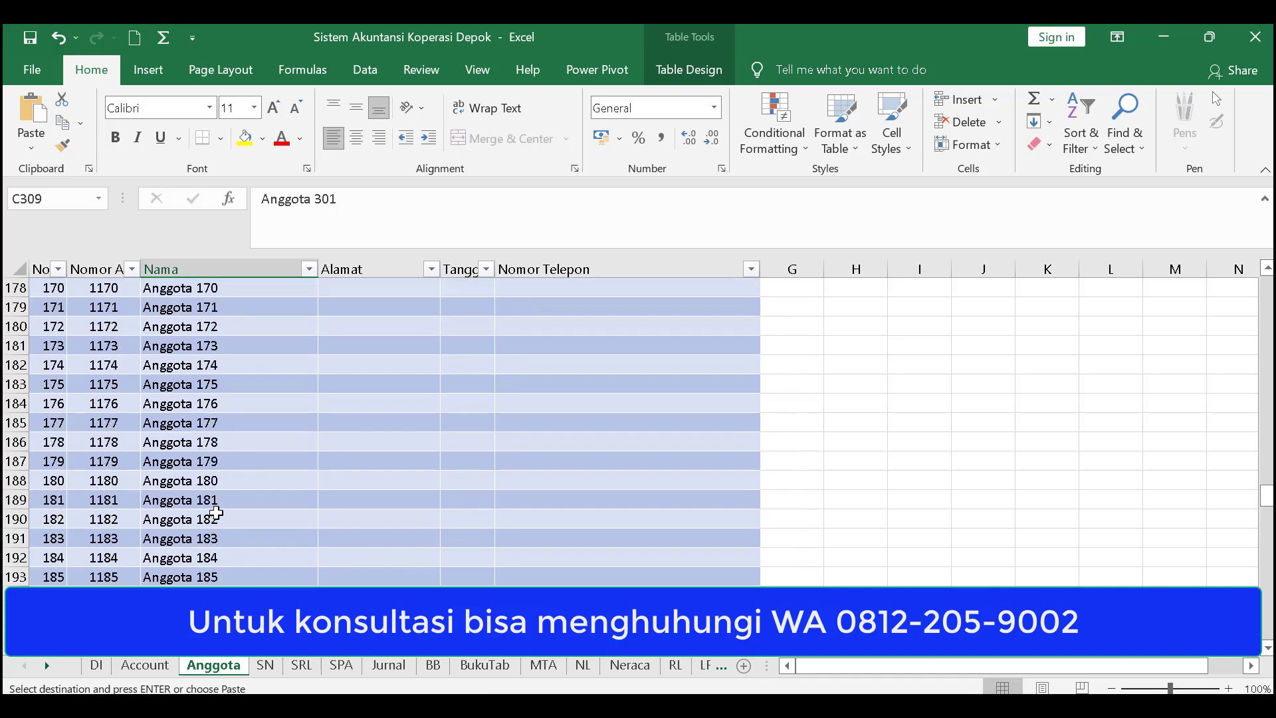
pyautogui.scroll(20, 216, 512)
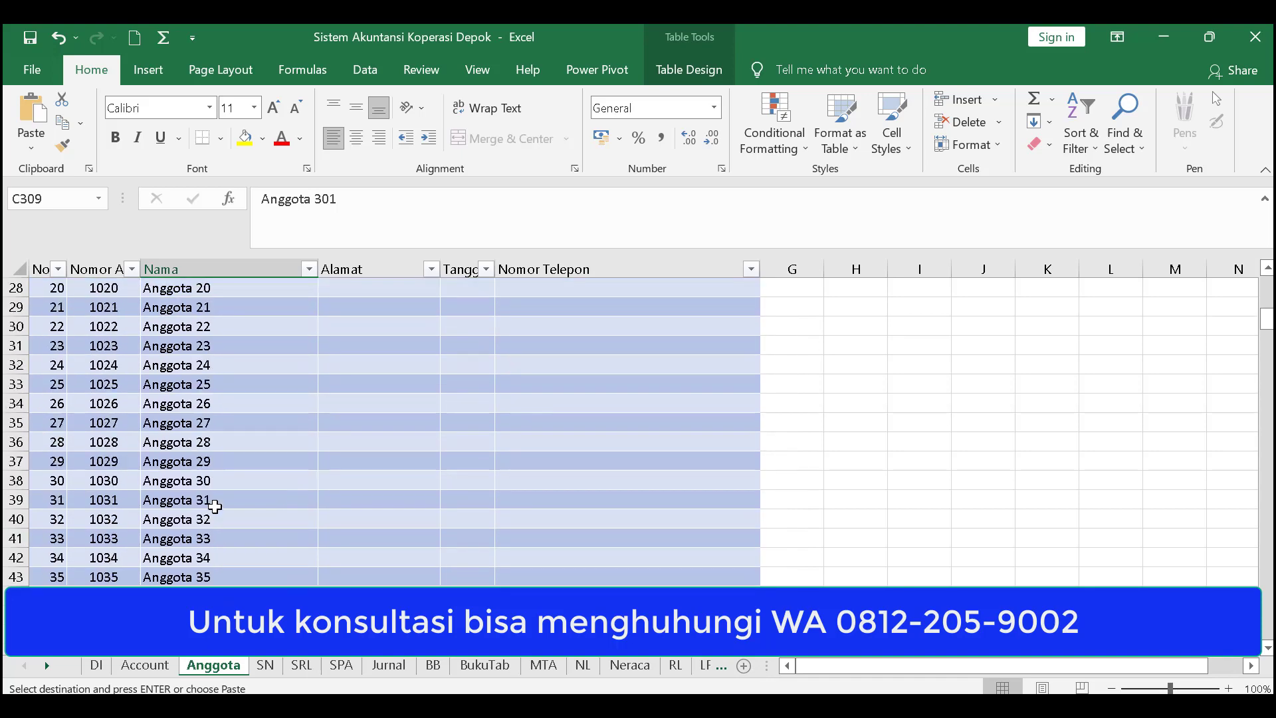
pyautogui.scroll(9, 215, 506)
pyautogui.click(208, 476)
pyautogui.rightClick(210, 476)
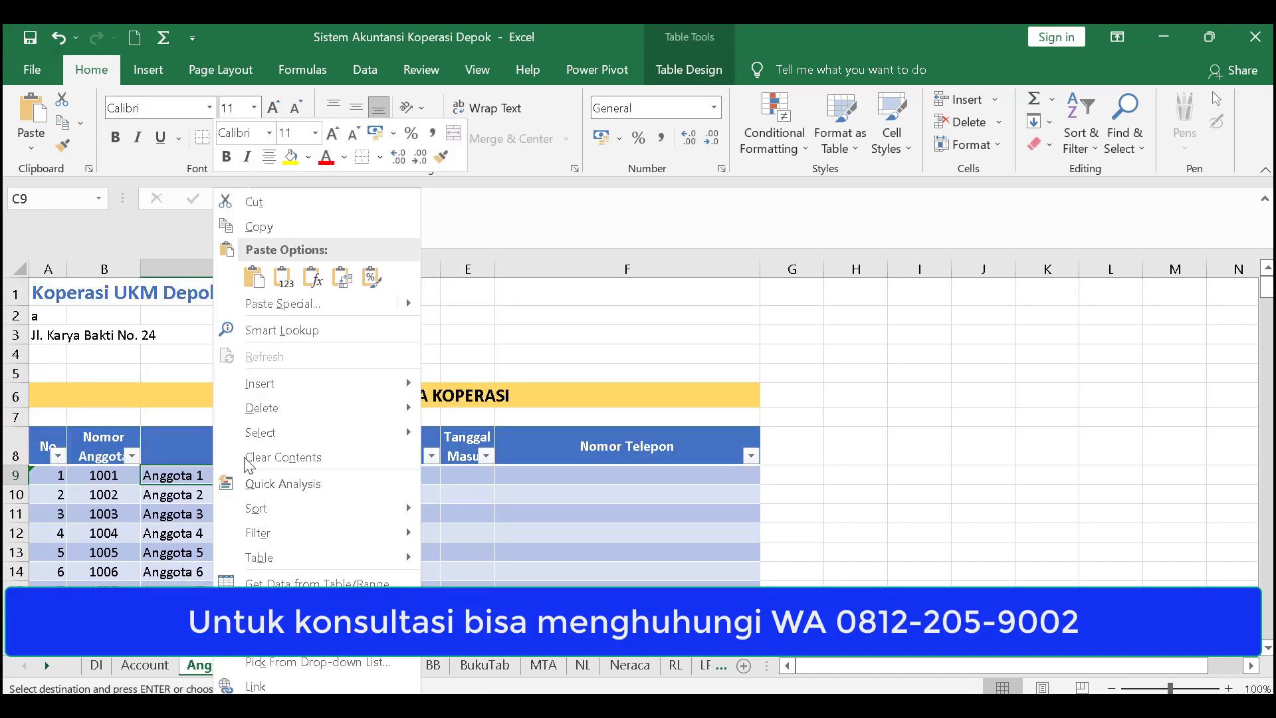
pyautogui.click(346, 301)
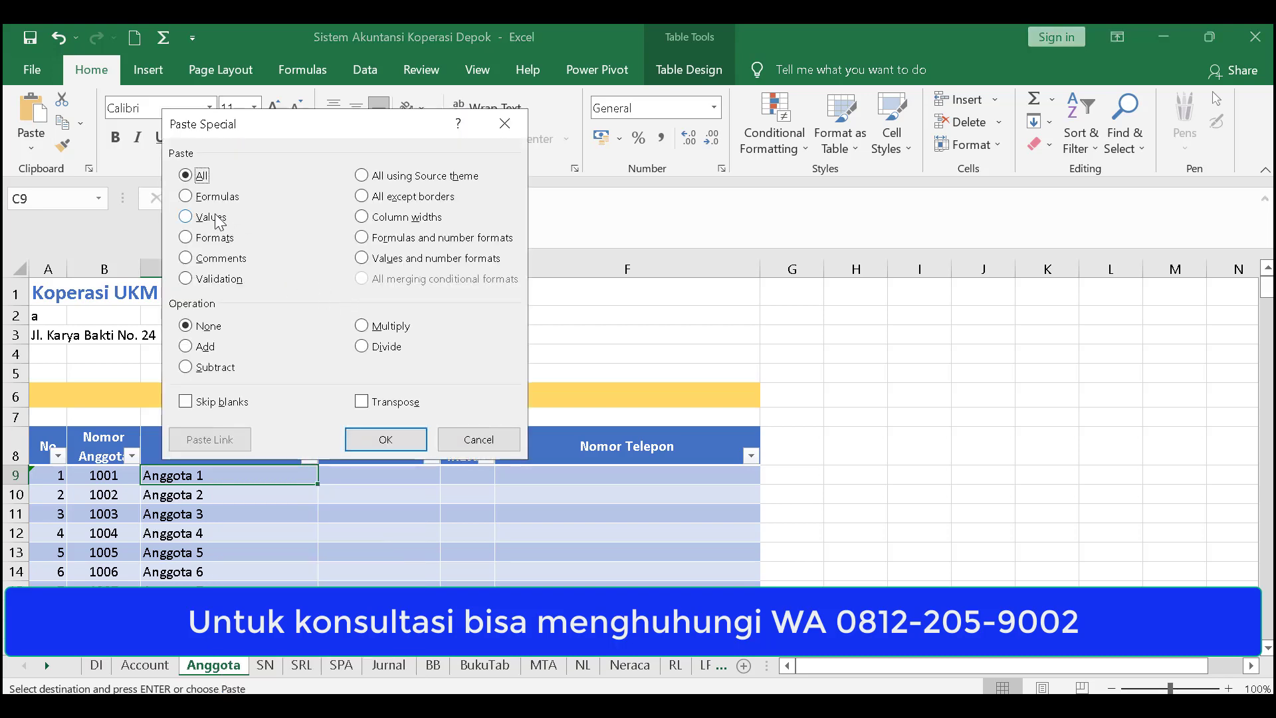
pyautogui.click(217, 217)
pyautogui.click(385, 439)
pyautogui.scroll(-2, 357, 534)
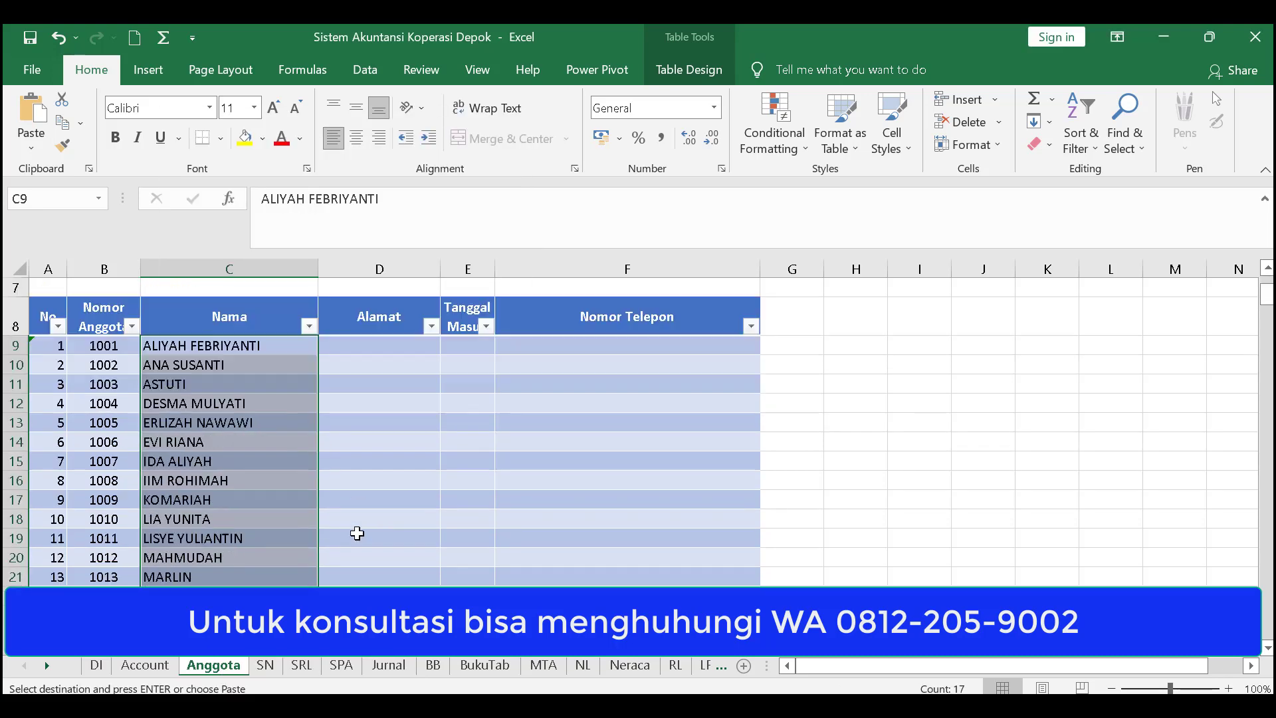
# Clear the leftover placeholder names, member numbers and row numbers in rows 26 to 309 of the Anggota sheet
pyautogui.scroll(-13, 357, 533)
pyautogui.scroll(11, 342, 530)
pyautogui.scroll(-2, 333, 522)
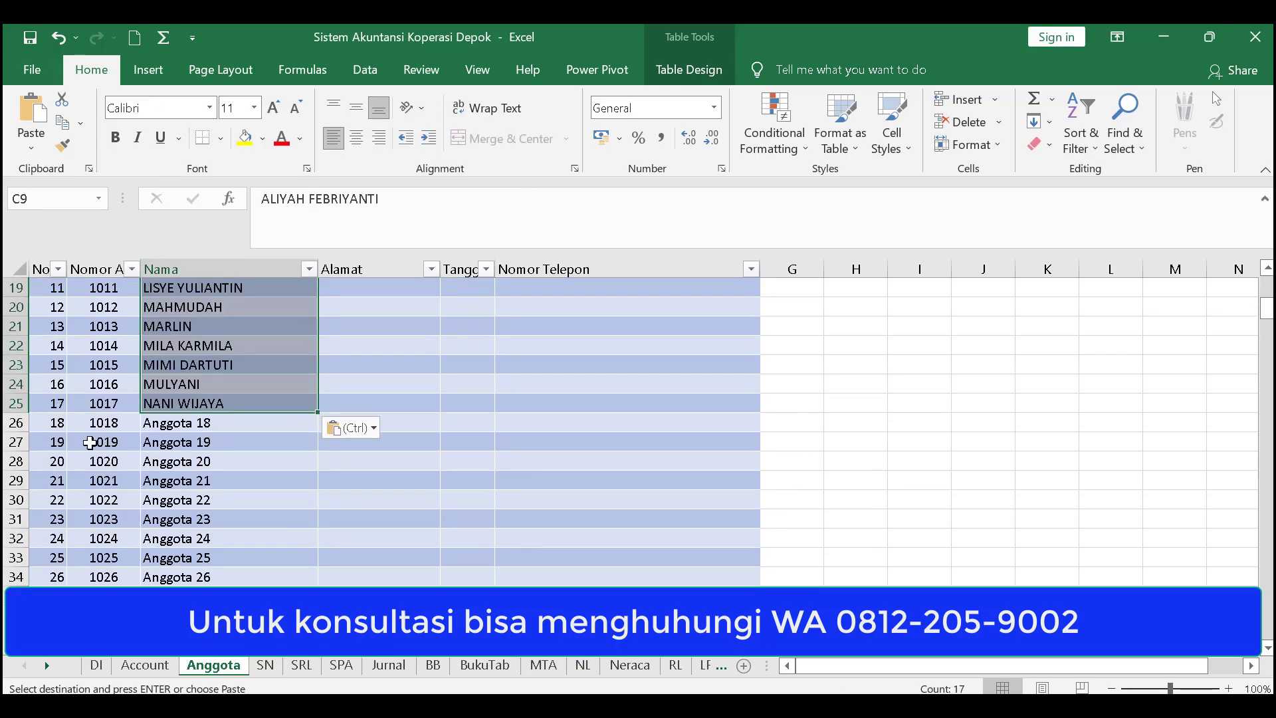
pyautogui.moveTo(102, 424); pyautogui.dragTo(199, 557)
pyautogui.scroll(-14, 200, 557)
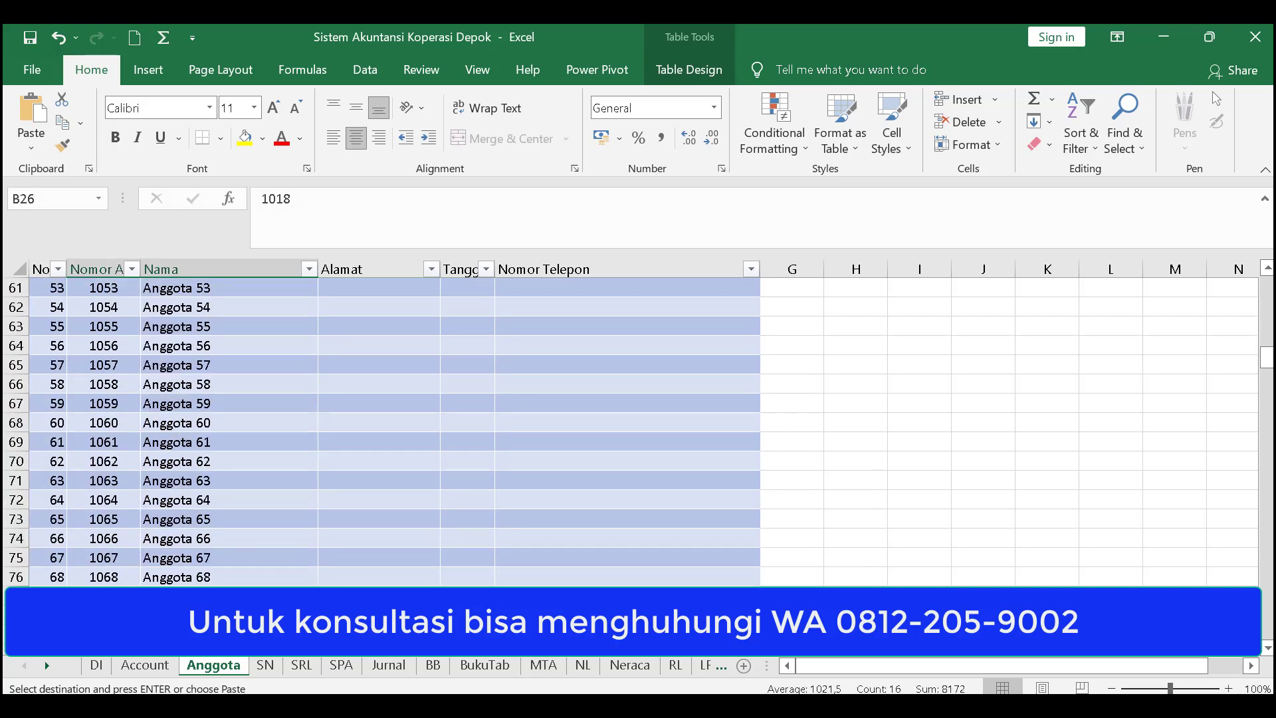
pyautogui.scroll(-20, 384, 432)
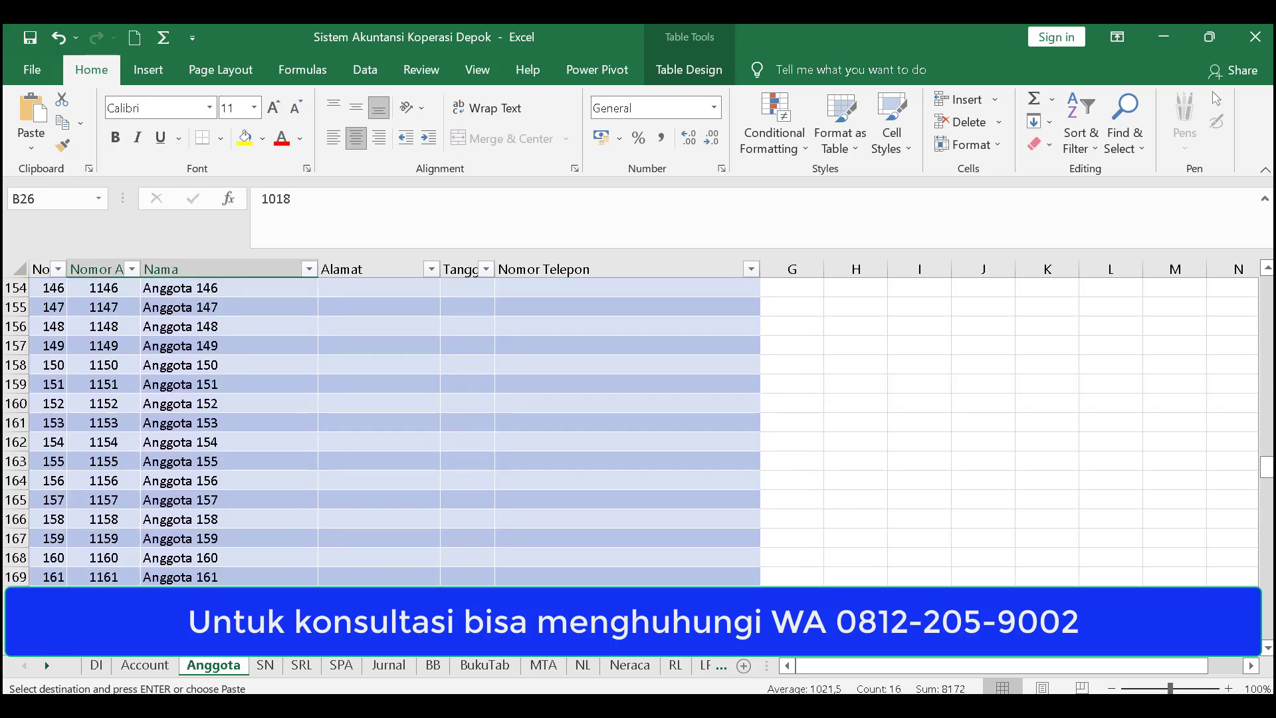
pyautogui.keyDown('shift'); pyautogui.click(51, 543); pyautogui.keyUp('shift')
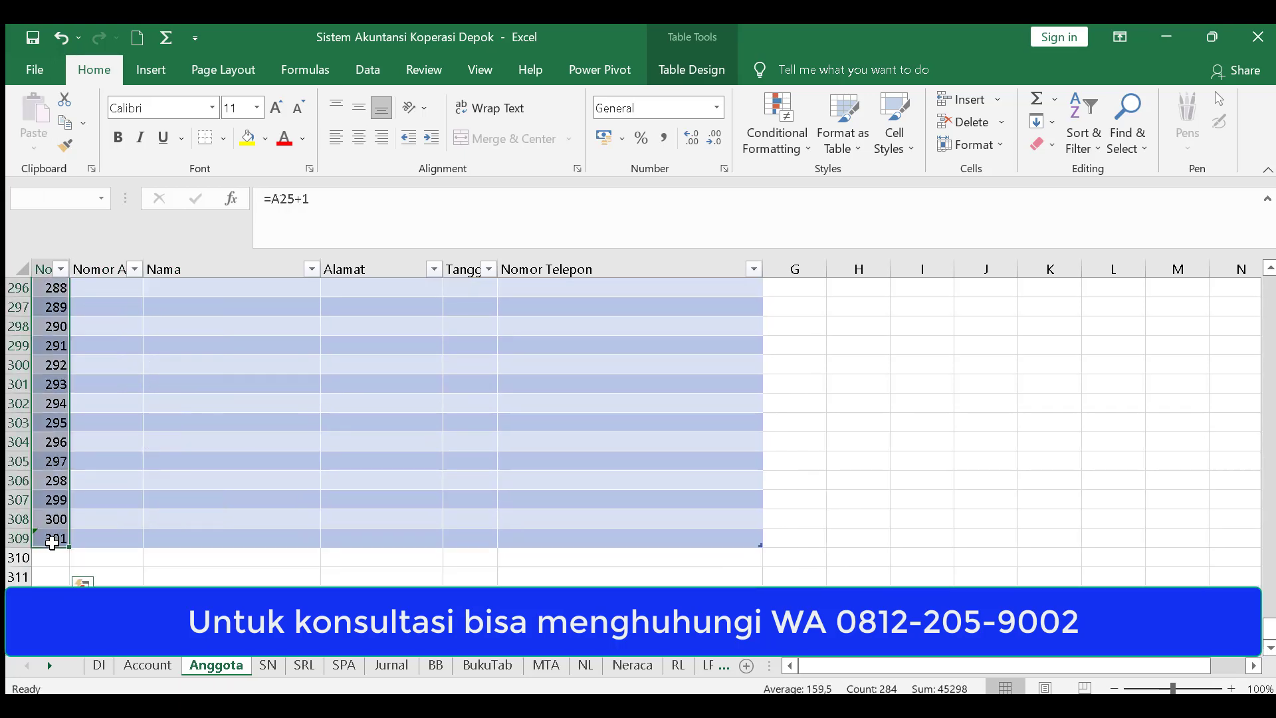
pyautogui.press('Delete')
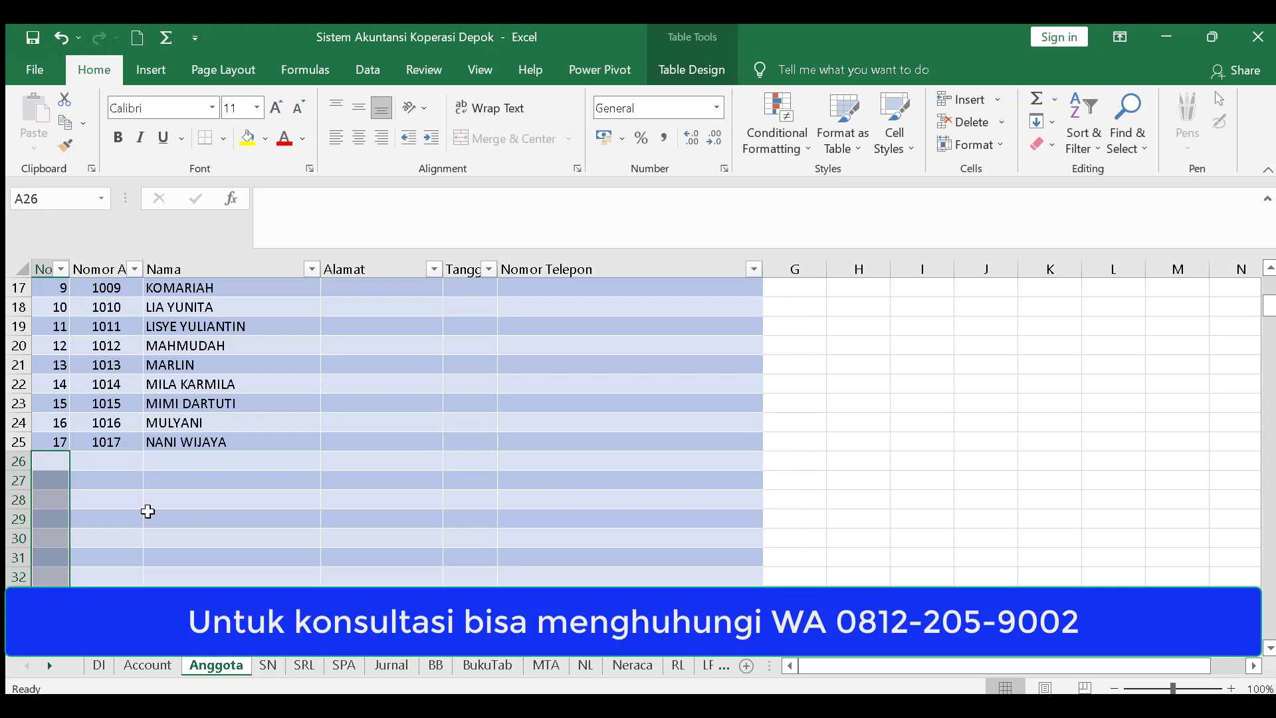
pyautogui.click(149, 501)
pyautogui.click(406, 547)
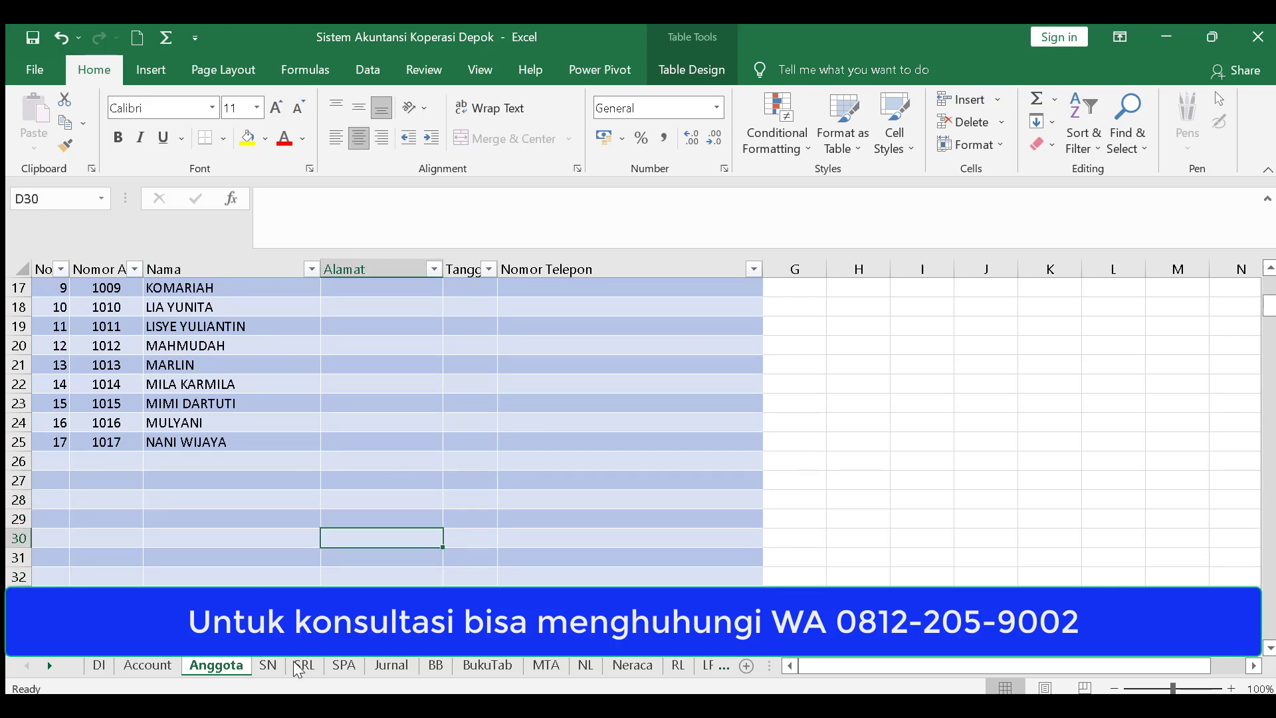
# On the SN sheet, set the opening balance of Kas Simpan Pinjam in F15 to 10000000
pyautogui.click(268, 665)
pyautogui.scroll(4, 776, 394)
pyautogui.scroll(6, 777, 394)
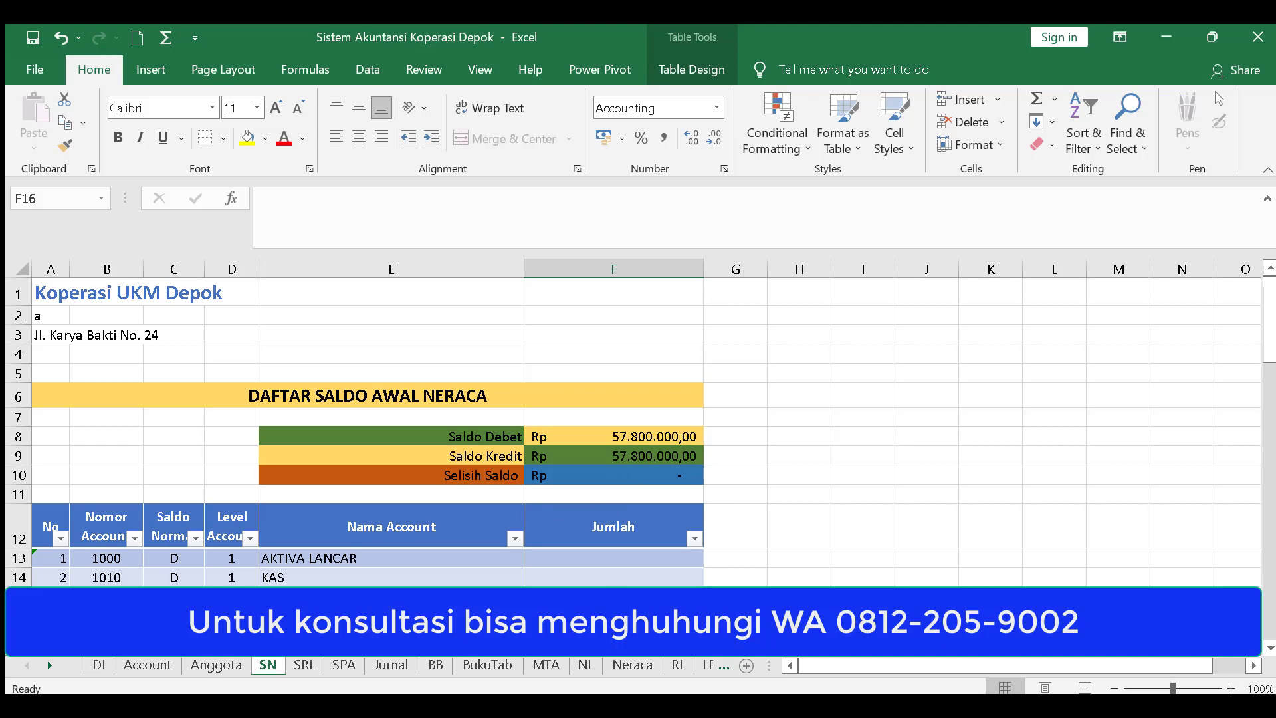
pyautogui.click(616, 597)
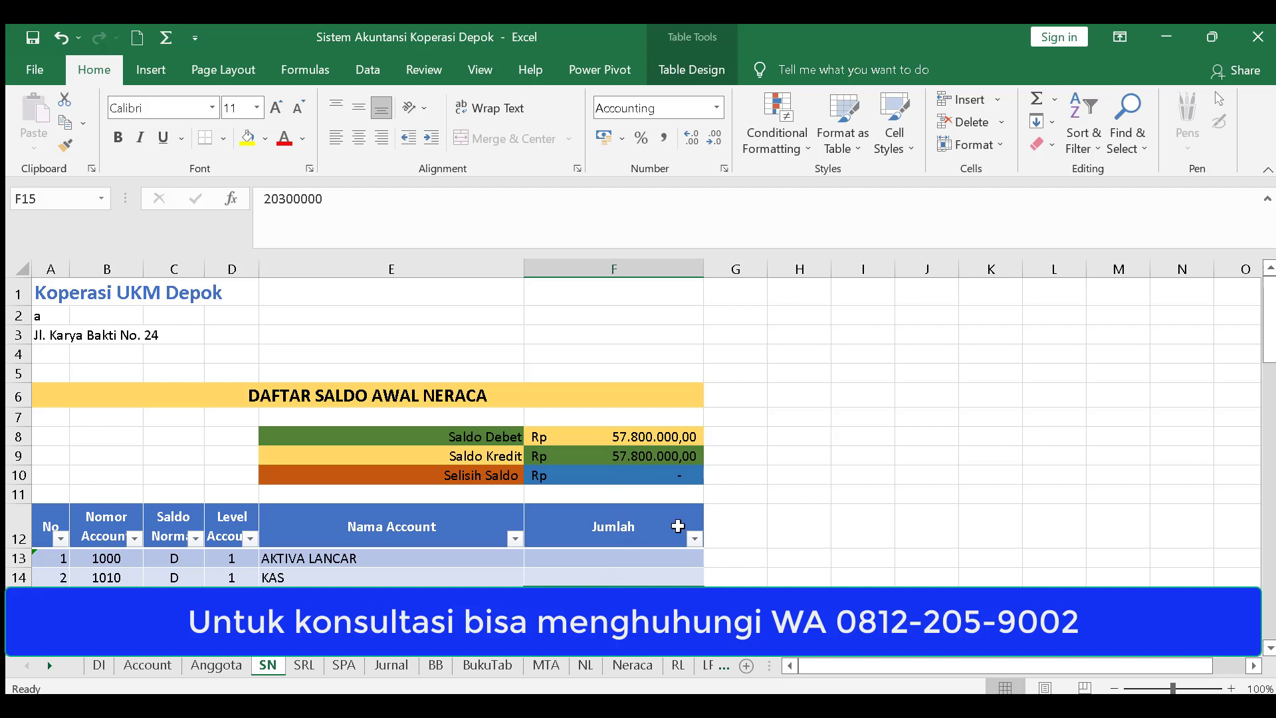
pyautogui.scroll(-1, 629, 520)
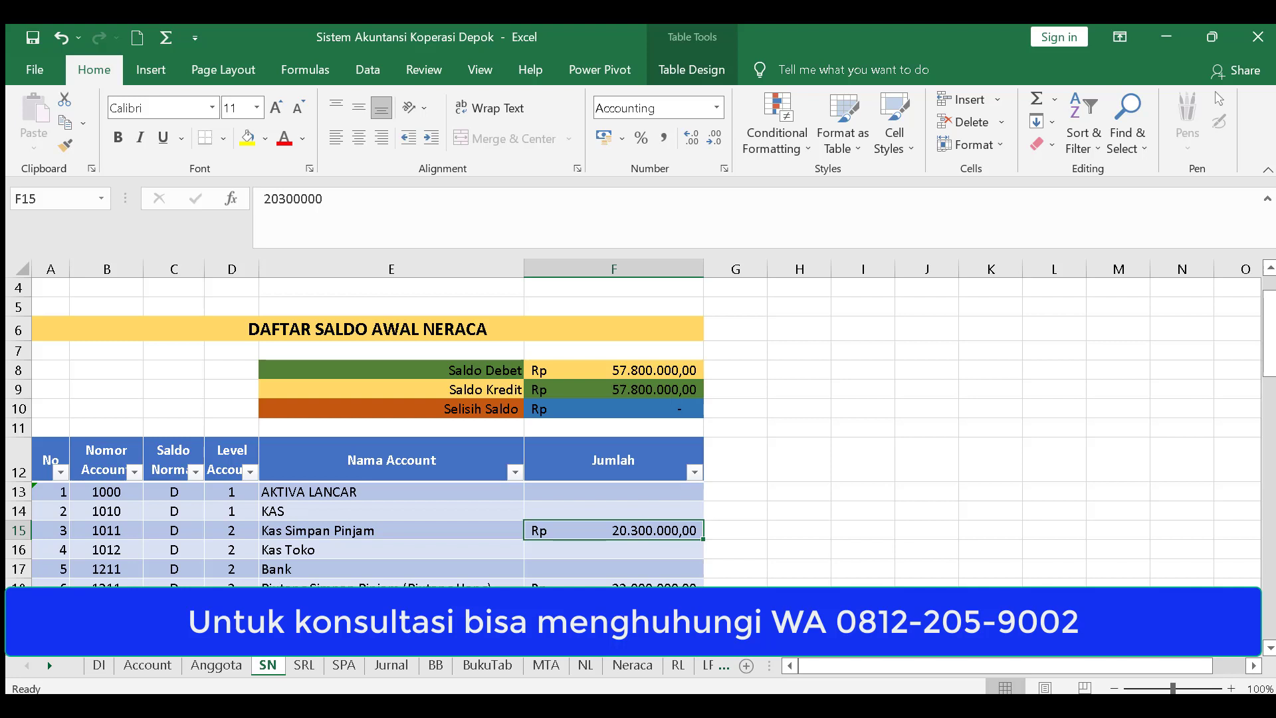
pyautogui.write('1')
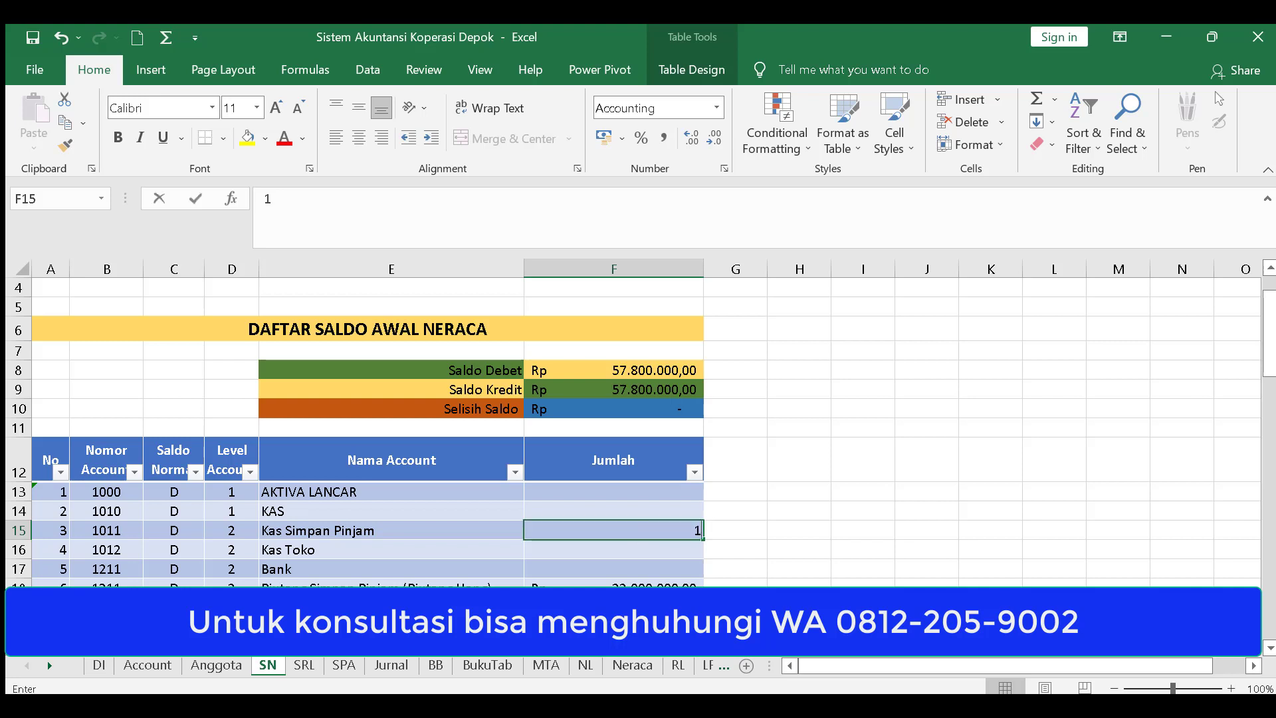
pyautogui.write('00000')
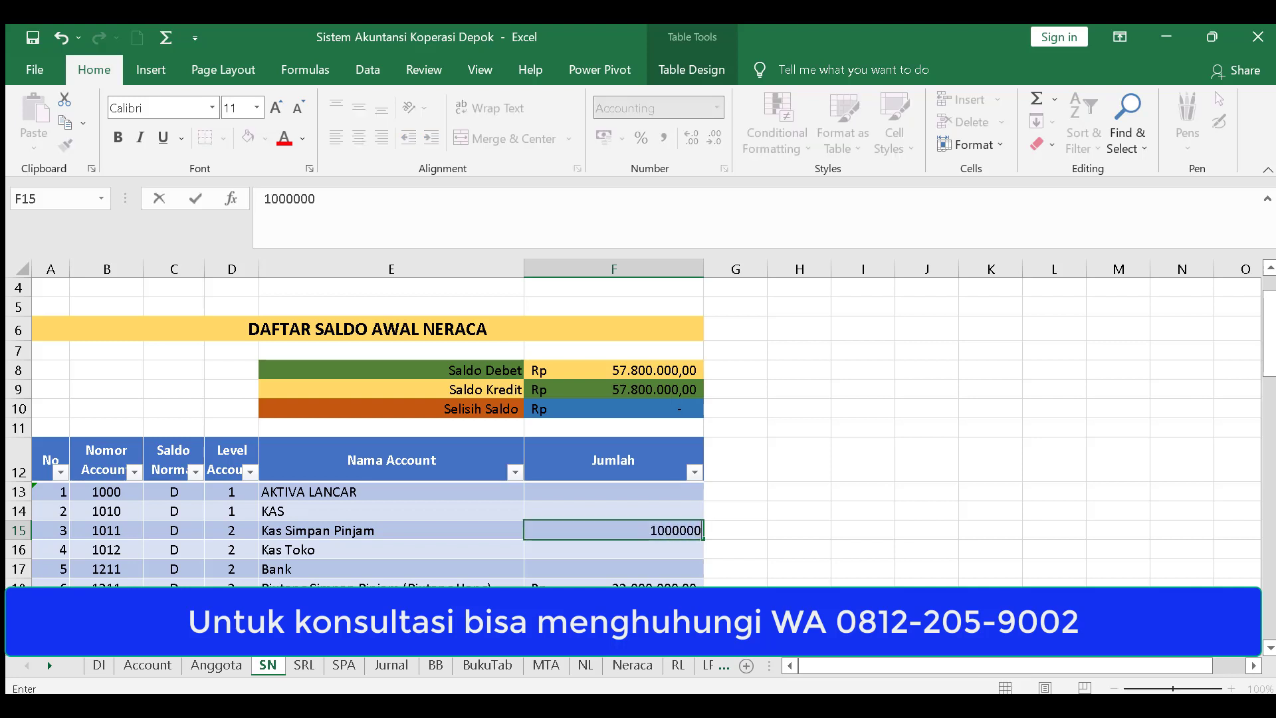
pyautogui.press('Return')
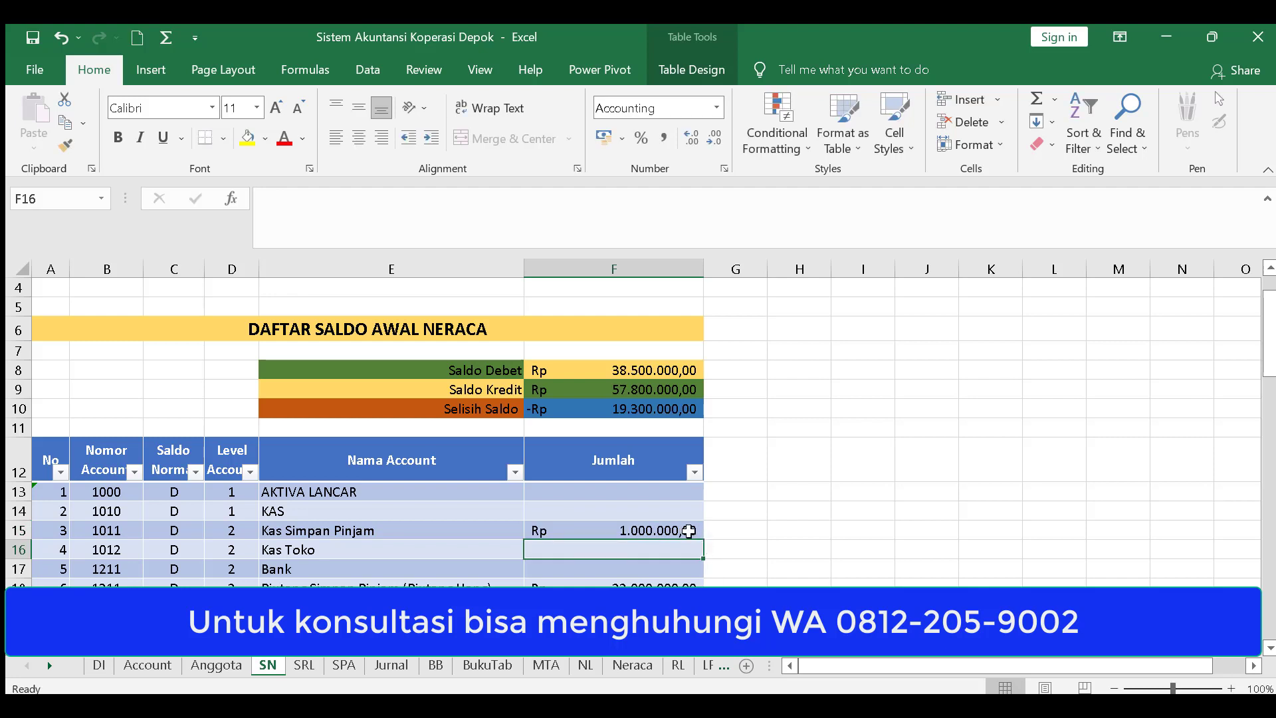
pyautogui.click(684, 530)
pyautogui.click(279, 197)
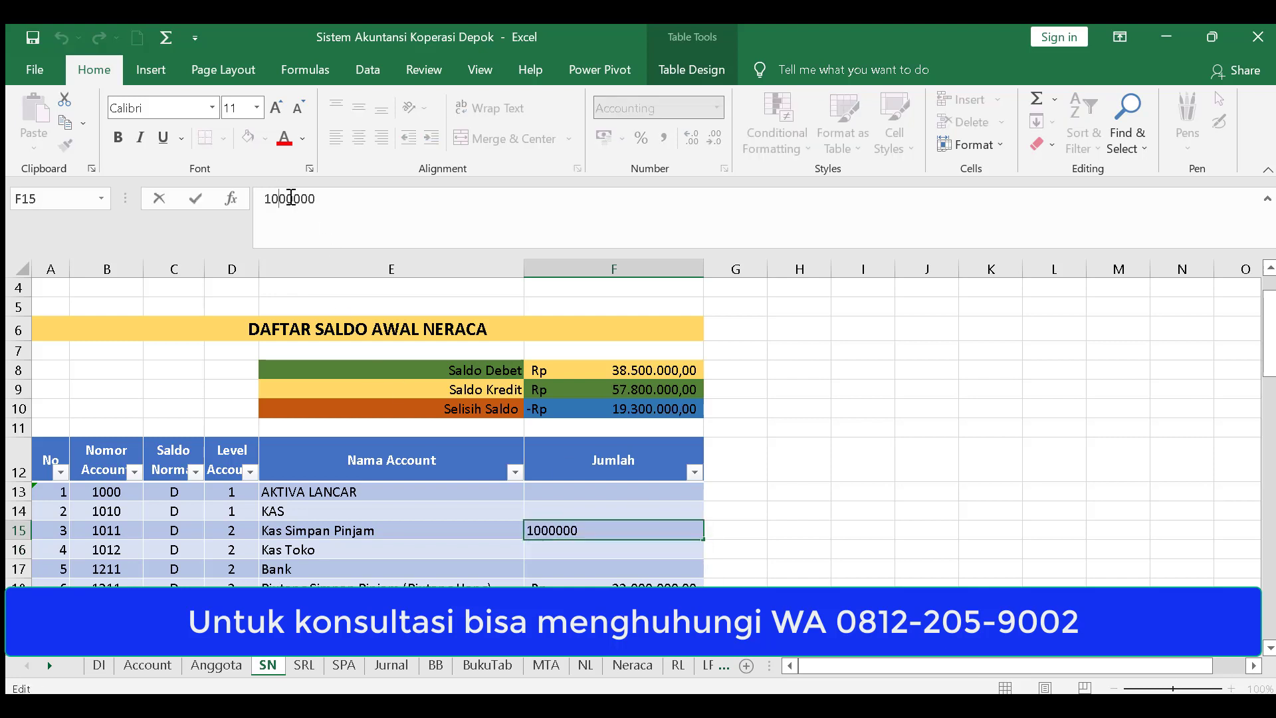
pyautogui.write('0')
pyautogui.press('Return')
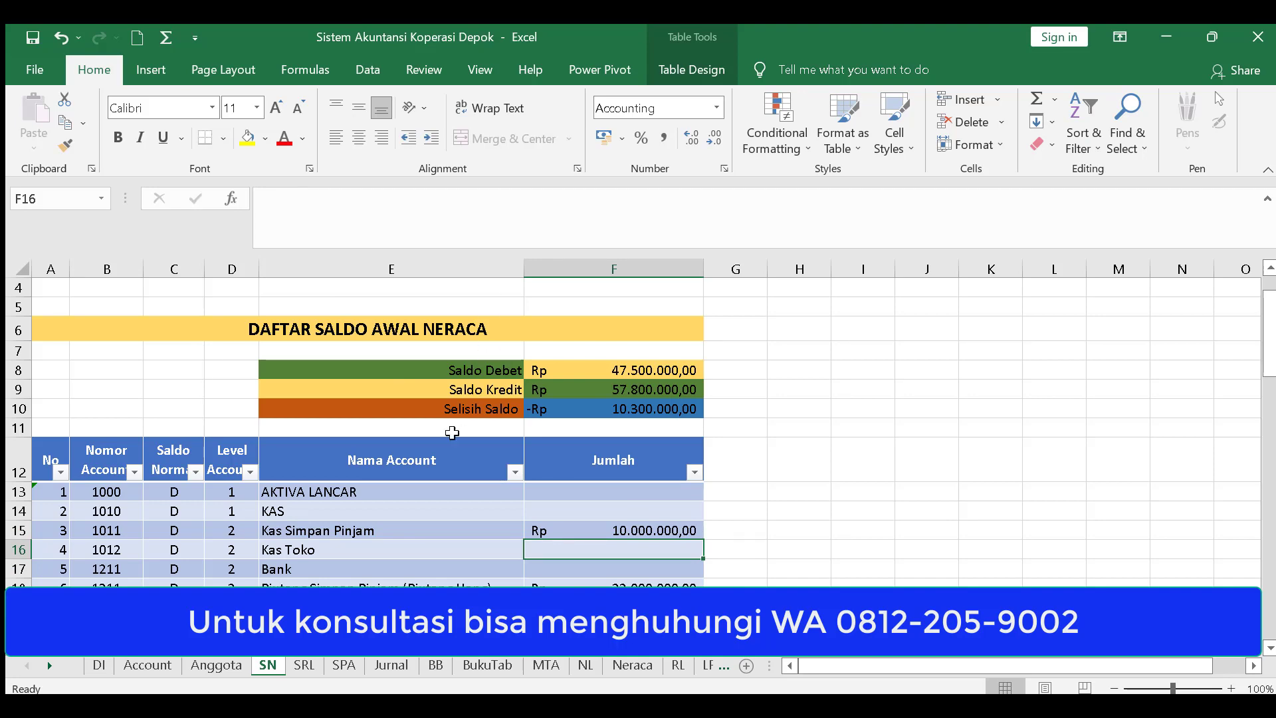
# Enter 10300000 as the opening balance of Cadangan in F50 of the SN sheet
pyautogui.click(618, 590)
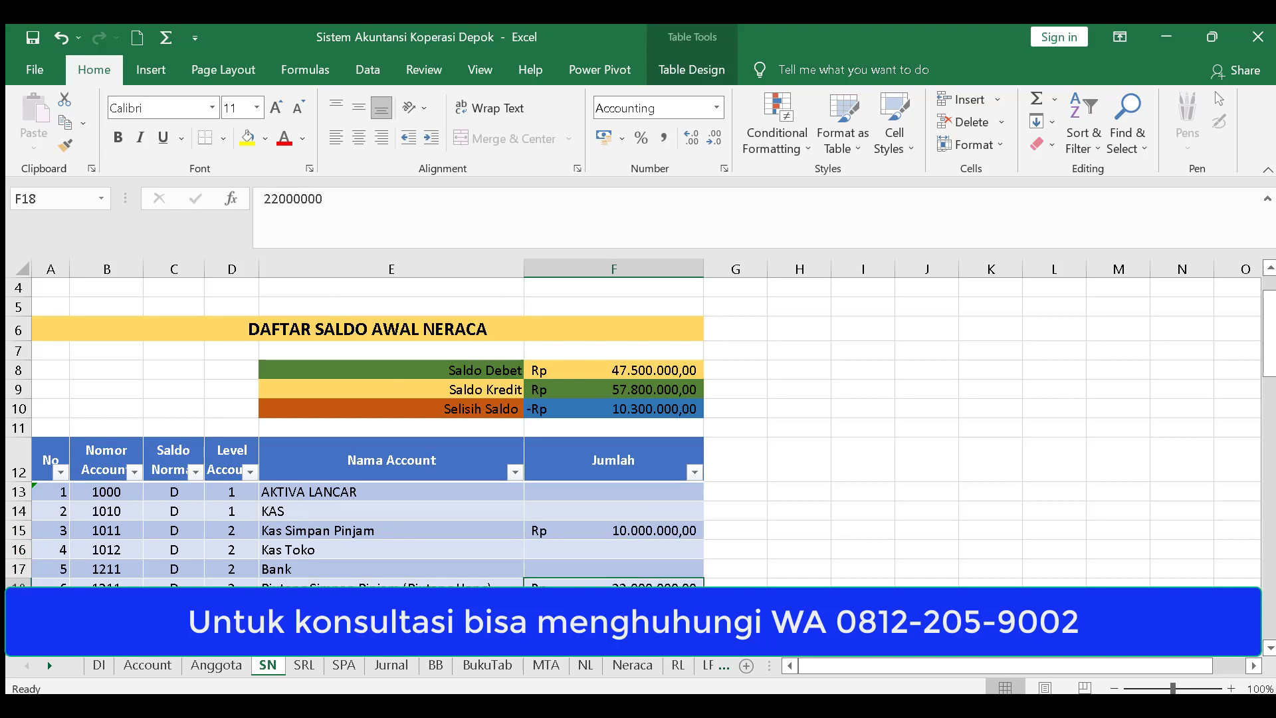
pyautogui.scroll(-6, 366, 432)
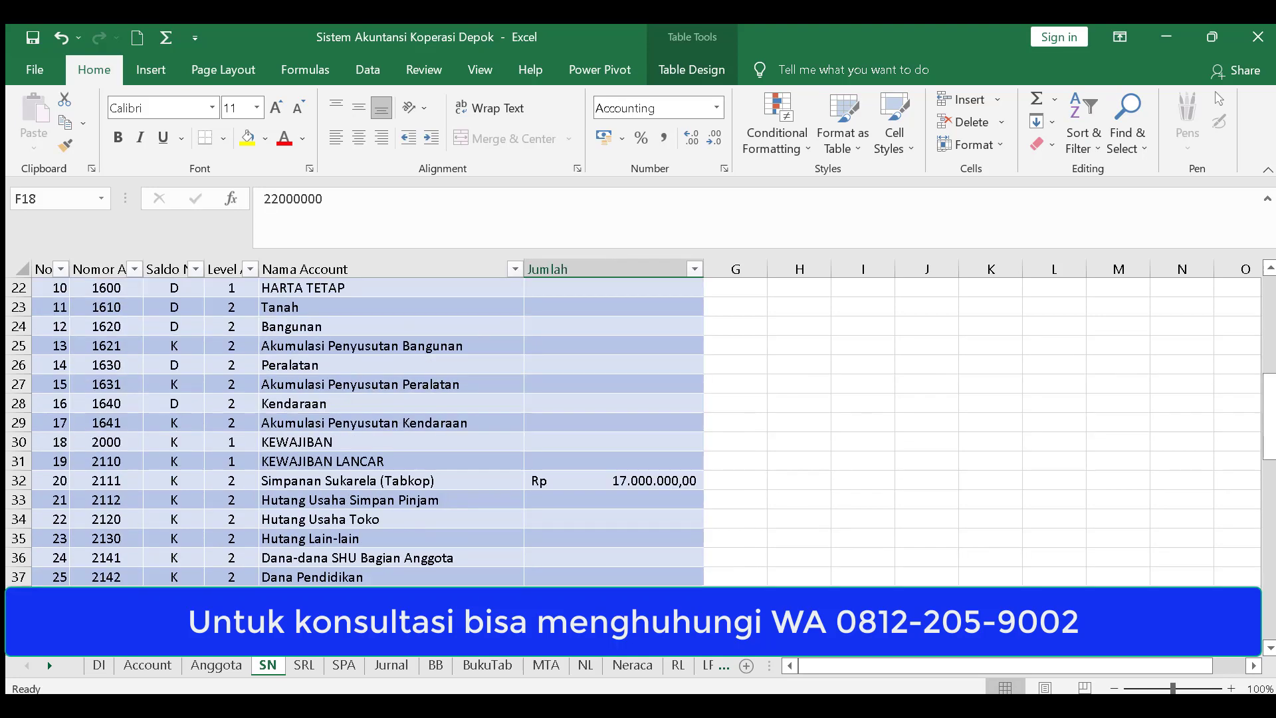
pyautogui.scroll(-6, 643, 585)
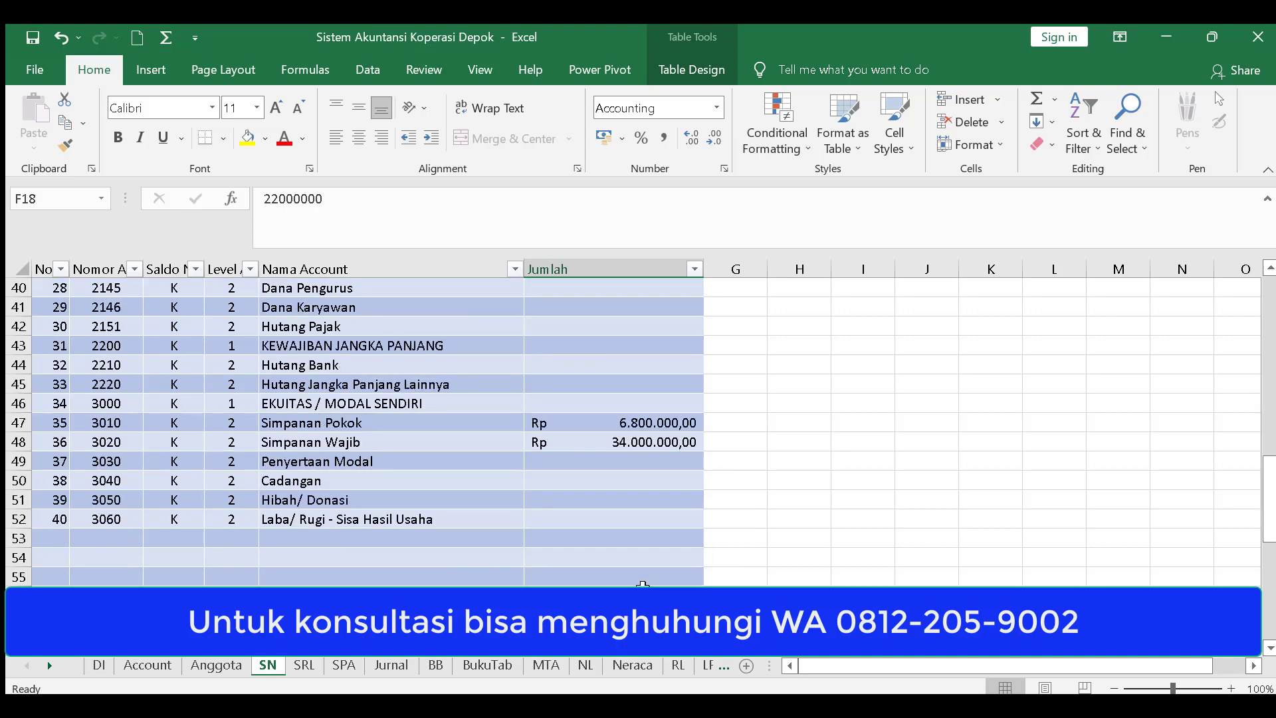
pyautogui.click(661, 481)
pyautogui.scroll(7, 711, 508)
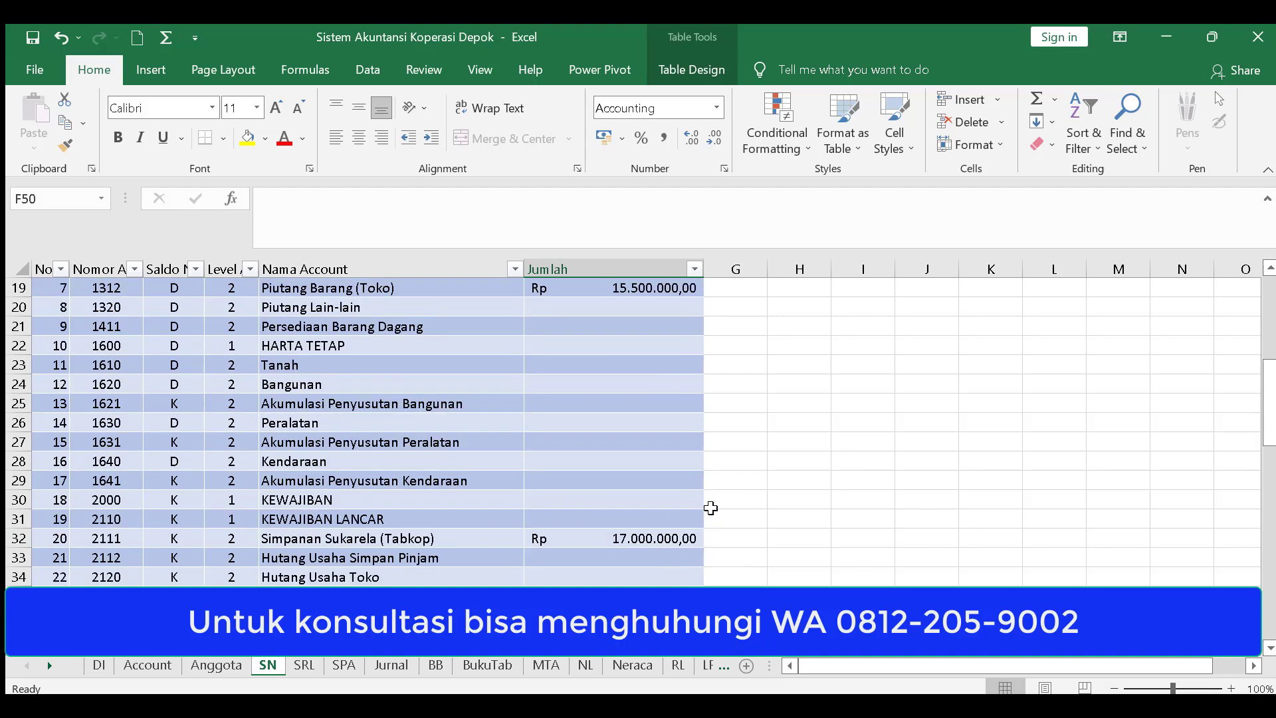
pyautogui.scroll(6, 711, 508)
pyautogui.scroll(-10, 711, 500)
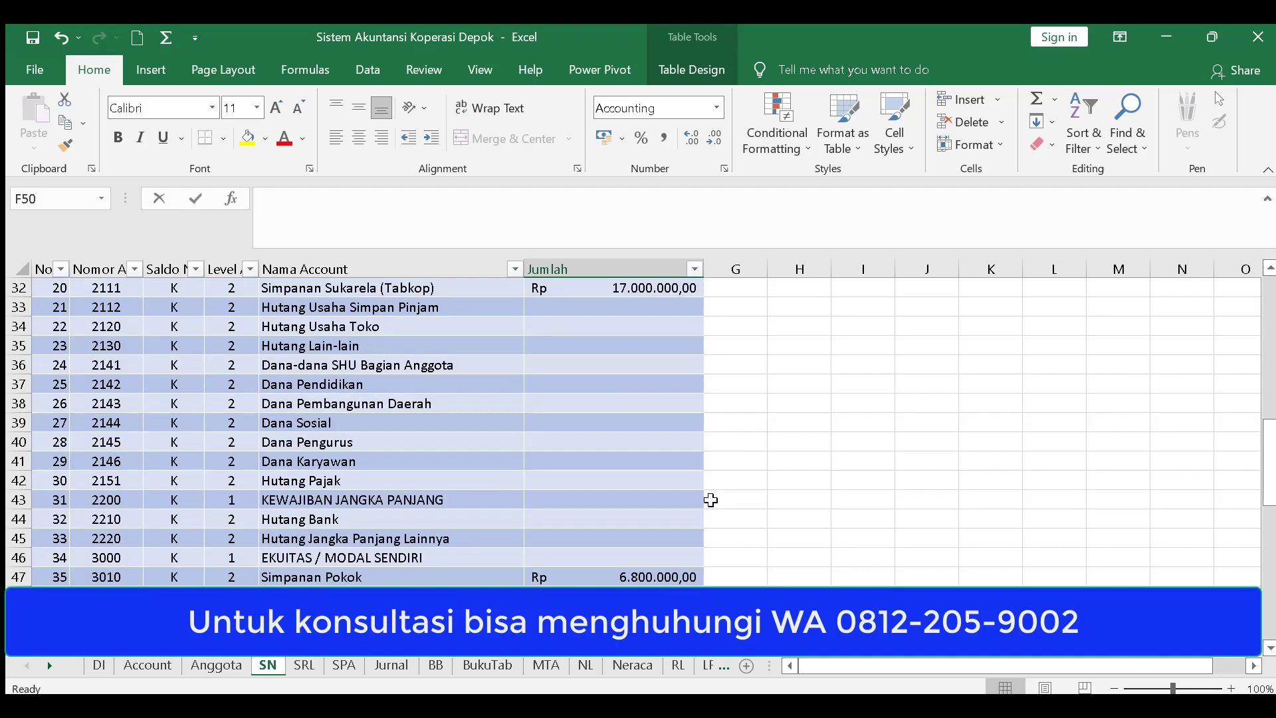
pyautogui.write('10300000')
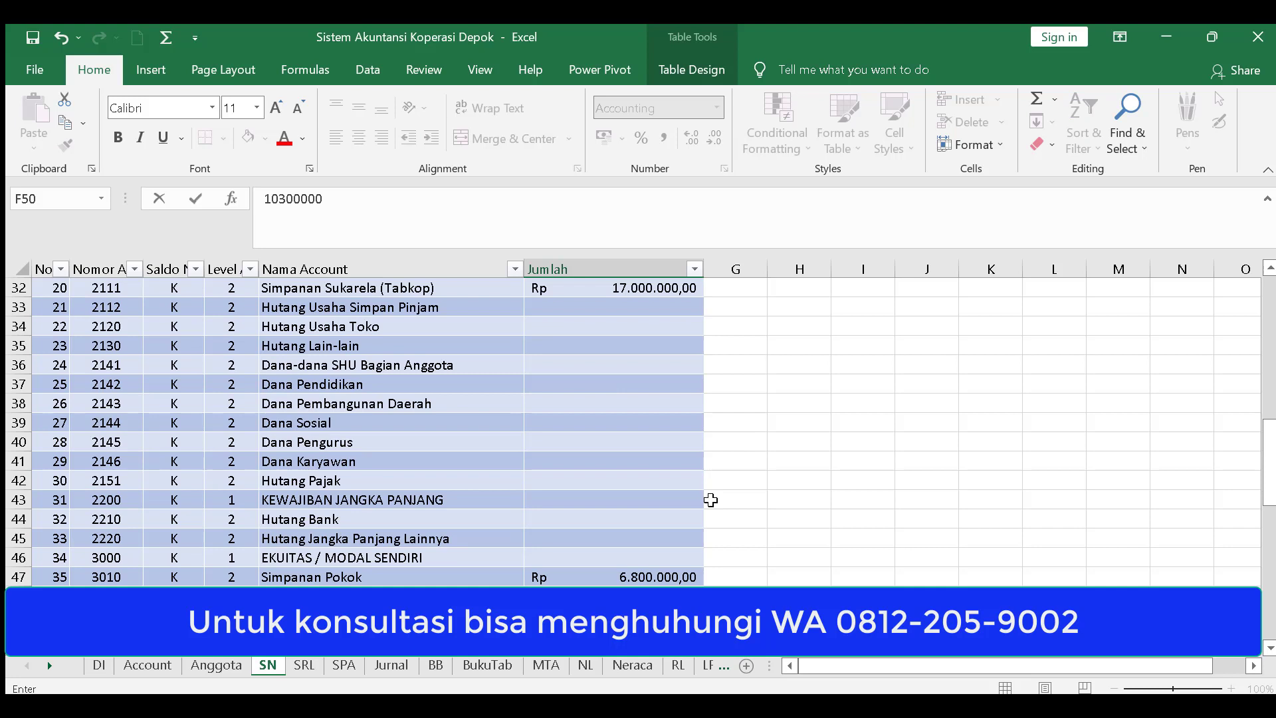
pyautogui.scroll(-1, 711, 499)
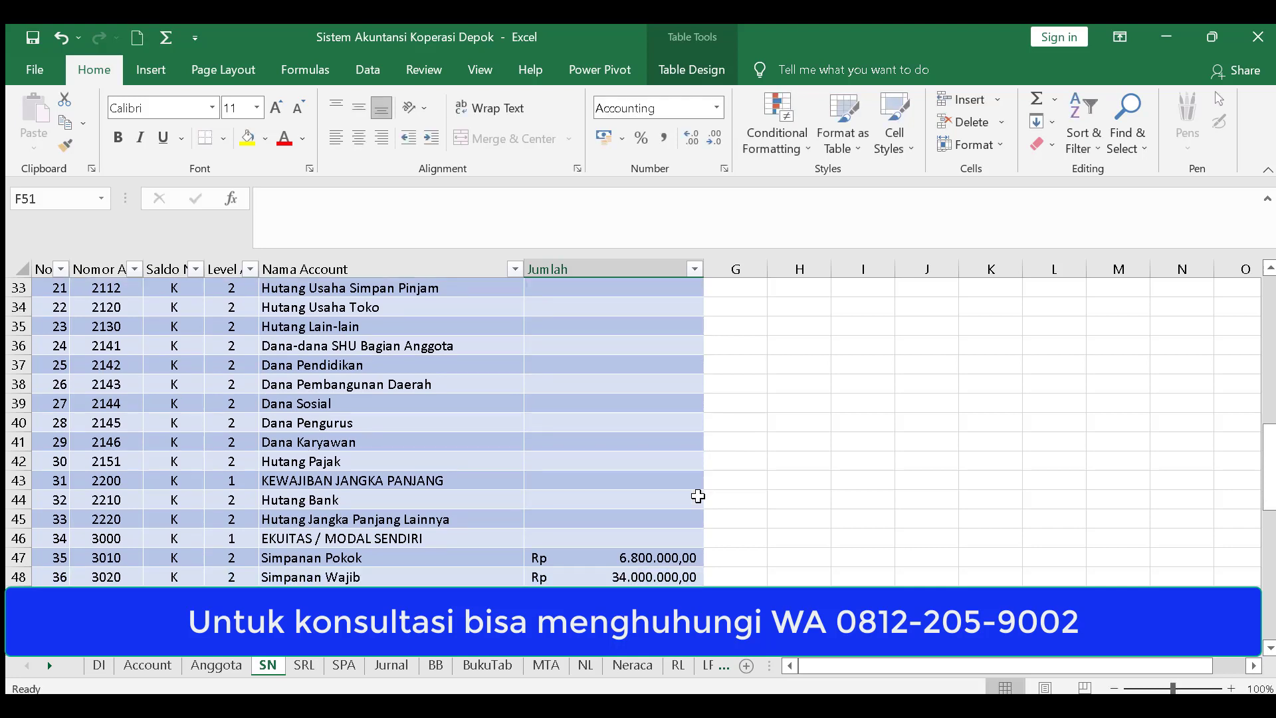
pyautogui.press('Return')
# Check the Simpanan Pokok, Simpanan Wajib and Cadangan amounts against the debit, credit and difference totals on the SN sheet
pyautogui.click(685, 516)
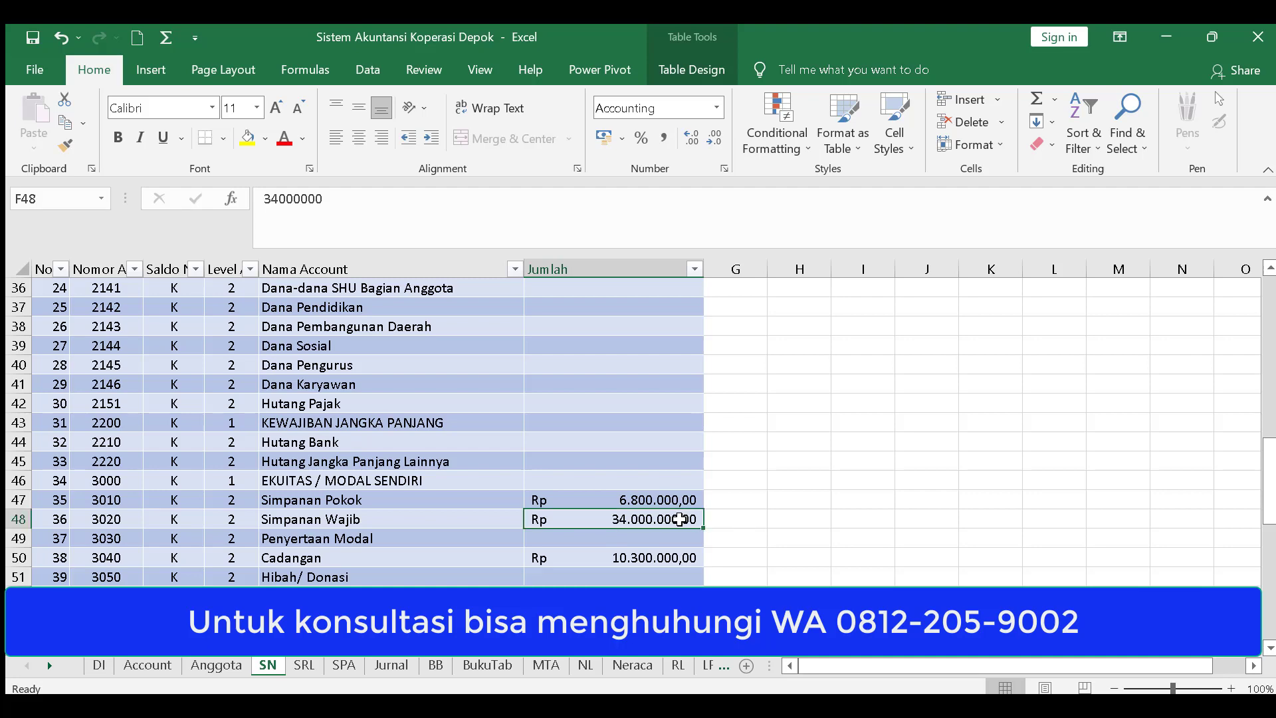
pyautogui.click(660, 496)
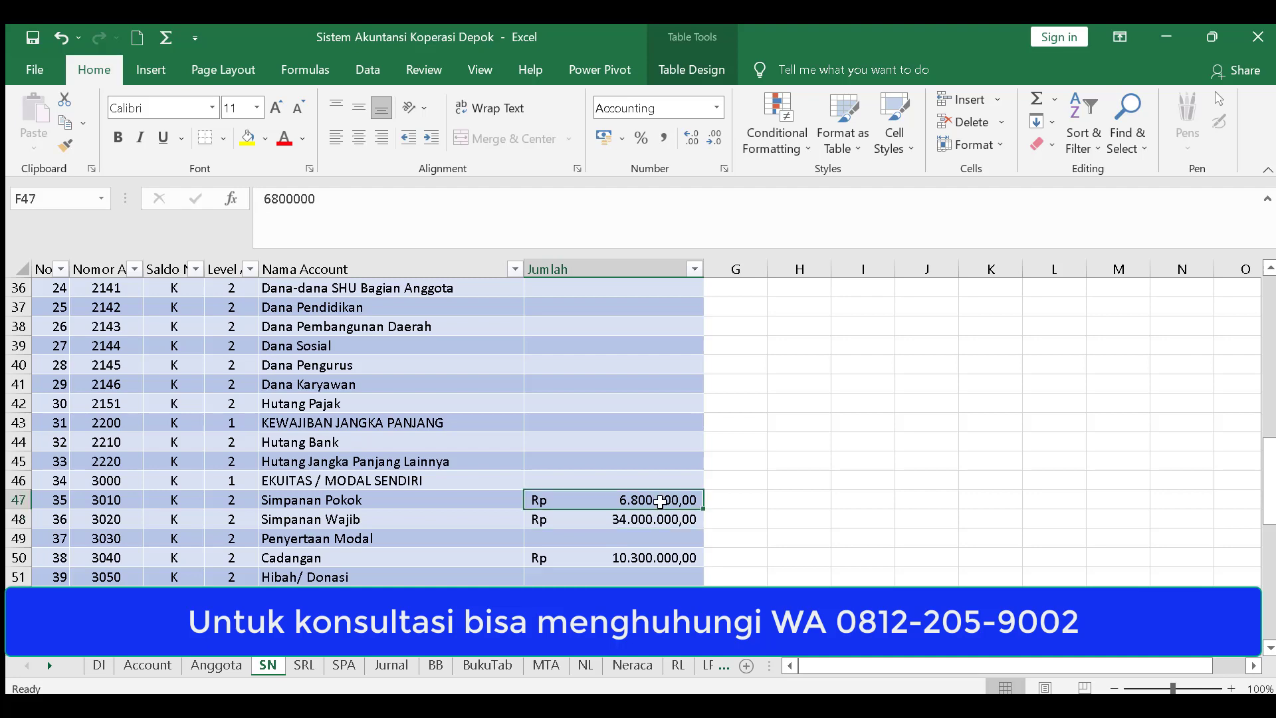
pyautogui.scroll(5, 660, 501)
pyautogui.scroll(5, 658, 501)
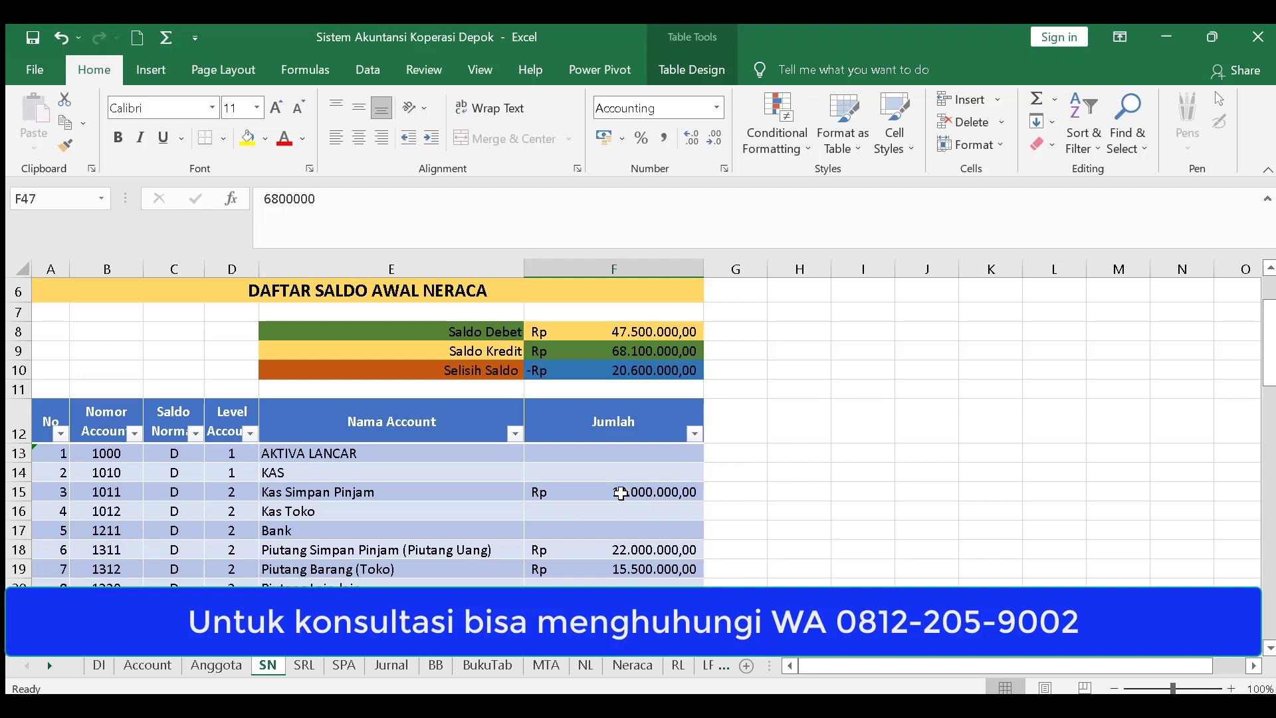
pyautogui.scroll(-14, 575, 526)
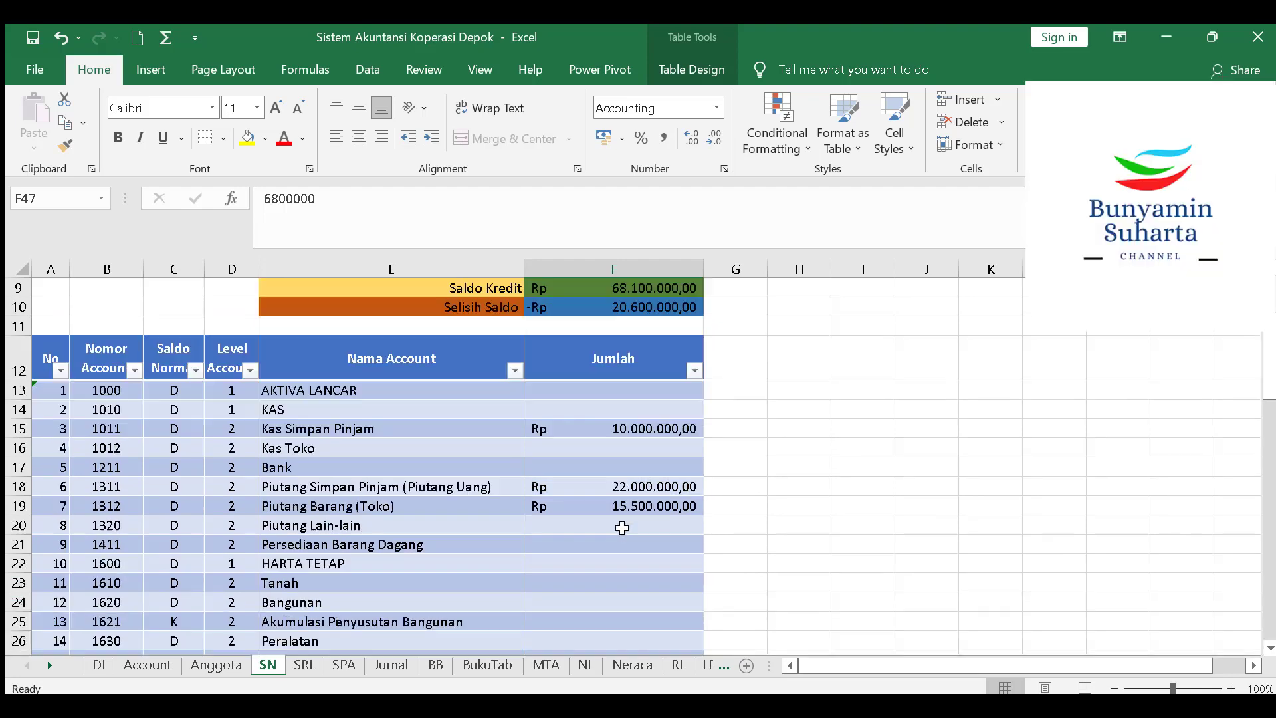
pyautogui.scroll(2, 622, 532)
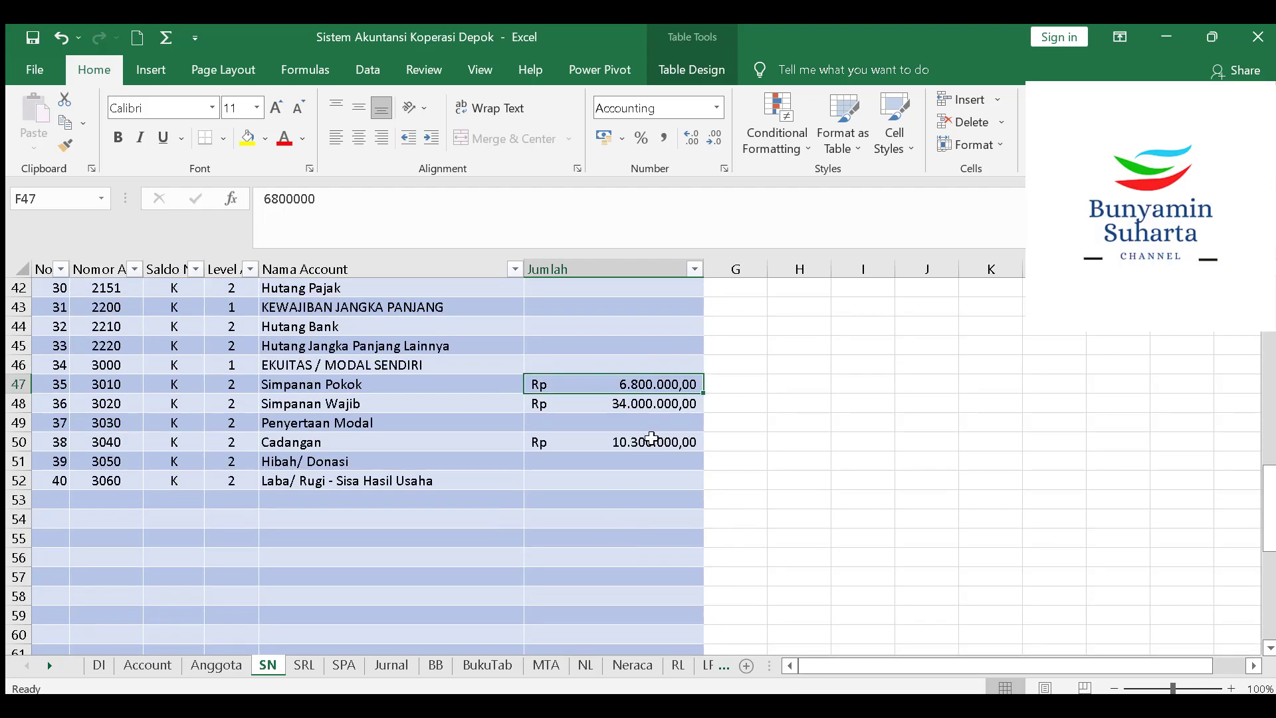
pyautogui.click(664, 403)
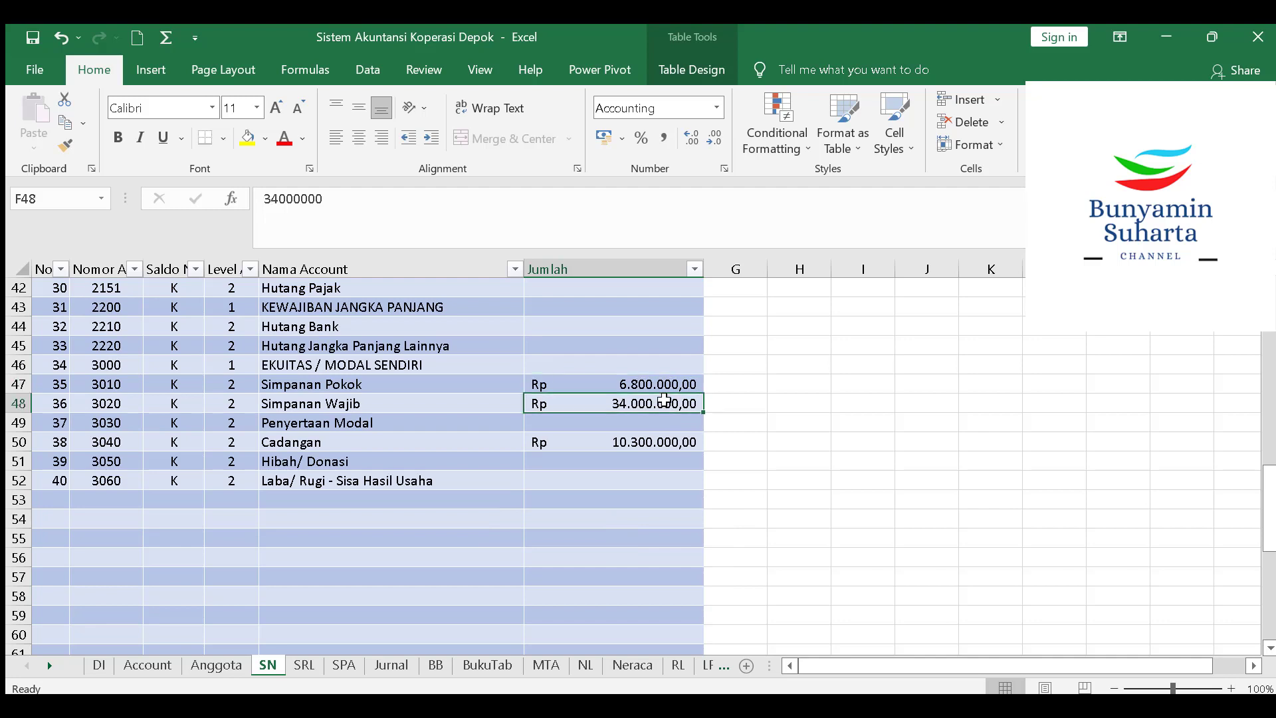
pyautogui.click(274, 197)
pyautogui.click(625, 441)
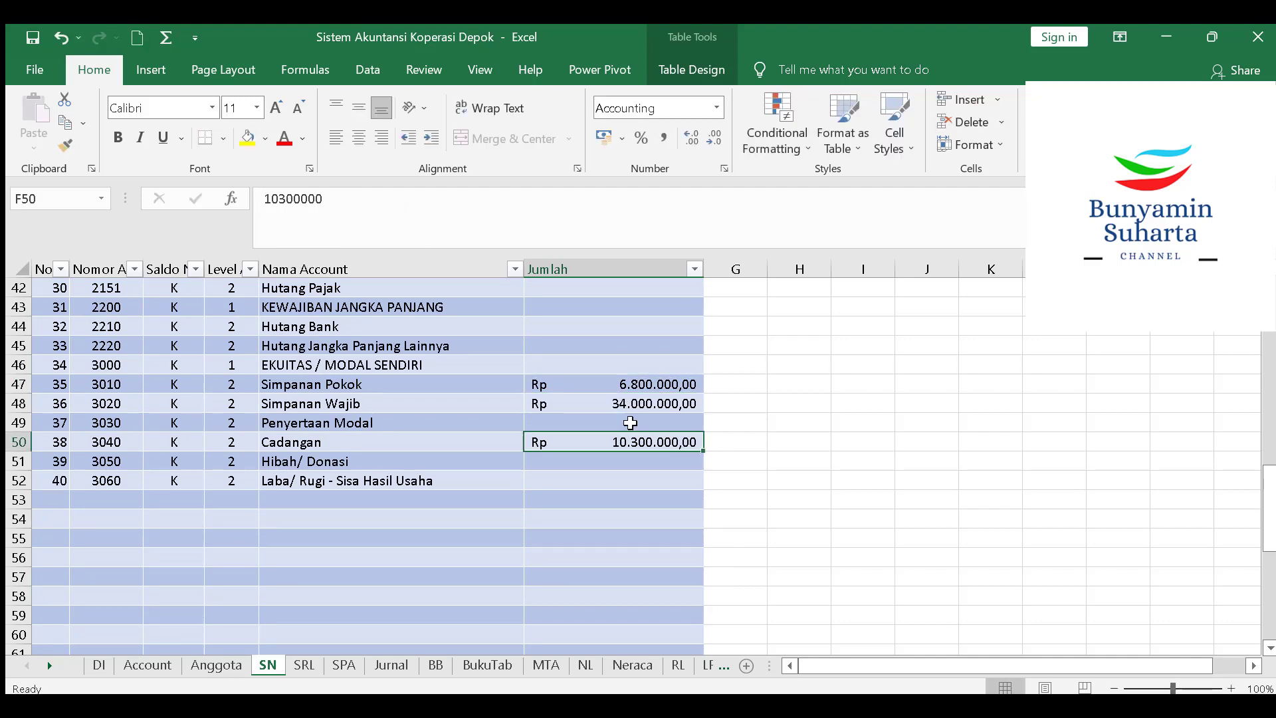
pyautogui.press('Delete')
pyautogui.click(624, 403)
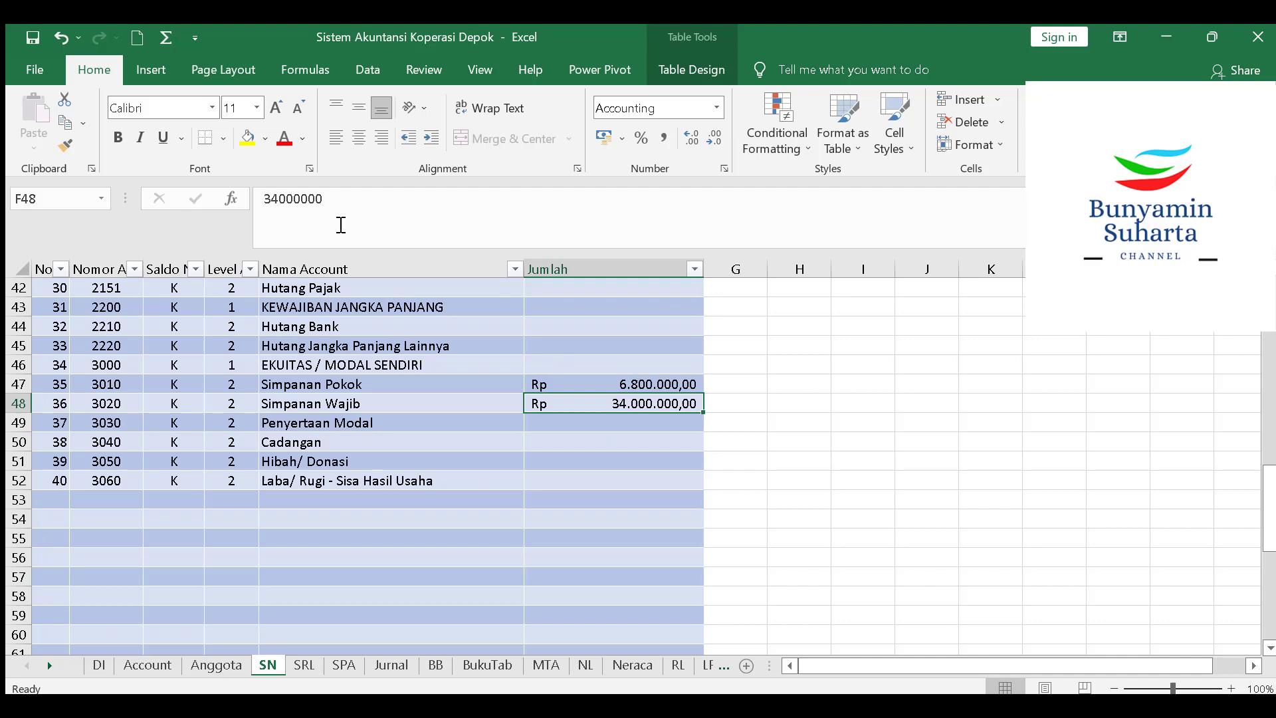
pyautogui.click(273, 192)
pyautogui.write('=')
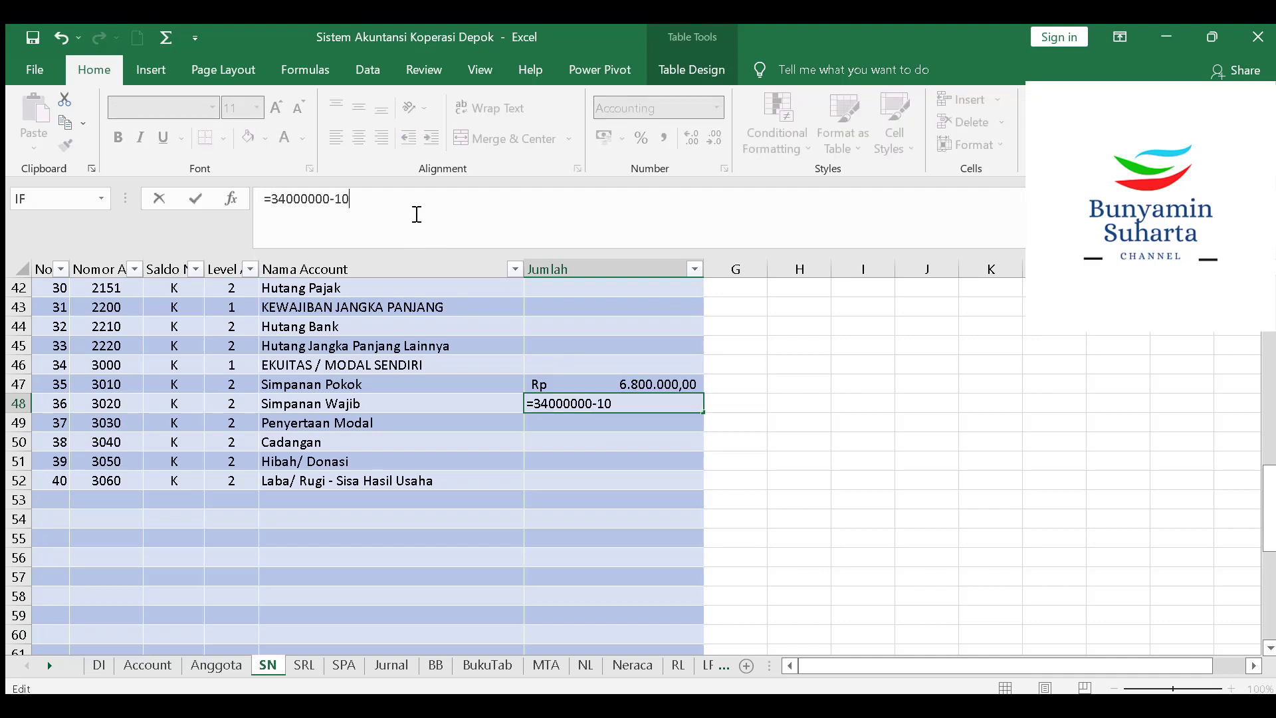
pyautogui.write('-10300000')
pyautogui.press('Return')
pyautogui.scroll(4, 712, 478)
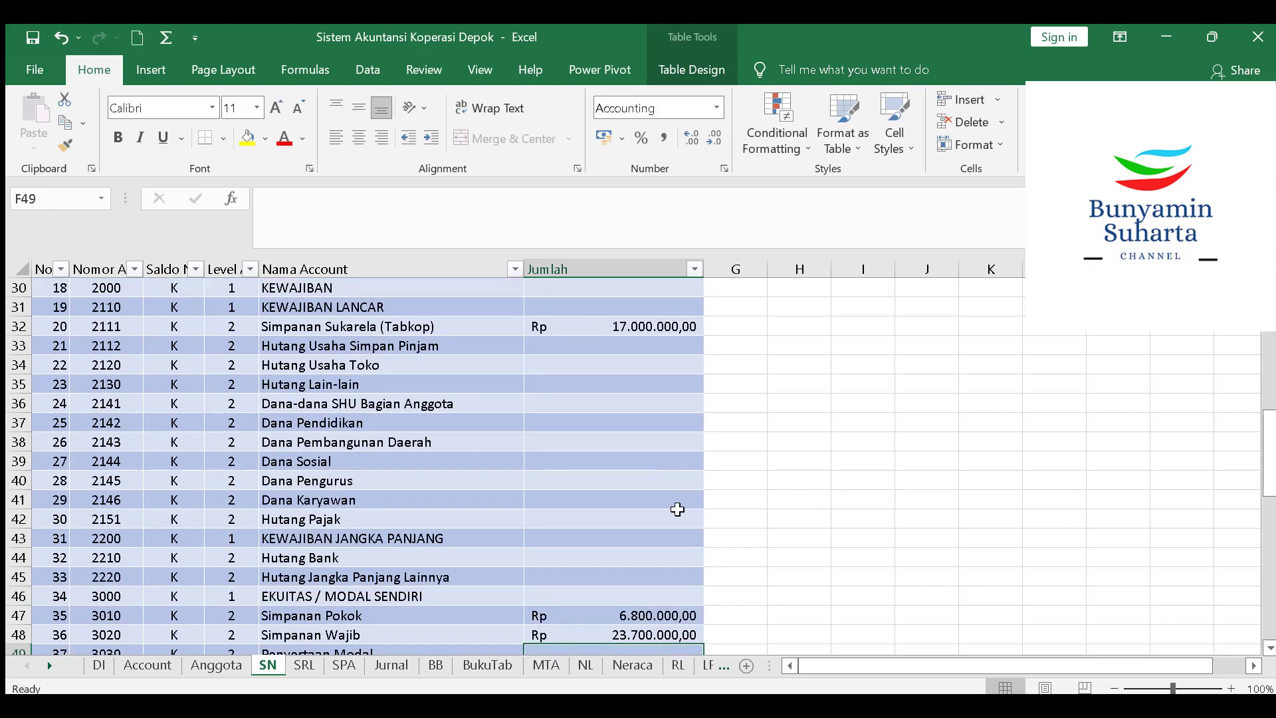
pyautogui.scroll(10, 678, 509)
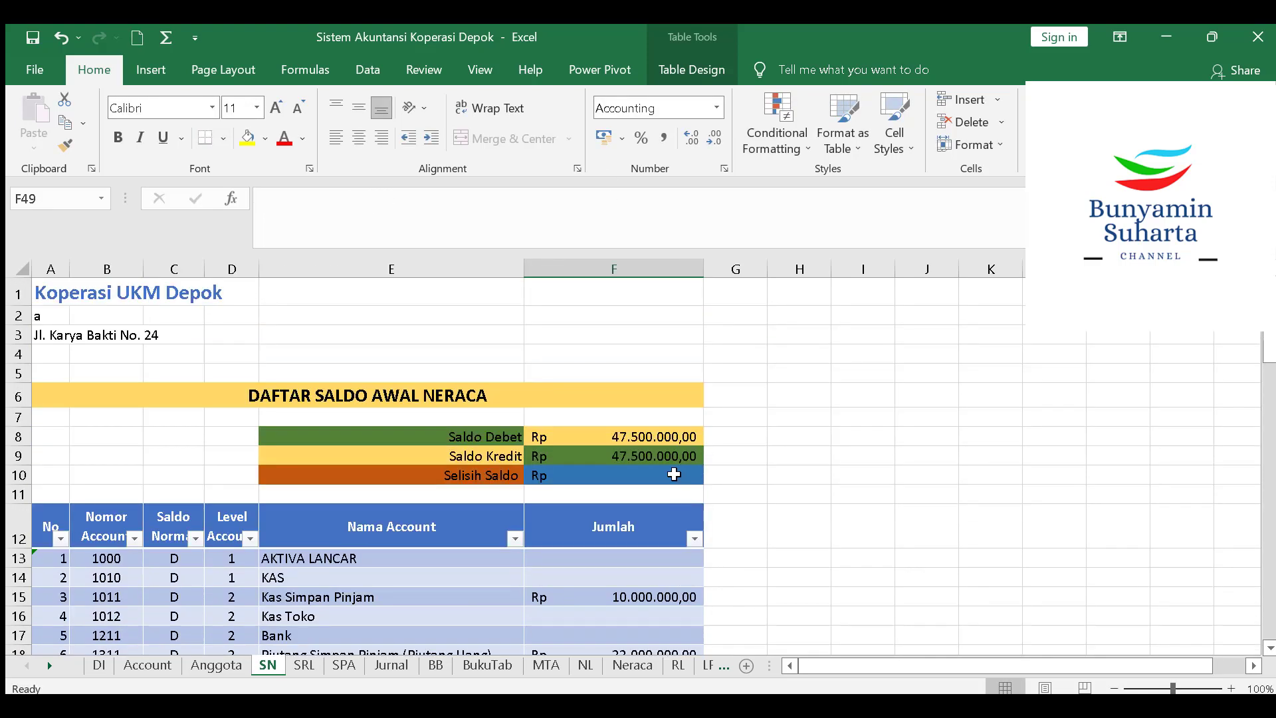
pyautogui.click(674, 474)
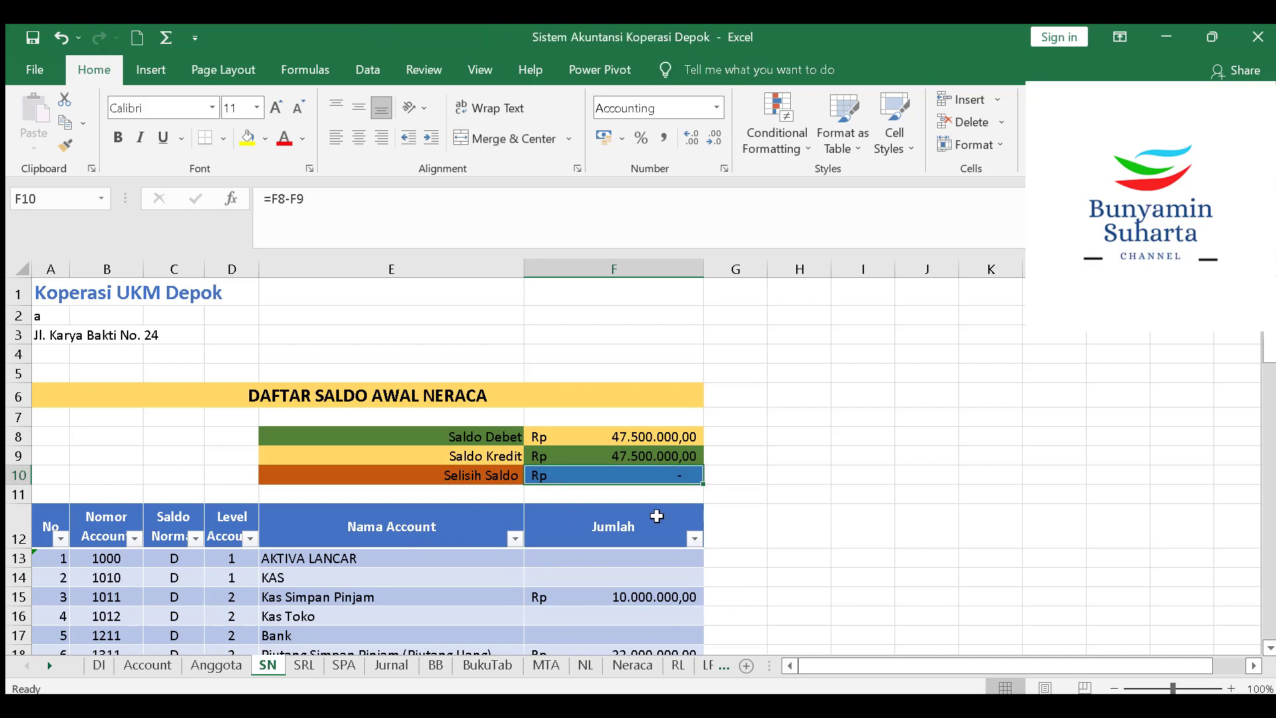
# Review the opening amounts on the SRL sheet and the members' opening savings and loan balances on the SPA sheet
pyautogui.scroll(-1, 633, 529)
pyautogui.click(317, 665)
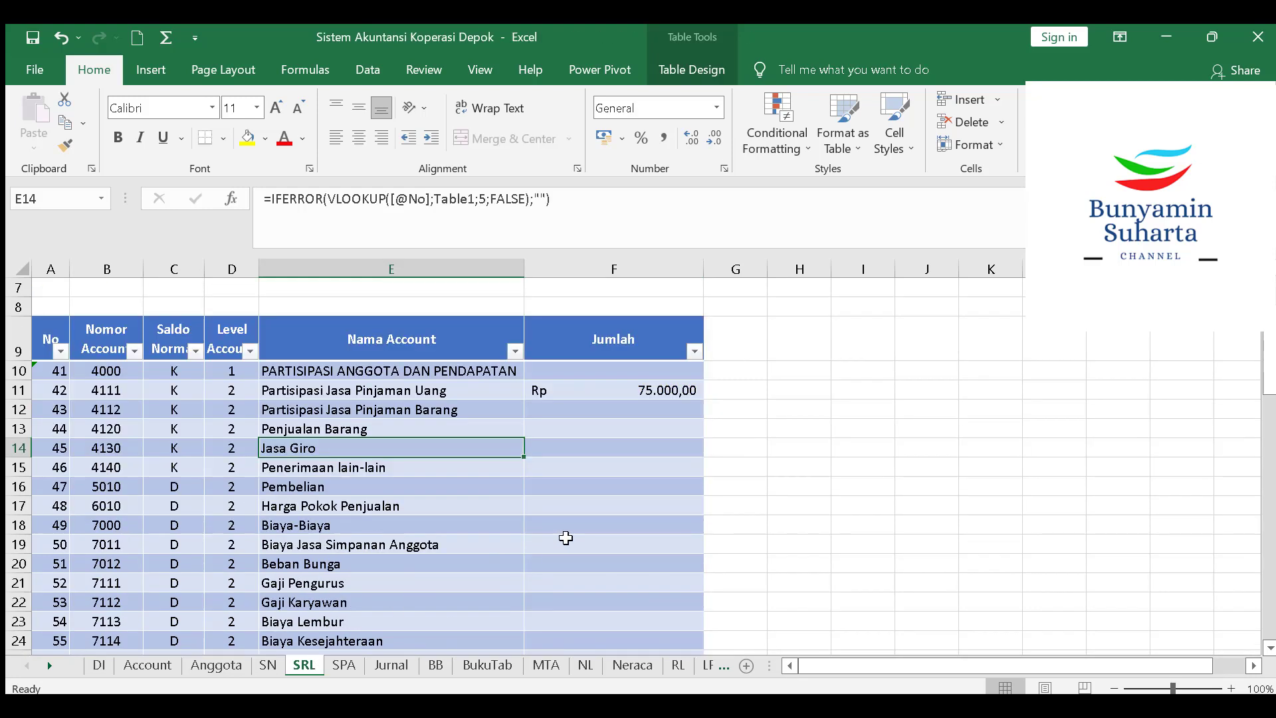
pyautogui.scroll(3, 558, 530)
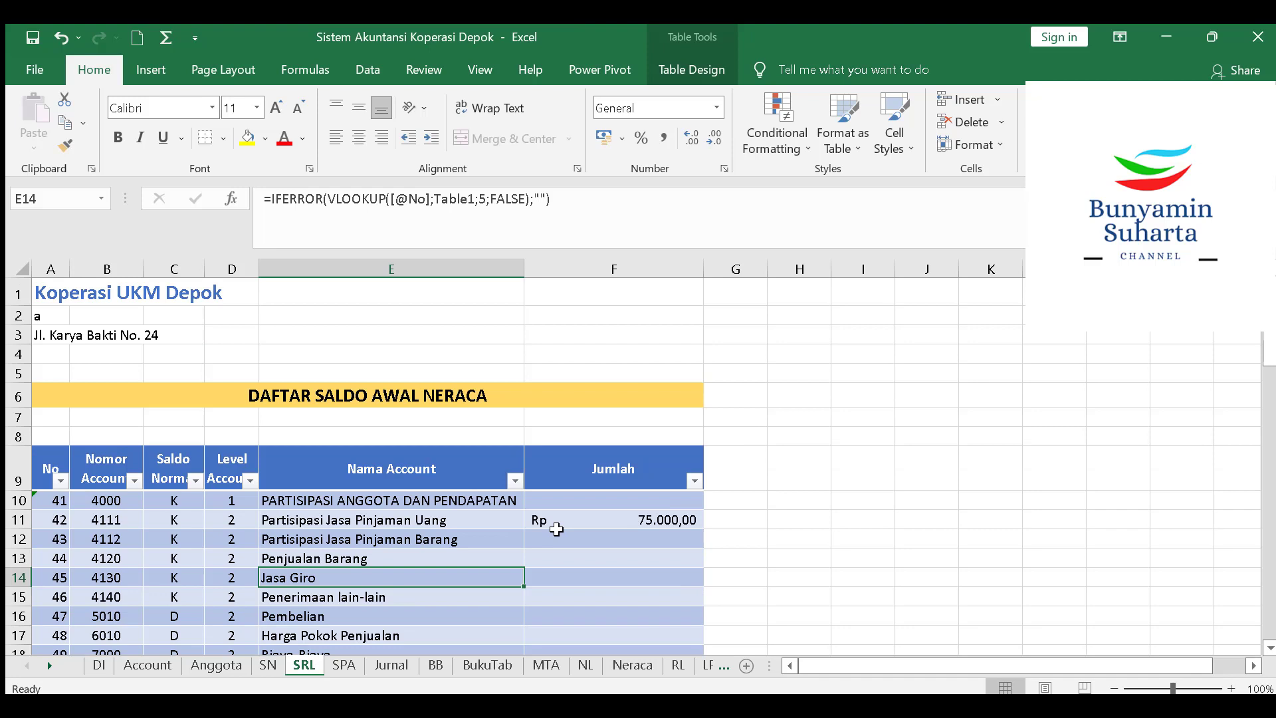
pyautogui.scroll(-2, 556, 529)
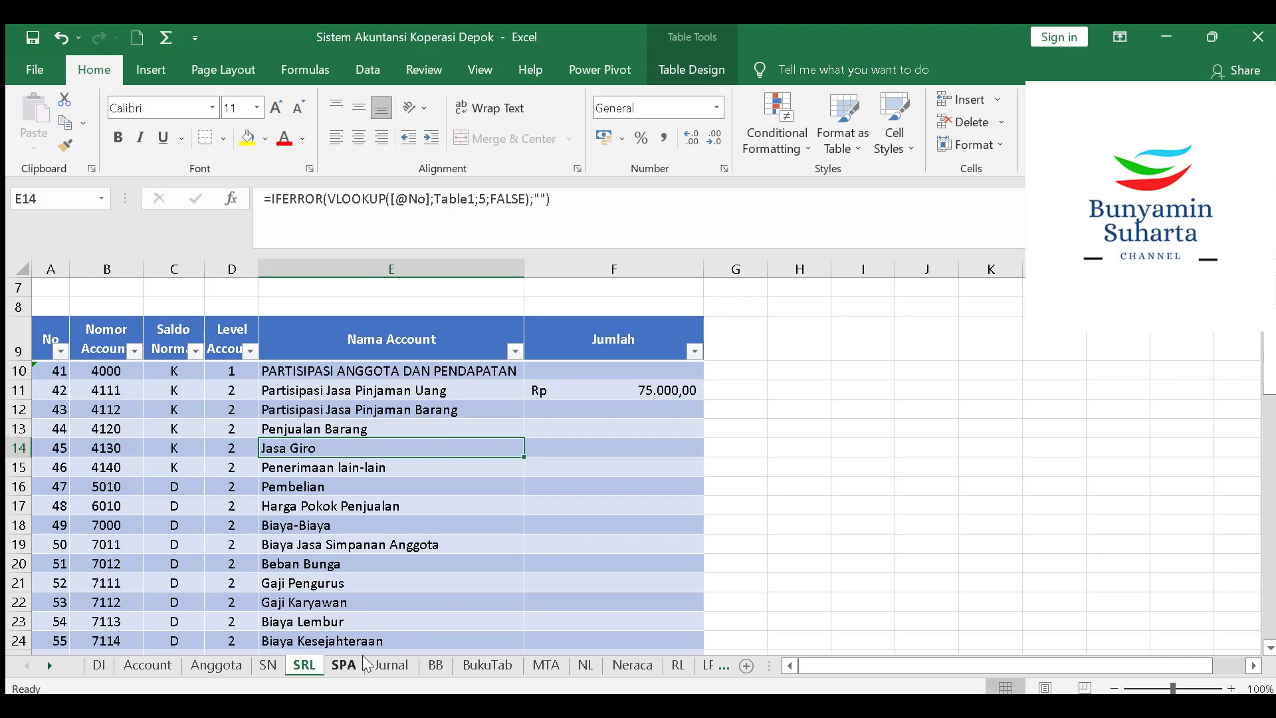
pyautogui.click(344, 666)
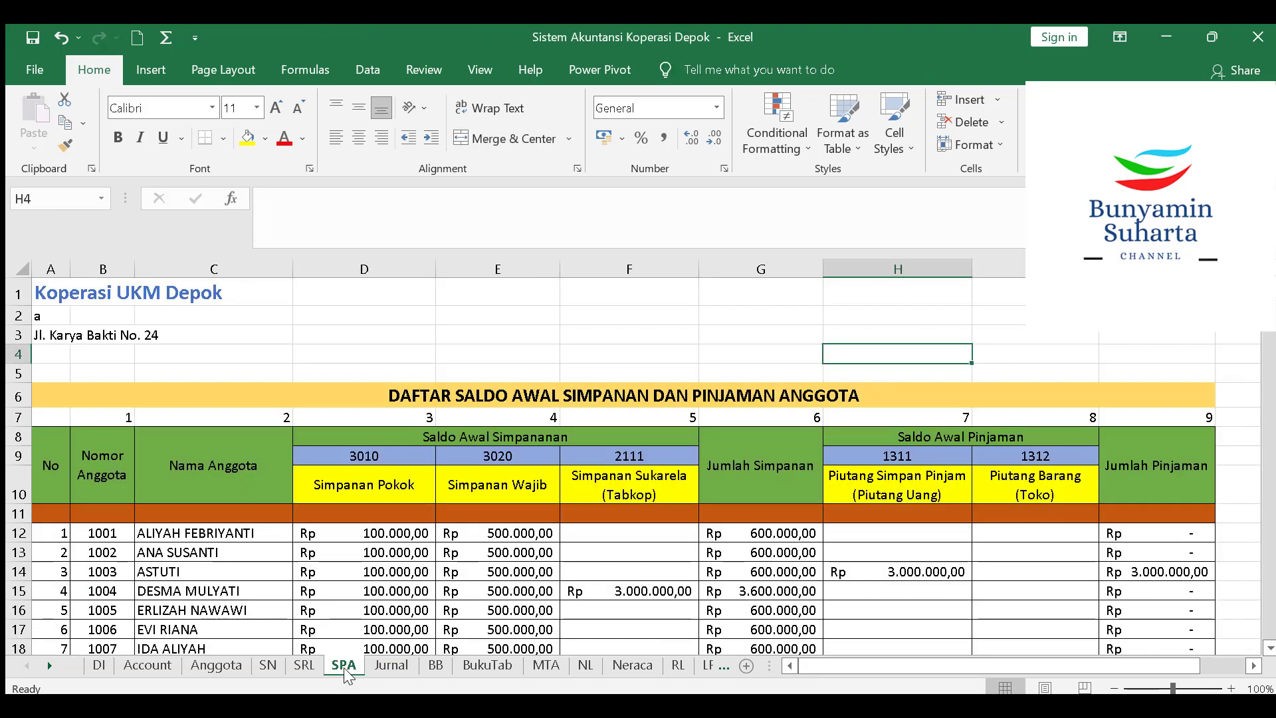
pyautogui.scroll(-2, 408, 590)
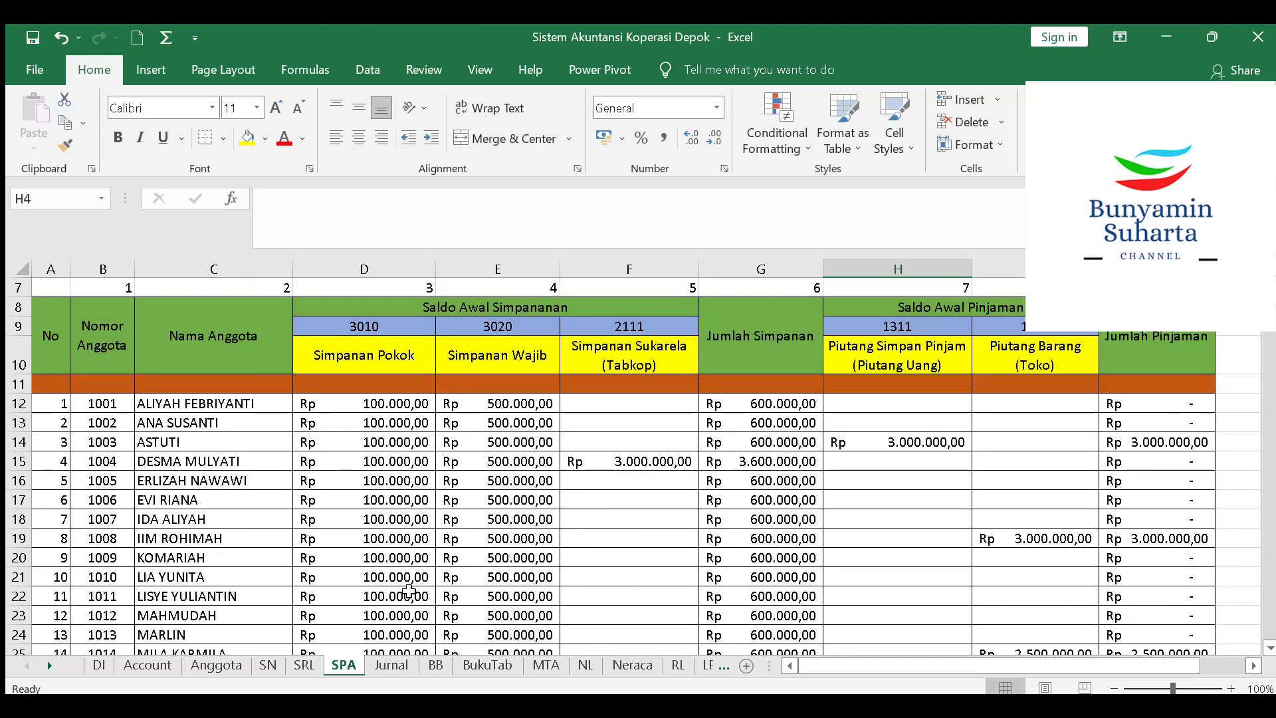
pyautogui.scroll(1, 430, 506)
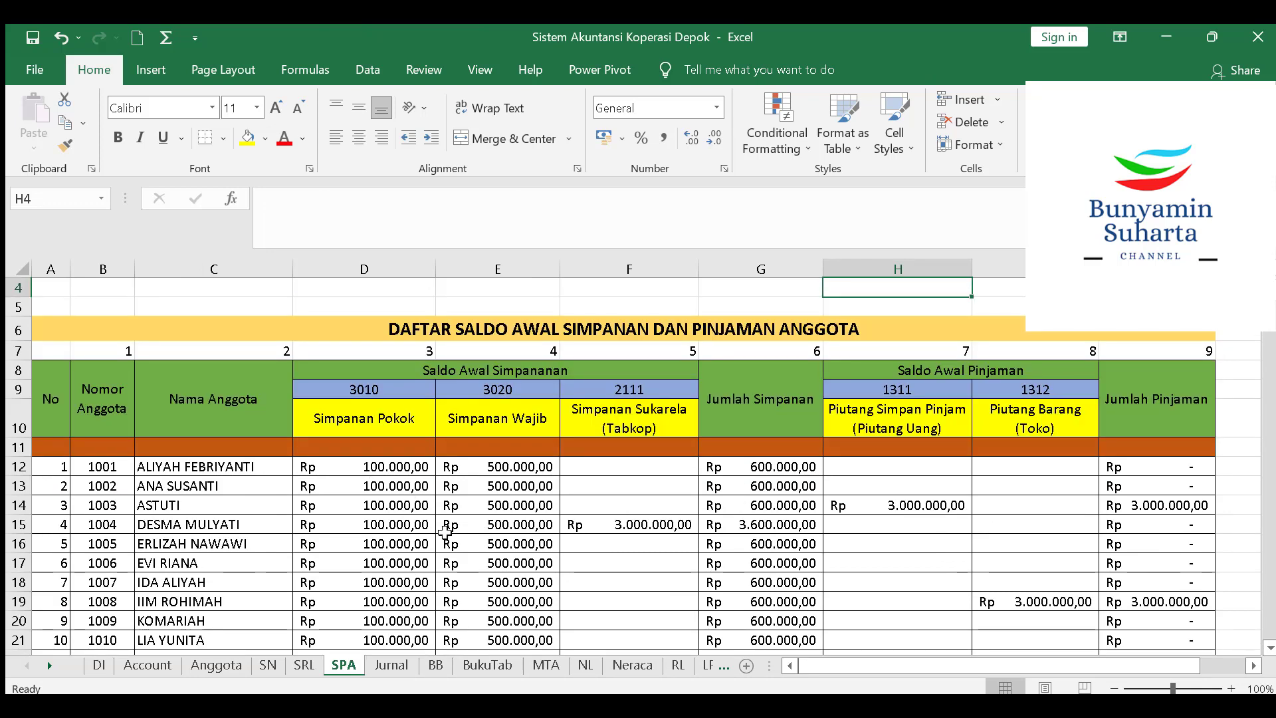
# Switch to the KOPERASI Depok workbook and open its MEI 21 sheet
pyautogui.click(718, 706)
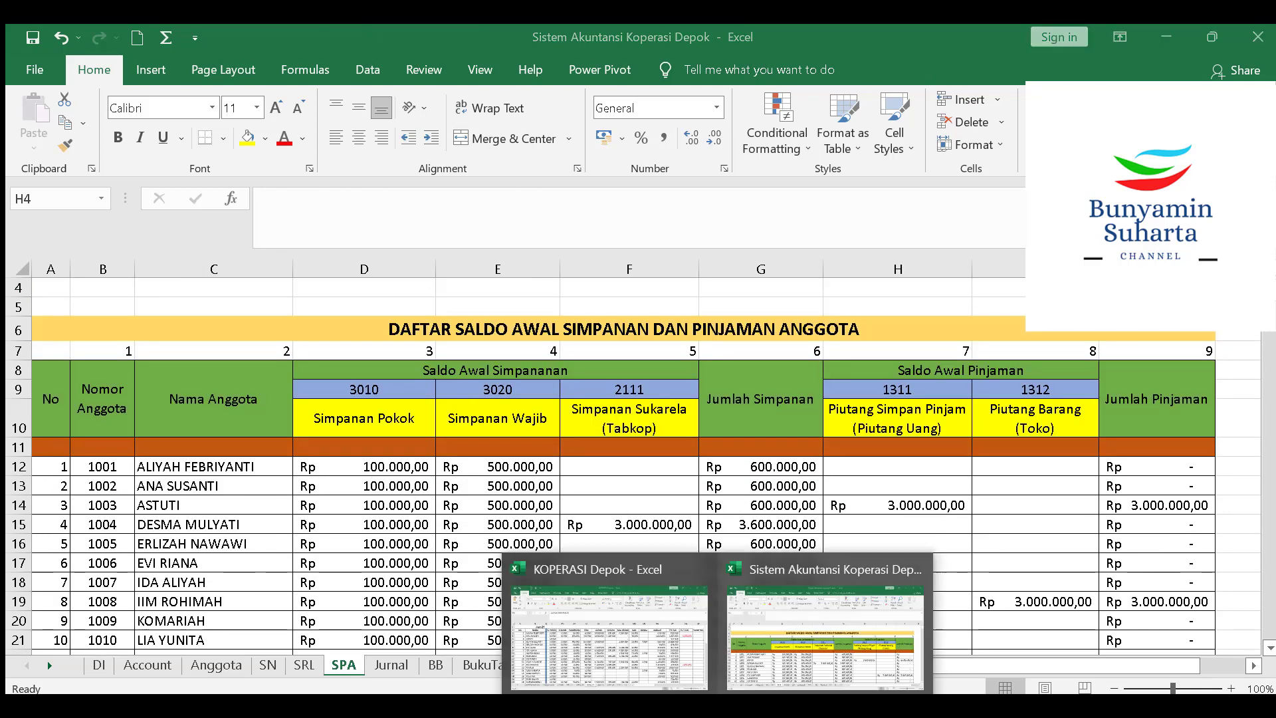
pyautogui.click(672, 666)
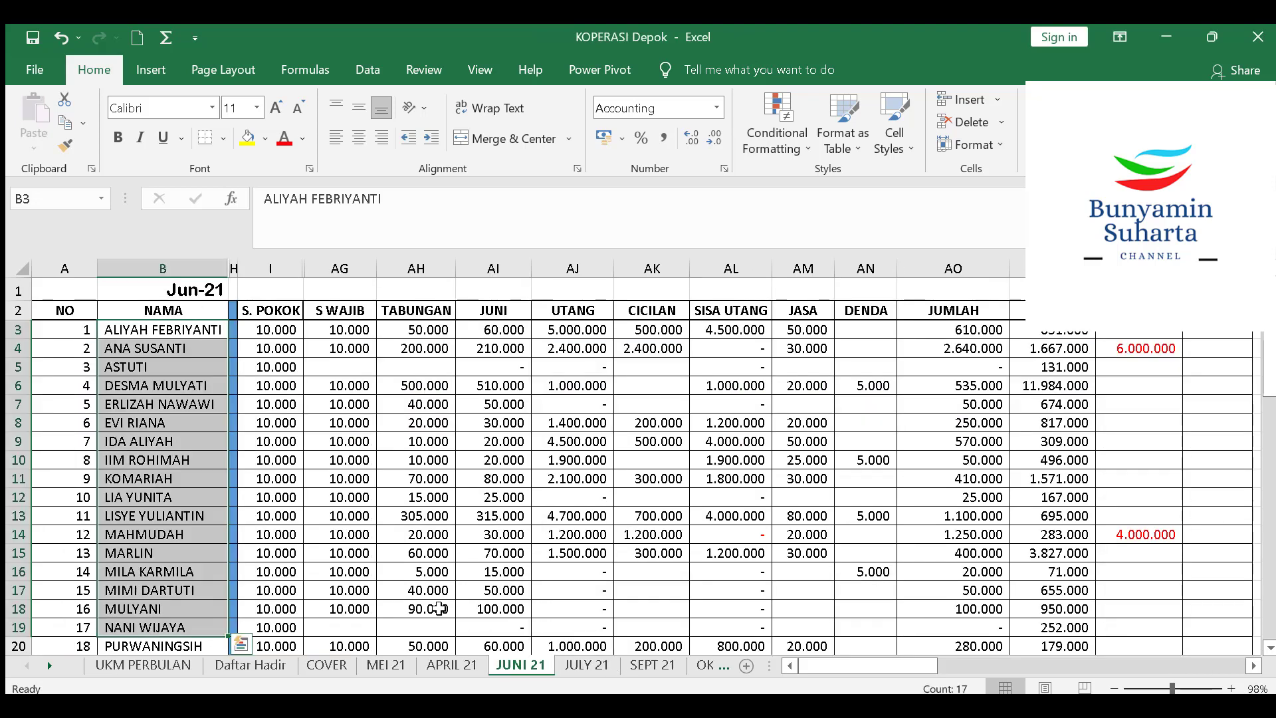
pyautogui.click(384, 667)
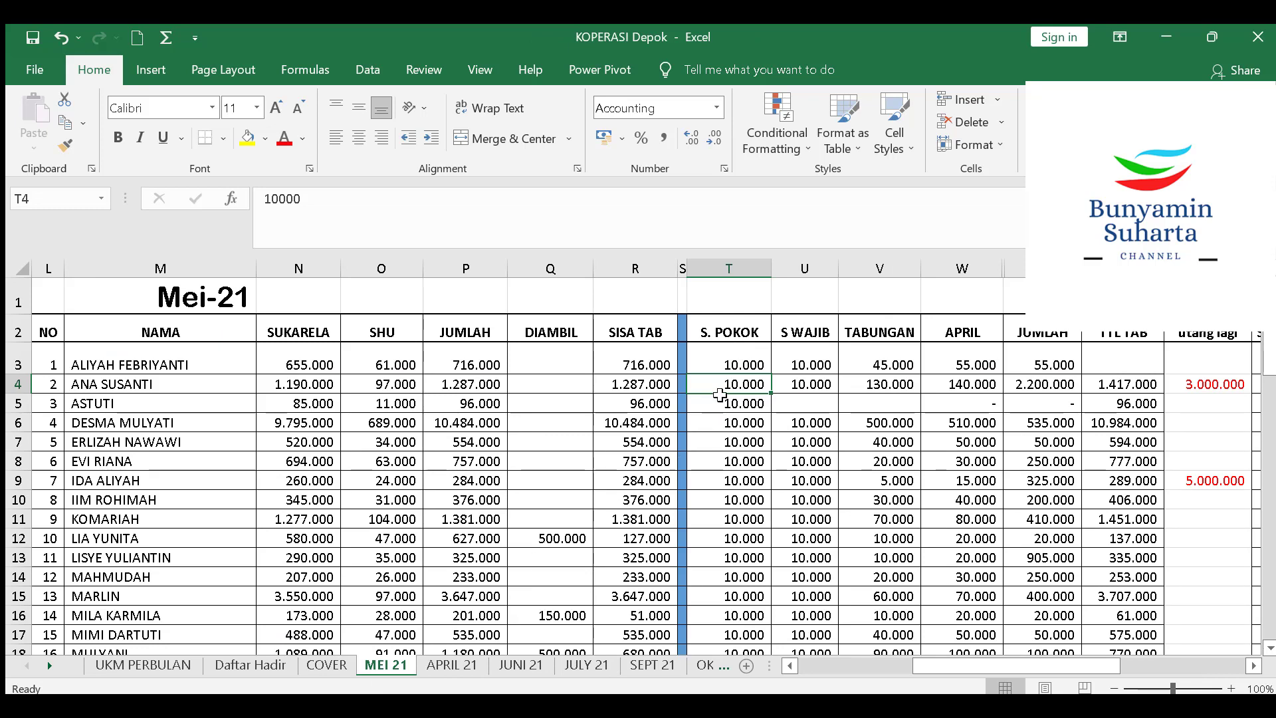
pyautogui.click(734, 365)
pyautogui.scroll(-11, 738, 469)
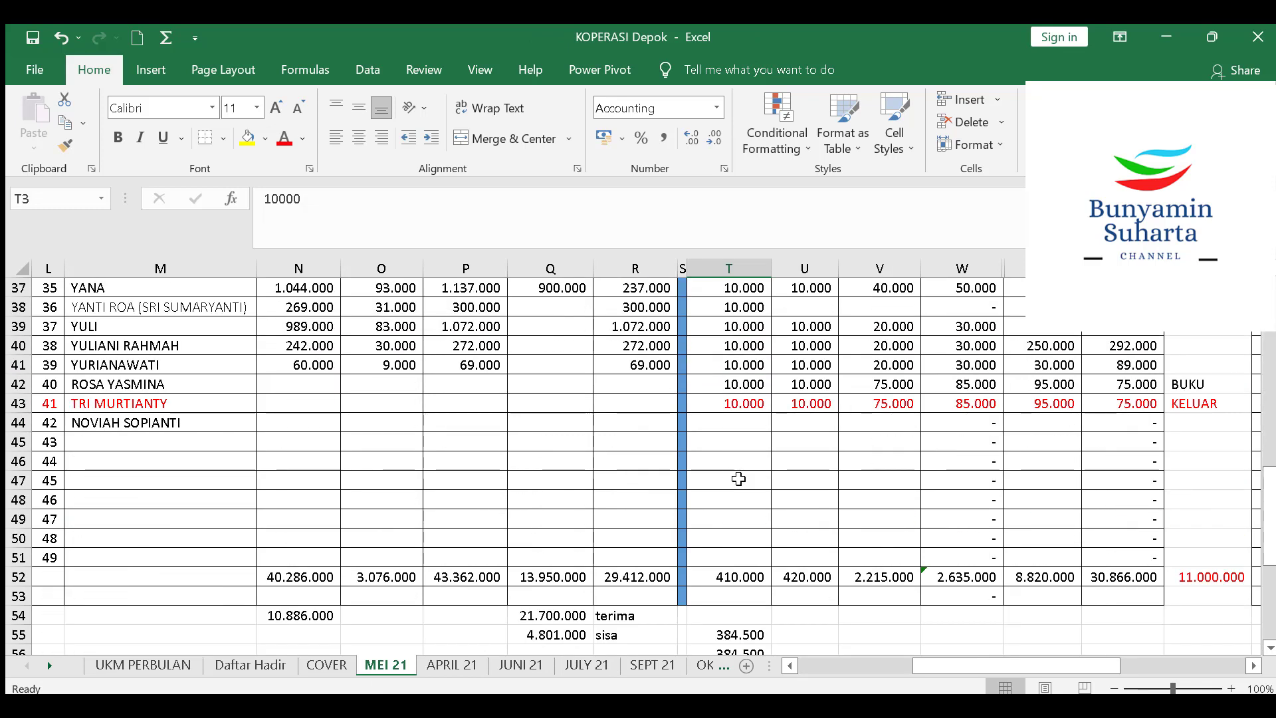
pyautogui.click(754, 403)
pyautogui.rightClick(754, 402)
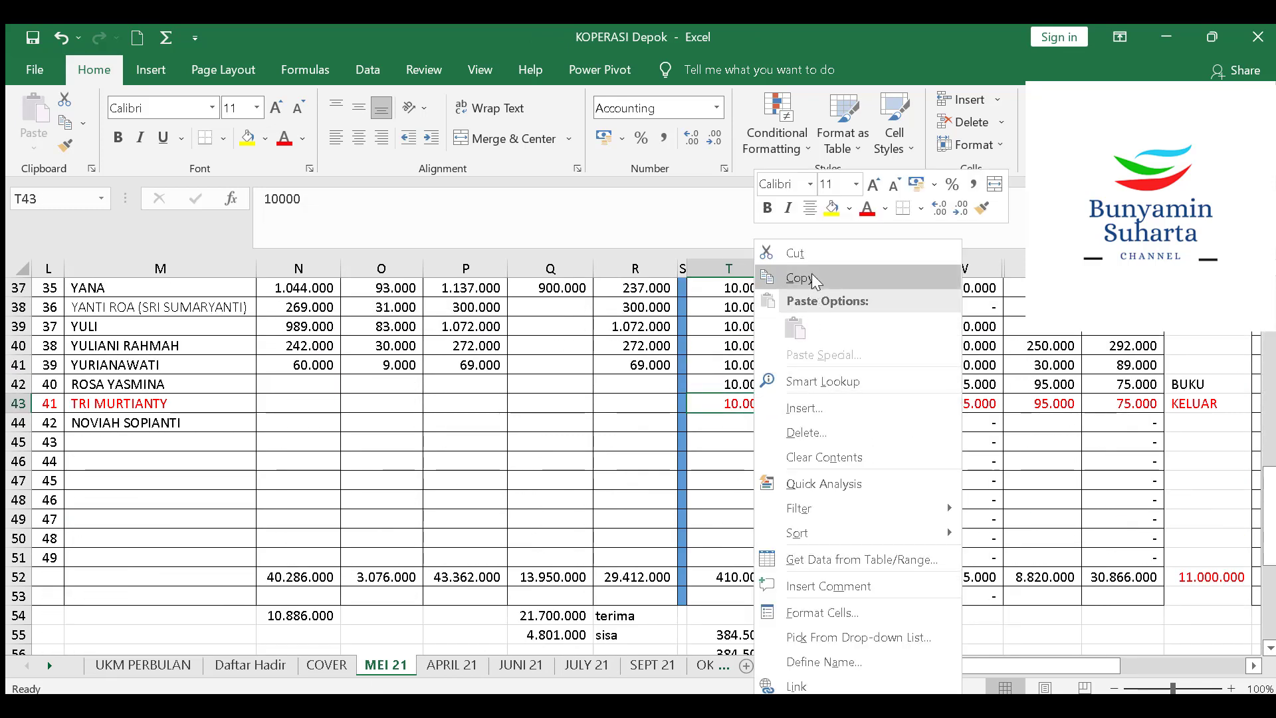
pyautogui.click(804, 277)
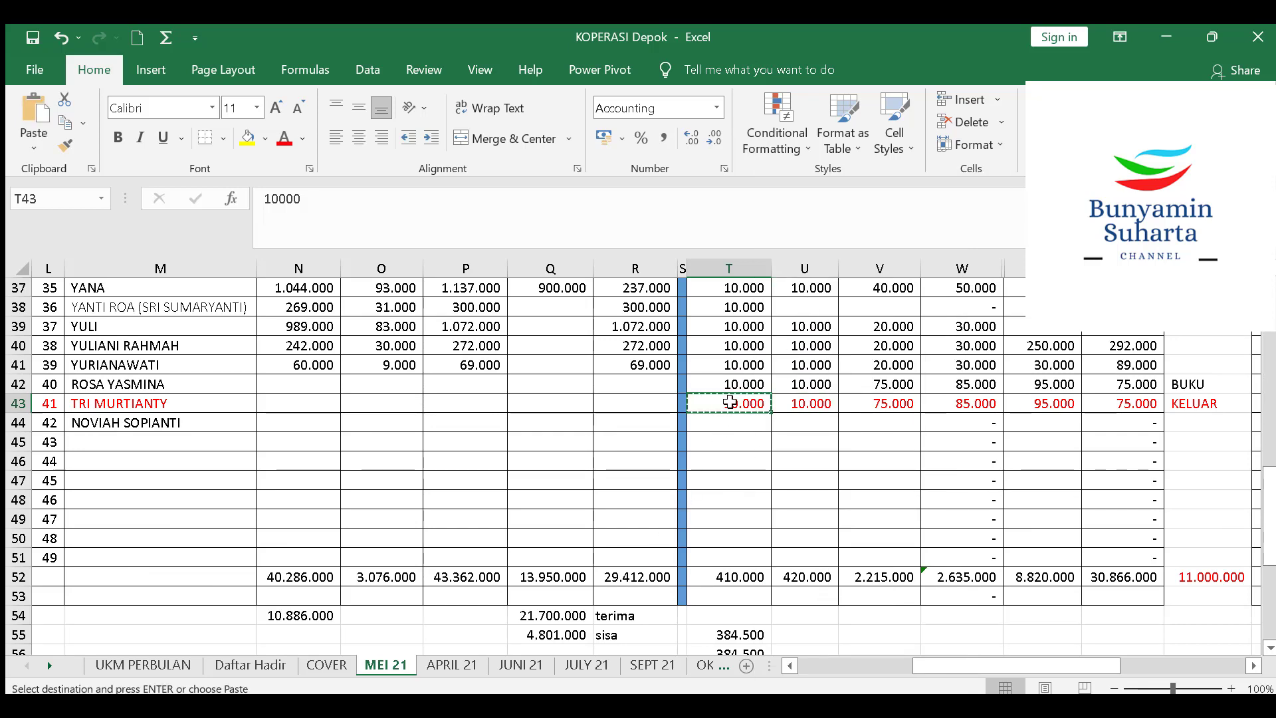
pyautogui.scroll(12, 726, 401)
pyautogui.click(738, 370)
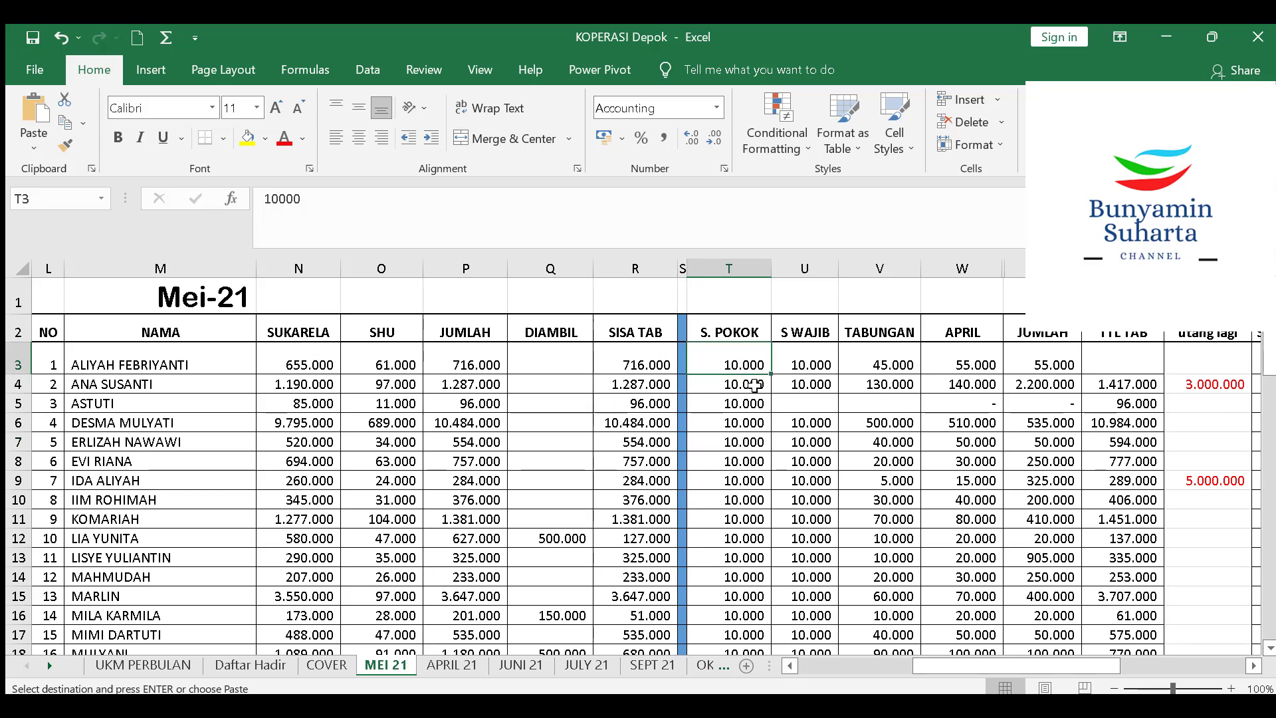
pyautogui.scroll(-15, 754, 386)
pyautogui.scroll(3, 761, 516)
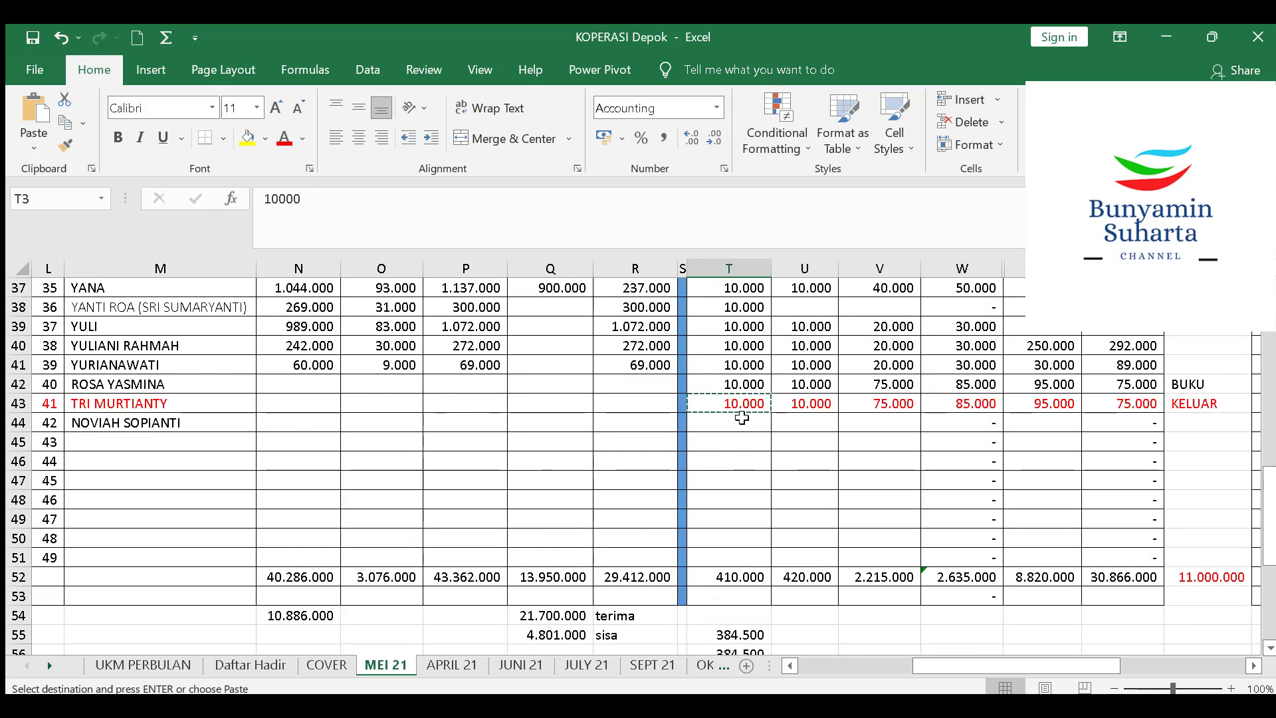
# Copy the members' S. POKOK amounts in T3:T43 of the MEI 21 sheet
pyautogui.click(736, 400)
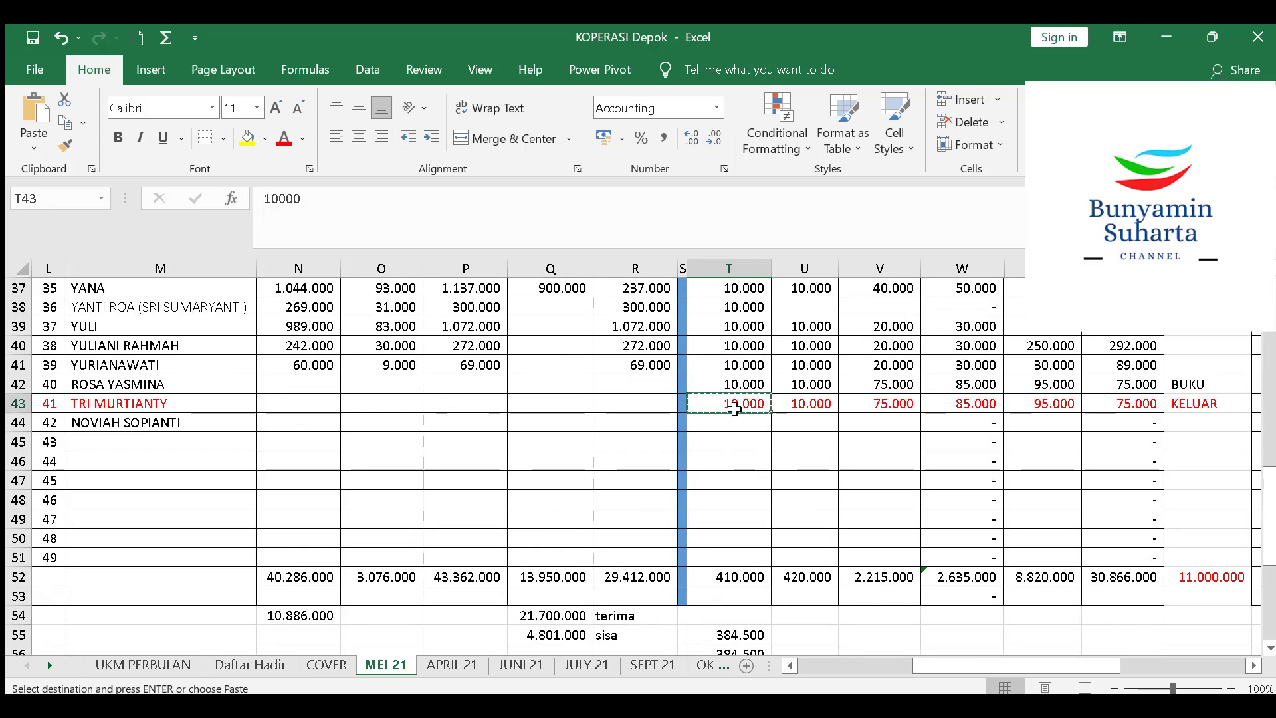
pyautogui.scroll(12, 735, 400)
pyautogui.keyDown('shift'); pyautogui.click(743, 369); pyautogui.keyUp('shift')
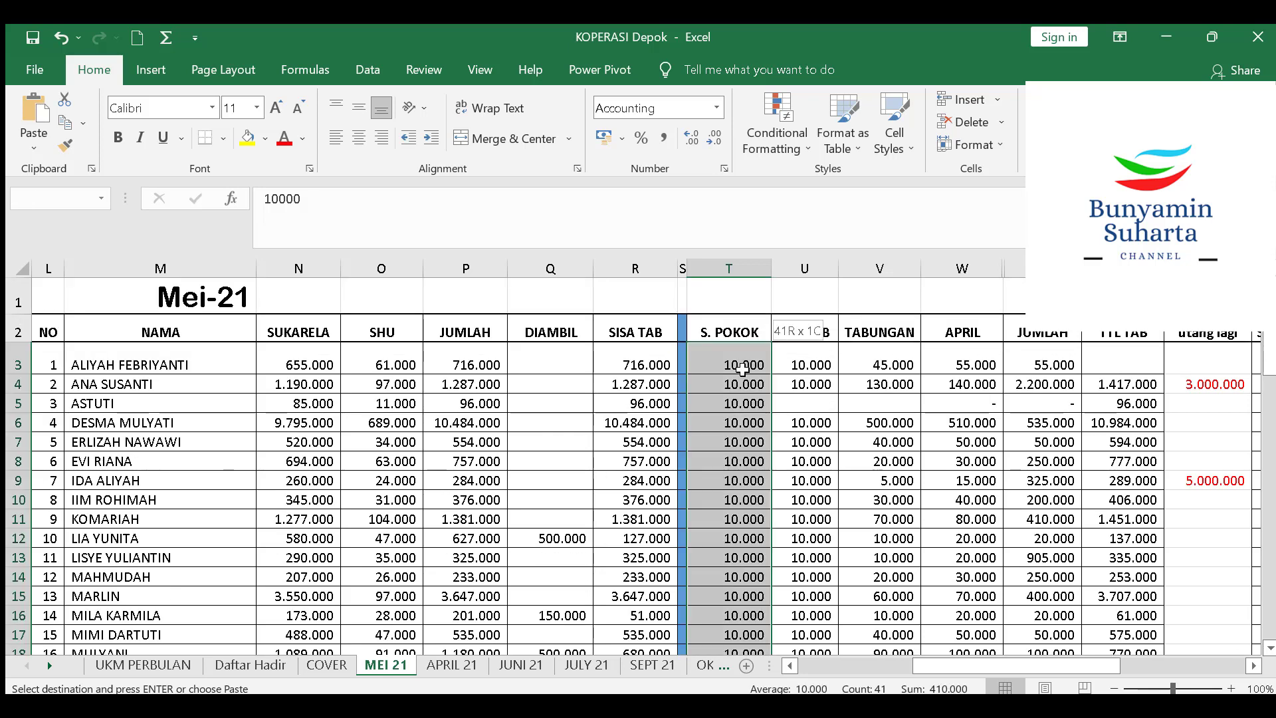
pyautogui.rightClick(744, 369)
pyautogui.click(820, 293)
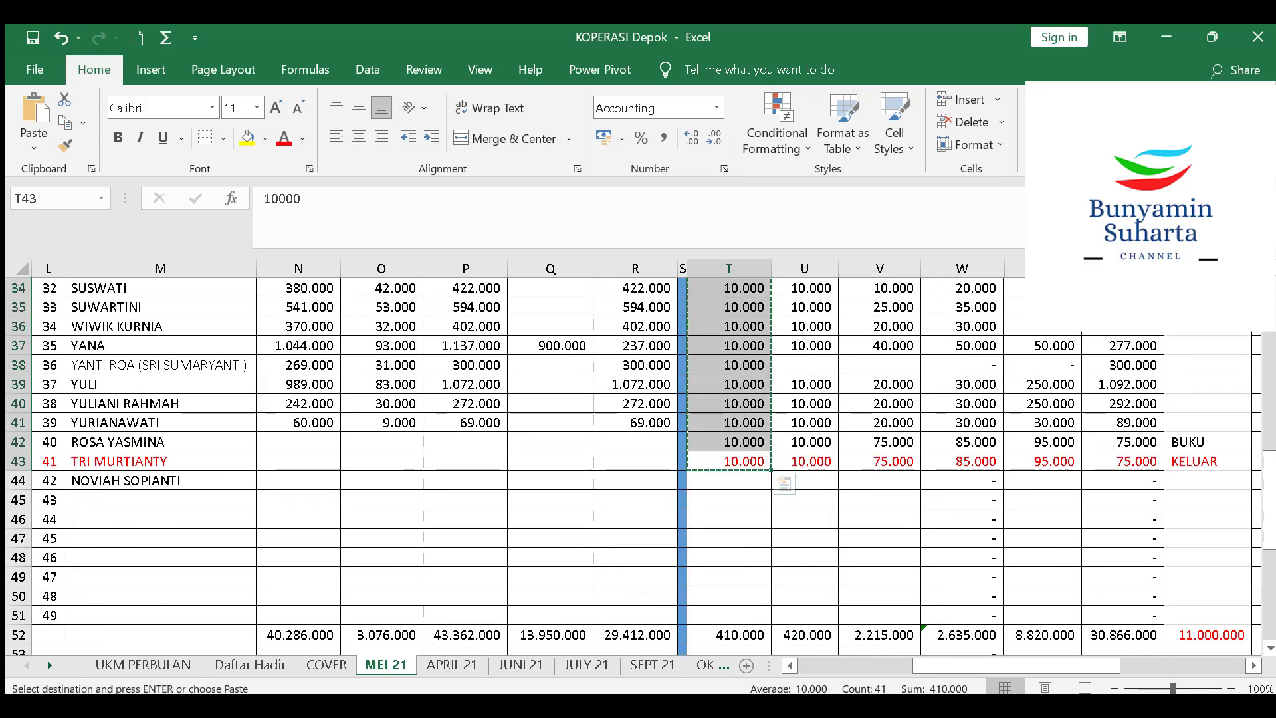
# Paste the copied amounts as values into the Simpanan Pokok column of the accounting workbook's SPA sheet, starting at D12
pyautogui.click(737, 652)
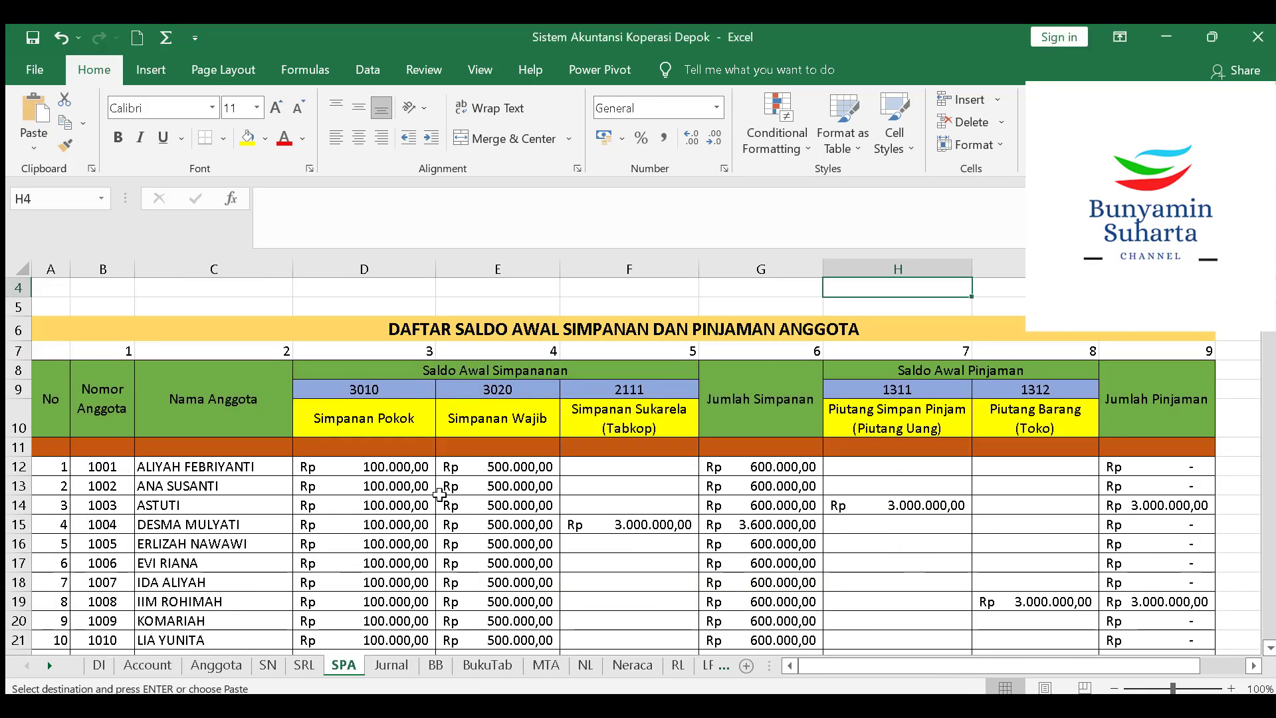
pyautogui.click(402, 466)
pyautogui.rightClick(402, 466)
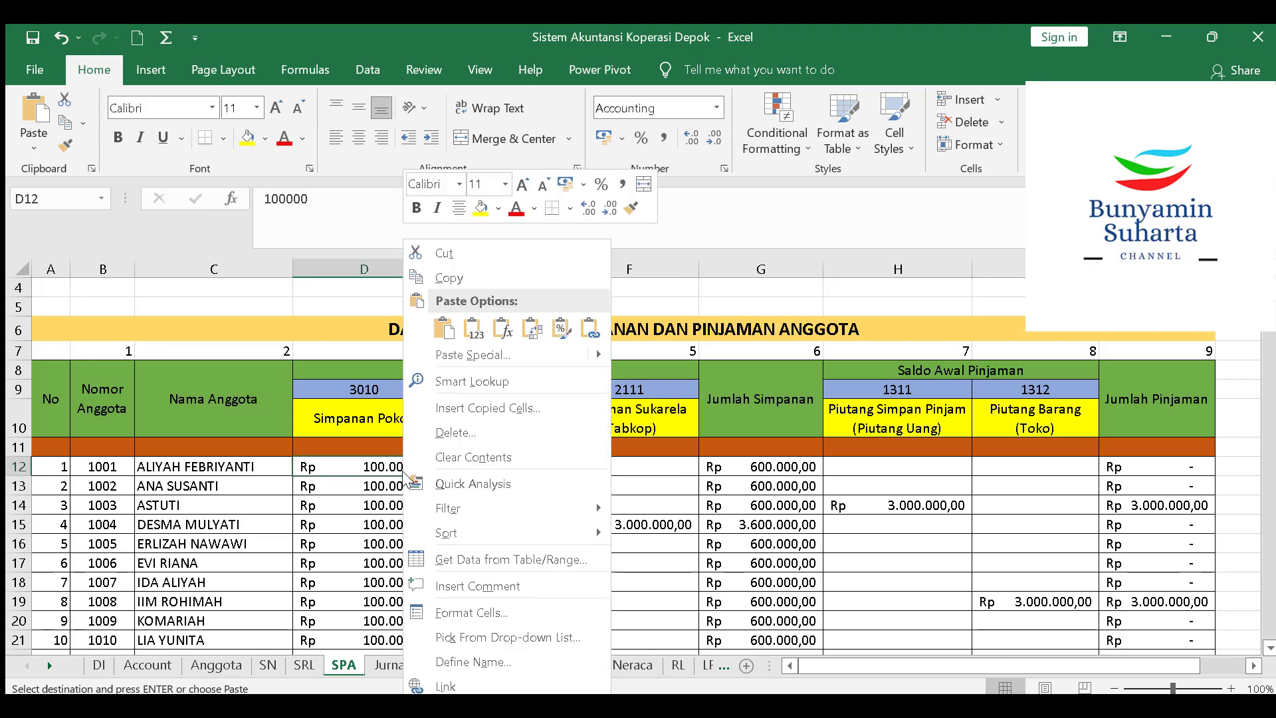
pyautogui.click(475, 328)
# Clear the leftover Simpanan Pokok and Simpanan Wajib amounts from row 53 down on the SPA sheet
pyautogui.scroll(-10, 484, 523)
pyautogui.scroll(-4, 484, 522)
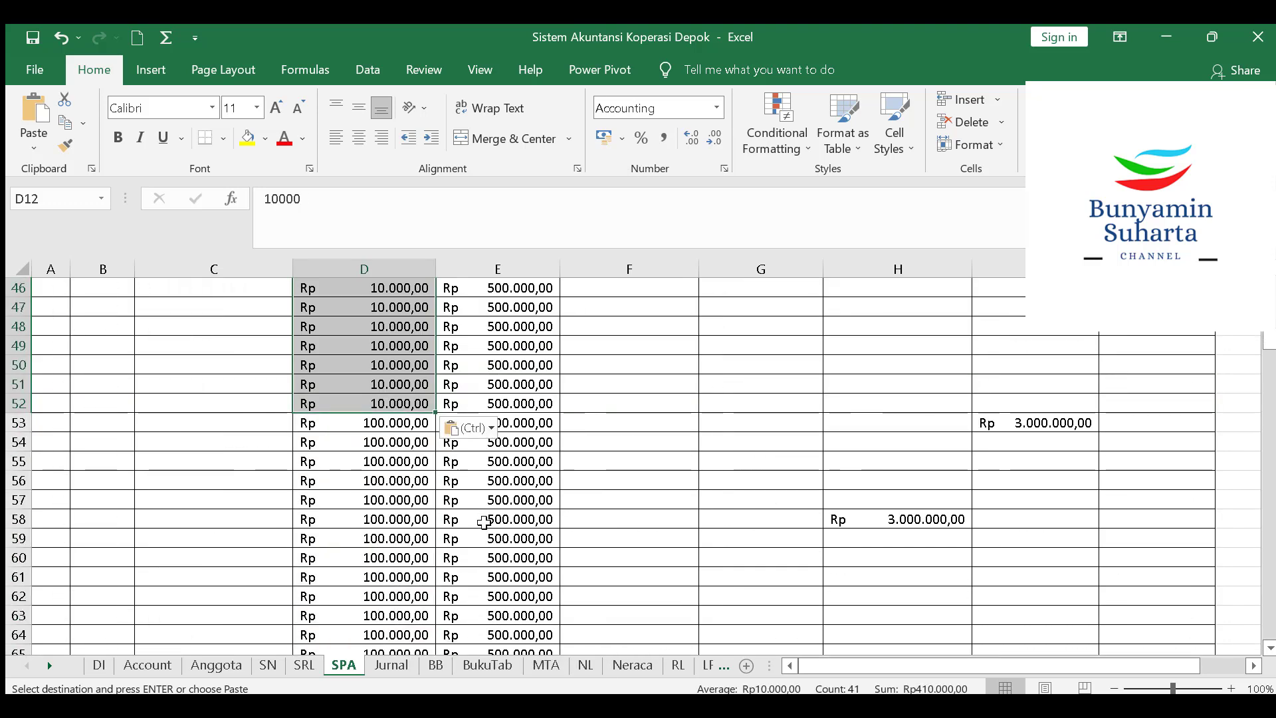
pyautogui.click(396, 428)
pyautogui.moveTo(396, 433)
pyautogui.mouseDown()
pyautogui.moveTo(396, 655)
pyautogui.moveTo(392, 410)
pyautogui.mouseUp()
pyautogui.moveTo(522, 419); pyautogui.dragTo(527, 420)
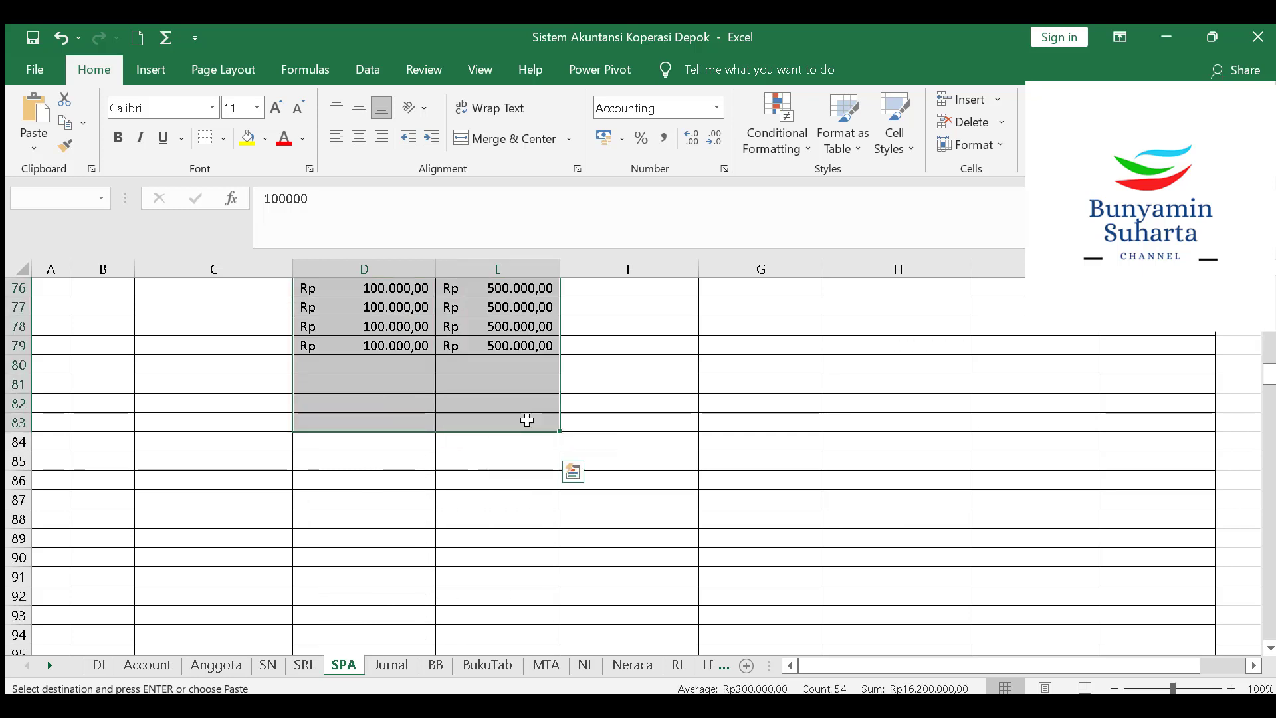
pyautogui.press('Delete')
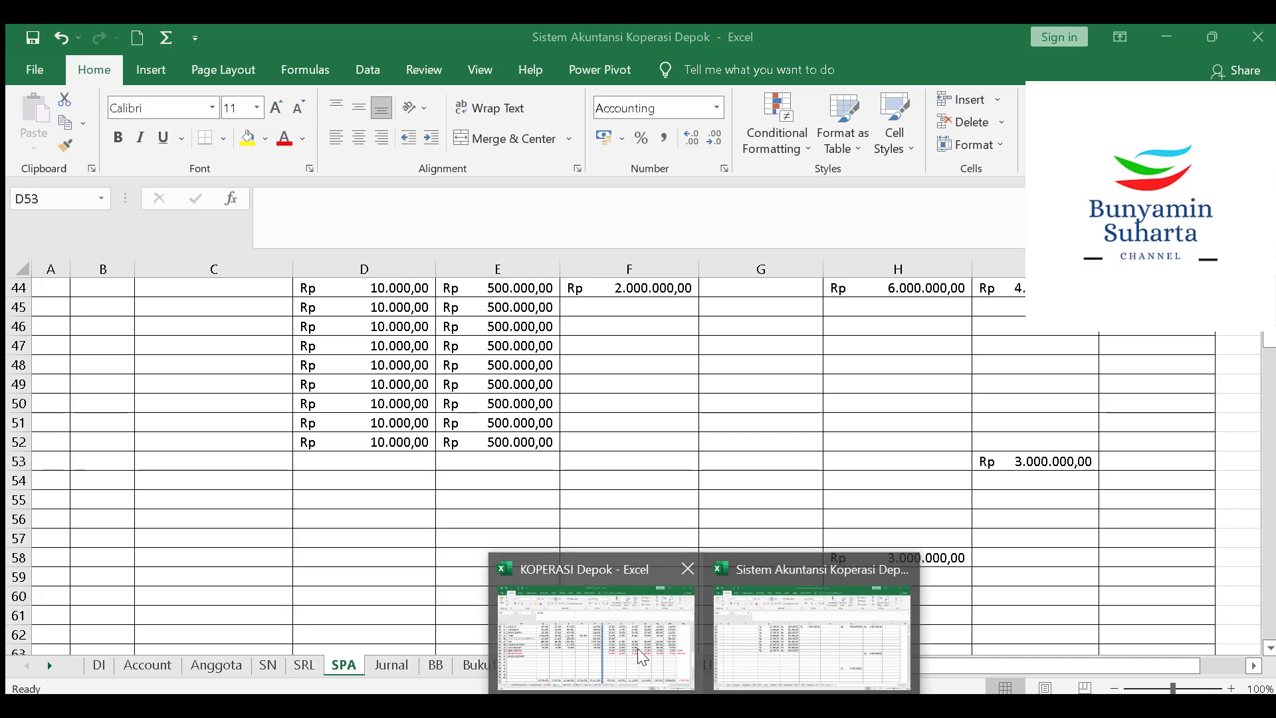
# In the KOPERASI Depok workbook, copy the full list of member names in M3:M44 of the MEI 21 sheet
pyautogui.click(636, 648)
pyautogui.click(203, 479)
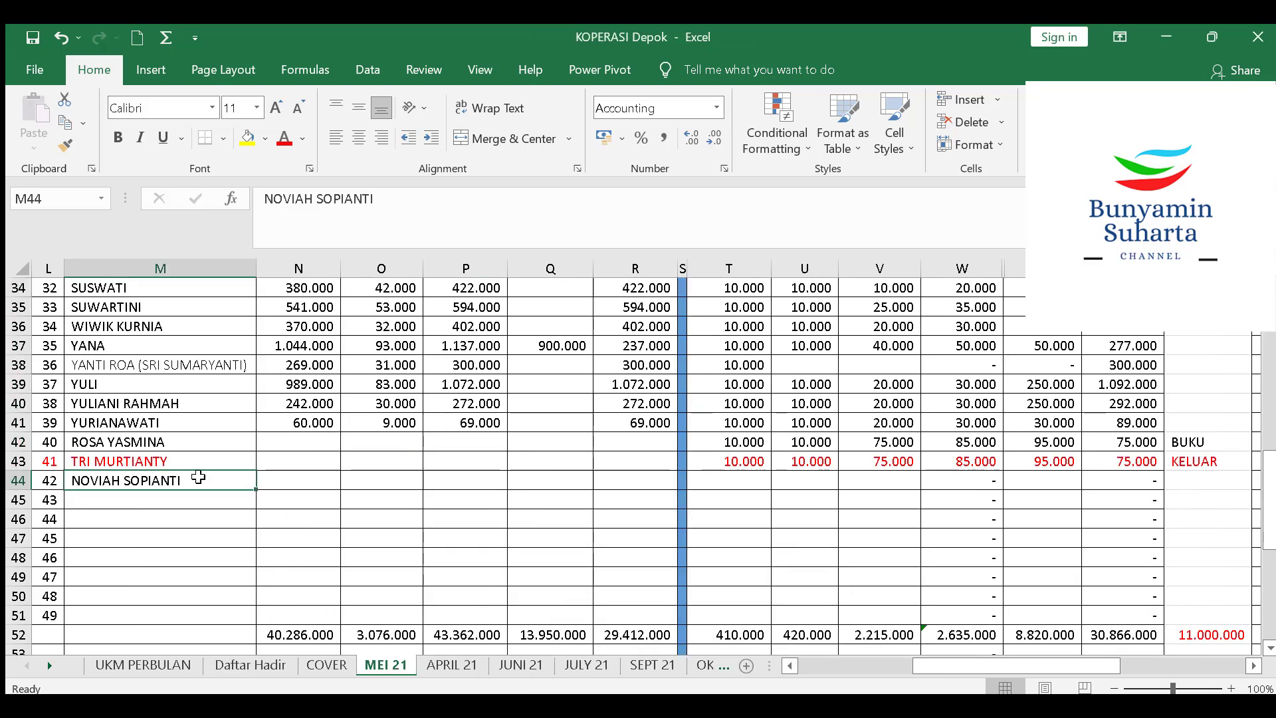
pyautogui.scroll(11, 174, 420)
pyautogui.keyDown('shift'); pyautogui.click(164, 365); pyautogui.keyUp('shift')
pyautogui.rightClick(163, 366)
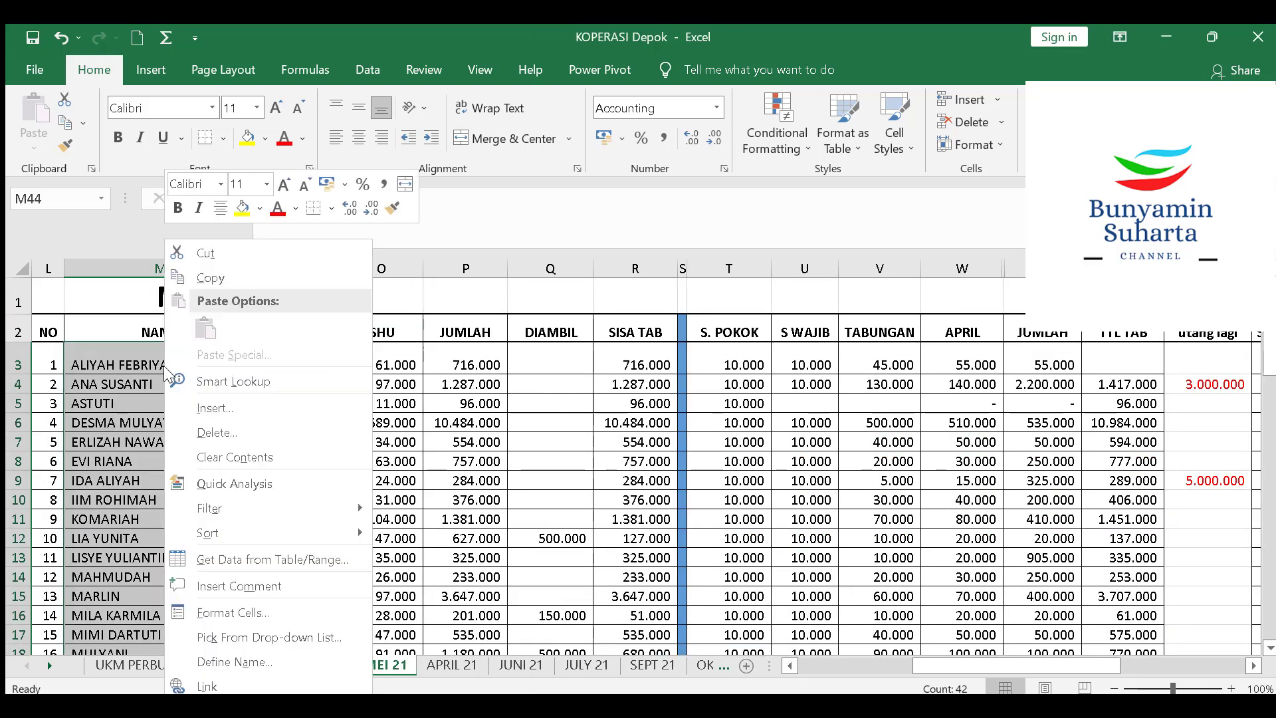
pyautogui.click(233, 276)
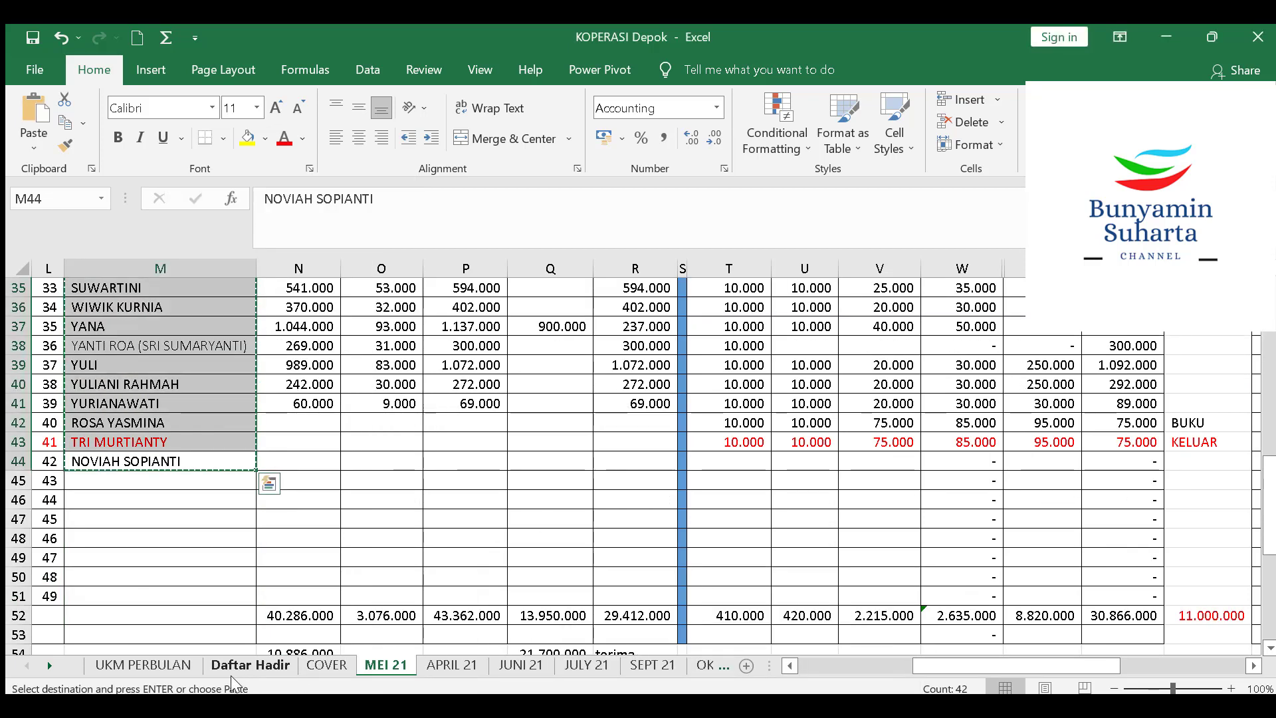
# Paste the copied member names into the Nama column of the accounting workbook's Anggota sheet, starting at C9
pyautogui.click(783, 667)
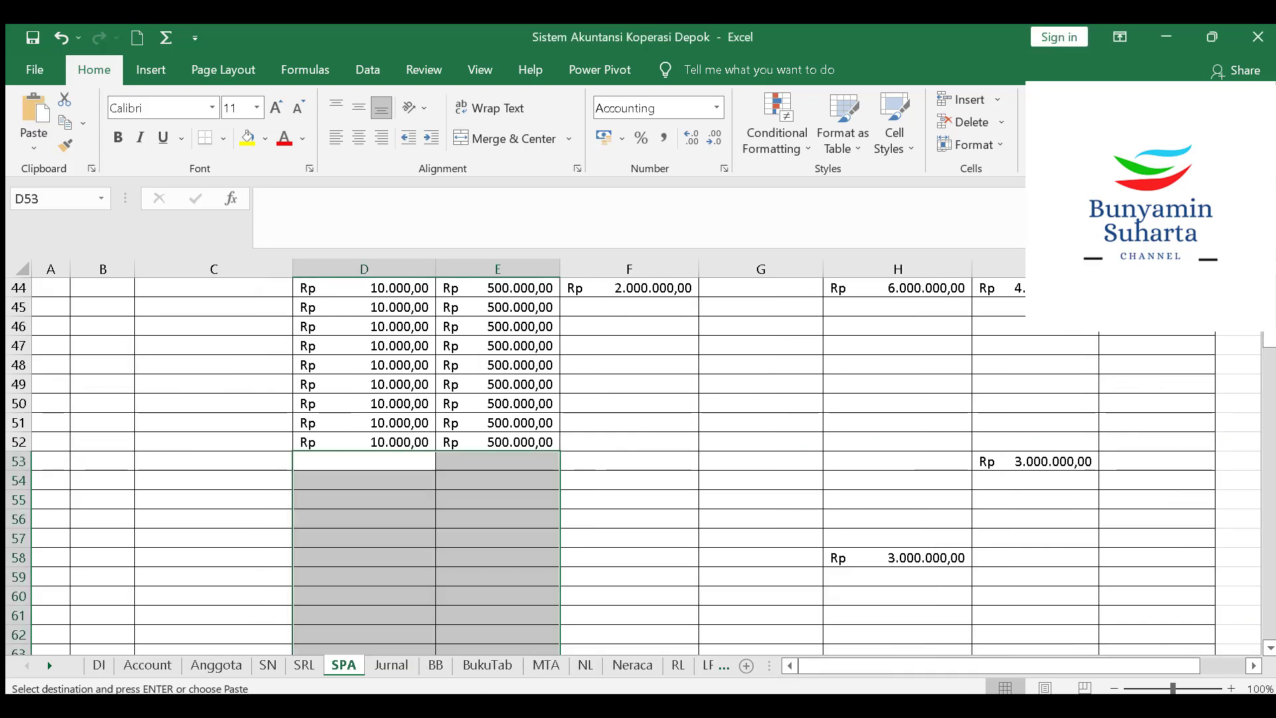
pyautogui.click(229, 665)
pyautogui.scroll(5, 241, 601)
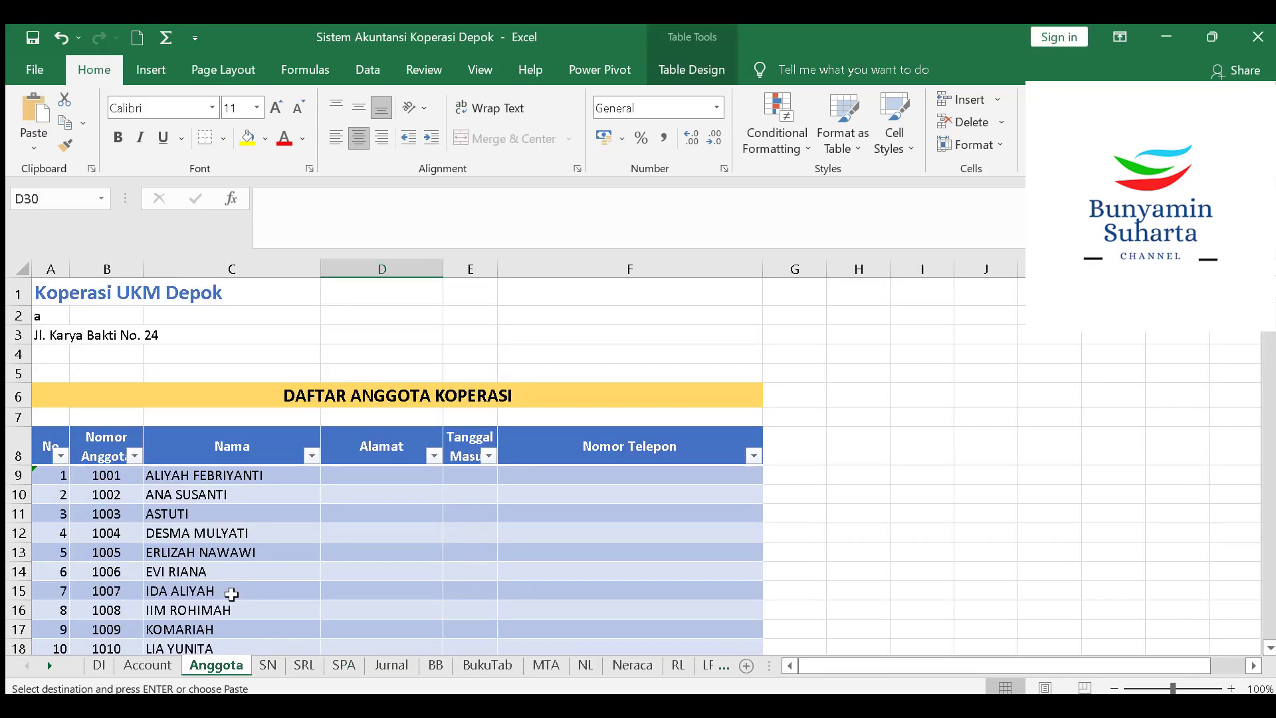
pyautogui.click(239, 469)
pyautogui.rightClick(243, 469)
pyautogui.click(309, 279)
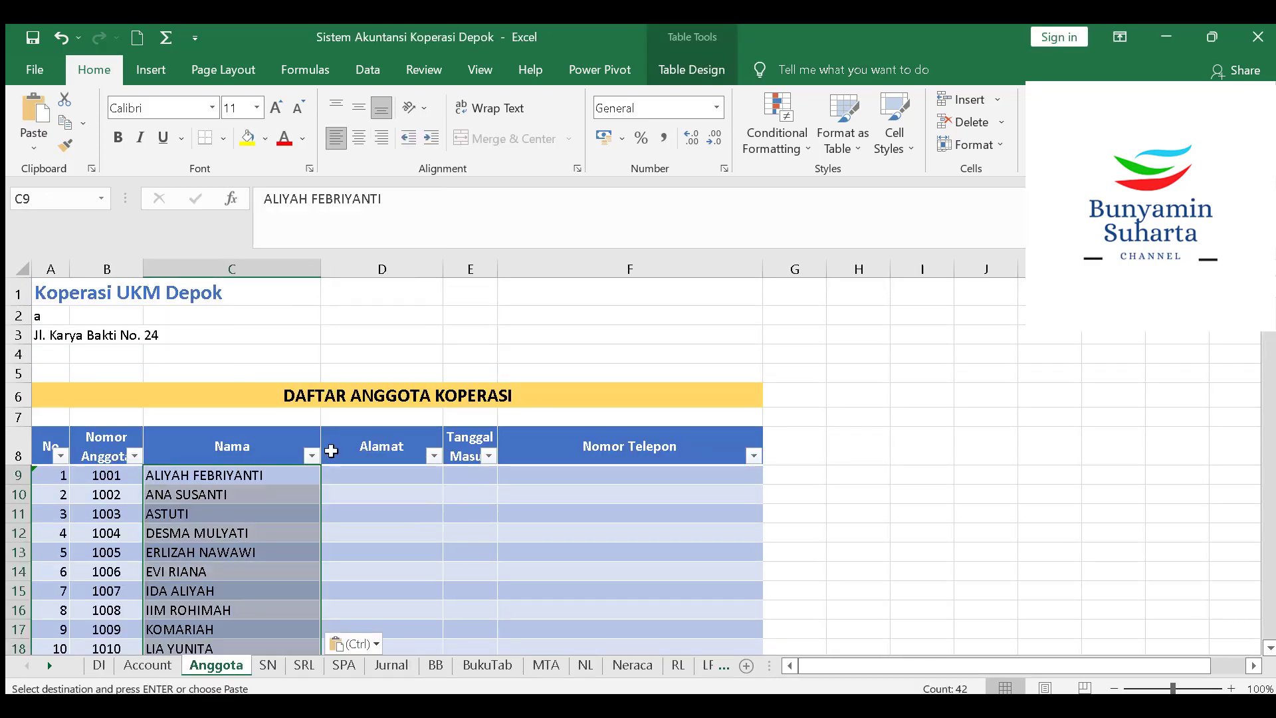
pyautogui.scroll(-12, 313, 564)
pyautogui.scroll(6, 293, 550)
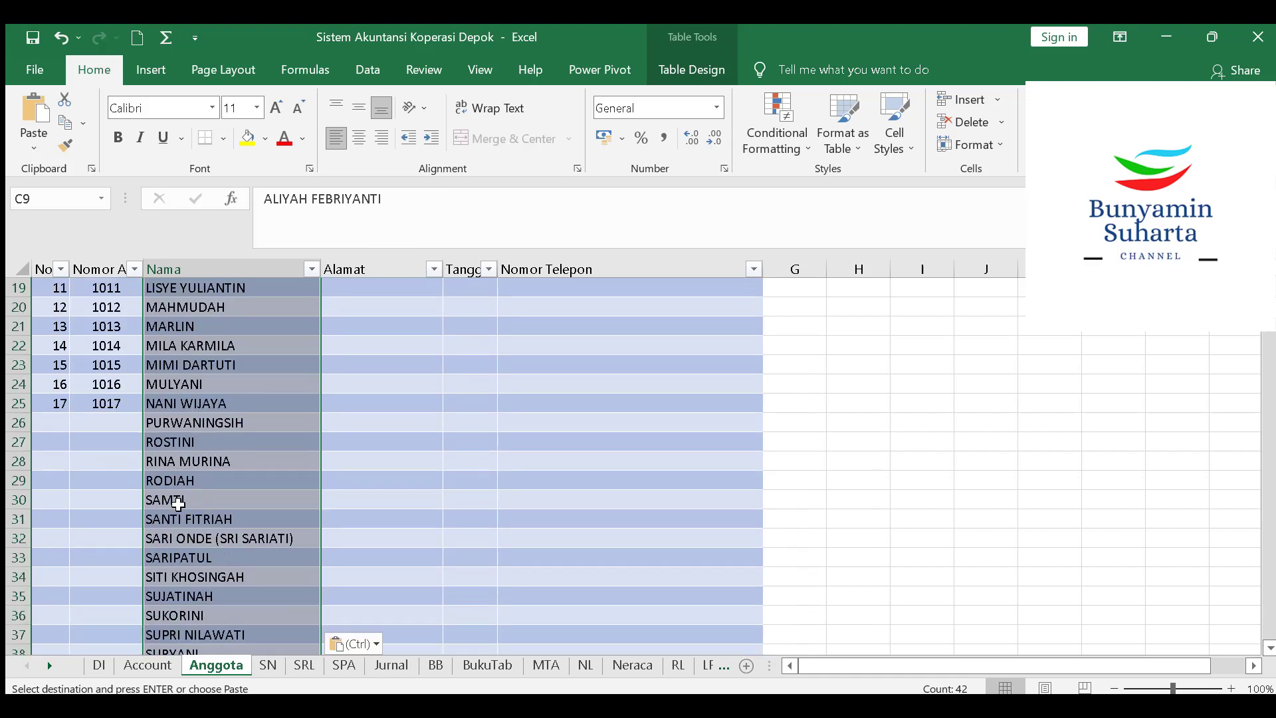
pyautogui.scroll(4, 171, 496)
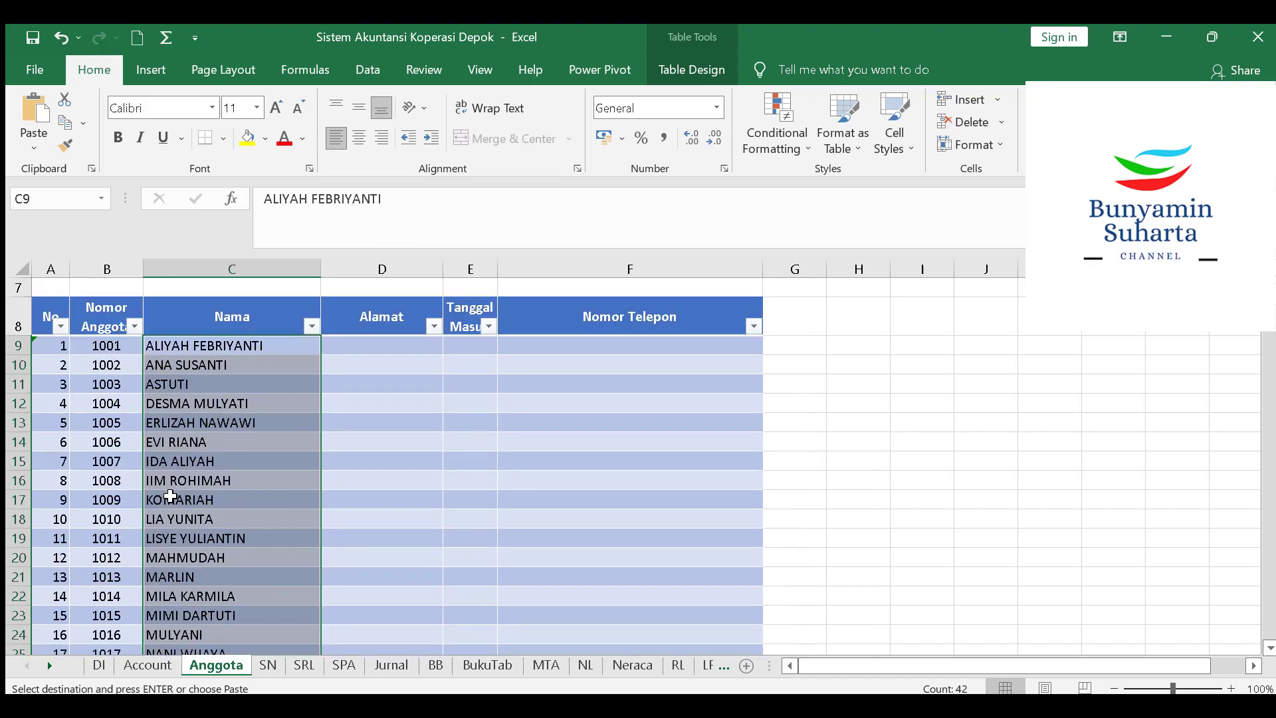
# Renumber the Nomor Anggota column of the Anggota sheet consecutively from 1 to 42 in B9:B50
pyautogui.click(106, 344)
pyautogui.write('1')
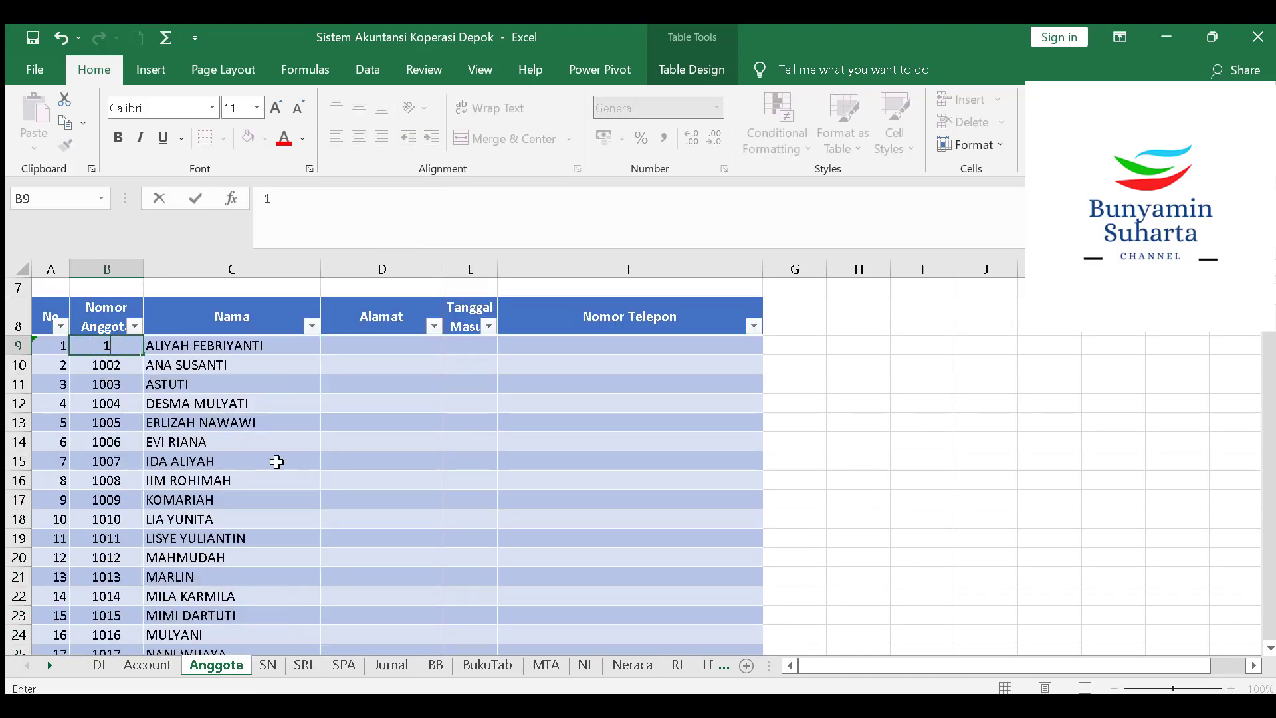
pyautogui.press('Return')
pyautogui.write('2')
pyautogui.press('Return')
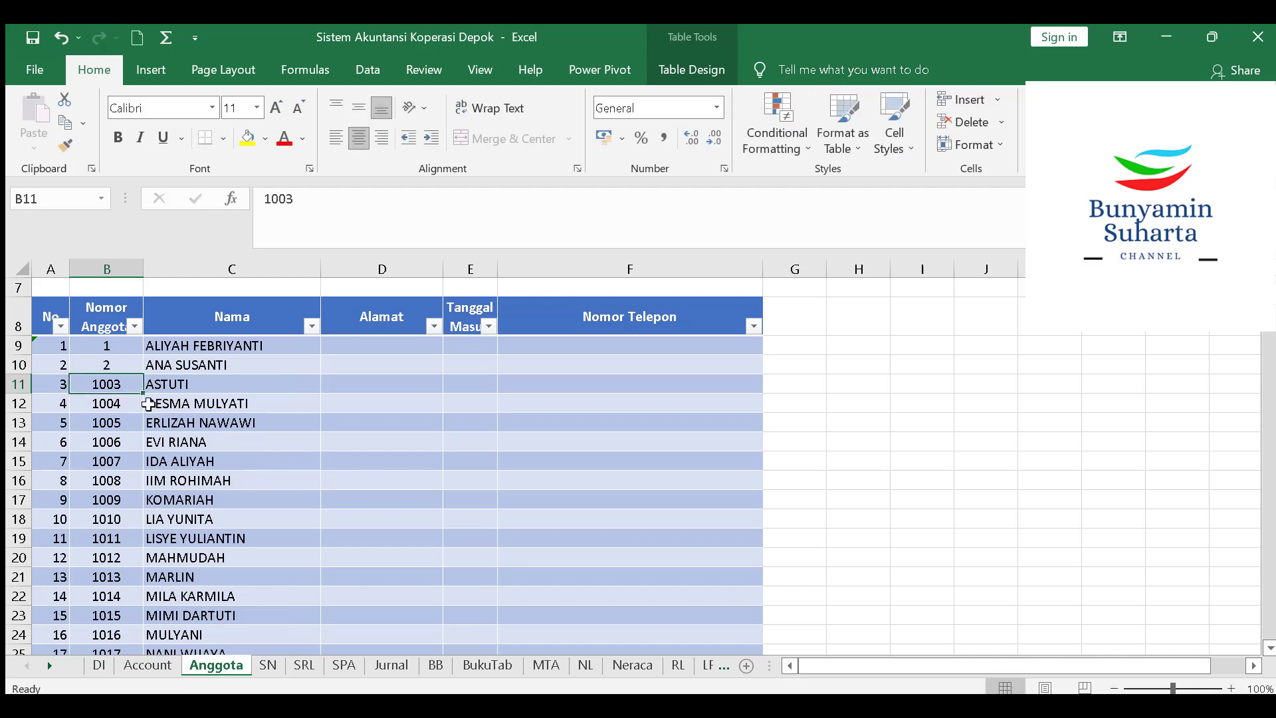
pyautogui.moveTo(127, 349); pyautogui.dragTo(129, 600)
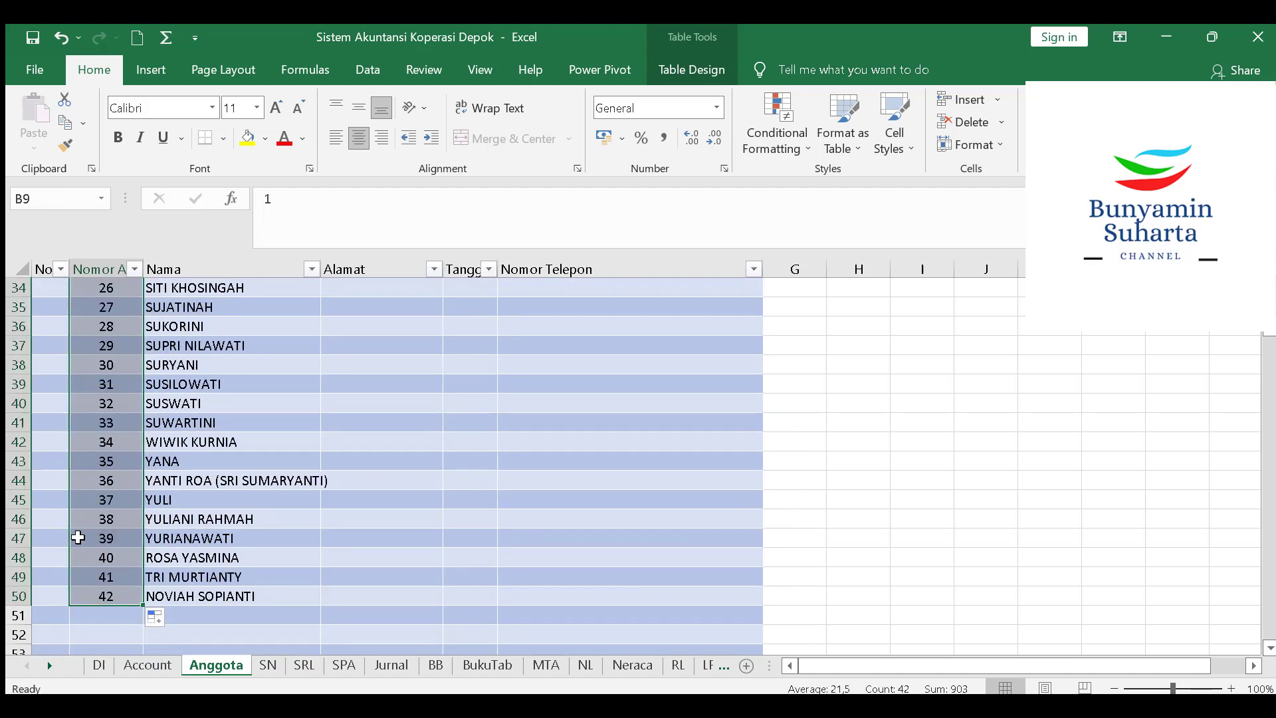
# Extend the No column's numbering formula on the Anggota sheet down to row 50, the last listed member
pyautogui.scroll(4, 80, 533)
pyautogui.moveTo(58, 326); pyautogui.dragTo(85, 615)
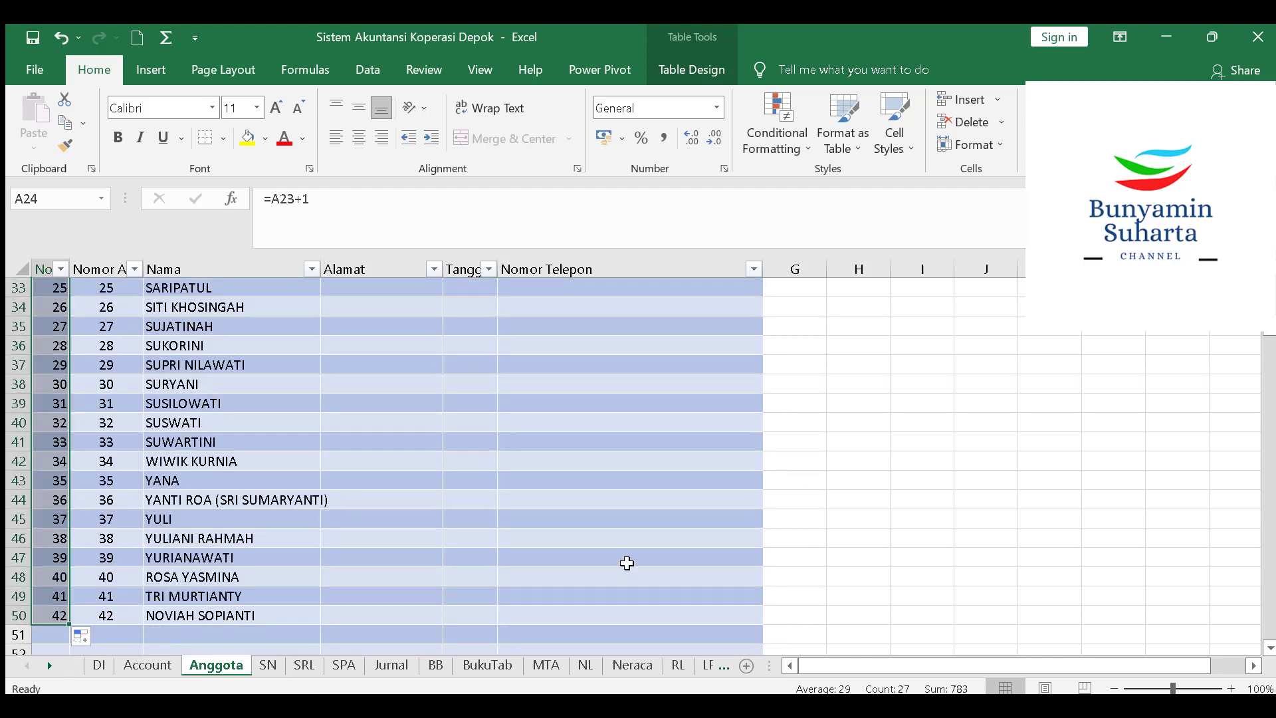
pyautogui.click(243, 476)
pyautogui.scroll(5, 450, 559)
pyautogui.scroll(6, 450, 559)
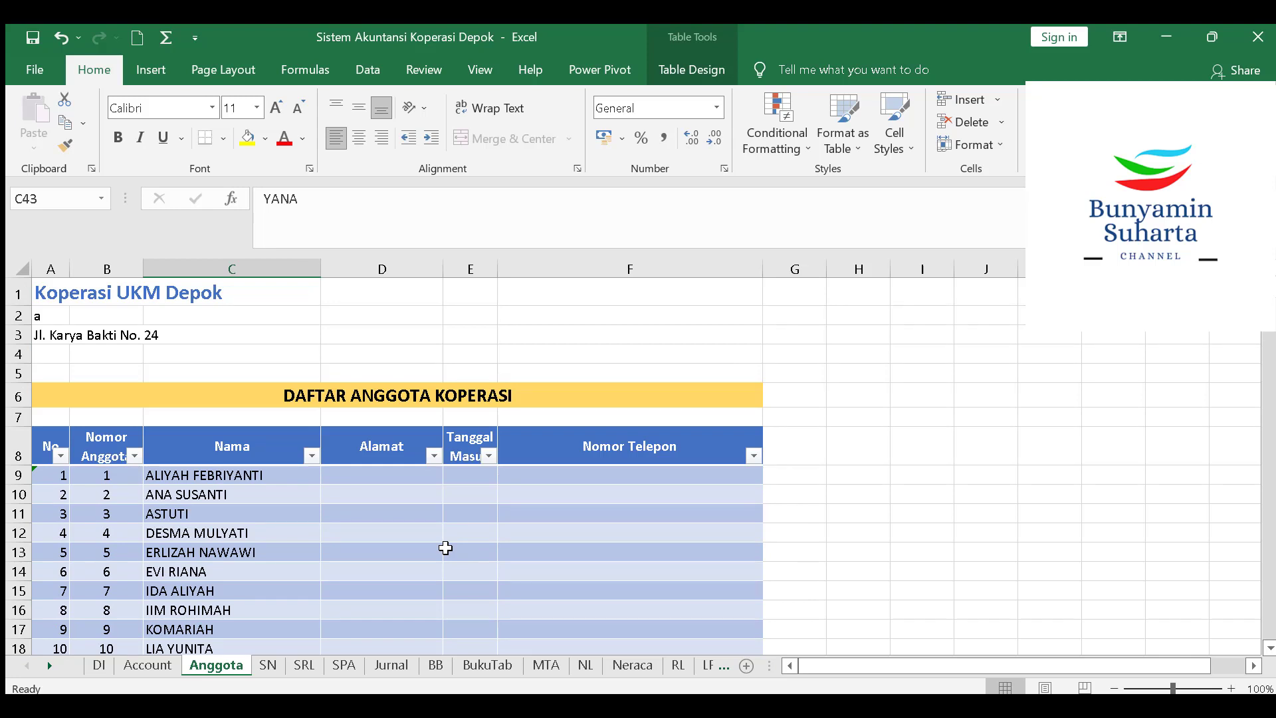
# Compare the member savings on the SPA sheet with those on the MEI 21 sheet of the KOPERASI Depok workbook
pyautogui.click(343, 664)
pyautogui.click(448, 538)
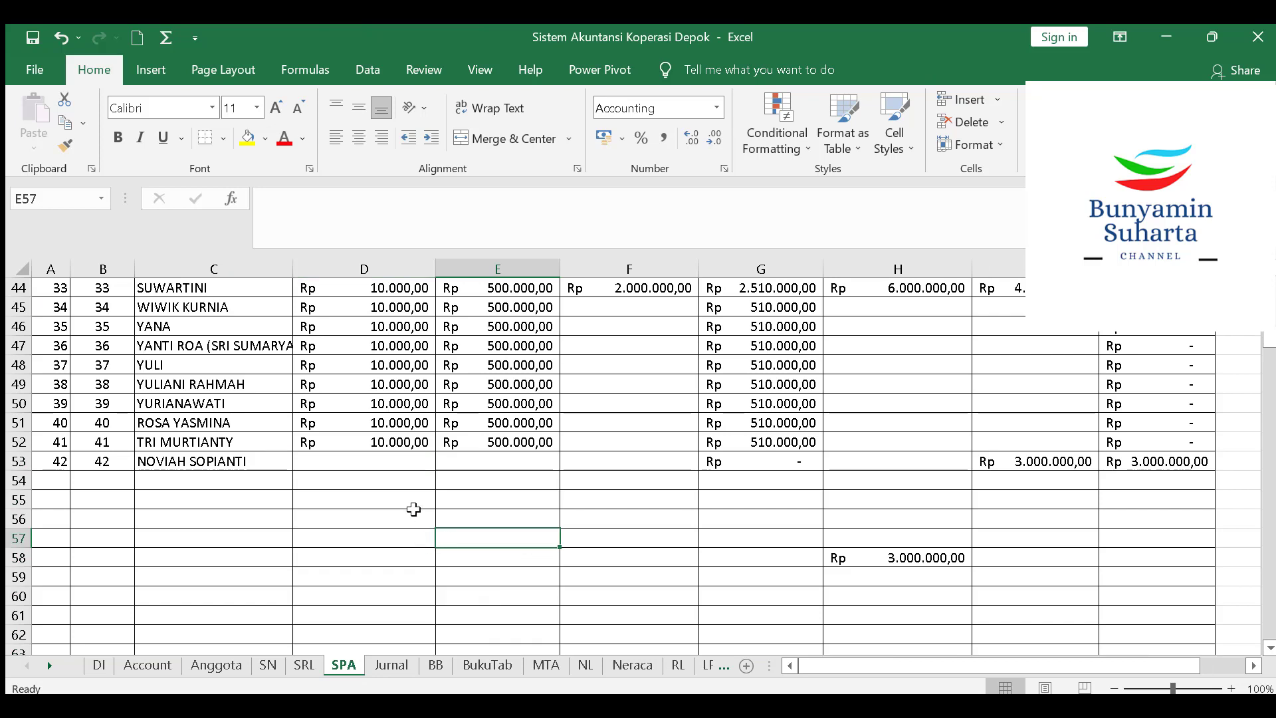
pyautogui.click(415, 457)
pyautogui.scroll(14, 489, 503)
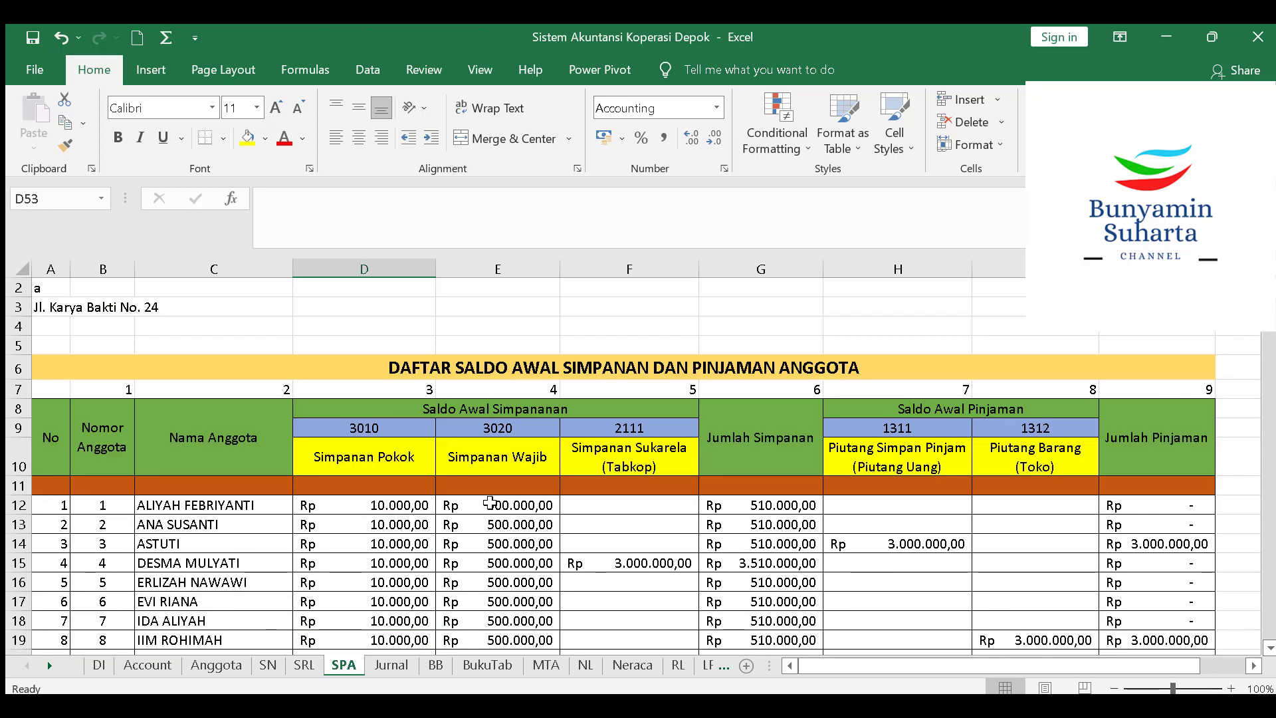
pyautogui.click(430, 519)
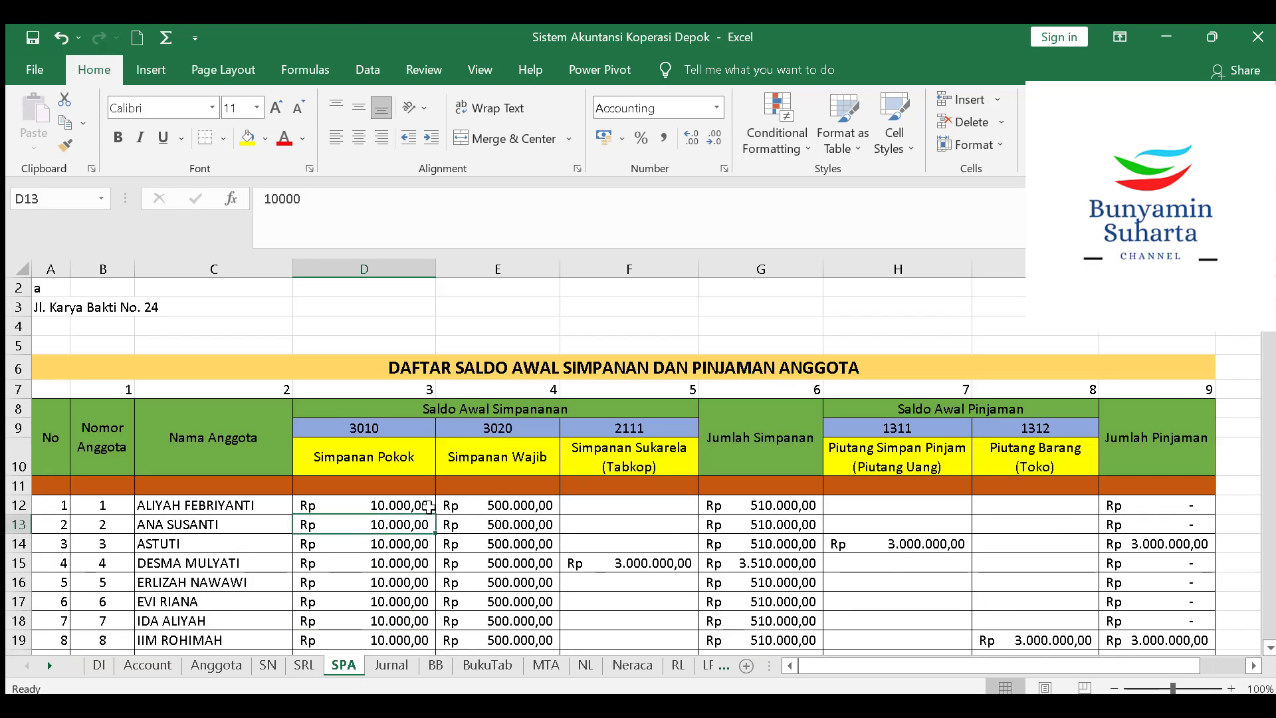
pyautogui.click(473, 503)
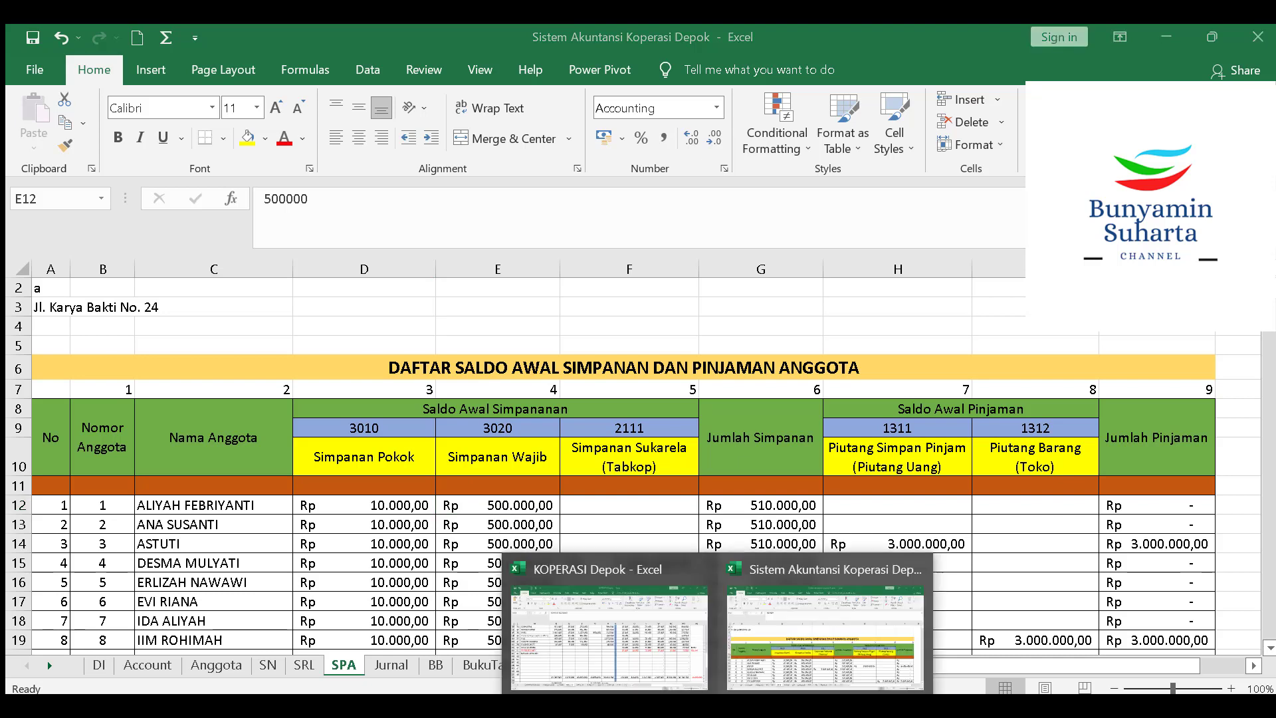
pyautogui.click(607, 641)
pyautogui.scroll(4, 602, 542)
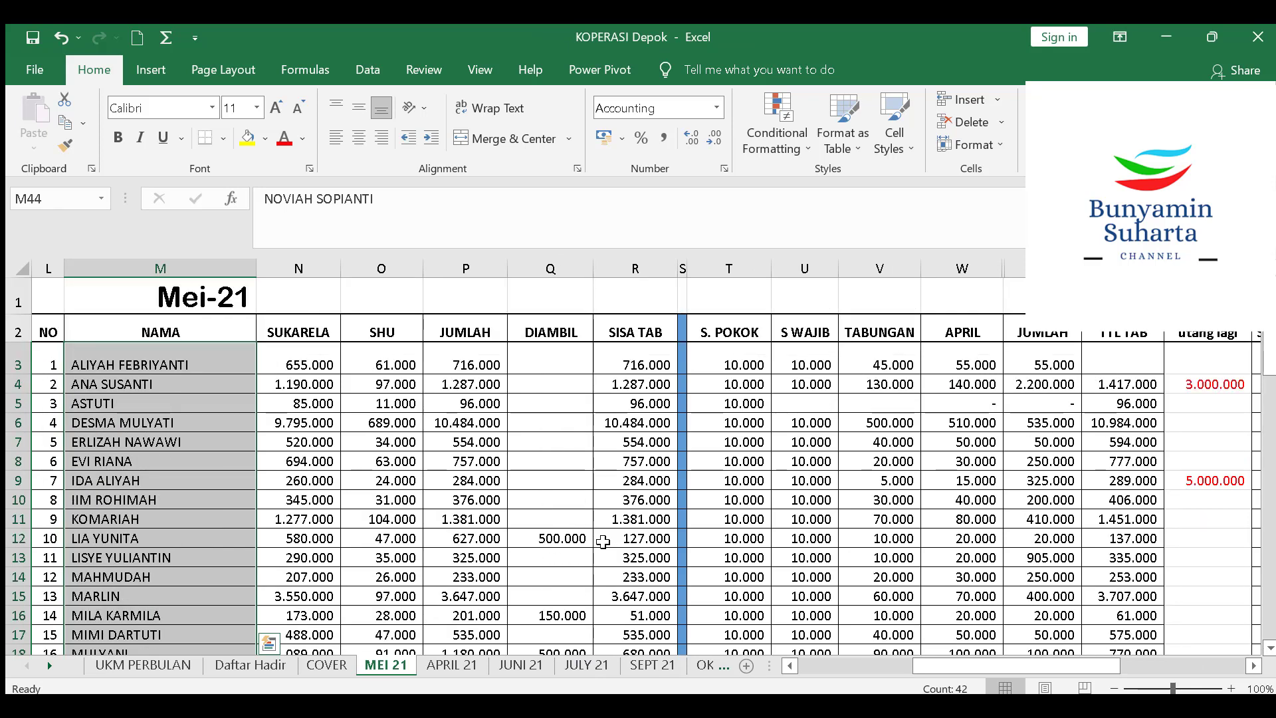
pyautogui.moveTo(684, 704)
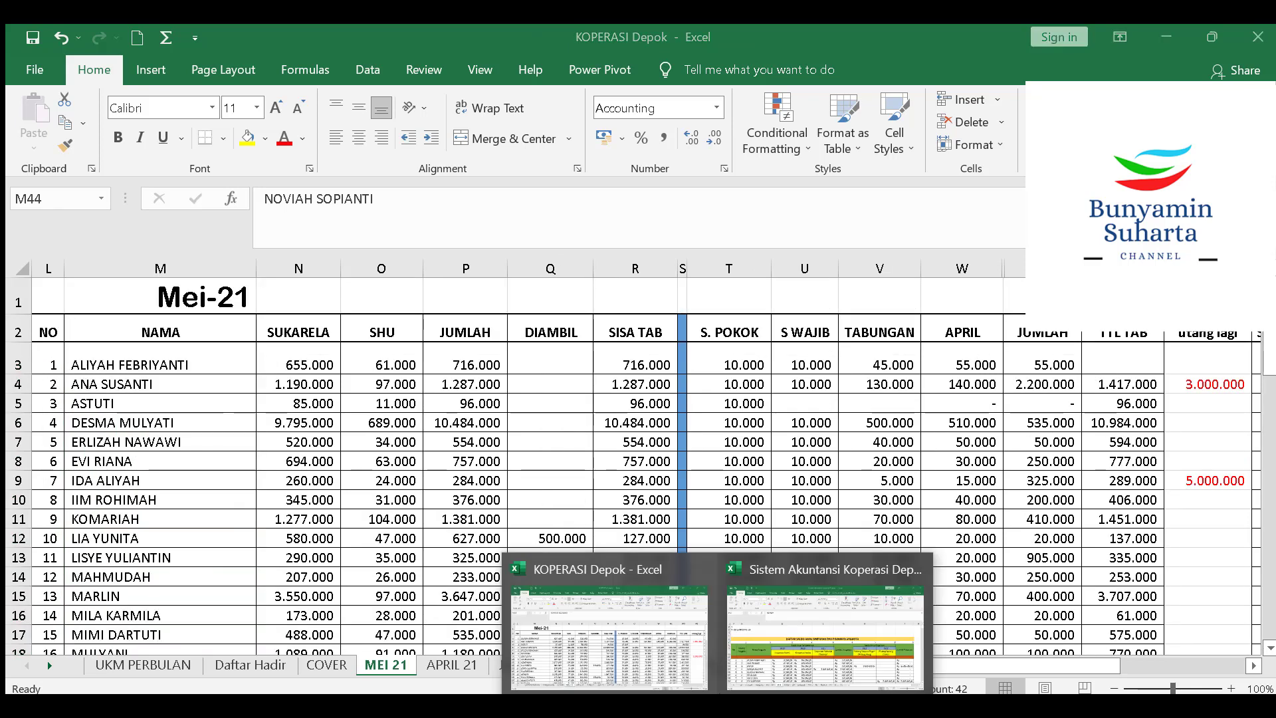
pyautogui.click(797, 658)
# Clear the old Simpanan Sukarela amounts in F12:F53 of the accounting workbook's SPA sheet
pyautogui.click(655, 522)
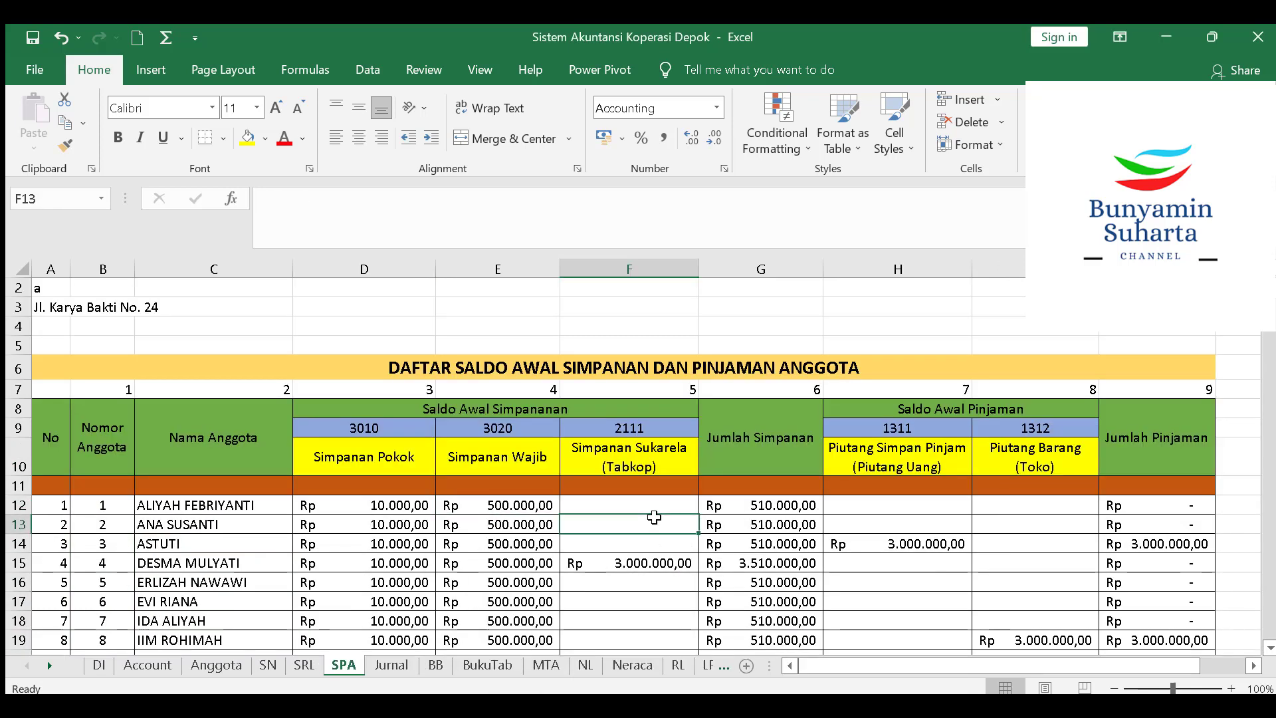
pyautogui.click(656, 503)
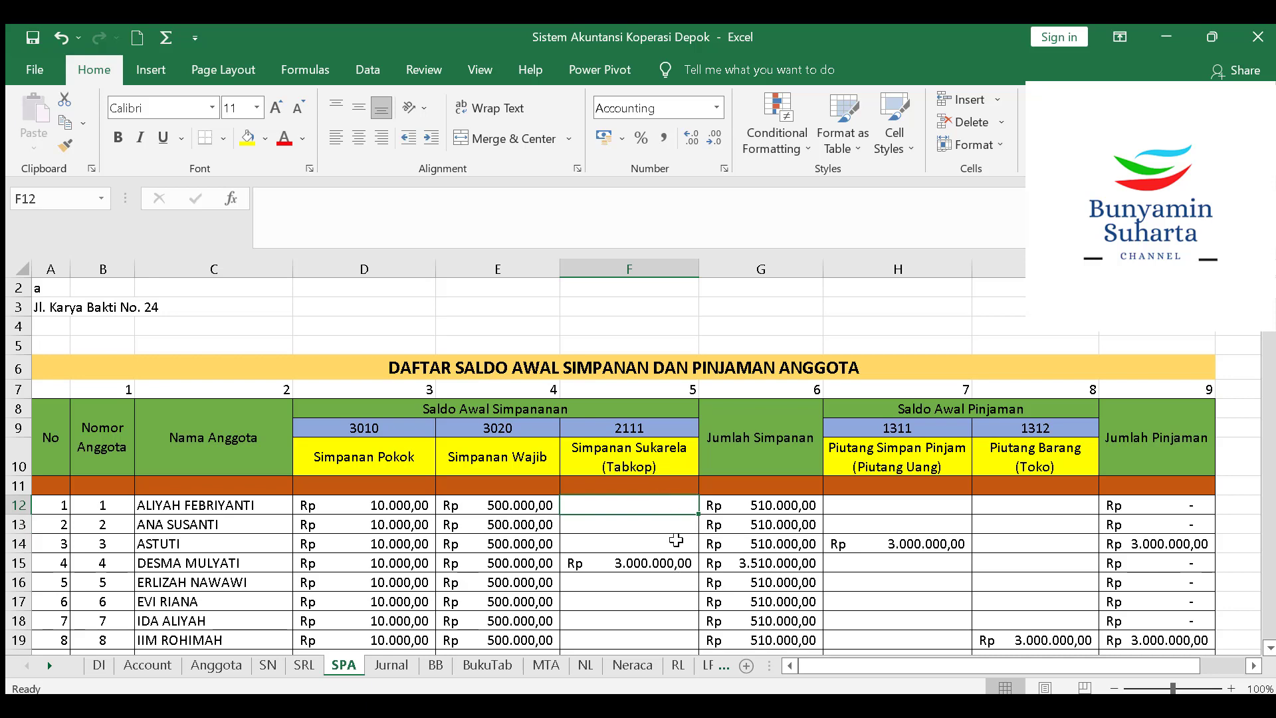
pyautogui.scroll(-5, 653, 560)
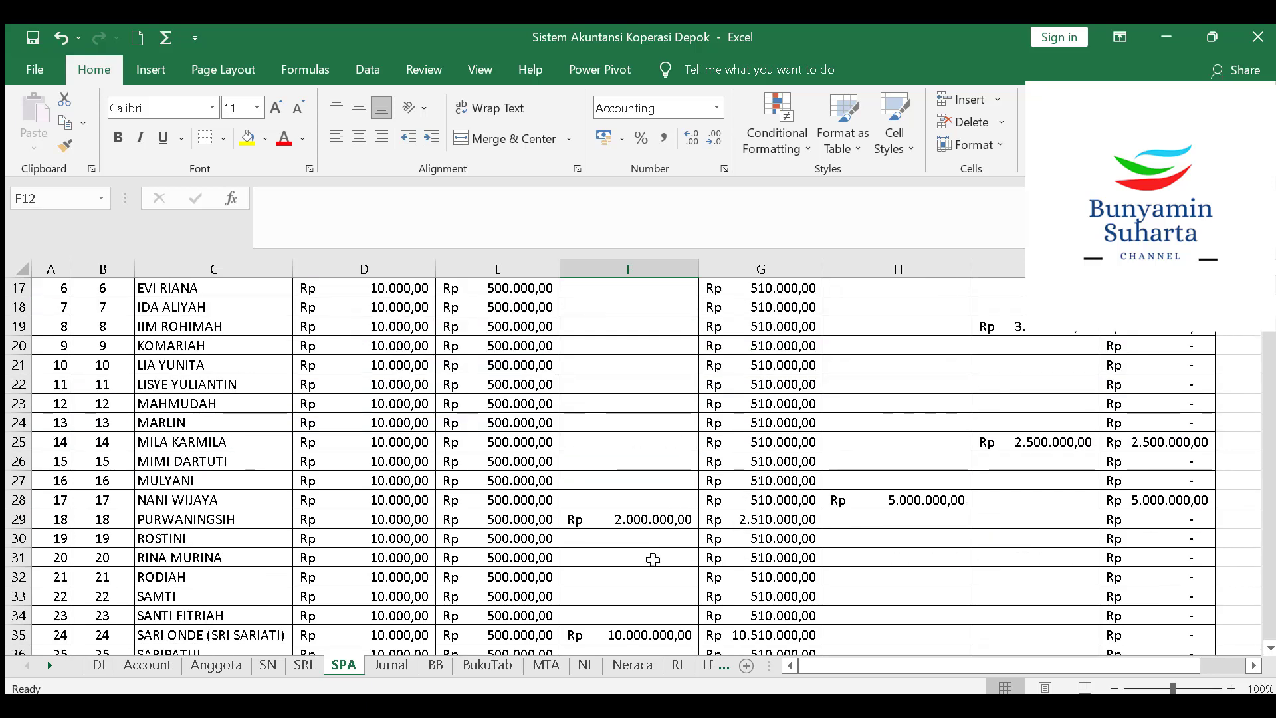
pyautogui.scroll(-3, 653, 559)
pyautogui.scroll(8, 643, 556)
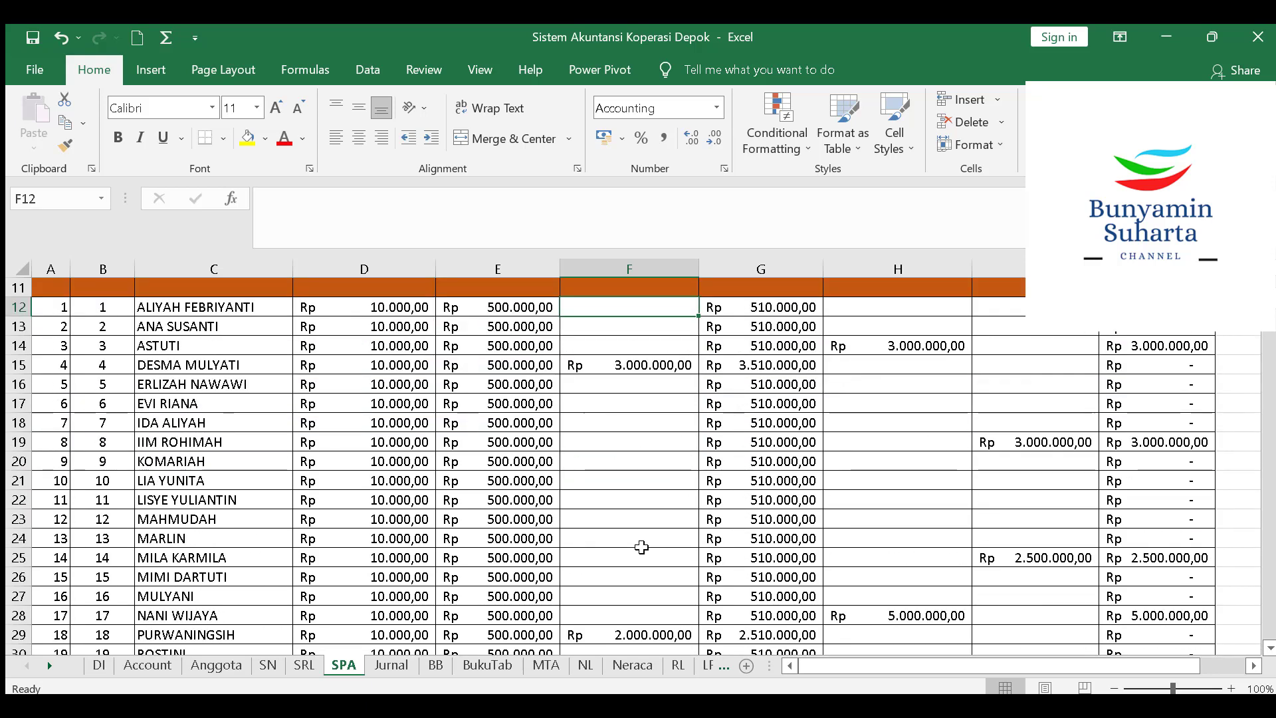
pyautogui.scroll(-13, 638, 551)
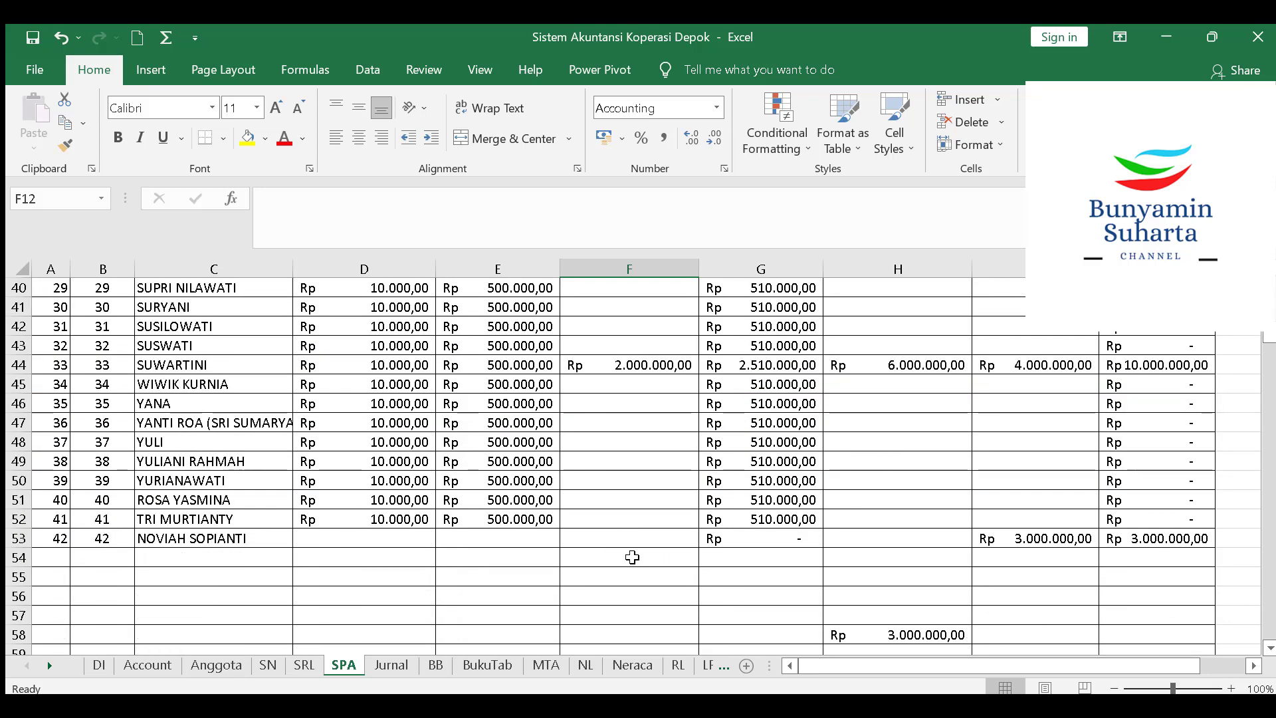
pyautogui.keyDown('shift'); pyautogui.click(630, 535); pyautogui.keyUp('shift')
pyautogui.scroll(12, 628, 518)
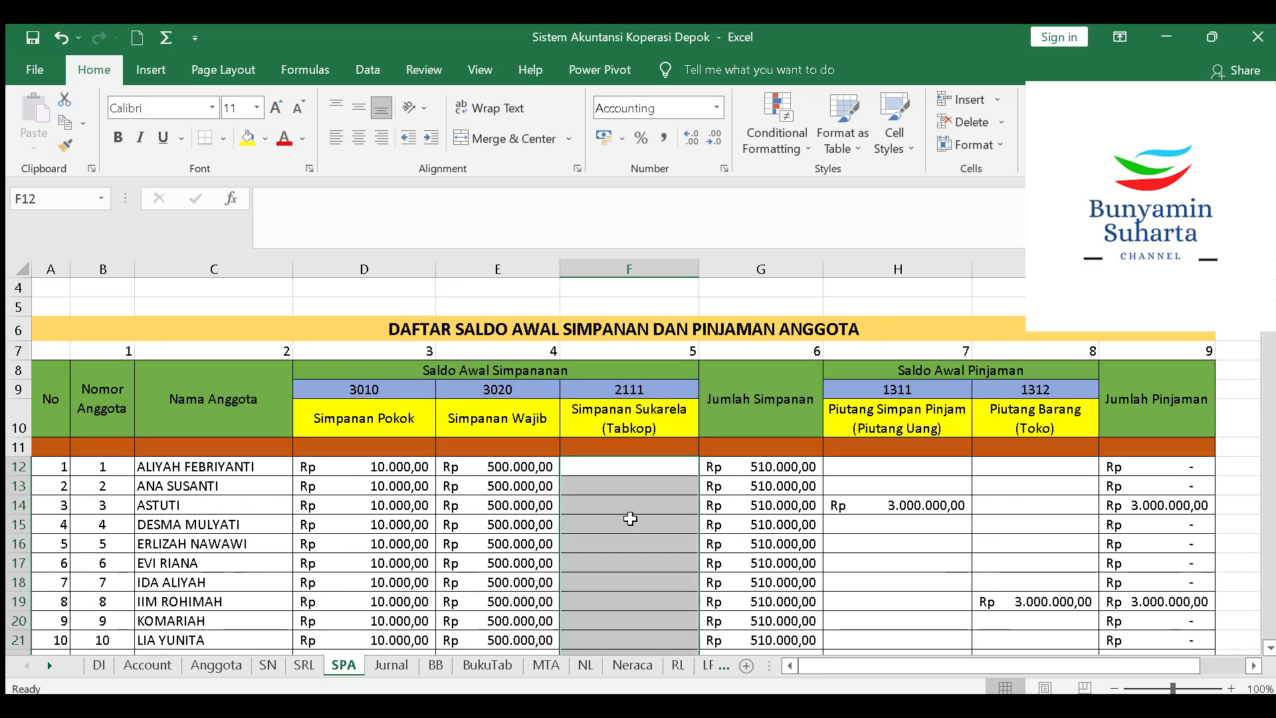
pyautogui.click(629, 500)
# Clear the old Piutang Simpan Pinjam and Piutang Barang loan amounts in H12:I59 of the SPA sheet
pyautogui.click(950, 479)
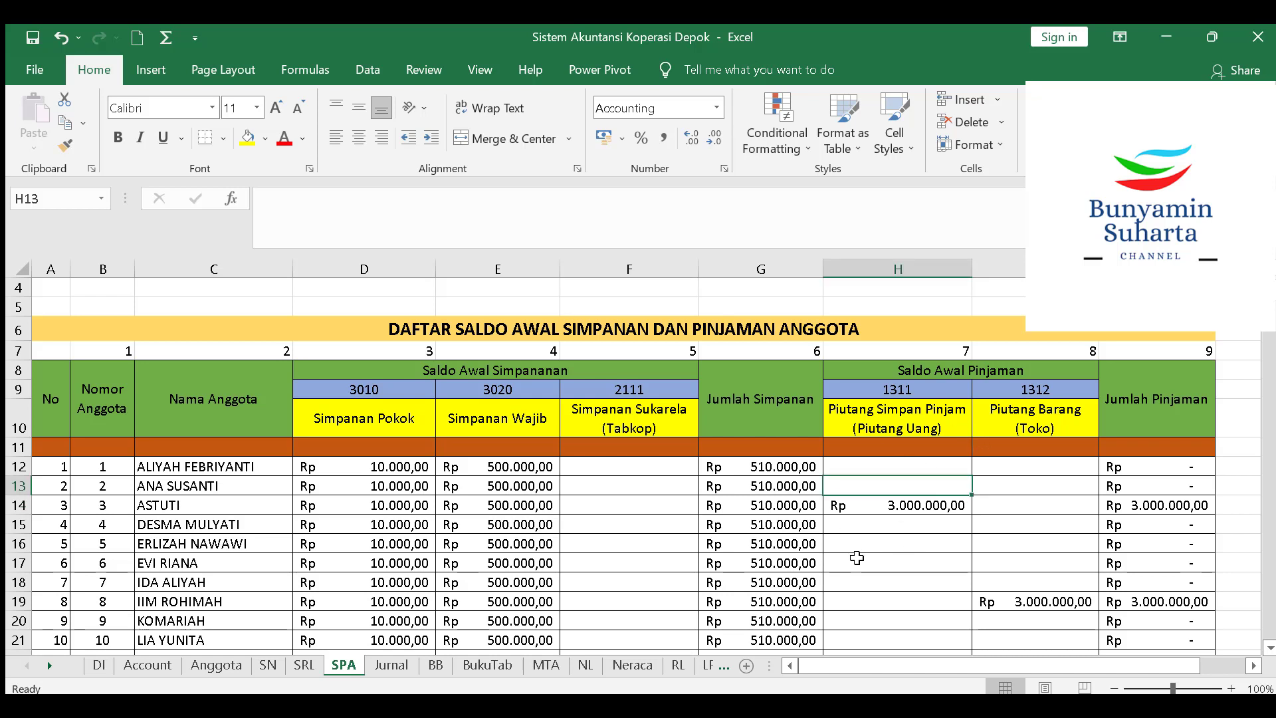
pyautogui.click(941, 465)
pyautogui.moveTo(986, 657); pyautogui.dragTo(1028, 513)
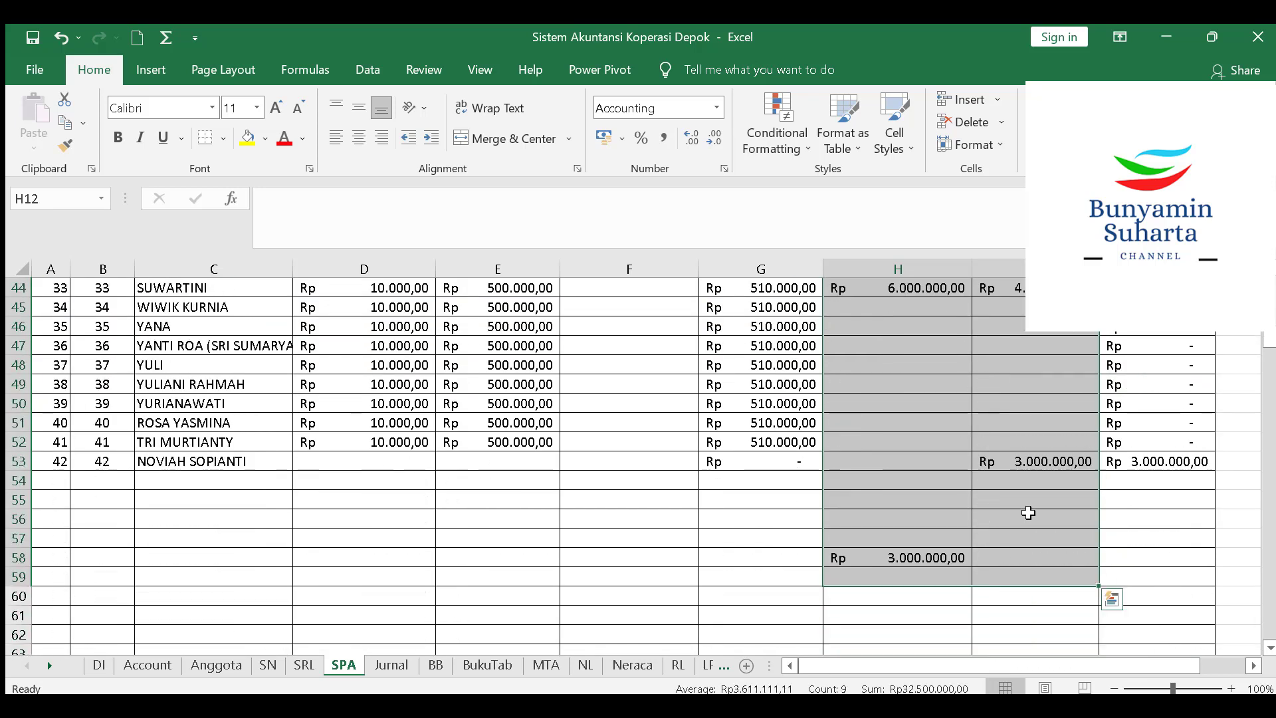
pyautogui.scroll(13, 1029, 513)
pyautogui.click(855, 503)
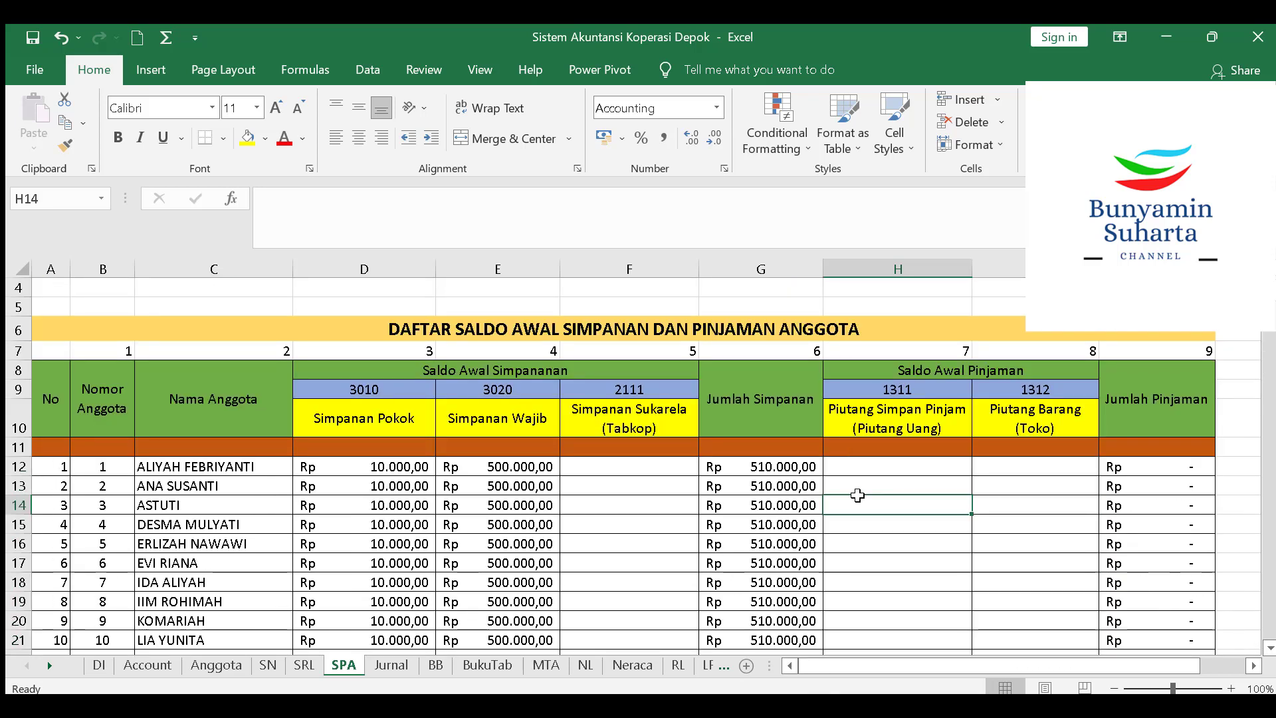
# Clear all old transaction entries in columns A to G of the Jurnal sheet, from row 76 up to row 14
pyautogui.click(391, 665)
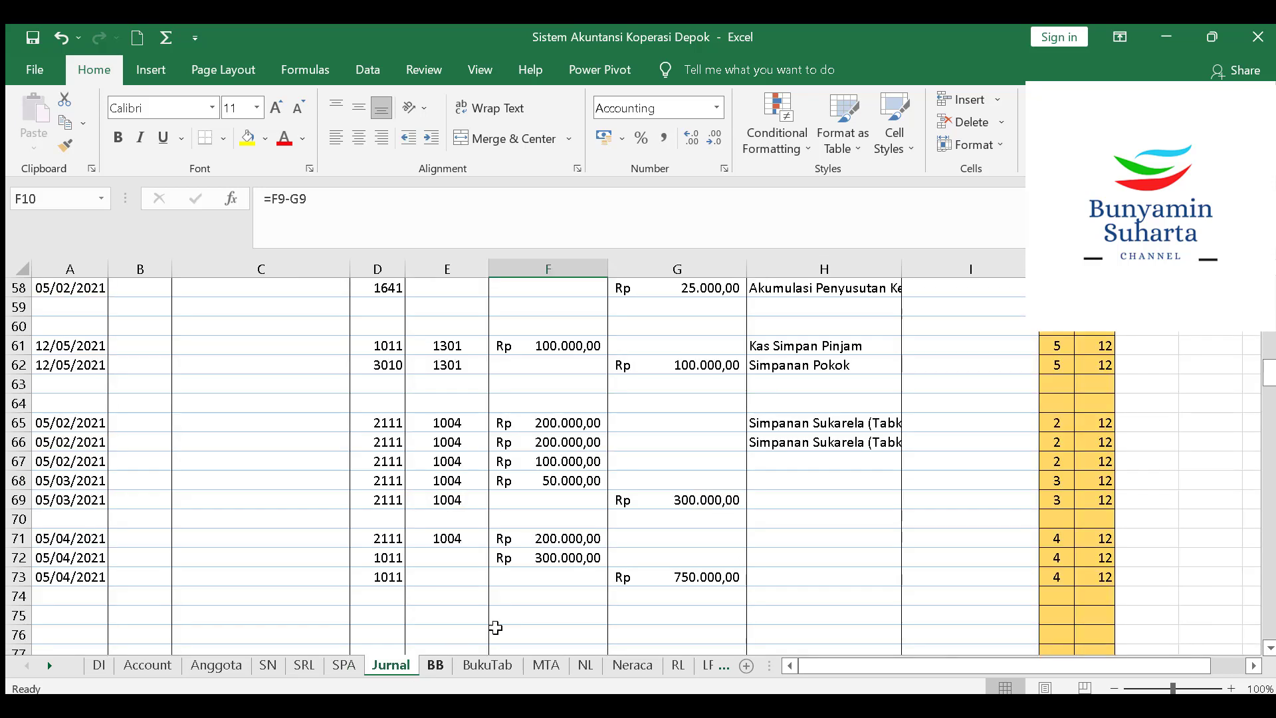
pyautogui.moveTo(732, 635); pyautogui.dragTo(60, 446)
pyautogui.press('Delete')
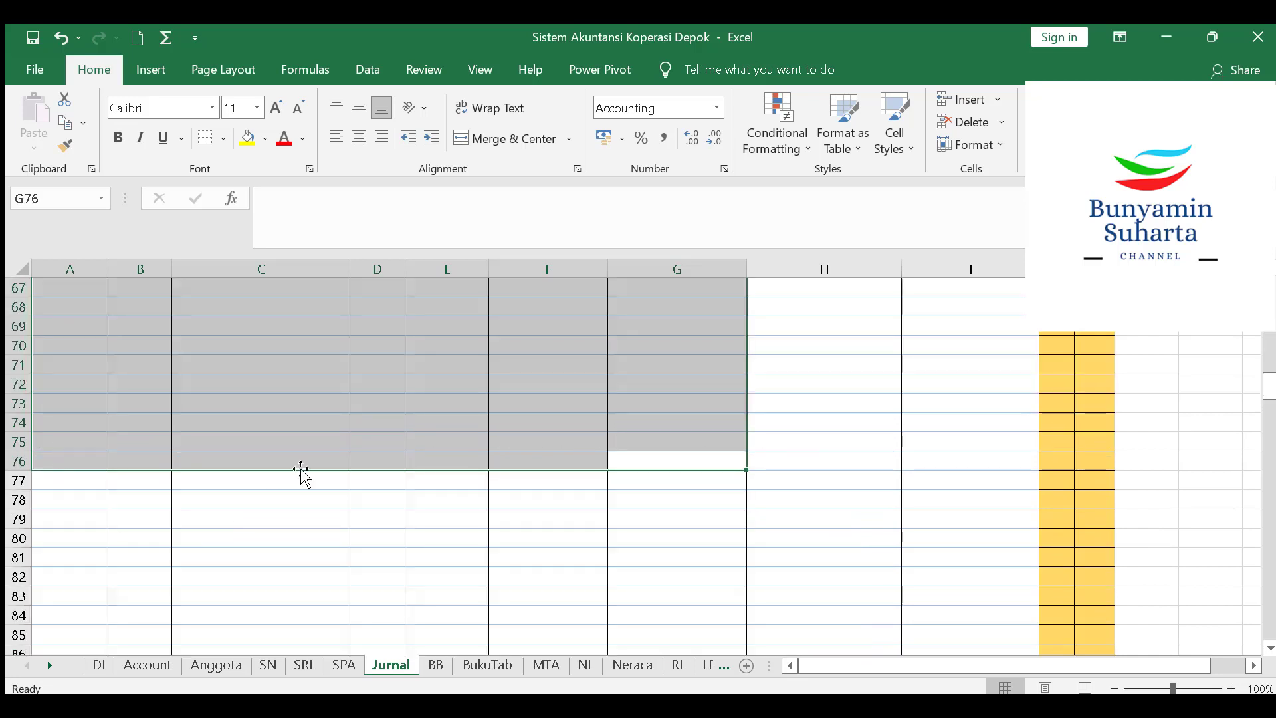
pyautogui.scroll(20, 308, 461)
pyautogui.click(503, 583)
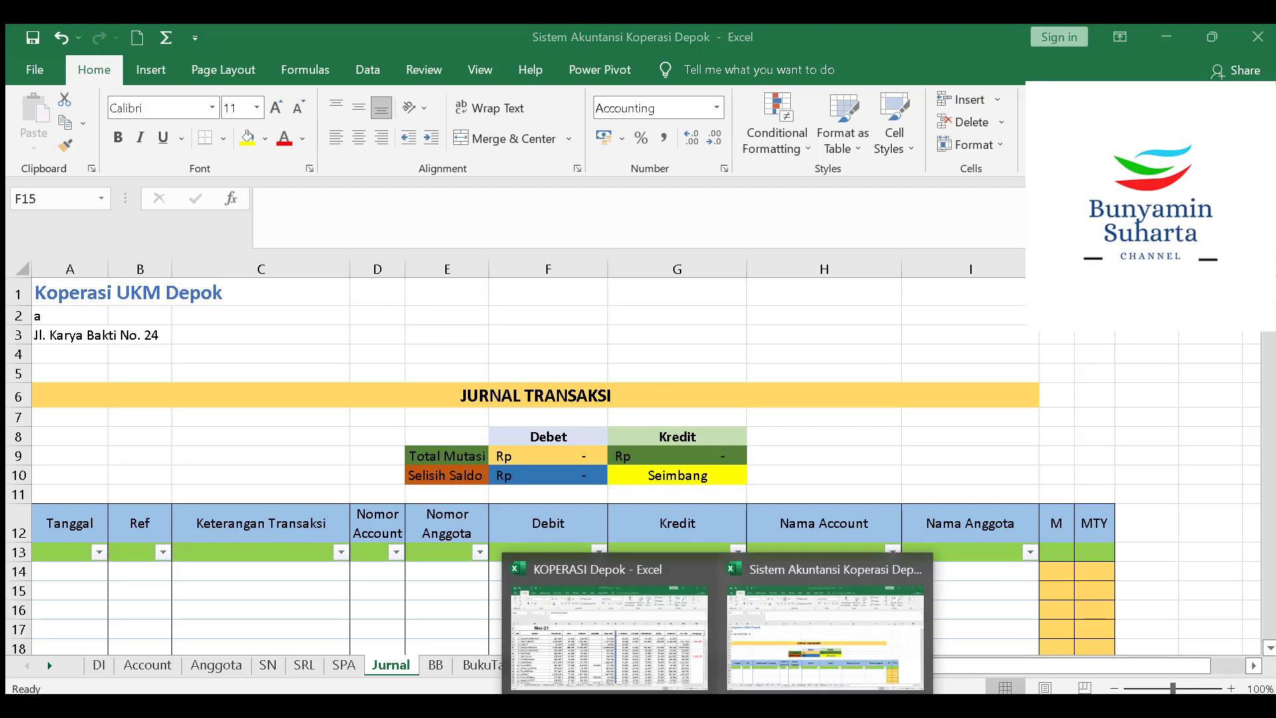
# In the KOPERASI Depok workbook, turn on filtering for the MEI 21 sheet's member data from L3 through row 52
pyautogui.click(699, 679)
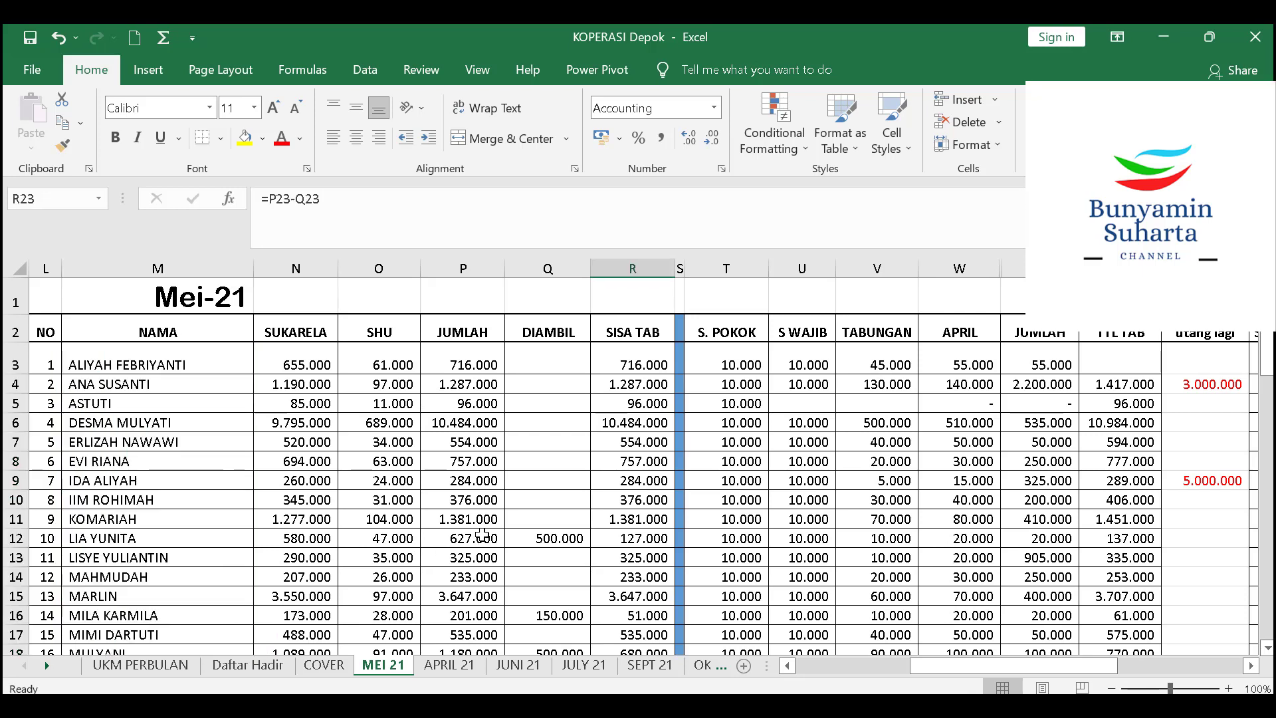
pyautogui.click(737, 364)
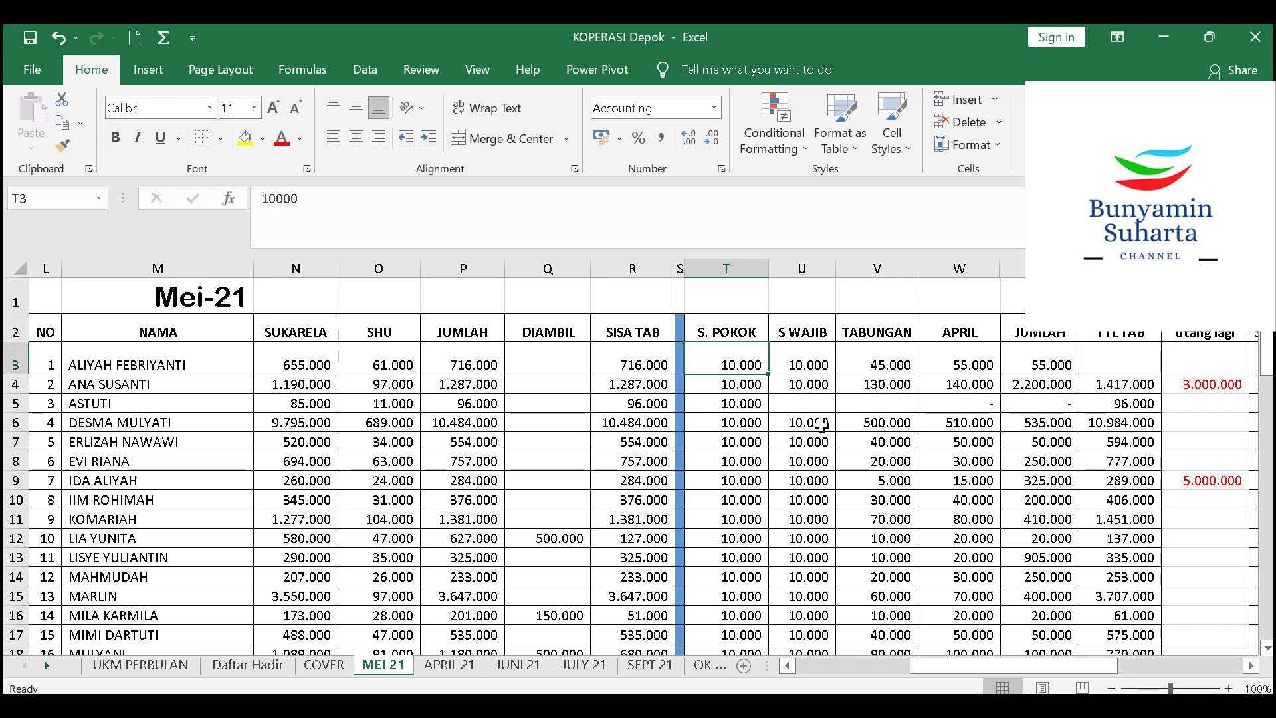
pyautogui.click(827, 363)
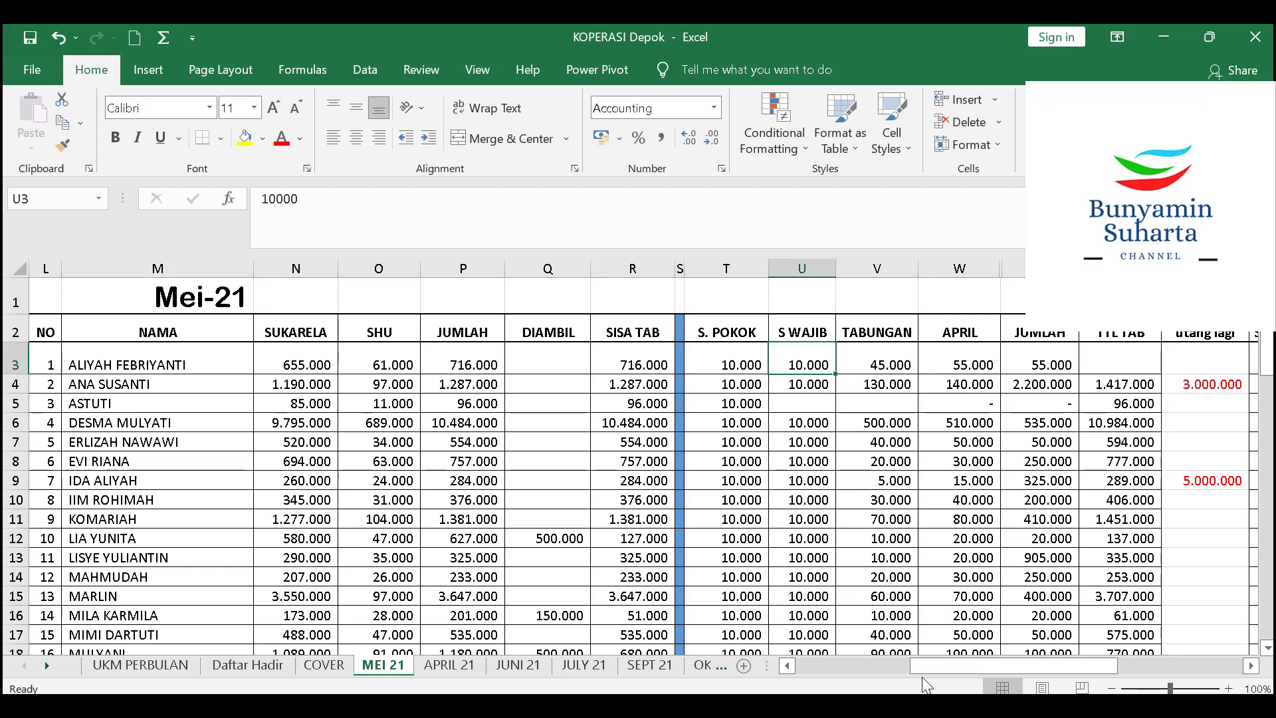
pyautogui.moveTo(936, 660); pyautogui.dragTo(848, 655)
pyautogui.moveTo(45, 359); pyautogui.dragTo(1221, 606)
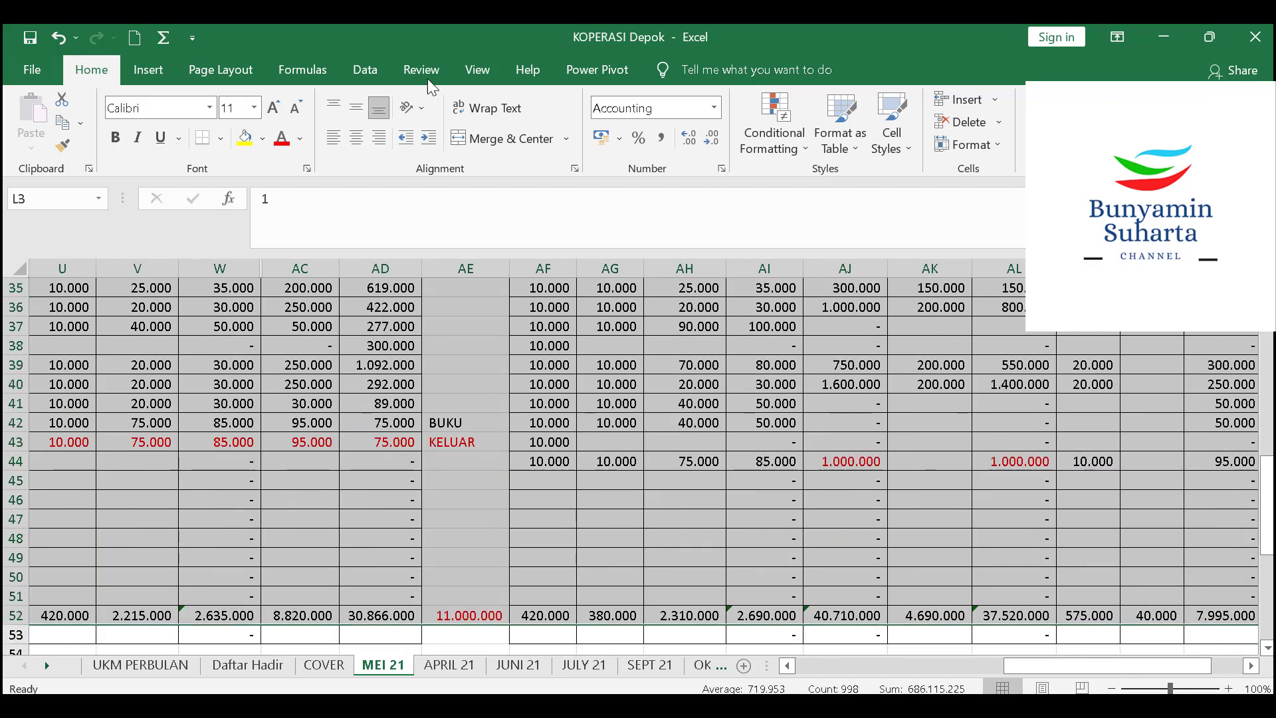
pyautogui.click(369, 72)
pyautogui.click(502, 123)
pyautogui.scroll(11, 804, 469)
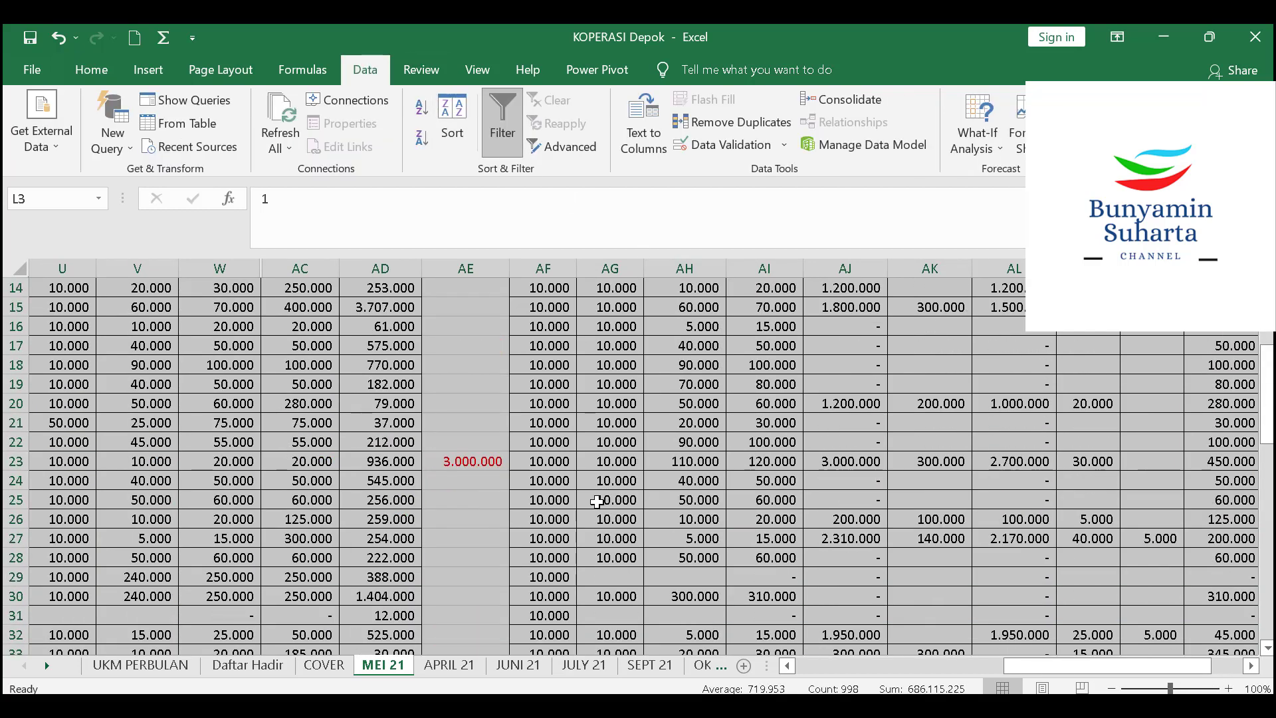
pyautogui.click(610, 477)
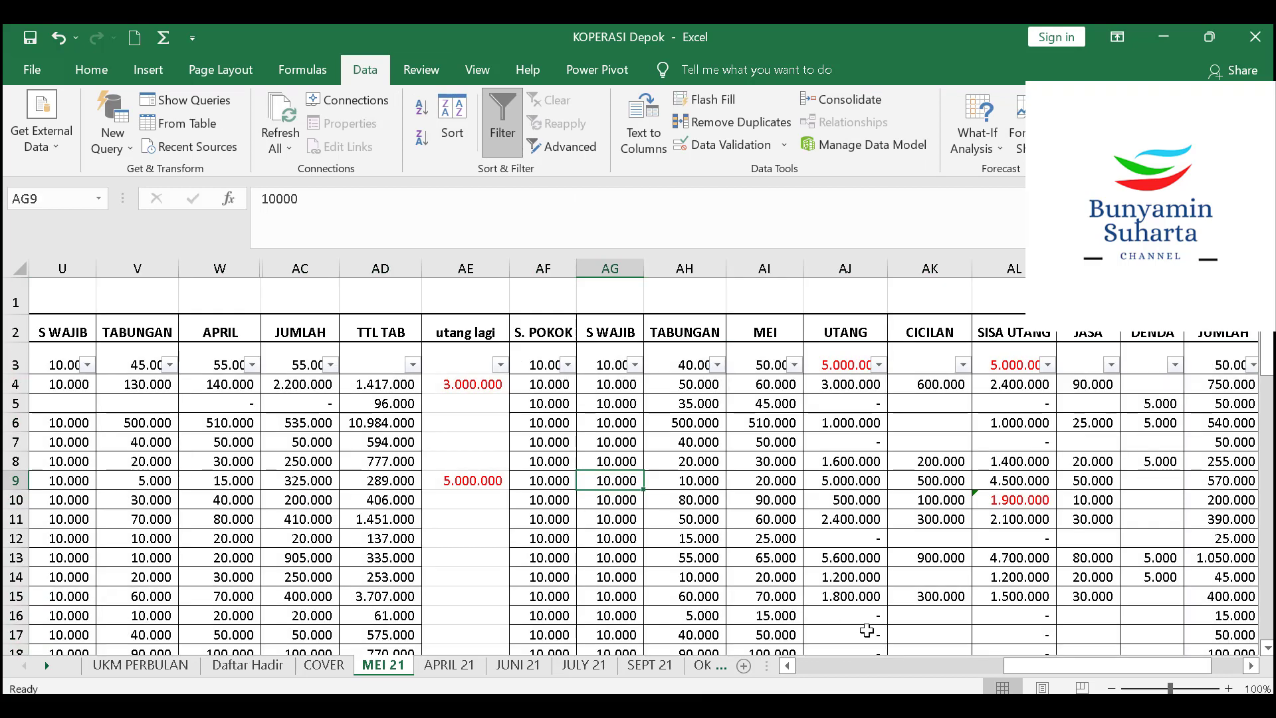
# Filter the S WAJIB column of the MEI 21 sheet to only the 10.000 and 50.000 amounts
pyautogui.moveTo(1006, 664); pyautogui.dragTo(854, 664)
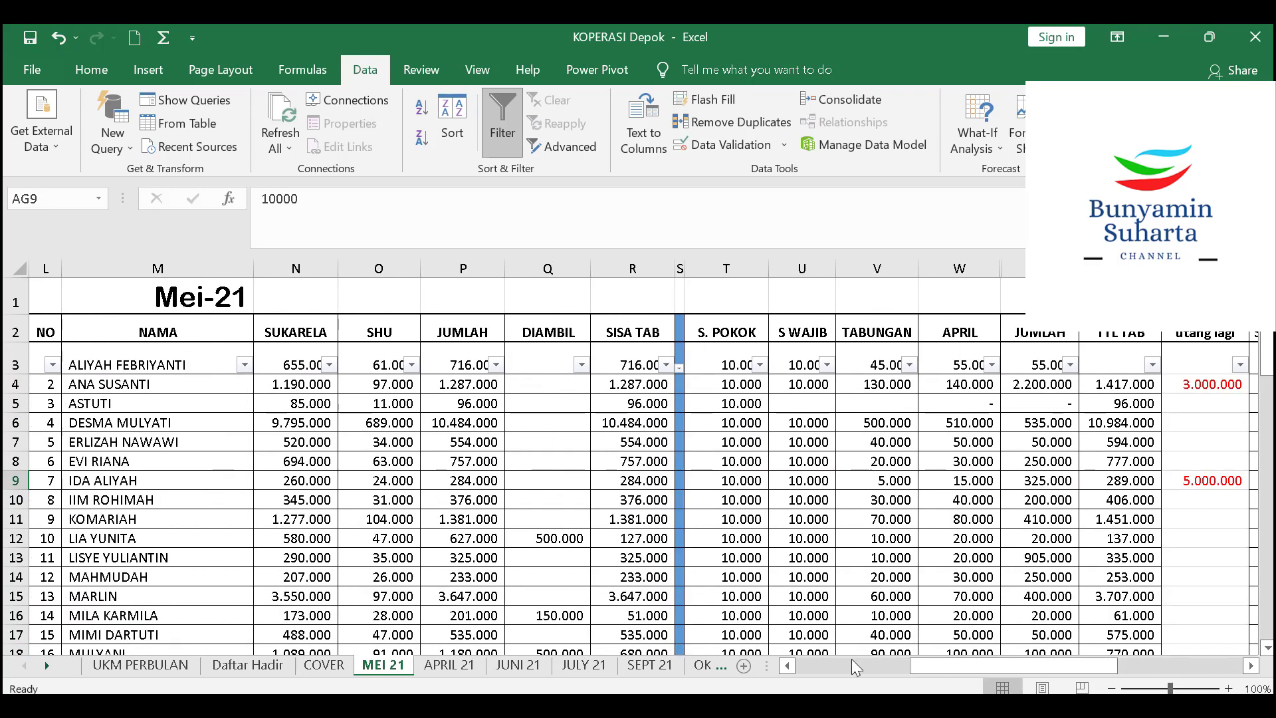
pyautogui.click(827, 365)
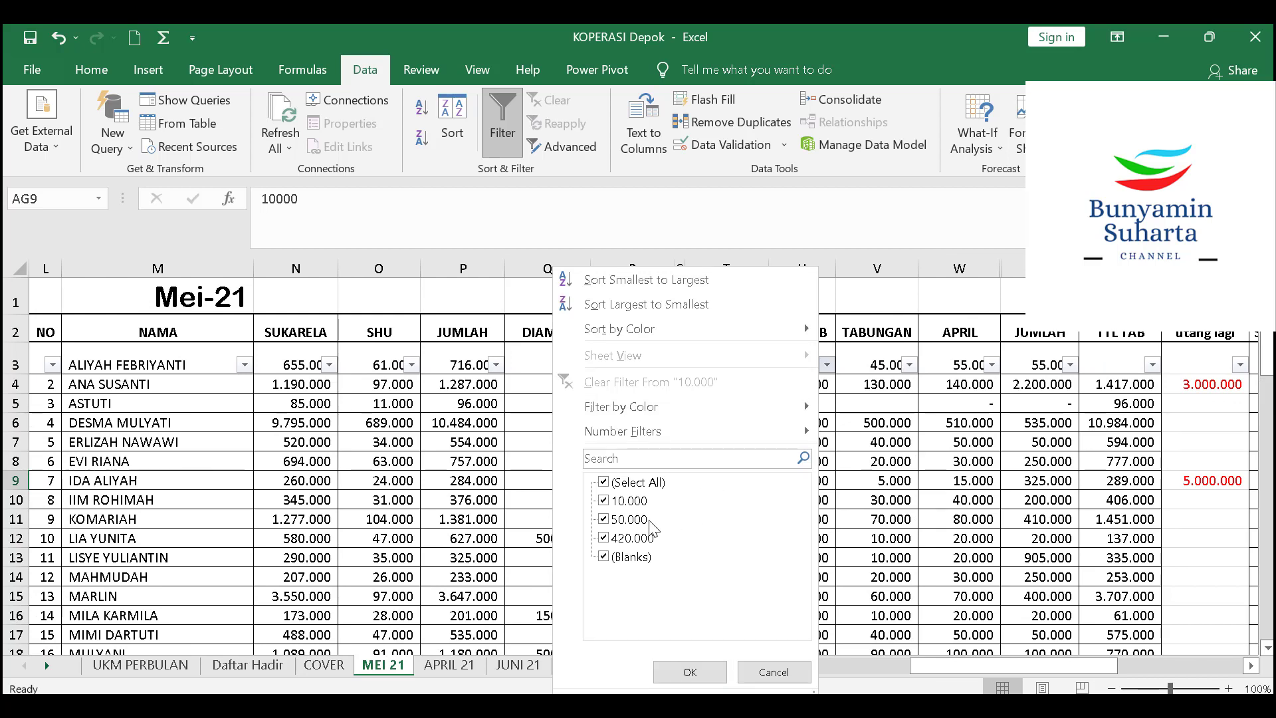
pyautogui.click(603, 538)
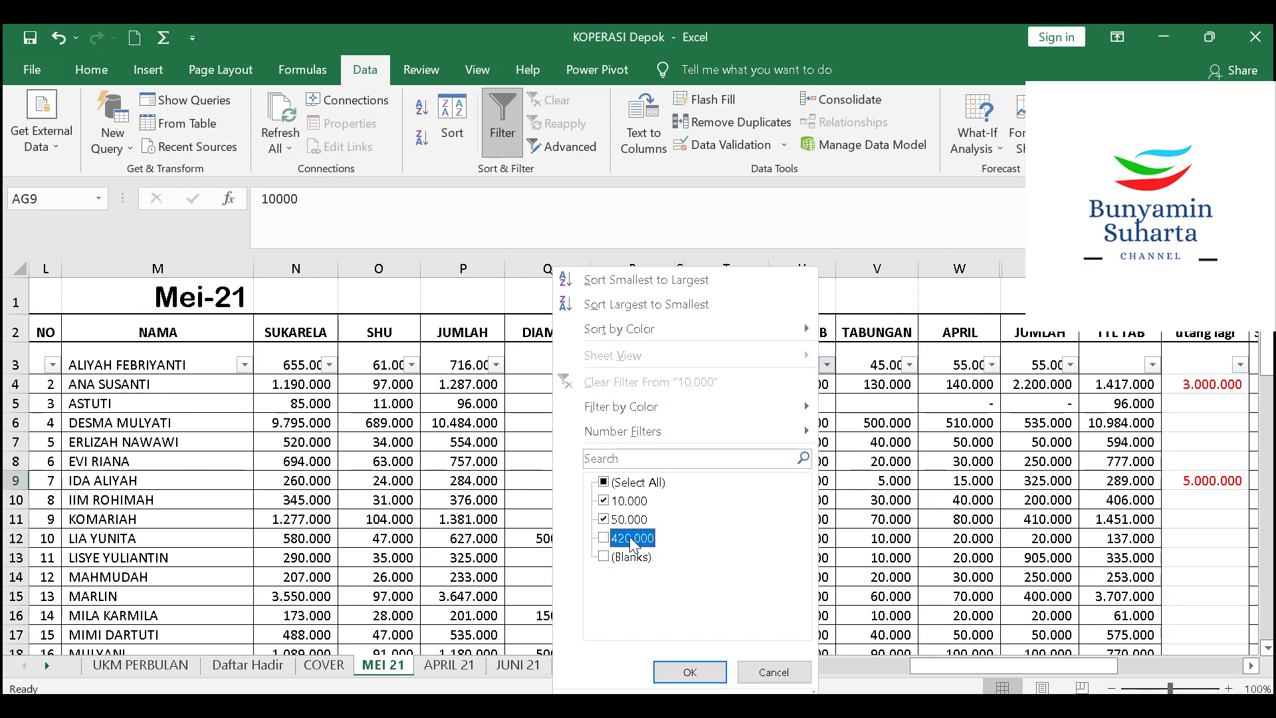
pyautogui.click(690, 675)
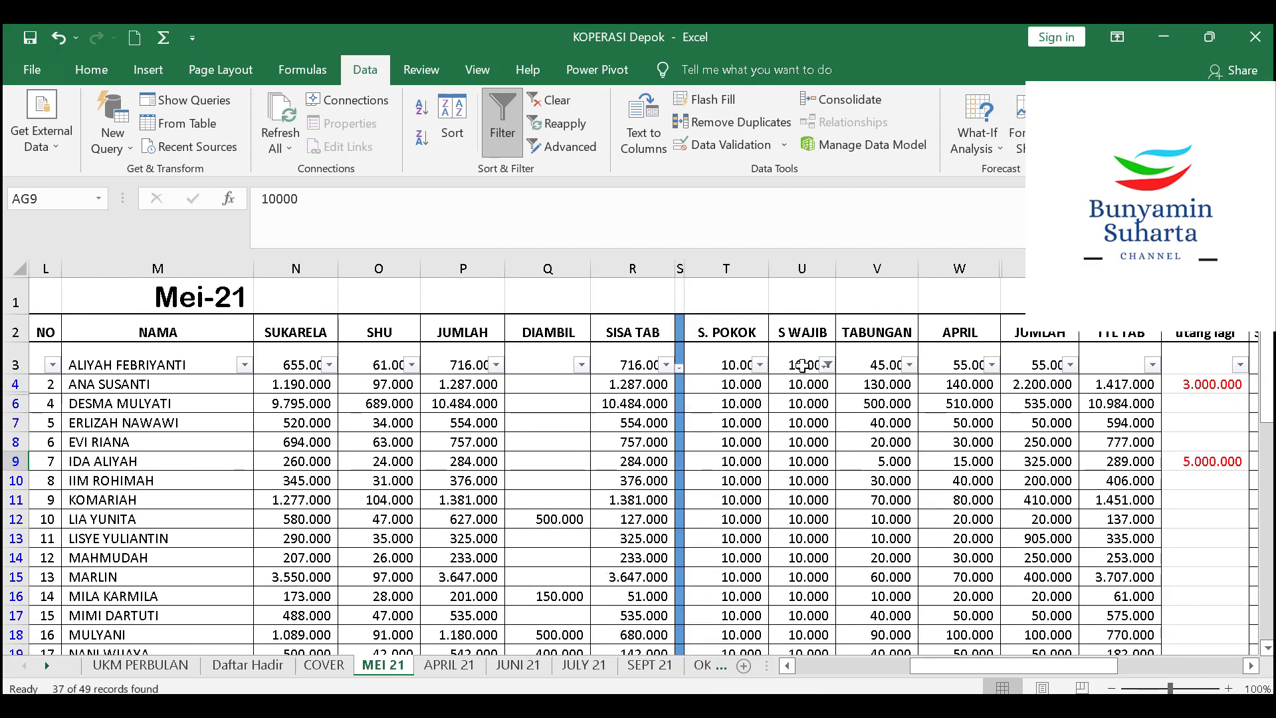
# Copy the filtered S WAJIB amounts from U3 down and switch back to the accounting workbook
pyautogui.moveTo(802, 365); pyautogui.dragTo(819, 485)
pyautogui.scroll(-10, 820, 485)
pyautogui.rightClick(820, 485)
pyautogui.click(916, 278)
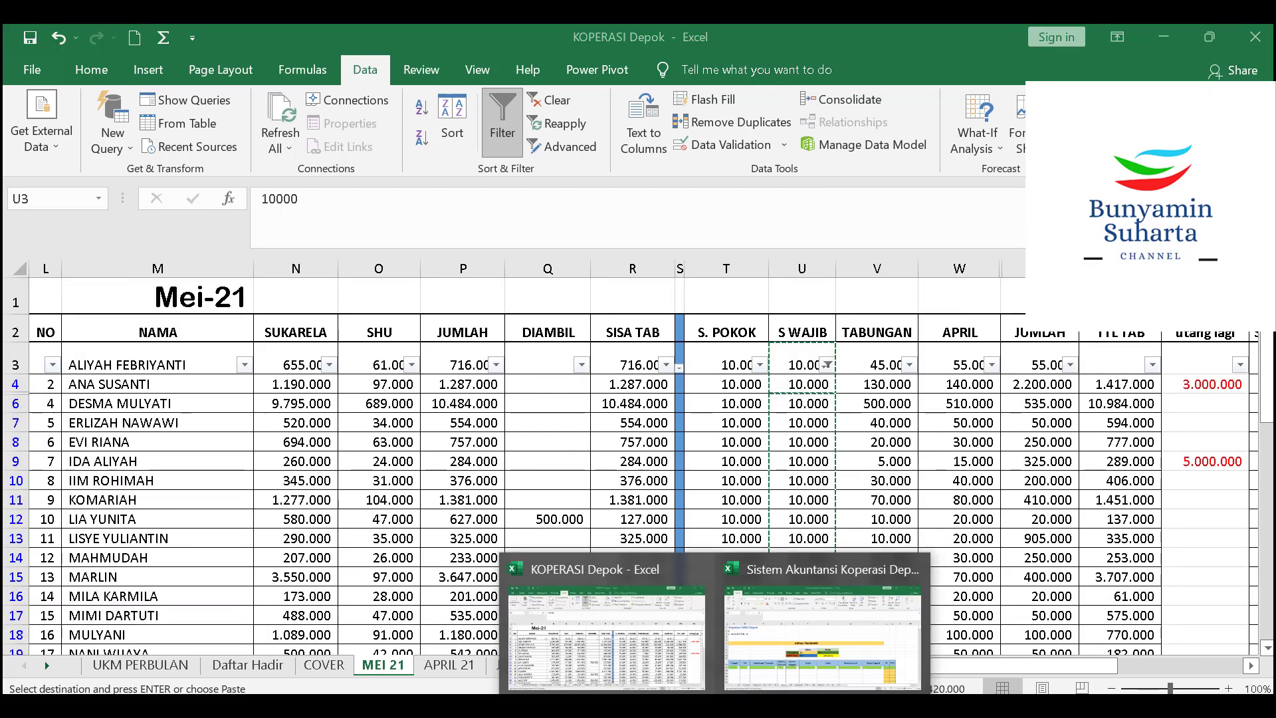
pyautogui.click(824, 619)
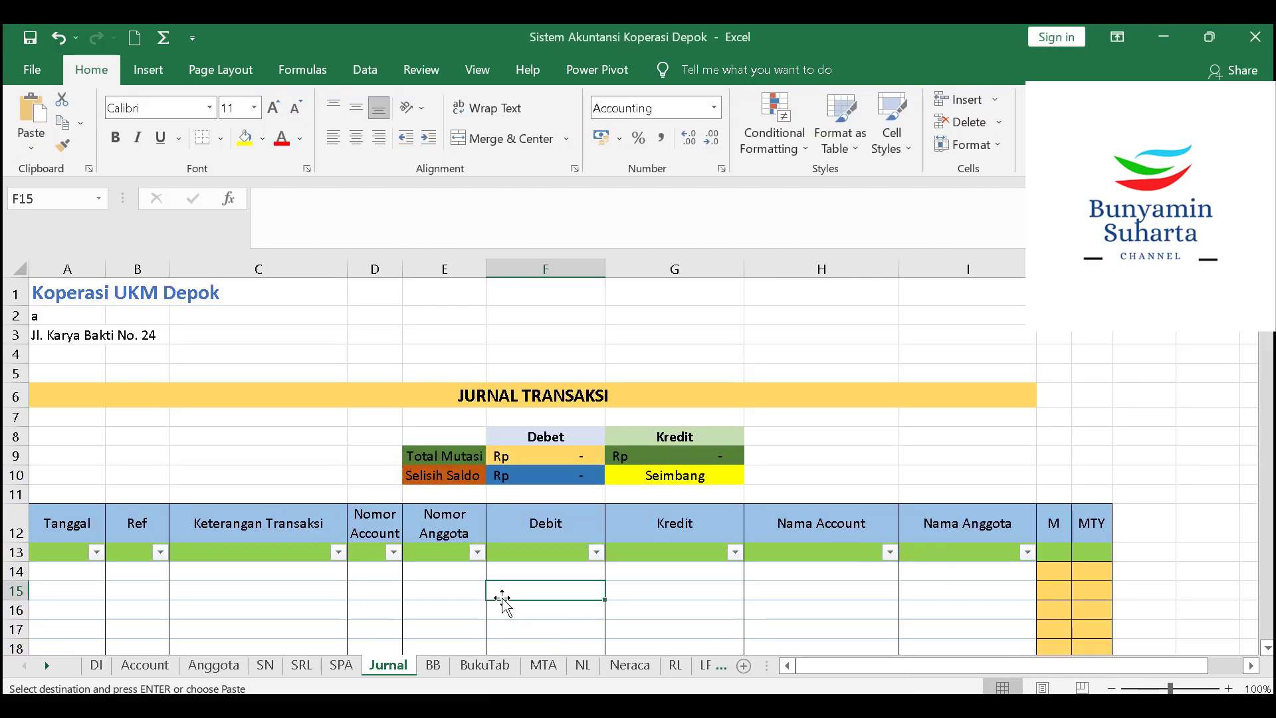
# Paste the copied S WAJIB amounts into the Debit column of the Jurnal sheet, starting at F16
pyautogui.scroll(-1, 504, 601)
pyautogui.click(511, 541)
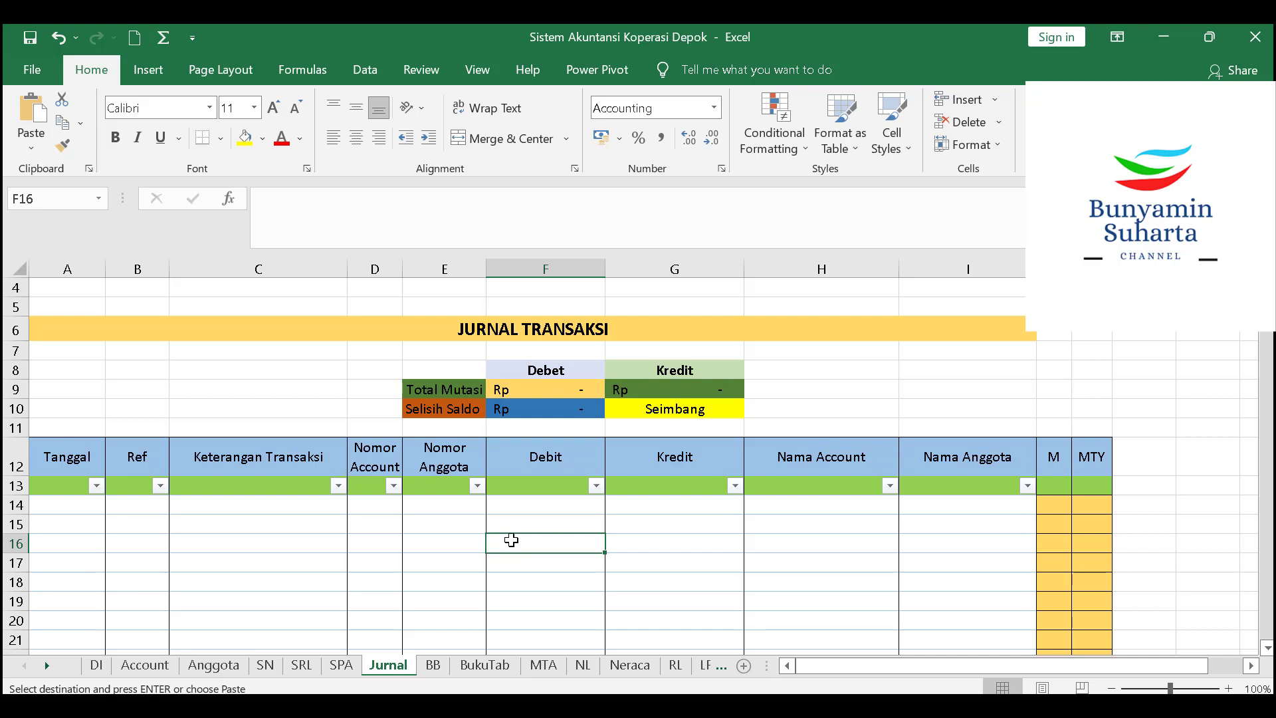
pyautogui.rightClick(512, 541)
pyautogui.click(587, 178)
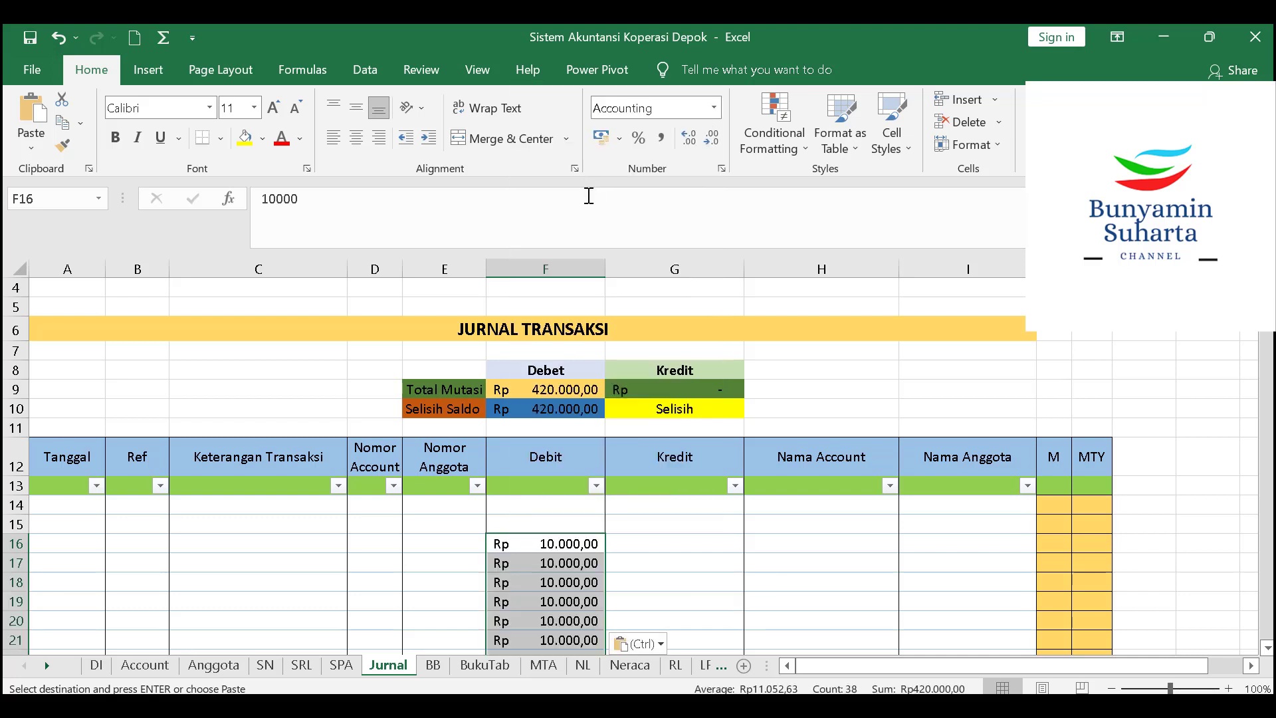
# Note the debit total 420000 in cell E15 of the Jurnal sheet
pyautogui.click(465, 530)
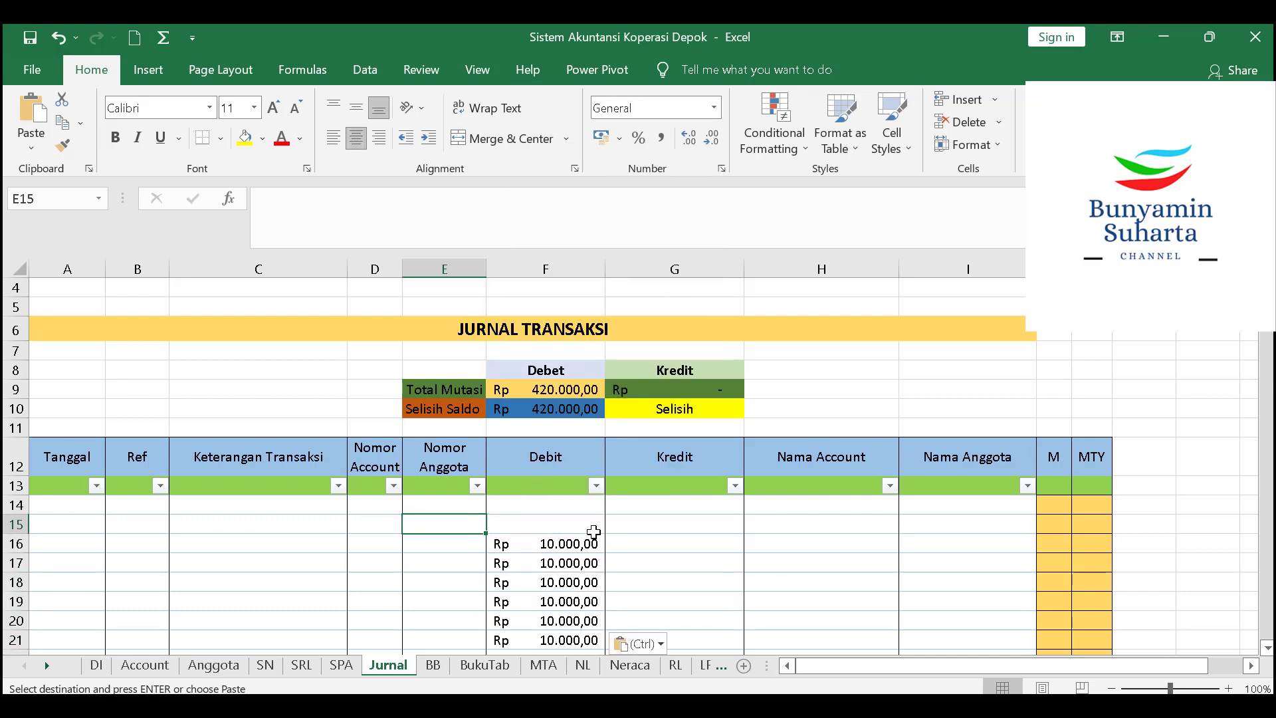
pyautogui.write('420000')
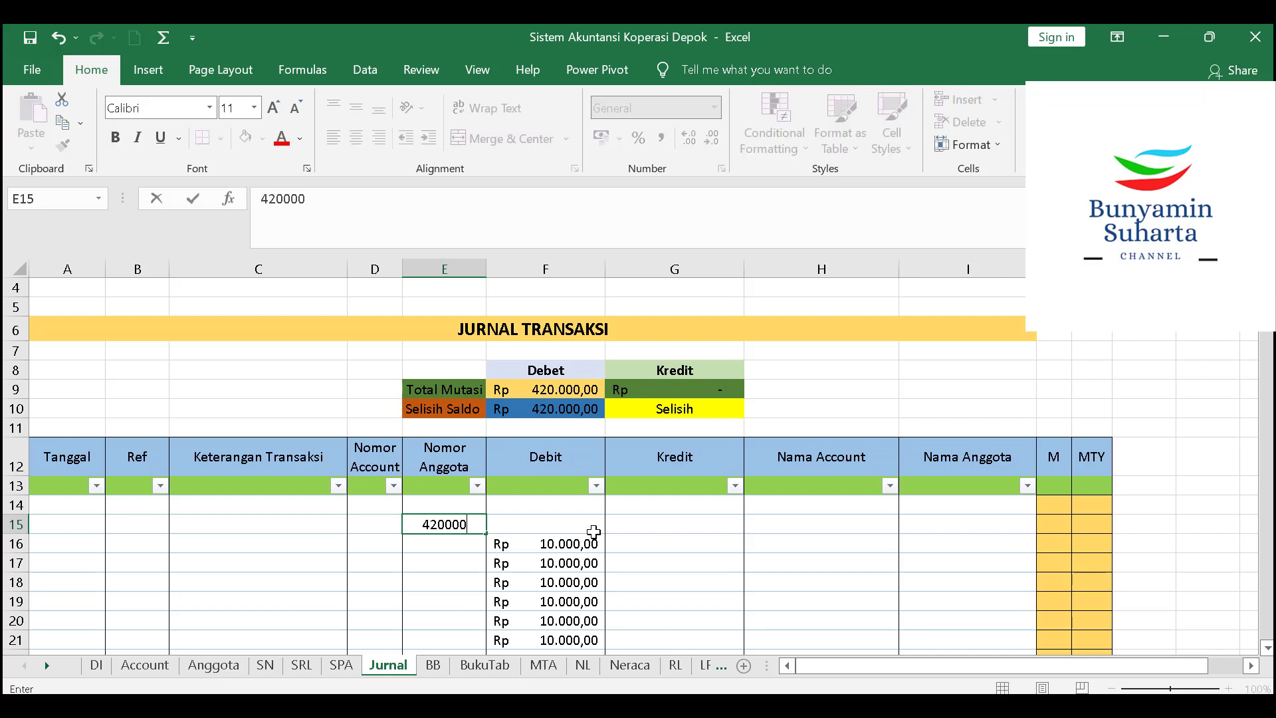
pyautogui.press('Return')
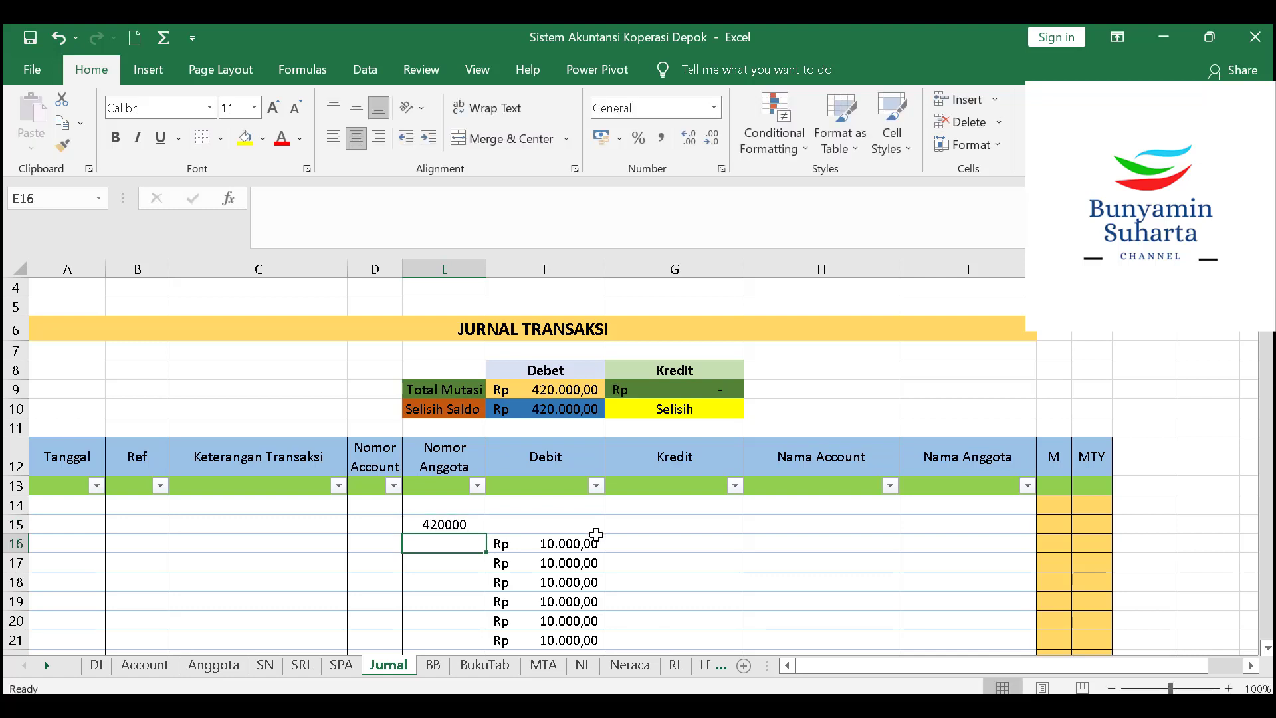
pyautogui.click(468, 524)
# Copy the Debit amounts in F16:F53 and paste them into the Kredit column from G16 down
pyautogui.click(573, 546)
pyautogui.scroll(-11, 601, 598)
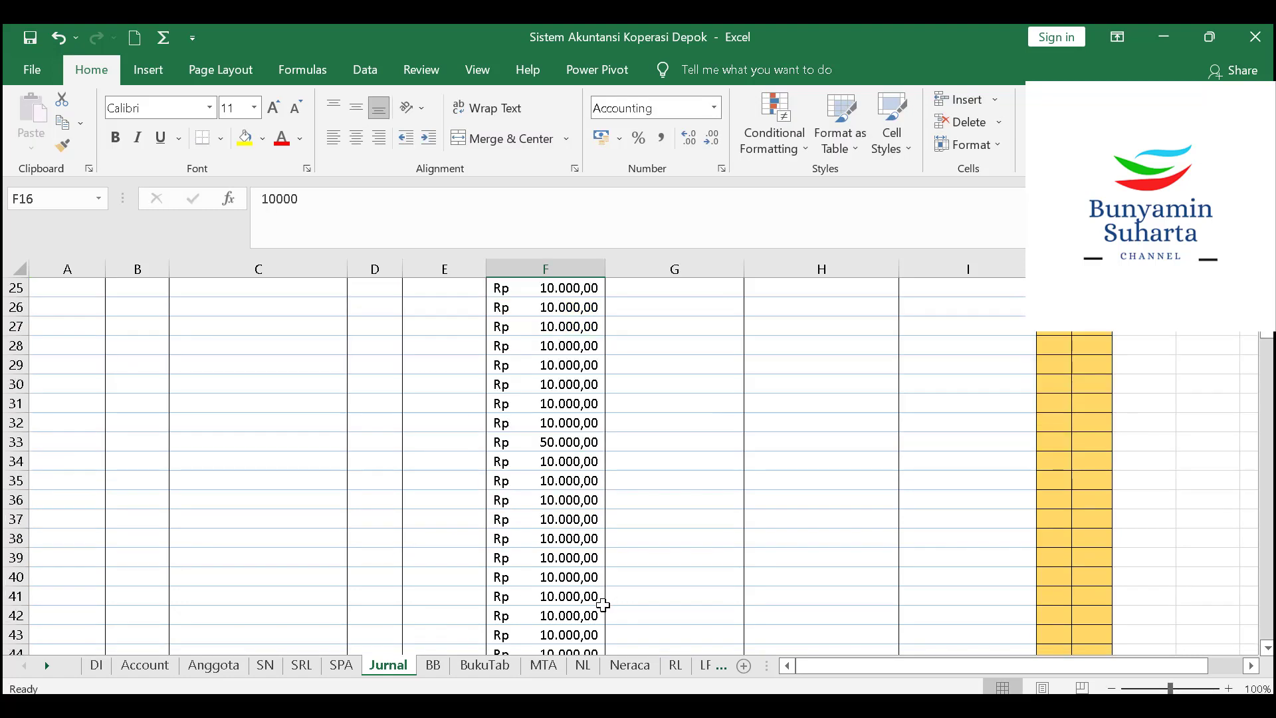
pyautogui.keyDown('shift'); pyautogui.click(594, 596); pyautogui.keyUp('shift')
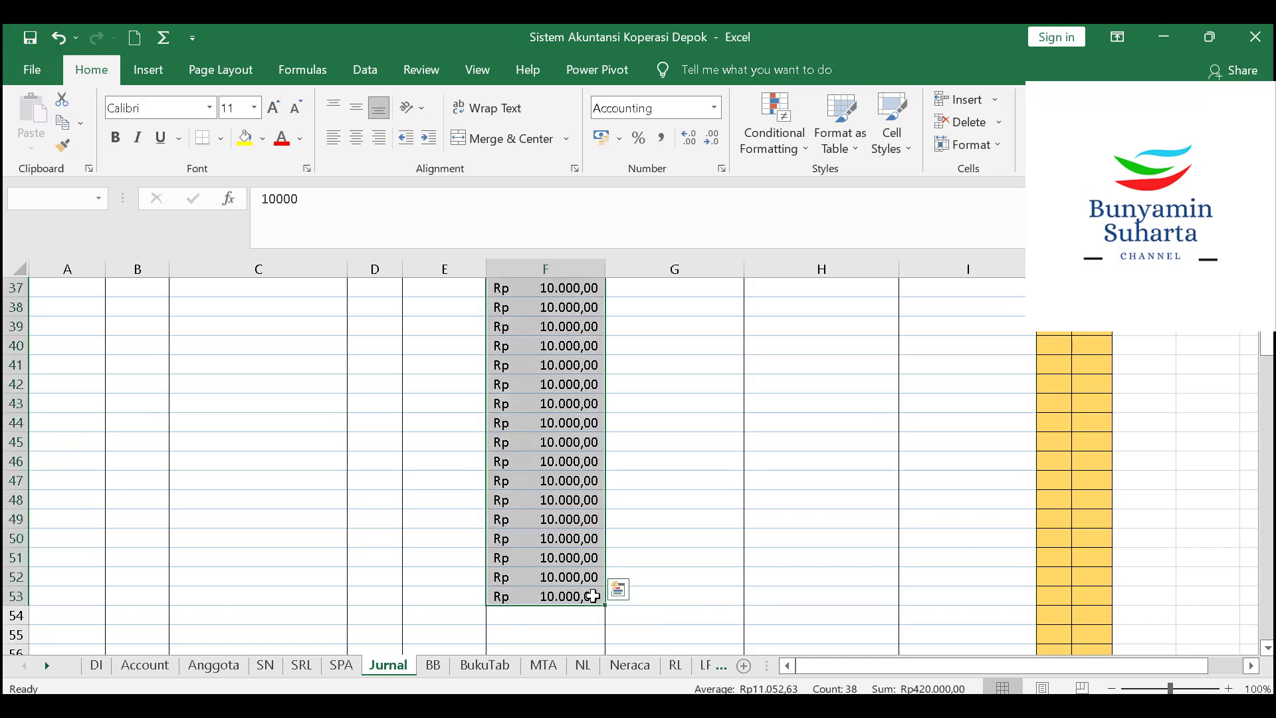
pyautogui.hotkey('ctrl', 'c')
pyautogui.scroll(7, 690, 560)
pyautogui.moveTo(680, 532); pyautogui.dragTo(678, 521)
pyautogui.scroll(1, 678, 521)
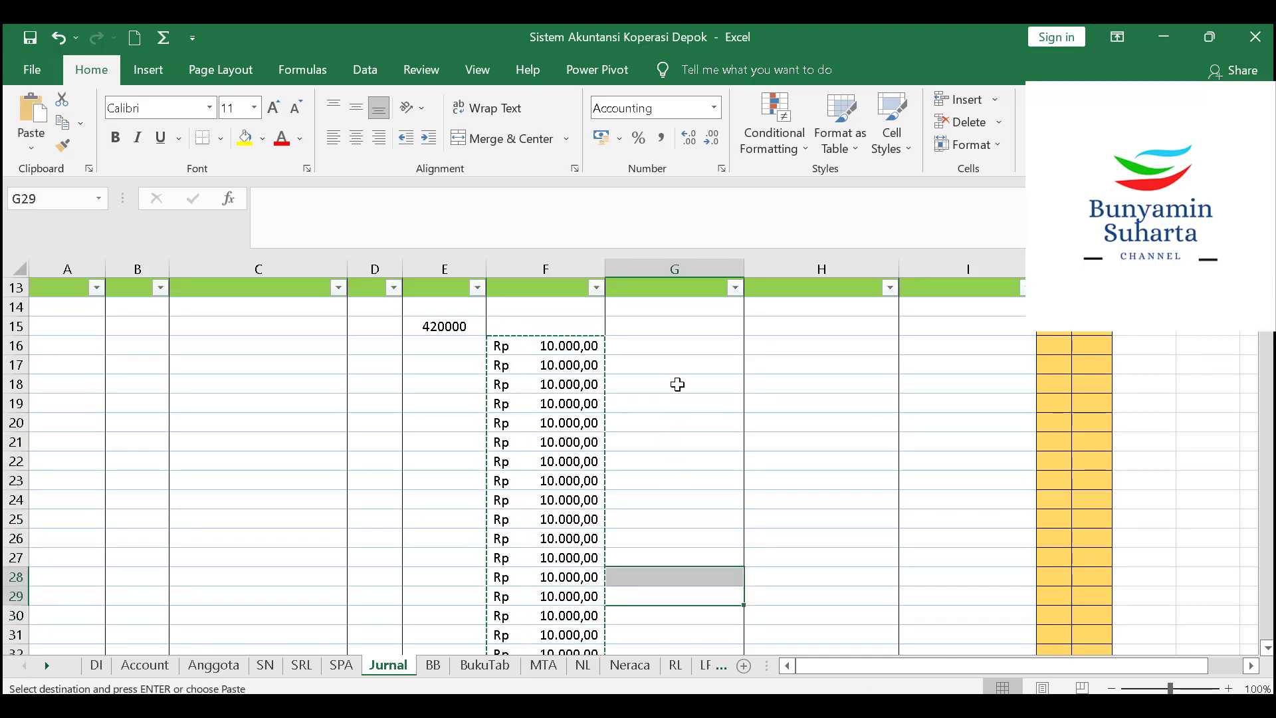
pyautogui.click(676, 343)
pyautogui.rightClick(675, 343)
pyautogui.click(753, 330)
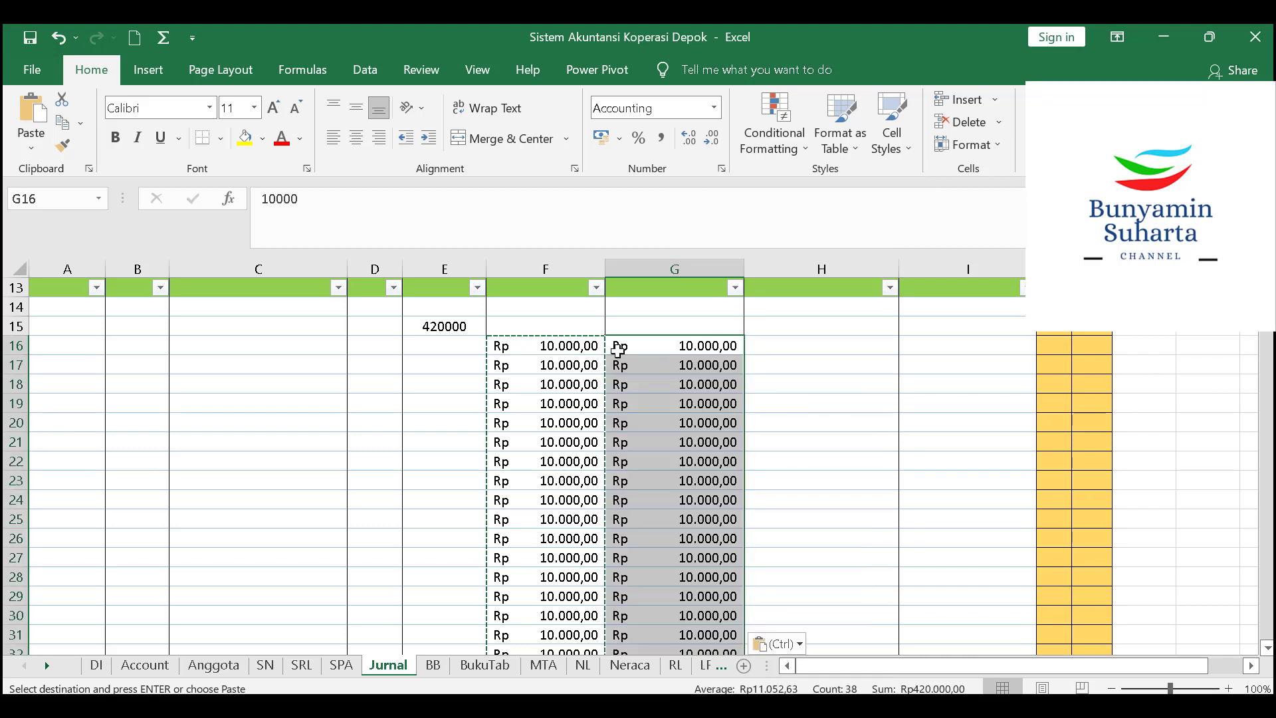
# Enter 420000 as the total debit amount in F15
pyautogui.click(576, 347)
pyautogui.click(571, 324)
pyautogui.write('4')
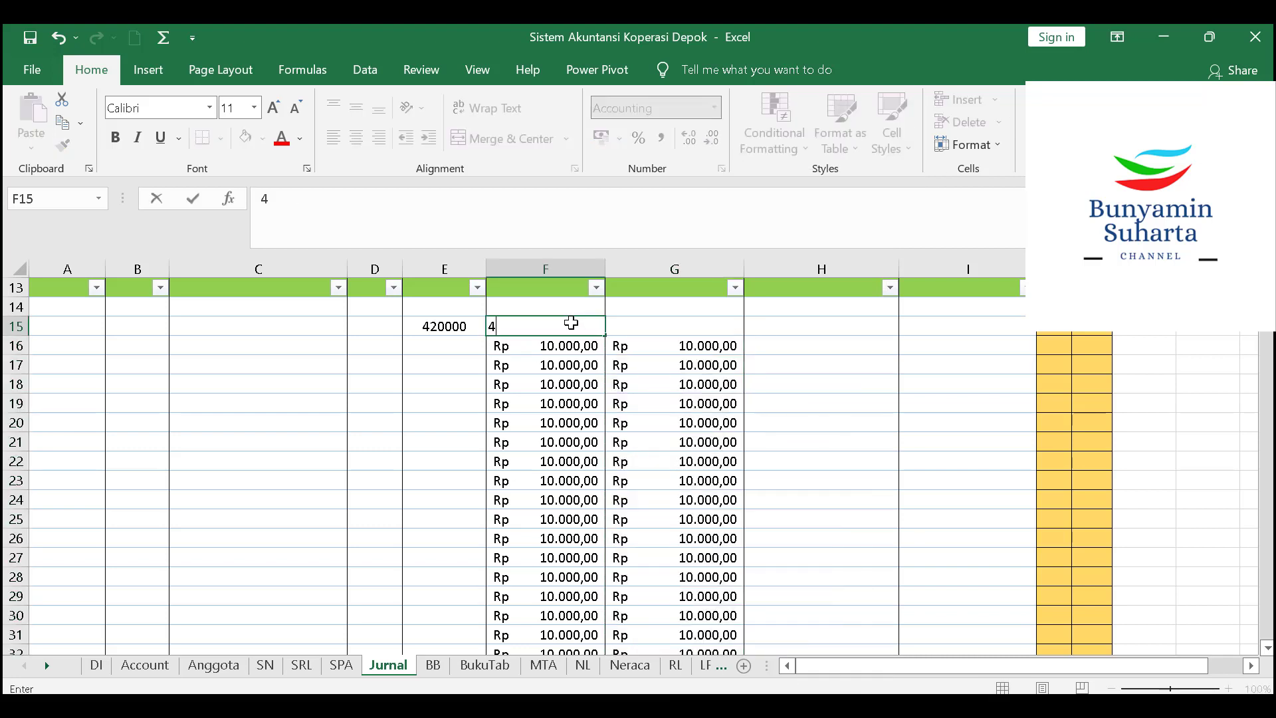
pyautogui.write('20000')
pyautogui.press('Return')
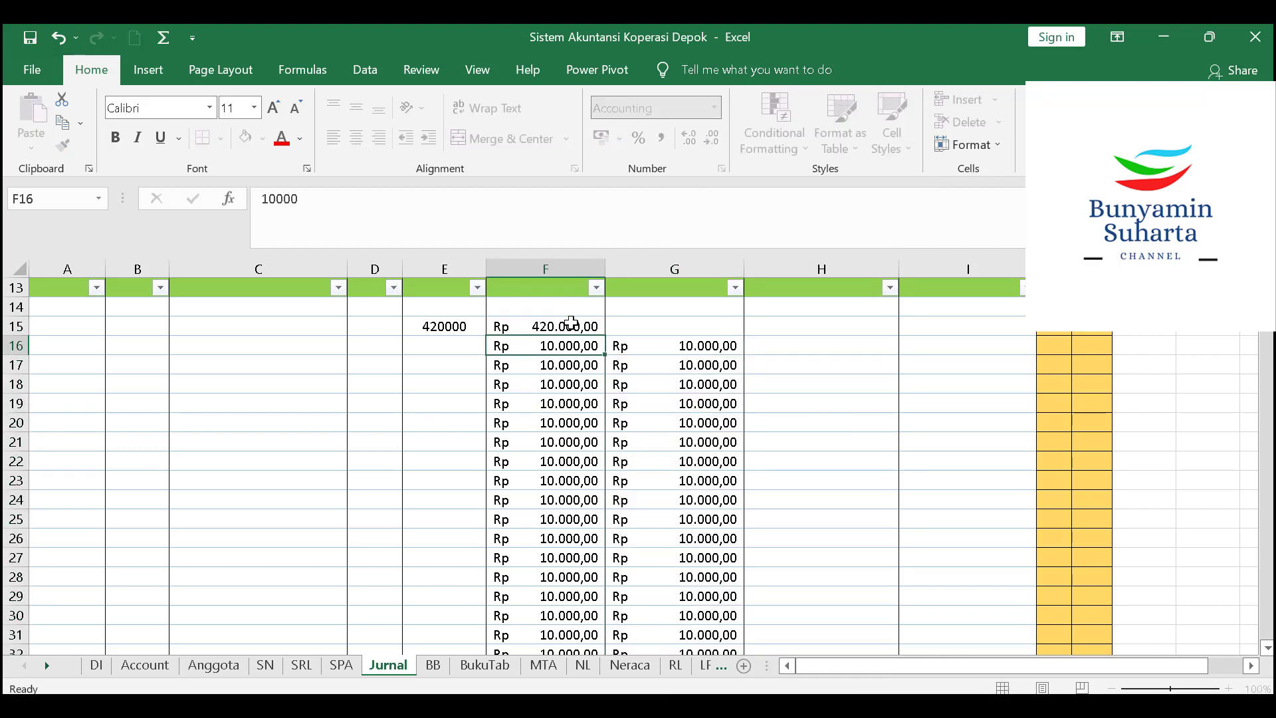
# Clear the individual debit amounts in F16:F53 and the 420000 note in E15
pyautogui.scroll(-6, 556, 460)
pyautogui.scroll(-4, 557, 460)
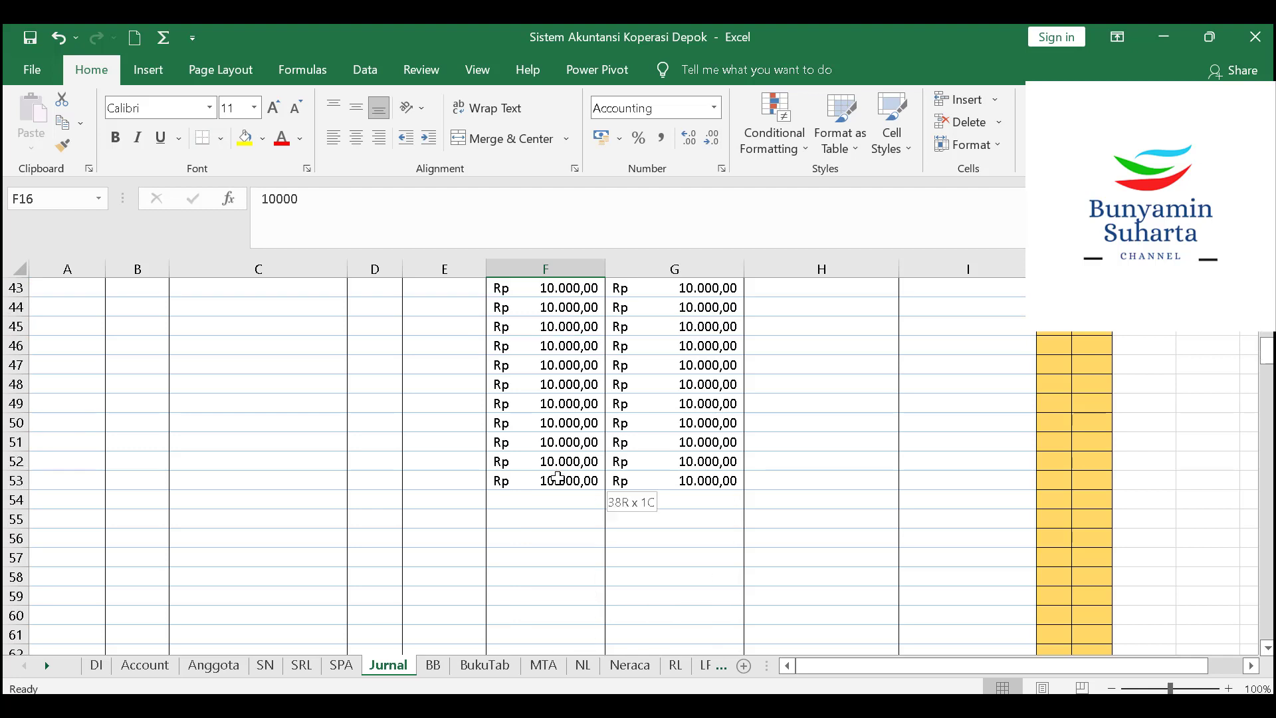
pyautogui.keyDown('shift'); pyautogui.click(558, 479); pyautogui.keyUp('shift')
pyautogui.press('Delete')
pyautogui.click(464, 442)
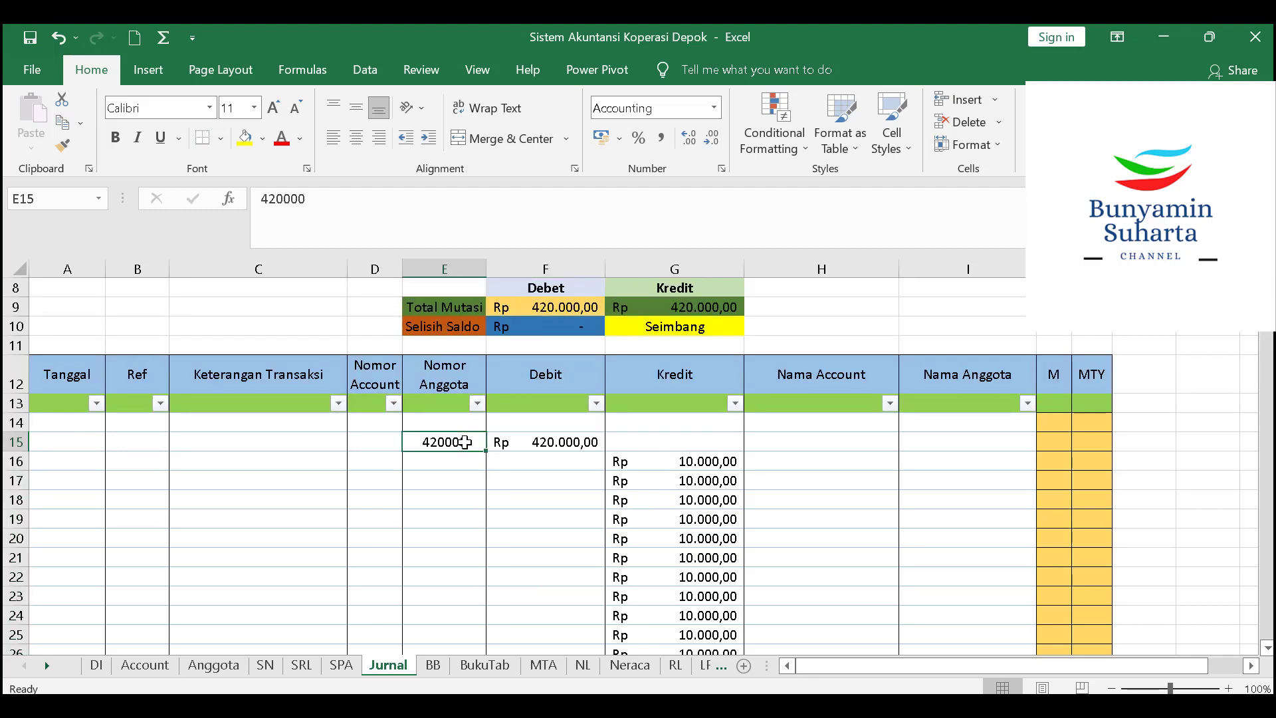
pyautogui.press('Delete')
# Look up the Kas Simpan Pinjam account number on the Neraca sheet and enter 1011 in D15 of the Jurnal sheet
pyautogui.click(384, 442)
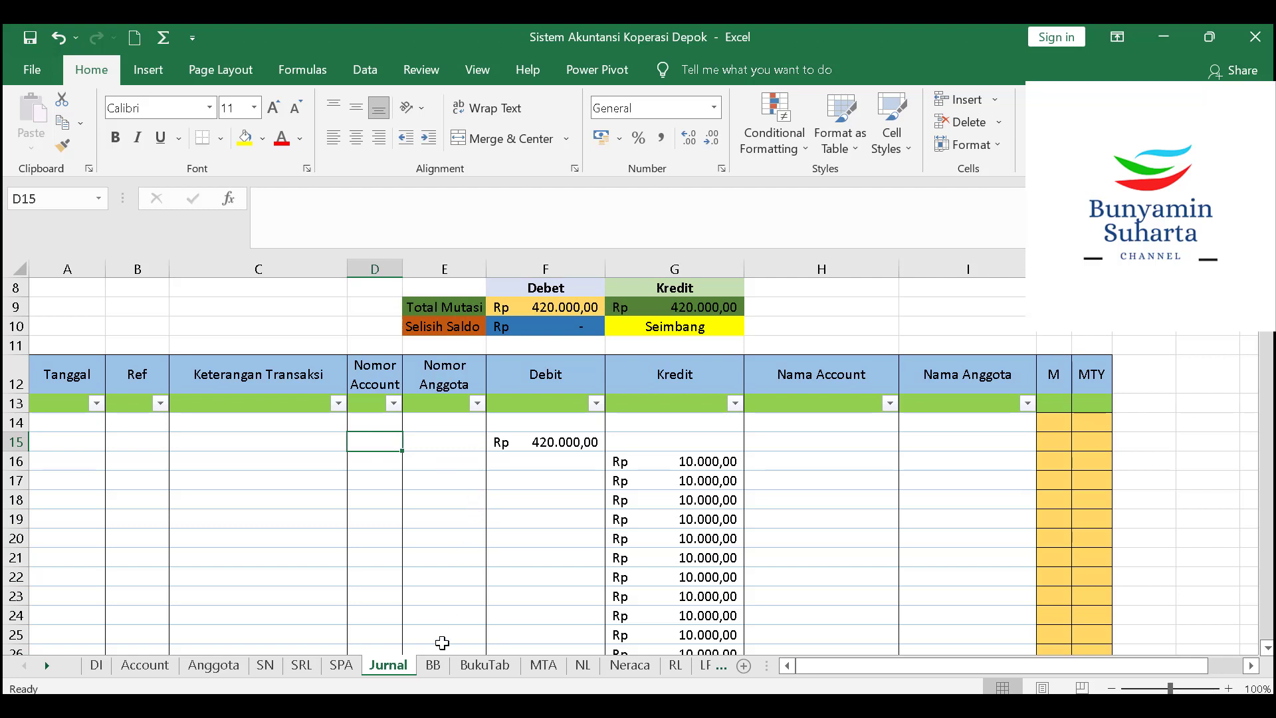
pyautogui.click(621, 672)
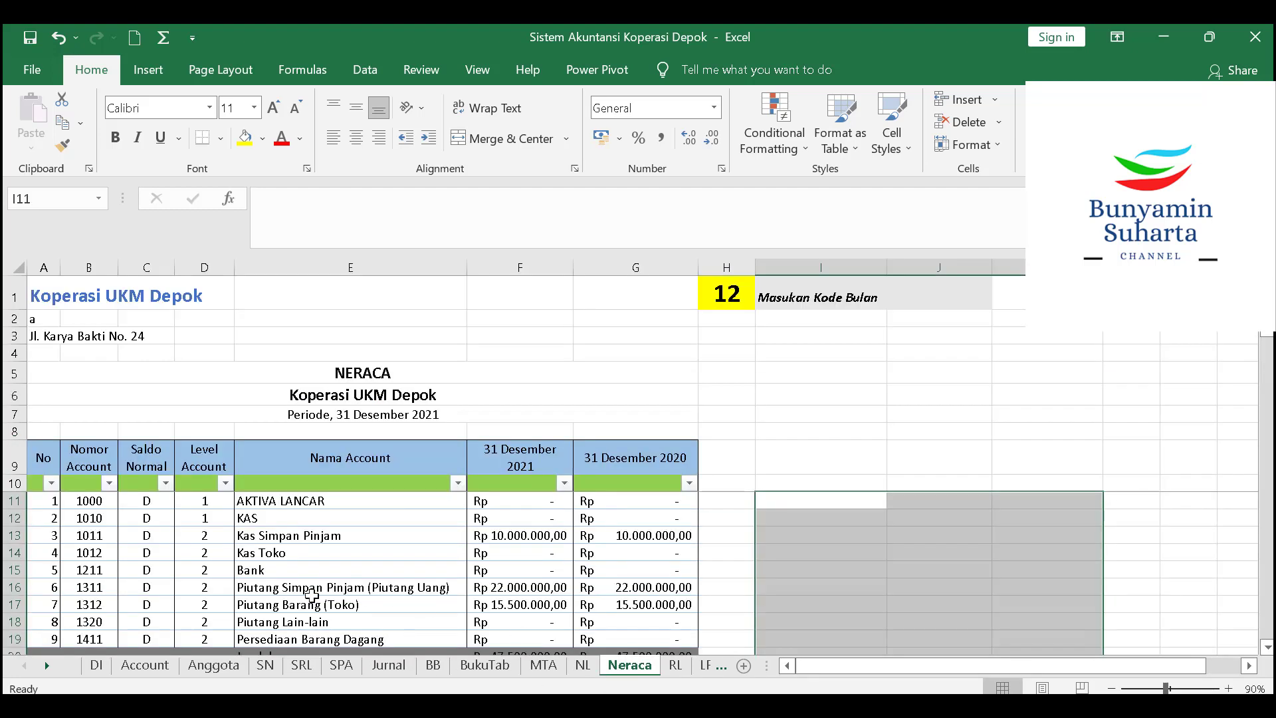
pyautogui.click(93, 534)
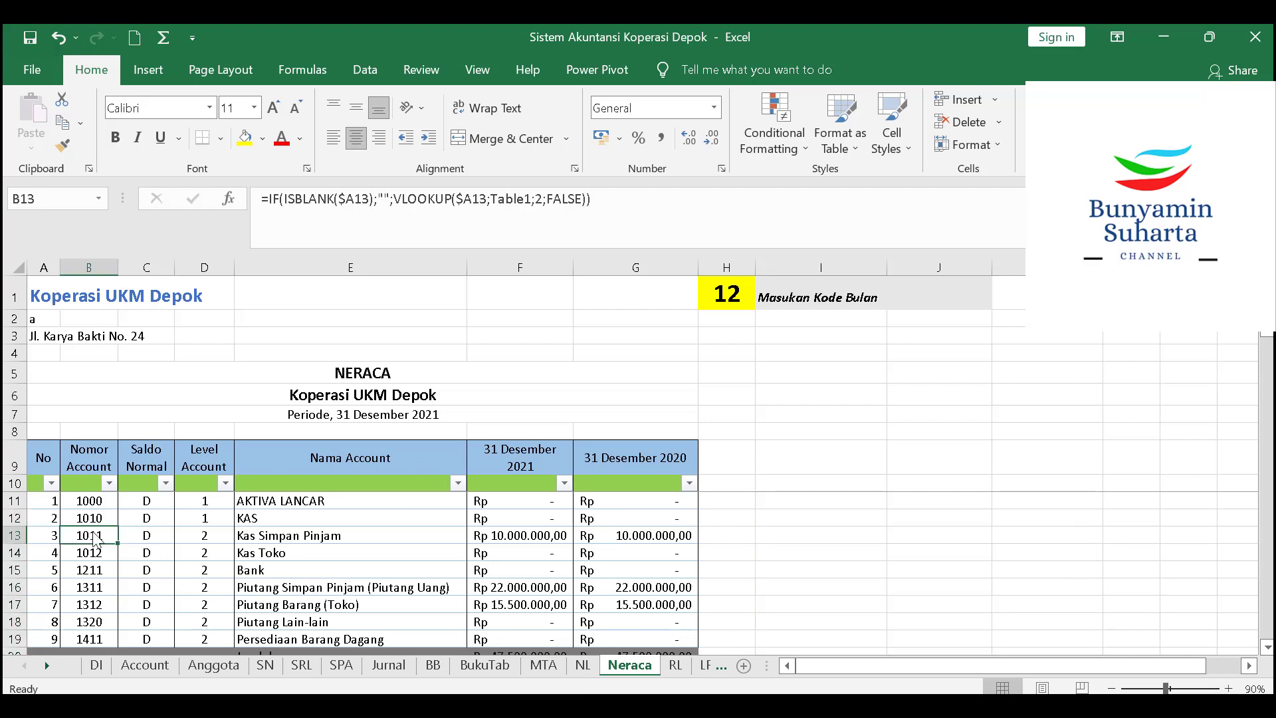
pyautogui.rightClick(92, 533)
pyautogui.click(177, 110)
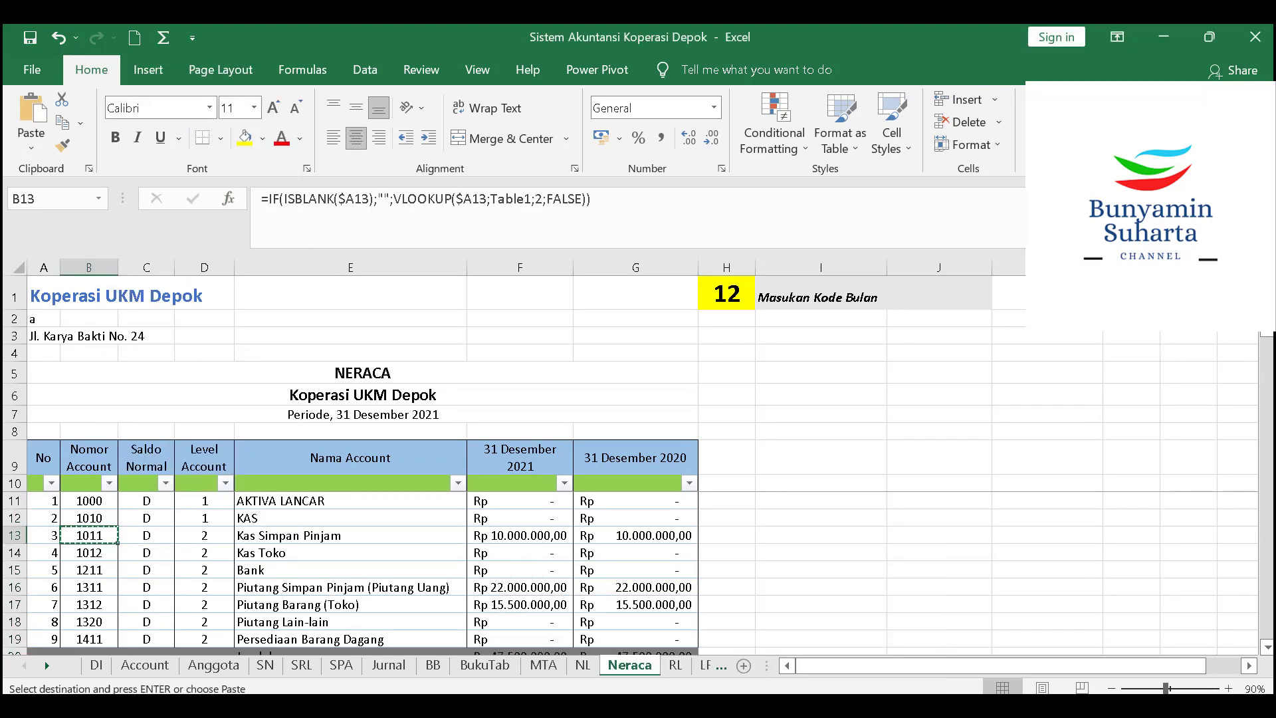
pyautogui.click(386, 665)
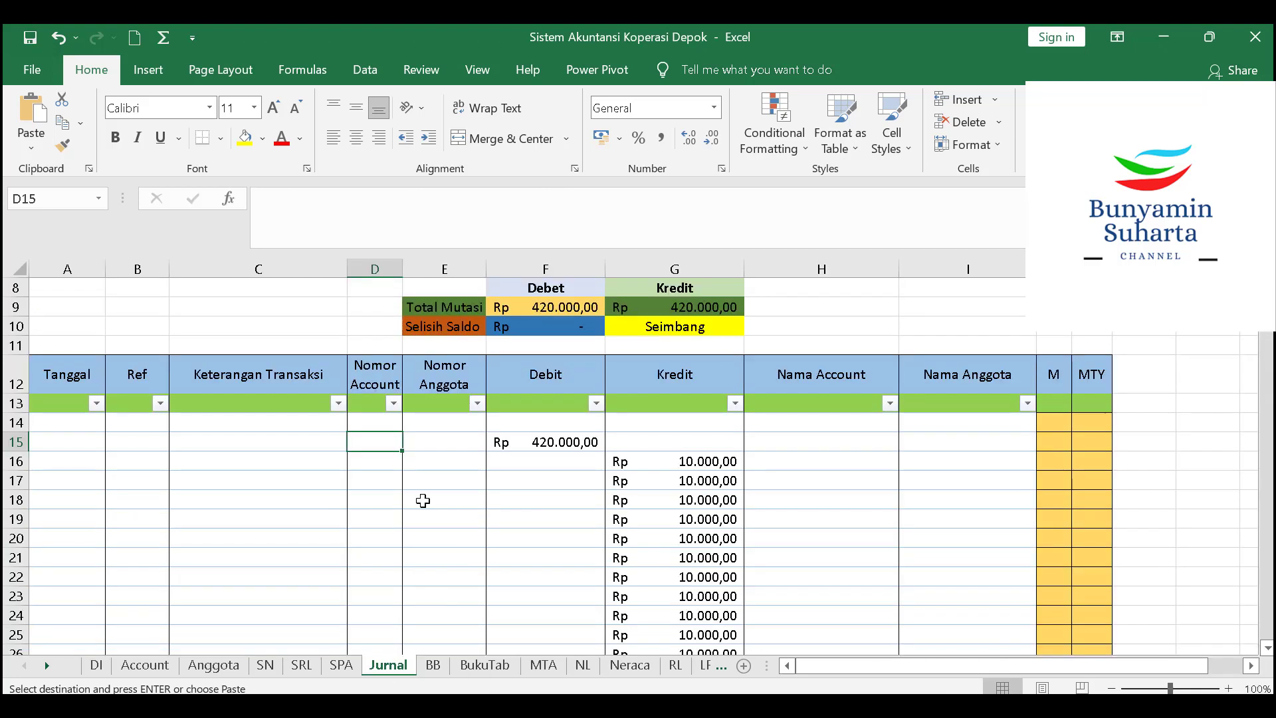
pyautogui.write('1011')
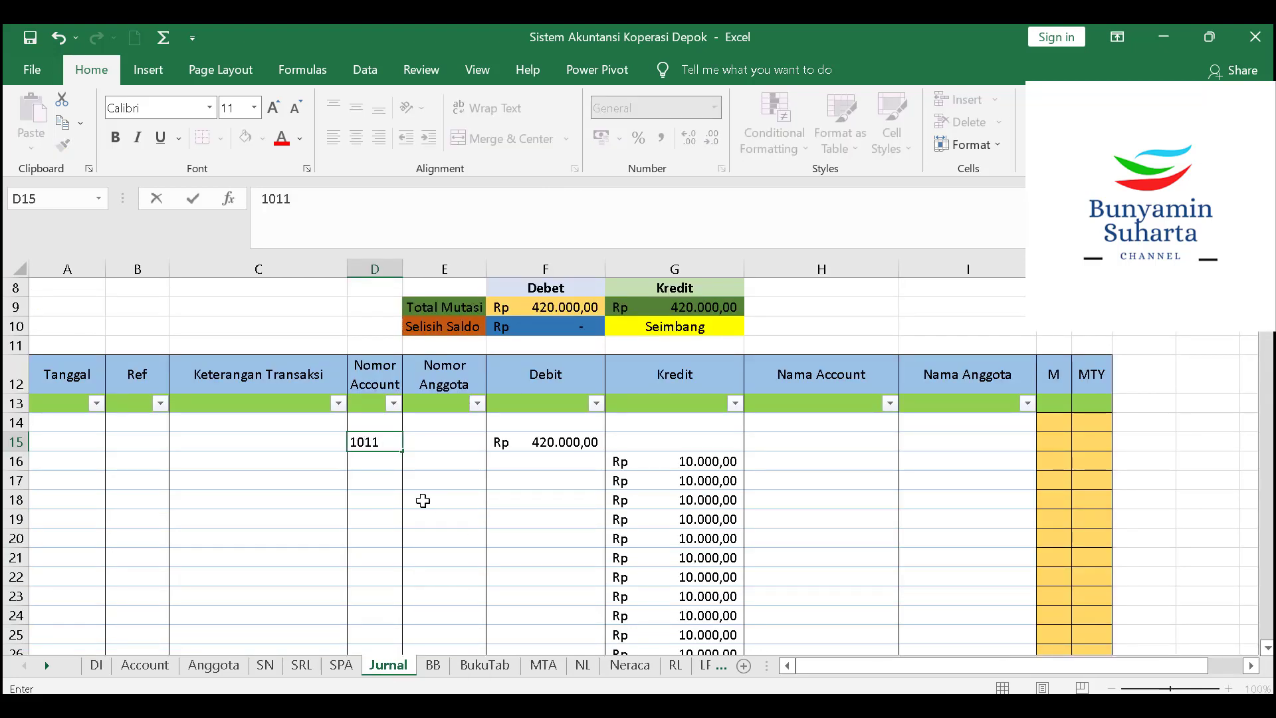
pyautogui.press('Return')
# Enter account number 3020 for Simpanan Wajib in D16 and fill it down through D53
pyautogui.write('3010')
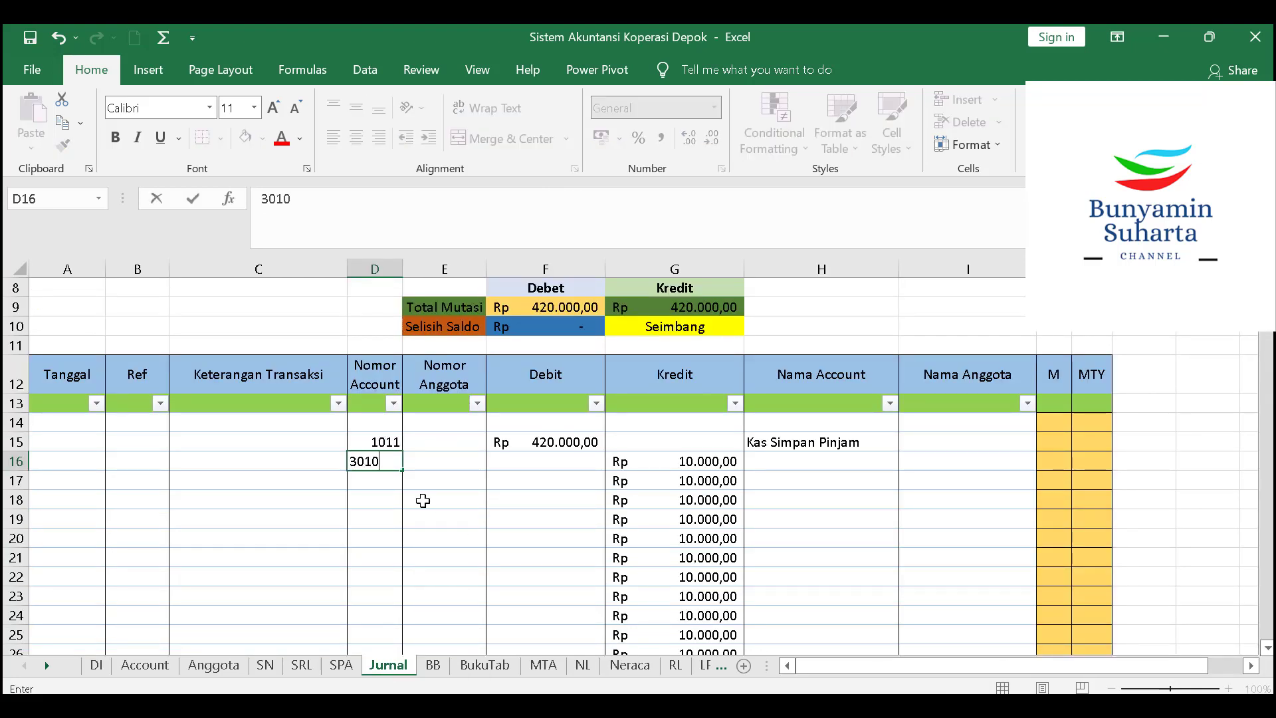
pyautogui.press('Return')
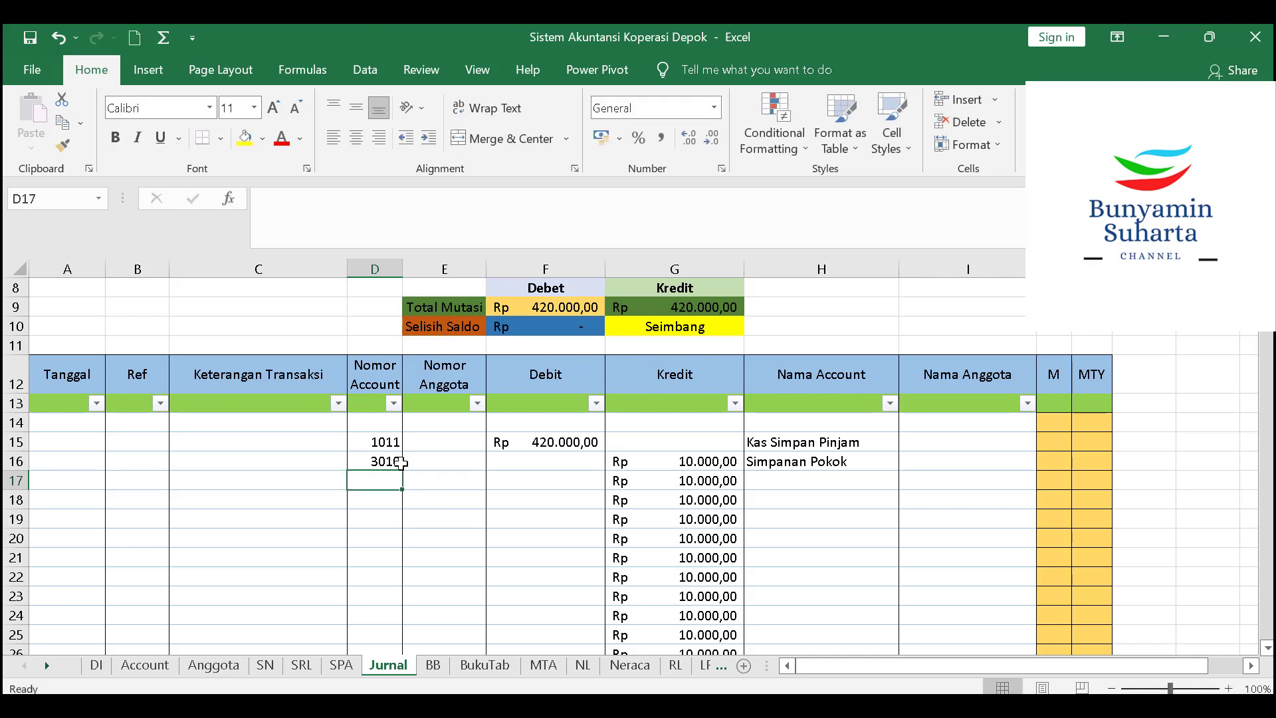
pyautogui.click(400, 462)
pyautogui.write('30')
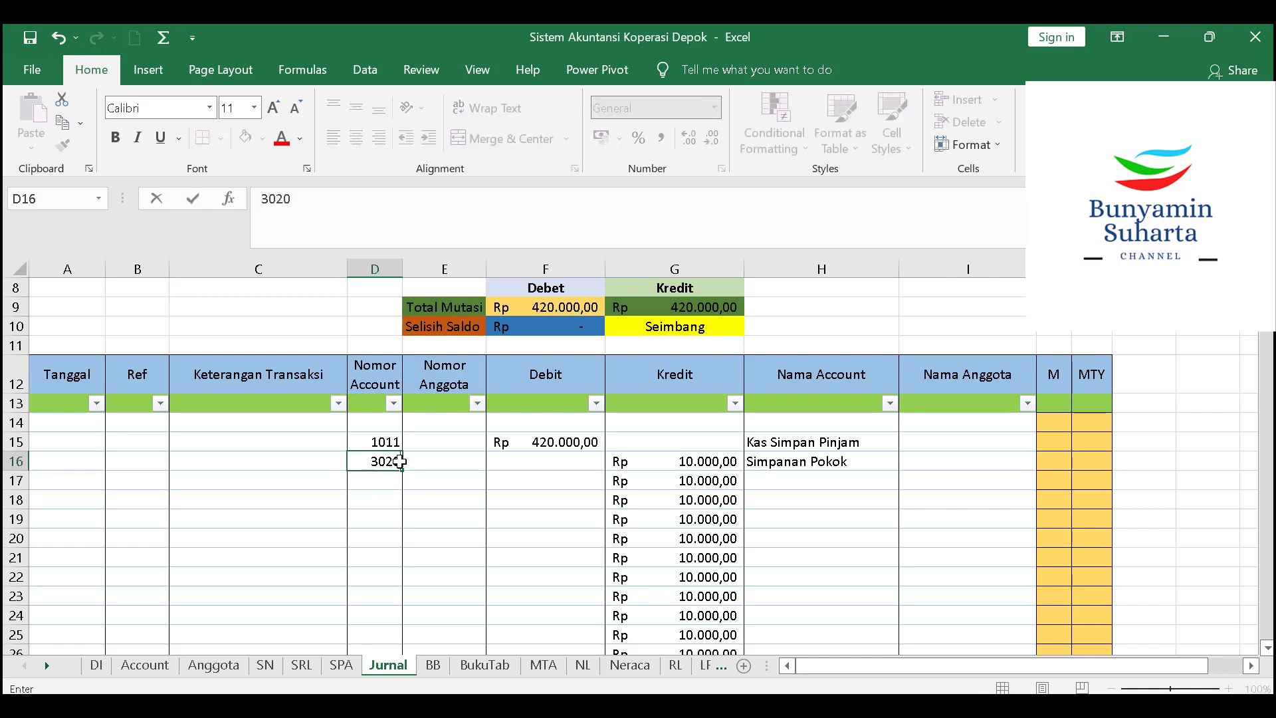
pyautogui.hotkey('ctrl', 'Return')
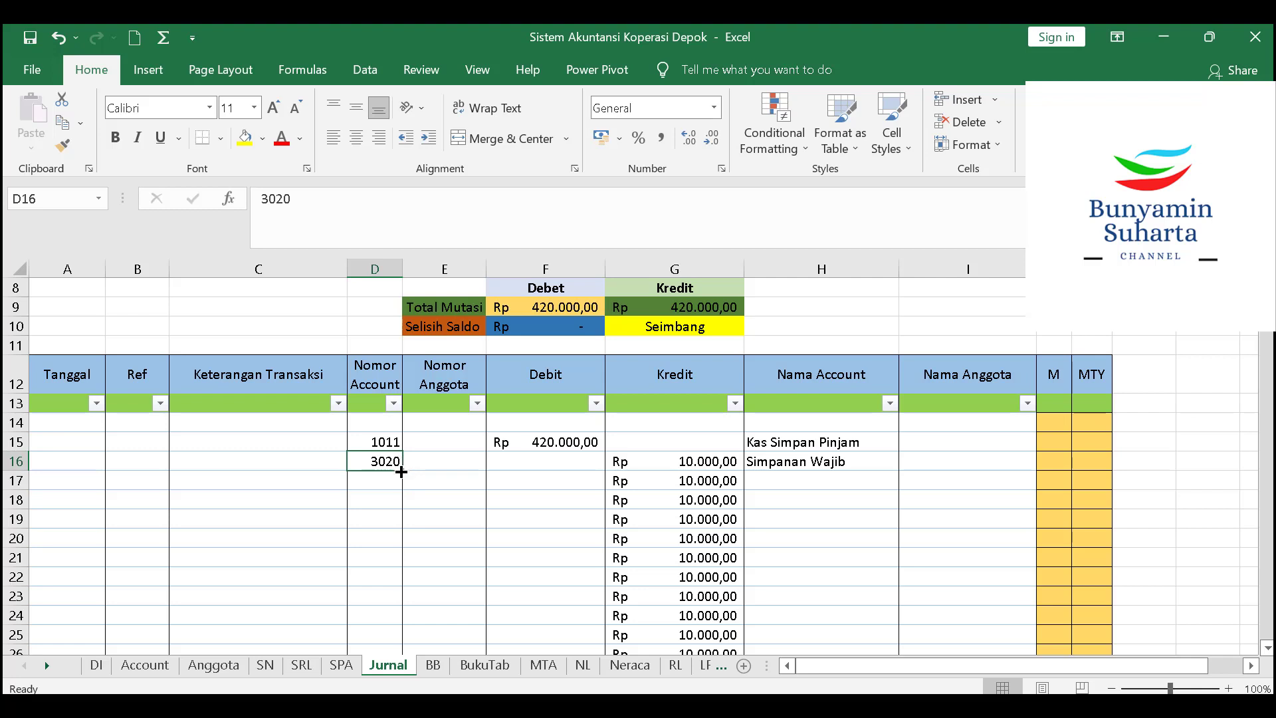
pyautogui.moveTo(401, 468)
pyautogui.mouseDown()
pyautogui.moveTo(387, 693)
pyautogui.moveTo(402, 477)
pyautogui.mouseUp()
pyautogui.scroll(5, 496, 461)
pyautogui.scroll(7, 496, 461)
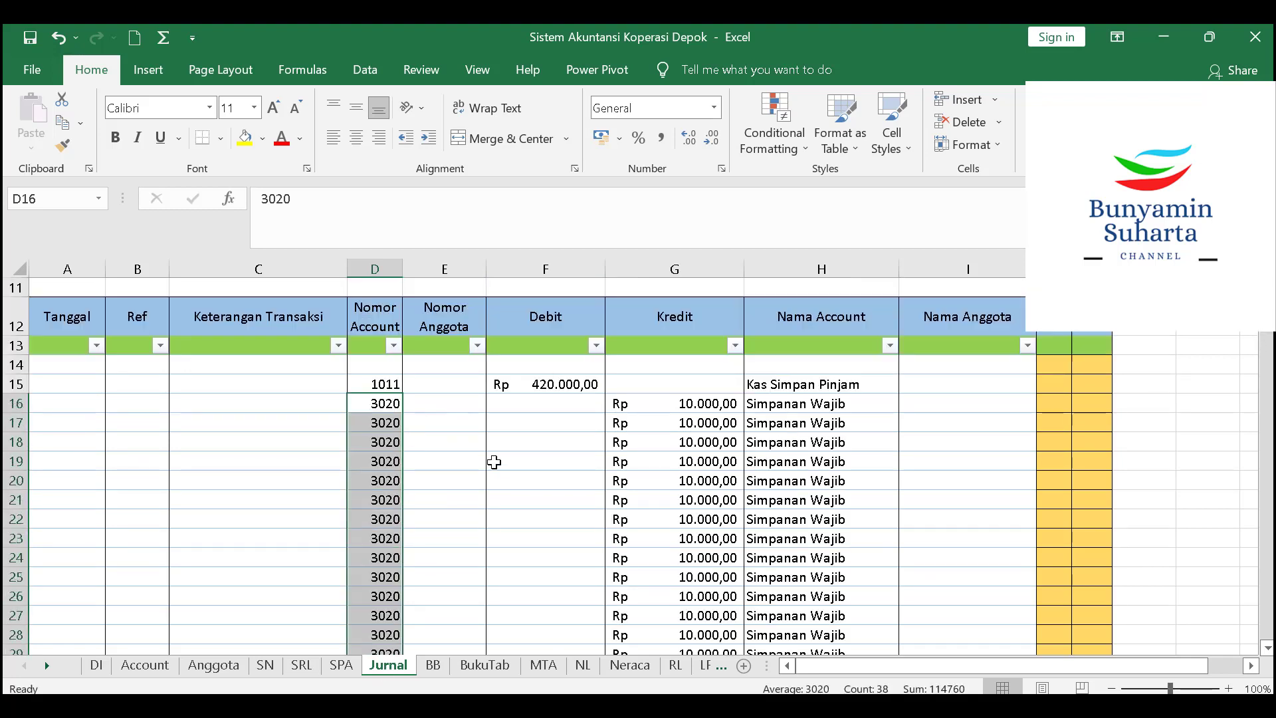
# Enter the description "Setoran Simpanan Wajib Bulan April" in C15 and fill it down the Keterangan Transaksi column
pyautogui.click(268, 442)
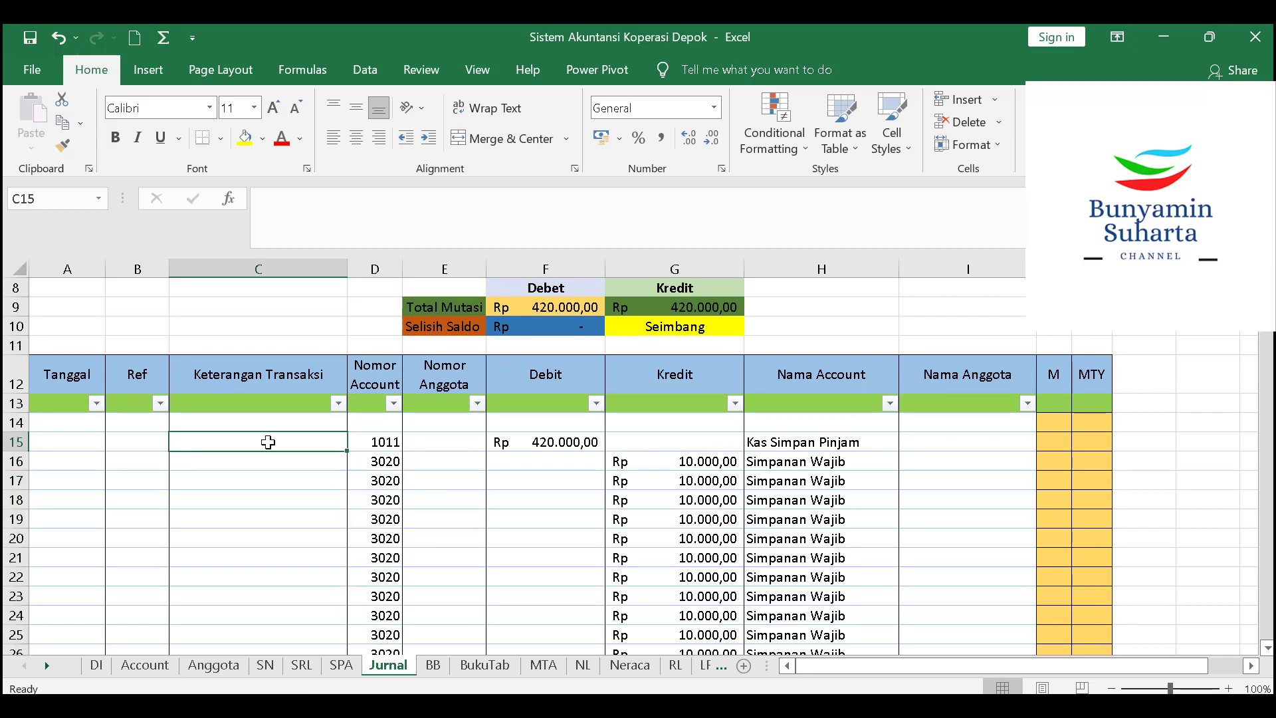
pyautogui.write('s')
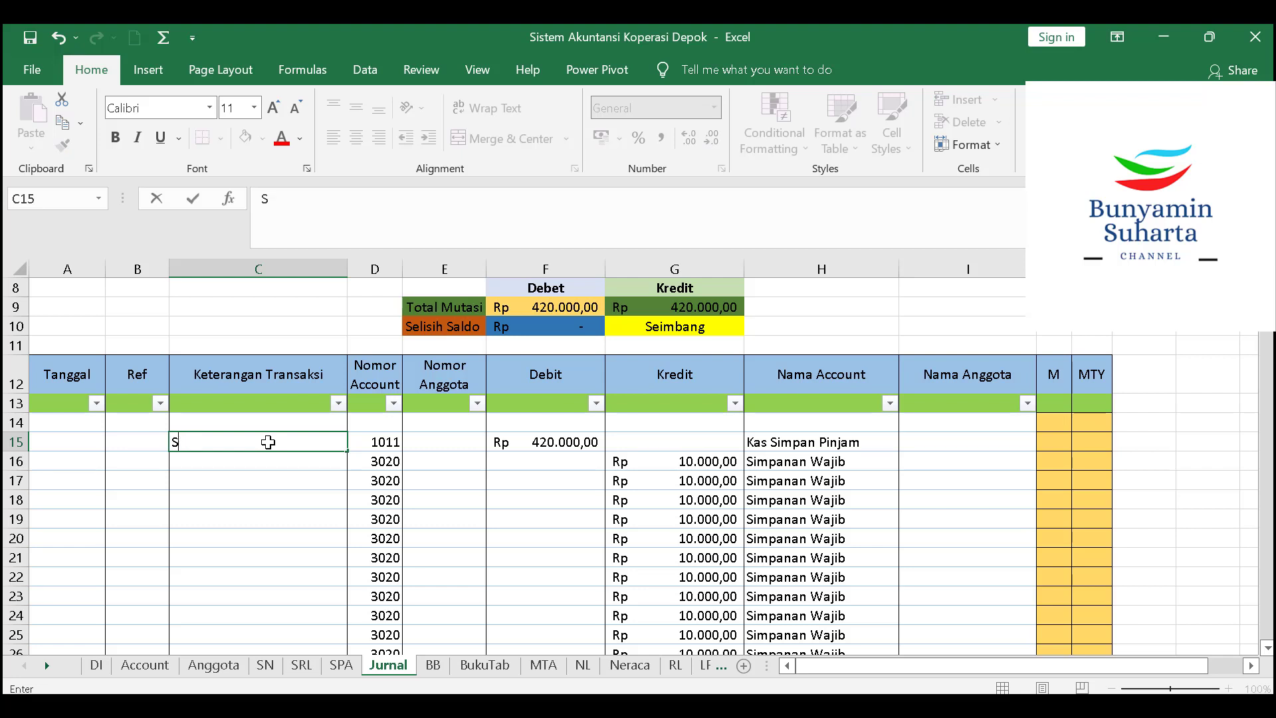
pyautogui.write('etoran Simpanan')
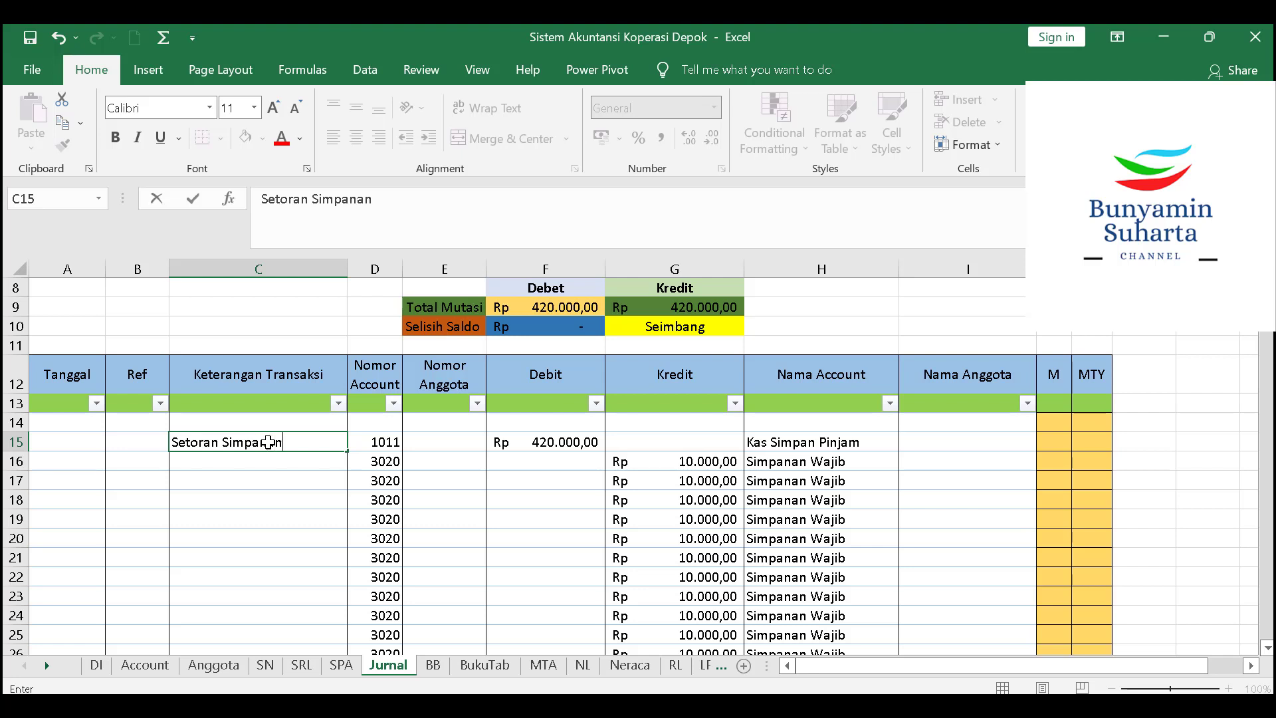
pyautogui.write(' Wajib Bulan ')
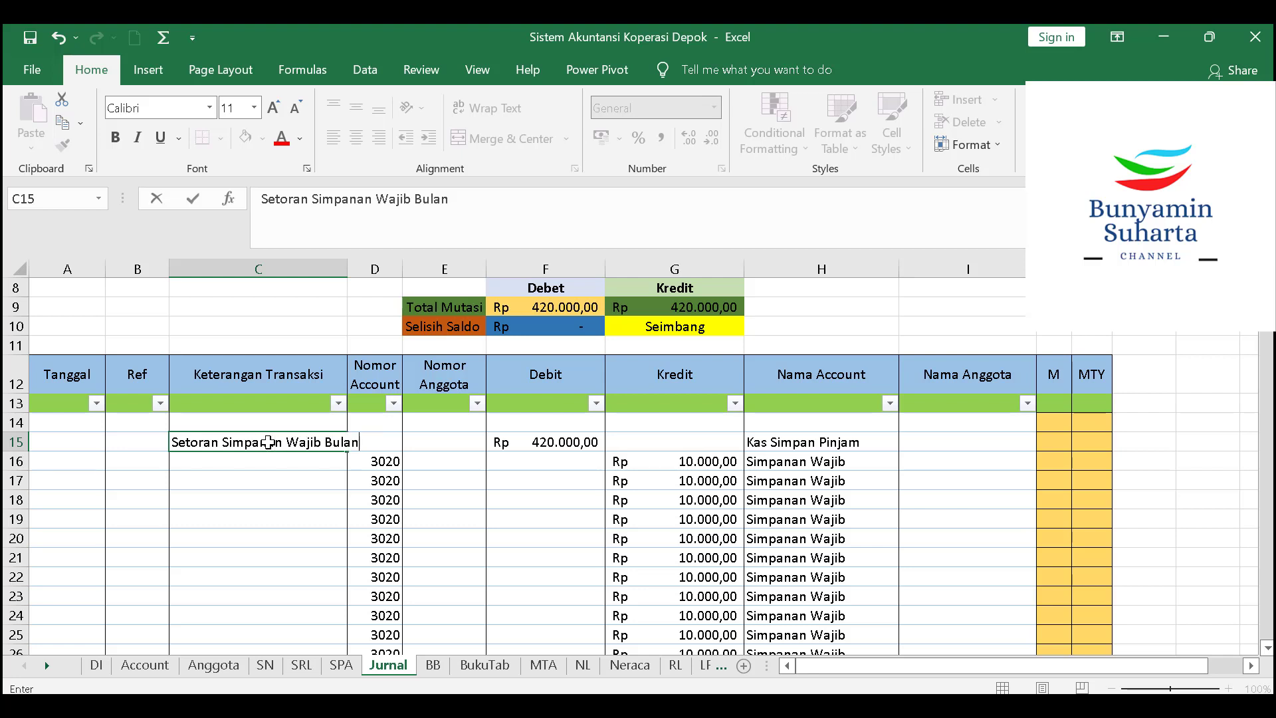
pyautogui.write('April')
pyautogui.press('Return')
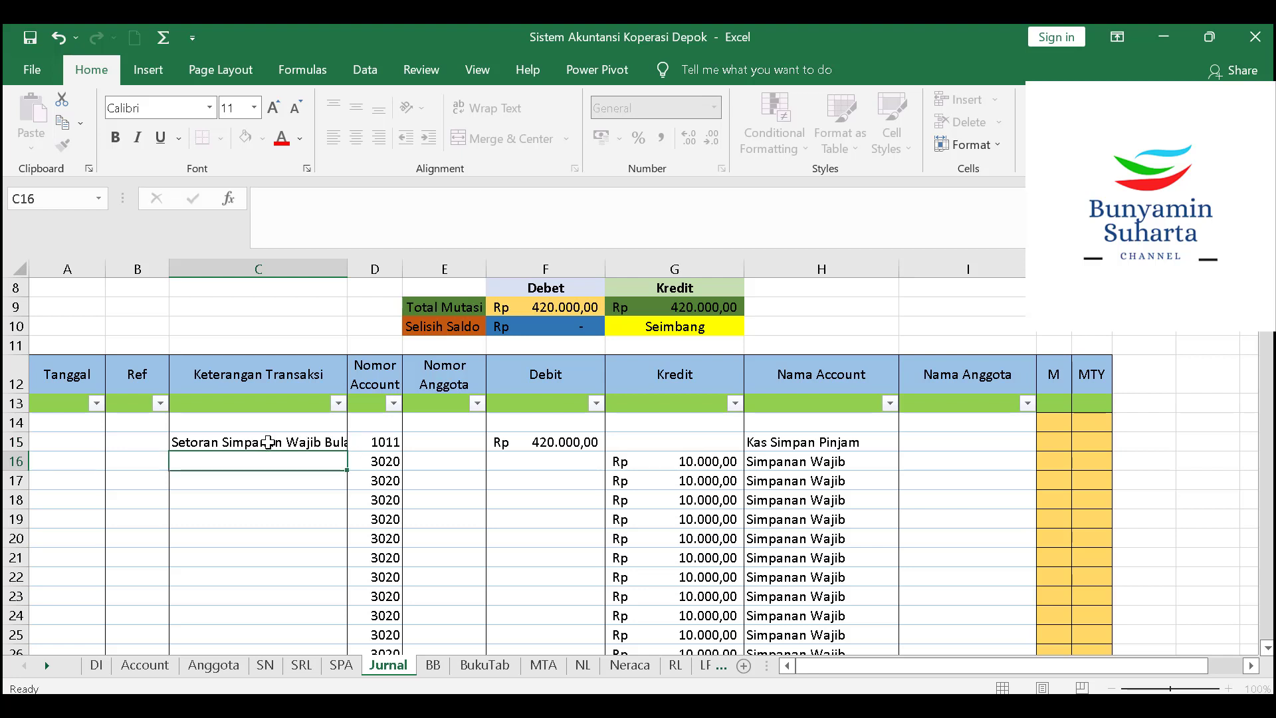
pyautogui.click(268, 442)
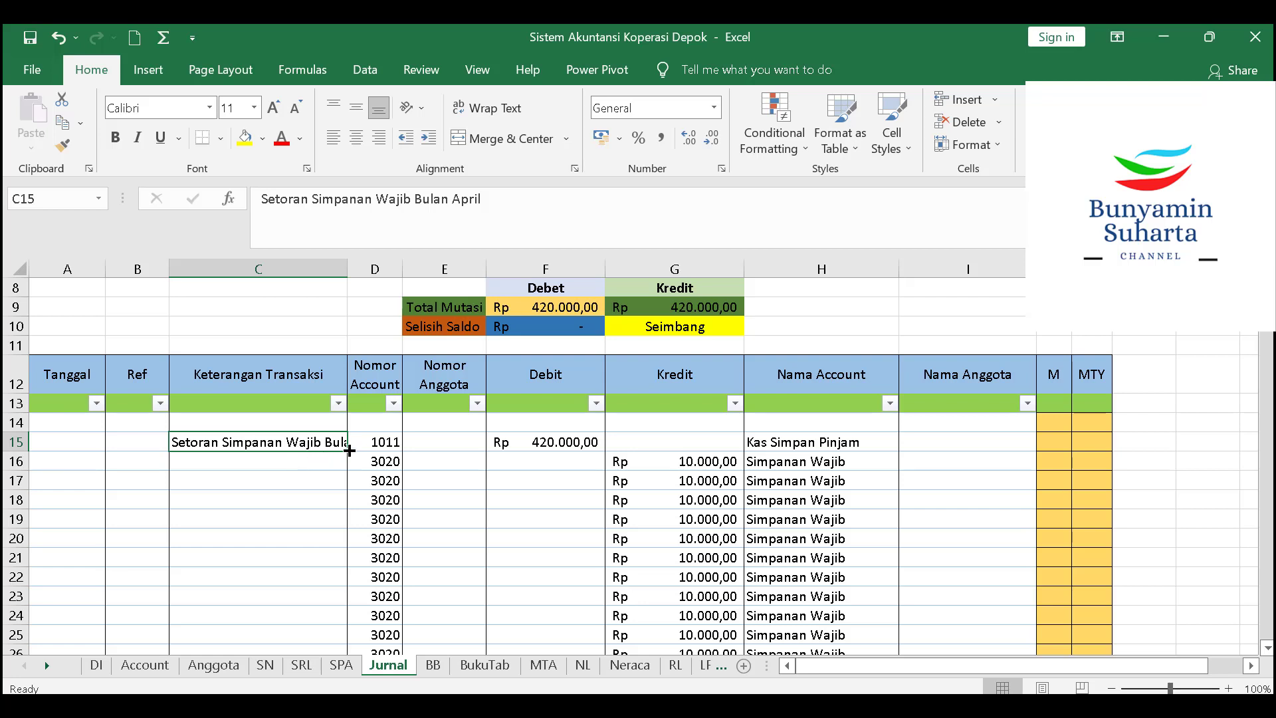
pyautogui.moveTo(349, 450); pyautogui.dragTo(343, 621)
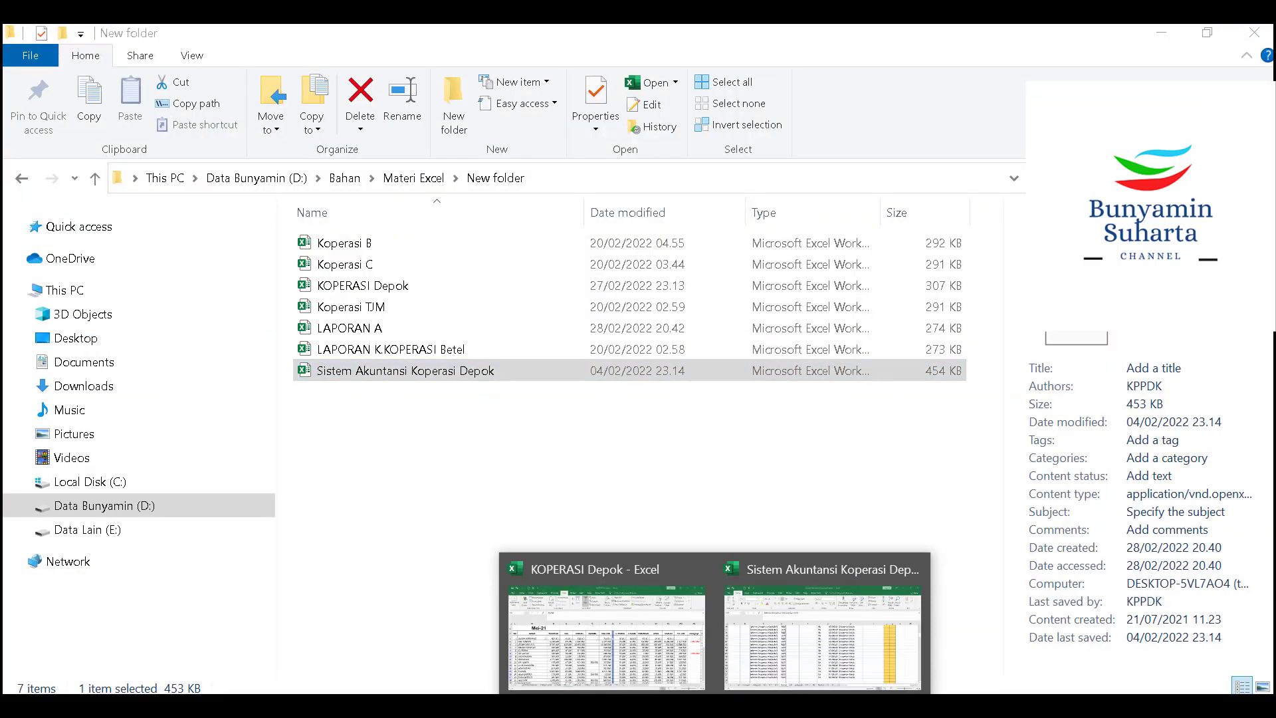
# In the KOPERASI Depok workbook, copy the filtered member numbers in the NO column of the MEI 21 sheet, L3:L43
pyautogui.click(632, 665)
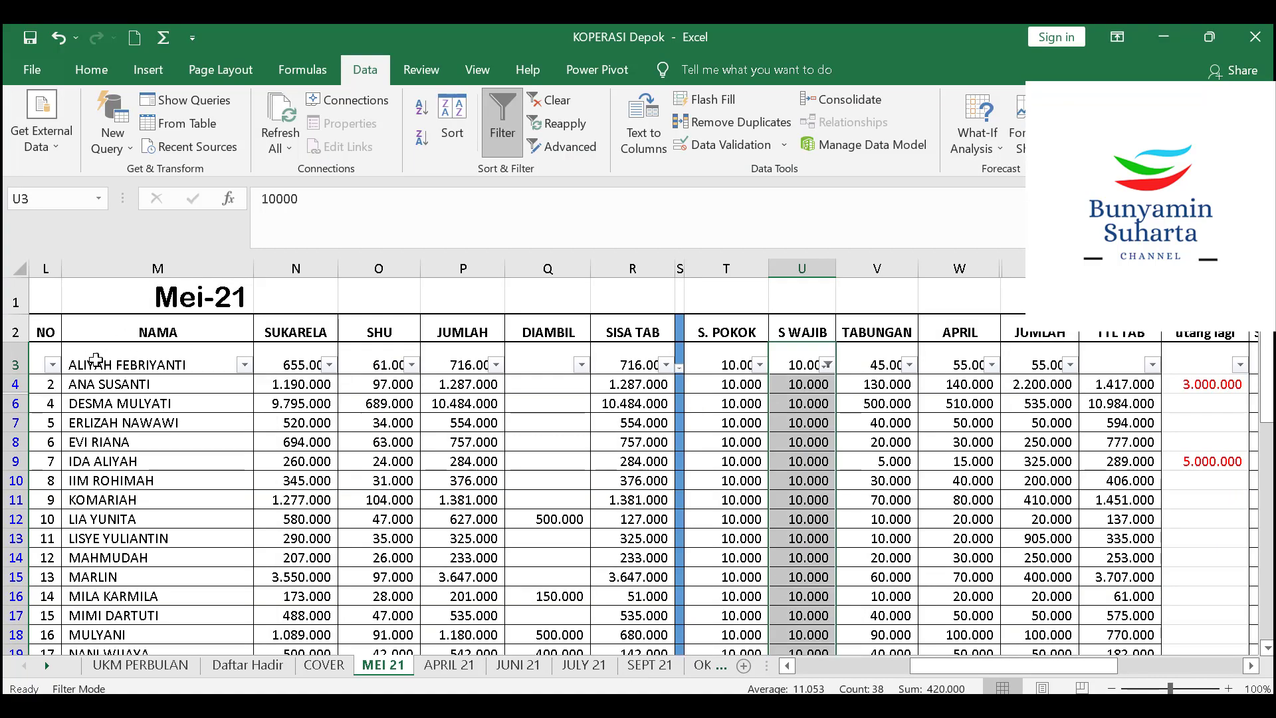
pyautogui.click(33, 366)
pyautogui.scroll(-7, 34, 367)
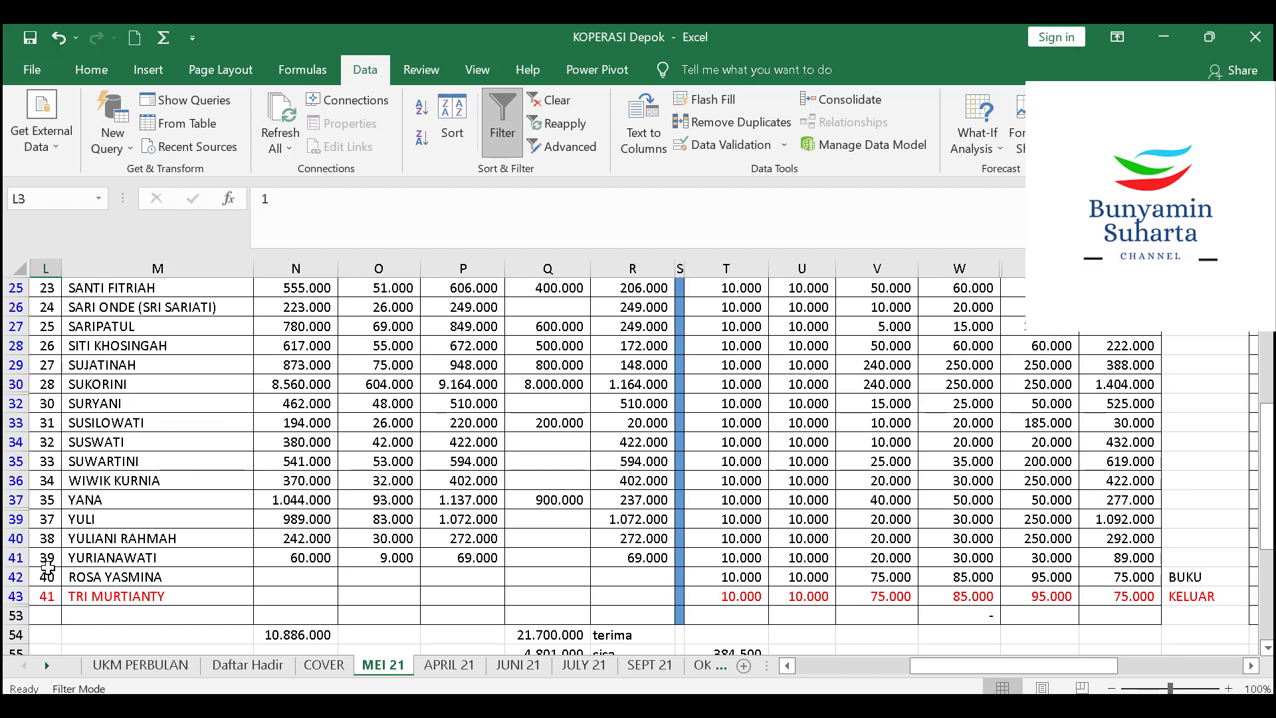
pyautogui.keyDown('shift'); pyautogui.click(47, 596); pyautogui.keyUp('shift')
pyautogui.rightClick(48, 598)
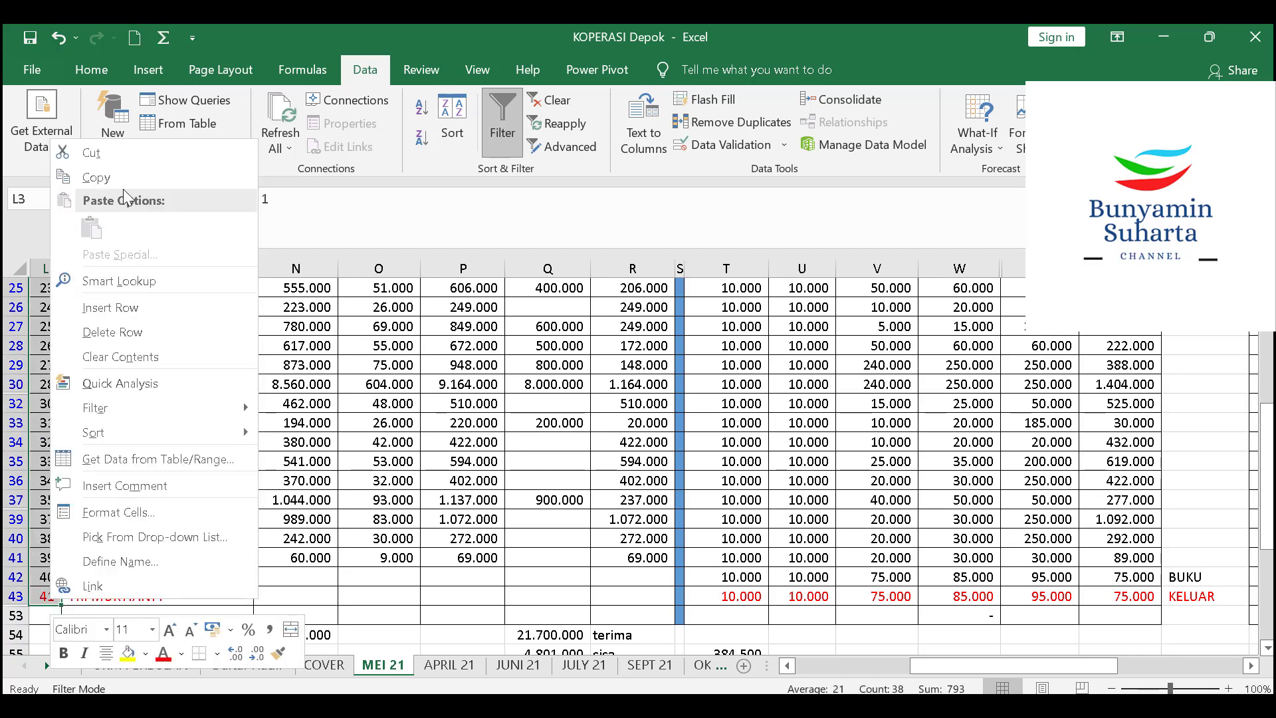
pyautogui.click(100, 177)
pyautogui.scroll(7, 197, 269)
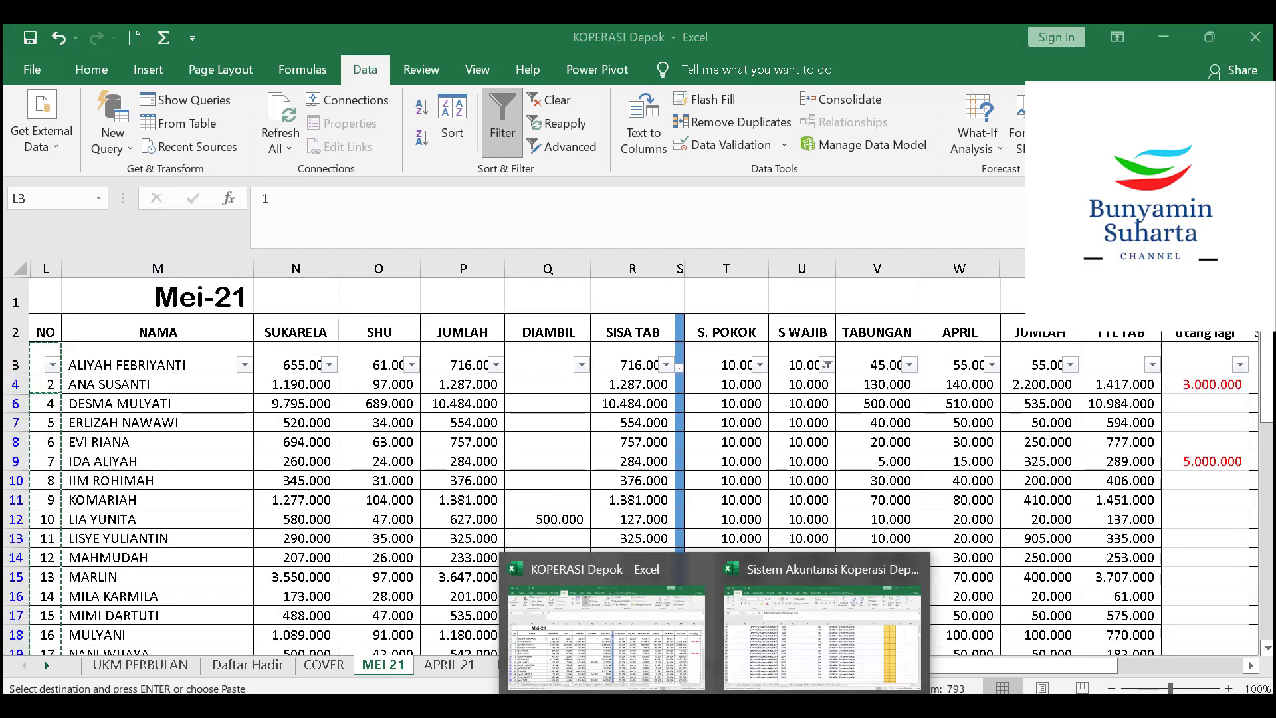
# Switch to the Sistem Akuntansi Koperasi Depok workbook and paste the copied member numbers as values from E16 of the Jurnal sheet
pyautogui.click(783, 670)
pyautogui.scroll(10, 438, 564)
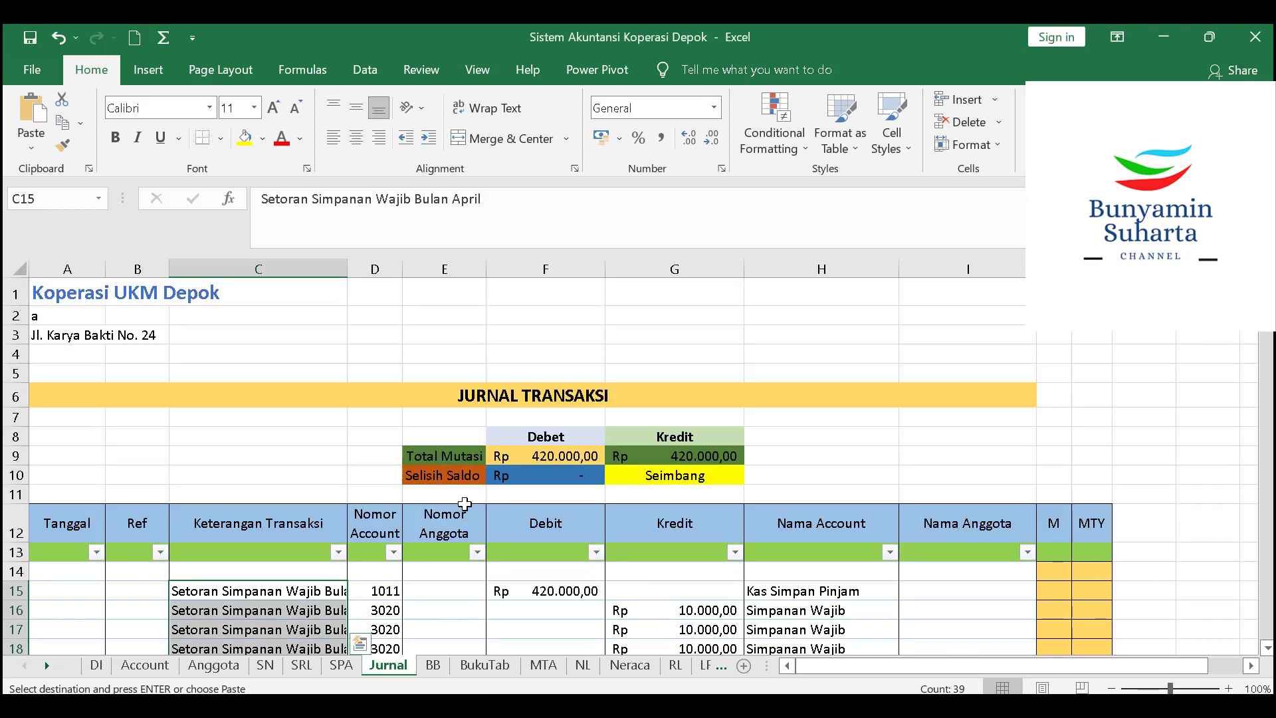
pyautogui.scroll(-2, 457, 518)
pyautogui.rightClick(447, 480)
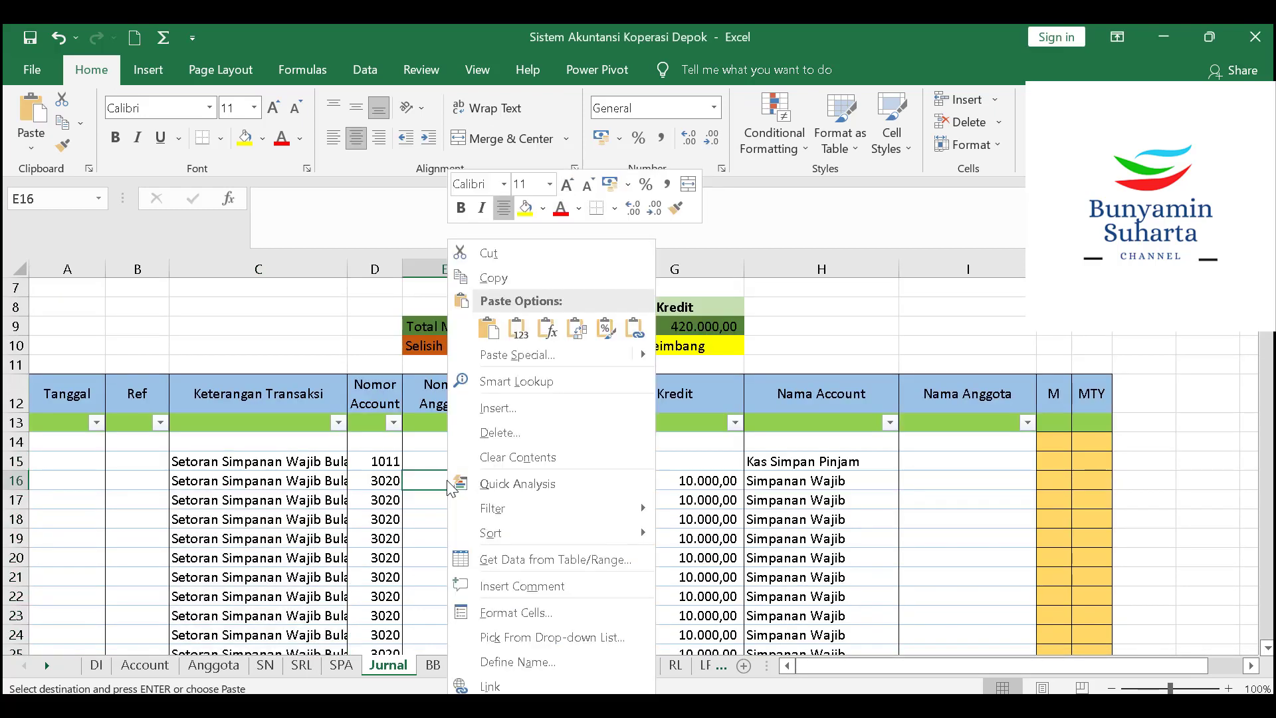
pyautogui.click(517, 330)
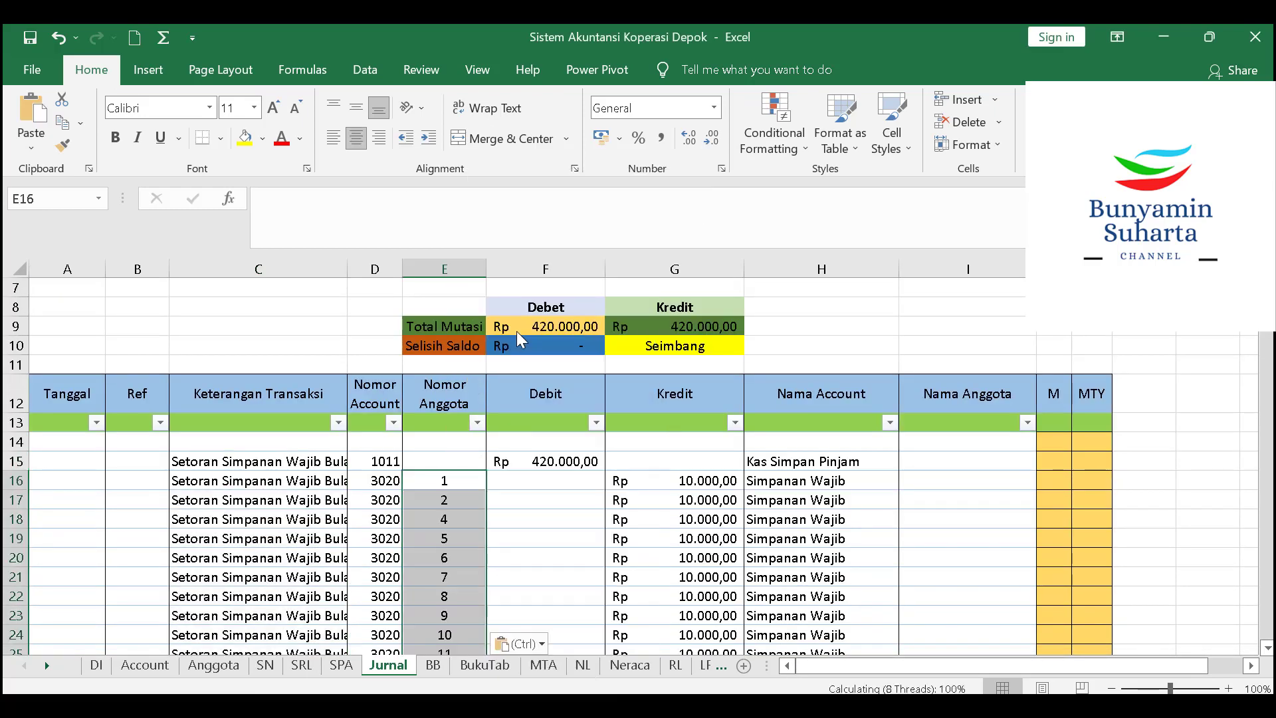
# Enter the date 03/04/2021 in A15 and copy it down the Tanggal column through A53
pyautogui.click(91, 465)
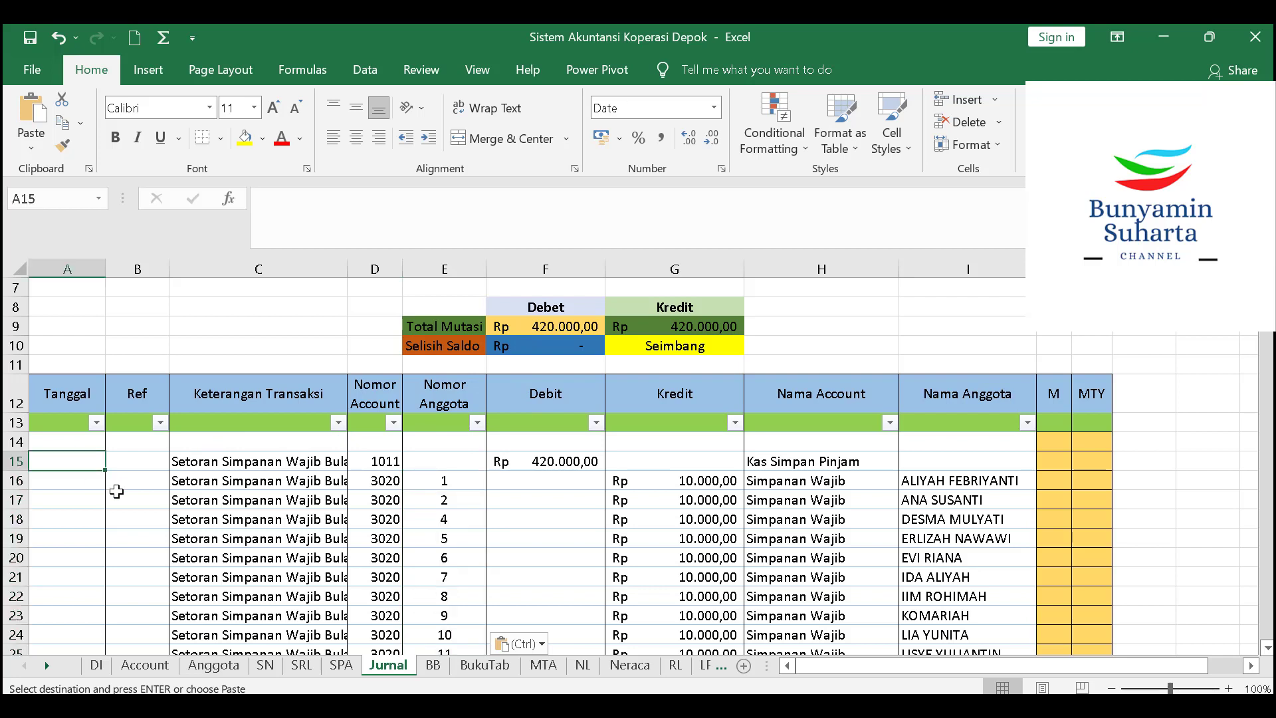
pyautogui.press('Escape')
pyautogui.write('3/')
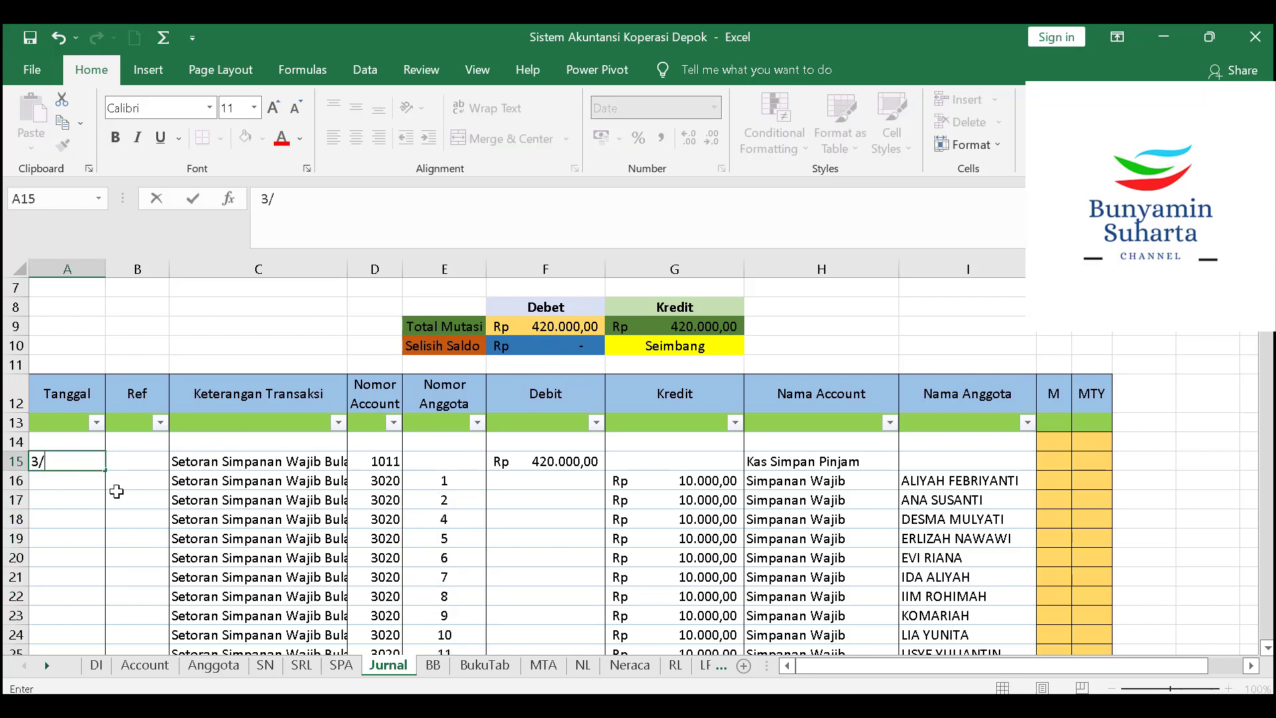
pyautogui.write('4/2021')
pyautogui.press('Return')
pyautogui.click(80, 465)
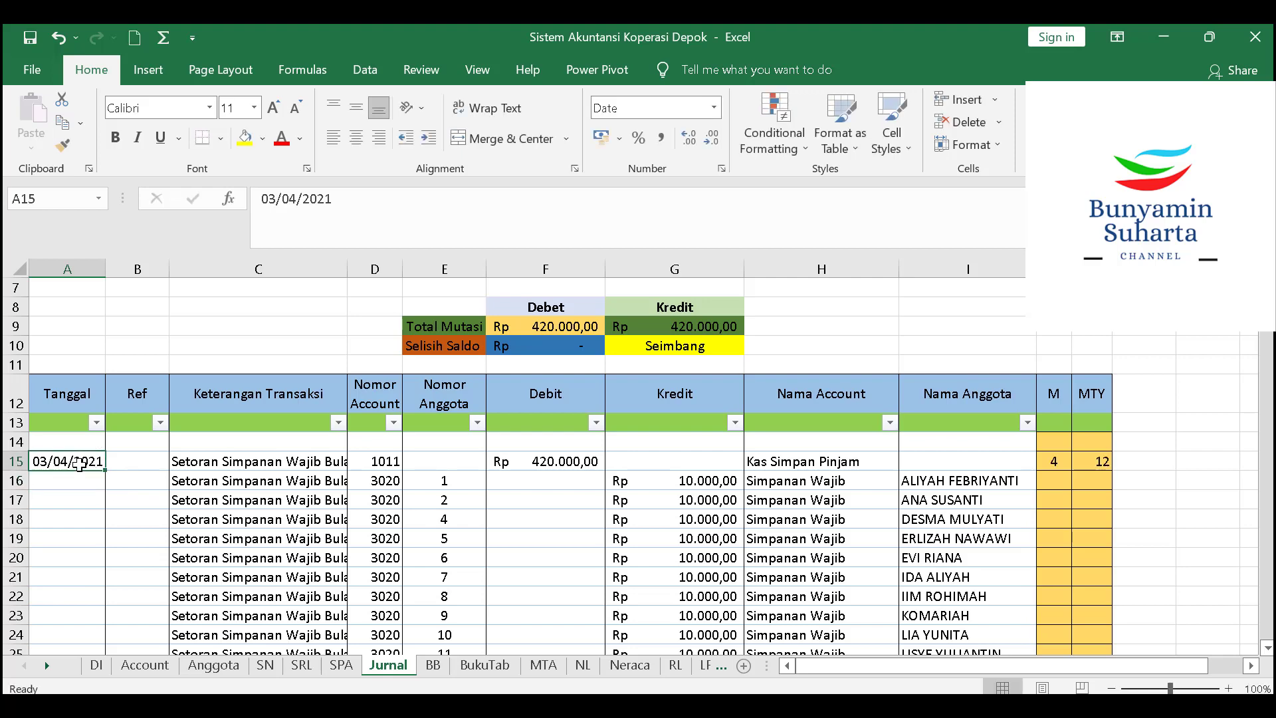
pyautogui.hotkey('ctrl', 'c')
pyautogui.scroll(-11, 100, 532)
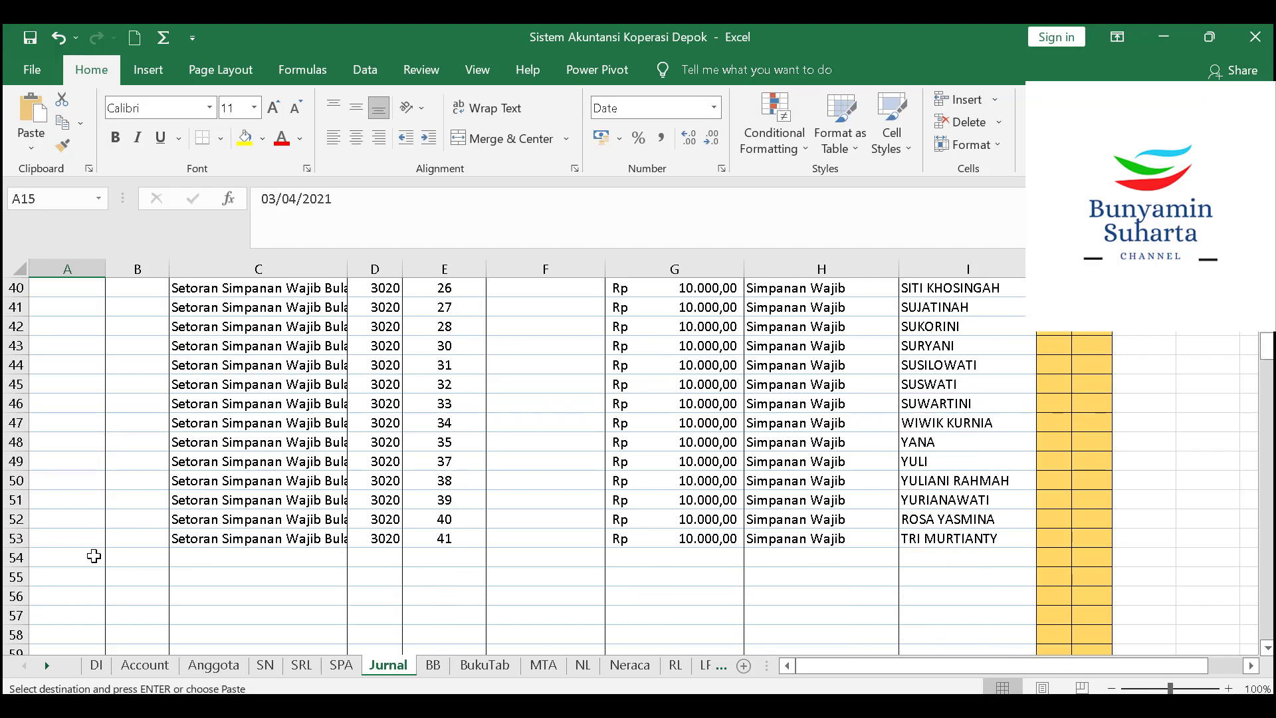
pyautogui.keyDown('shift'); pyautogui.click(92, 555); pyautogui.keyUp('shift')
pyautogui.hotkey('ctrl', 'v')
pyautogui.scroll(11, 162, 559)
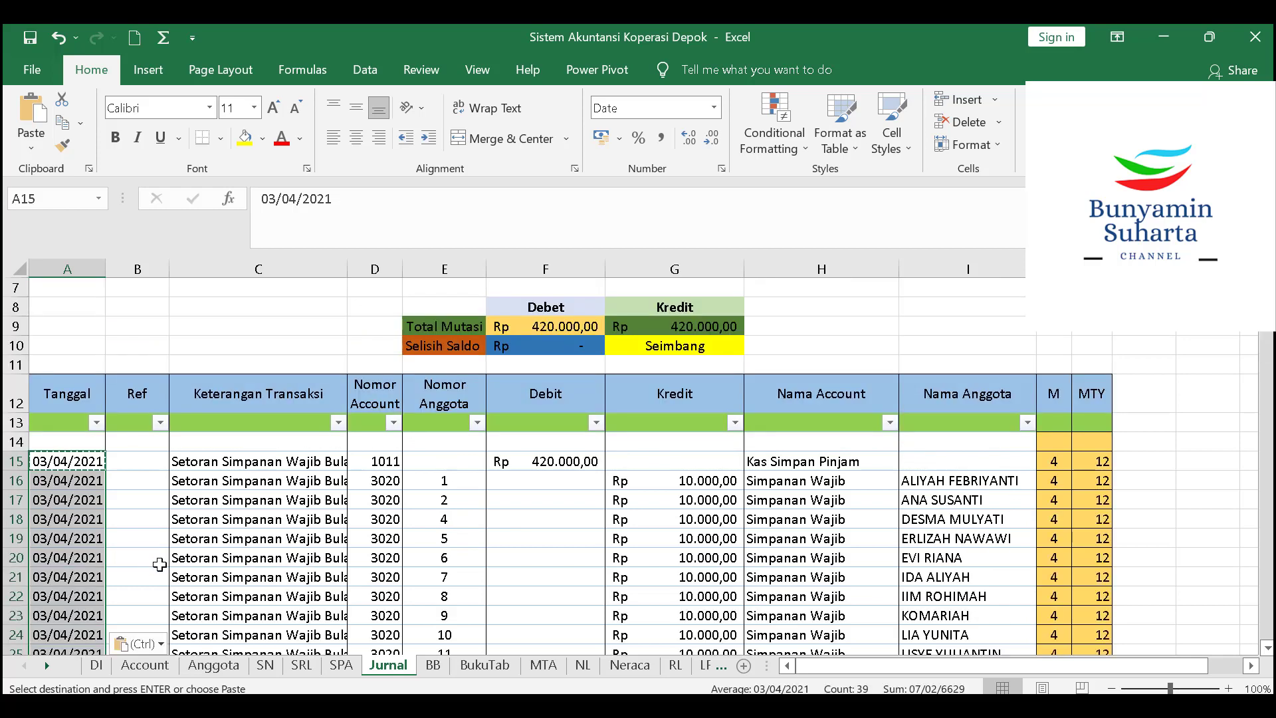
pyautogui.moveTo(301, 538); pyautogui.dragTo(301, 518)
pyautogui.scroll(-13, 542, 505)
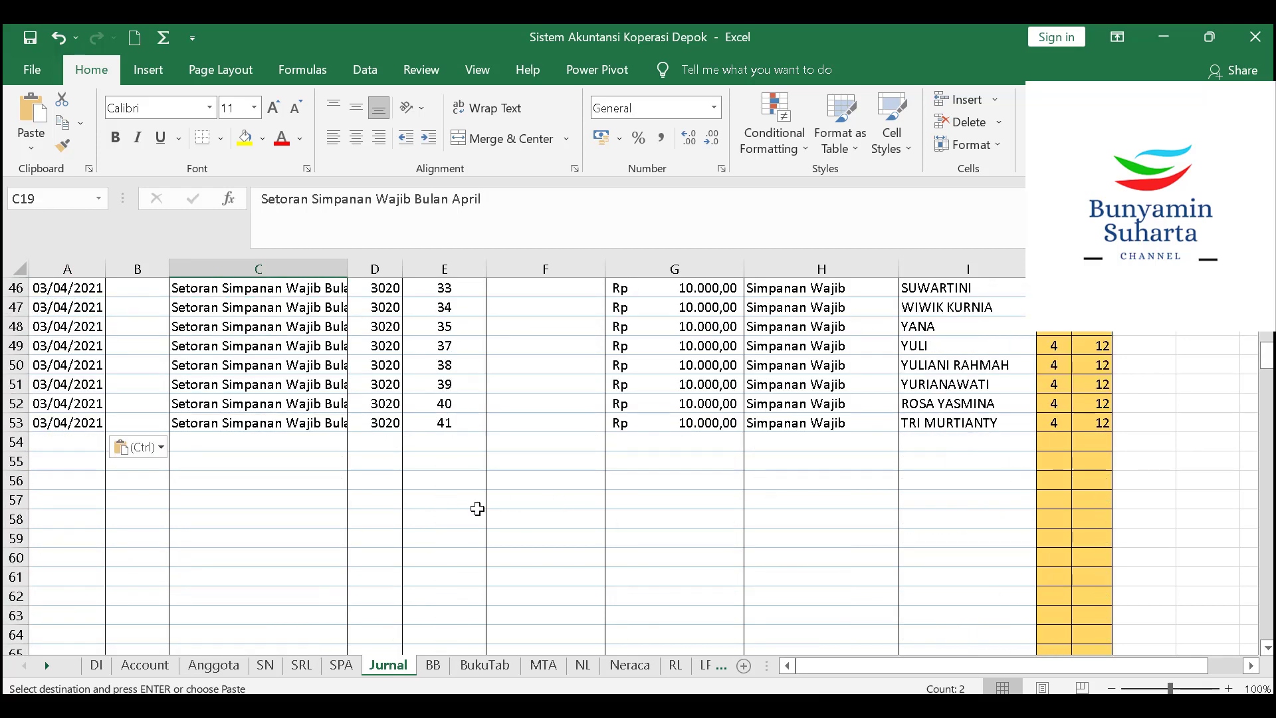
# Switch to the KOPERASI Depok workbook and reset the S WAJIB filter on the MEI 21 sheet to include all values
pyautogui.click(93, 470)
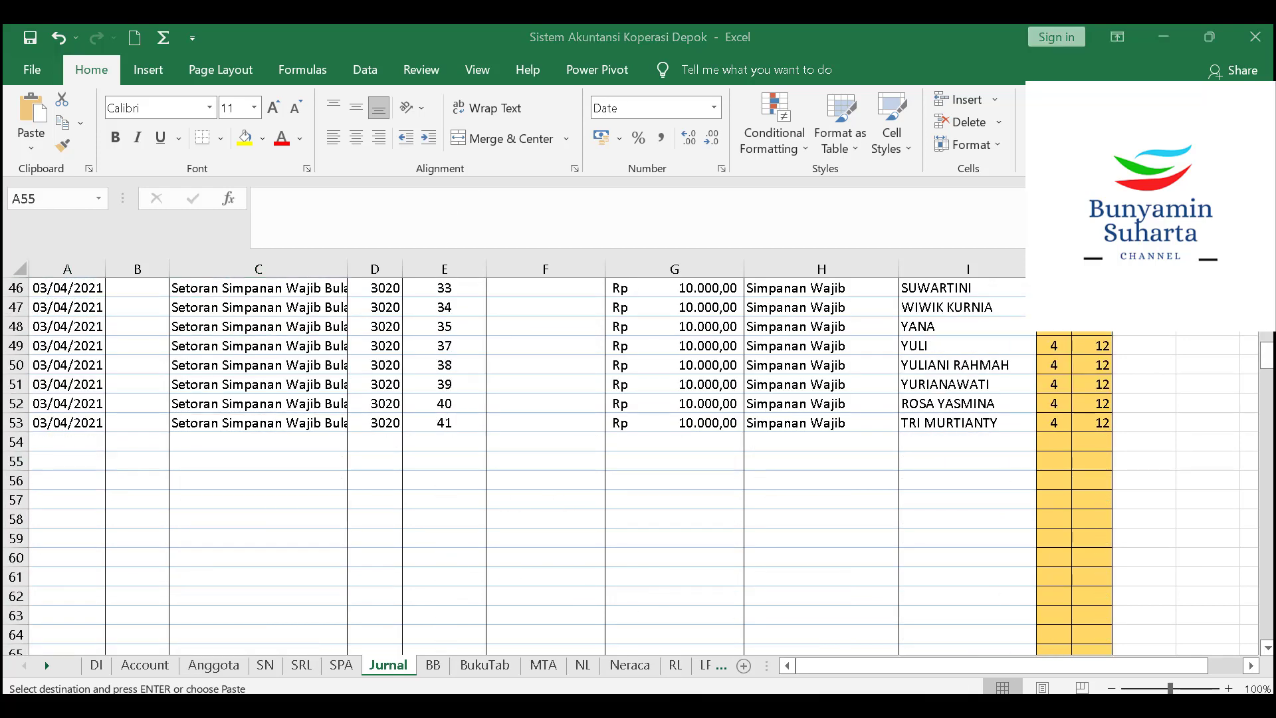
pyautogui.moveTo(696, 675)
pyautogui.click(669, 660)
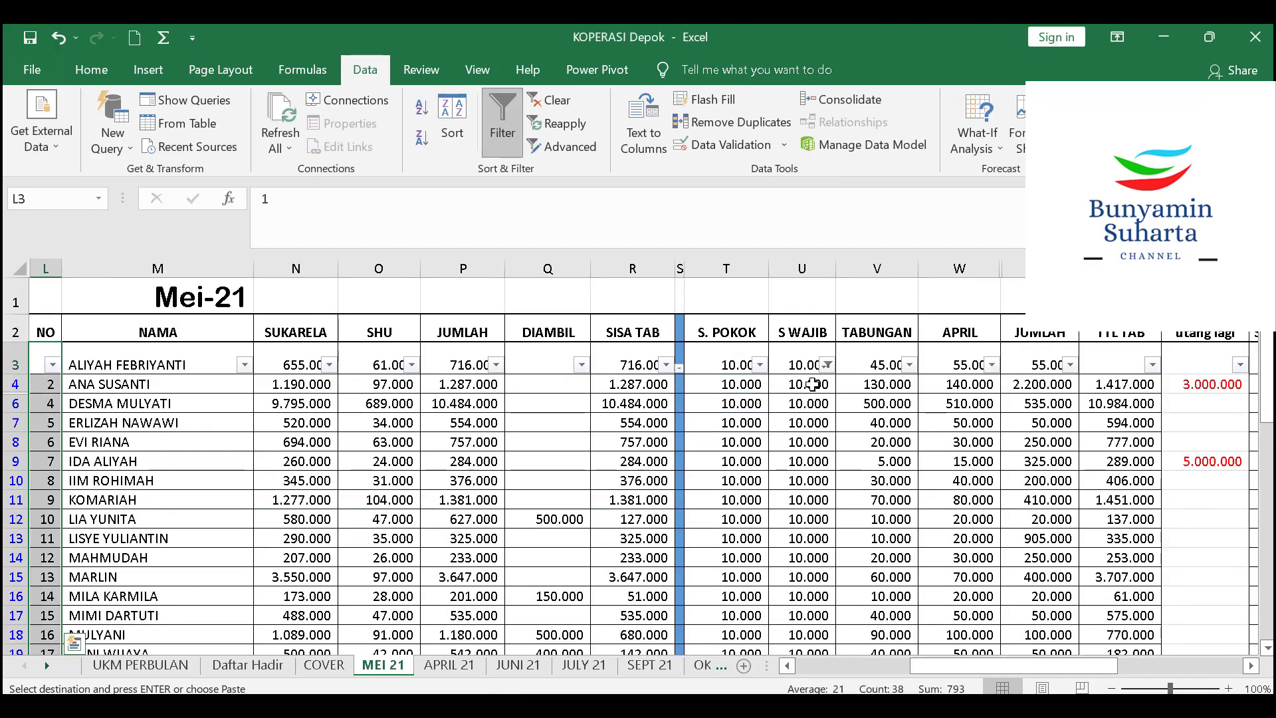
pyautogui.click(827, 365)
pyautogui.click(639, 482)
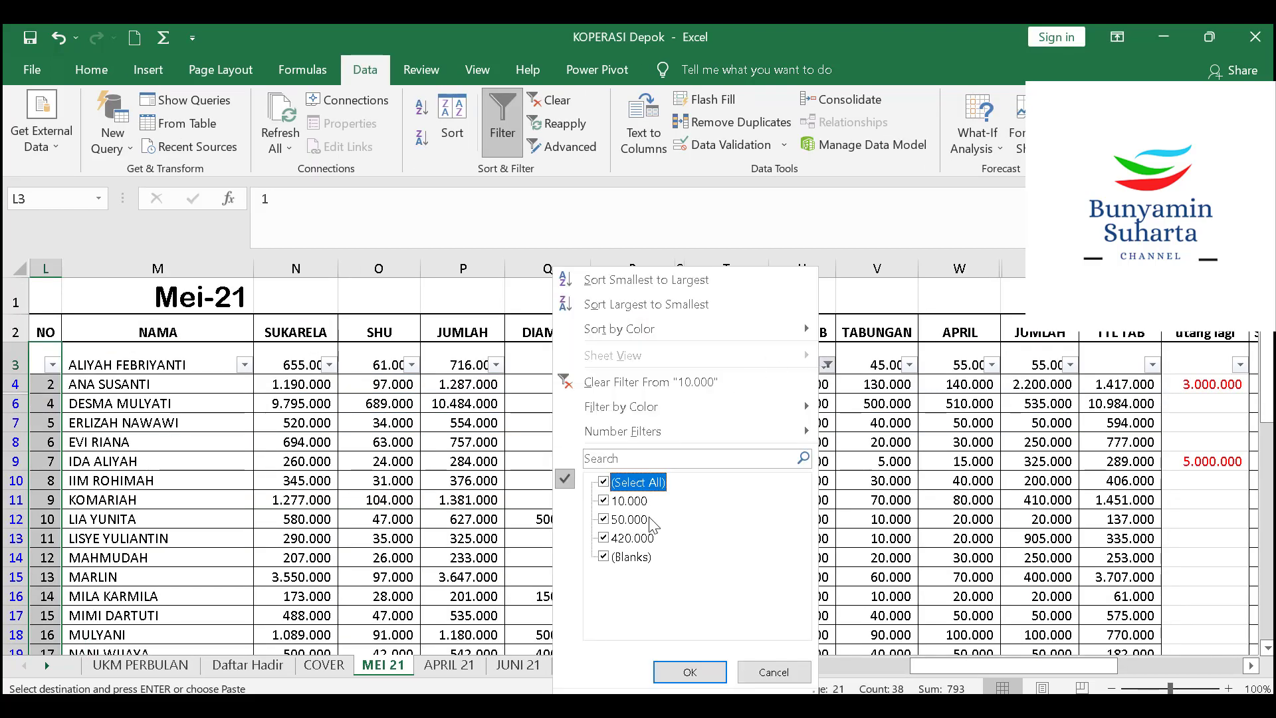
pyautogui.click(690, 672)
# Filter the TABUNGAN column on the MEI 21 sheet to exclude blanks
pyautogui.click(884, 481)
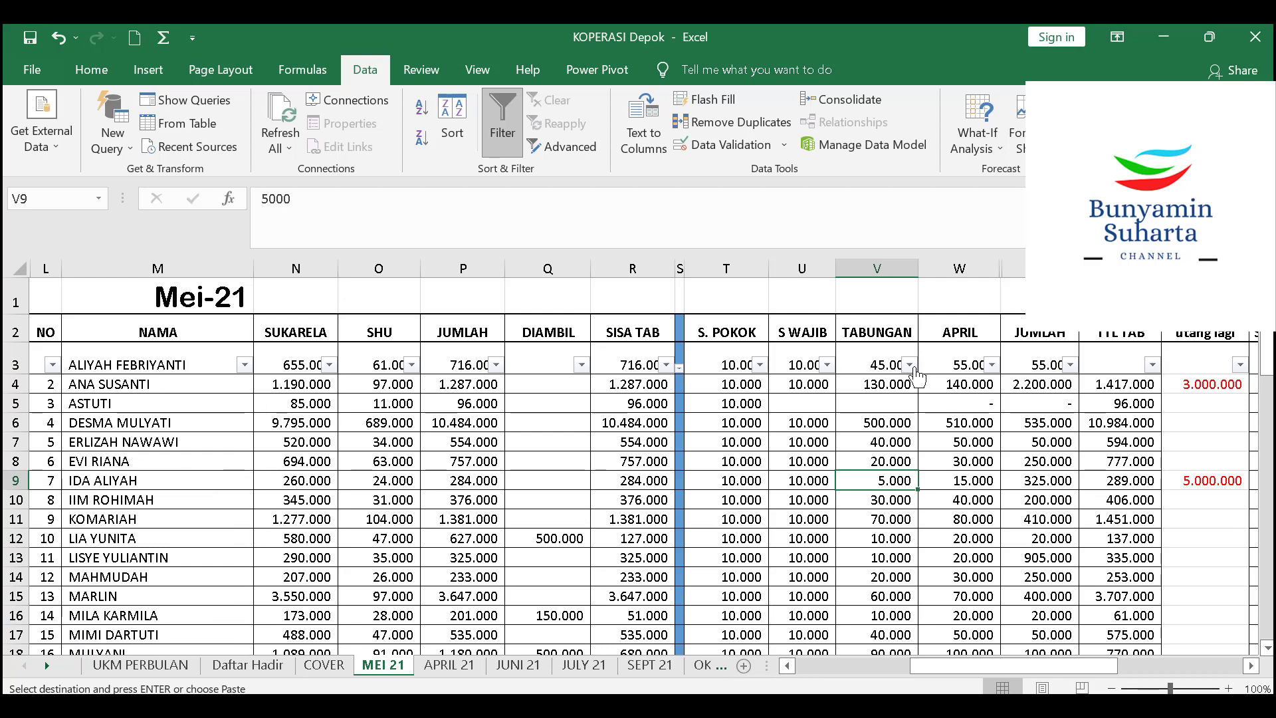
pyautogui.click(909, 365)
pyautogui.moveTo(888, 505); pyautogui.dragTo(724, 641)
pyautogui.click(721, 613)
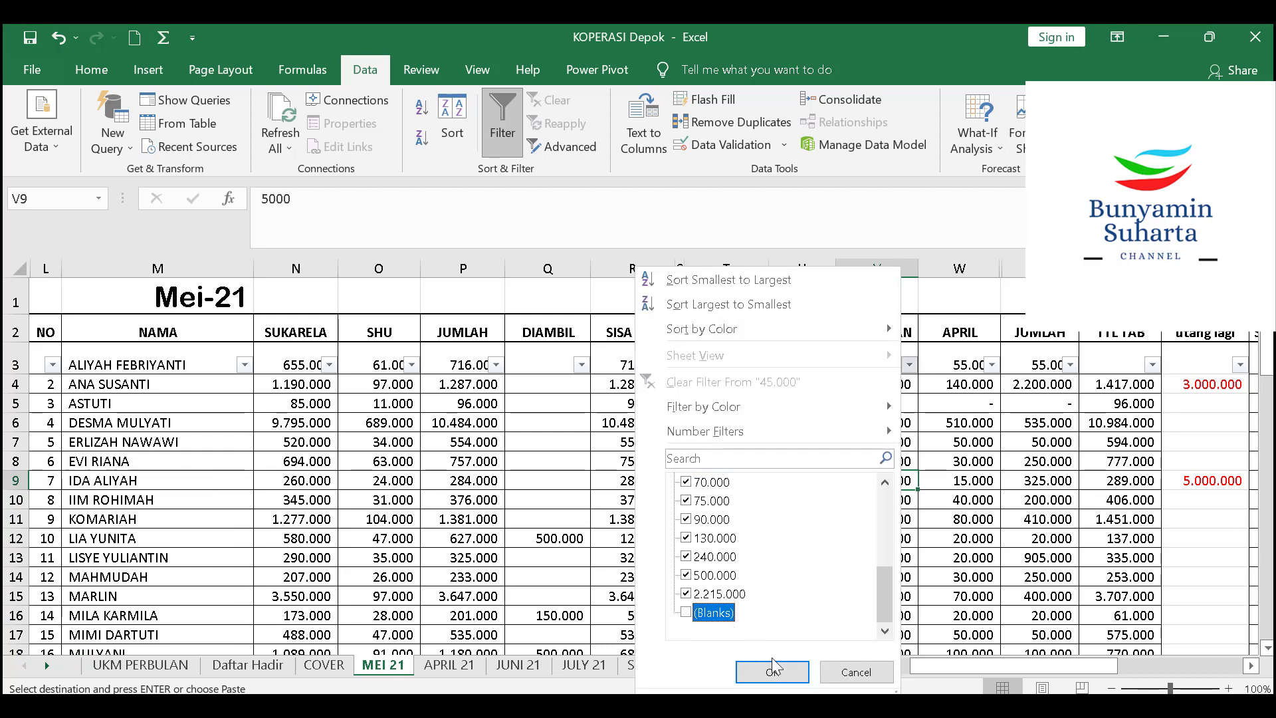
pyautogui.click(773, 672)
# Copy the filtered TABUNGAN amounts on the MEI 21 sheet, V3:V43
pyautogui.click(861, 371)
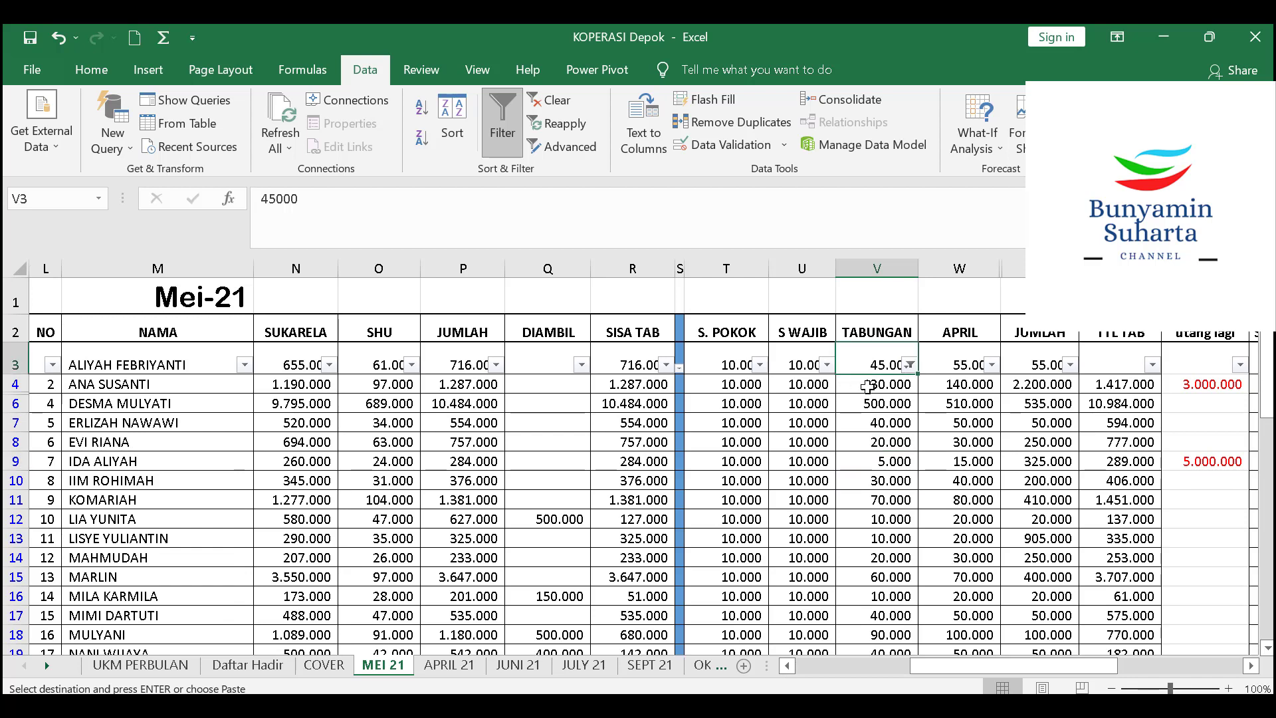
pyautogui.scroll(-15, 894, 452)
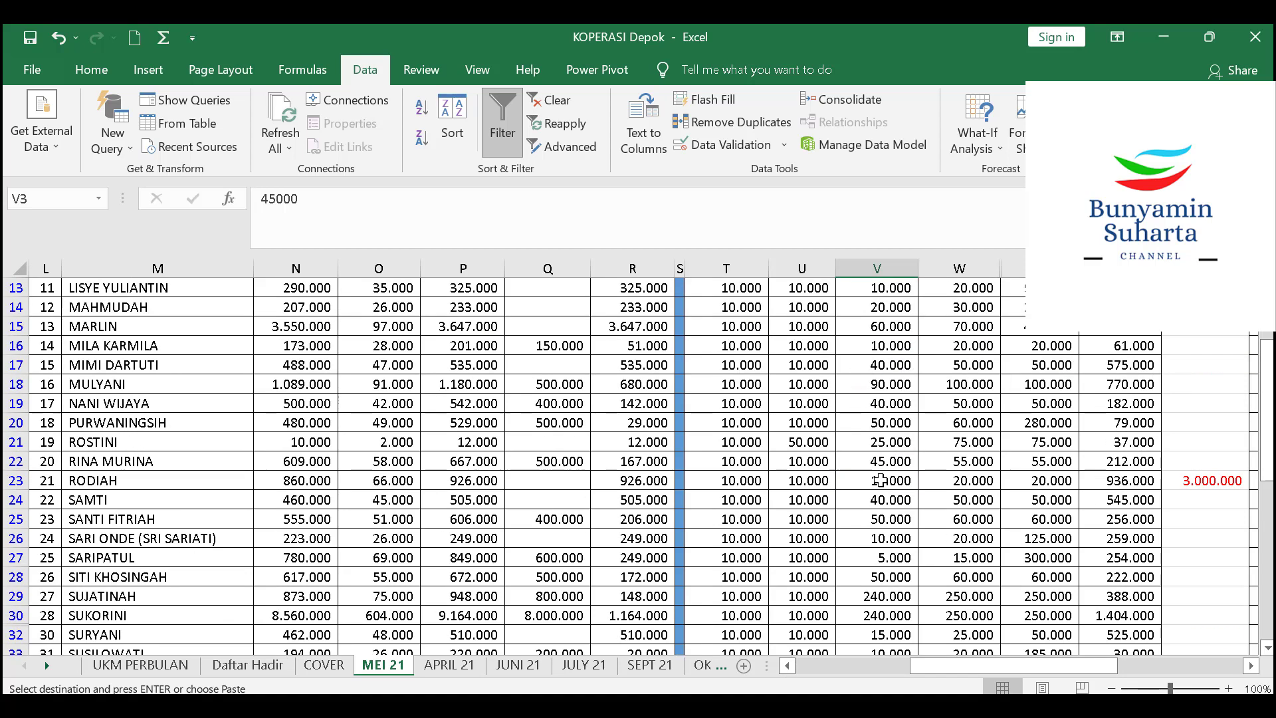
pyautogui.scroll(3, 880, 424)
pyautogui.keyDown('shift'); pyautogui.click(876, 347); pyautogui.keyUp('shift')
pyautogui.rightClick(877, 356)
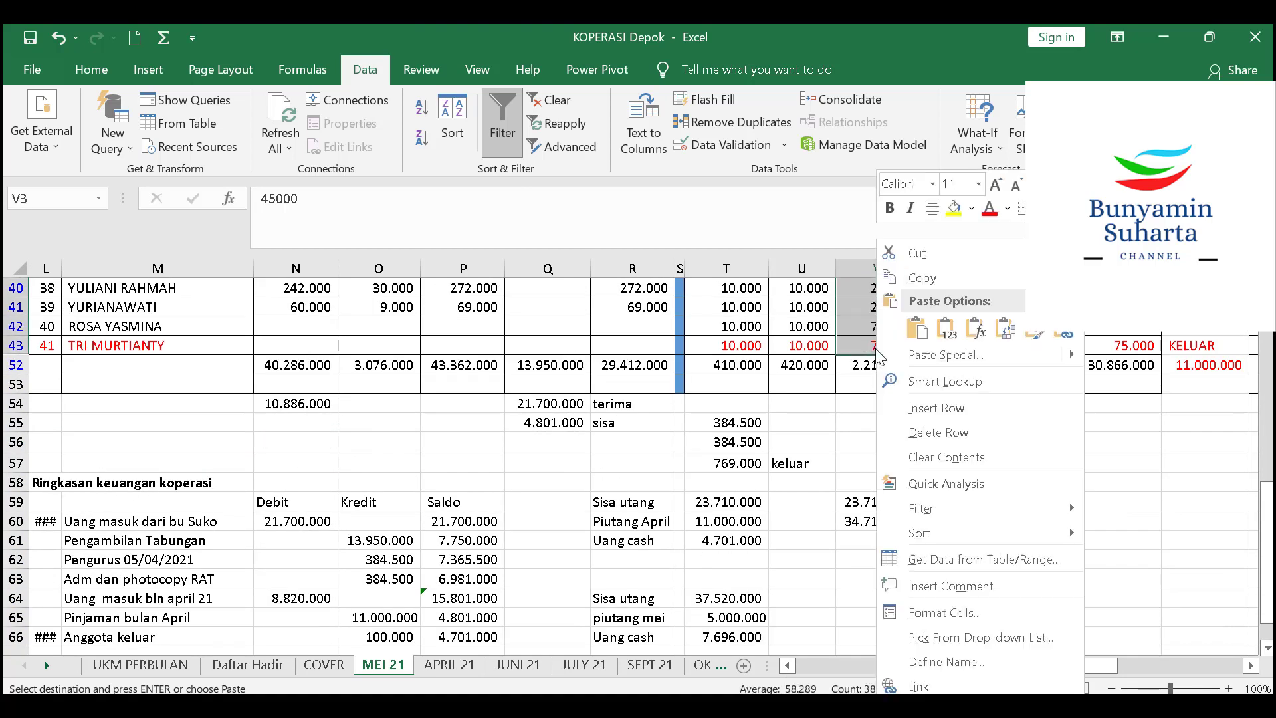
pyautogui.click(946, 328)
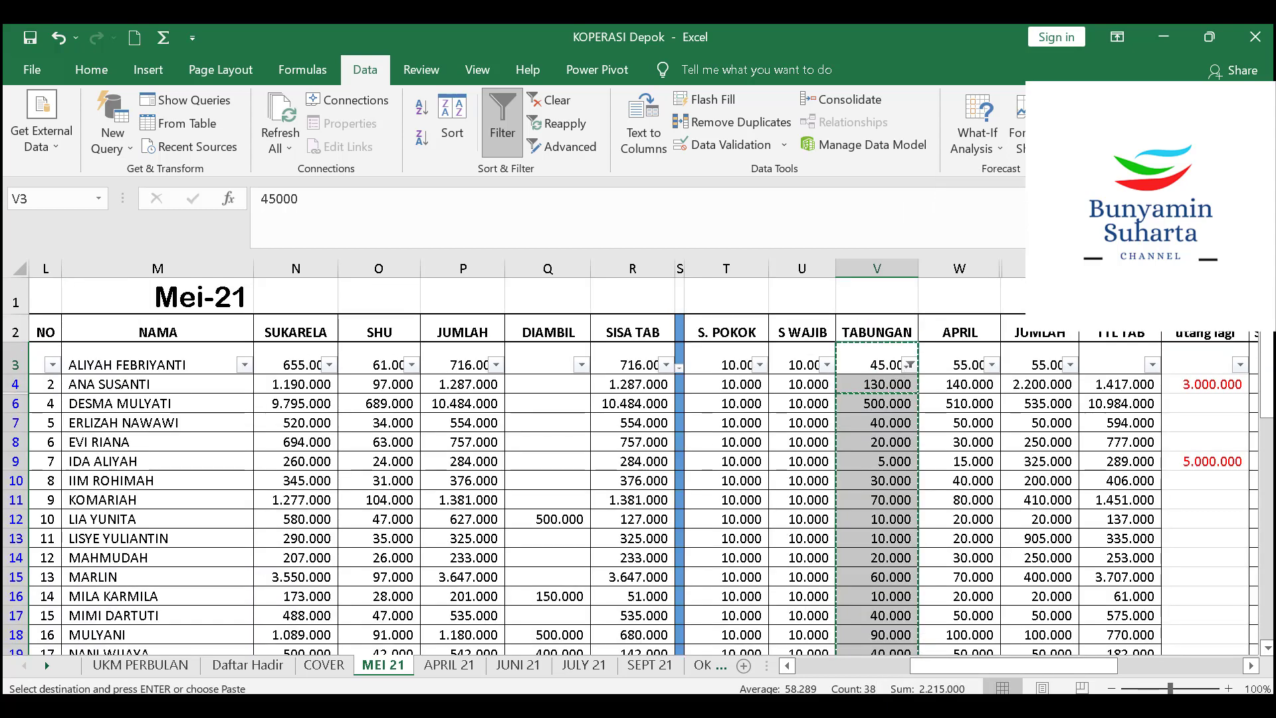
# Switch to the Sistem Akuntansi Koperasi Depok workbook and paste the savings amounts as values into the Kredit column from G56
pyautogui.click(779, 660)
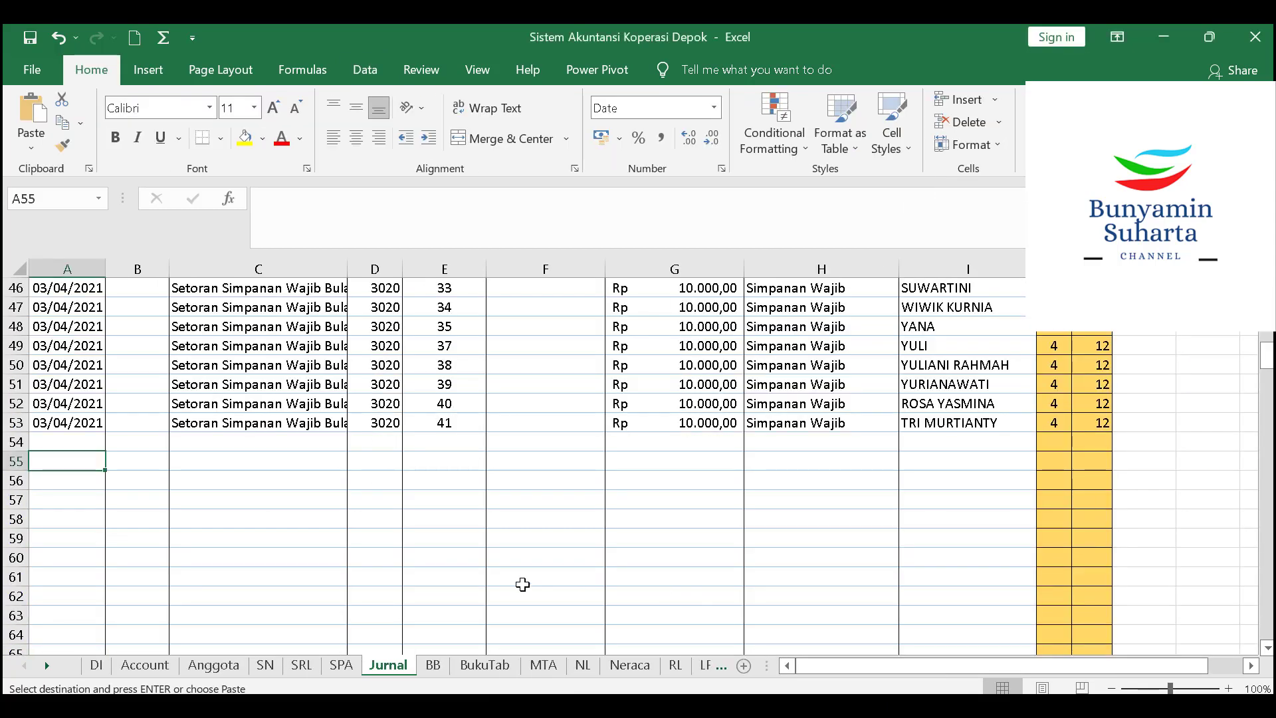
pyautogui.click(652, 480)
pyautogui.rightClick(652, 480)
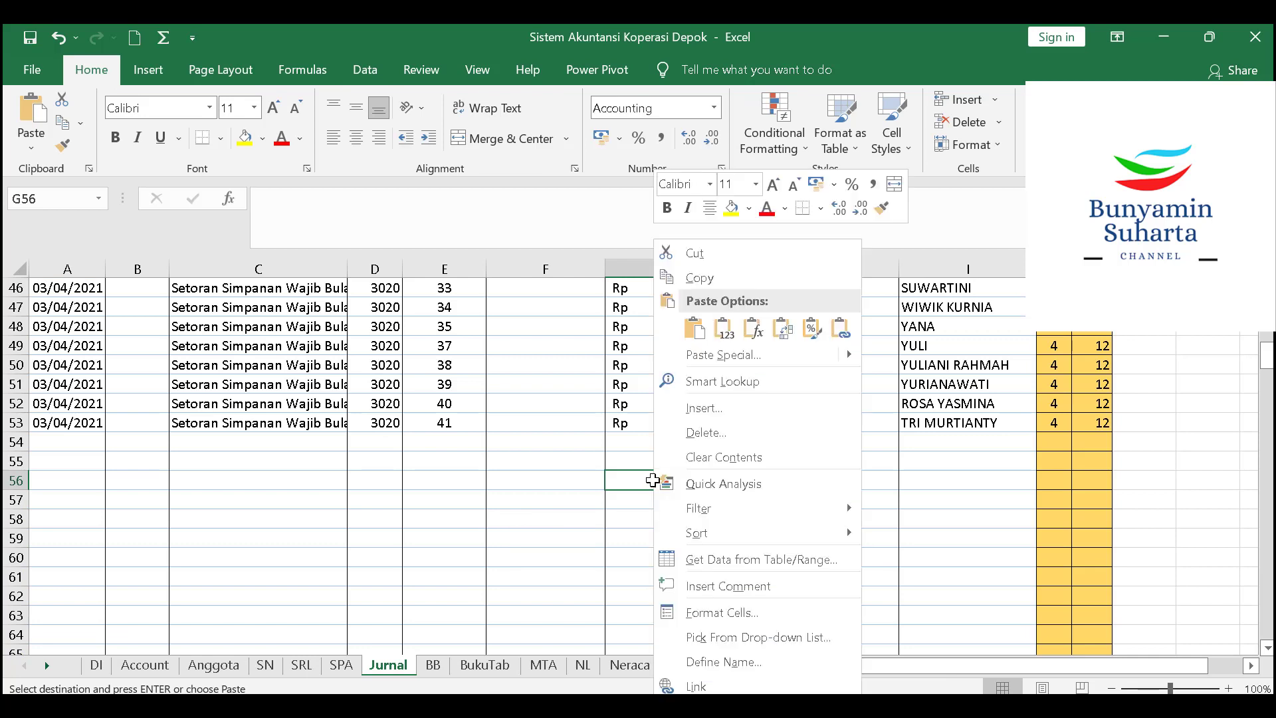
pyautogui.click(722, 326)
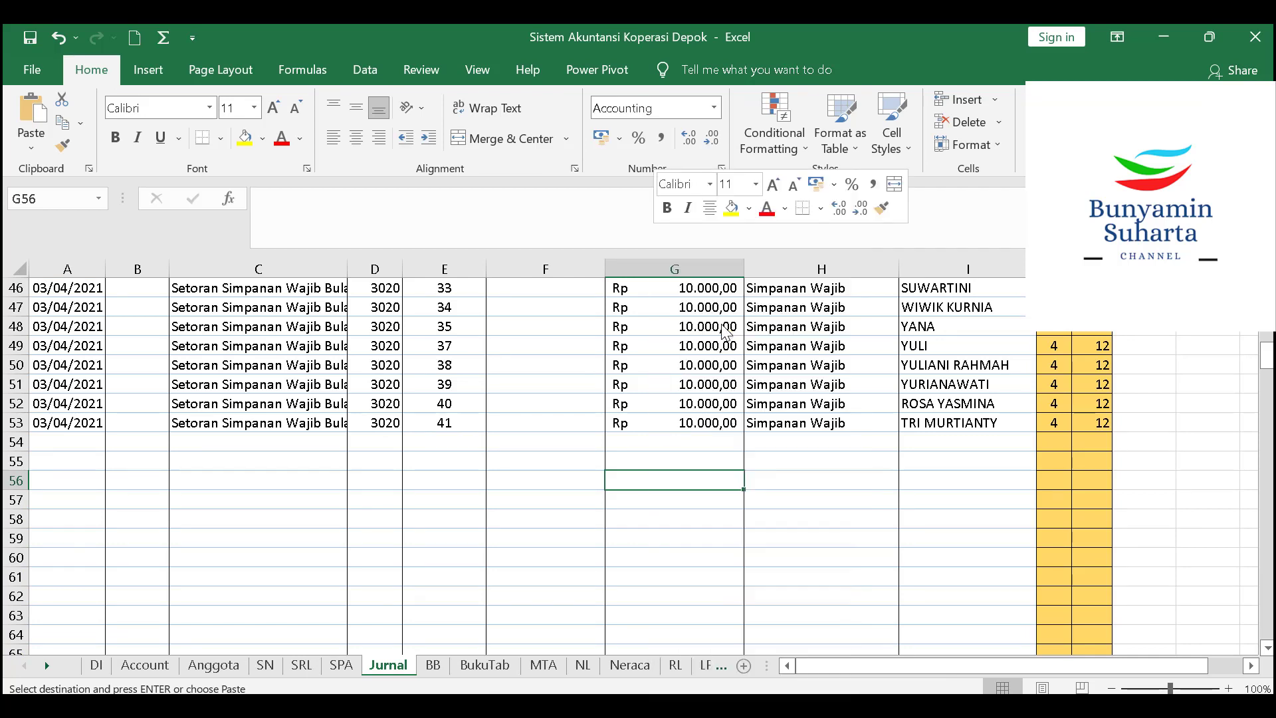
# Enter account number 2111 in D55 of the Jurnal sheet
pyautogui.click(437, 463)
pyautogui.click(395, 456)
pyautogui.write('211')
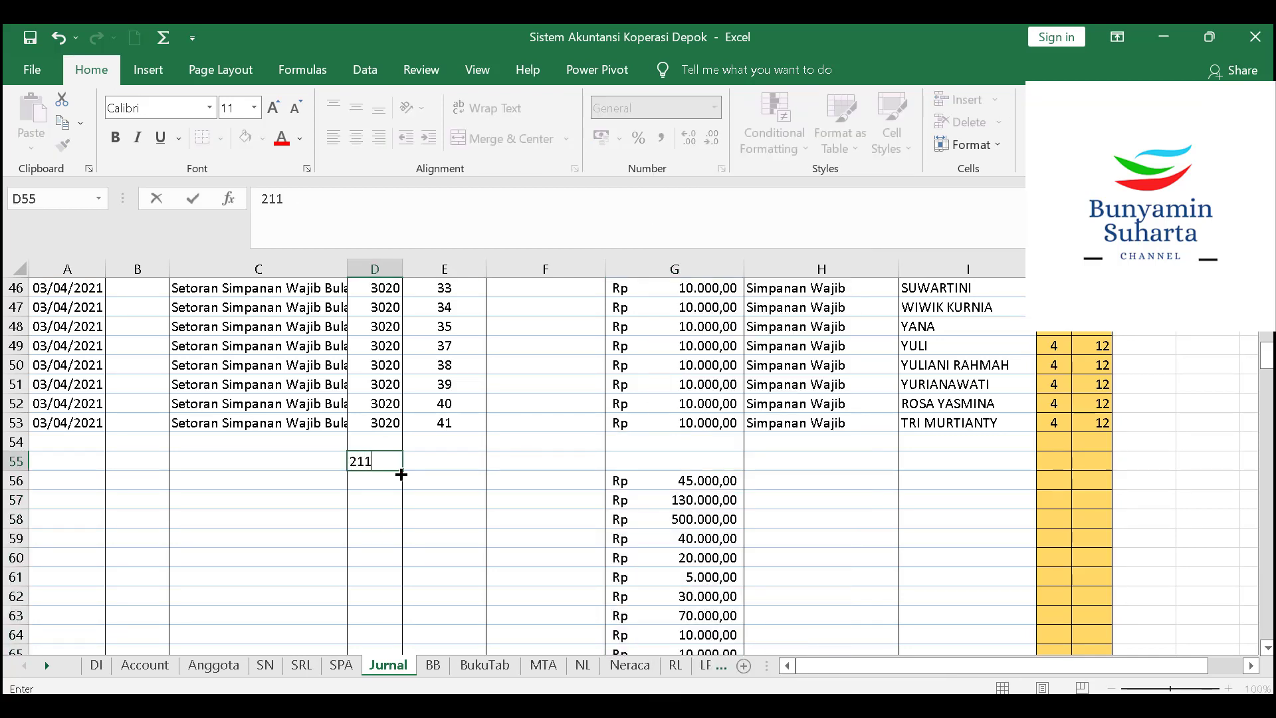
pyautogui.write('1')
pyautogui.click(437, 459)
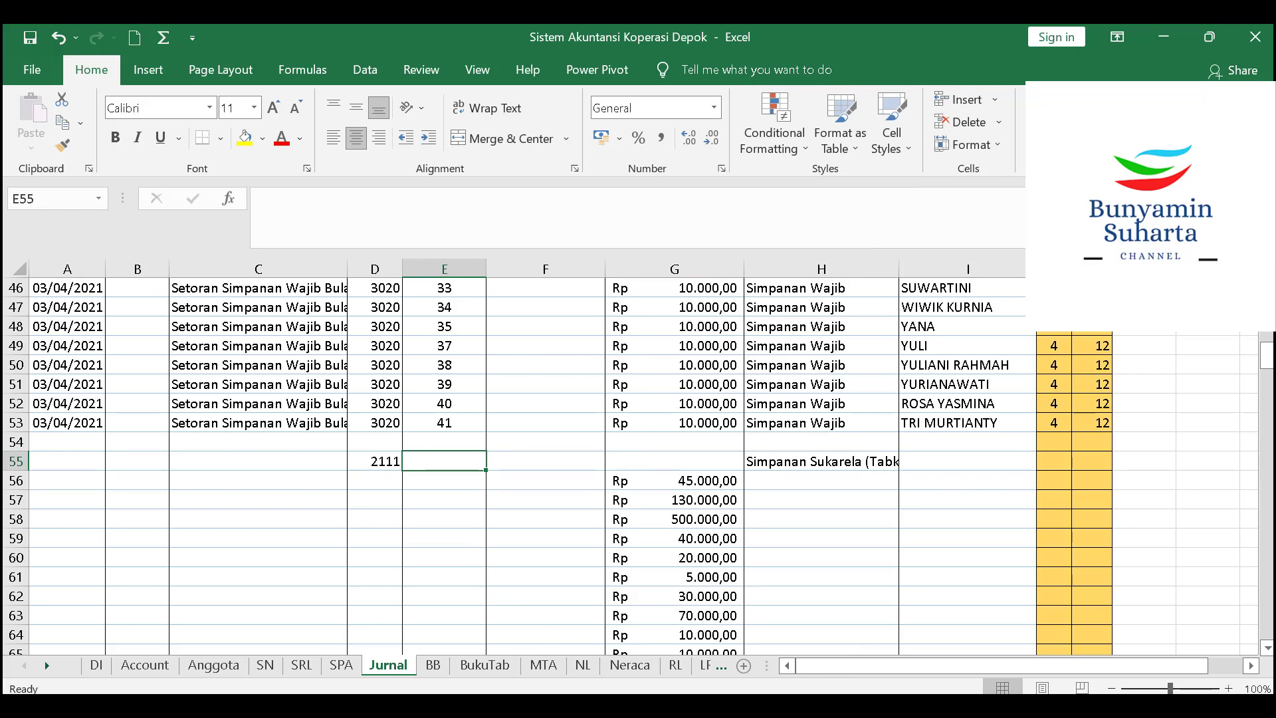
# Switch to the KOPERASI Depok workbook and copy the filtered member numbers in the NO column of MEI 21, L3:L43
pyautogui.click(715, 706)
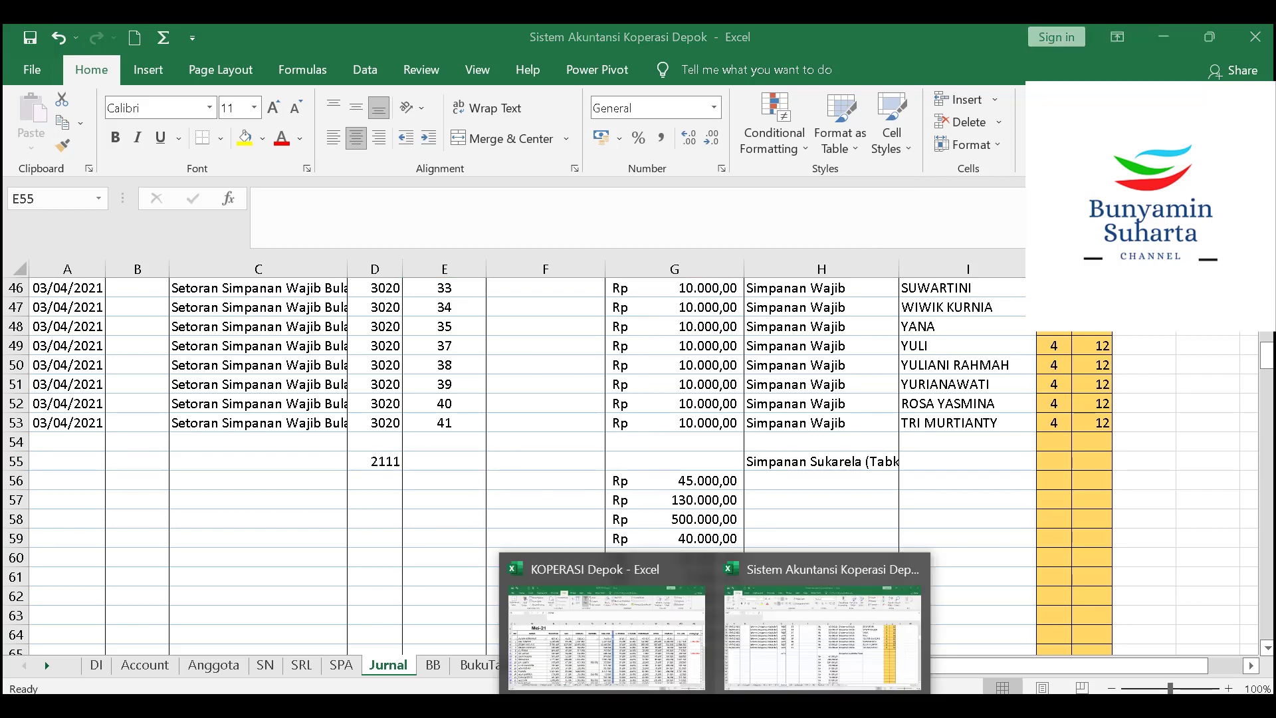
pyautogui.click(638, 648)
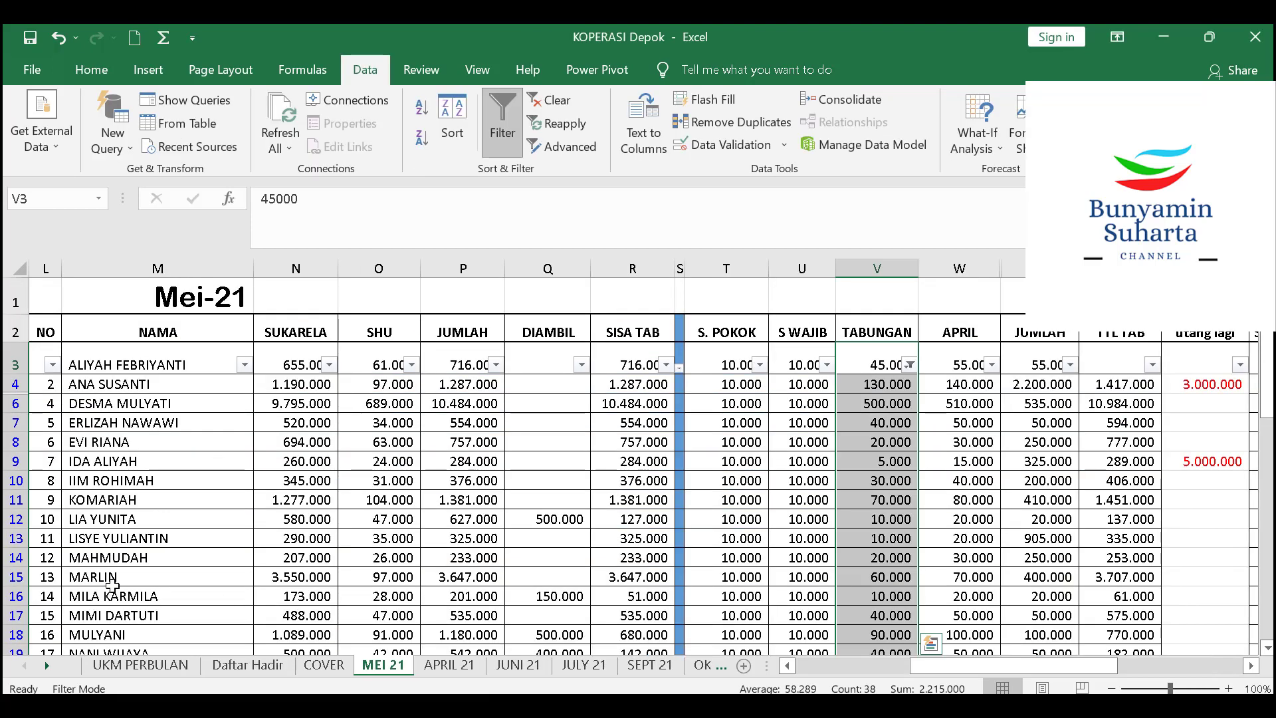
pyautogui.moveTo(36, 362); pyautogui.dragTo(48, 484)
pyautogui.rightClick(47, 483)
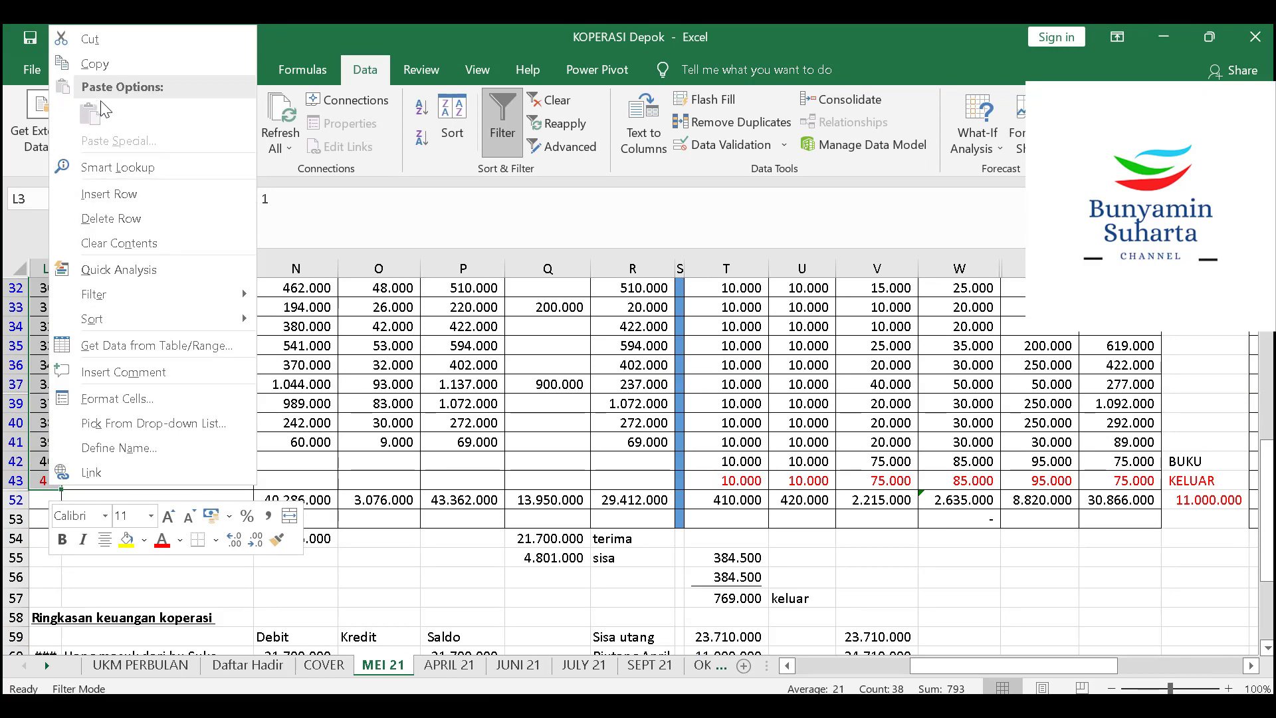
pyautogui.click(106, 70)
# Switch to the Sistem Akuntansi Koperasi Depok workbook and paste the member numbers as values into Nomor Anggota from E56
pyautogui.click(822, 625)
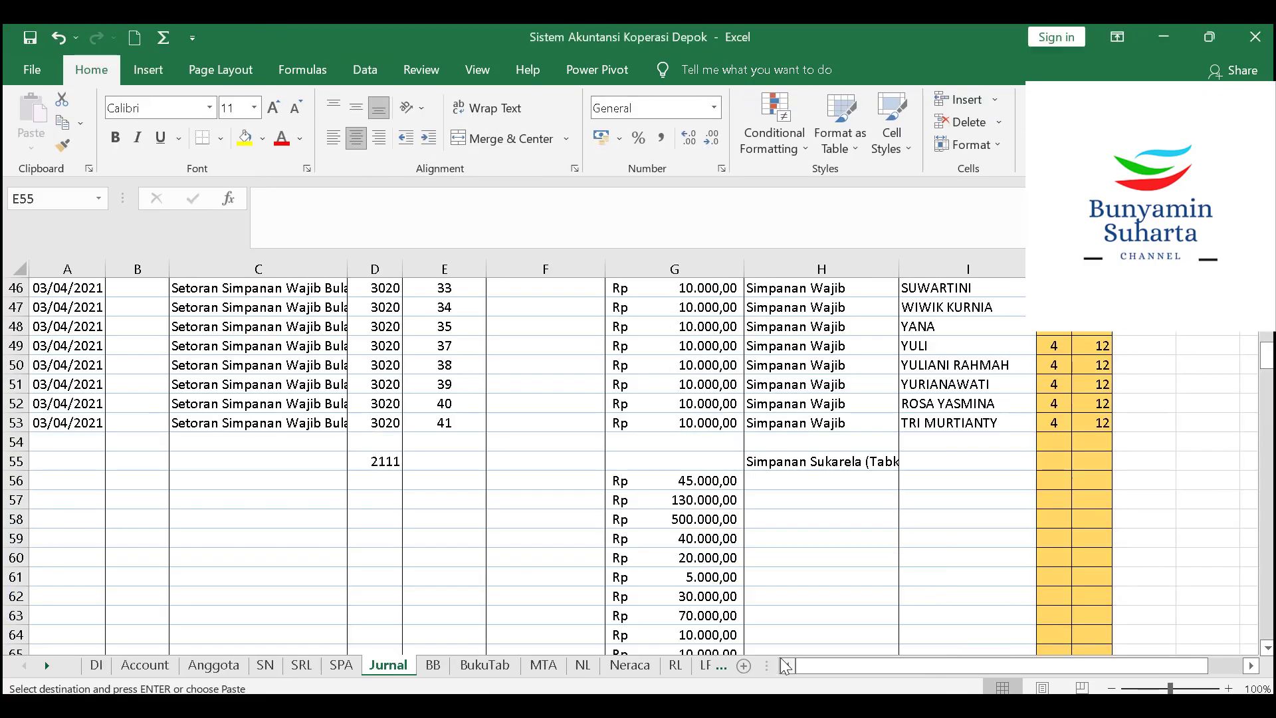
pyautogui.click(468, 480)
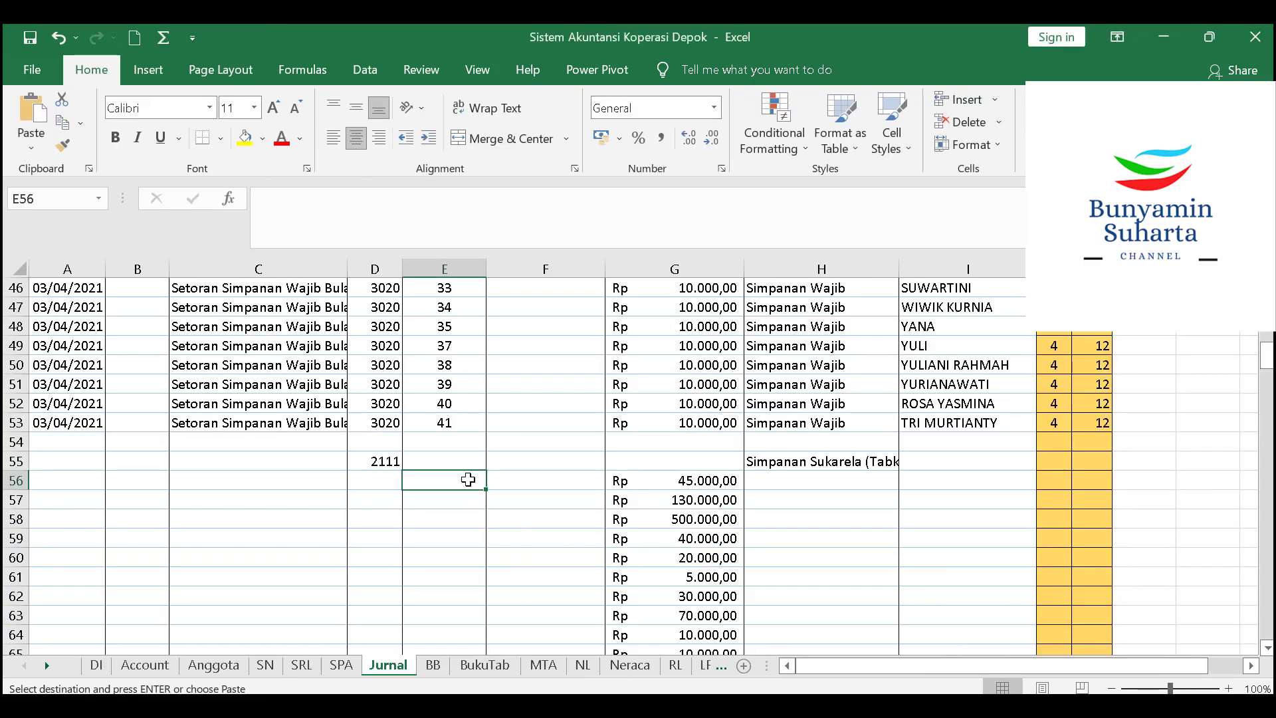
pyautogui.rightClick(468, 480)
pyautogui.click(550, 332)
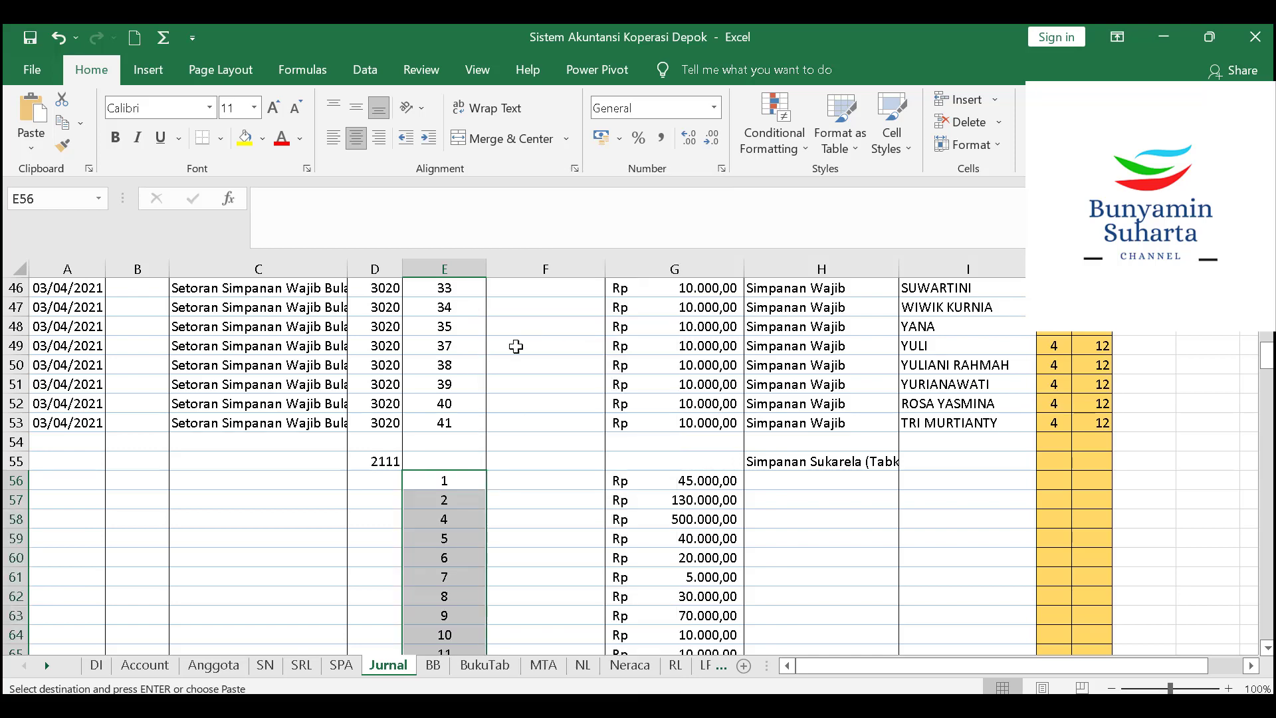
# Enter account number 2111 for Simpanan Sukarela in D56
pyautogui.click(384, 480)
pyautogui.press('Escape')
pyautogui.write('2111')
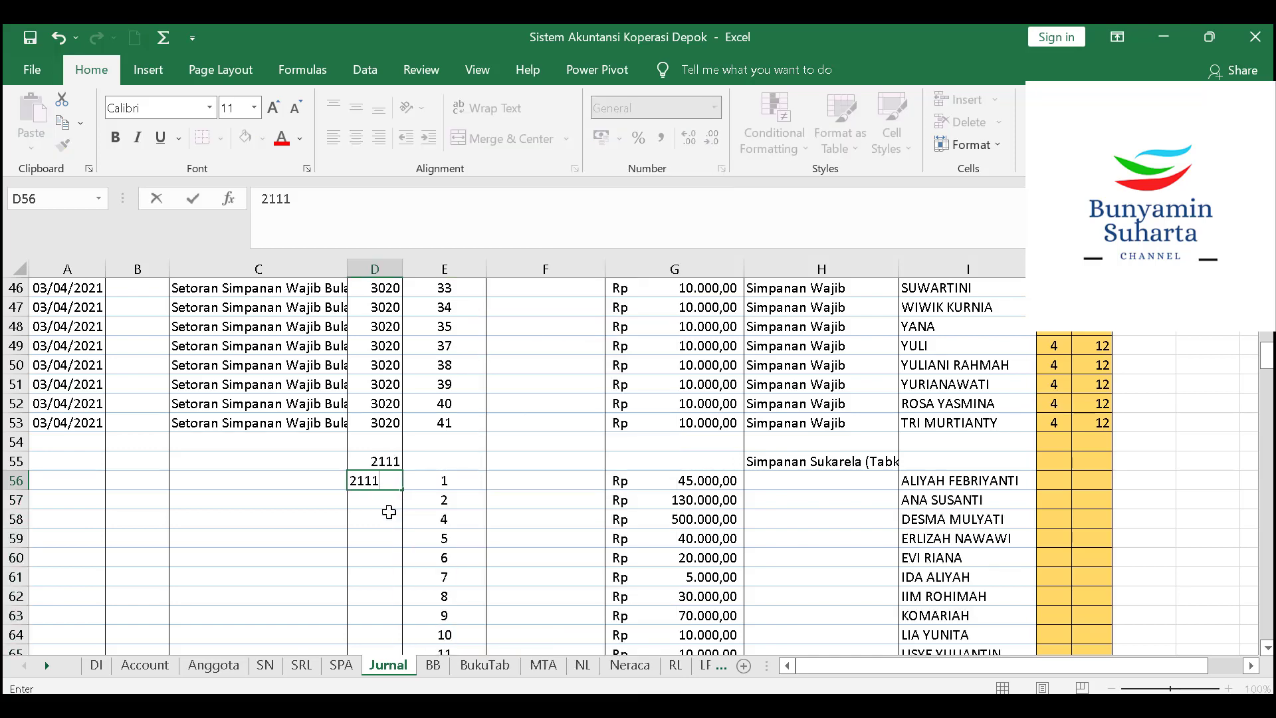
pyautogui.press('Return')
pyautogui.click(389, 512)
# Check the Kas Simpan Pinjam account number in the first journal entry and enter 1011 in D55
pyautogui.scroll(12, 389, 512)
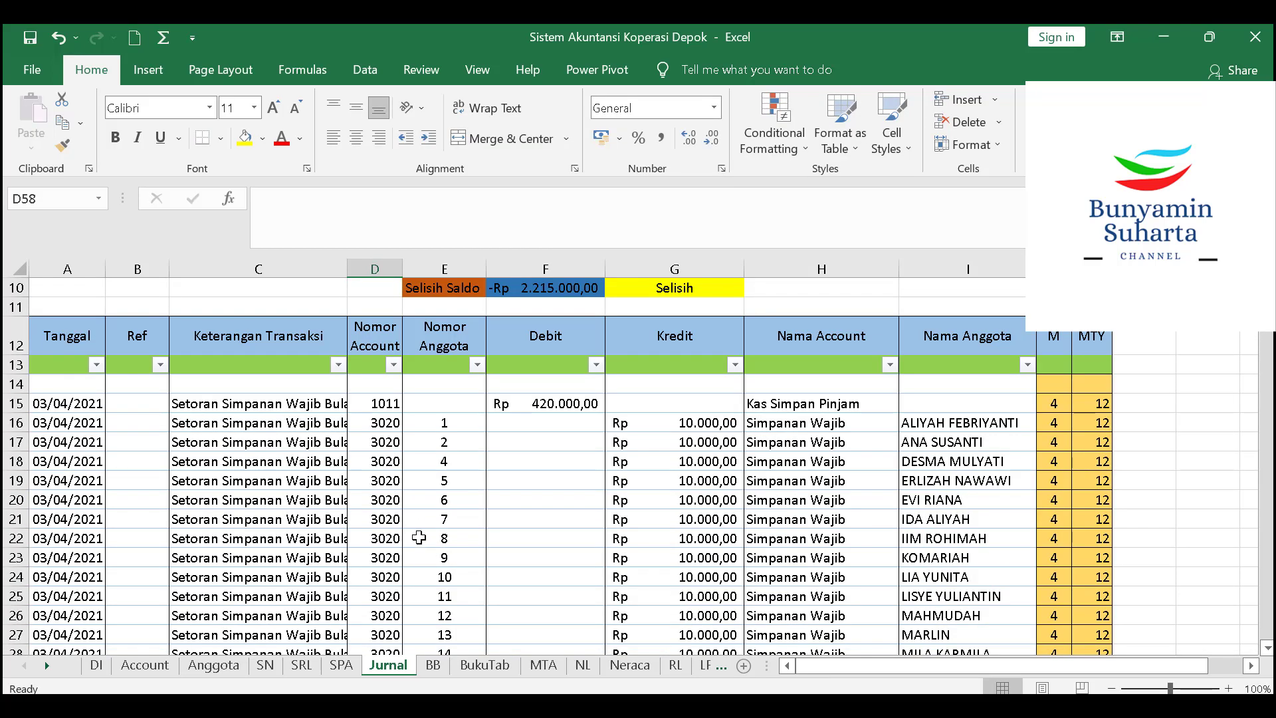
pyautogui.scroll(-11, 419, 537)
pyautogui.click(387, 521)
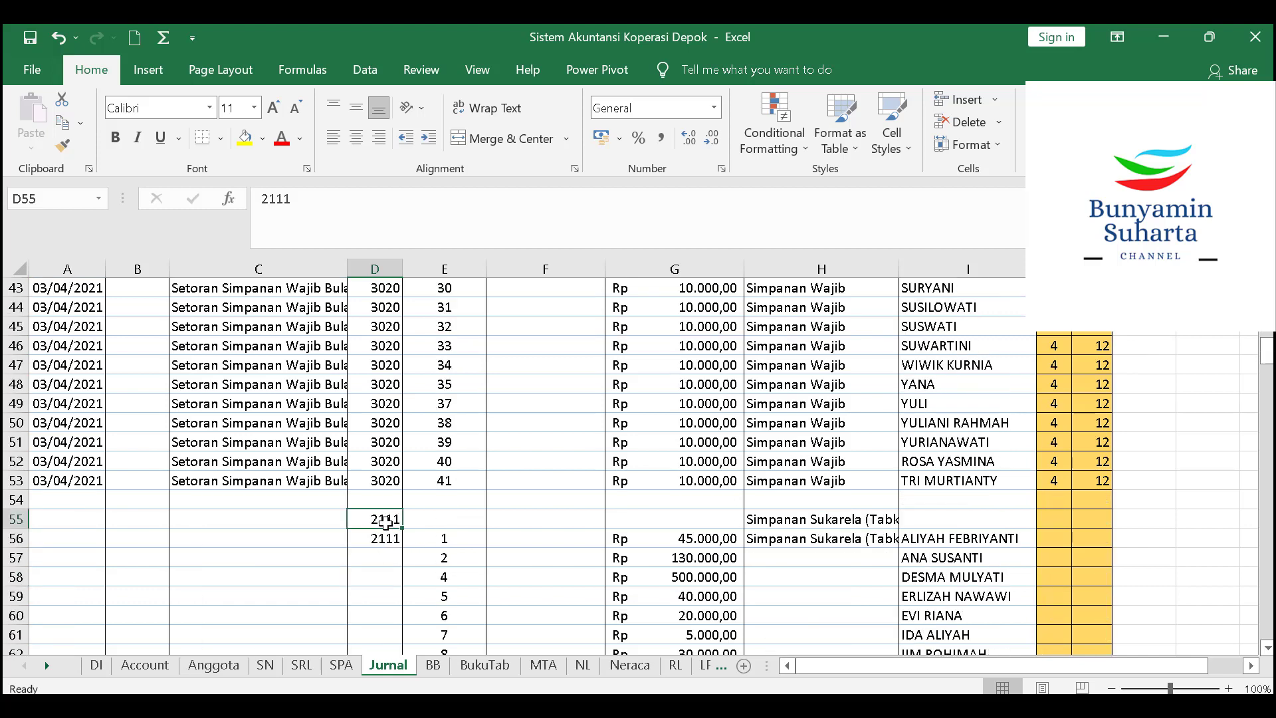
pyautogui.write('1011')
pyautogui.press('Return')
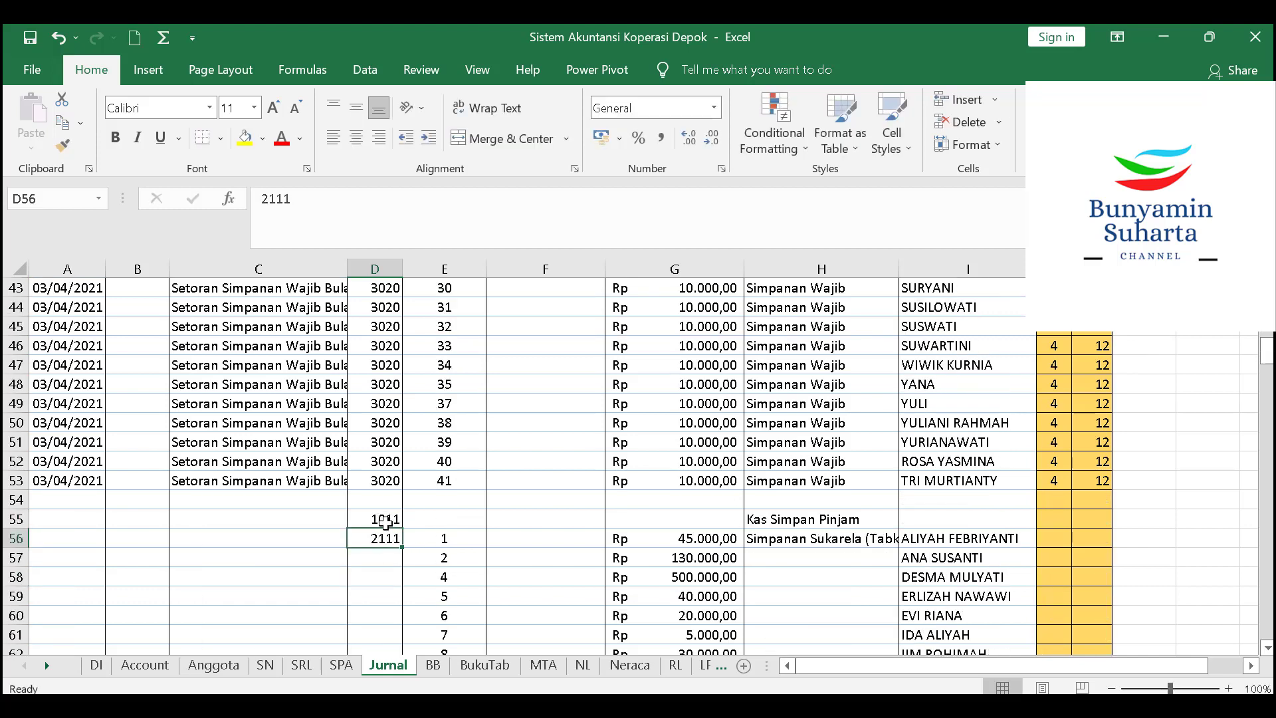
# Total the voluntary savings amounts G56:G93 in F55 with a SUM formula for the Kas Simpan Pinjam entry
pyautogui.click(542, 522)
pyautogui.hotkey('alt', '=')
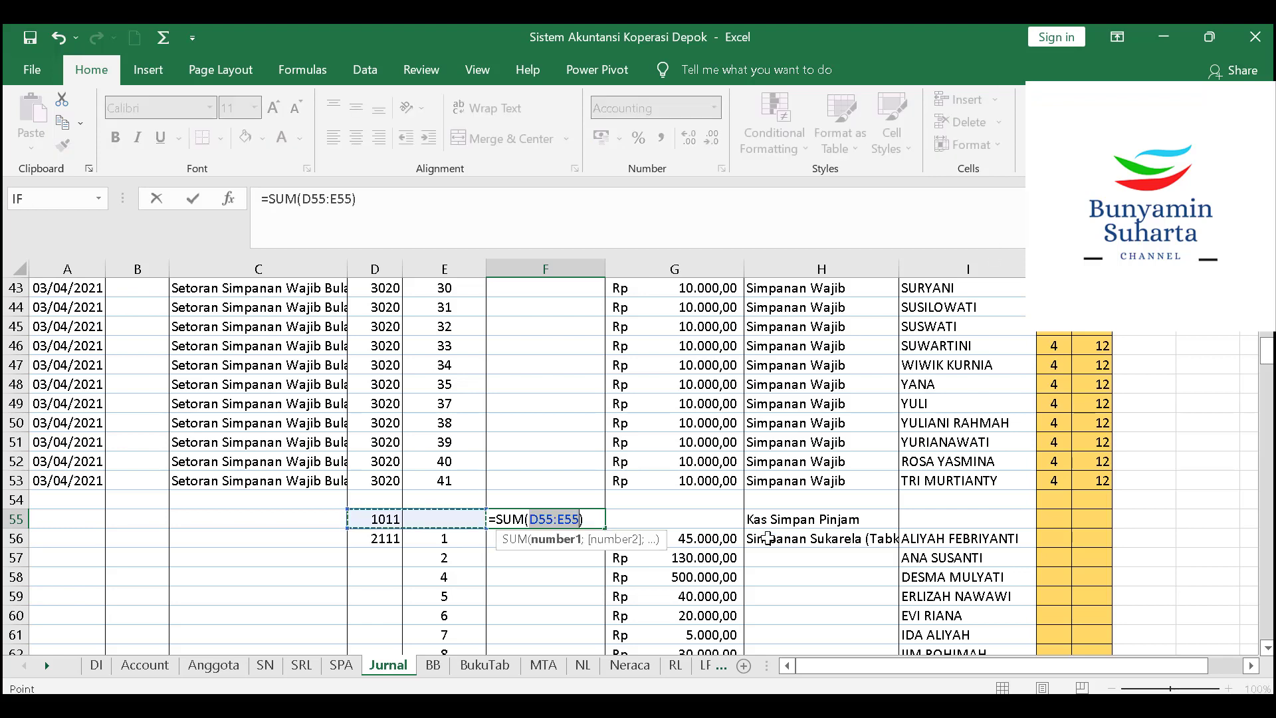
pyautogui.click(702, 545)
pyautogui.scroll(-3, 701, 553)
pyautogui.scroll(-12, 701, 553)
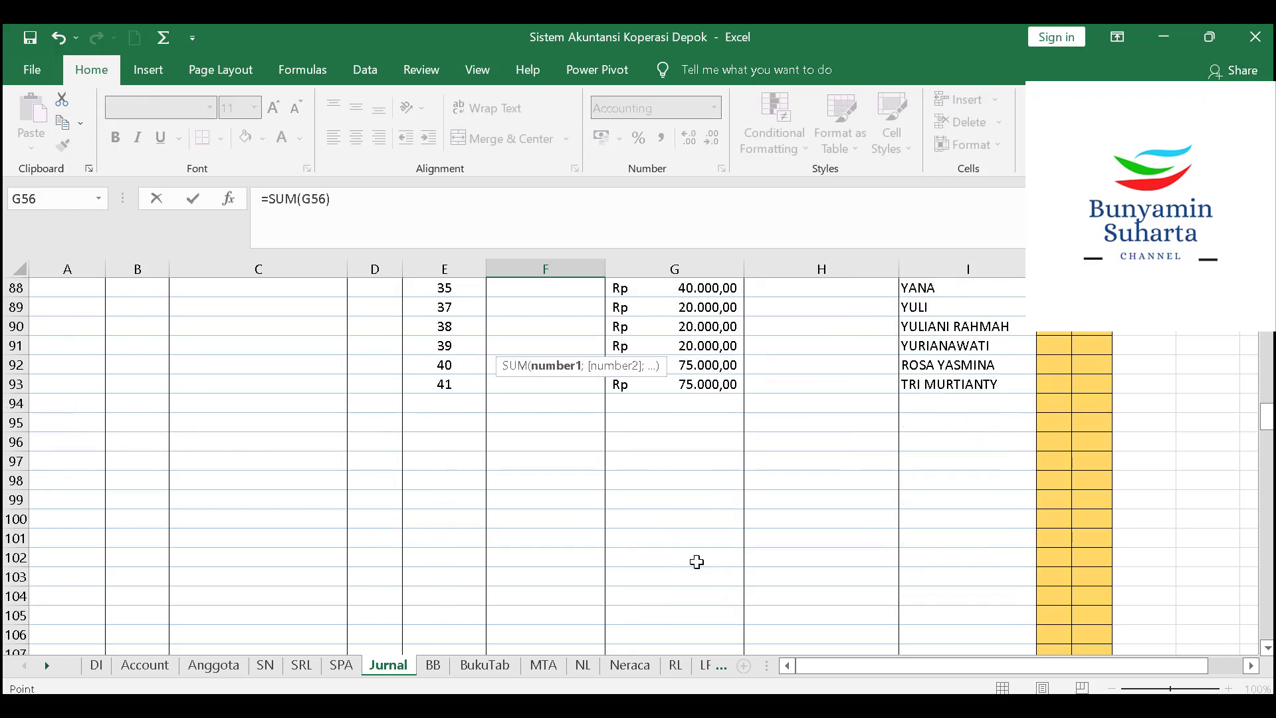
pyautogui.keyDown('shift'); pyautogui.click(696, 389); pyautogui.keyUp('shift')
pyautogui.press('Return')
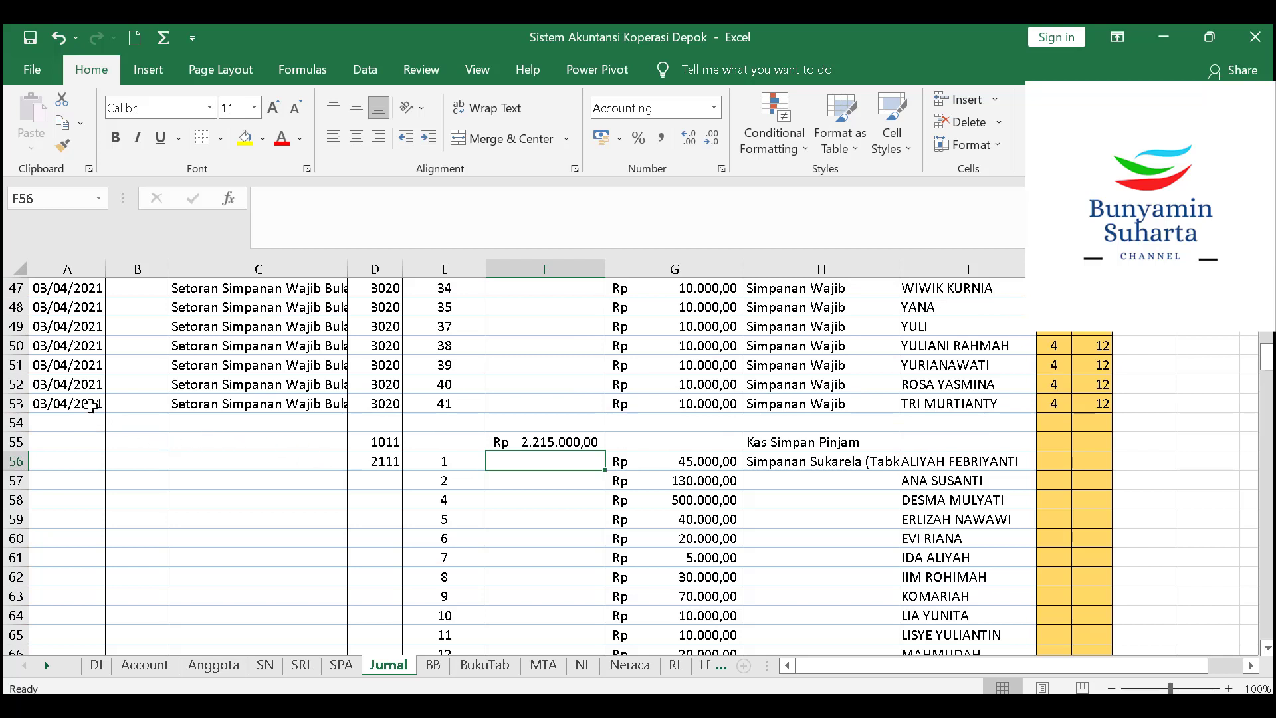
# Copy the date and description from A53:C53 to A55 and change the description in C55 to "Setoran Simpanan Sukarela Bulan April"
pyautogui.moveTo(91, 406); pyautogui.dragTo(190, 404)
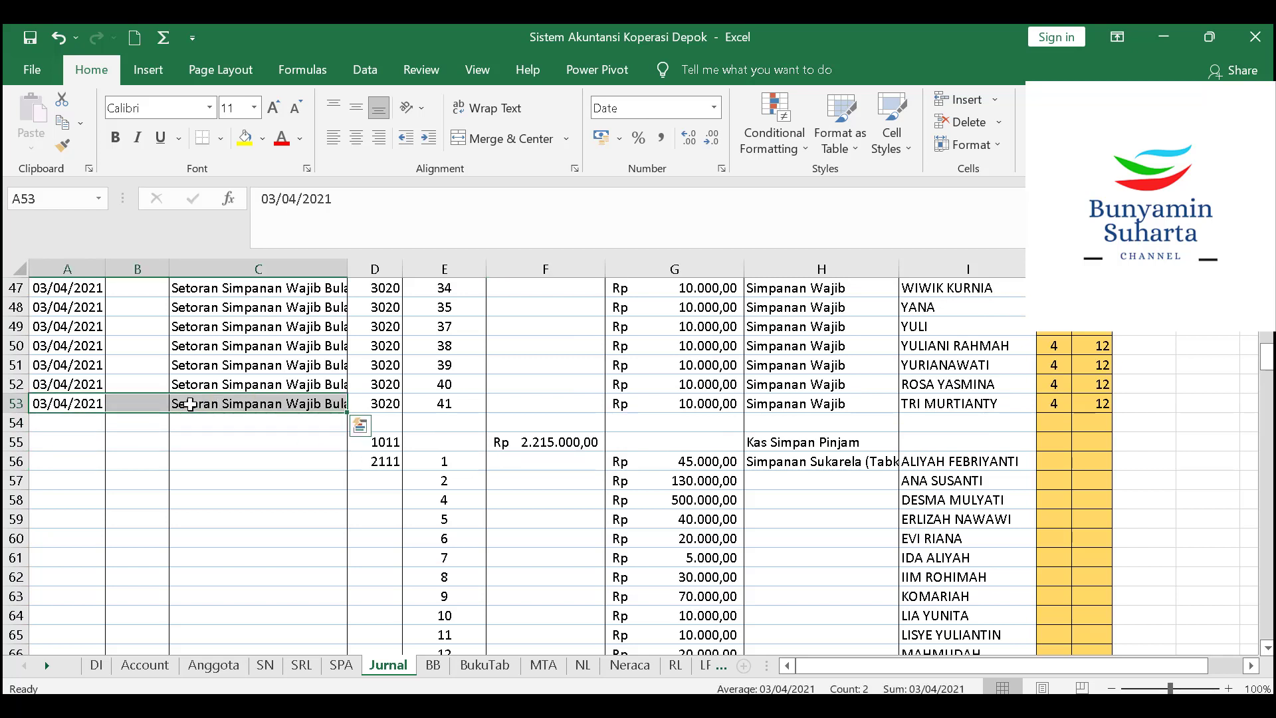
pyautogui.hotkey('ctrl', 'c')
pyautogui.click(65, 442)
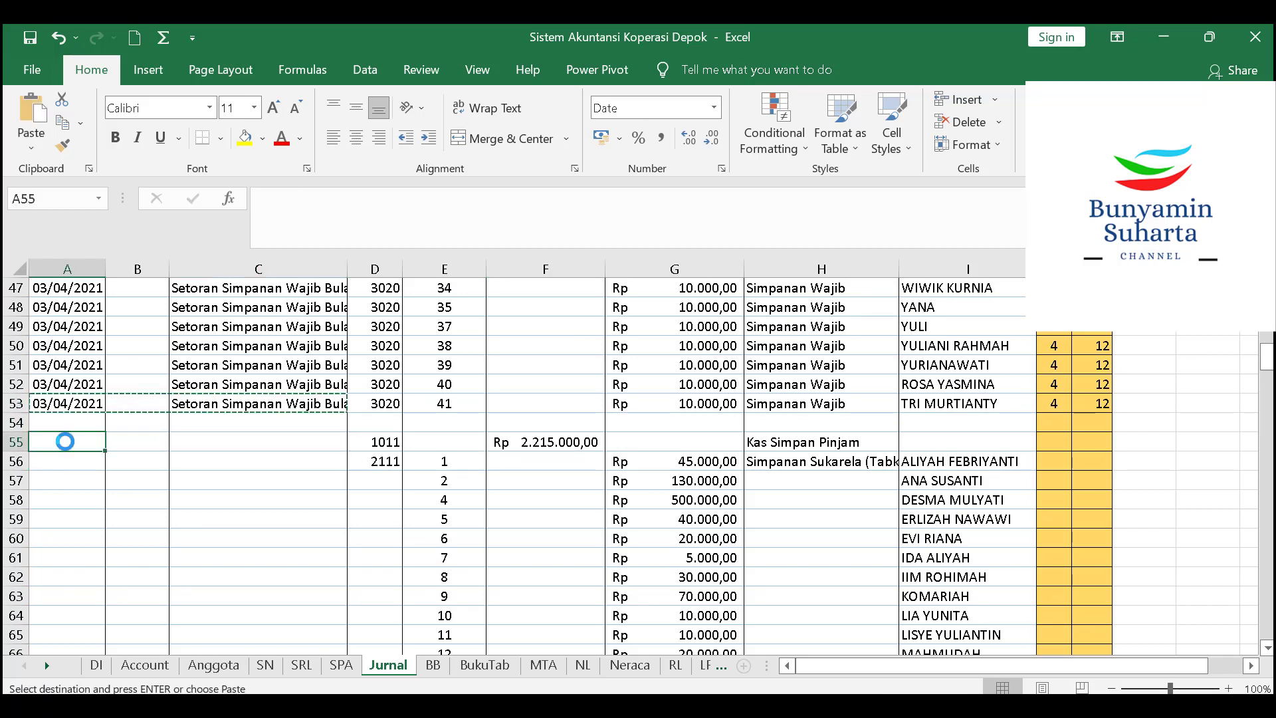
pyautogui.hotkey('ctrl', 'v')
pyautogui.click(256, 436)
pyautogui.doubleClick(391, 199)
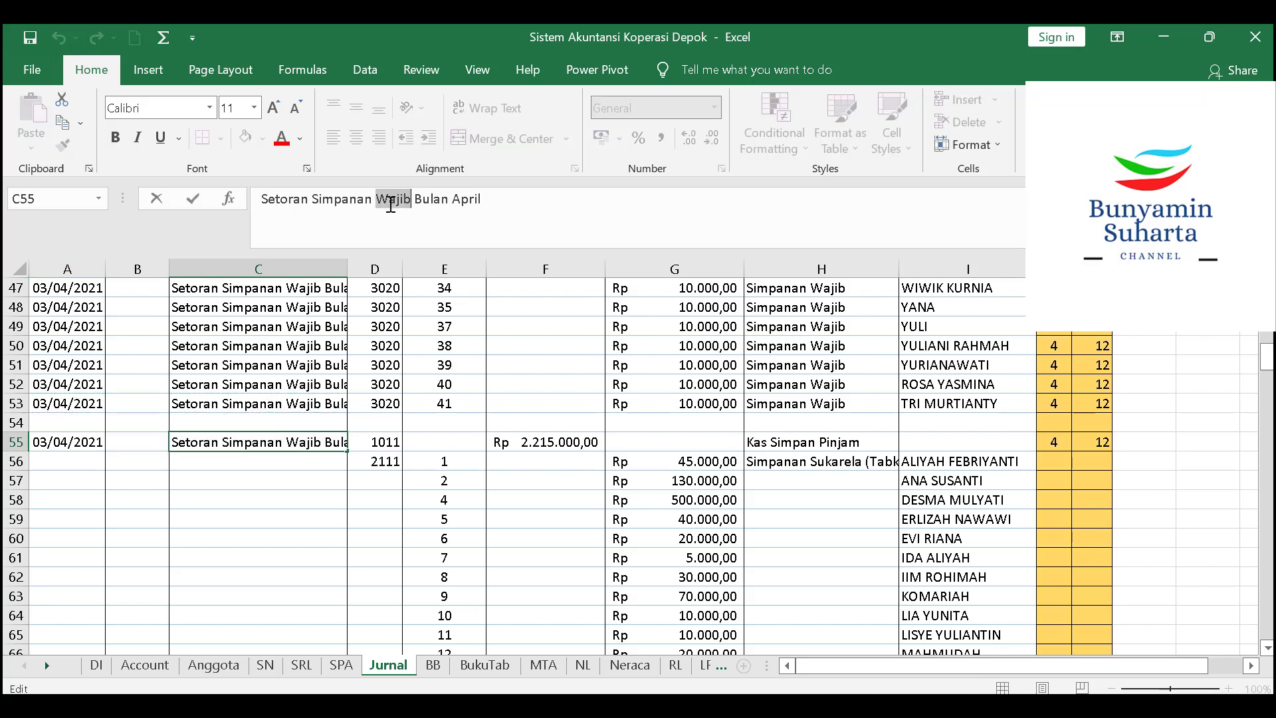
pyautogui.write('Sukarela')
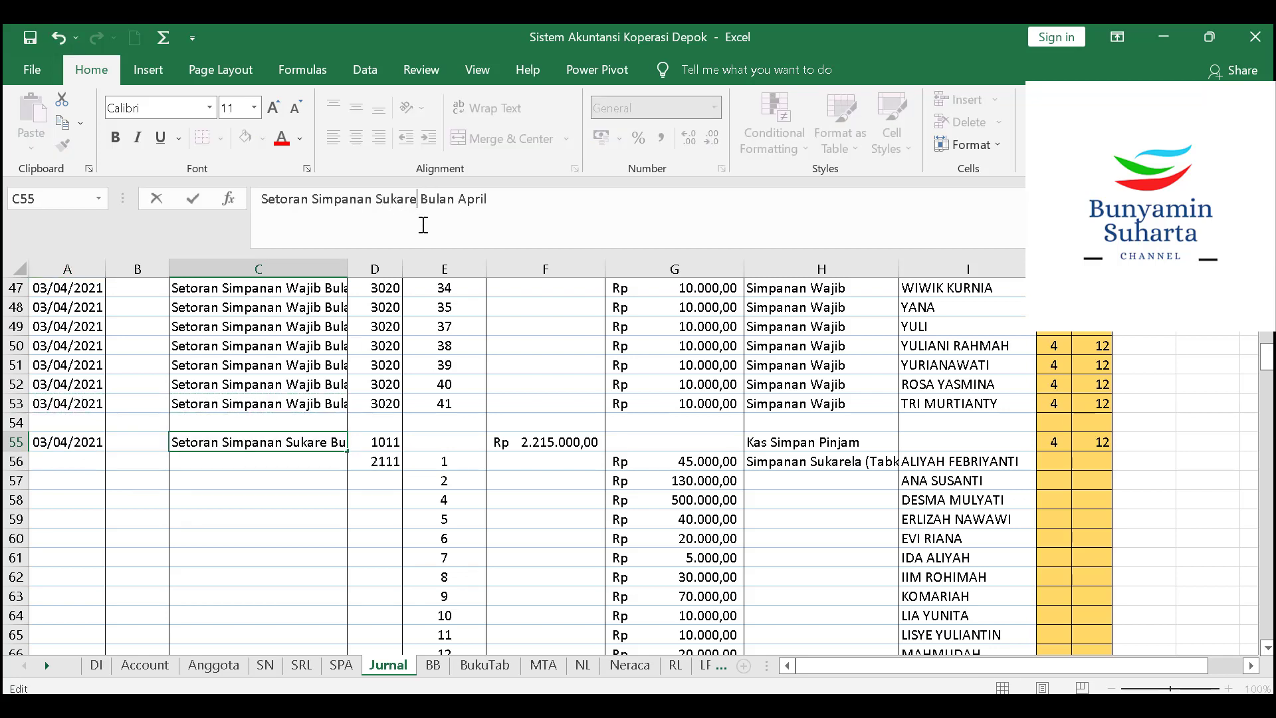
pyautogui.press('Return')
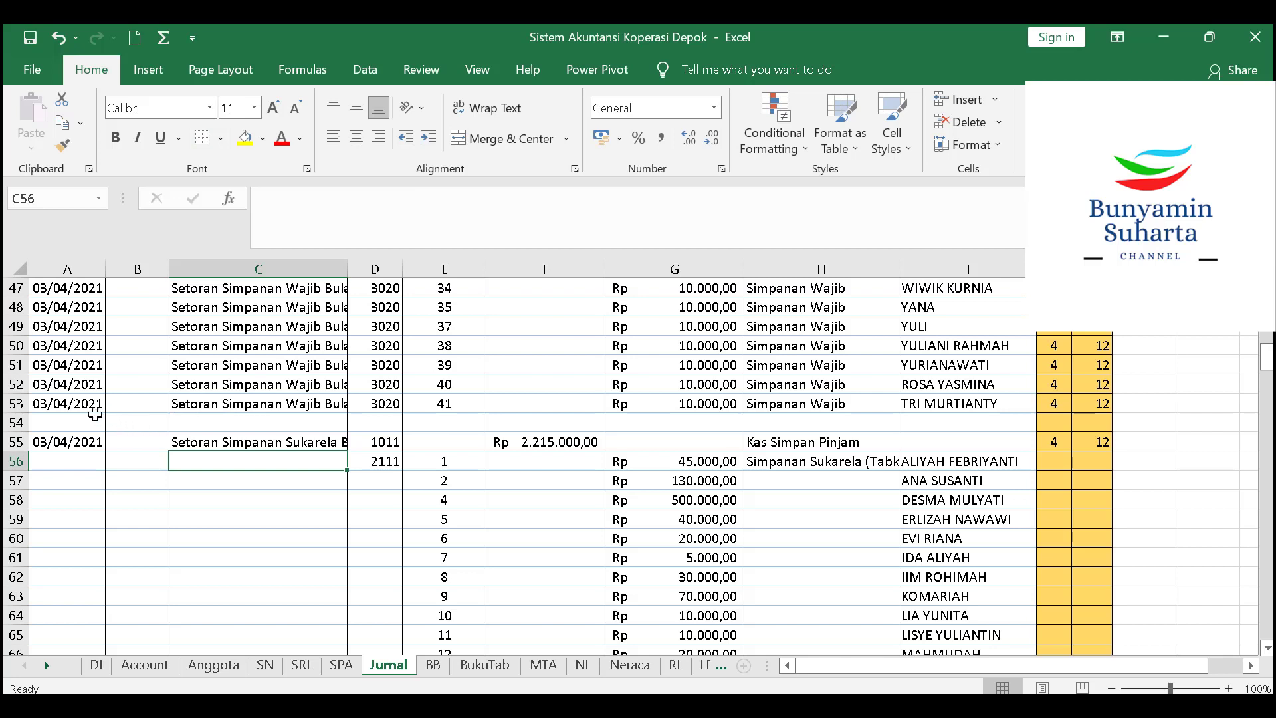
# Try to copy the date and description in A55:C55 down the voluntary savings rows through row 93
pyautogui.moveTo(83, 436); pyautogui.dragTo(212, 443)
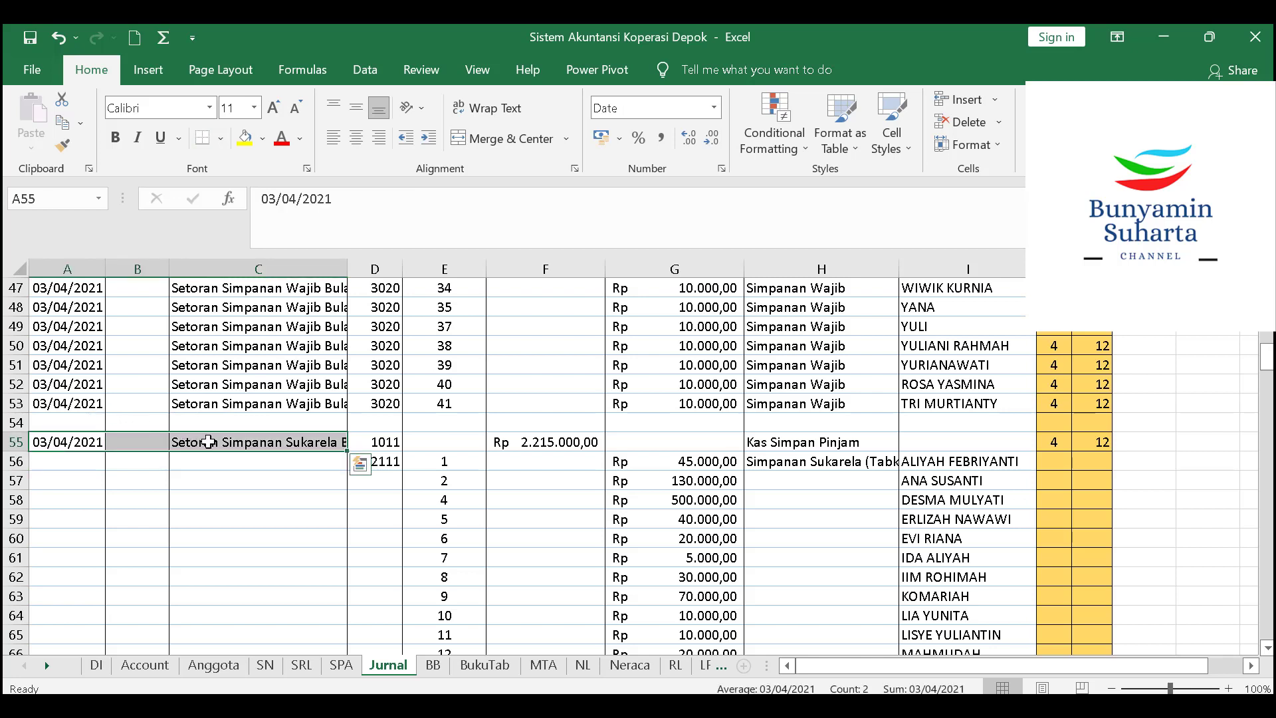
pyautogui.keyDown('ctrl'); pyautogui.click(216, 444); pyautogui.keyUp('ctrl')
pyautogui.hotkey('ctrl', 'c')
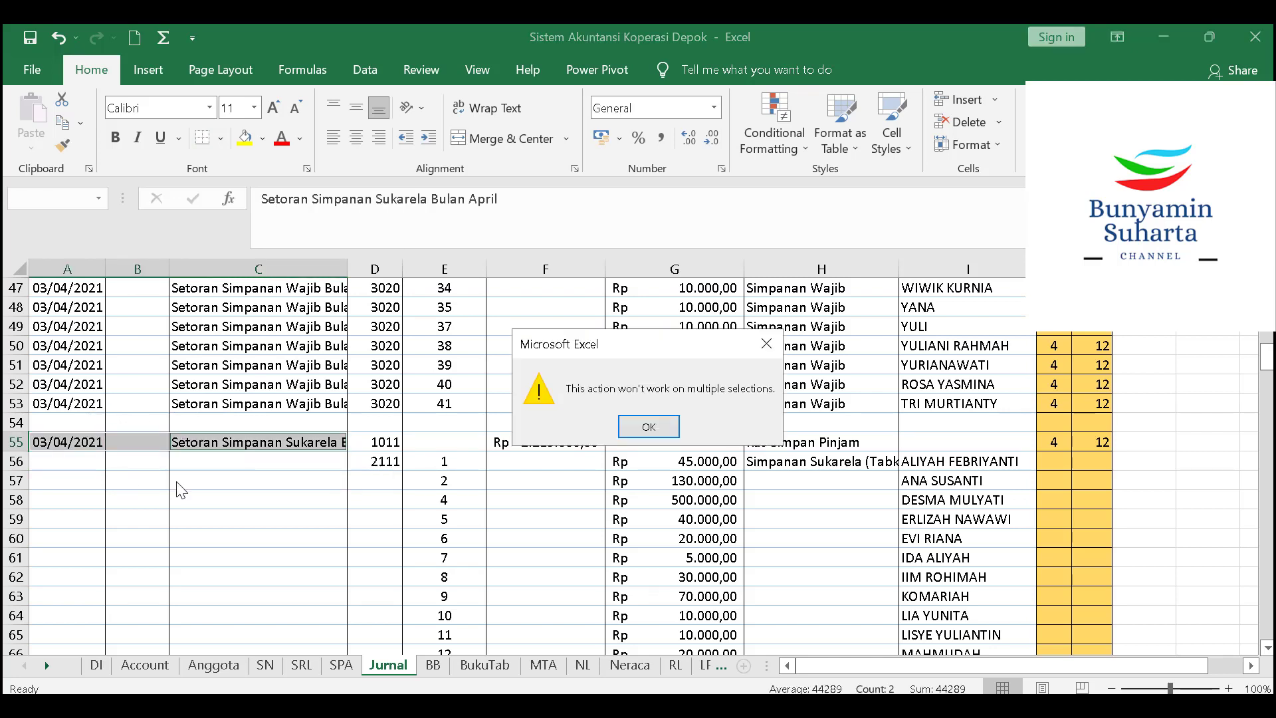
pyautogui.click(649, 426)
pyautogui.moveTo(101, 442); pyautogui.dragTo(227, 442)
pyautogui.hotkey('ctrl', 'c')
pyautogui.scroll(-14, 299, 545)
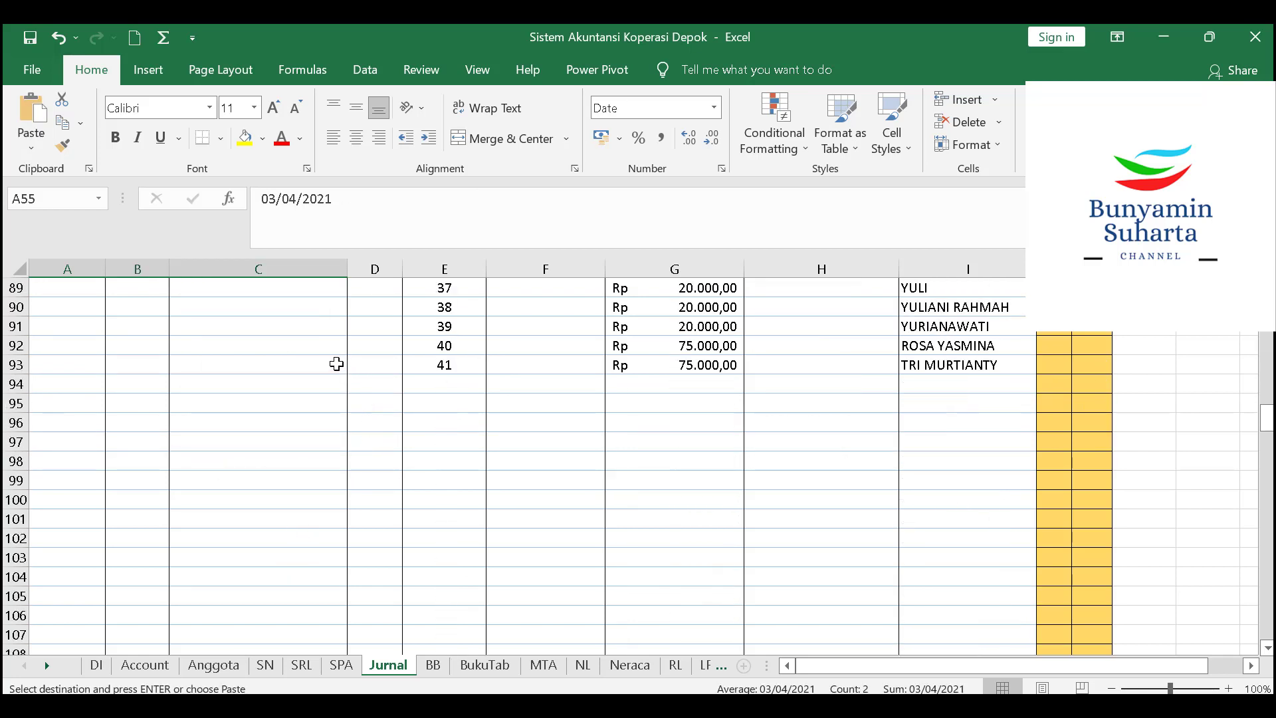
pyautogui.keyDown('shift'); pyautogui.click(337, 364); pyautogui.keyUp('shift')
pyautogui.keyDown('ctrl'); pyautogui.click(337, 364); pyautogui.keyUp('ctrl')
pyautogui.hotkey('ctrl', 'v')
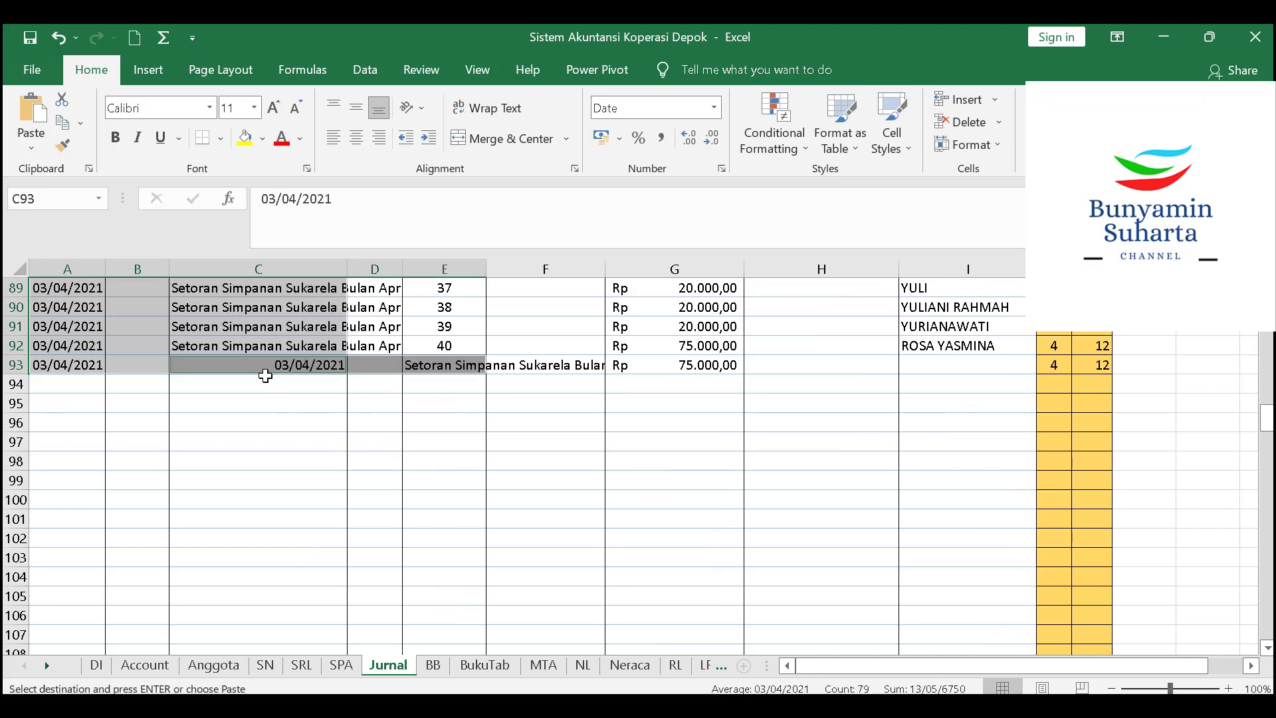
# Undo the last paste over the voluntary savings rows and return to the entry in row 55
pyautogui.click(58, 38)
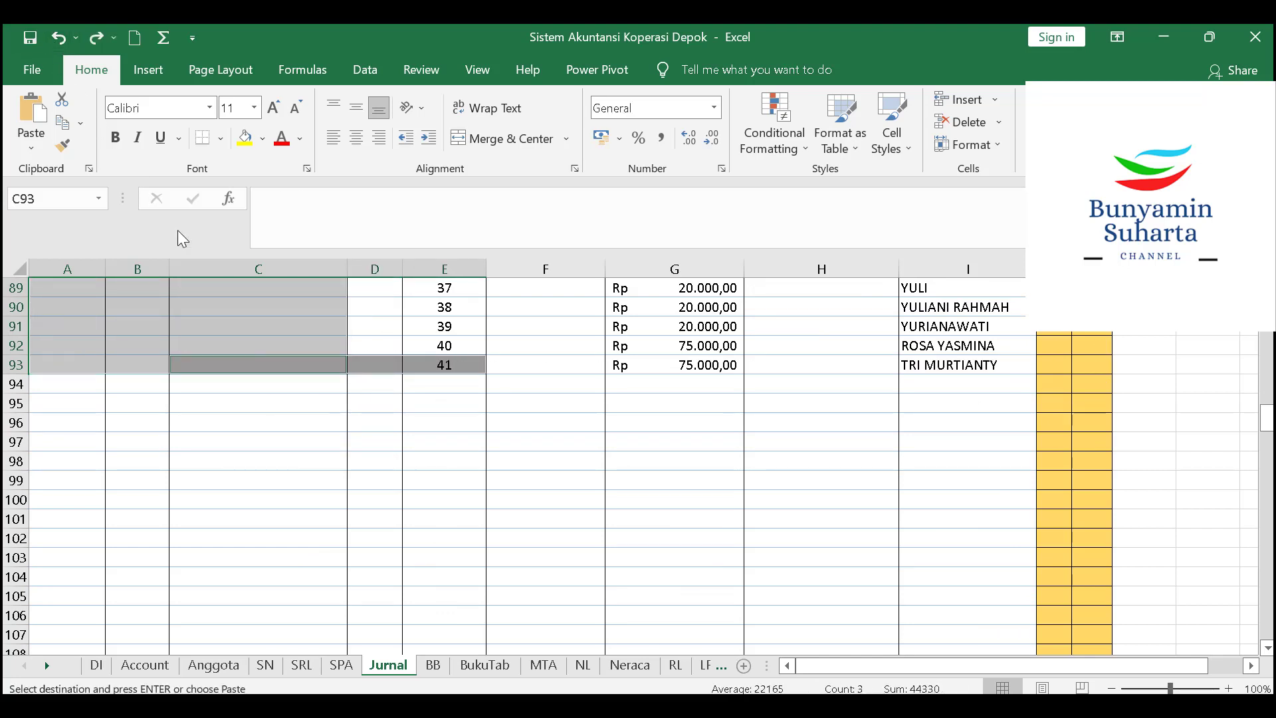
pyautogui.click(213, 390)
pyautogui.scroll(12, 113, 391)
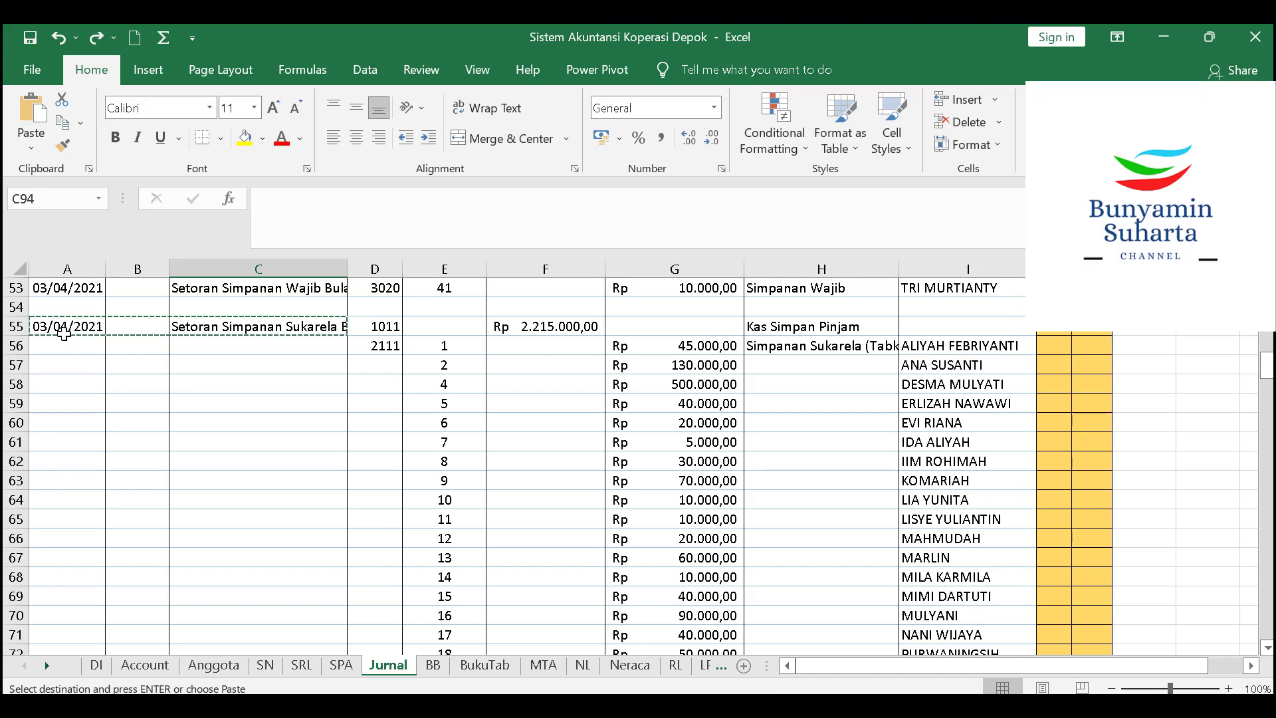
# Paste row 55's date and description down to row 93 and fill account code 2111 from D56 to D93
pyautogui.moveTo(64, 334); pyautogui.dragTo(71, 460)
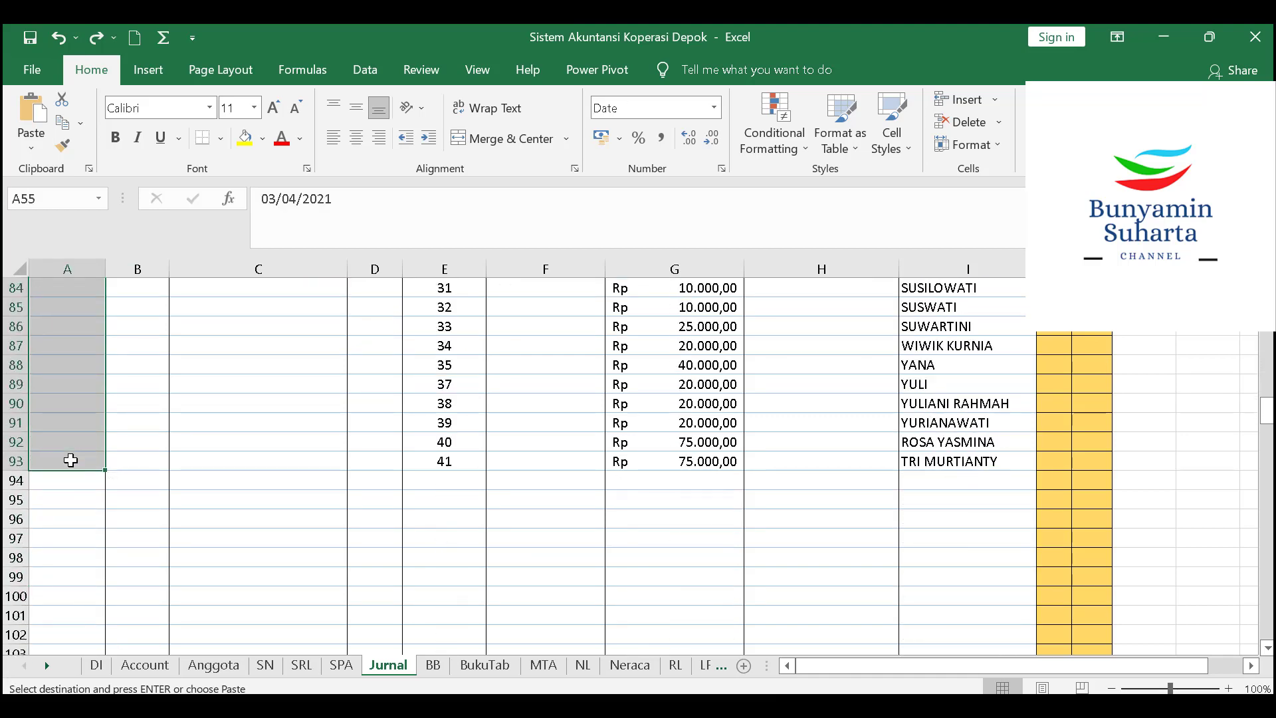
pyautogui.hotkey('ctrl', 'v')
pyautogui.click(384, 480)
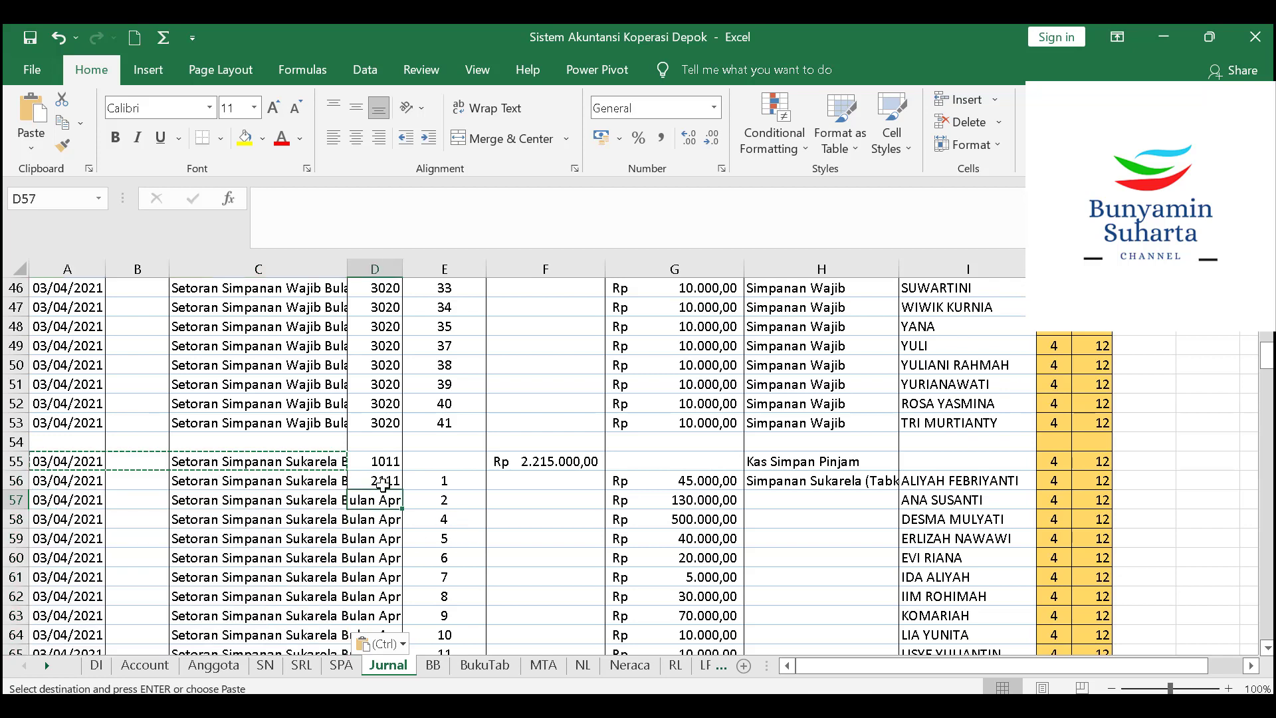
pyautogui.moveTo(405, 491); pyautogui.dragTo(374, 447)
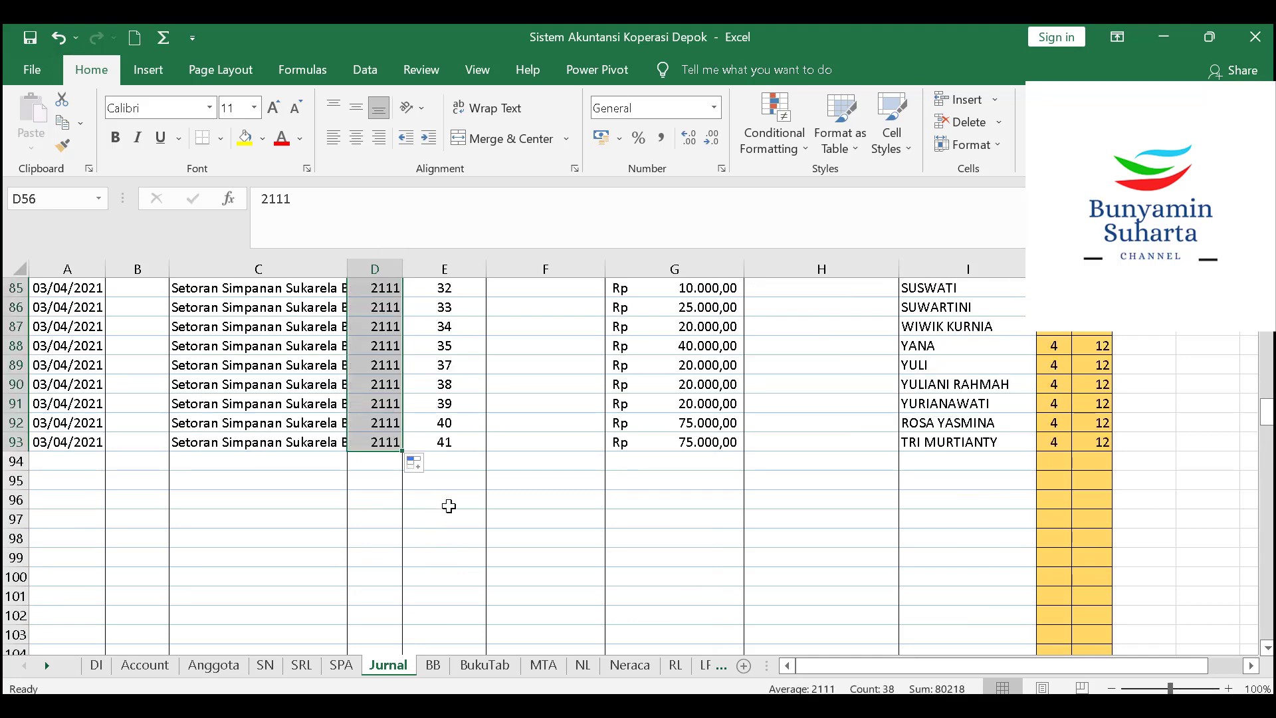
pyautogui.click(592, 520)
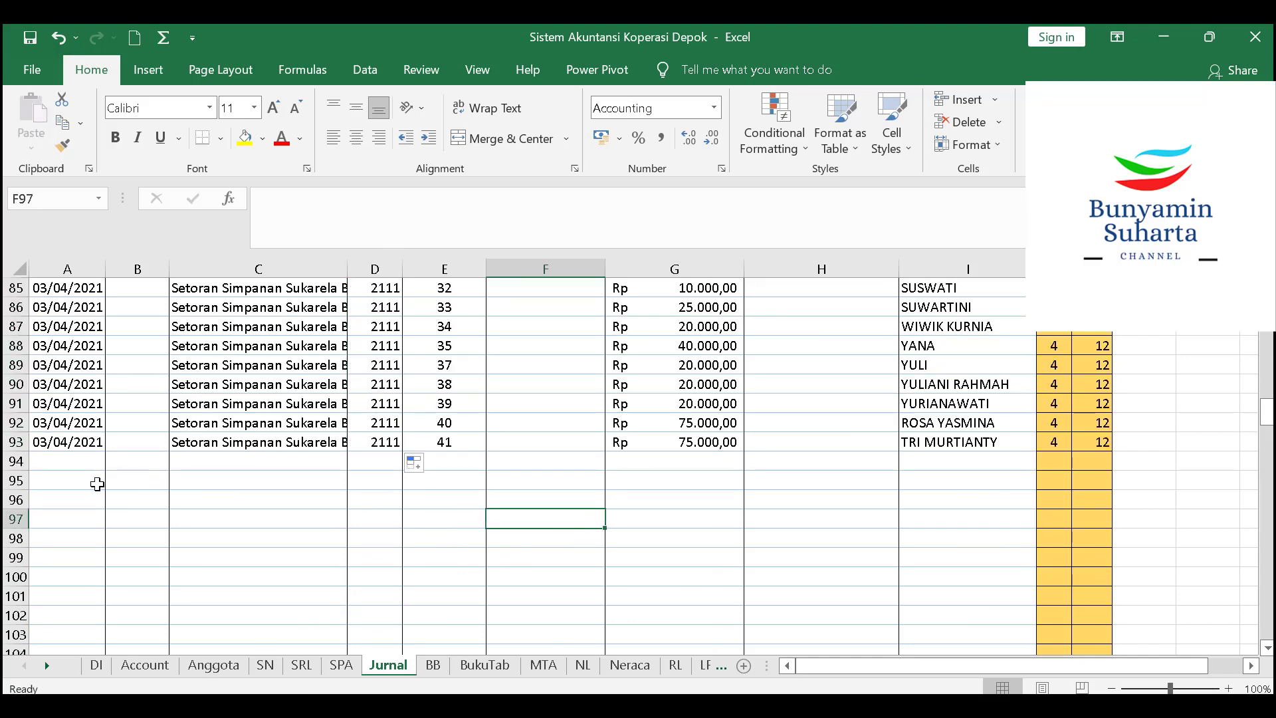
# Switch to the KOPERASI Depok workbook and filter the "utang lagi" column to exclude BUKU, KELUAR and blanks
pyautogui.click(97, 485)
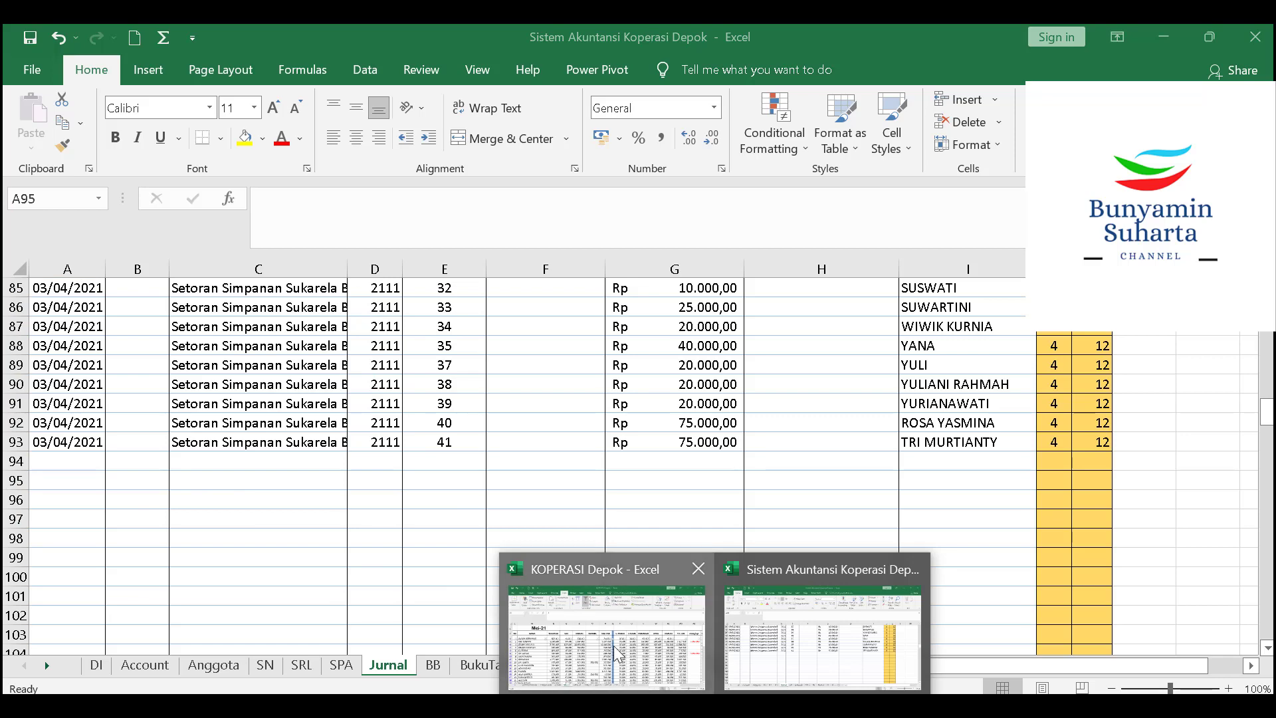
pyautogui.click(618, 648)
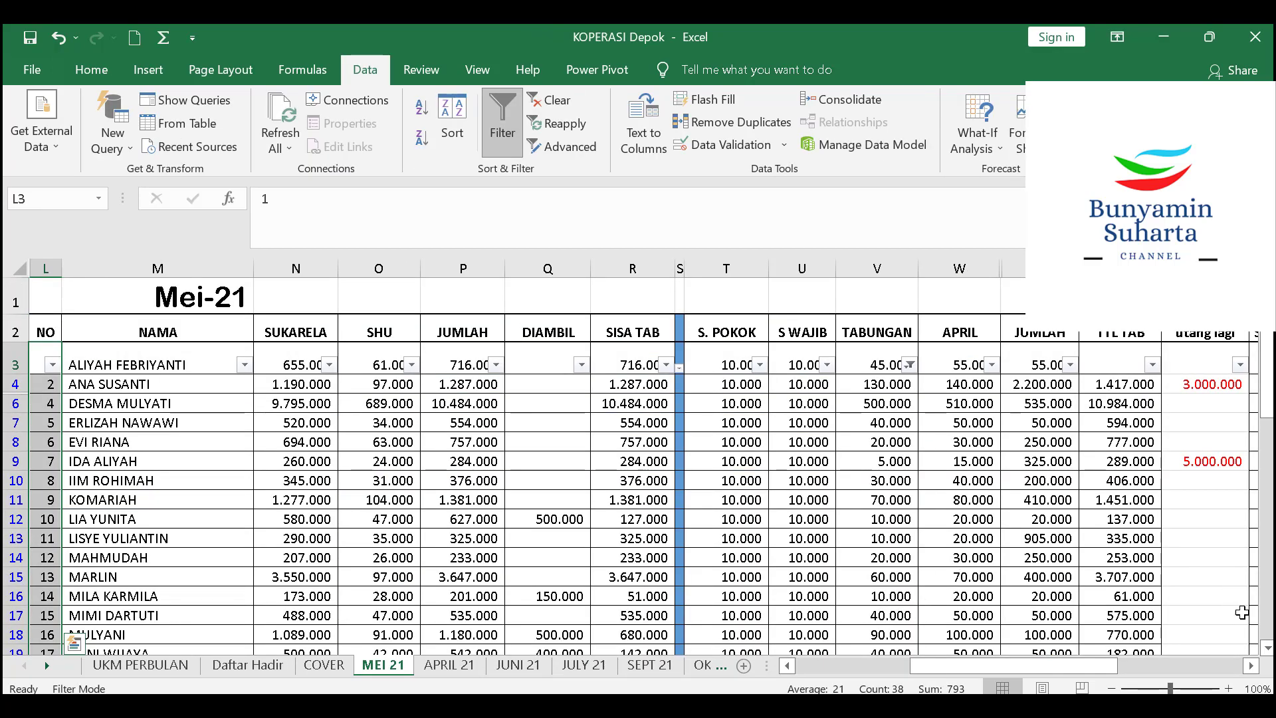
pyautogui.click(1252, 665)
pyautogui.click(1252, 666)
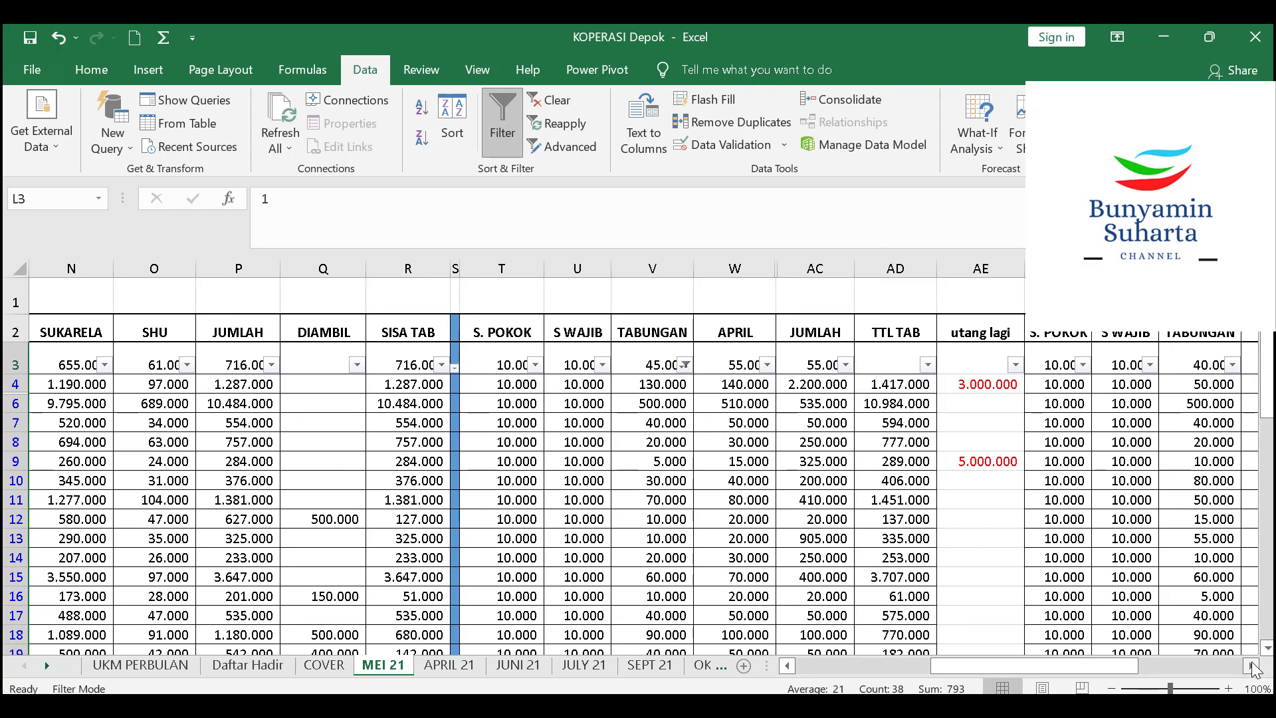
pyautogui.click(1252, 665)
pyautogui.click(1252, 665)
pyautogui.click(1252, 665)
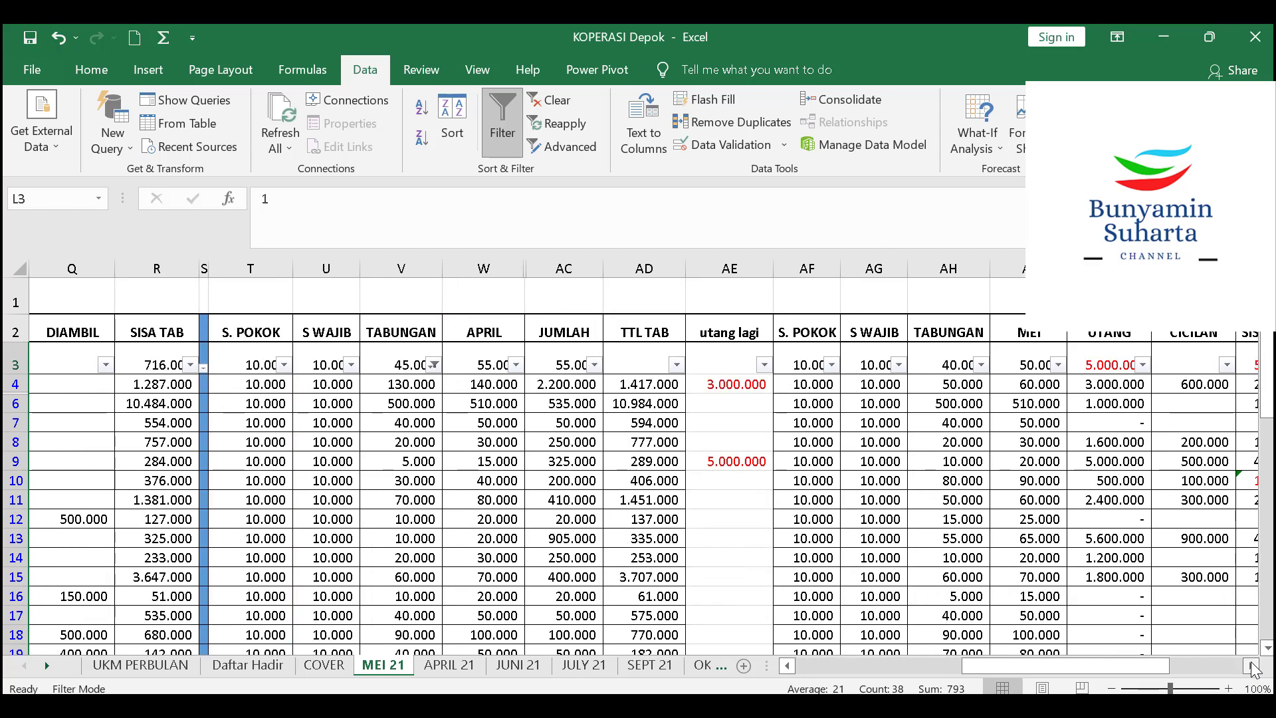
pyautogui.click(1252, 665)
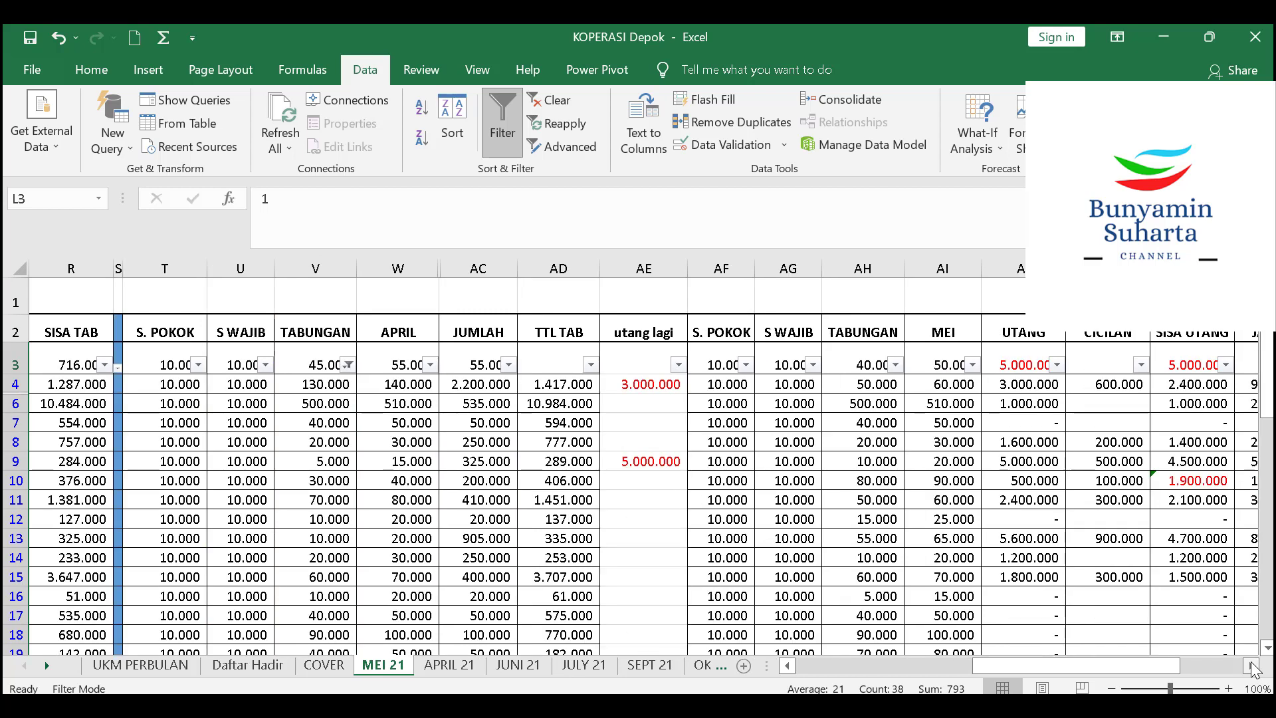
pyautogui.click(1252, 666)
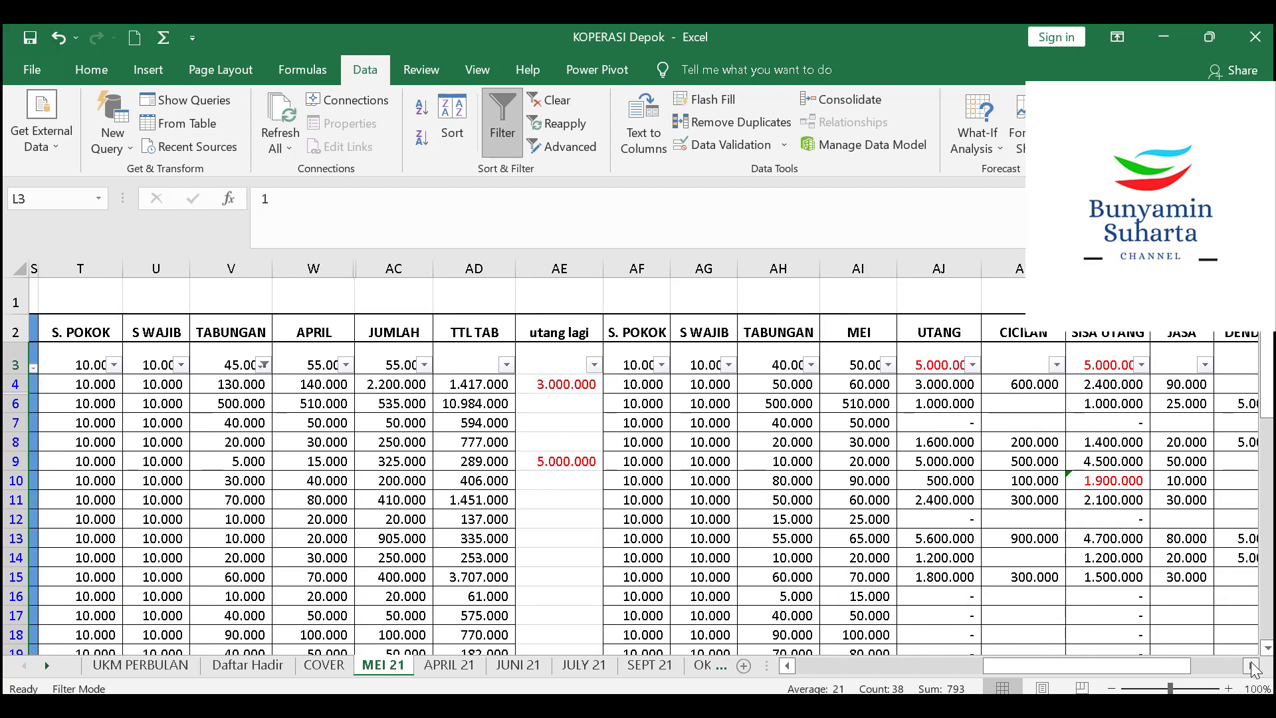
pyautogui.click(593, 365)
pyautogui.click(415, 485)
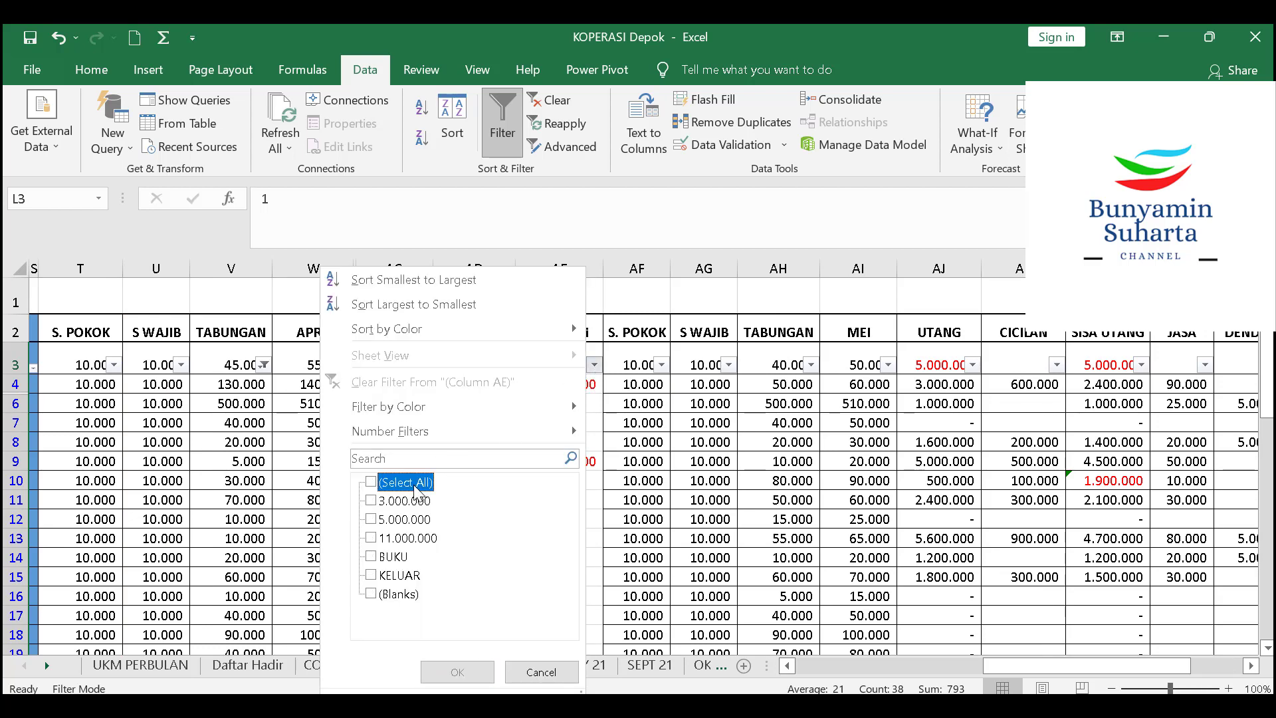
pyautogui.click(416, 485)
pyautogui.click(399, 557)
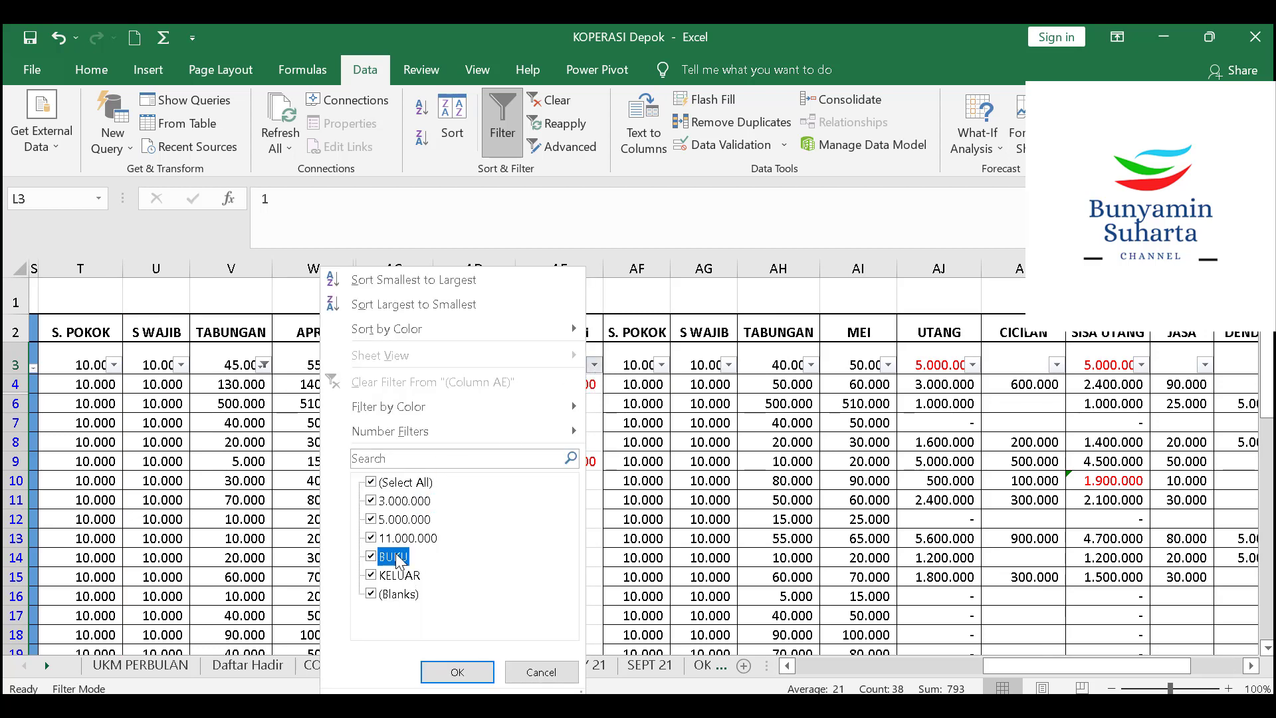
pyautogui.click(402, 575)
pyautogui.click(404, 594)
pyautogui.click(457, 672)
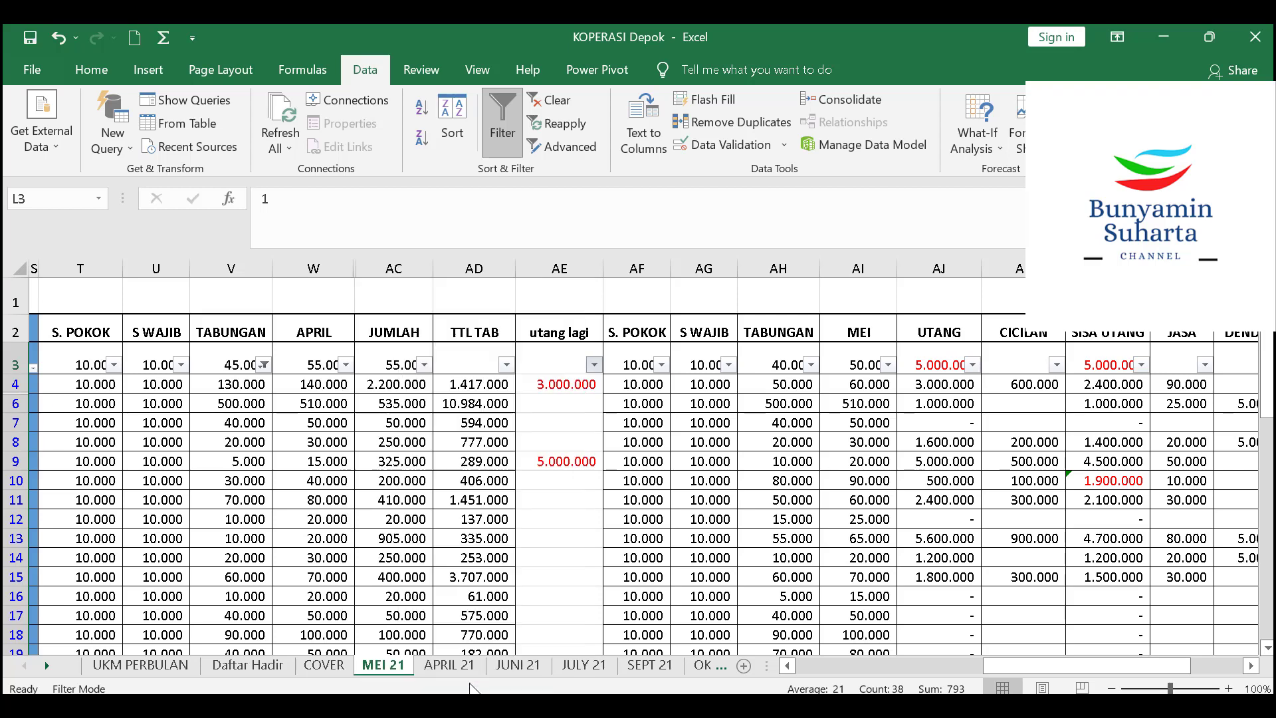
# Copy the filtered "utang lagi" amounts in AE4:AE52 and paste them as values from F95 in the accounting workbook's Jurnal sheet
pyautogui.moveTo(561, 386); pyautogui.dragTo(560, 445)
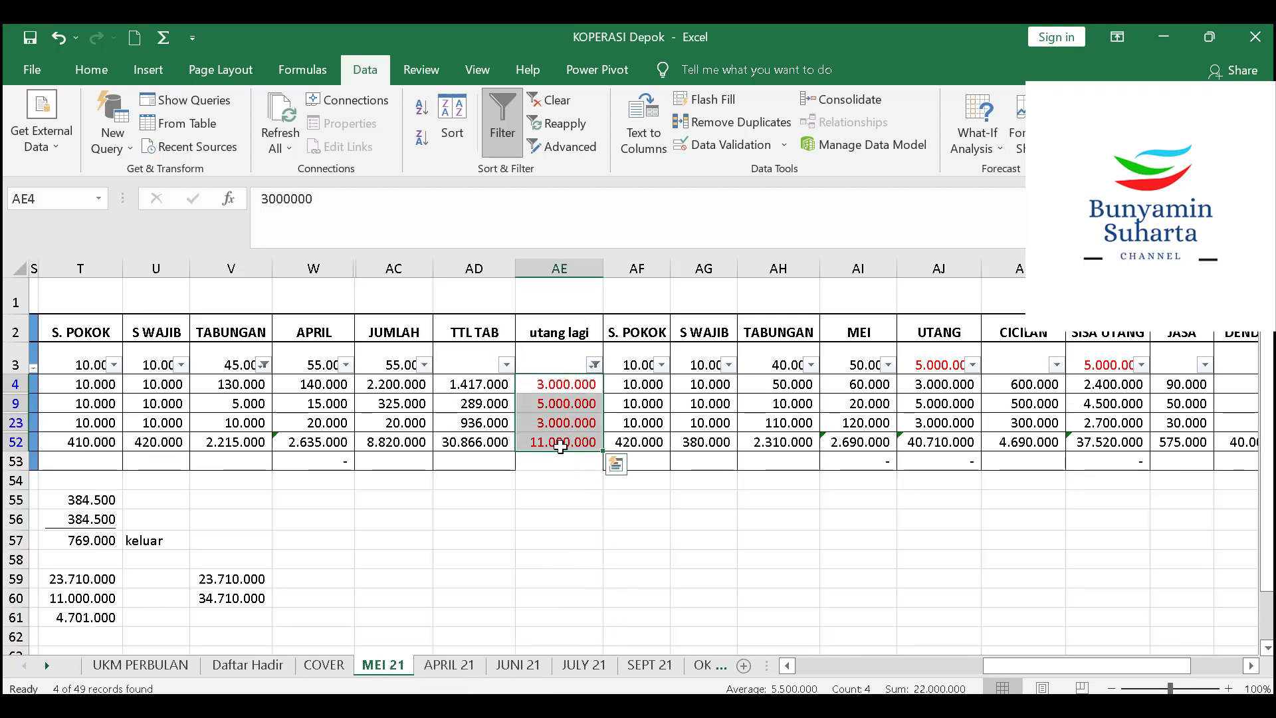
pyautogui.rightClick(560, 445)
pyautogui.click(593, 277)
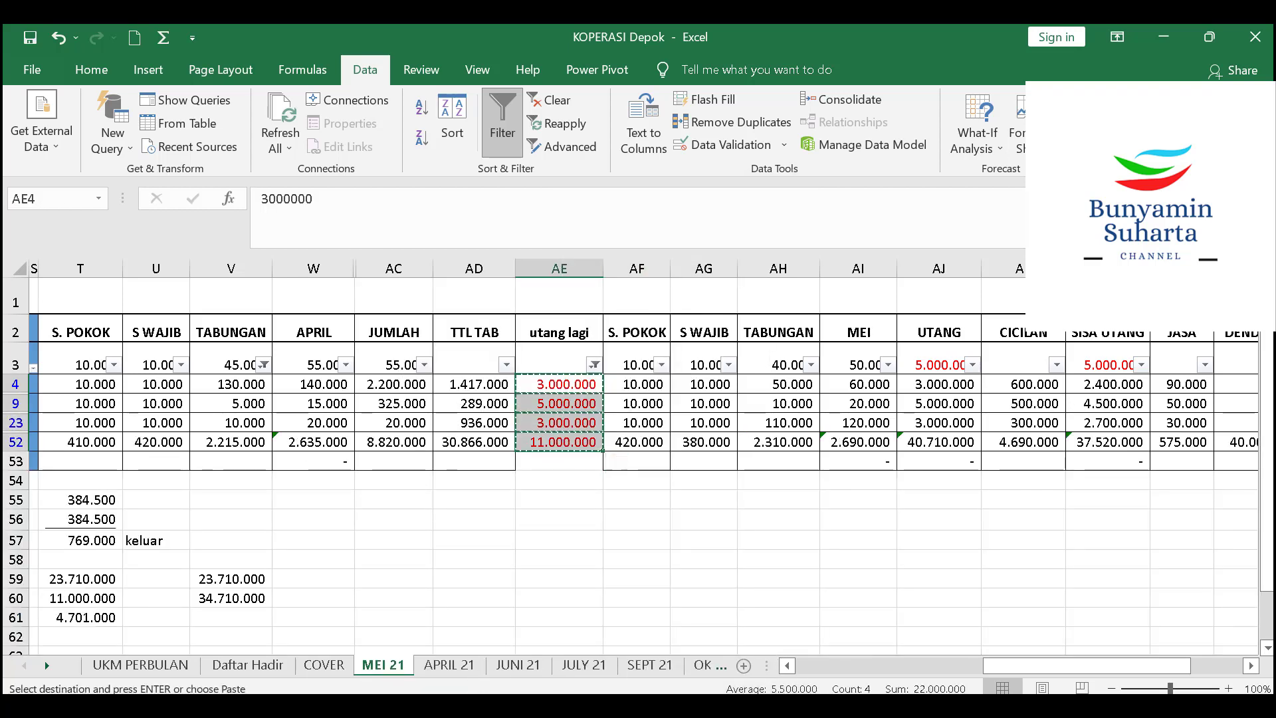
pyautogui.click(715, 706)
pyautogui.click(784, 648)
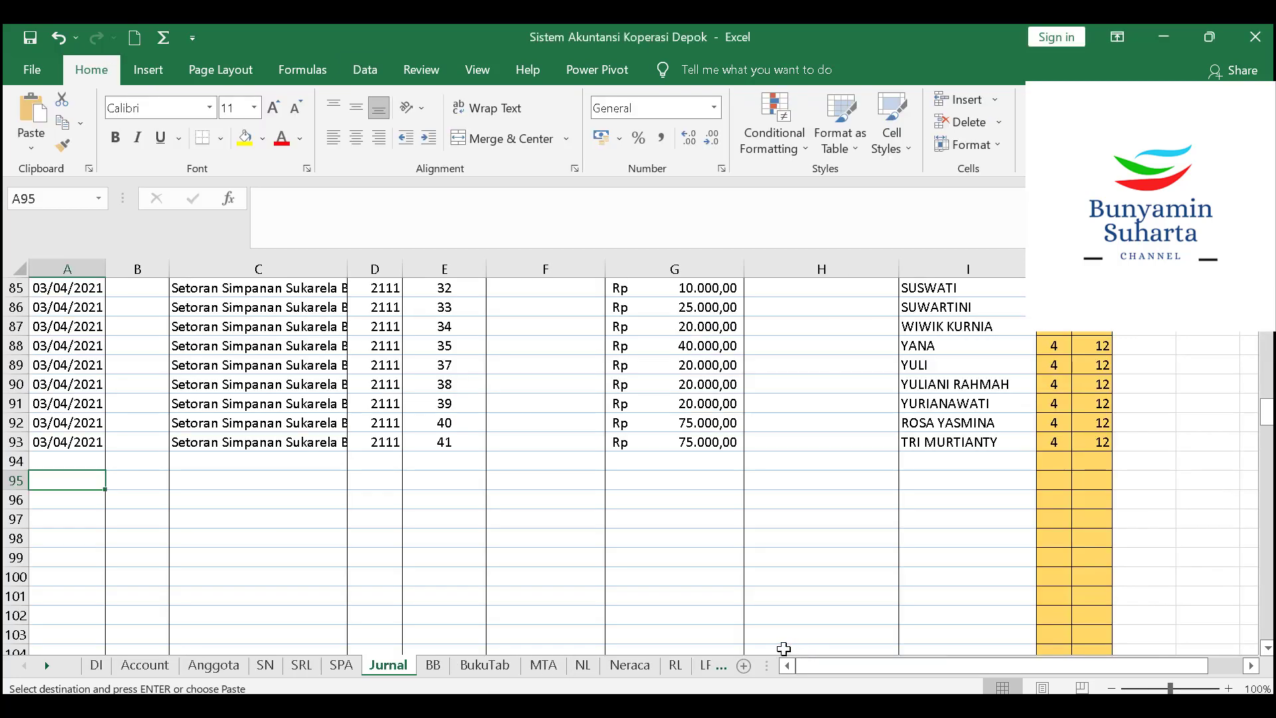
pyautogui.click(563, 484)
pyautogui.rightClick(564, 483)
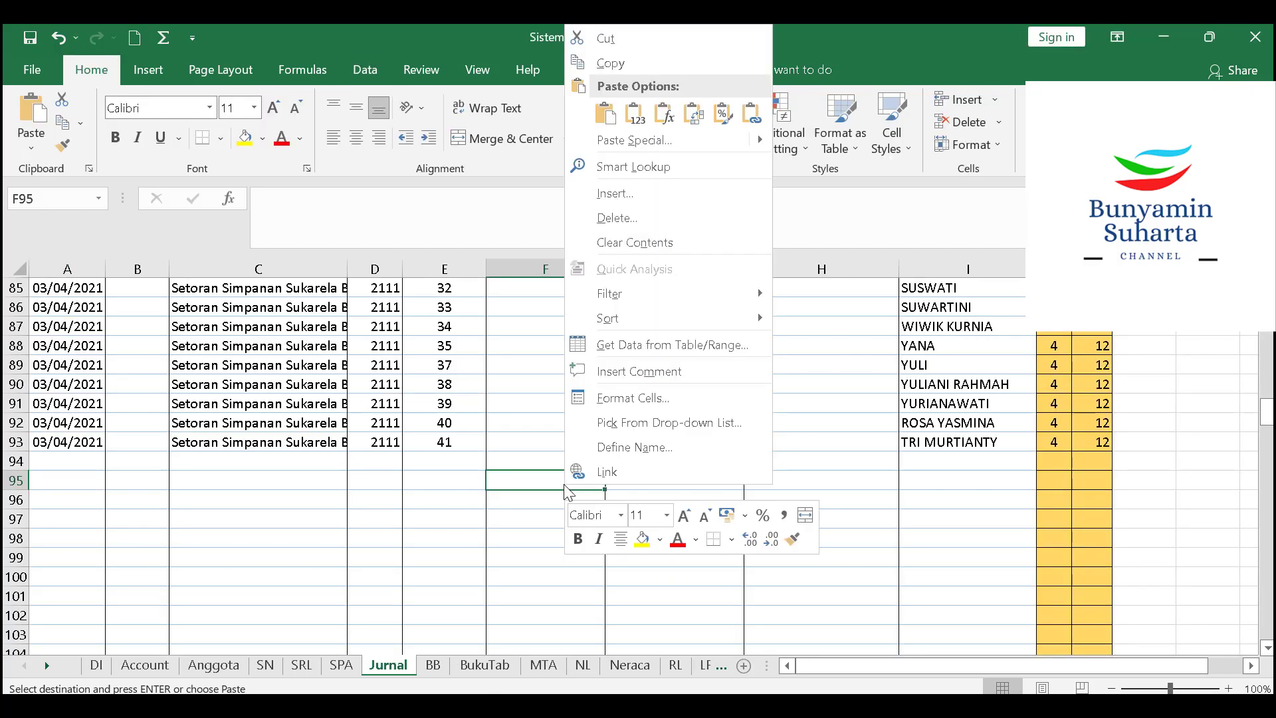
pyautogui.click(632, 113)
# Enter account code 1311 in D95 and fill it down to D100
pyautogui.click(393, 481)
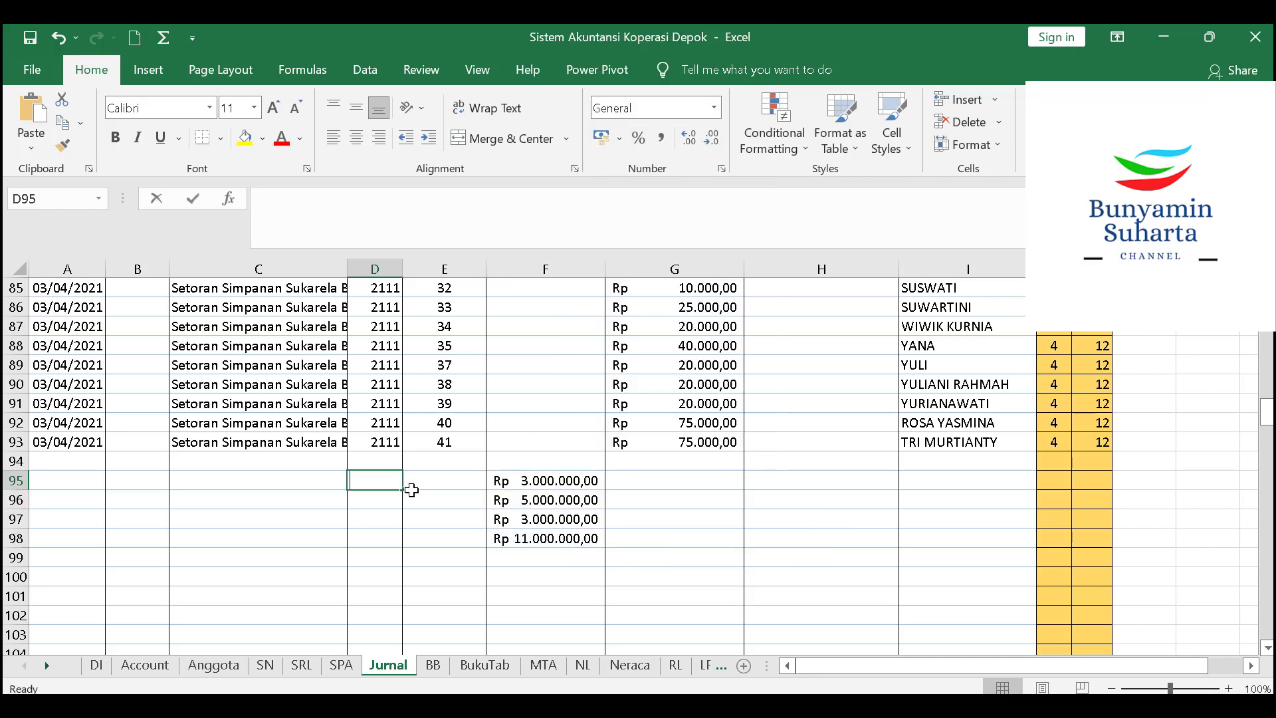
pyautogui.write('1311')
pyautogui.press('Return')
pyautogui.click(392, 487)
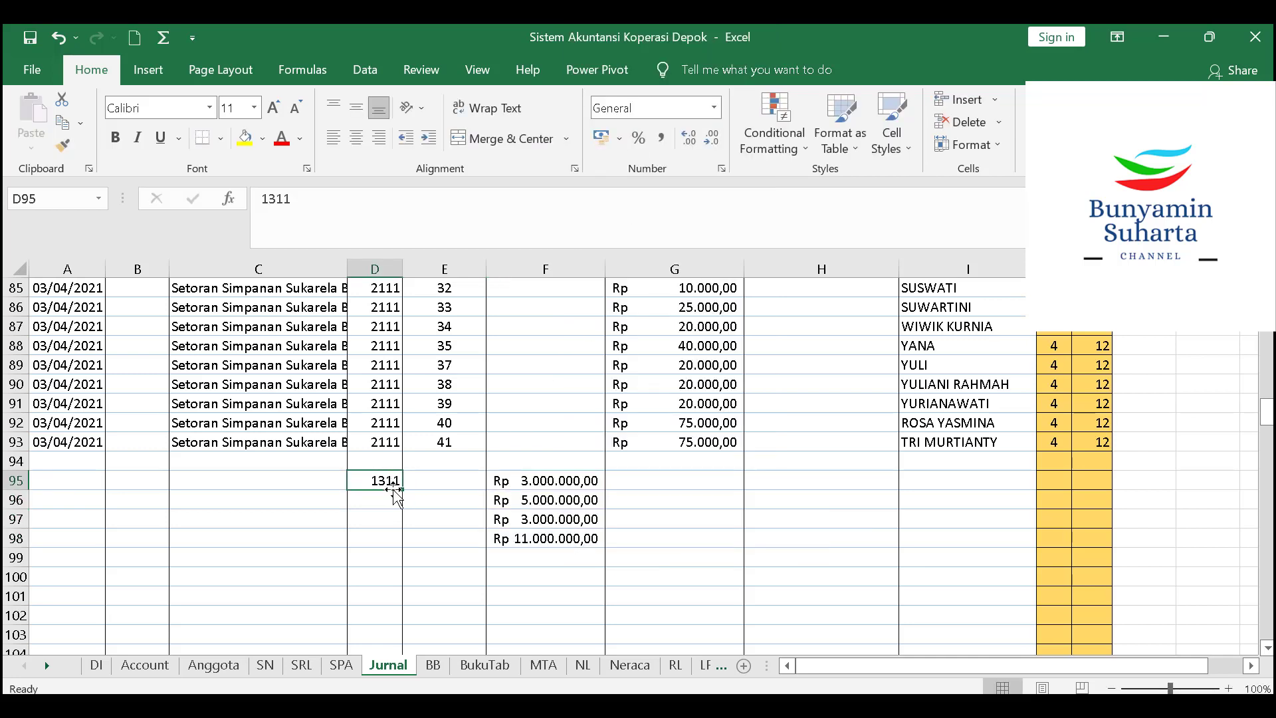
pyautogui.moveTo(402, 492); pyautogui.dragTo(409, 584)
# Fill the account-name lookup formula in H66 down the column past the new loan rows
pyautogui.click(835, 401)
pyautogui.scroll(8, 835, 438)
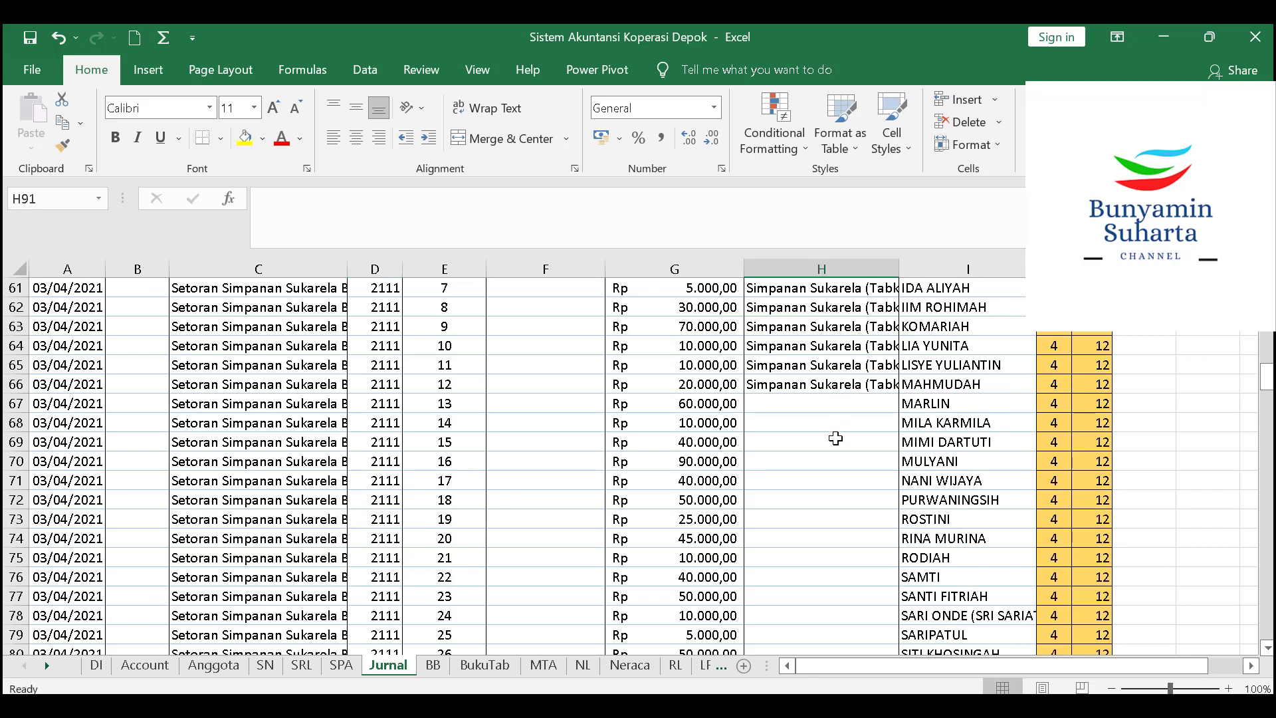
pyautogui.click(843, 383)
pyautogui.moveTo(899, 393); pyautogui.dragTo(840, 489)
pyautogui.scroll(6, 788, 463)
pyautogui.scroll(6, 787, 464)
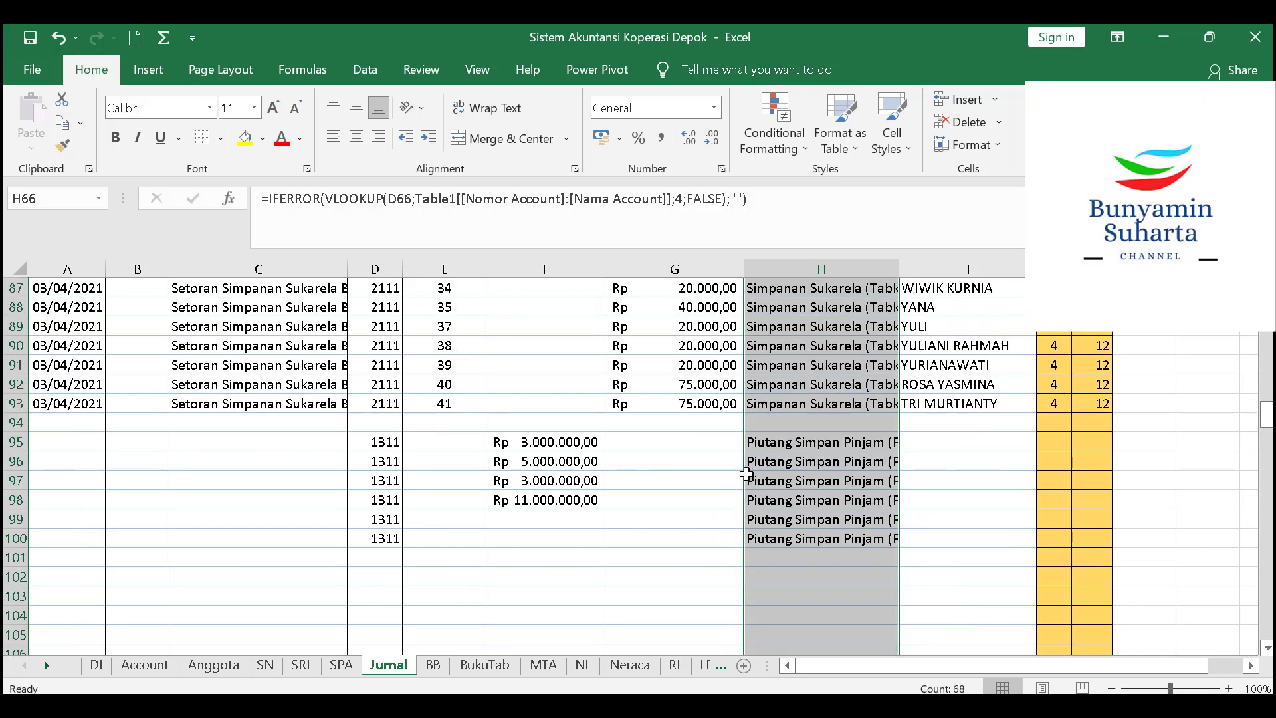
# Set the account code in D99 to 1011 and clear the extra code in D100
pyautogui.click(402, 525)
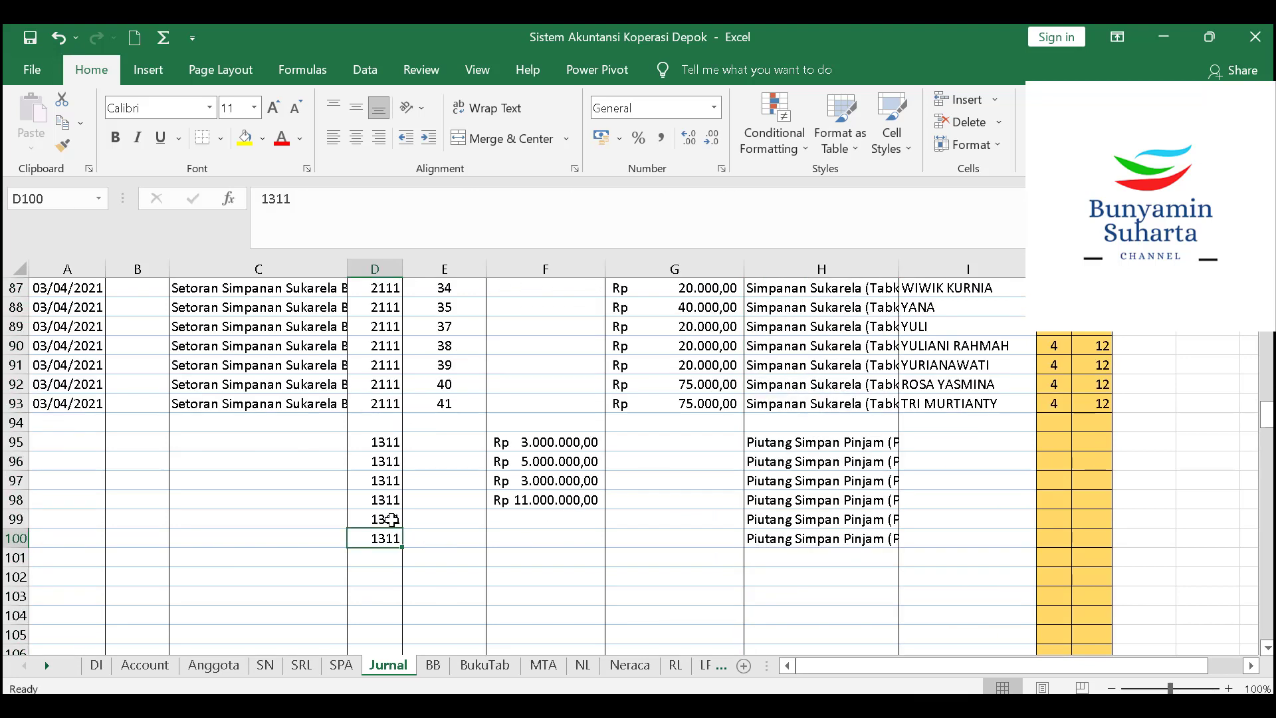
pyautogui.write('1011')
pyautogui.press('Return')
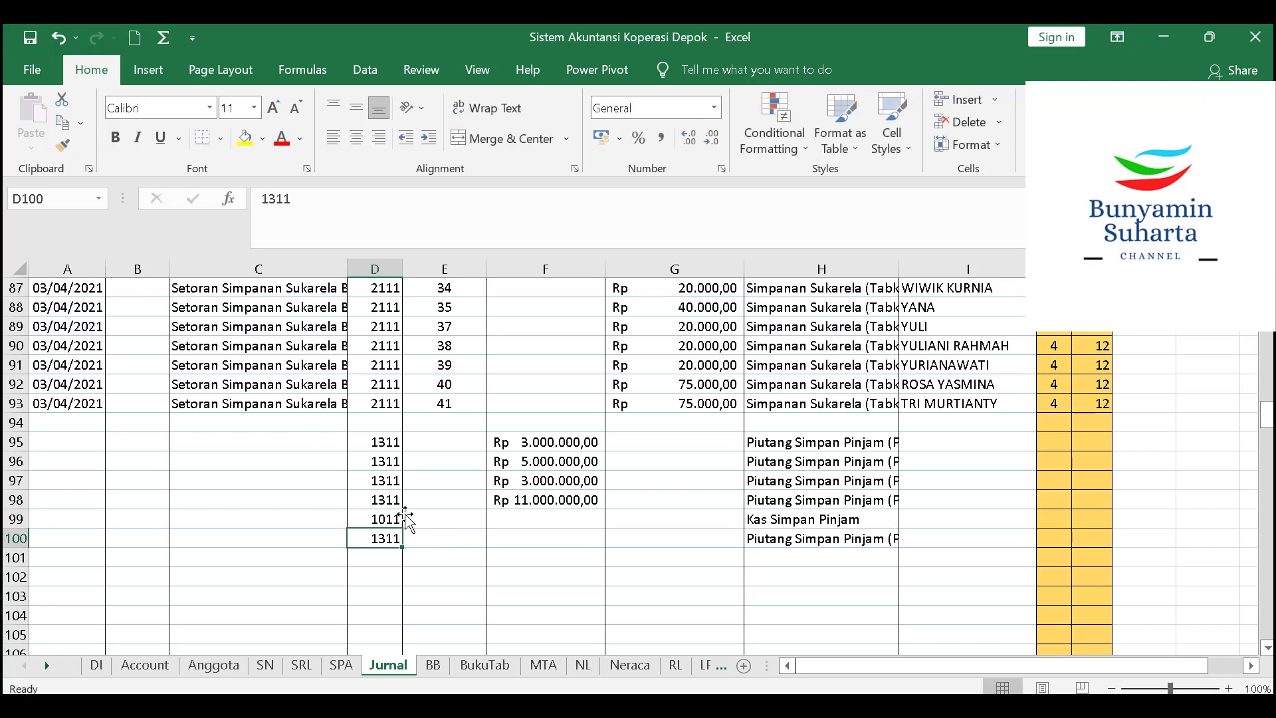
pyautogui.press('Delete')
# Total the loan amounts F95:F98 with a SUM formula in credit cell G99
pyautogui.click(685, 518)
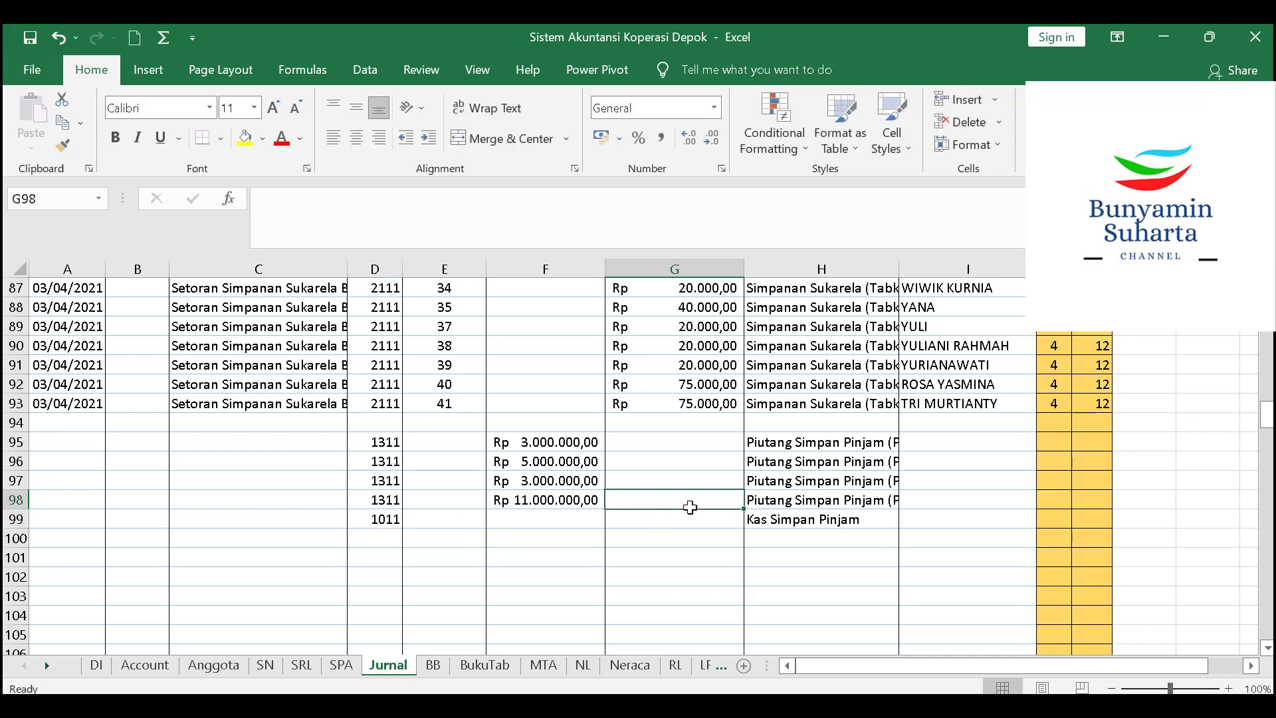
pyautogui.hotkey('alt', '=')
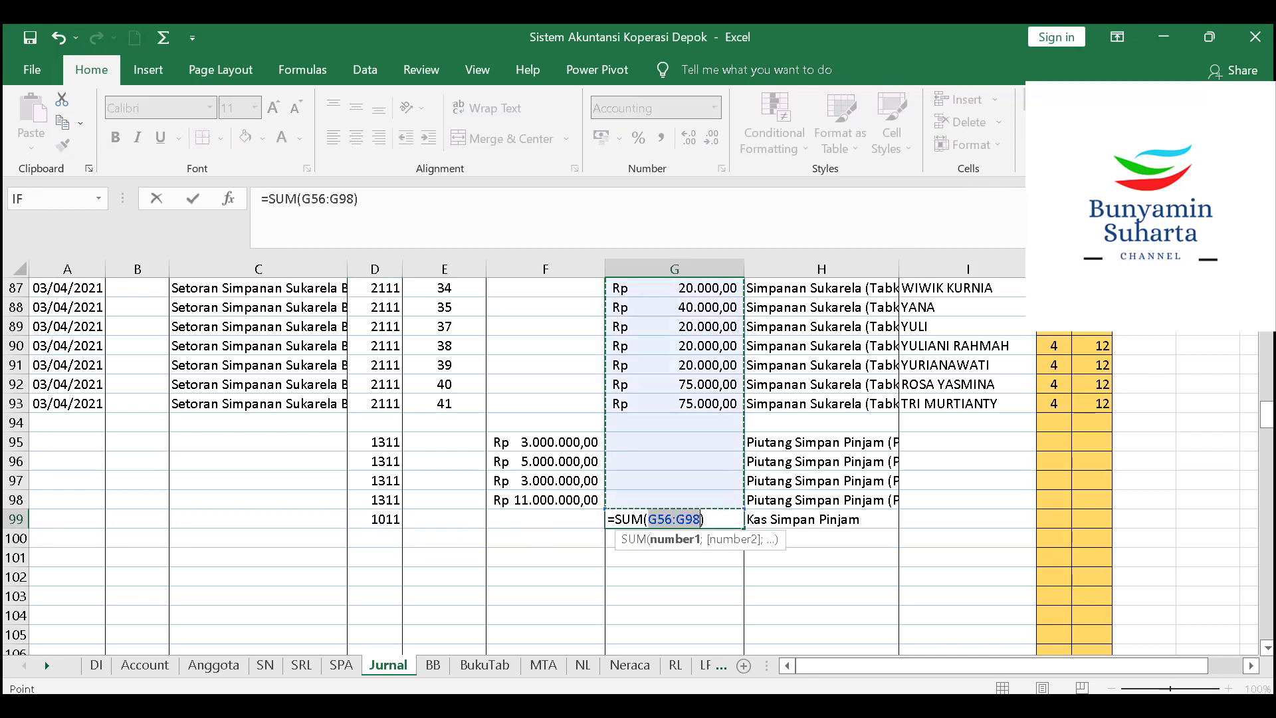
pyautogui.moveTo(531, 444); pyautogui.dragTo(517, 500)
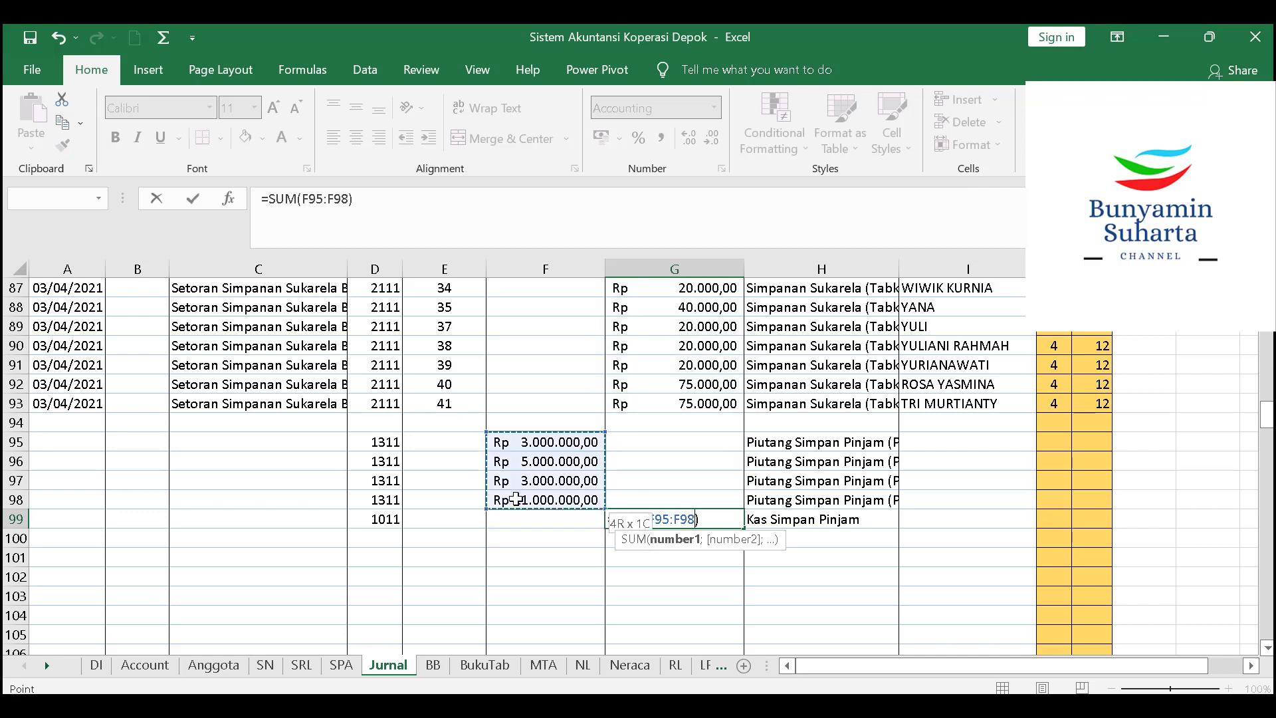
pyautogui.press('Return')
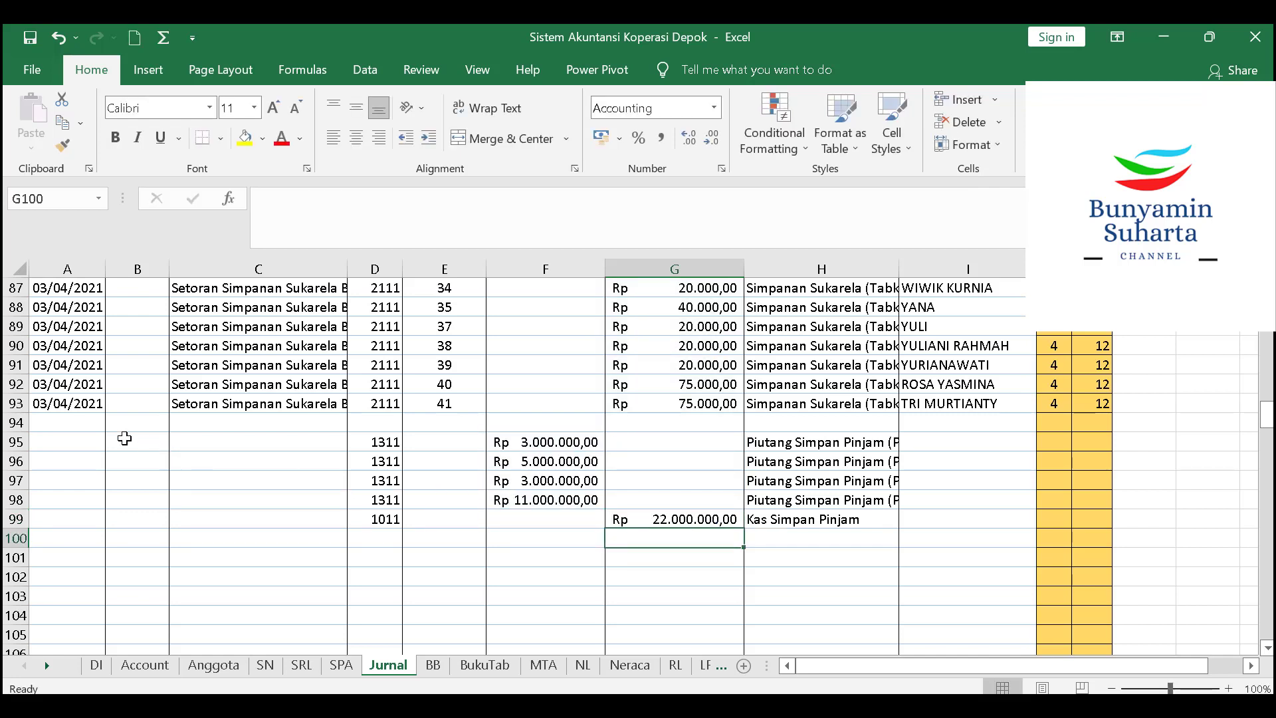
# Copy the date 03/04/2021 from A93 into A95:A99
pyautogui.click(78, 404)
pyautogui.hotkey('ctrl', 'c')
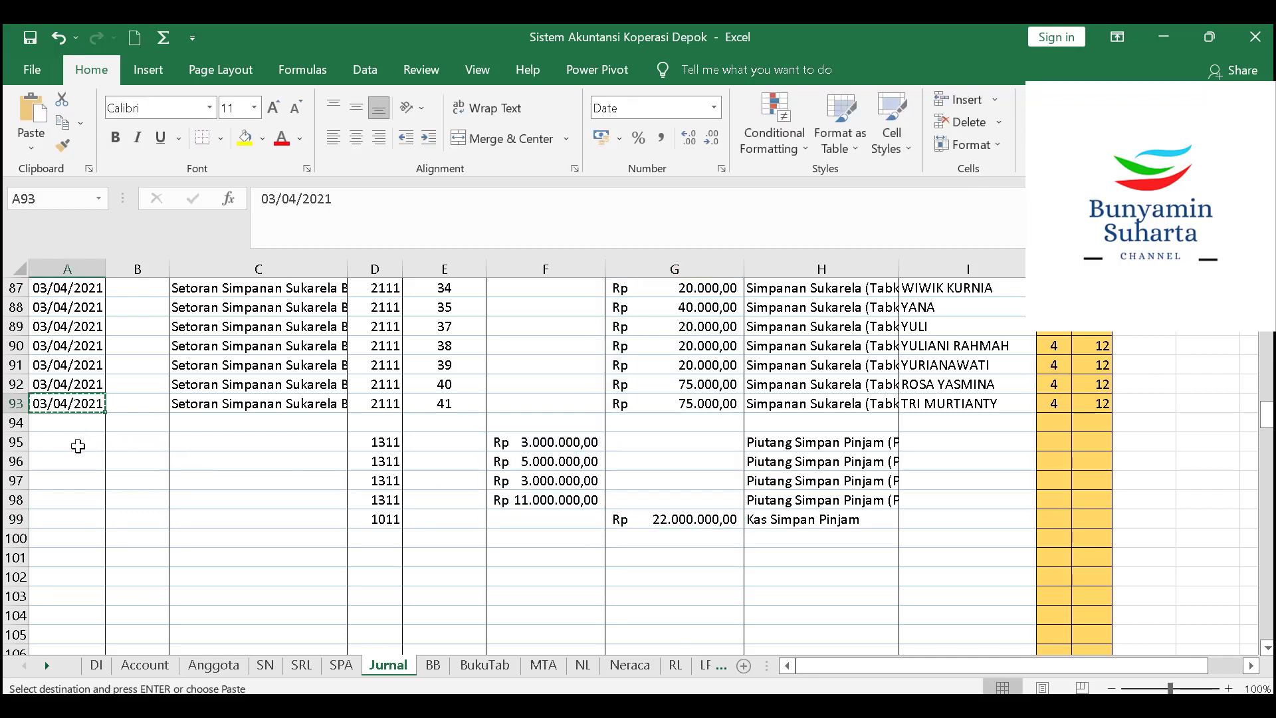
pyautogui.moveTo(78, 443); pyautogui.dragTo(70, 517)
pyautogui.hotkey('ctrl', 'v')
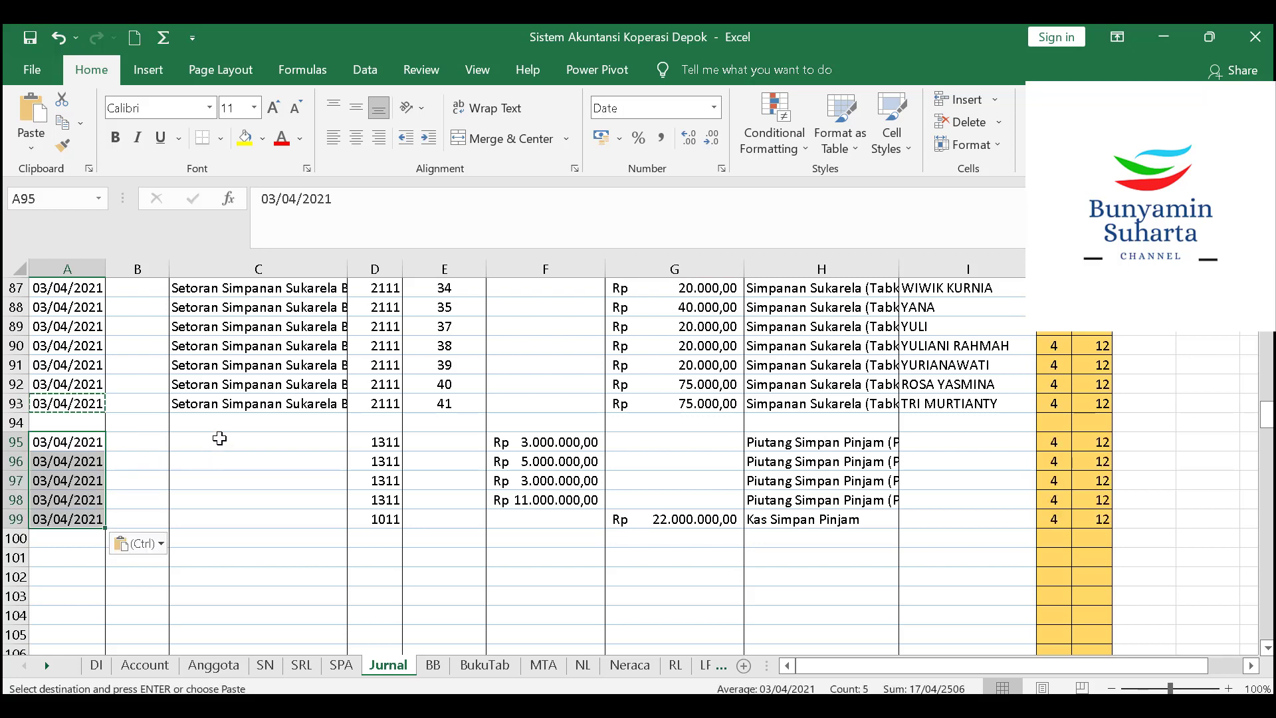
# Enter the description "Penyaluran Pinjaman" in C95 and fill it down to C99
pyautogui.click(222, 436)
pyautogui.write('Penyaluran Pi')
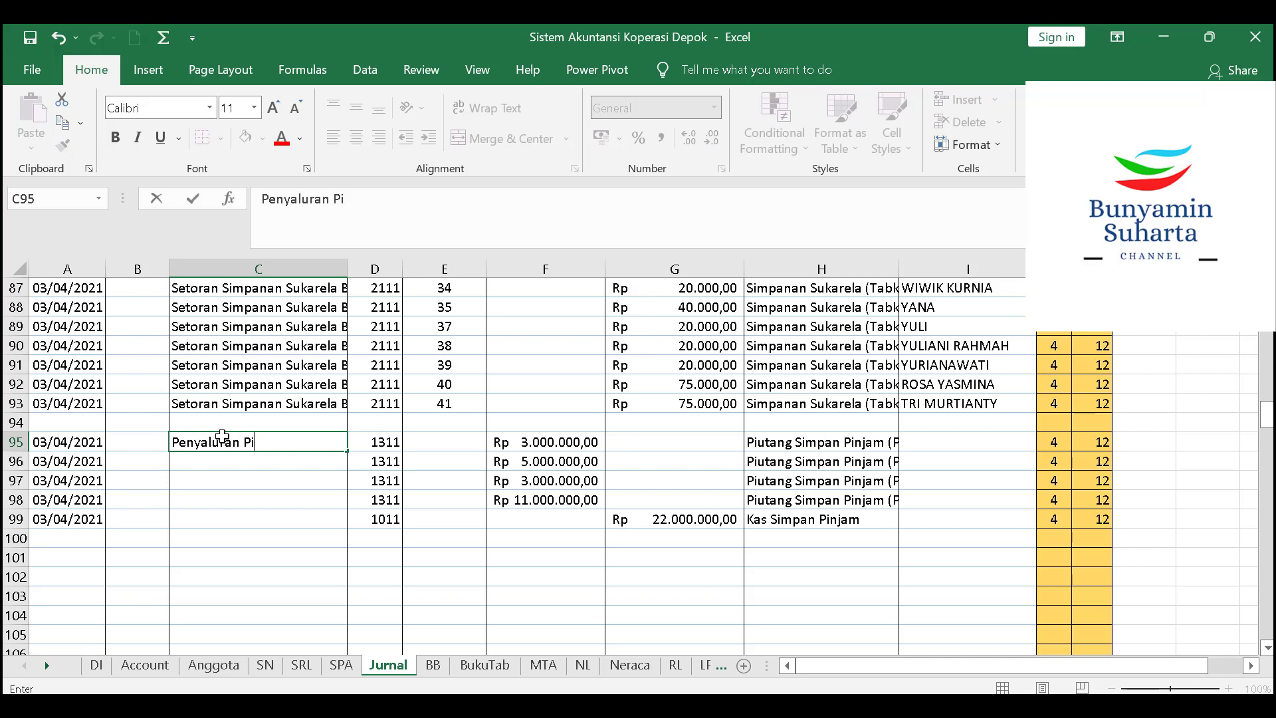
pyautogui.write('njaman')
pyautogui.press('Return')
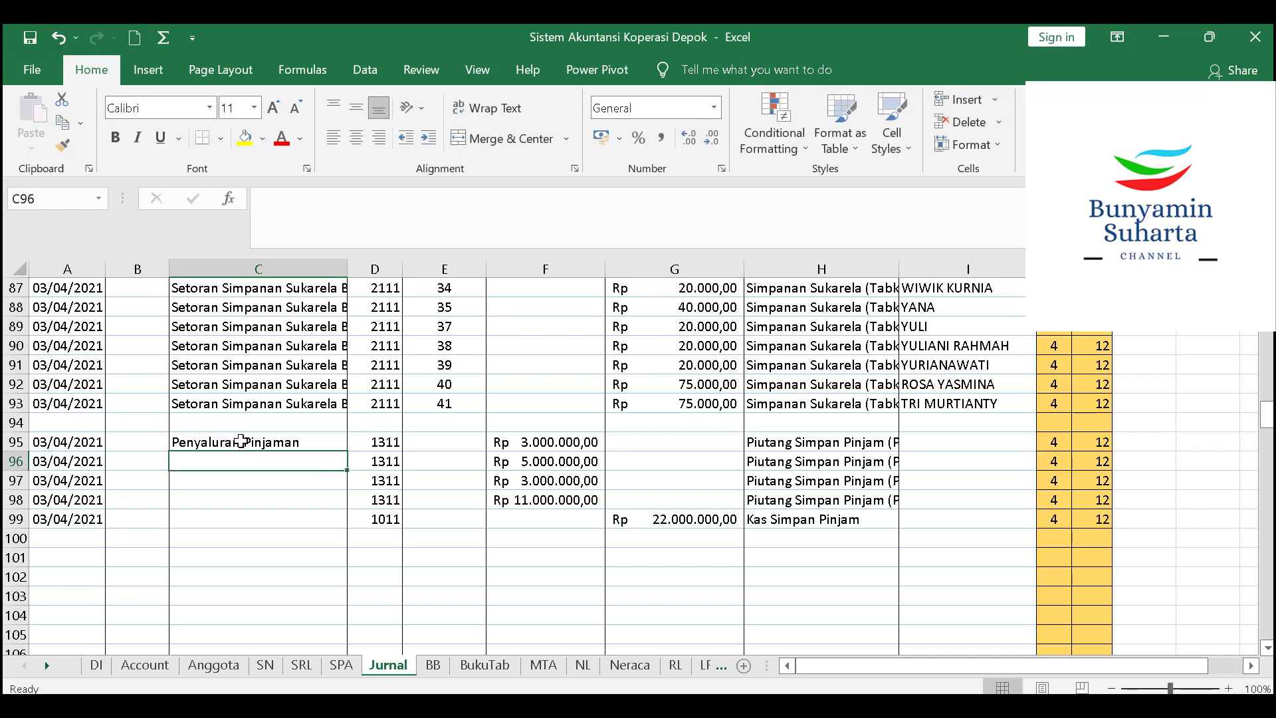
pyautogui.click(240, 441)
pyautogui.moveTo(350, 451); pyautogui.dragTo(344, 532)
pyautogui.click(283, 540)
# Switch to the KOPERASI Depok workbook and go to the NO and NAMA columns of the MEI 21 sheet
pyautogui.click(91, 558)
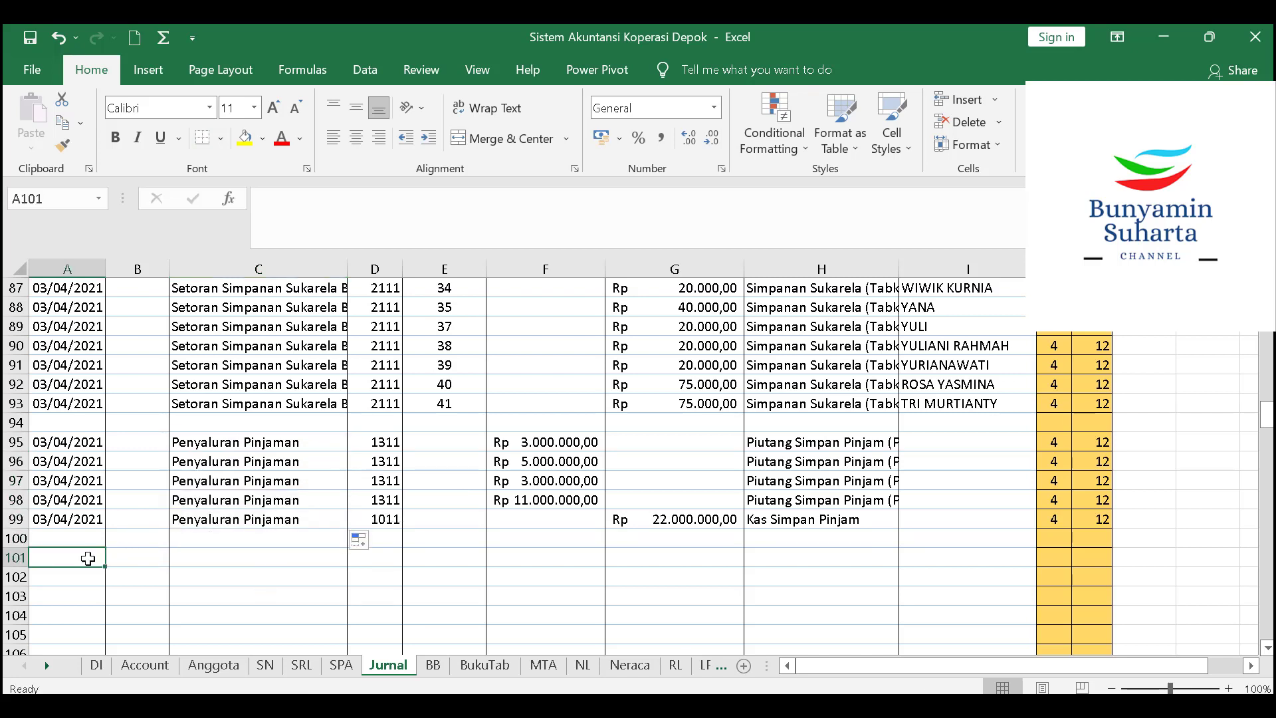
pyautogui.click(714, 705)
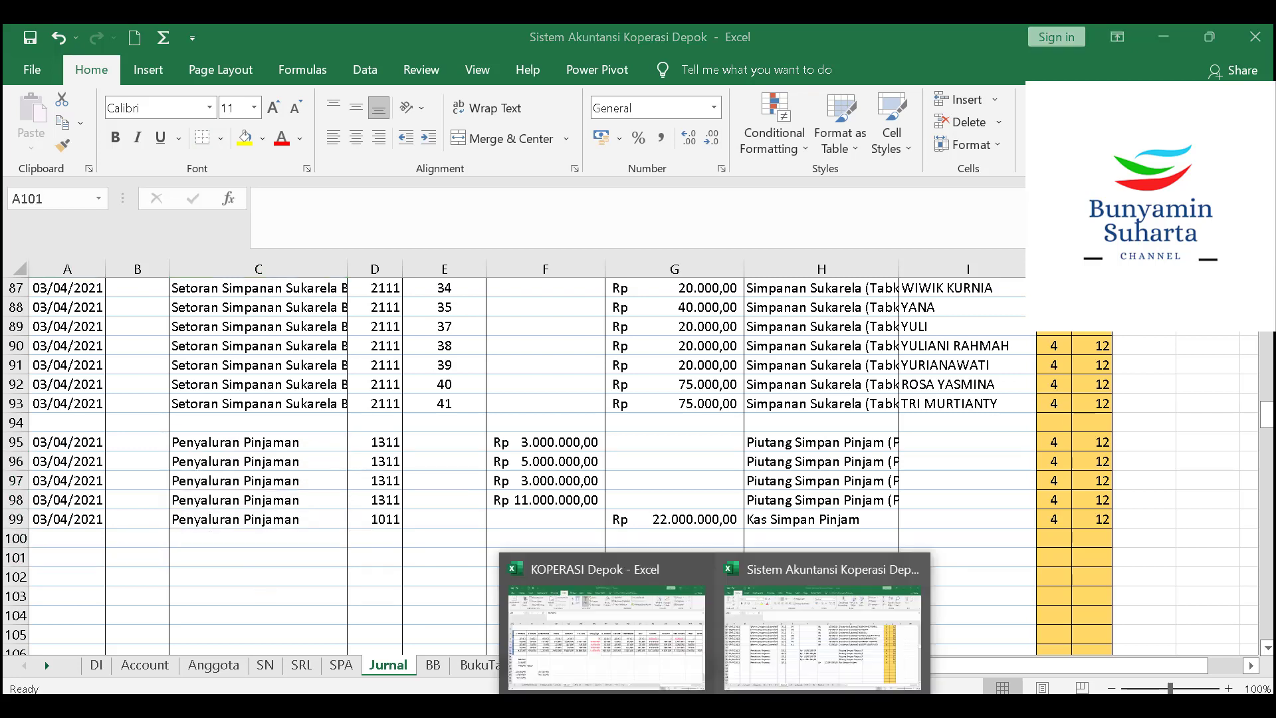
pyautogui.click(681, 641)
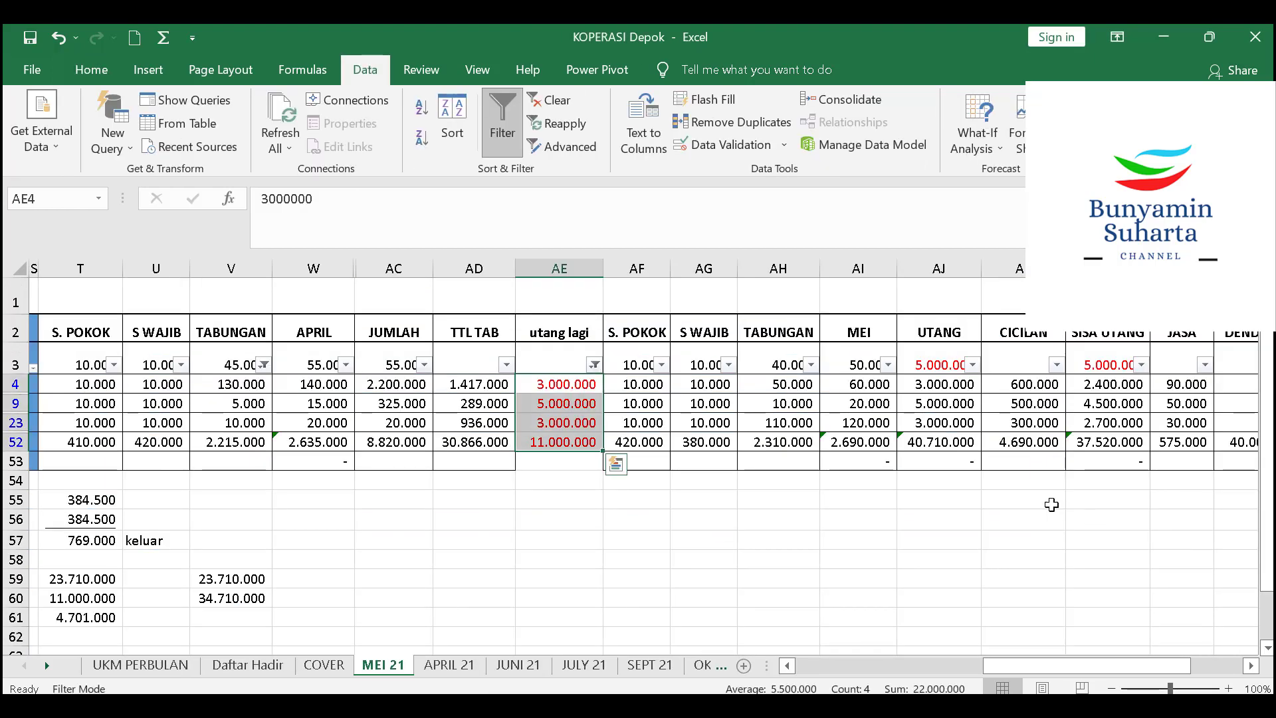
pyautogui.click(593, 365)
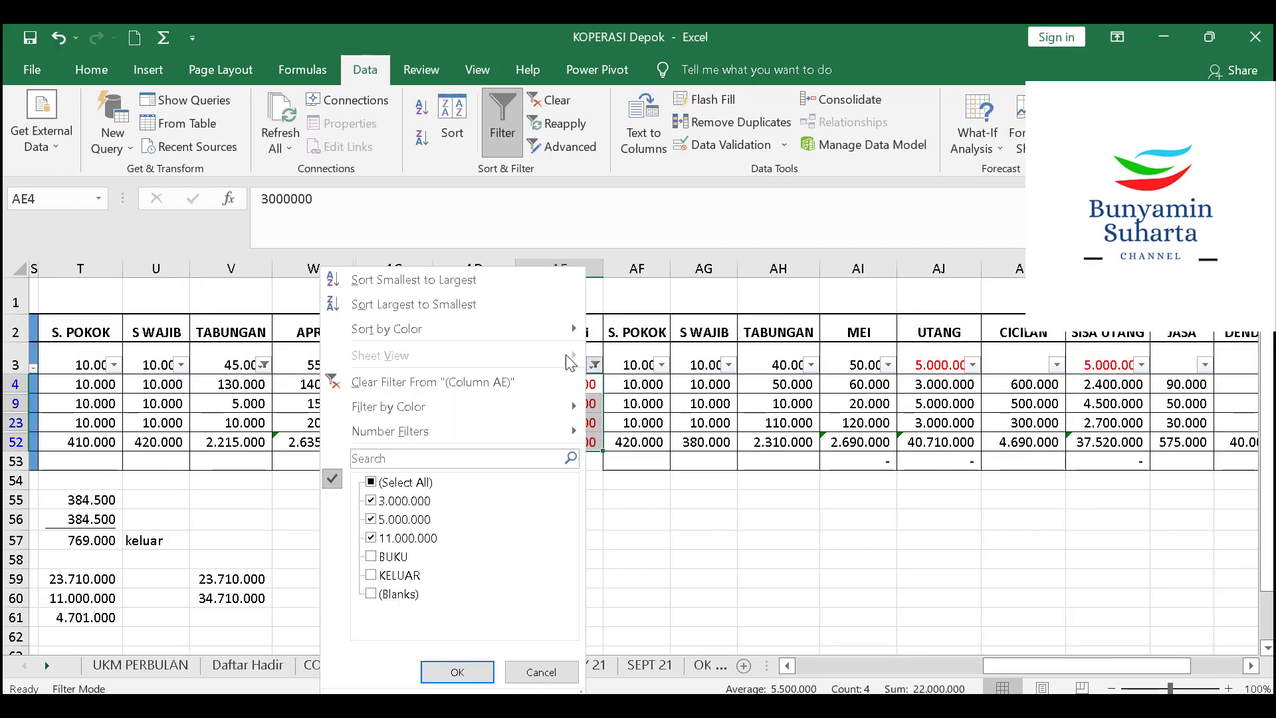
pyautogui.click(1074, 673)
pyautogui.moveTo(1063, 658); pyautogui.dragTo(989, 665)
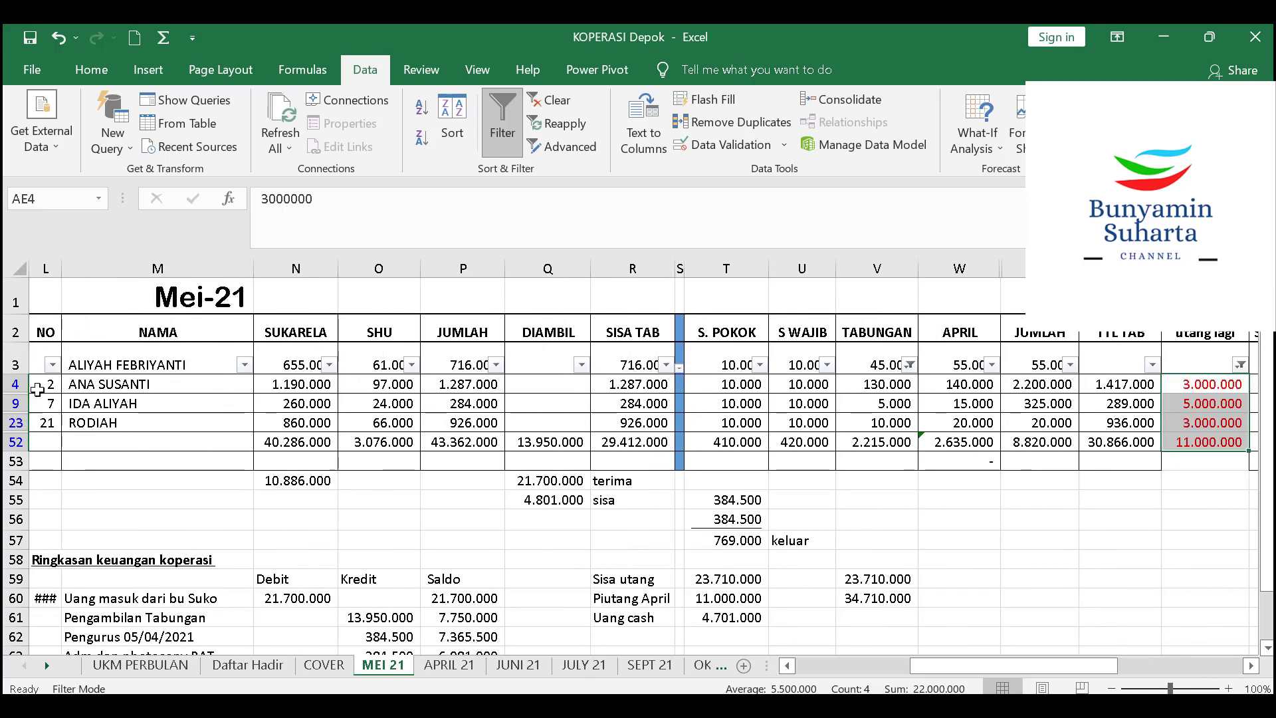
pyautogui.moveTo(34, 359); pyautogui.dragTo(27, 417)
pyautogui.rightClick(24, 417)
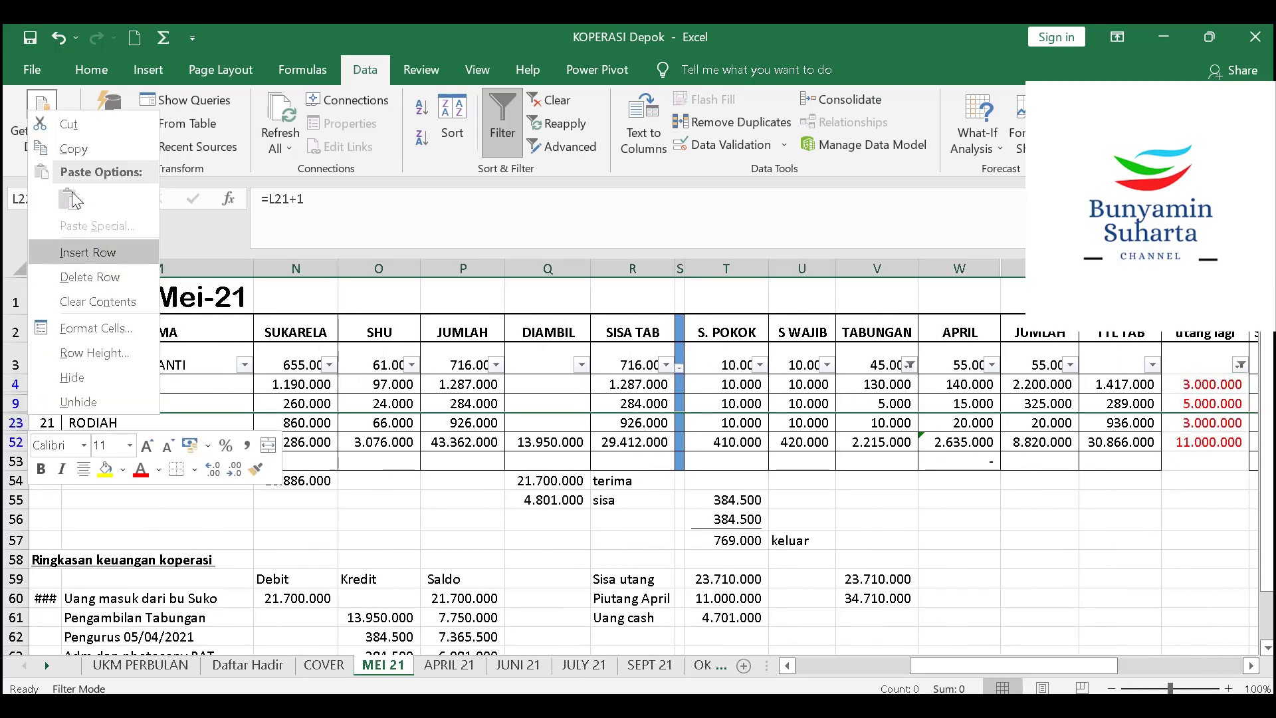
pyautogui.hotkey('alt', ';')
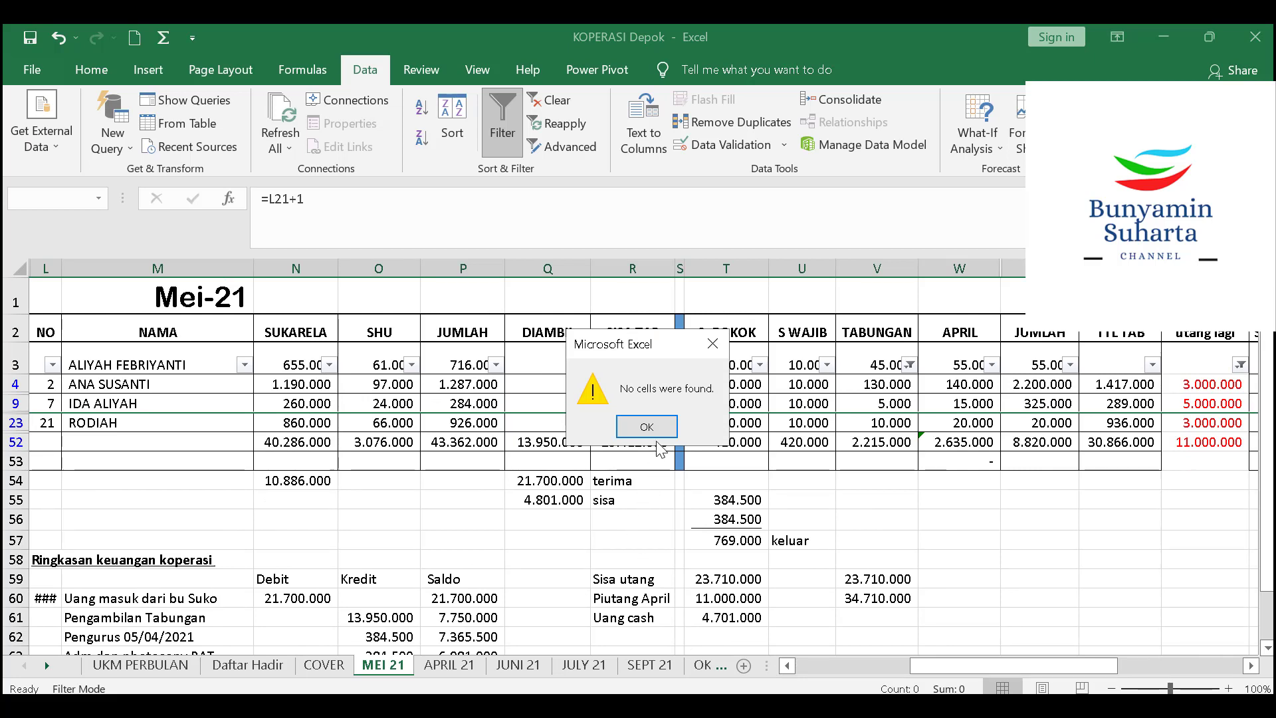
pyautogui.click(647, 426)
pyautogui.hotkey('ctrl', 'c')
# Copy the filtered borrowers' member numbers from L3:L23 and paste them as values into E95:E98 of the Jurnal sheet
pyautogui.moveTo(43, 368); pyautogui.dragTo(40, 459)
pyautogui.rightClick(39, 459)
pyautogui.click(93, 278)
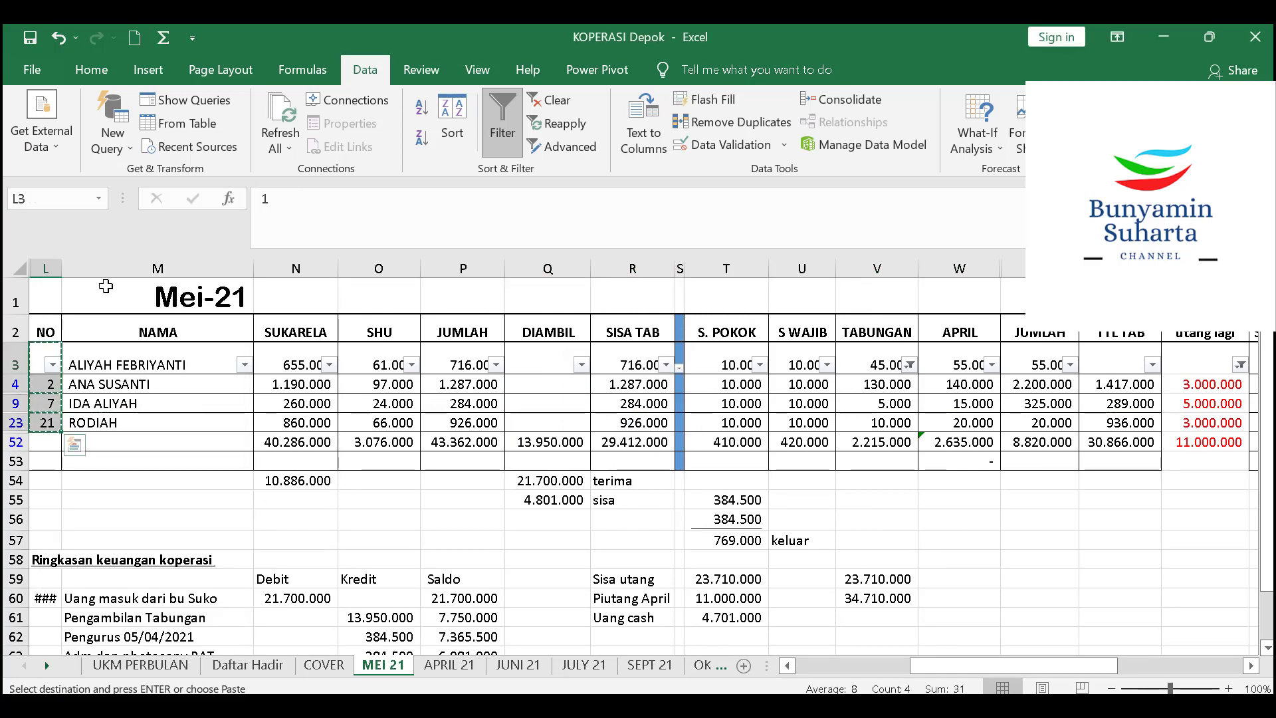
pyautogui.moveTo(717, 706)
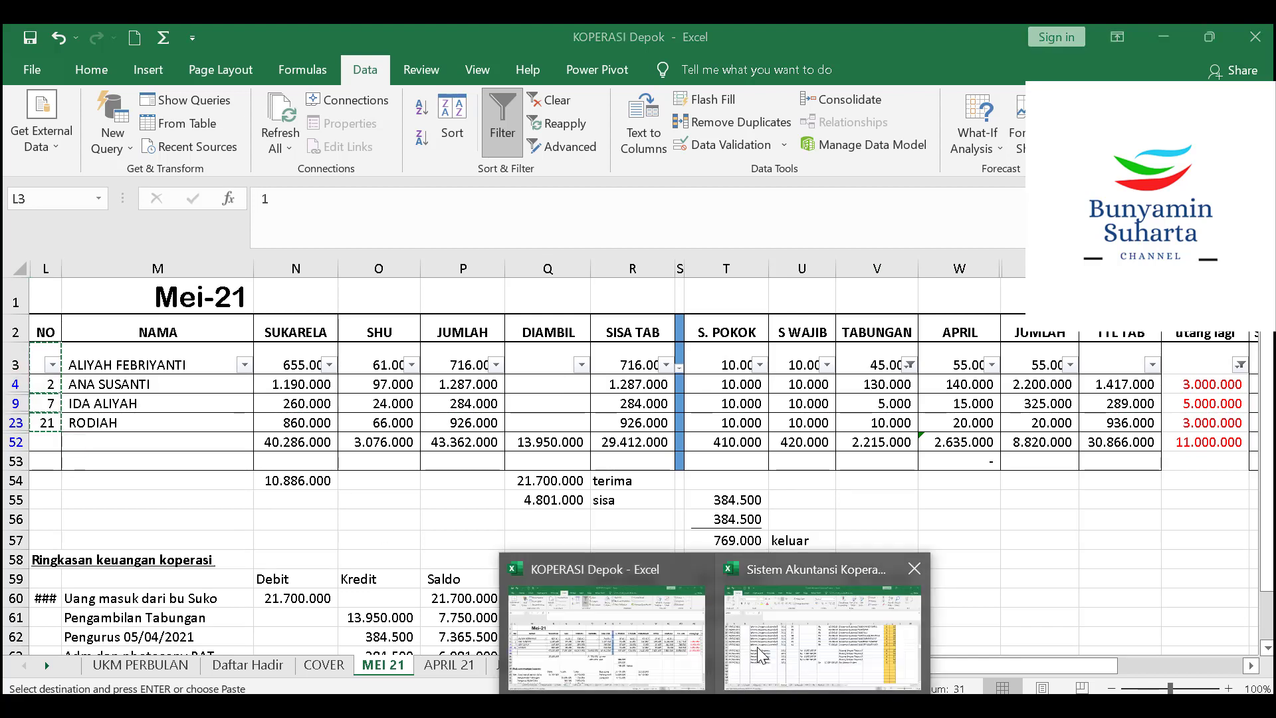
pyautogui.click(823, 632)
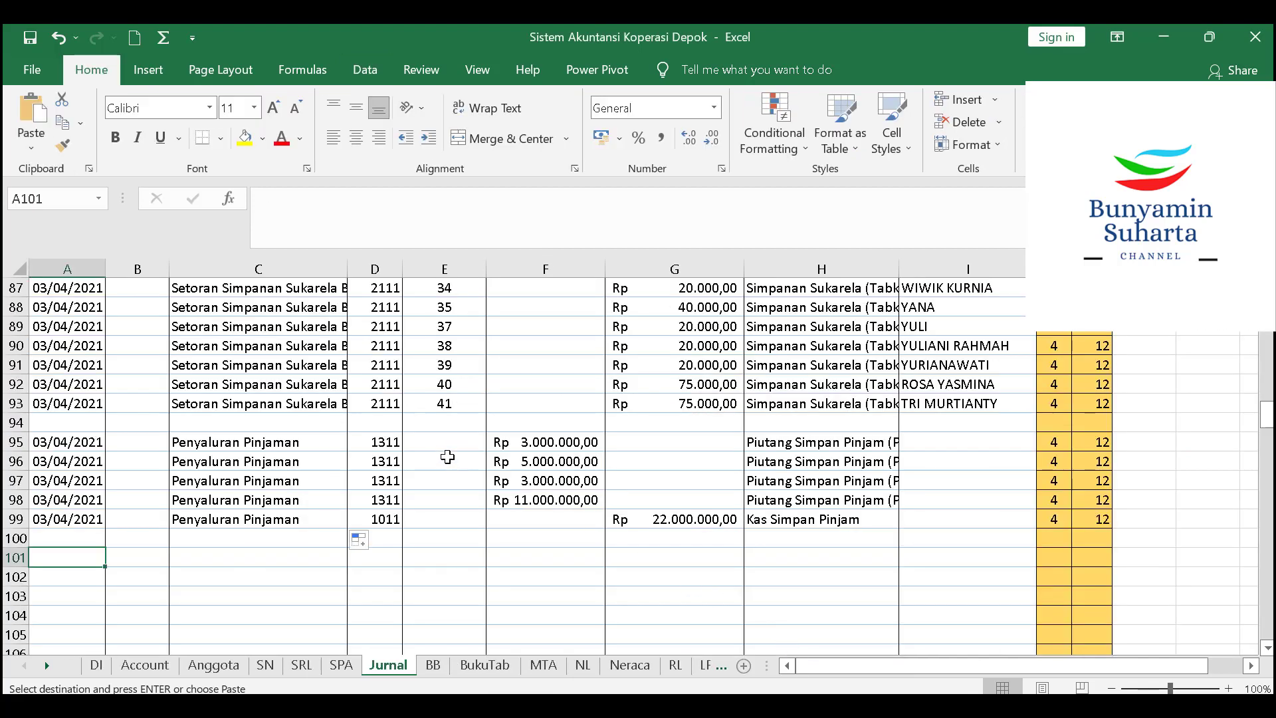
pyautogui.click(444, 441)
pyautogui.rightClick(445, 441)
pyautogui.click(517, 326)
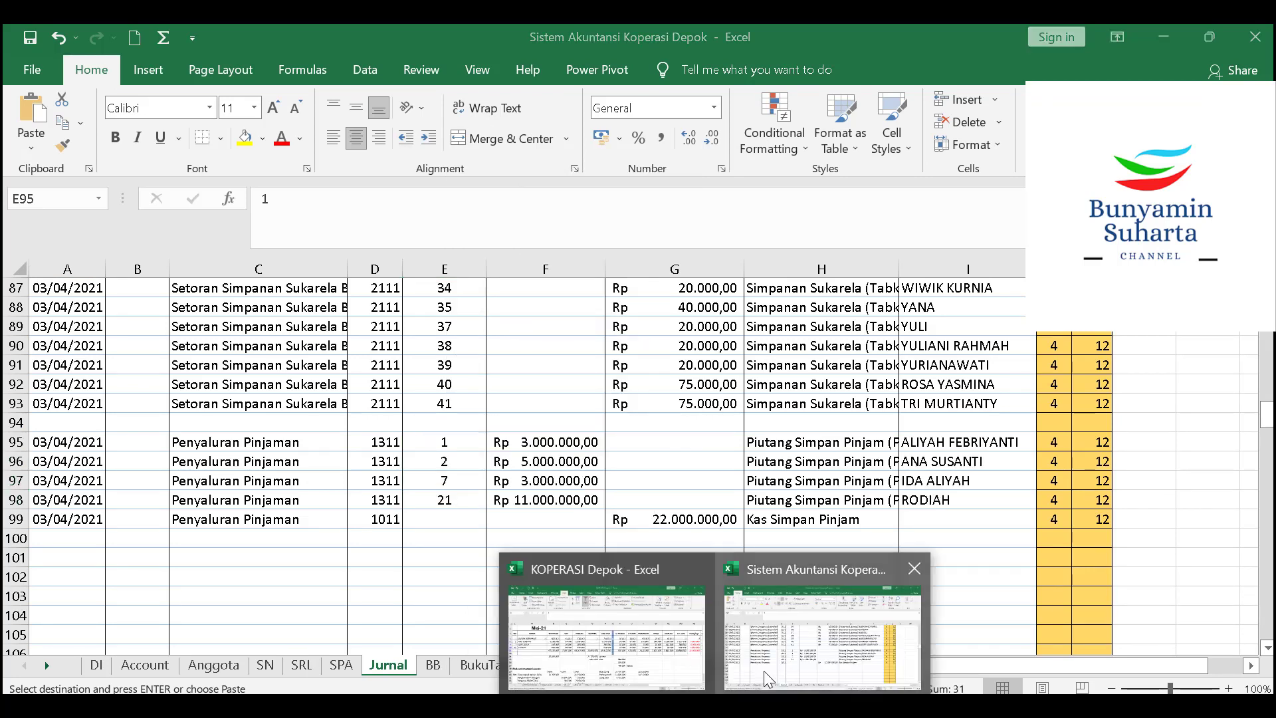
# Return to the KOPERASI Depok workbook and show all values again in the "utang lagi" column filter
pyautogui.click(824, 648)
pyautogui.click(798, 631)
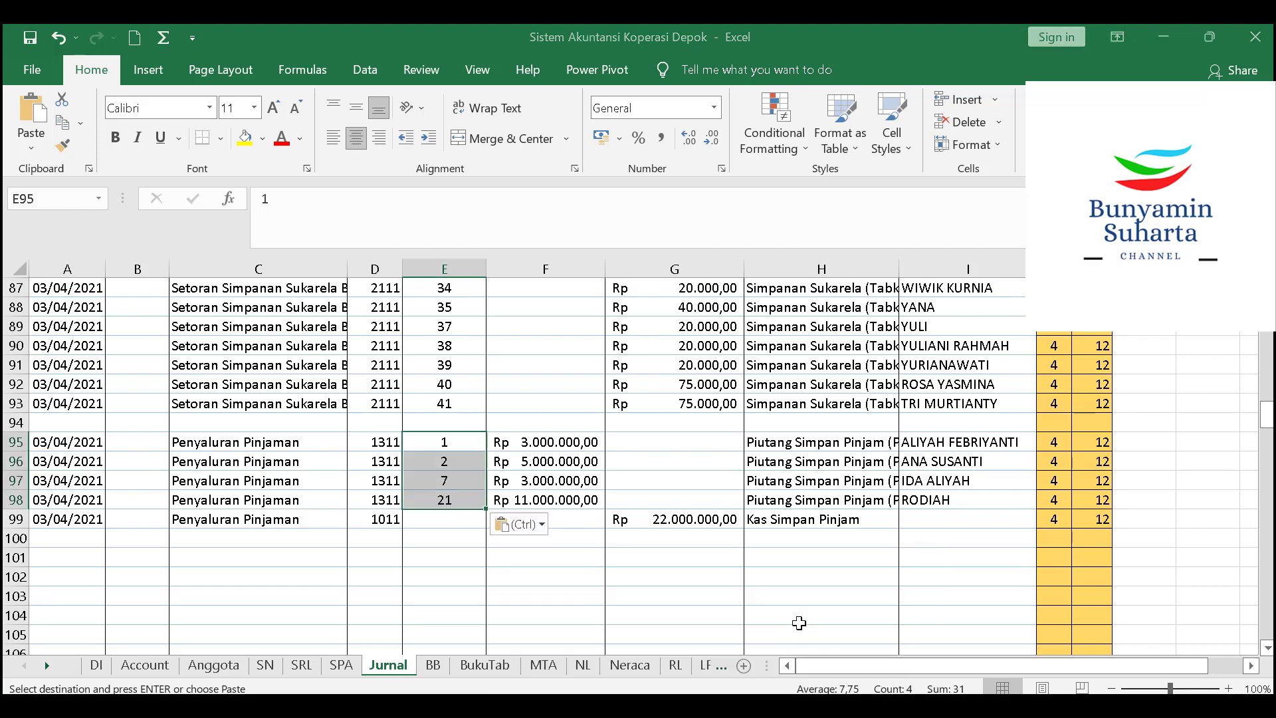
pyautogui.click(622, 638)
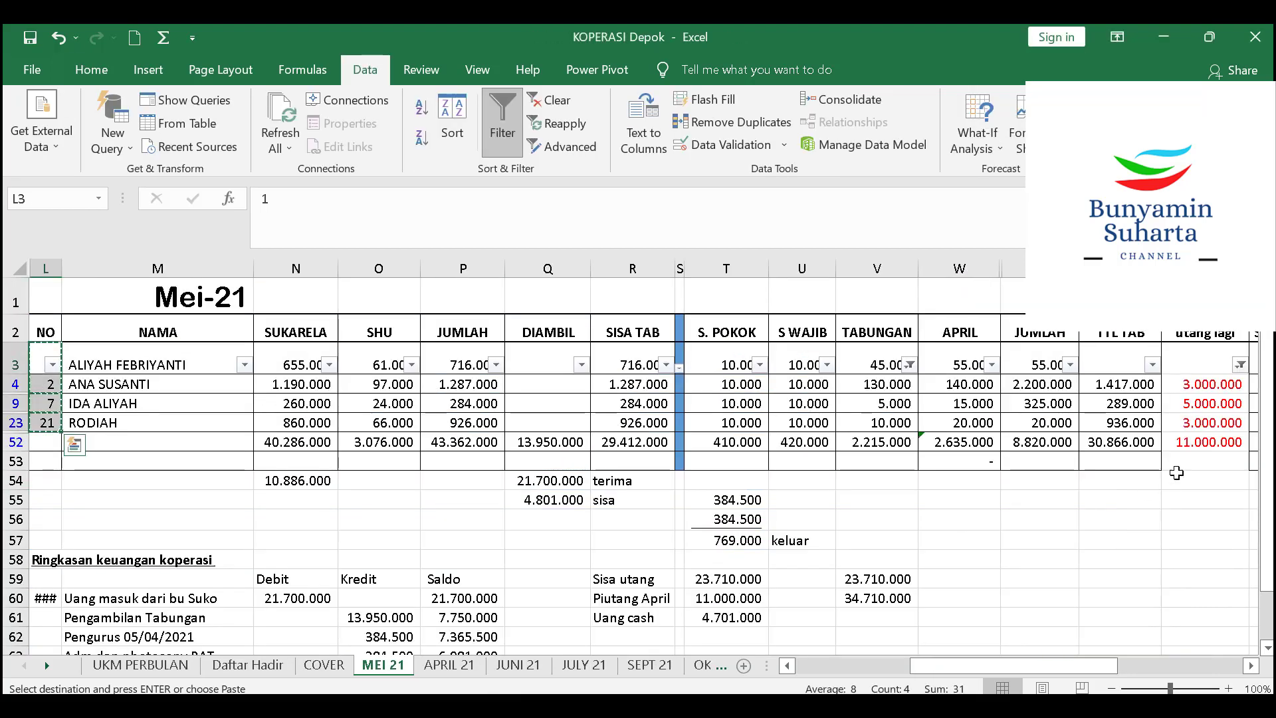
pyautogui.click(1240, 364)
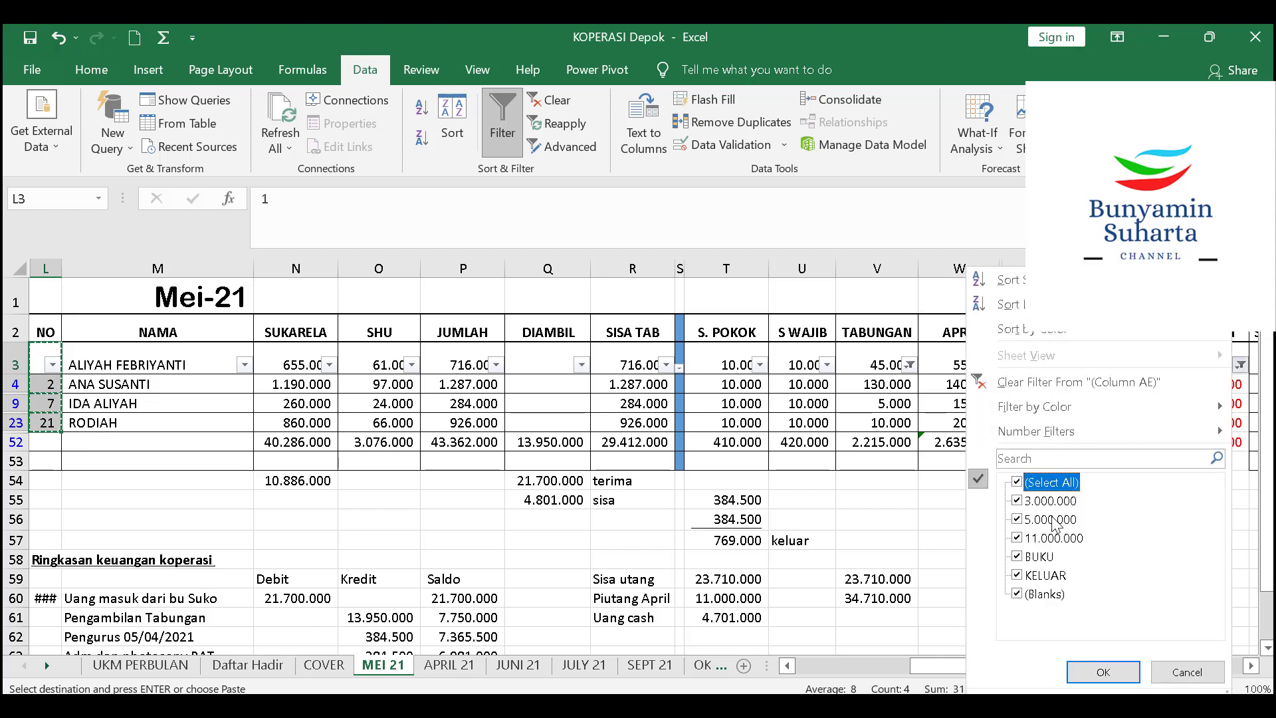
pyautogui.click(1103, 672)
# Filter the CICILAN column of the MEI 21 sheet to exclude blank entries
pyautogui.click(1253, 667)
pyautogui.click(1253, 667)
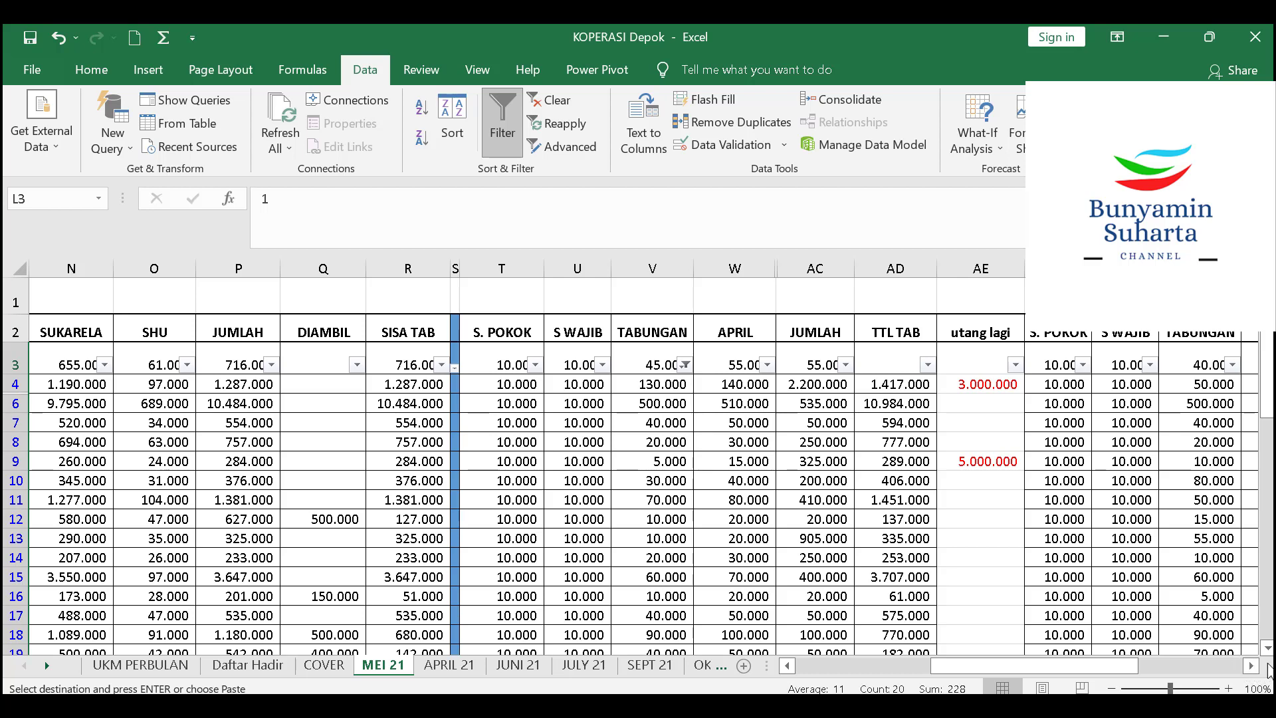
pyautogui.click(1251, 666)
pyautogui.click(1251, 666)
pyautogui.click(1250, 665)
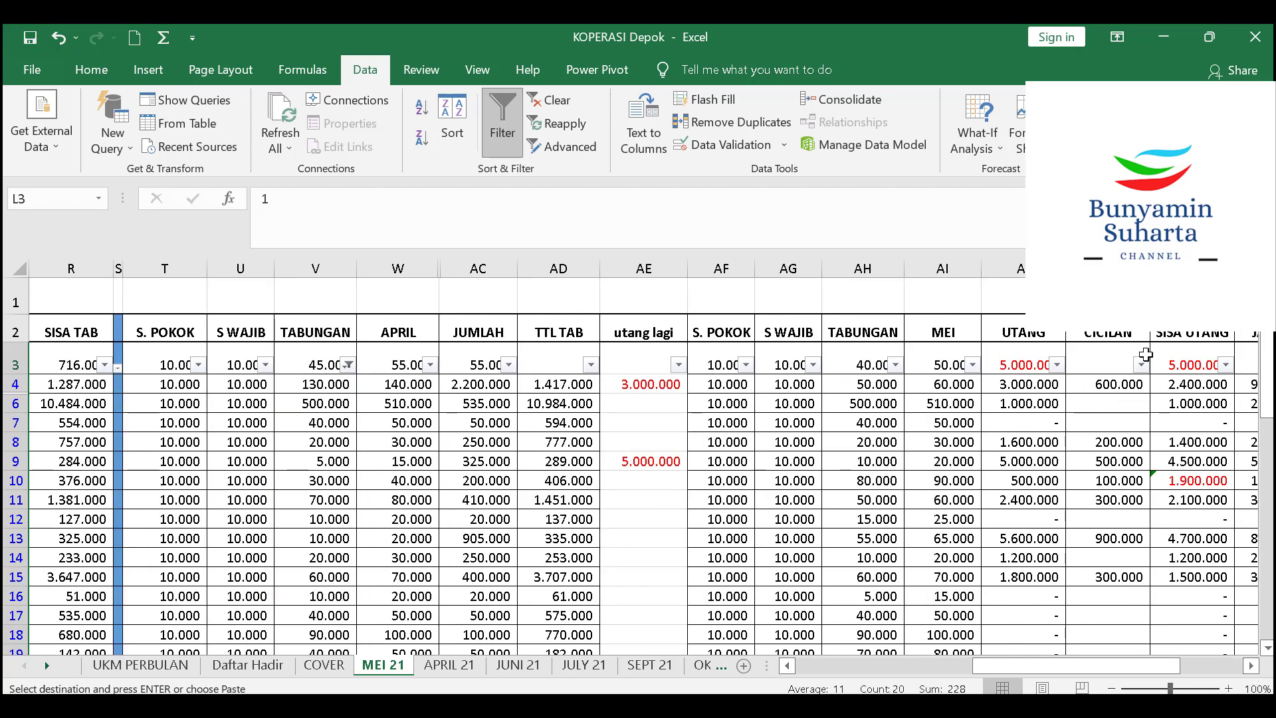
pyautogui.click(1141, 364)
pyautogui.click(975, 488)
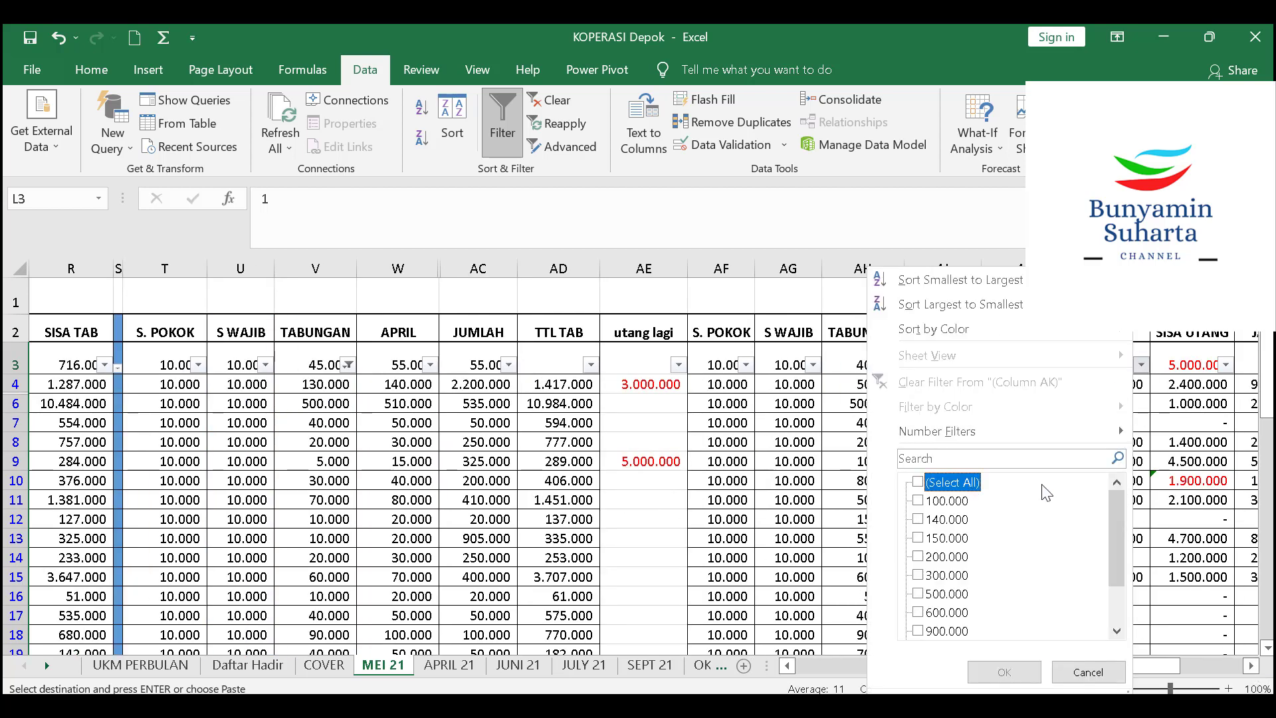
pyautogui.click(958, 487)
pyautogui.scroll(-3, 1112, 508)
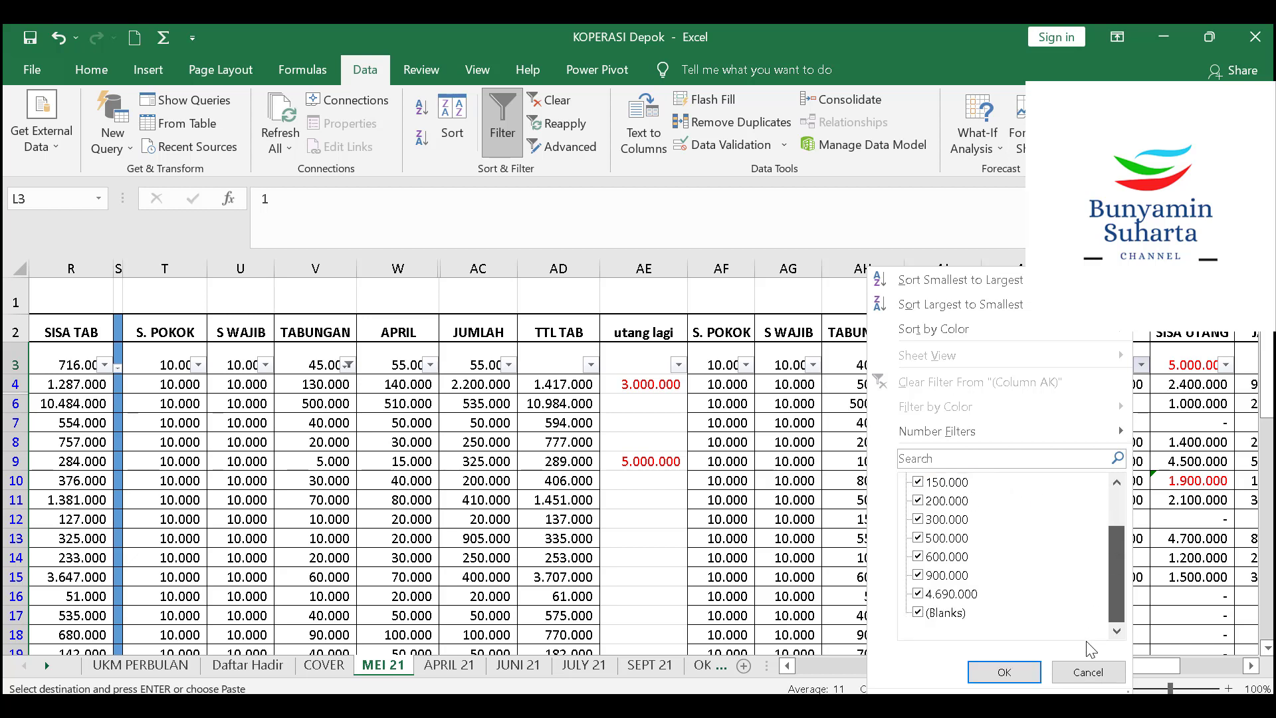
pyautogui.click(990, 672)
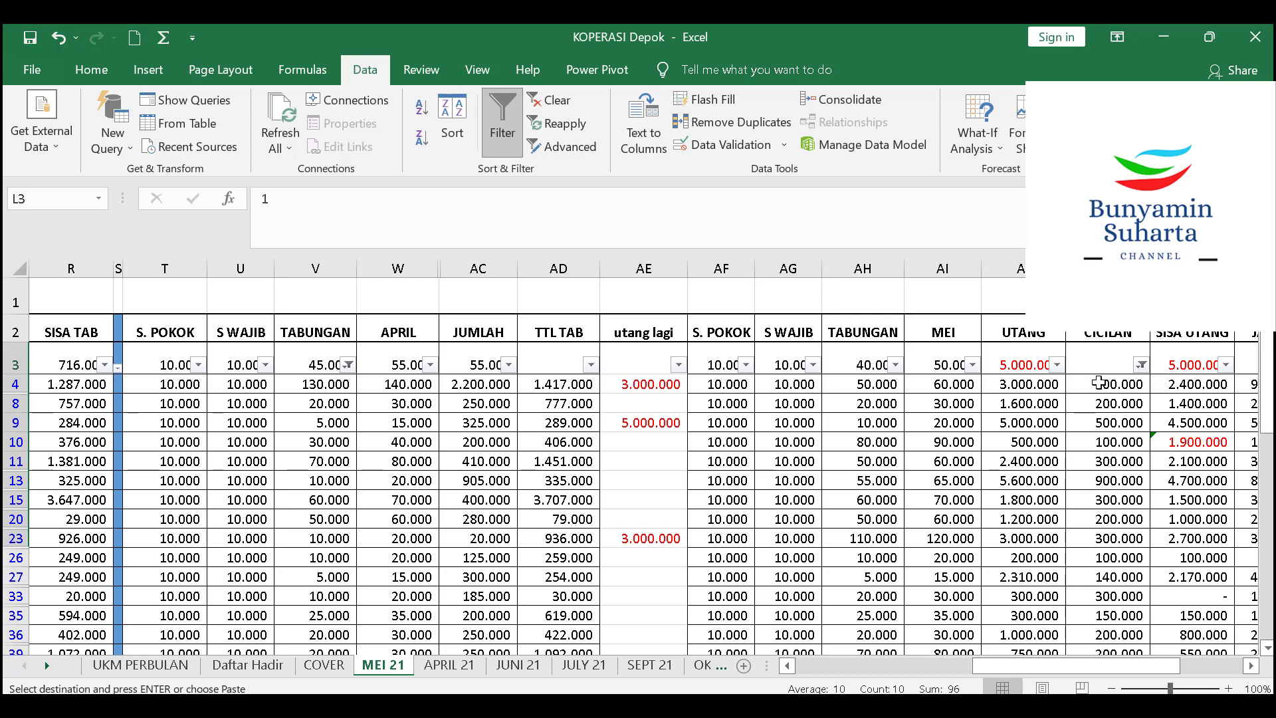
# Copy the filtered CICILAN amounts AK4:AK40 and paste them as values into the Jurnal credit column starting at G102
pyautogui.click(1100, 387)
pyautogui.scroll(-4, 1115, 518)
pyautogui.keyDown('shift'); pyautogui.click(1119, 442); pyautogui.keyUp('shift')
pyautogui.rightClick(1119, 442)
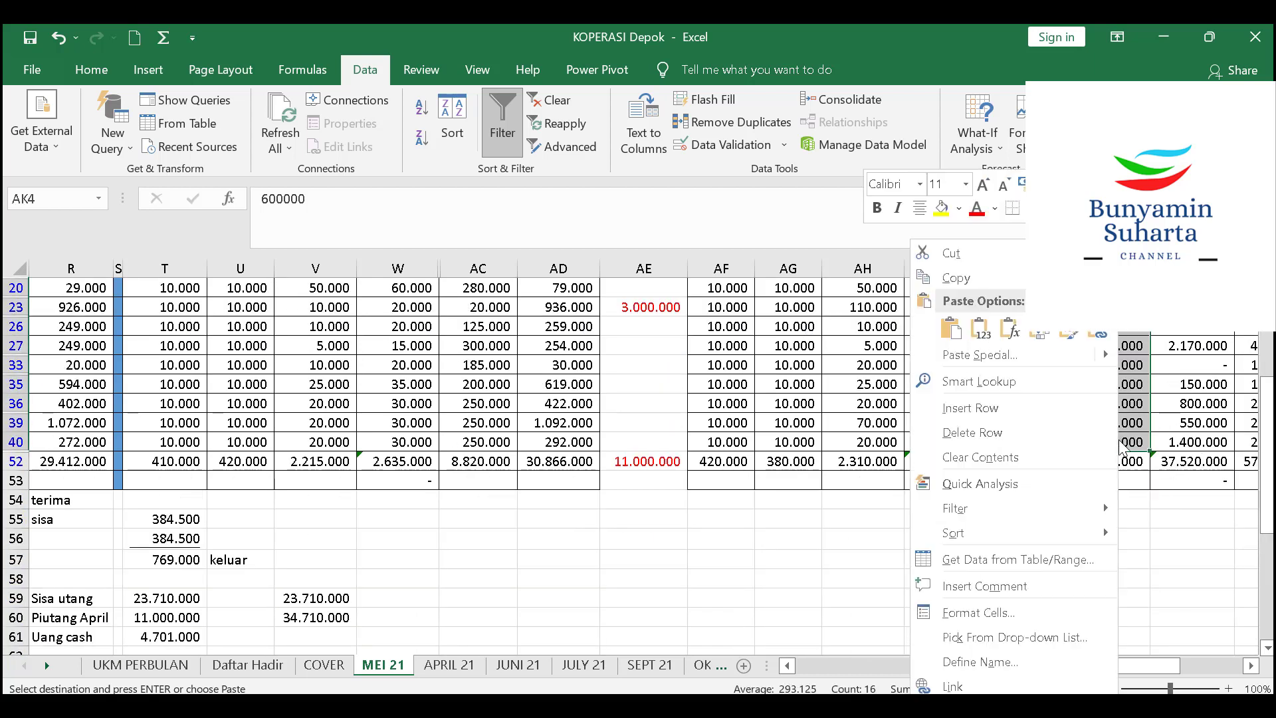
pyautogui.click(977, 279)
pyautogui.scroll(4, 889, 390)
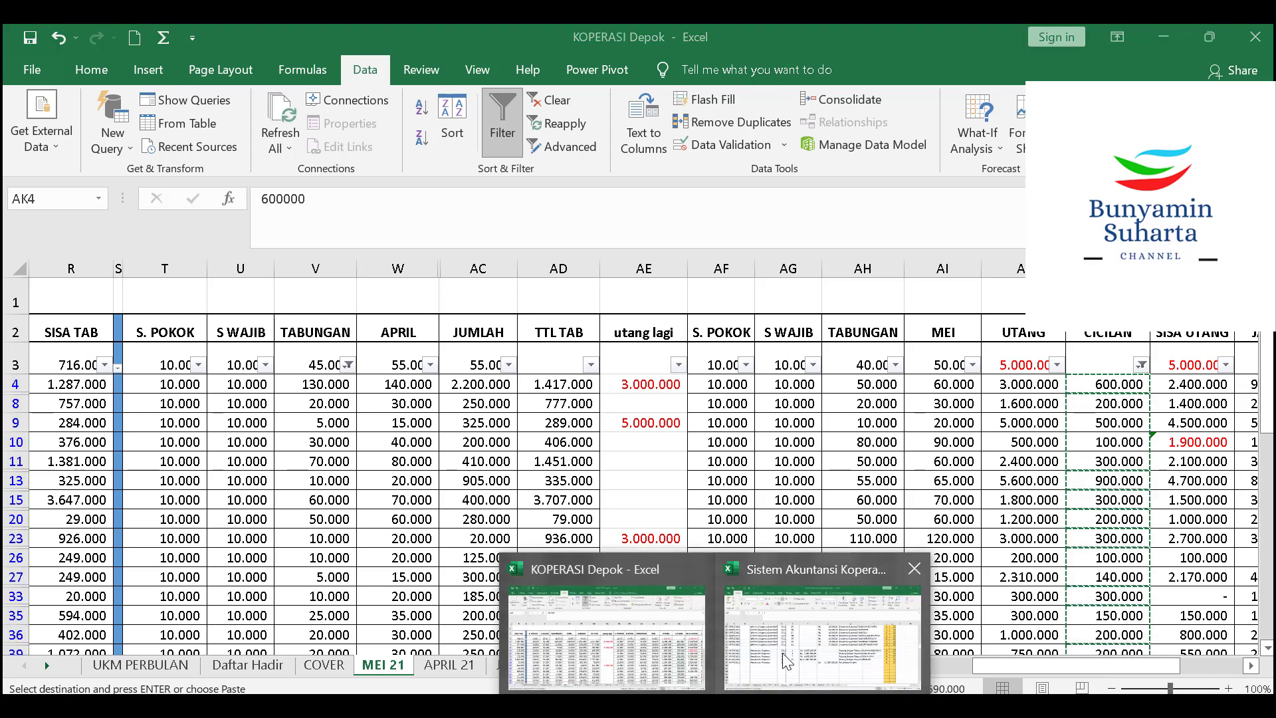
pyautogui.click(773, 620)
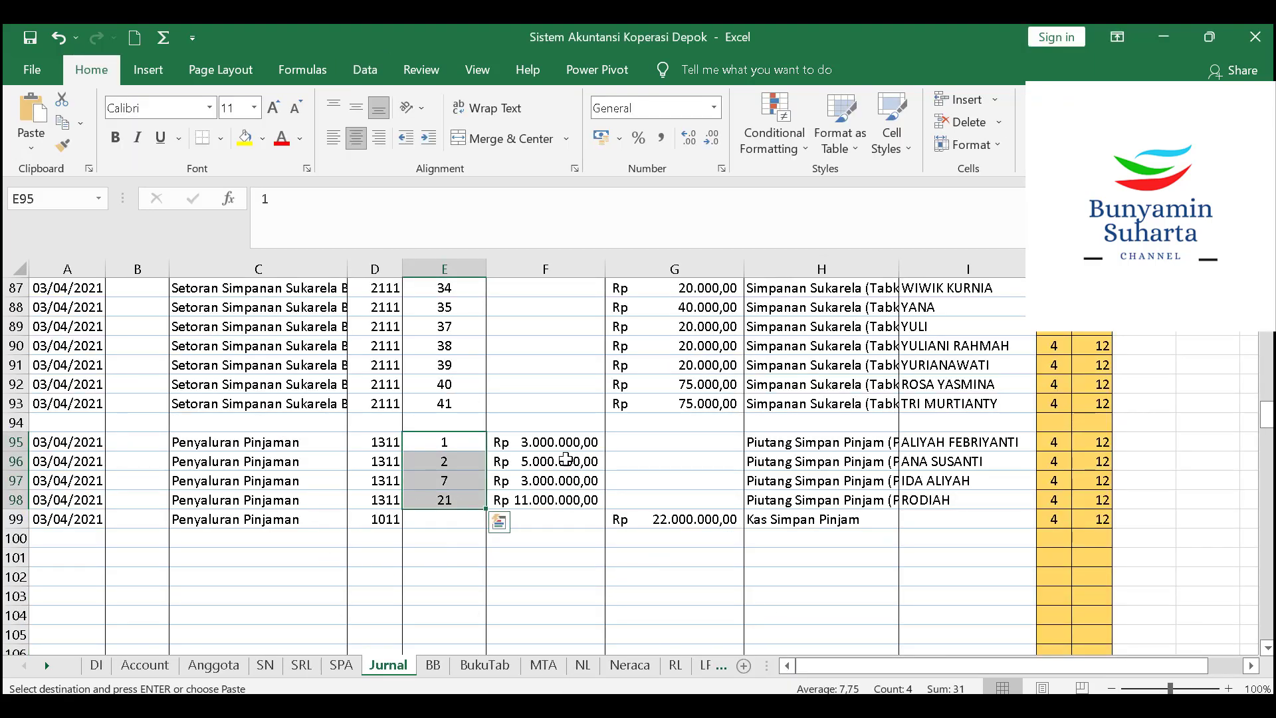
pyautogui.click(677, 560)
pyautogui.rightClick(677, 559)
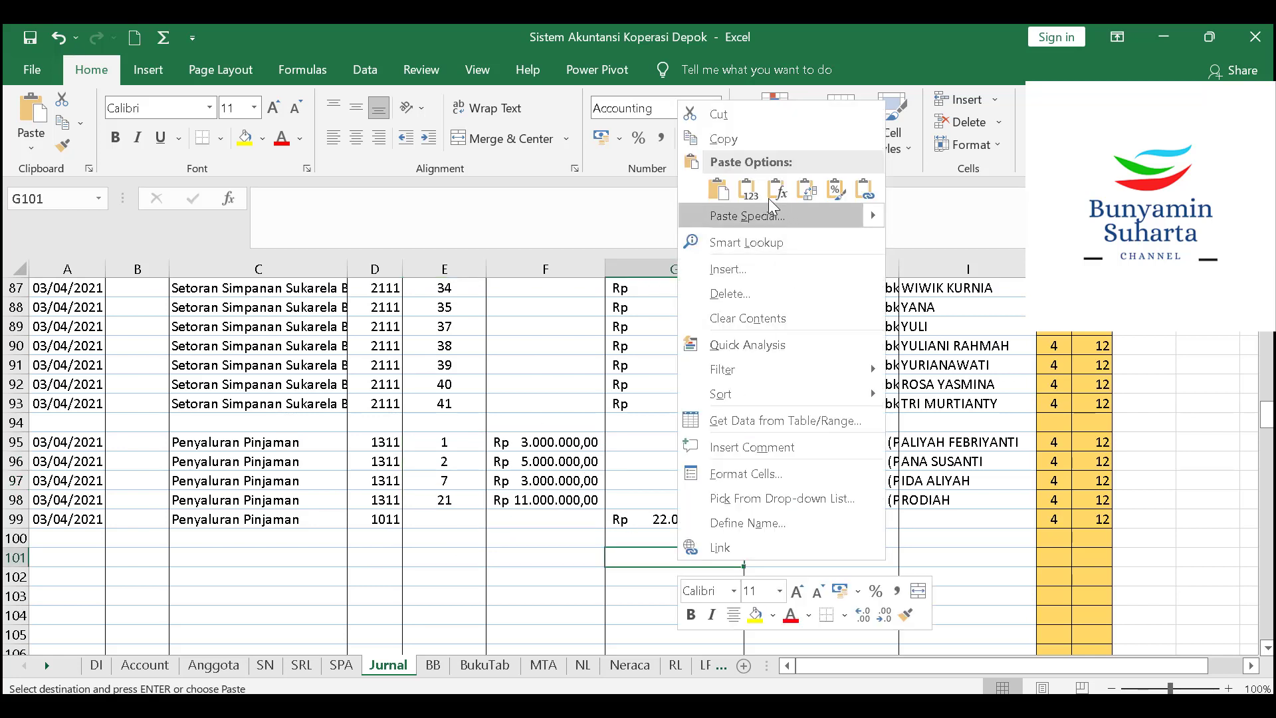
pyautogui.click(628, 577)
pyautogui.rightClick(628, 578)
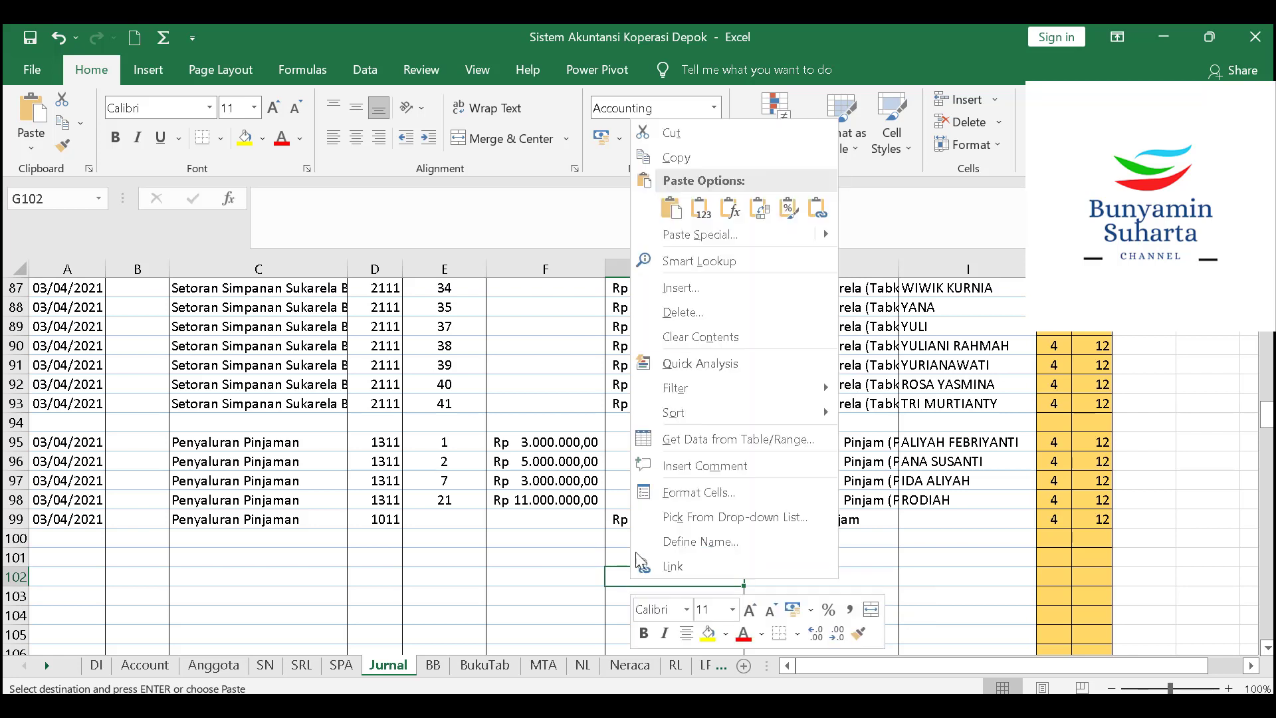
pyautogui.click(701, 208)
# Total the installment amounts G102:G117 with a SUM formula in debit cell F101
pyautogui.click(521, 557)
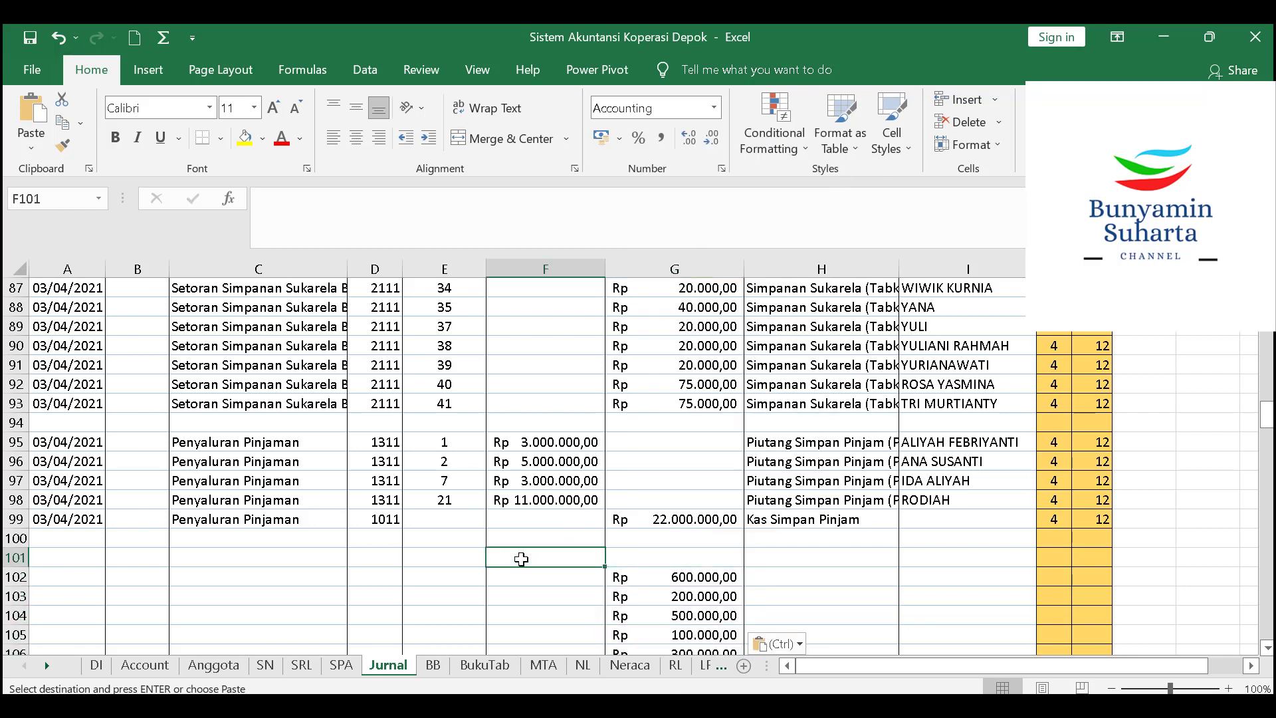
pyautogui.hotkey('alt', '=')
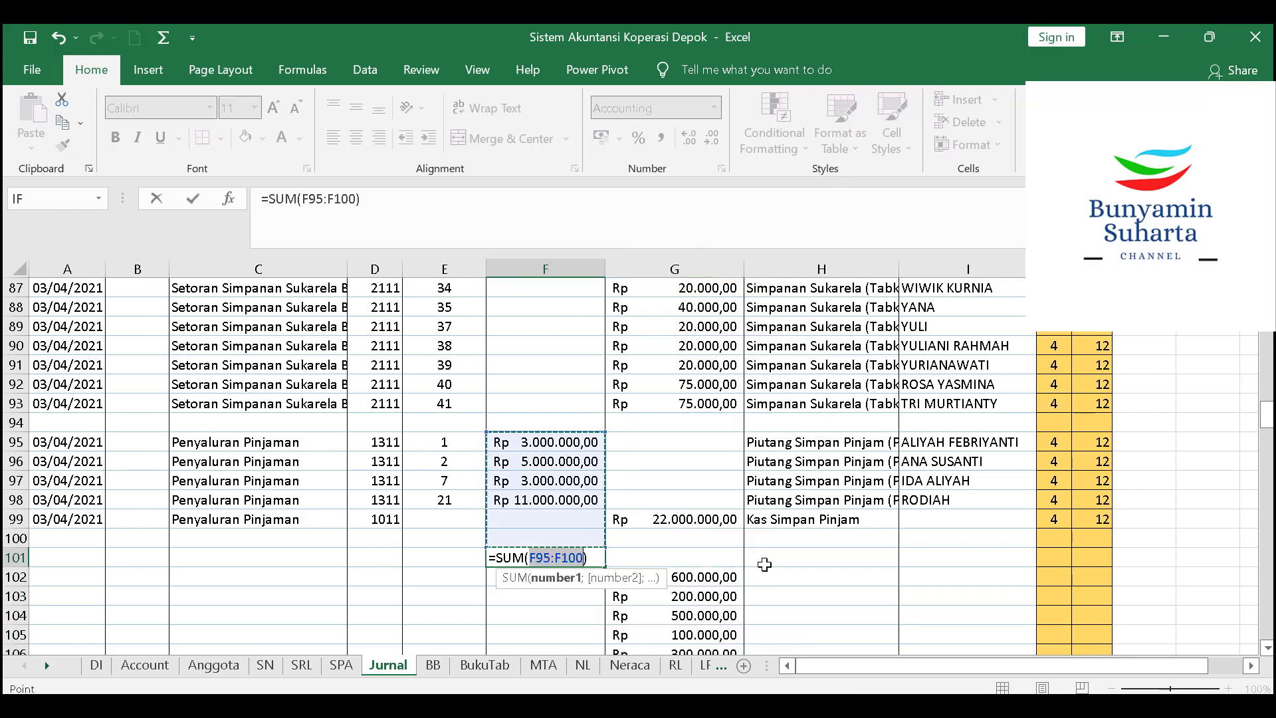
pyautogui.click(713, 579)
pyautogui.scroll(-4, 713, 578)
pyautogui.moveTo(703, 625); pyautogui.dragTo(702, 628)
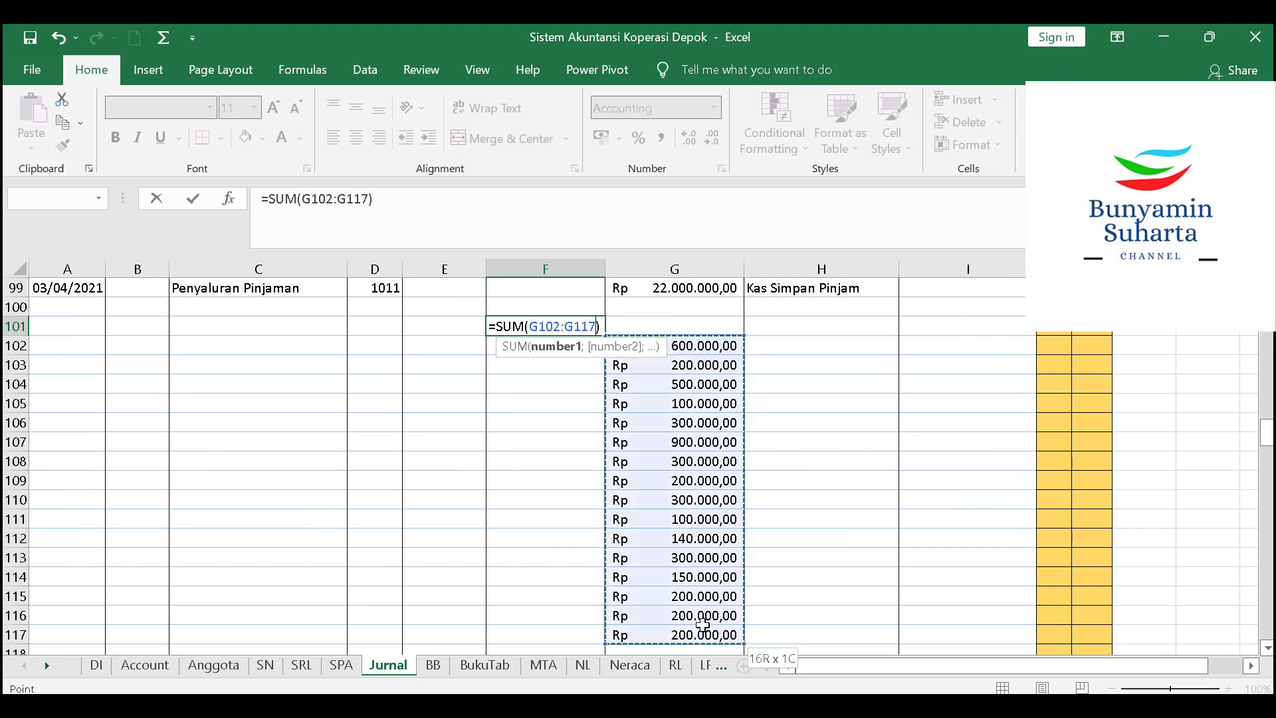
pyautogui.press('Return')
pyautogui.scroll(1, 493, 505)
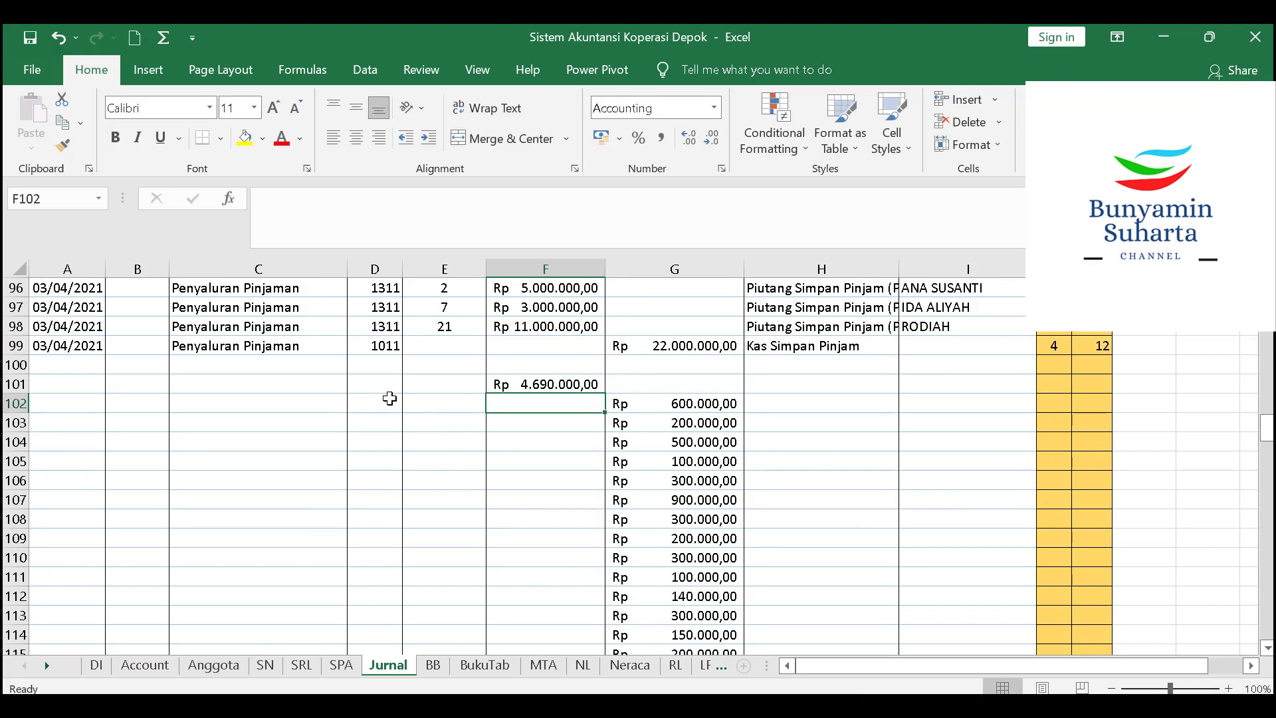
# Enter the account code 1011 in D101 for the installment total
pyautogui.click(377, 382)
pyautogui.write('1011')
pyautogui.press('Return')
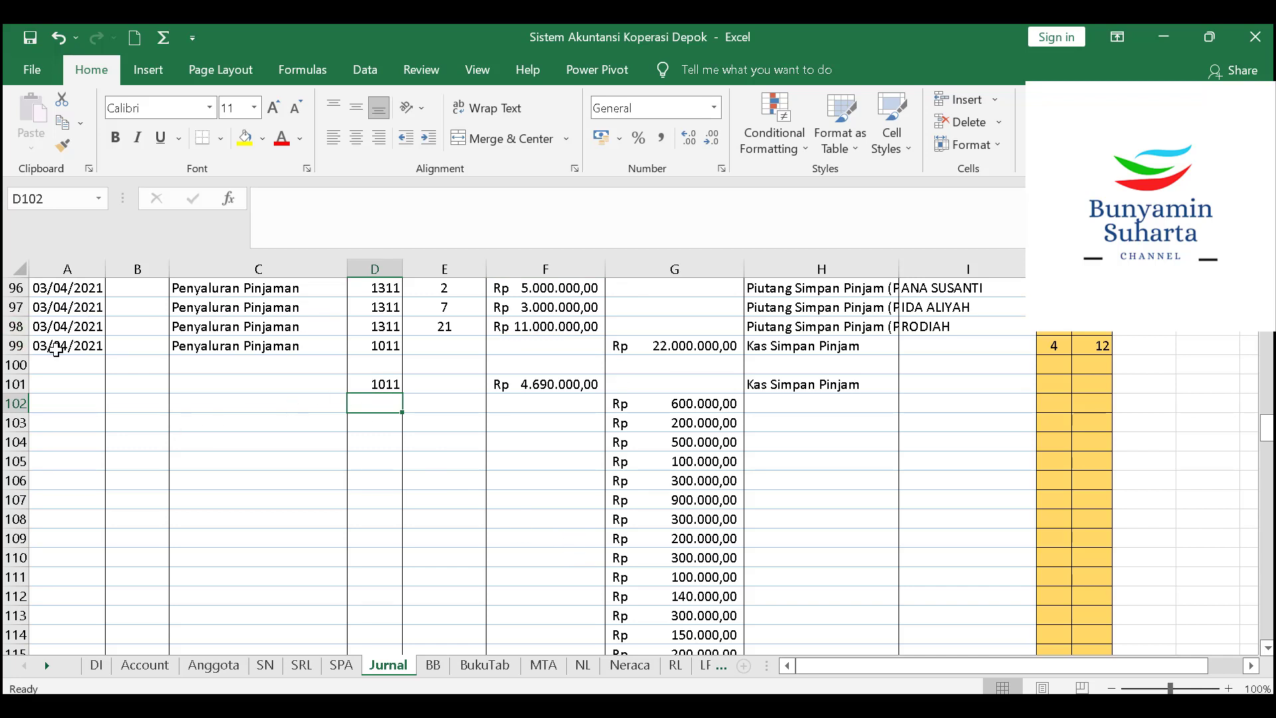
# Copy the date and description from A99:C99 into row 101
pyautogui.moveTo(57, 348); pyautogui.dragTo(200, 349)
pyautogui.hotkey('ctrl', 'c')
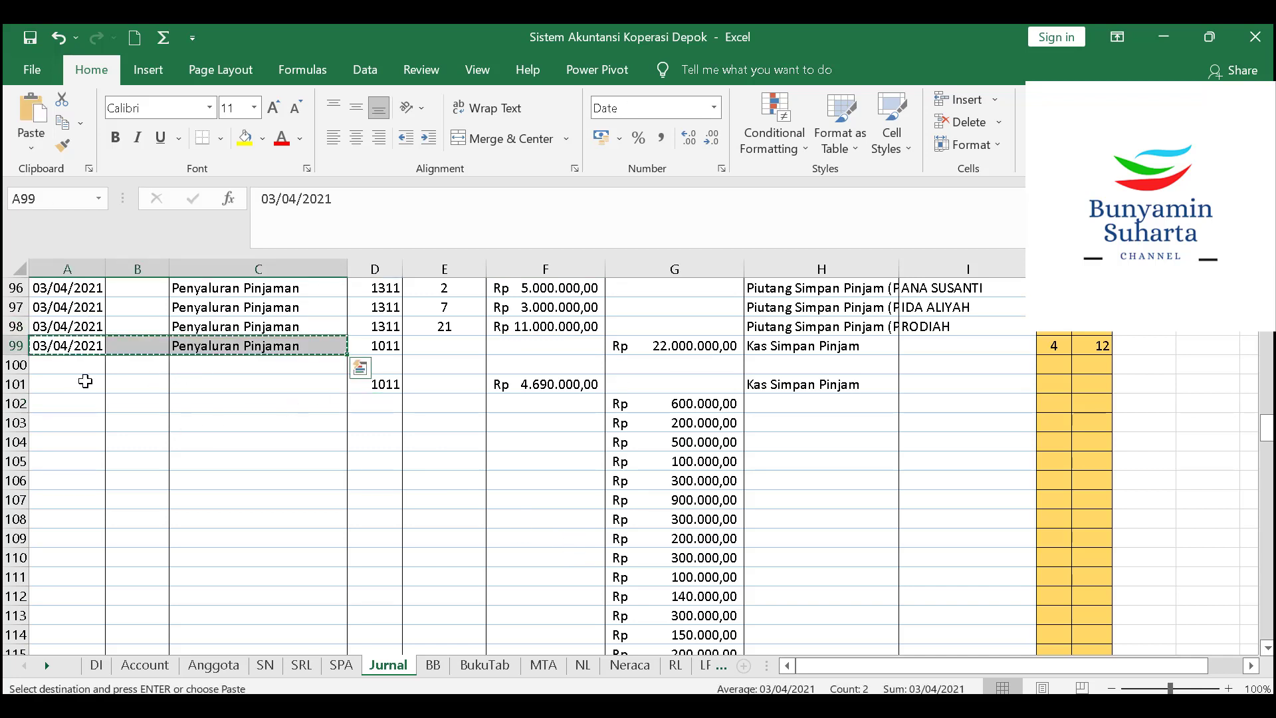
pyautogui.click(74, 384)
pyautogui.hotkey('ctrl', 'v')
# Change the description in C101 to "Angsuran Pokok Pinjaman"
pyautogui.click(210, 386)
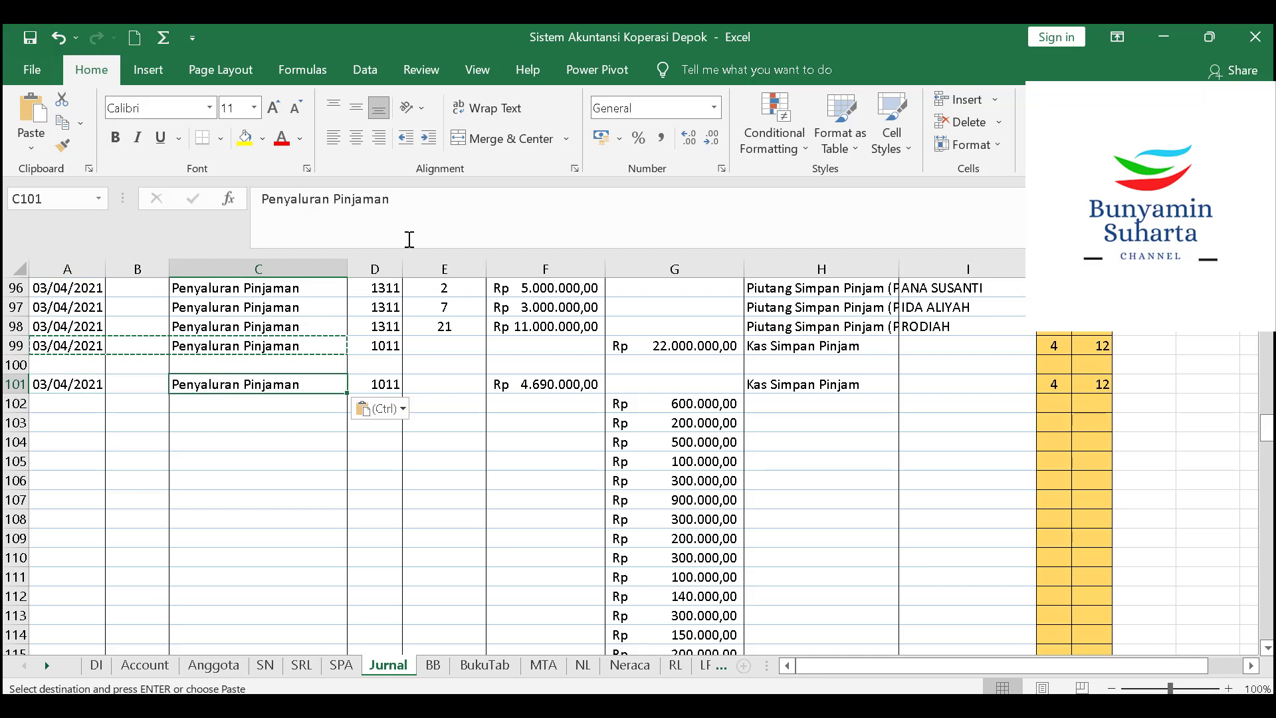
pyautogui.doubleClick(314, 197)
pyautogui.write('A')
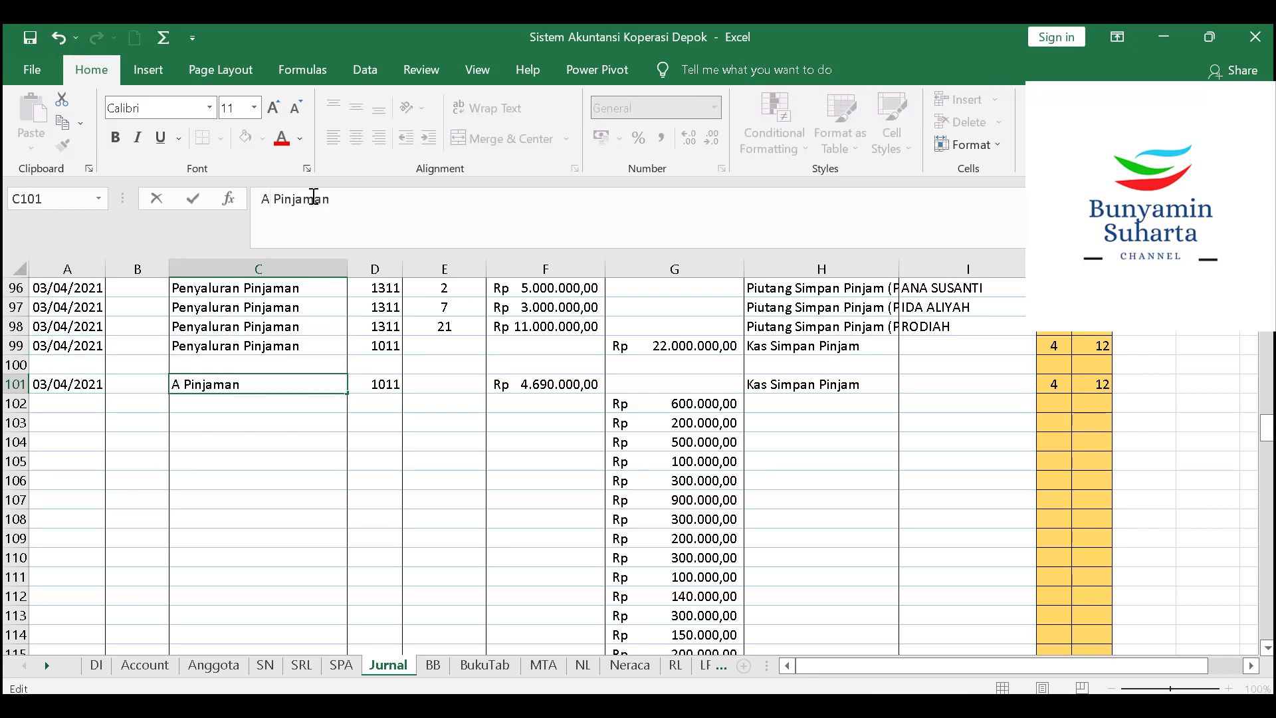
pyautogui.write('ngsuran Pok')
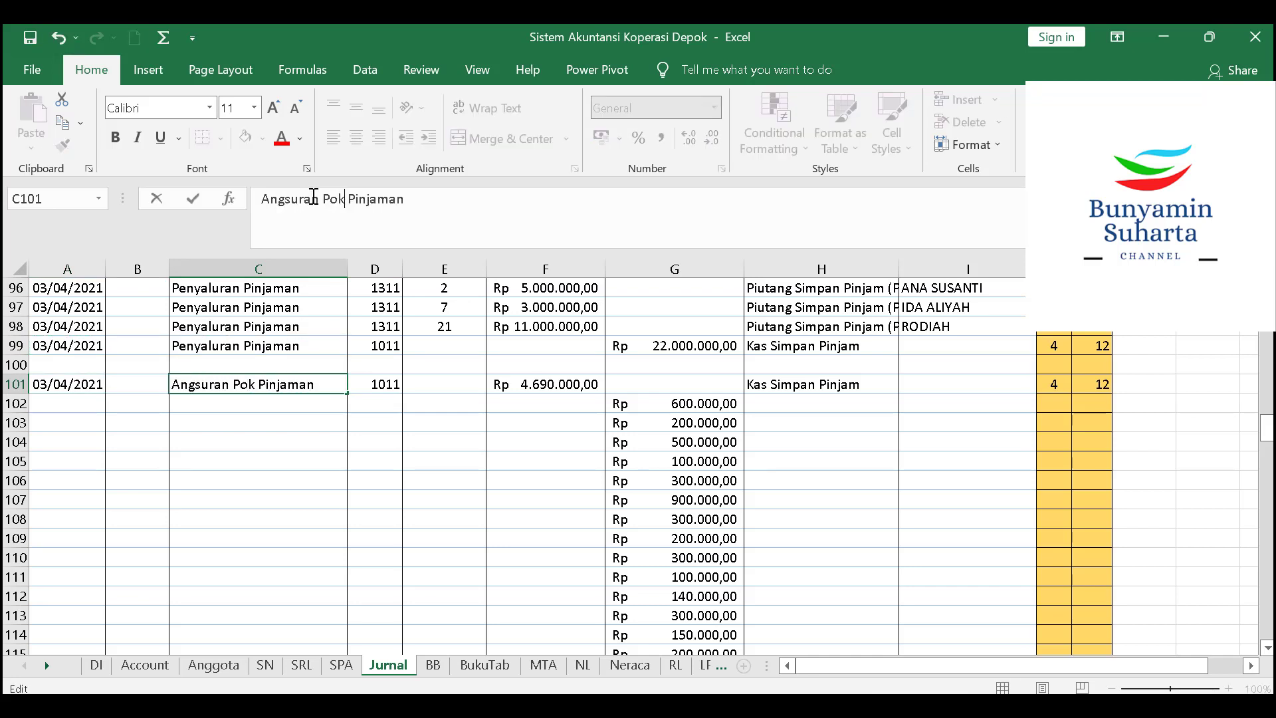
pyautogui.write('ok')
pyautogui.press('Return')
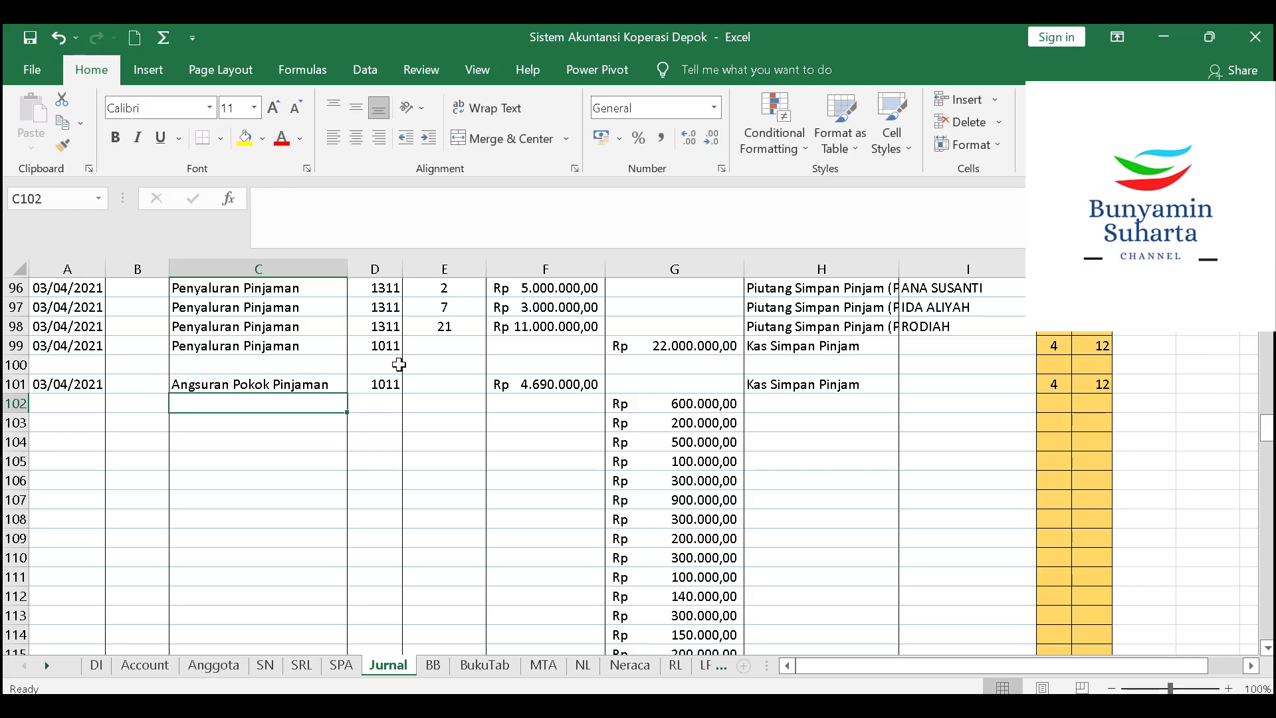
# Copy the date and description from A101:C101 down through row 117
pyautogui.moveTo(82, 383); pyautogui.dragTo(319, 393)
pyautogui.hotkey('ctrl', 'c')
pyautogui.scroll(-4, 332, 432)
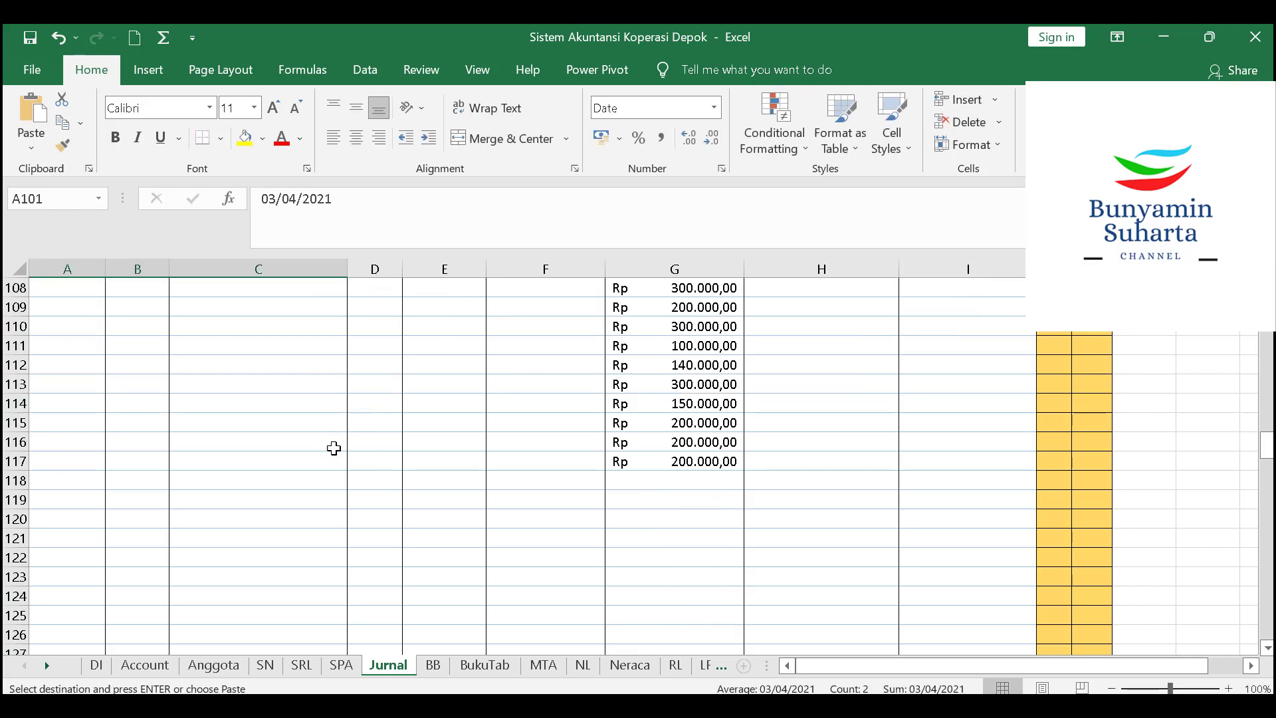
pyautogui.keyDown('shift'); pyautogui.click(330, 457); pyautogui.keyUp('shift')
pyautogui.hotkey('ctrl', 'v')
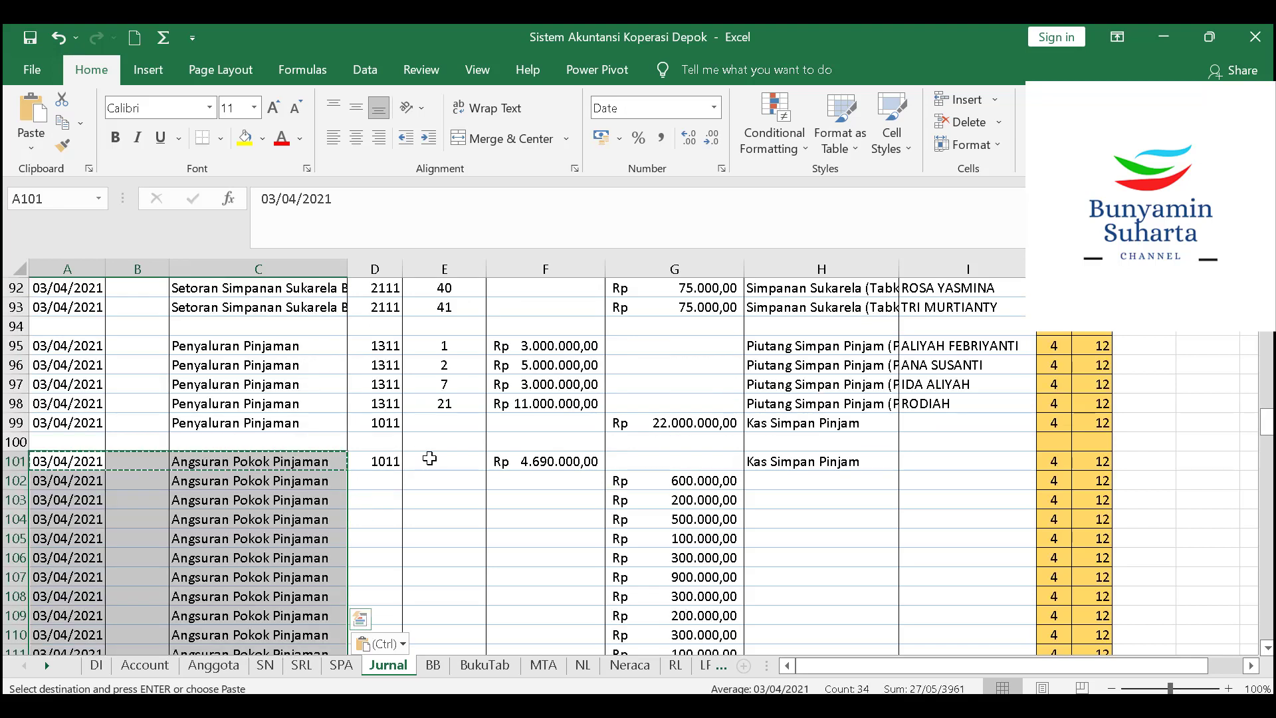
# Enter the account code 1311 in D102 for the first installment row
pyautogui.click(382, 477)
pyautogui.write('131')
pyautogui.click(390, 517)
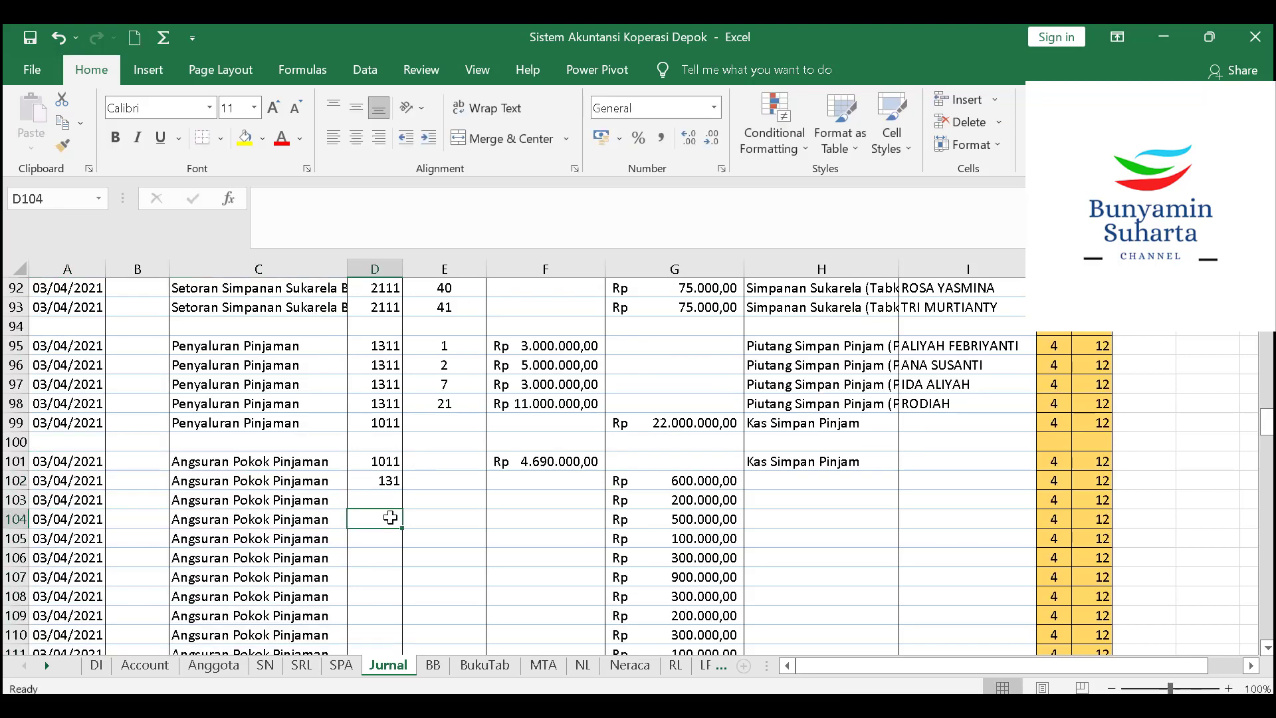
pyautogui.click(388, 481)
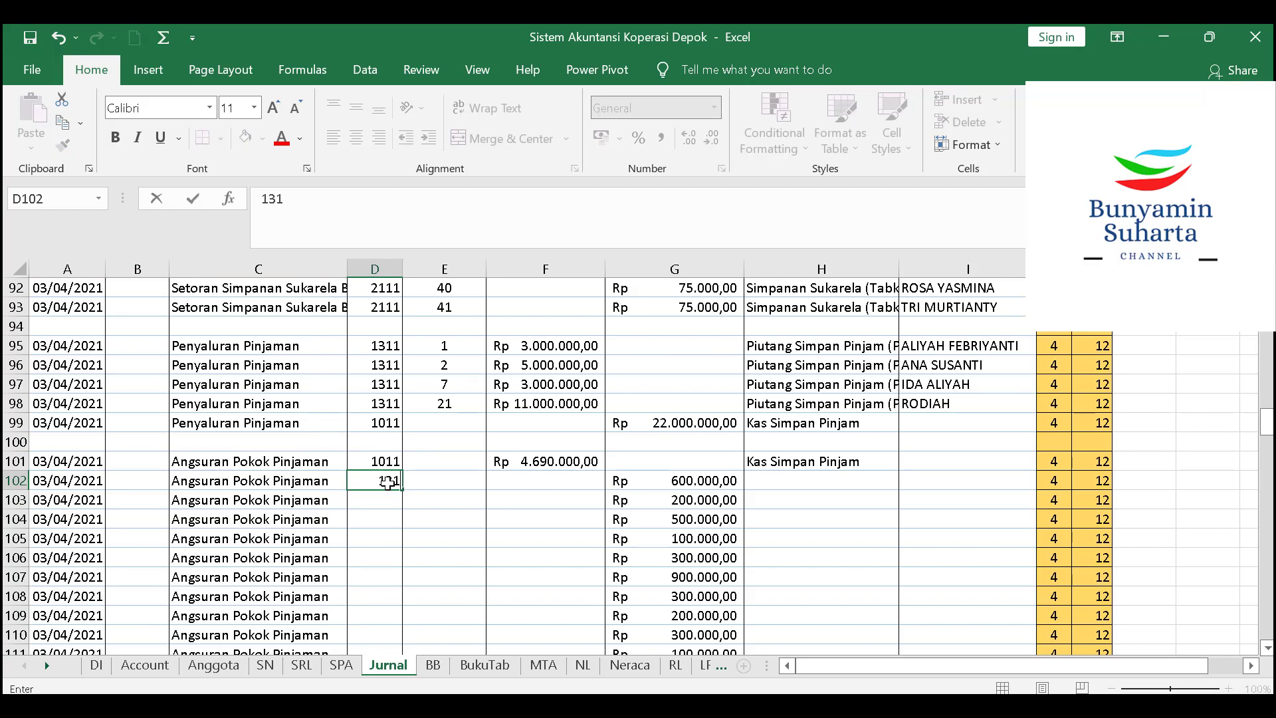
pyautogui.write('1')
pyautogui.click(383, 518)
pyautogui.click(389, 480)
pyautogui.hotkey('ctrl', 'c')
pyautogui.scroll(-6, 405, 518)
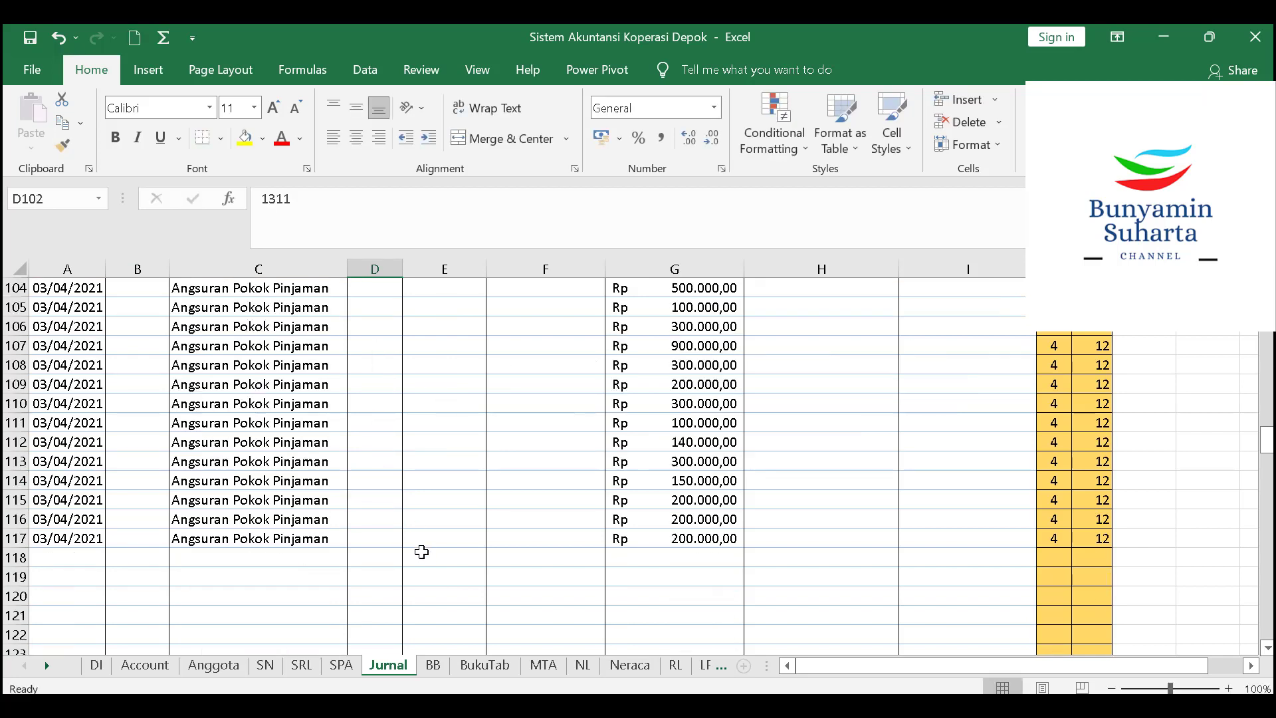
pyautogui.keyDown('shift'); pyautogui.click(379, 427); pyautogui.keyUp('shift')
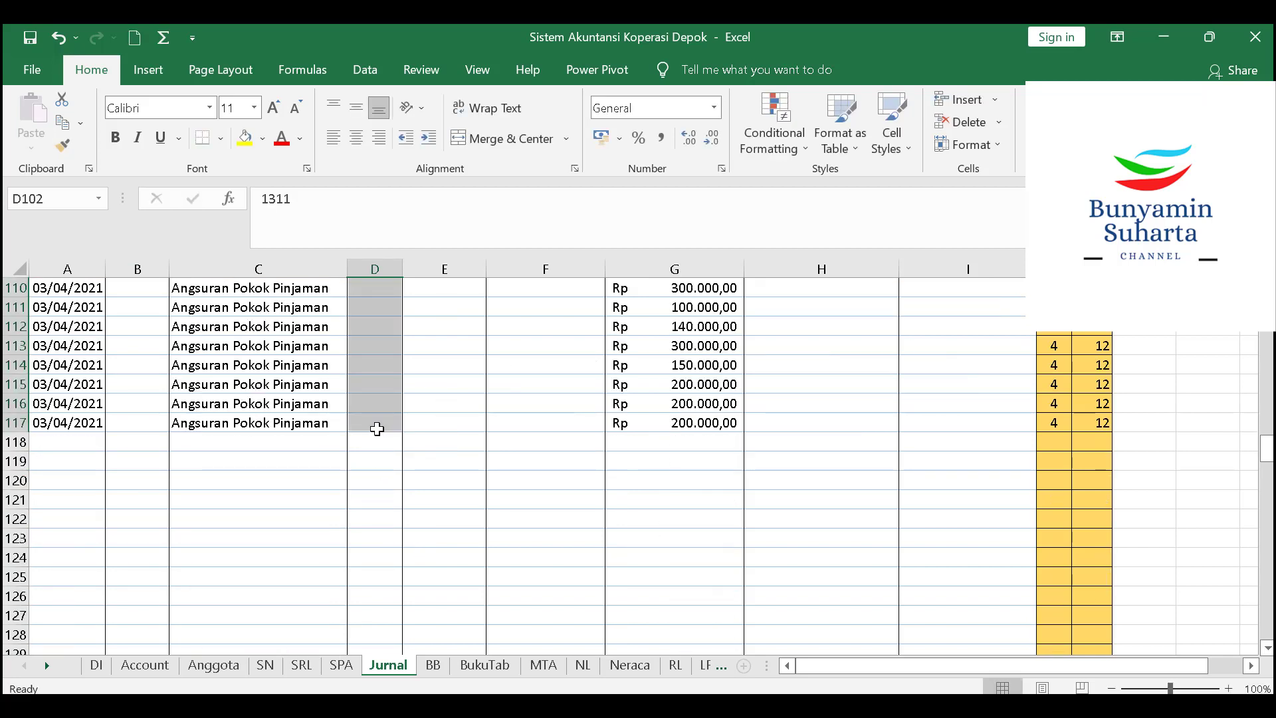
pyautogui.click(387, 476)
pyautogui.scroll(5, 384, 459)
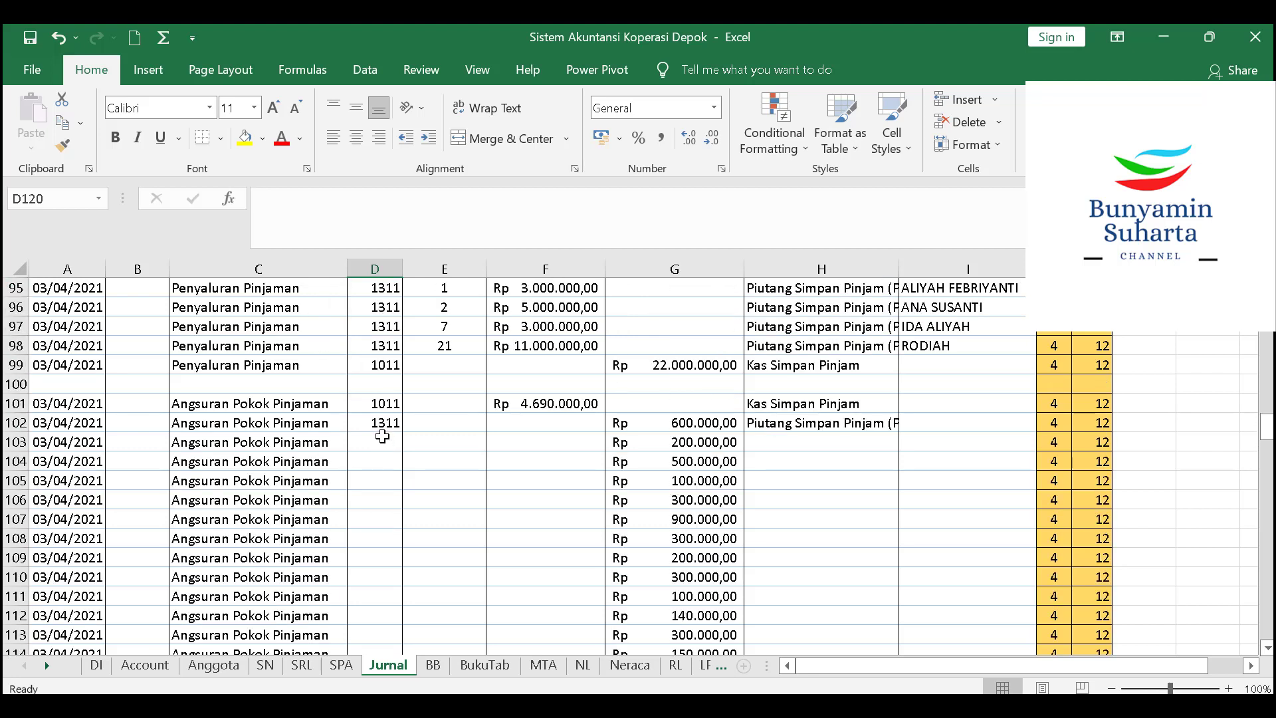
# Copy the account code 1311 from D102 down through D117
pyautogui.click(380, 420)
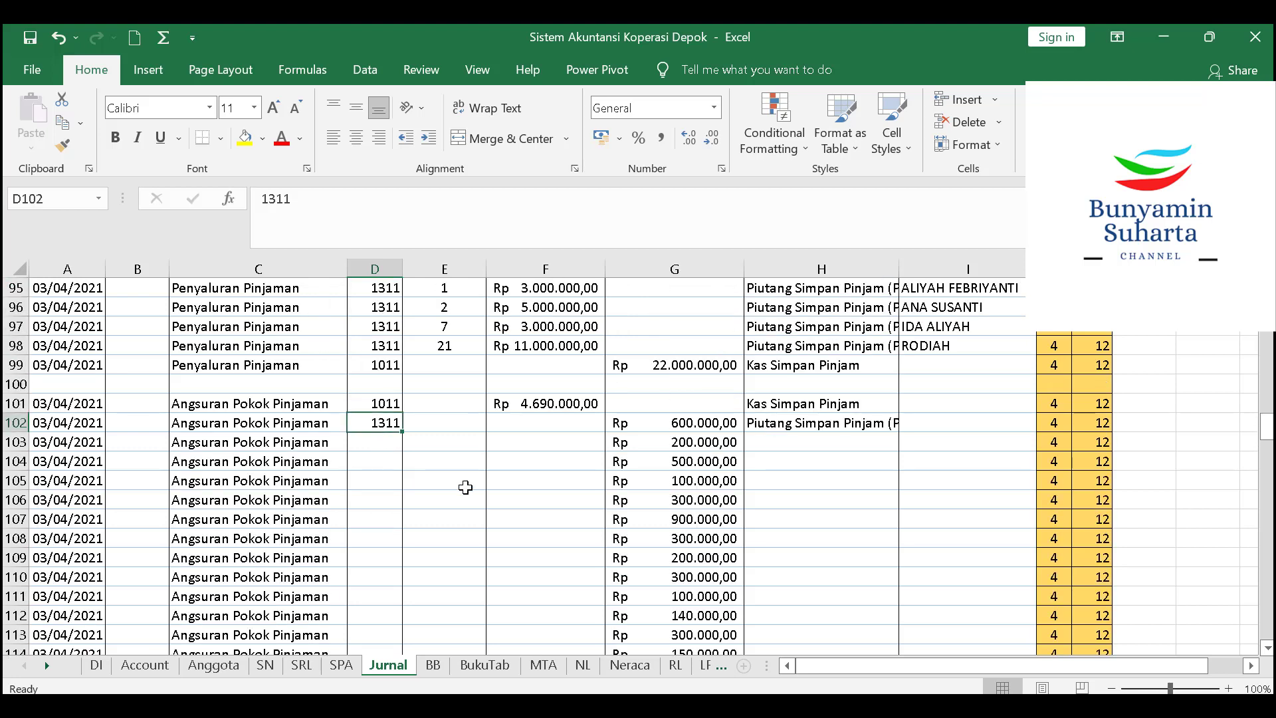
pyautogui.hotkey('ctrl', 'c')
pyautogui.scroll(-5, 438, 490)
pyautogui.keyDown('shift'); pyautogui.click(389, 426); pyautogui.keyUp('shift')
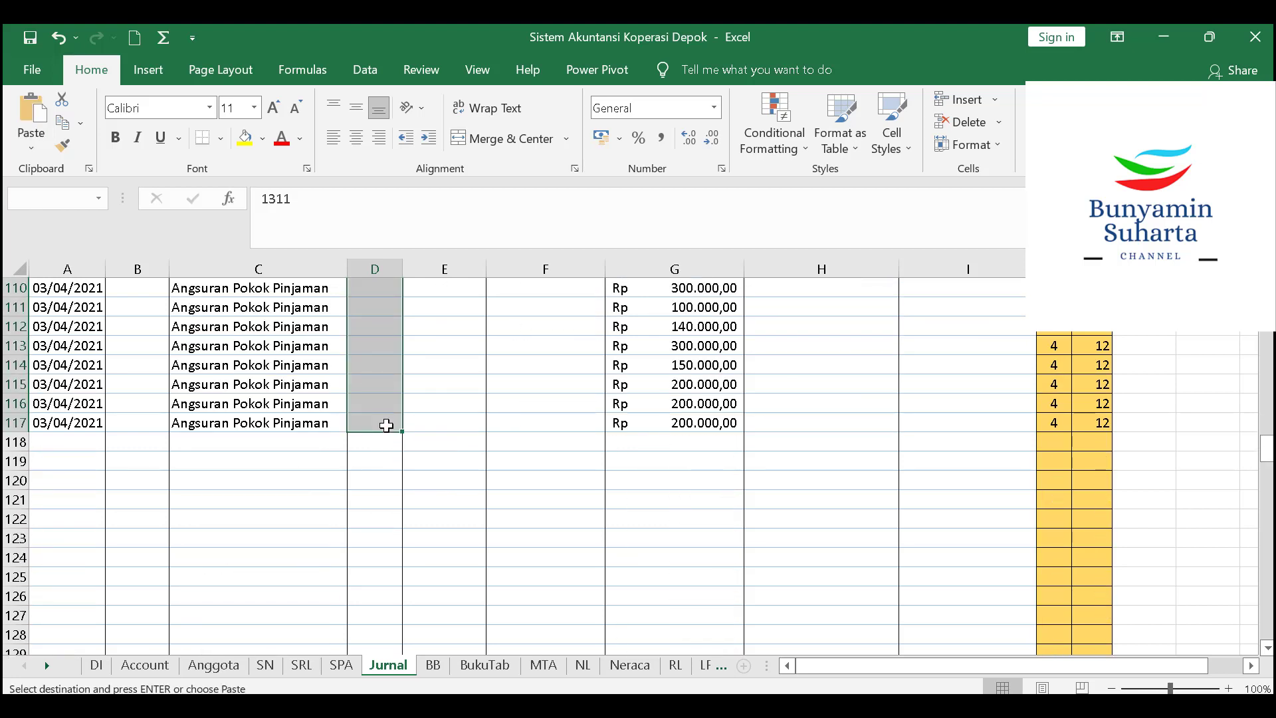
pyautogui.hotkey('ctrl', 'v')
pyautogui.click(514, 473)
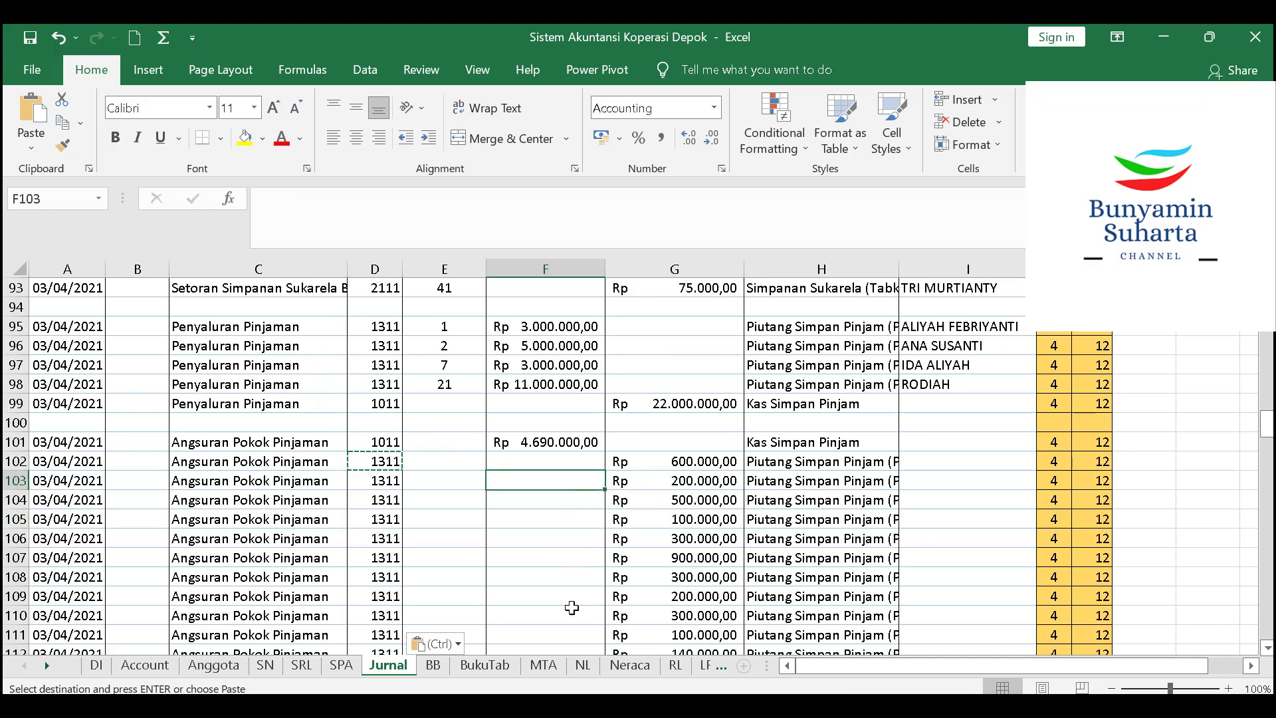
# Switch to the KOPERASI Depok workbook and copy the filtered member numbers in the NO column, L3 to L40, on sheet MEI 21
pyautogui.moveTo(718, 705)
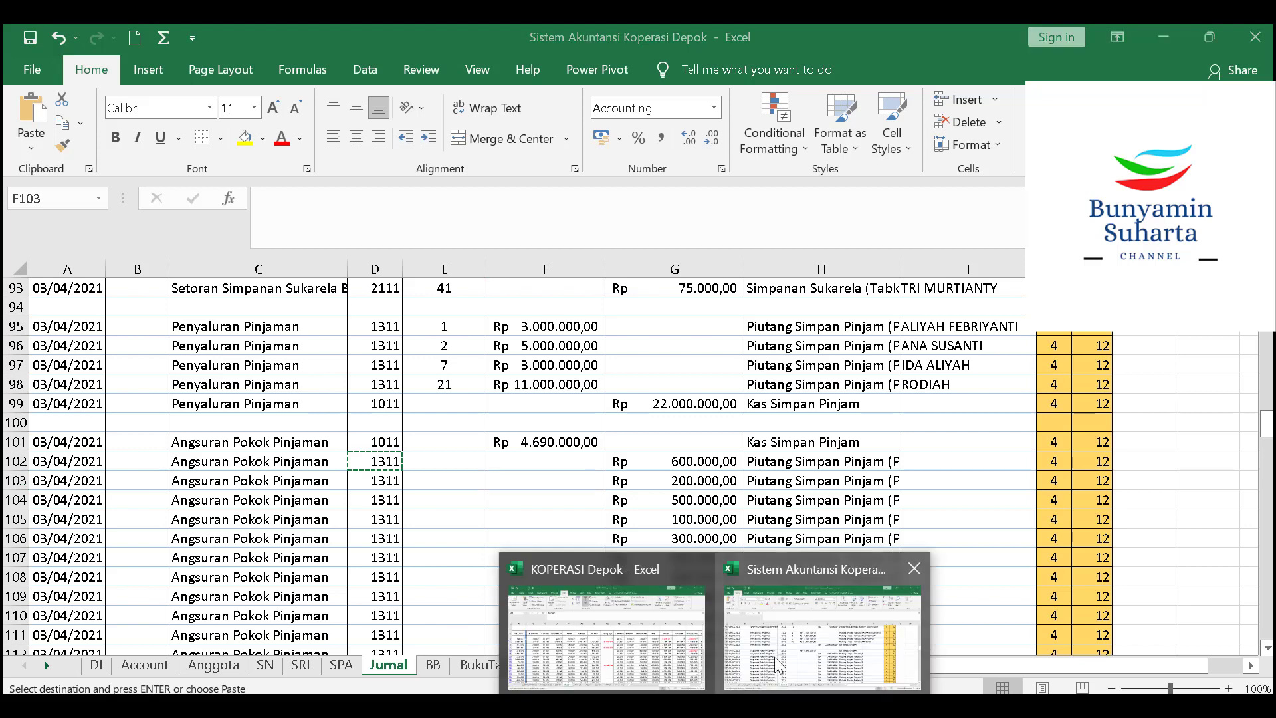
pyautogui.click(618, 622)
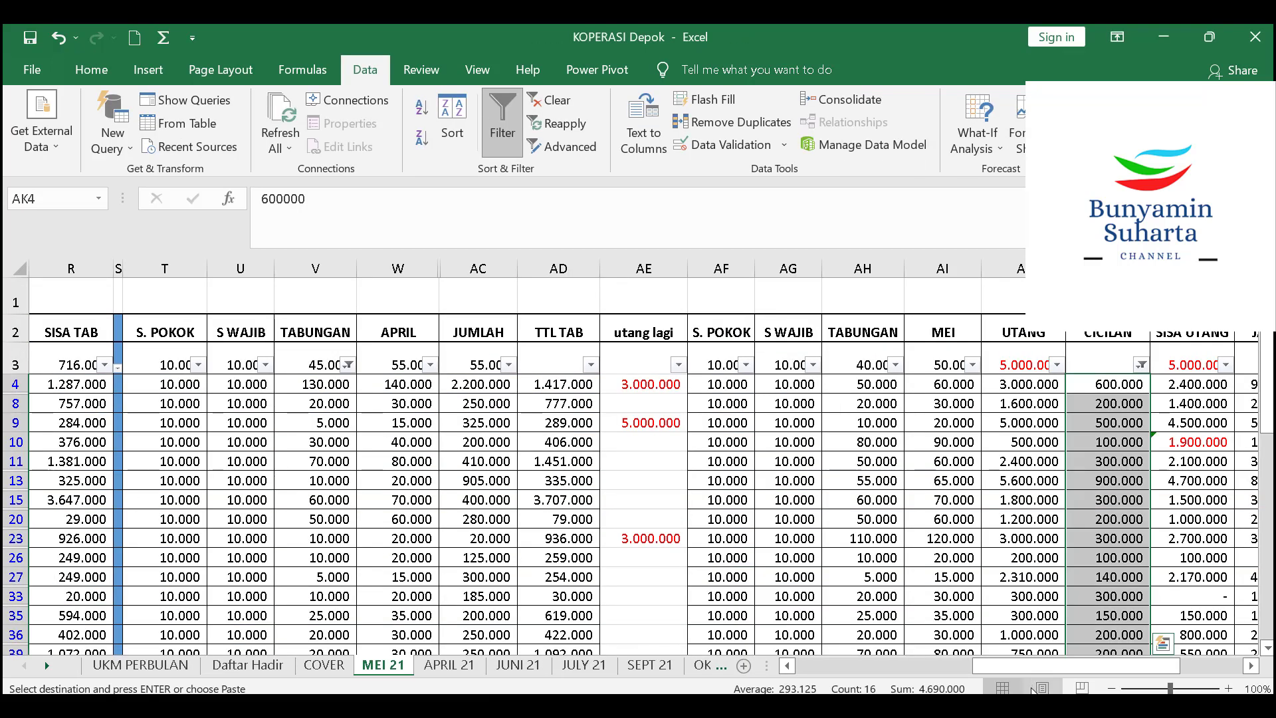
pyautogui.moveTo(1030, 666); pyautogui.dragTo(811, 667)
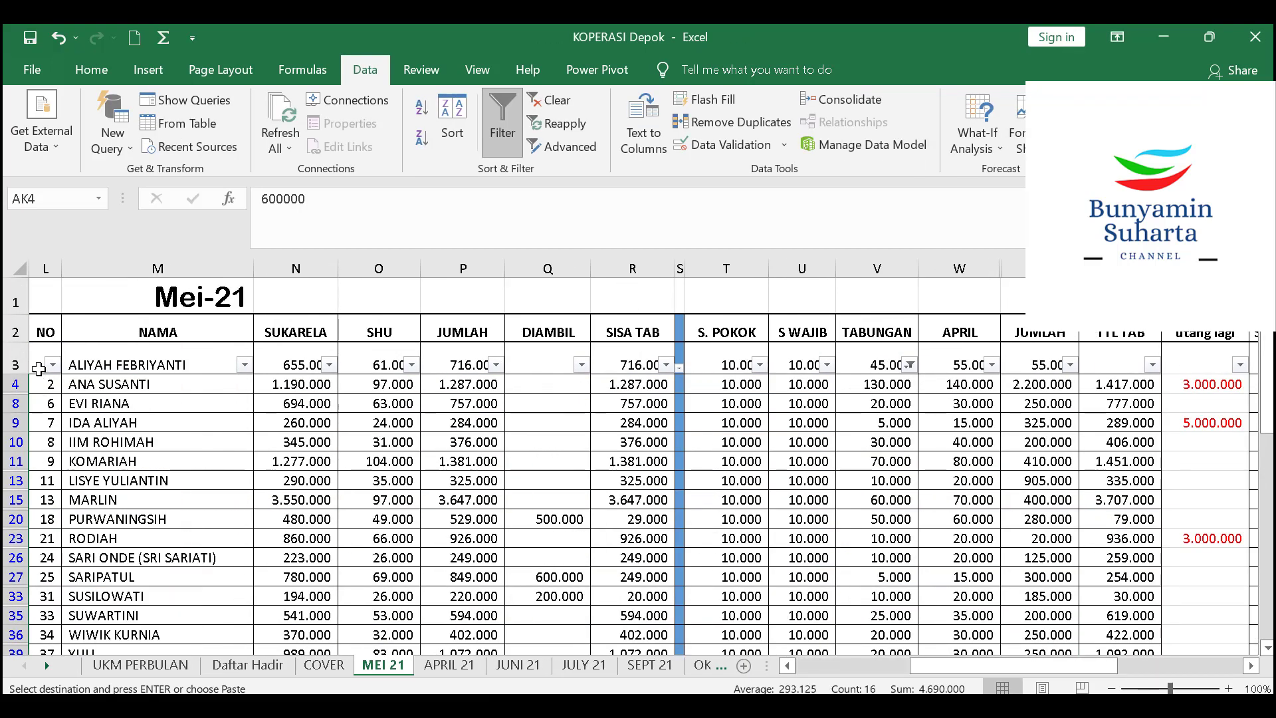
pyautogui.moveTo(44, 365); pyautogui.dragTo(17, 639)
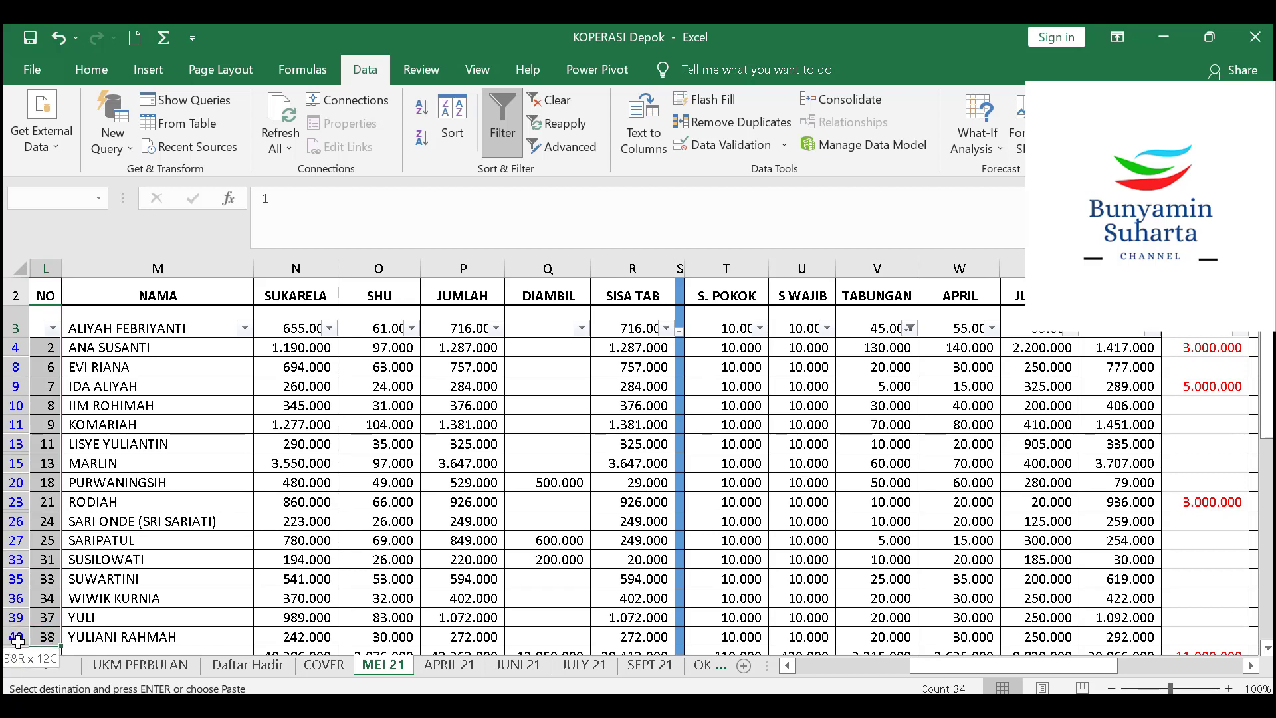
pyautogui.hotkey('ctrl', 'v')
pyautogui.scroll(-3, 59, 598)
pyautogui.rightClick(44, 490)
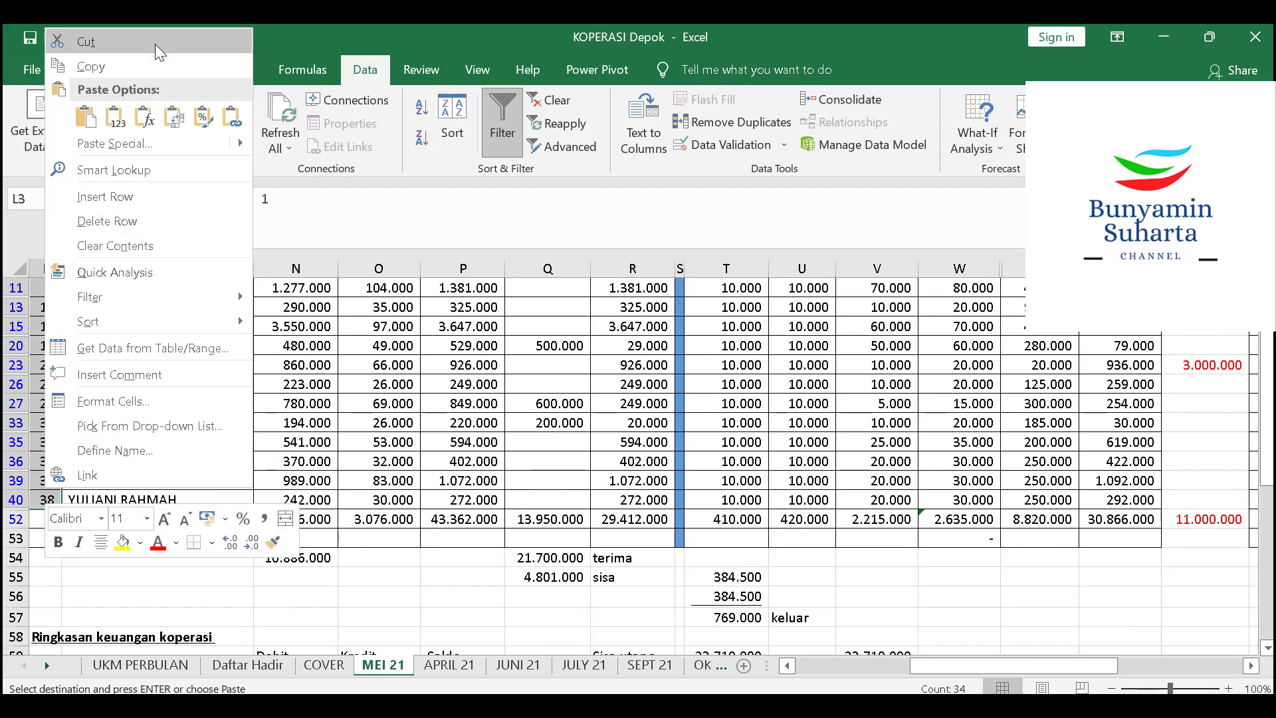
pyautogui.click(159, 65)
# Paste the member numbers as values into the Jurnal sheet from E102 and delete the surplus number in E118
pyautogui.moveTo(716, 706)
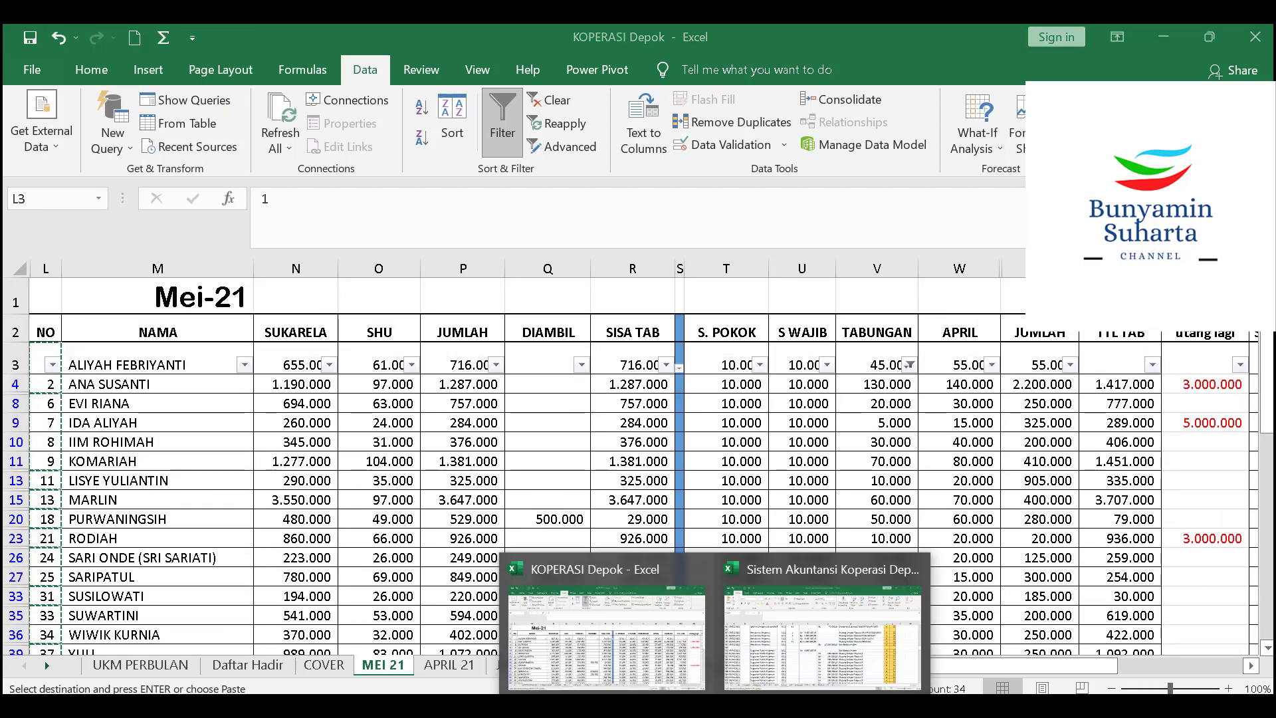
pyautogui.click(786, 654)
pyautogui.rightClick(452, 462)
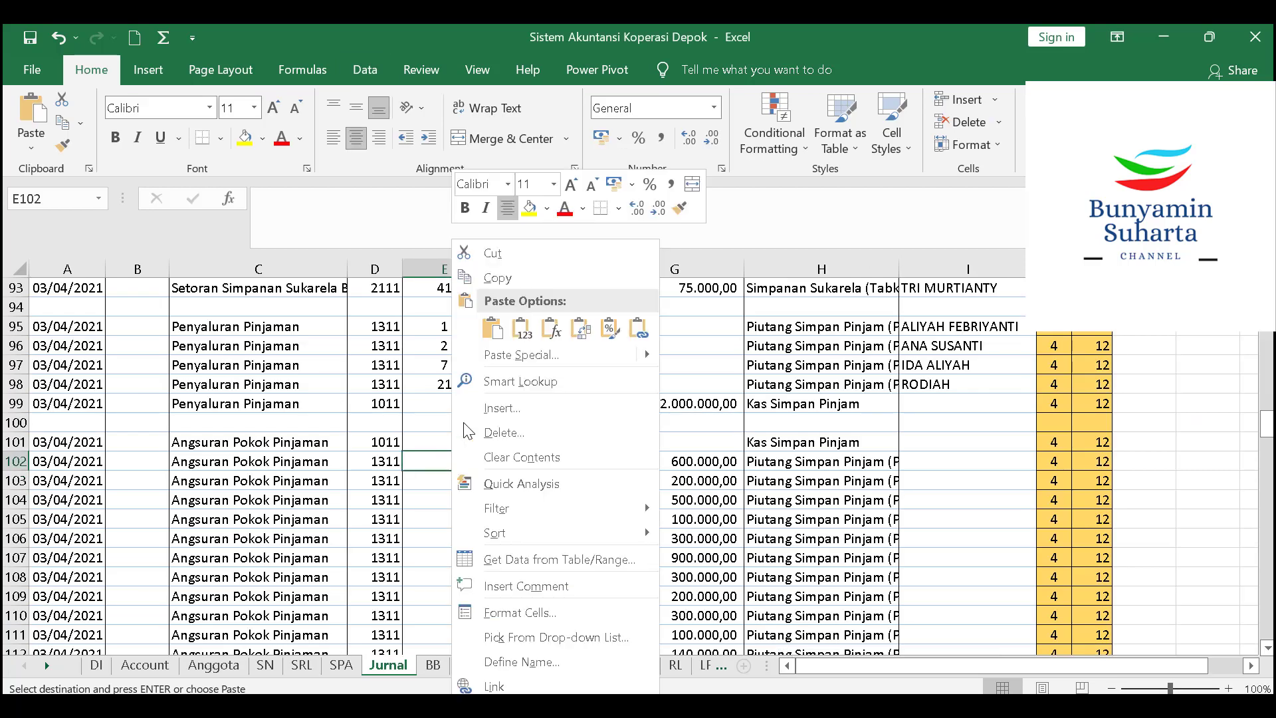
pyautogui.click(516, 330)
pyautogui.scroll(-3, 514, 560)
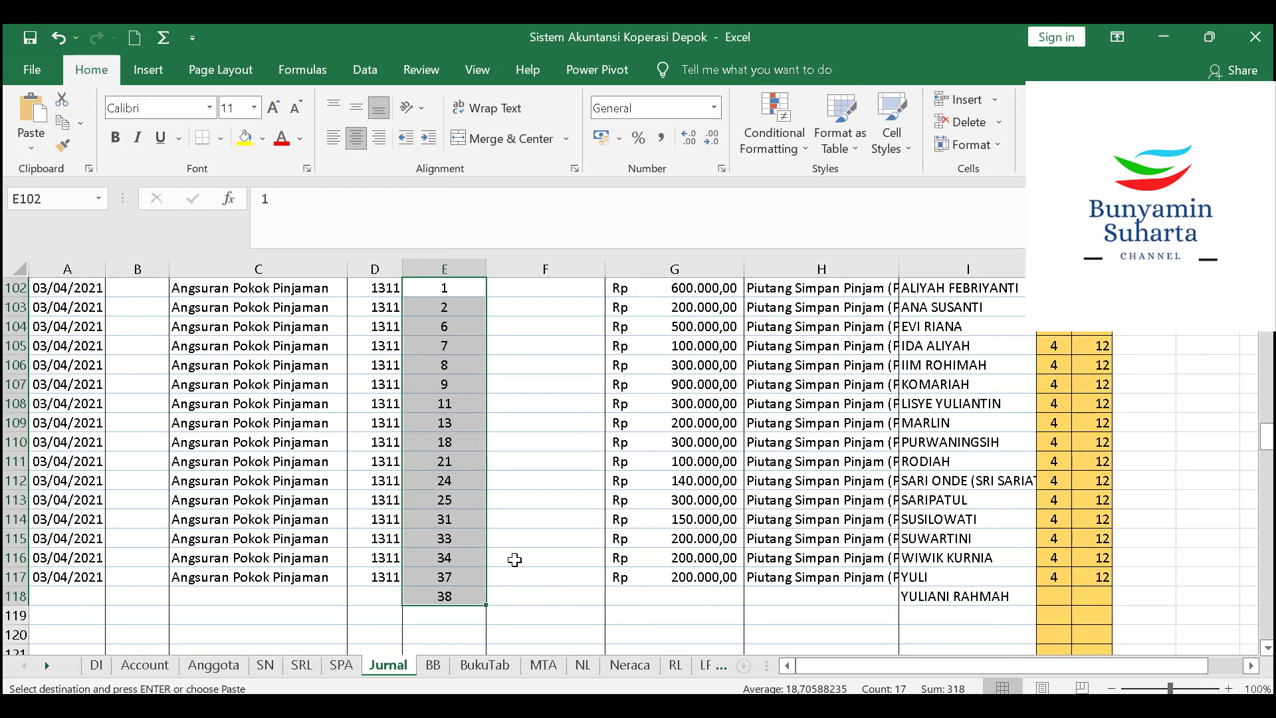
pyautogui.click(468, 589)
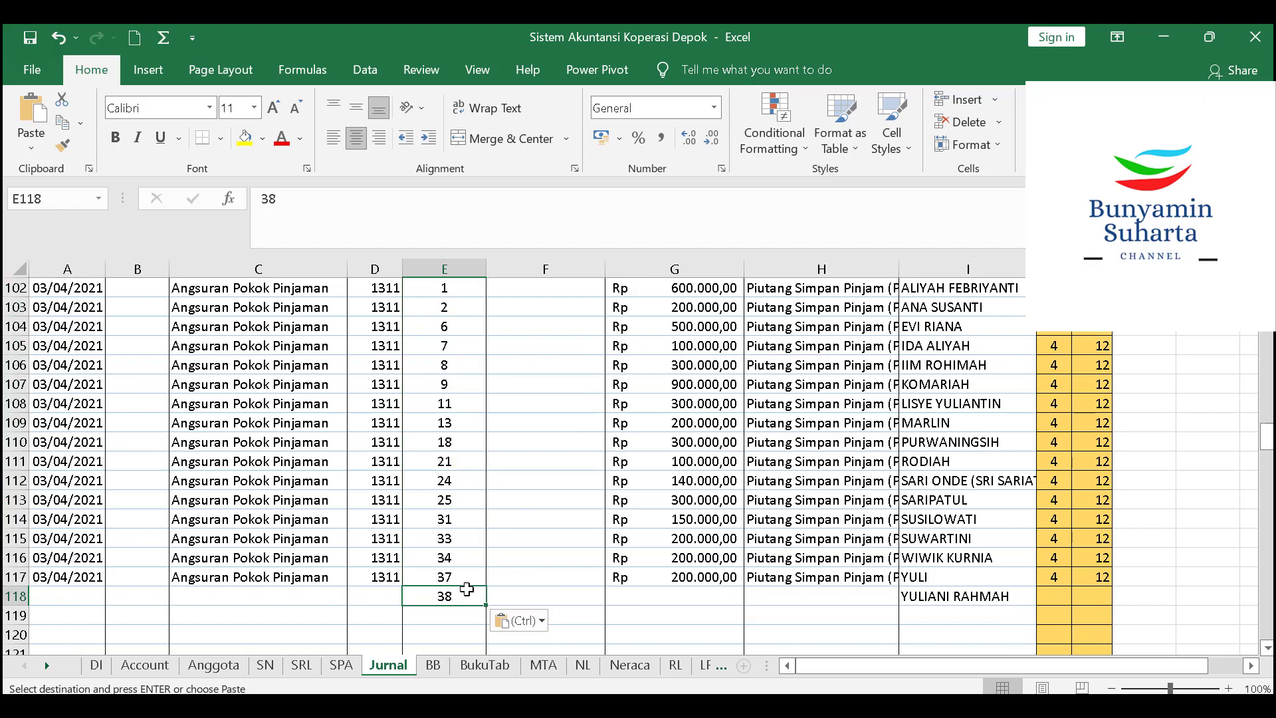
pyautogui.press('Delete')
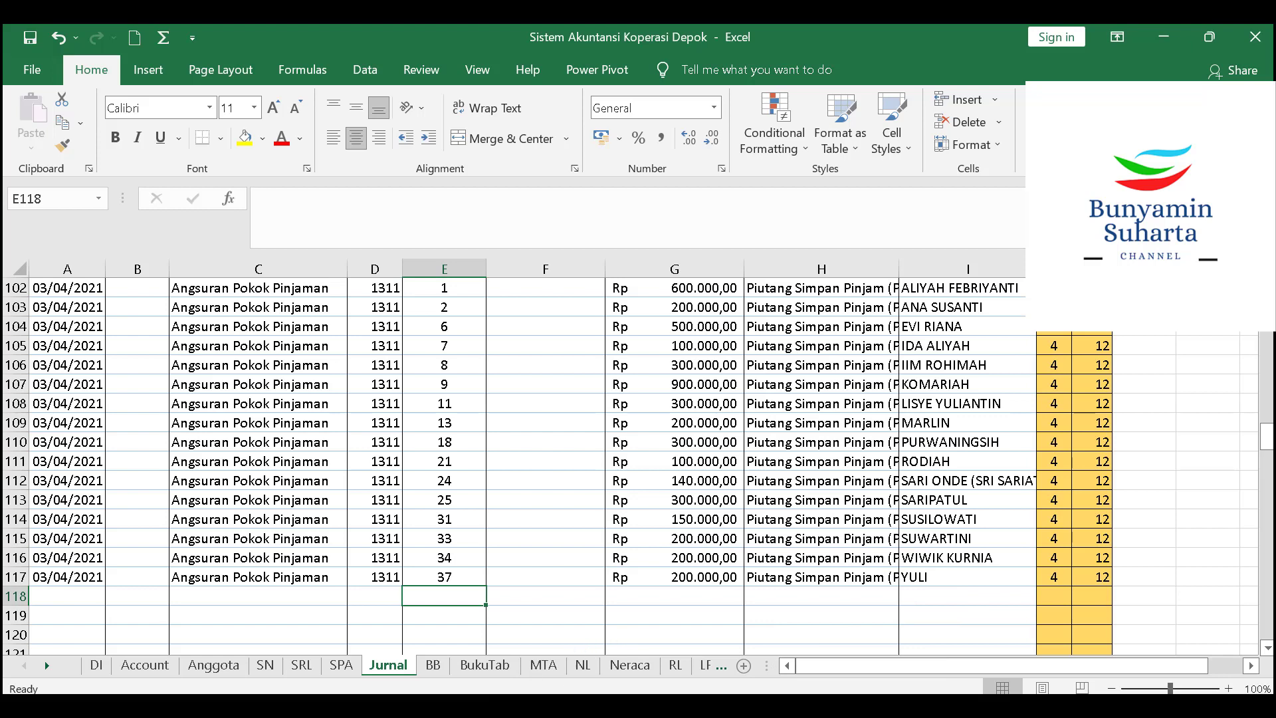
# Switch to the KOPERASI Depok workbook and reset the CICILAN column filter on sheet MEI 21 to show all values
pyautogui.click(608, 628)
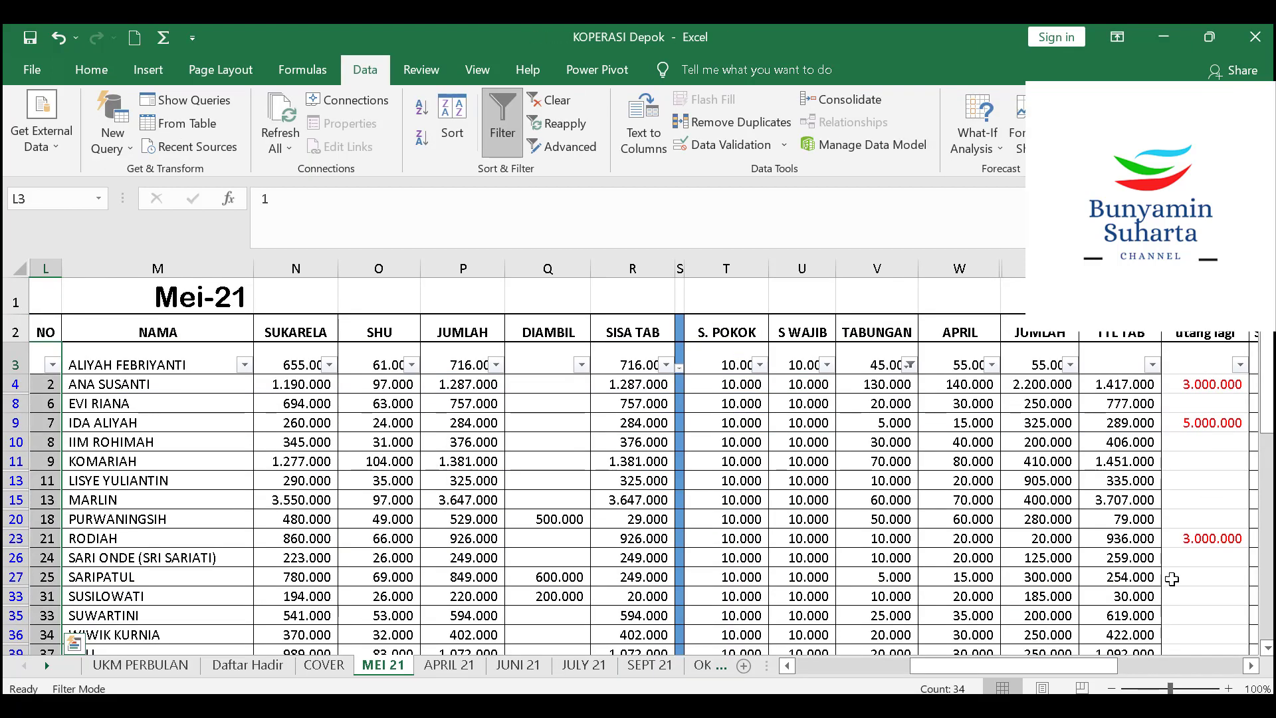
pyautogui.moveTo(1029, 664); pyautogui.dragTo(1148, 658)
pyautogui.click(815, 365)
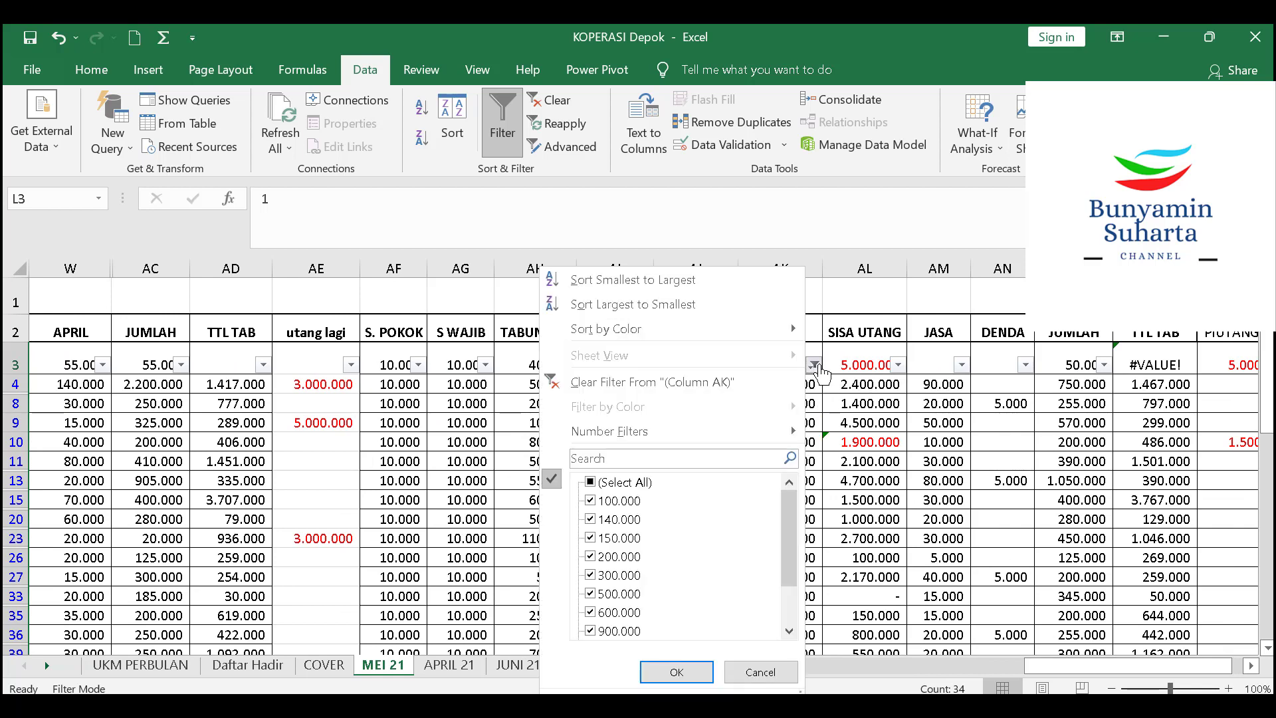
pyautogui.click(637, 484)
pyautogui.click(678, 672)
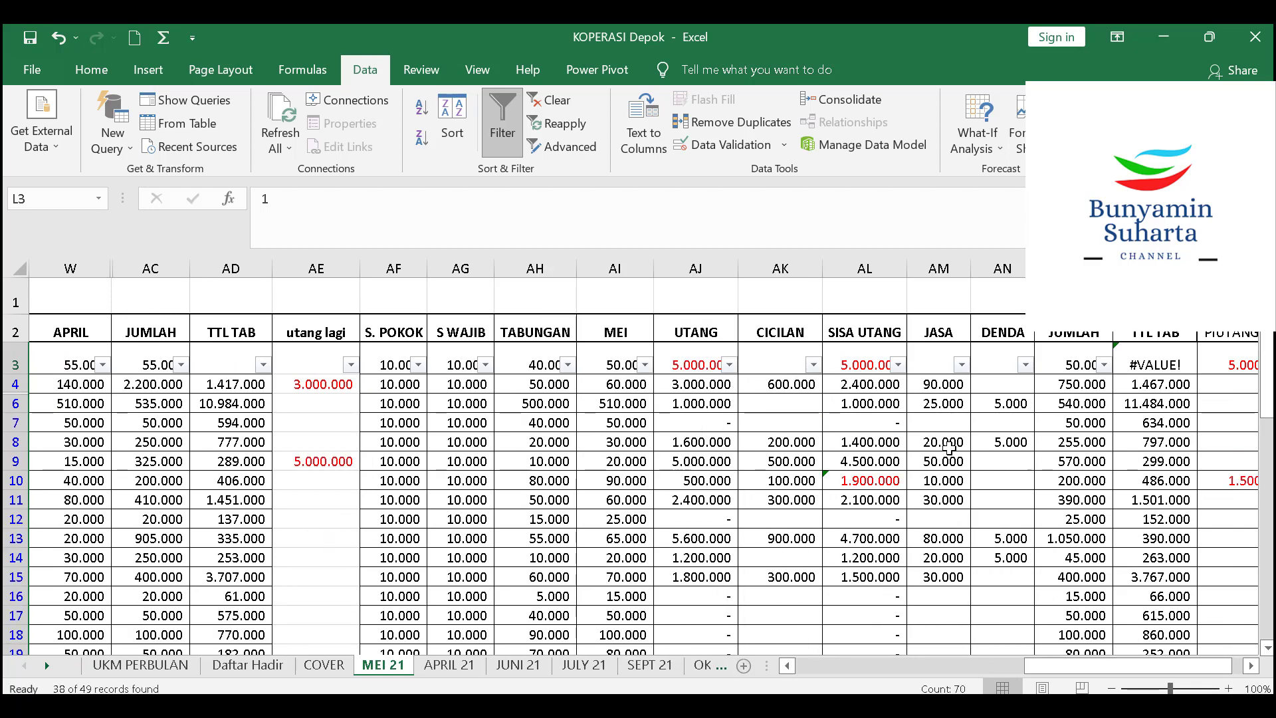
# Filter the JASA column to exclude blank entries
pyautogui.click(962, 365)
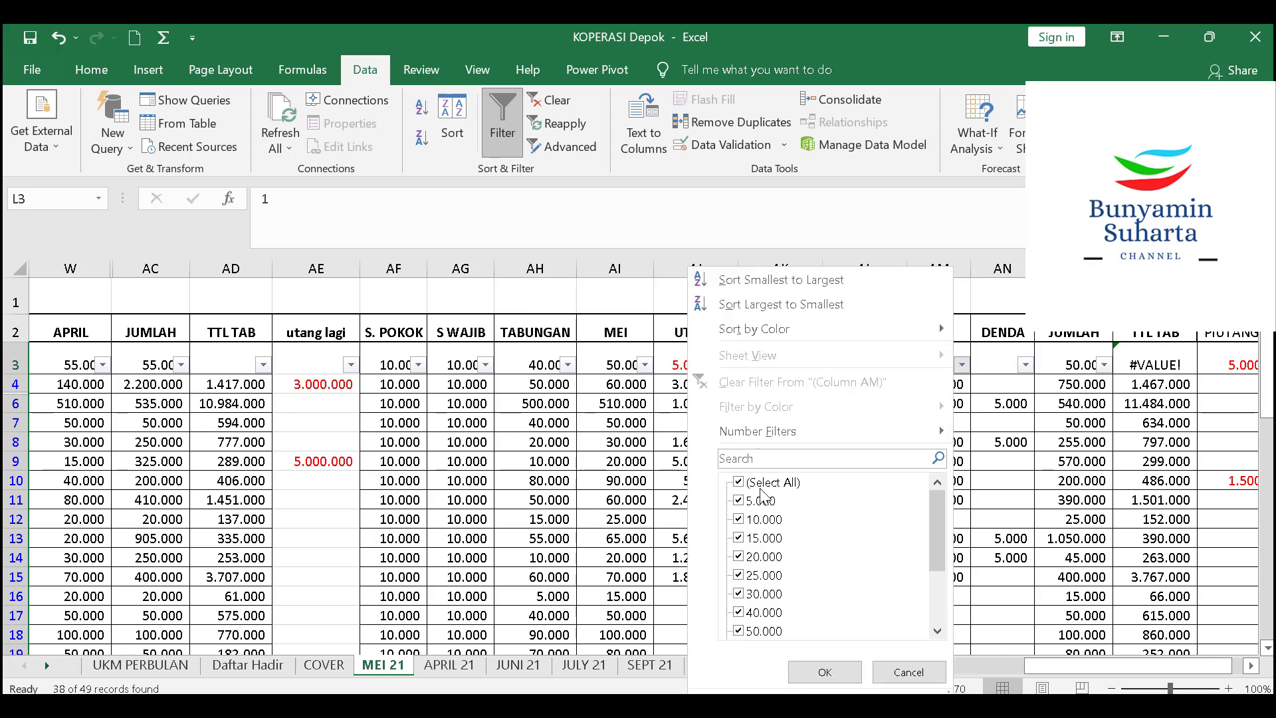
pyautogui.scroll(-5, 939, 525)
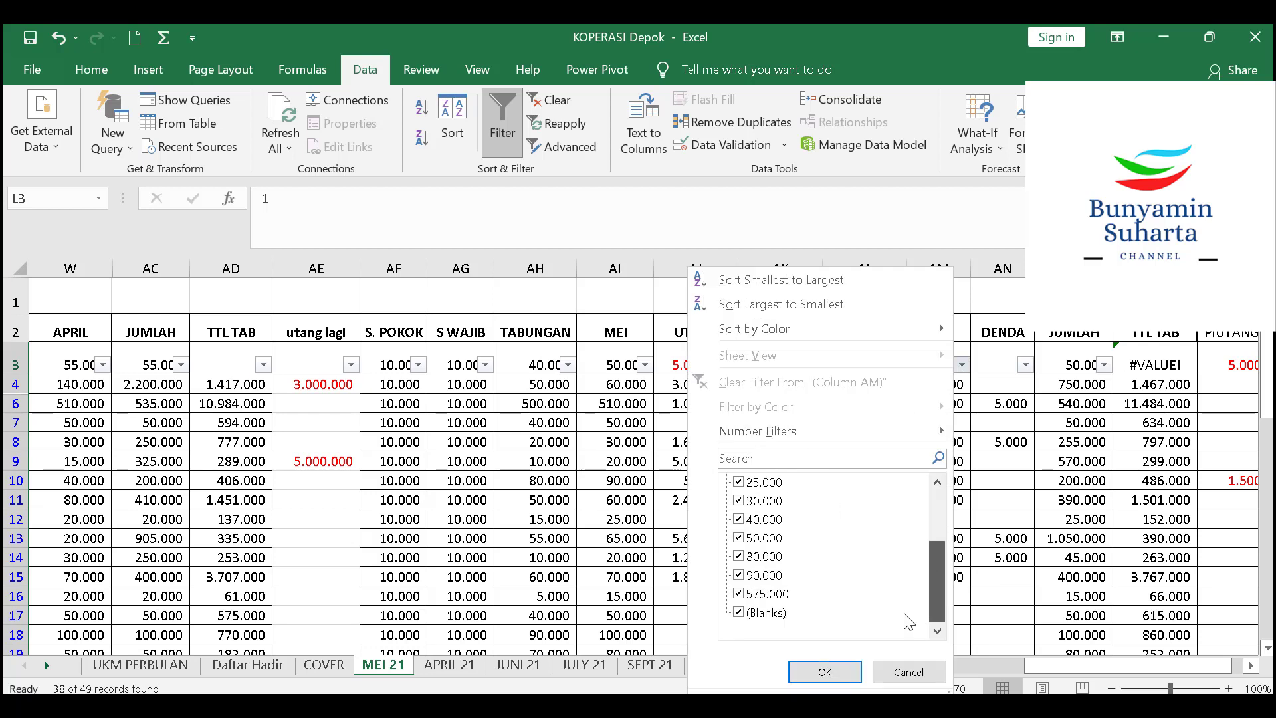
pyautogui.click(768, 614)
pyautogui.click(818, 673)
# Copy the filtered JASA amounts from AM4 to AM40
pyautogui.click(938, 384)
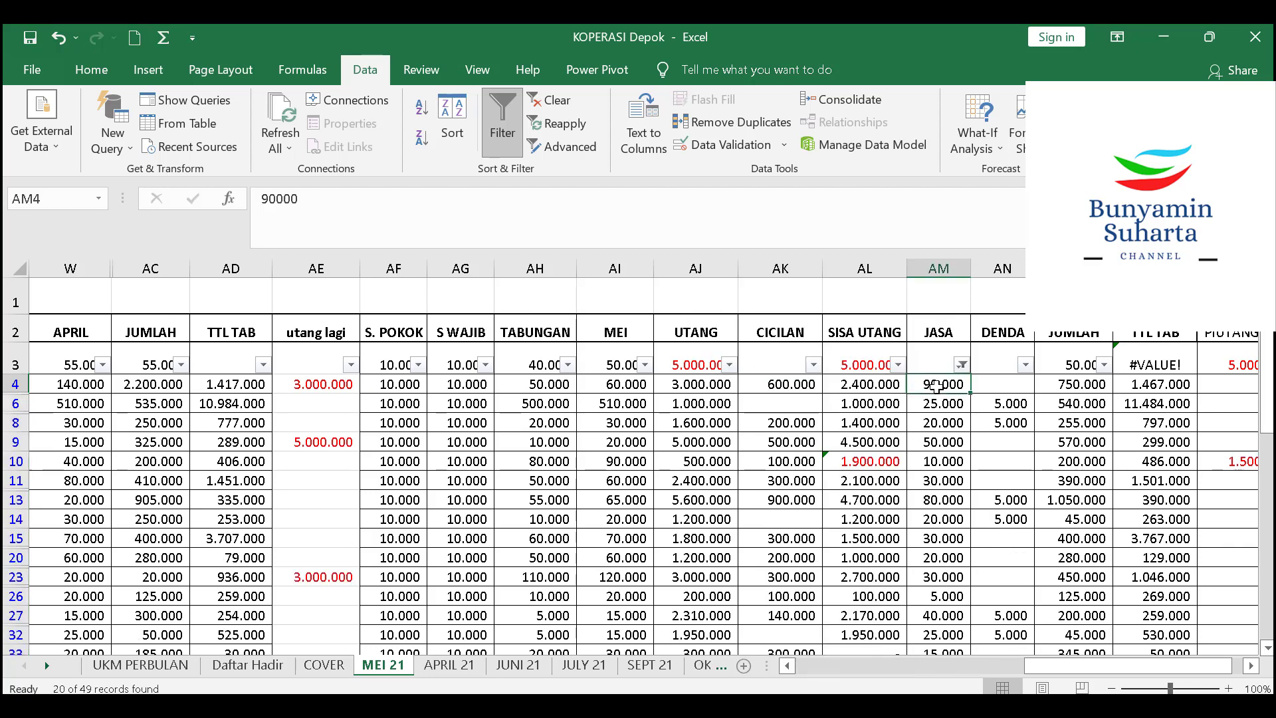
pyautogui.scroll(-3, 944, 510)
pyautogui.scroll(-2, 944, 510)
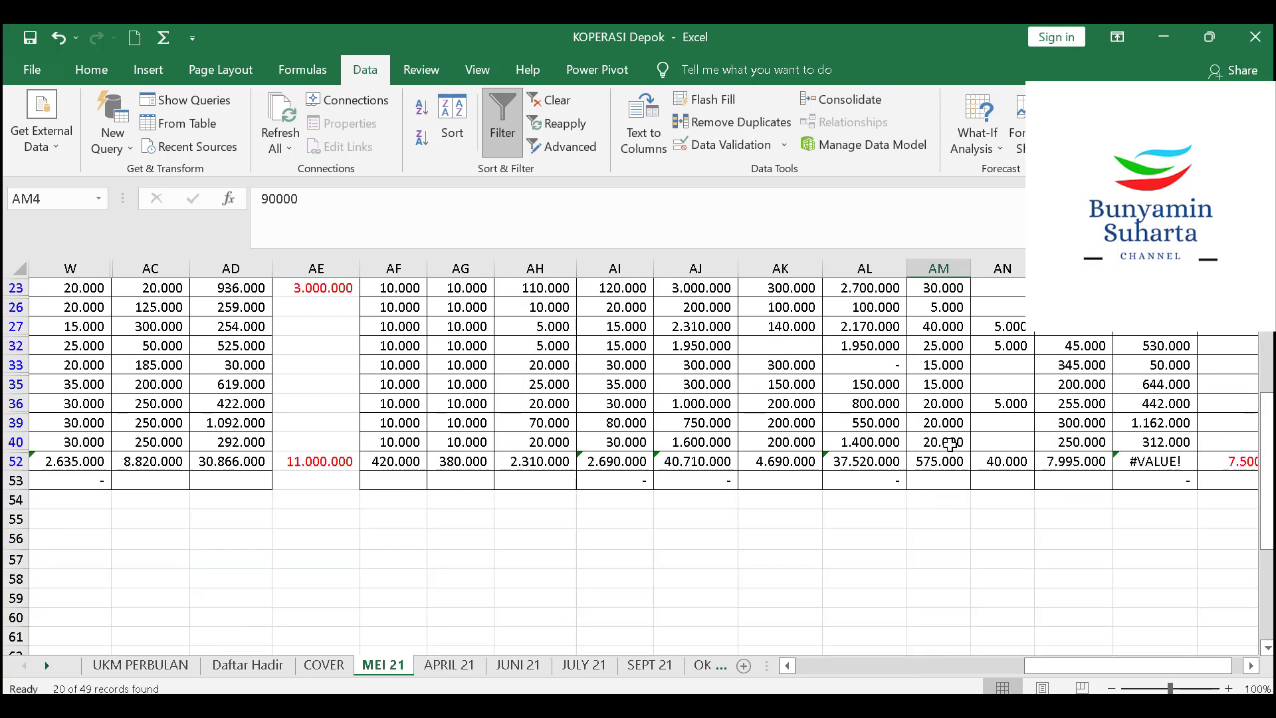
pyautogui.keyDown('shift'); pyautogui.click(950, 444); pyautogui.keyUp('shift')
pyautogui.rightClick(950, 444)
pyautogui.click(995, 277)
pyautogui.scroll(5, 613, 637)
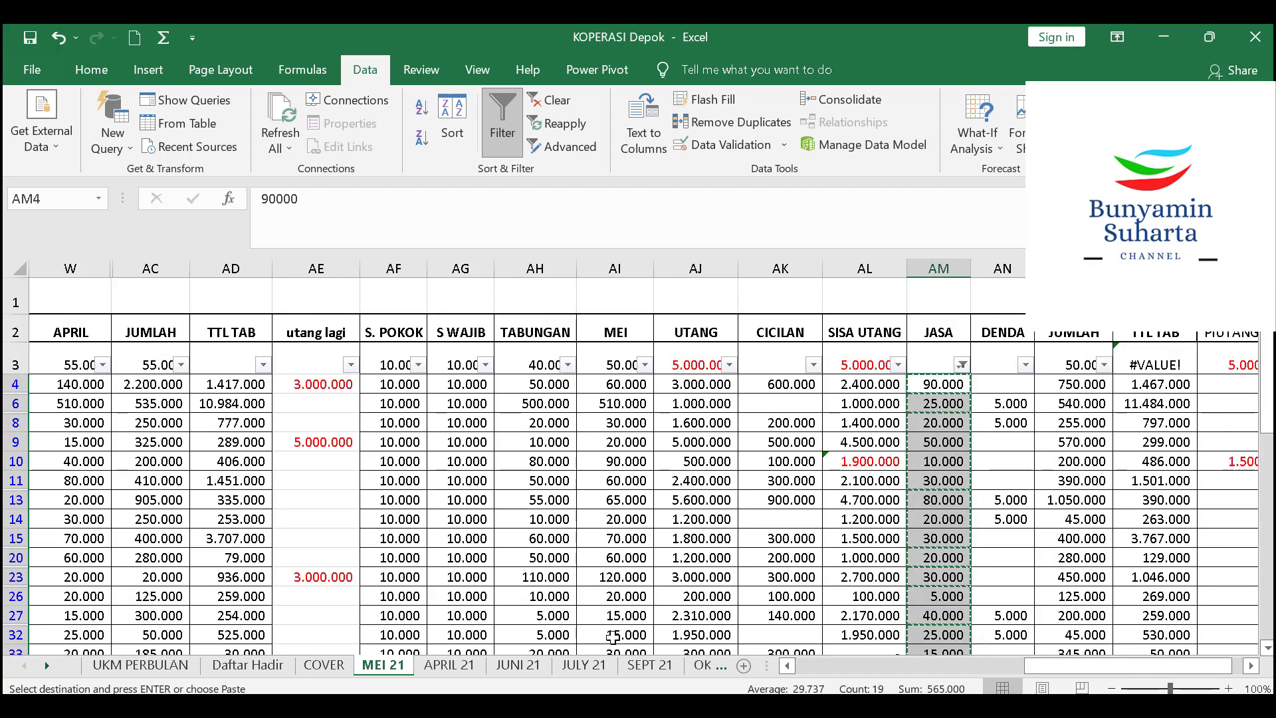
# Switch to the Sistem Akuntansi Koperasi Depok workbook and paste the JASA amounts as values from G120 in the Jurnal sheet
pyautogui.moveTo(714, 706)
pyautogui.click(764, 639)
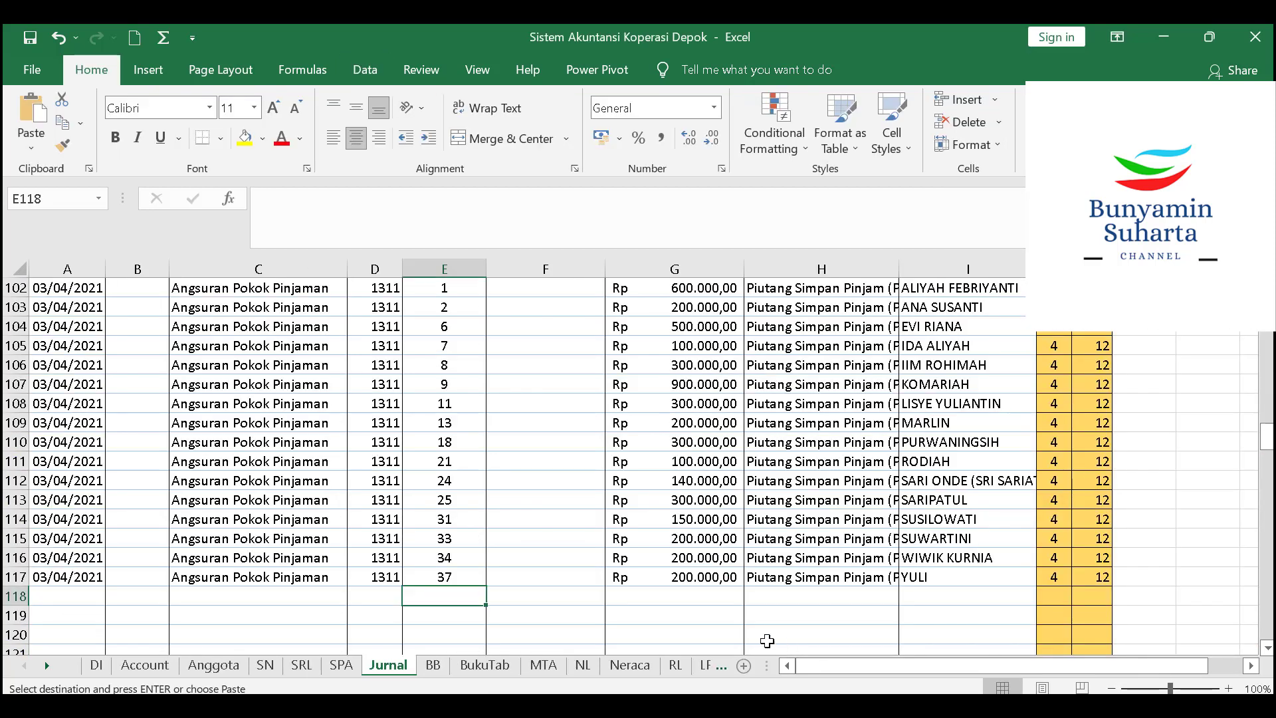
pyautogui.click(673, 635)
pyautogui.rightClick(672, 635)
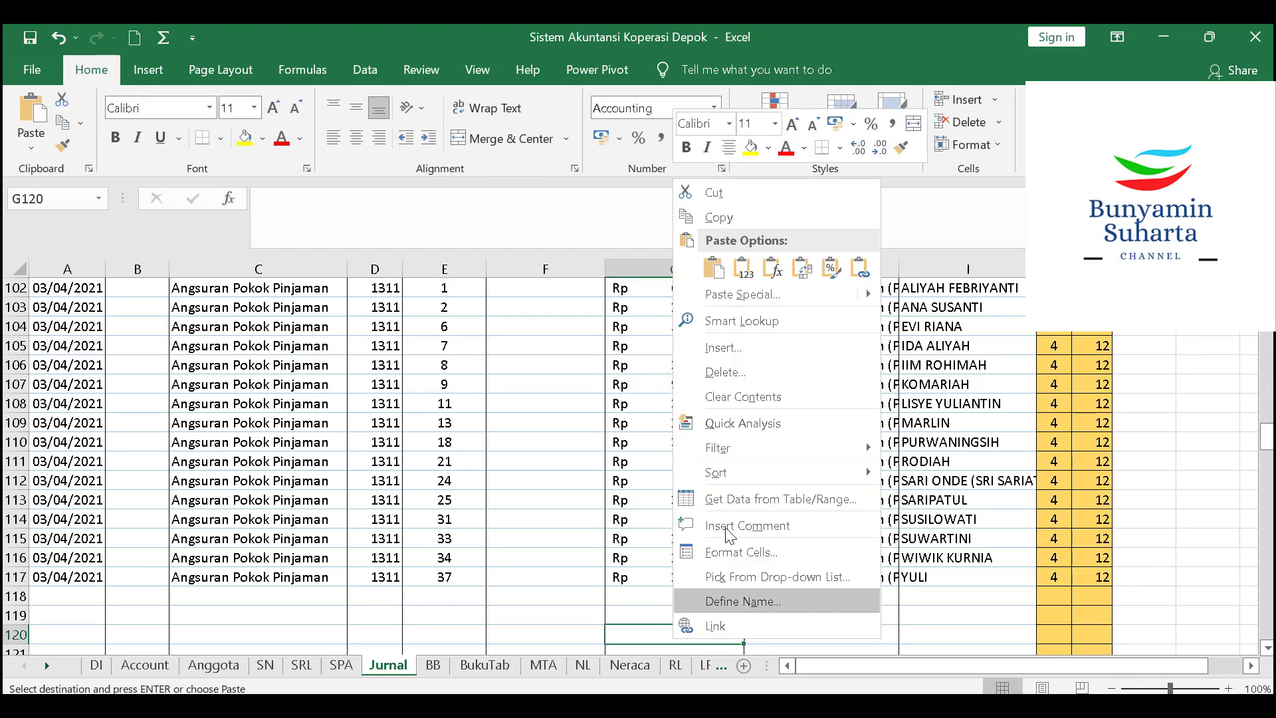
pyautogui.click(739, 267)
pyautogui.scroll(-2, 712, 572)
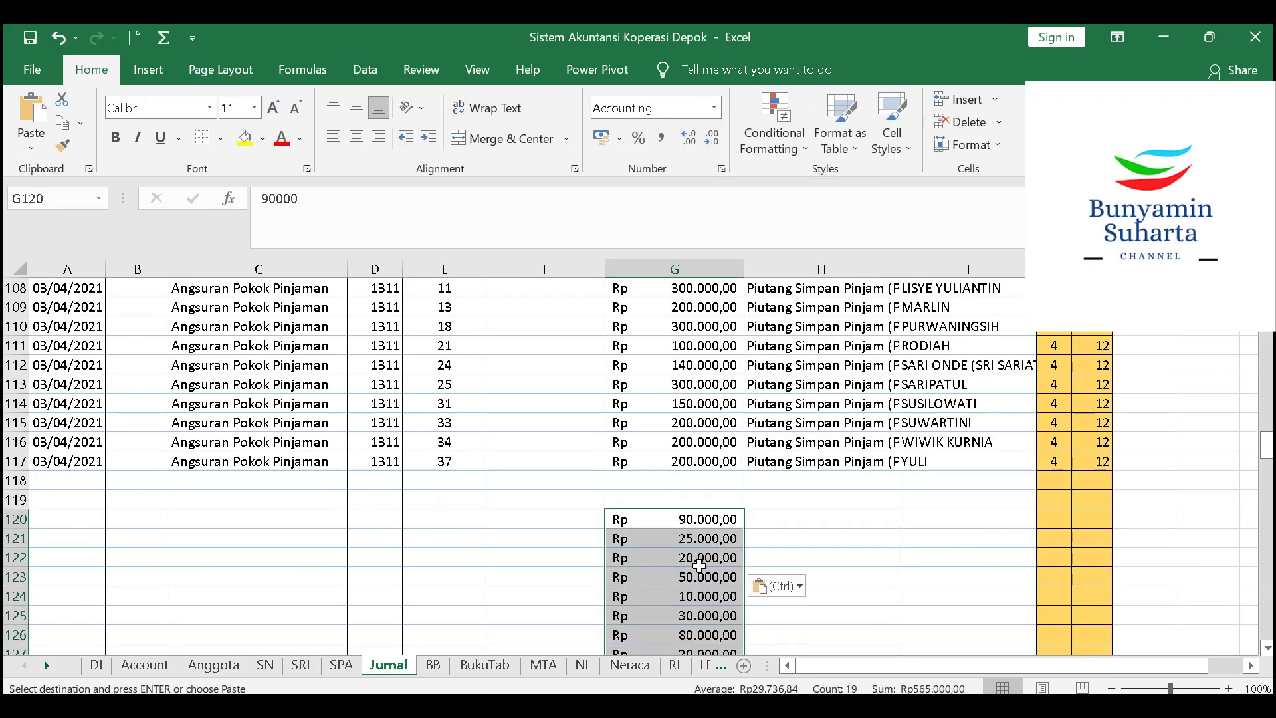
# Total the JASA amounts G120:G138 with a SUM formula in debit cell F119, and select D119 in the same row
pyautogui.click(598, 500)
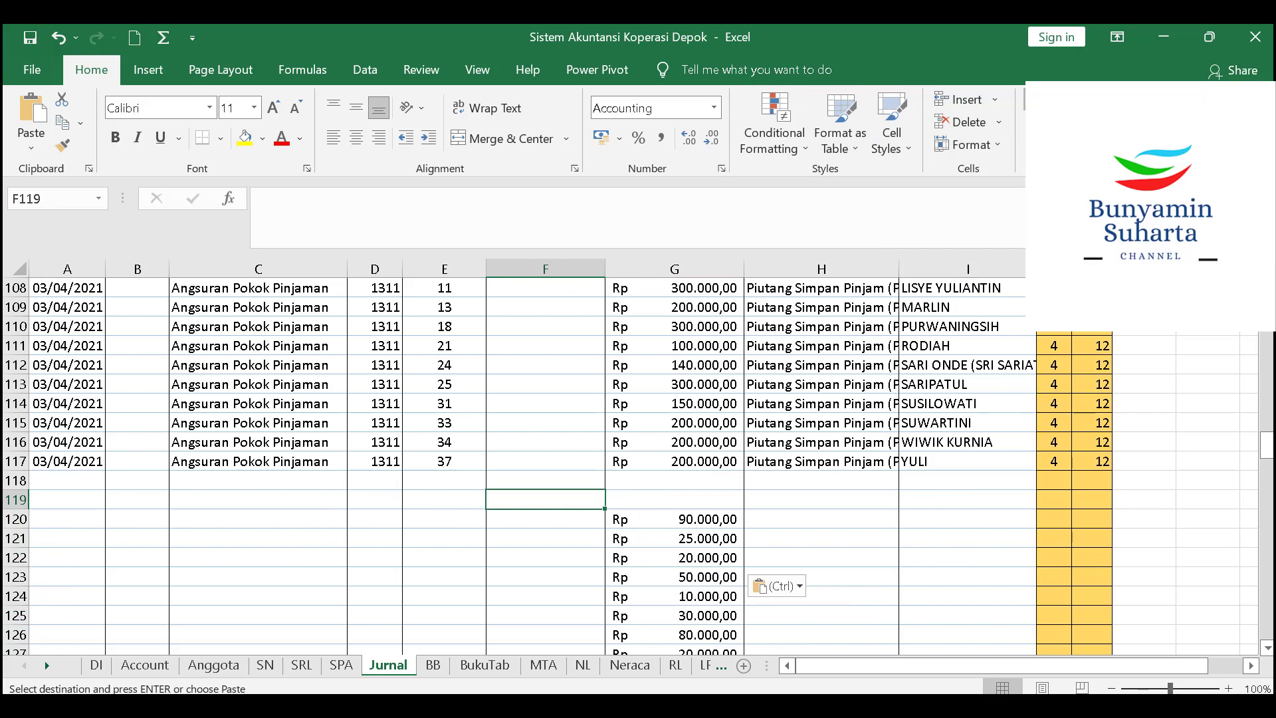
pyautogui.write('=SUM(')
pyautogui.click(703, 521)
pyautogui.scroll(-5, 734, 566)
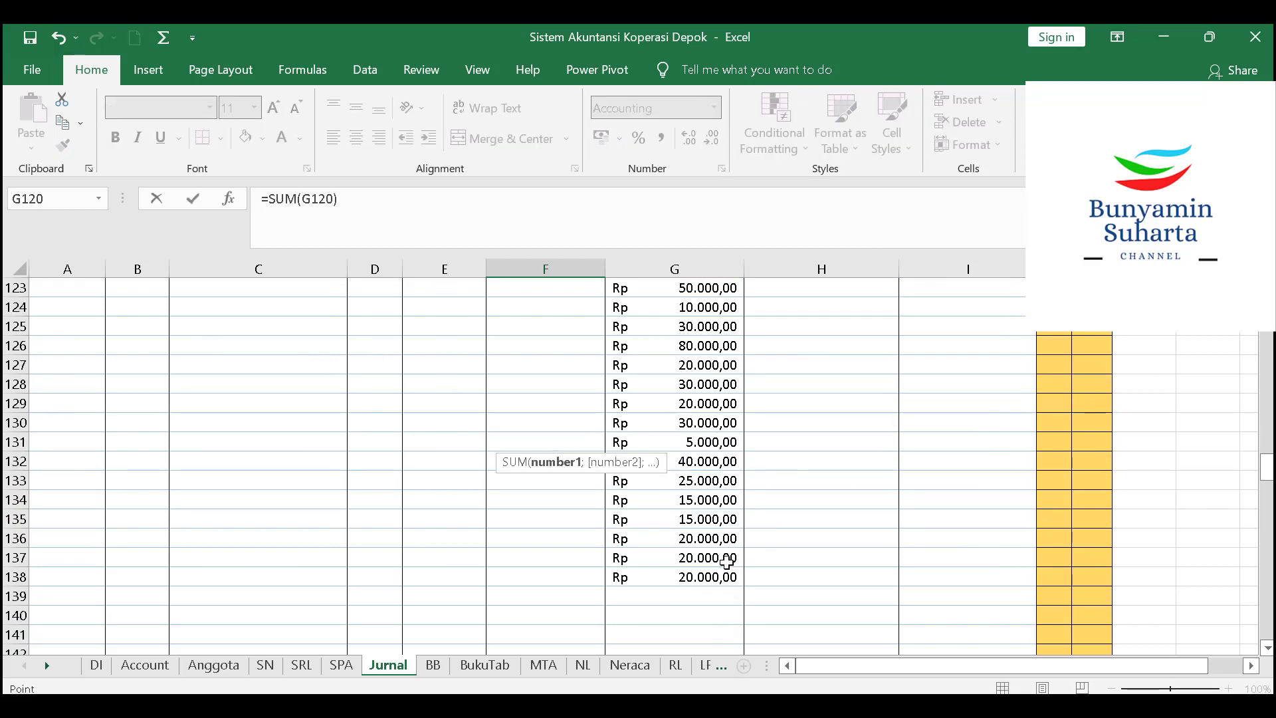
pyautogui.keyDown('shift'); pyautogui.click(723, 571); pyautogui.keyUp('shift')
pyautogui.press('Return')
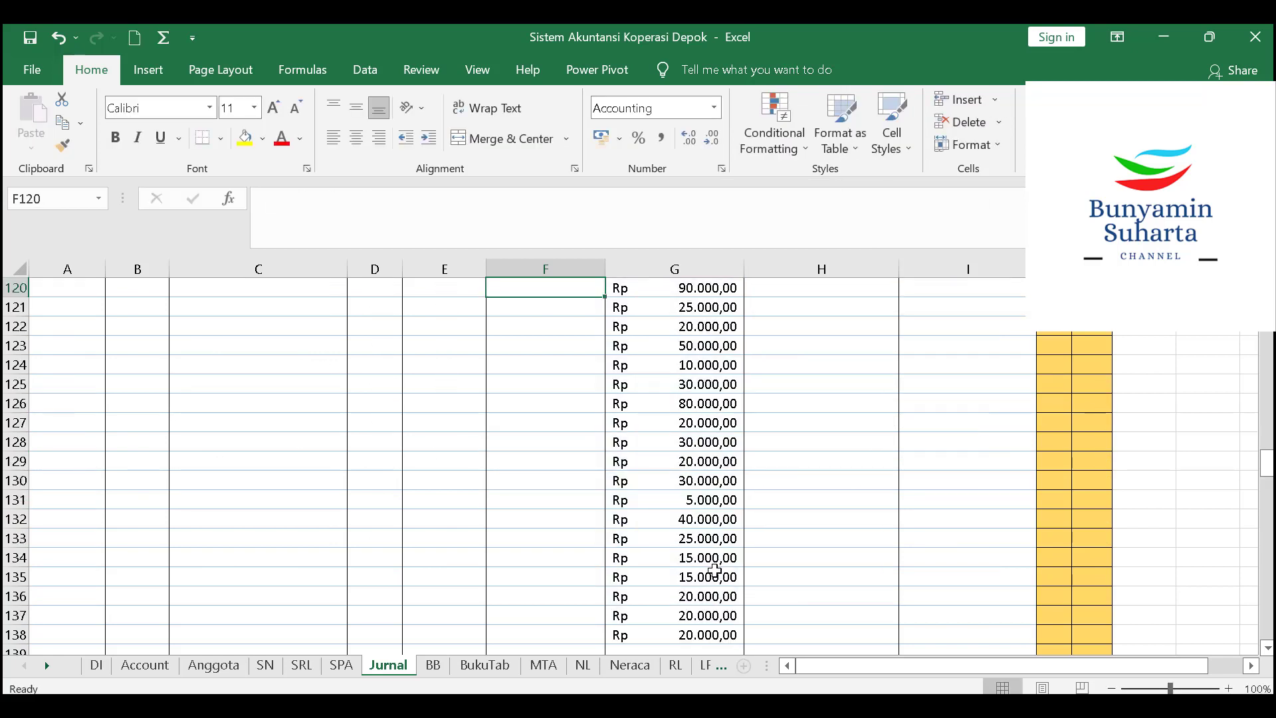
pyautogui.scroll(2, 399, 442)
pyautogui.click(379, 390)
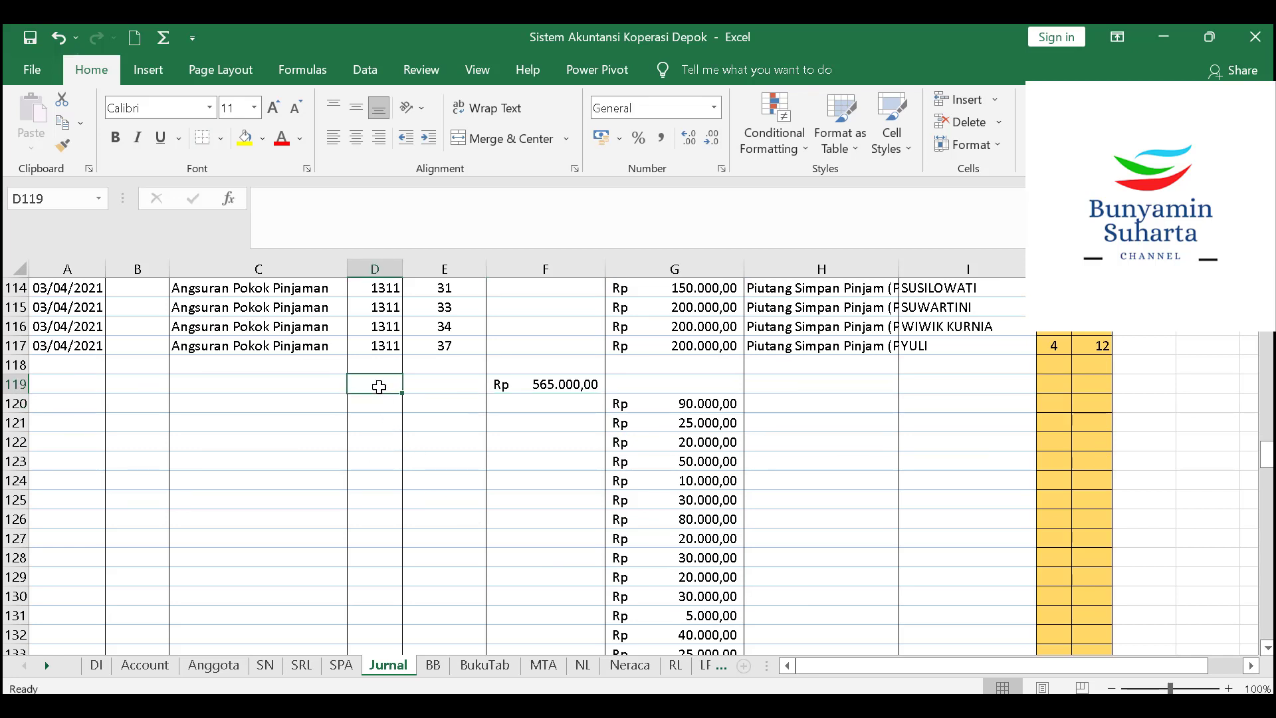
# Enter account code 1011 in D119 and 4111 in D120, filling 4111 down to D138
pyautogui.write('1011')
pyautogui.press('Return')
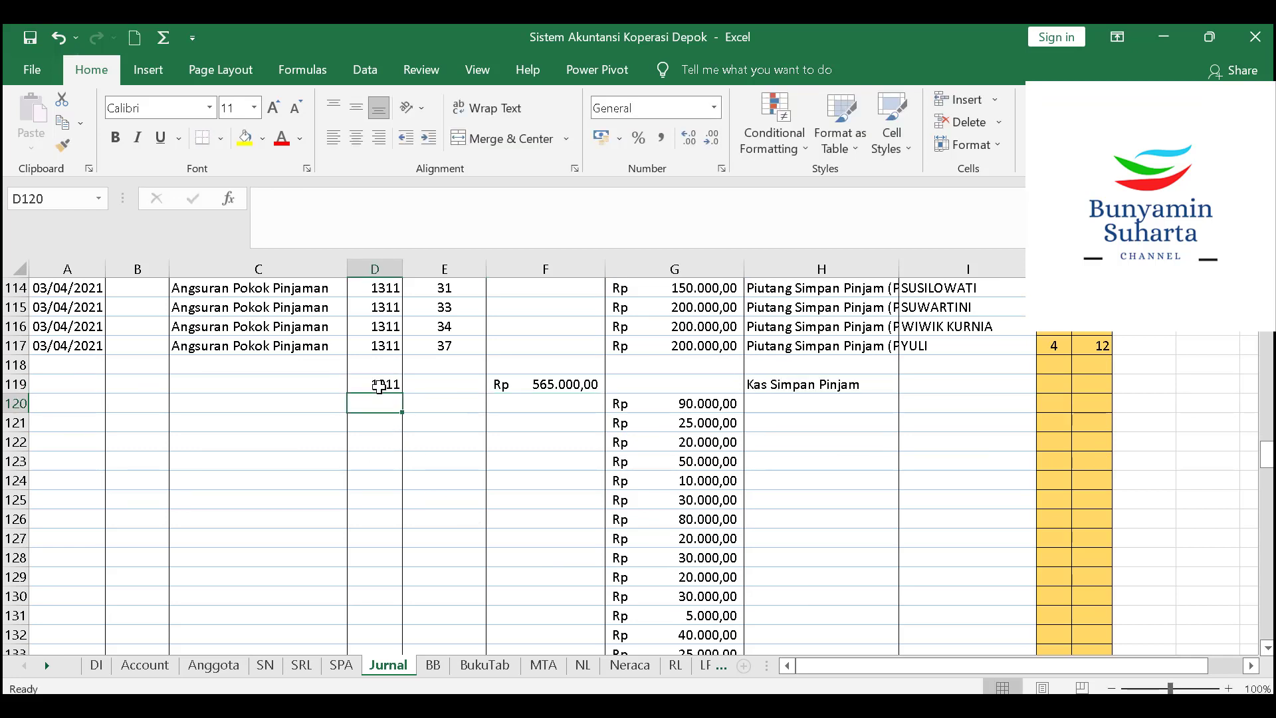
pyautogui.write('4111')
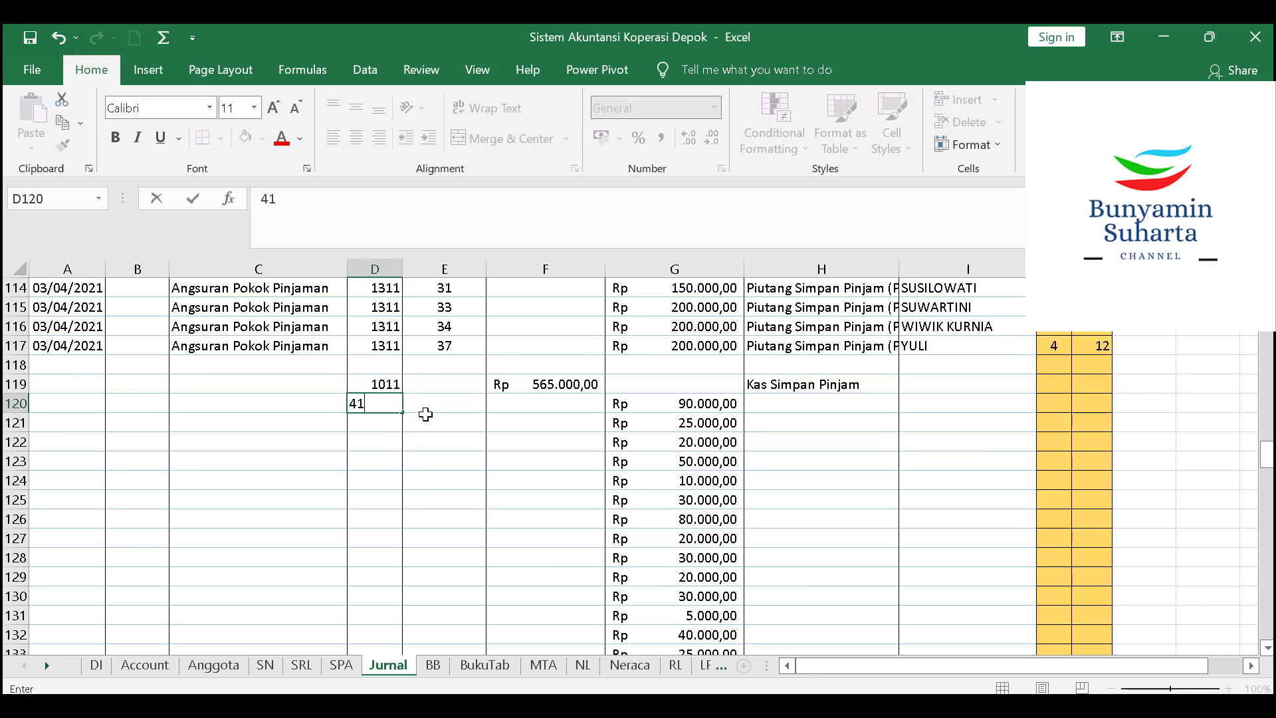
pyautogui.click(411, 444)
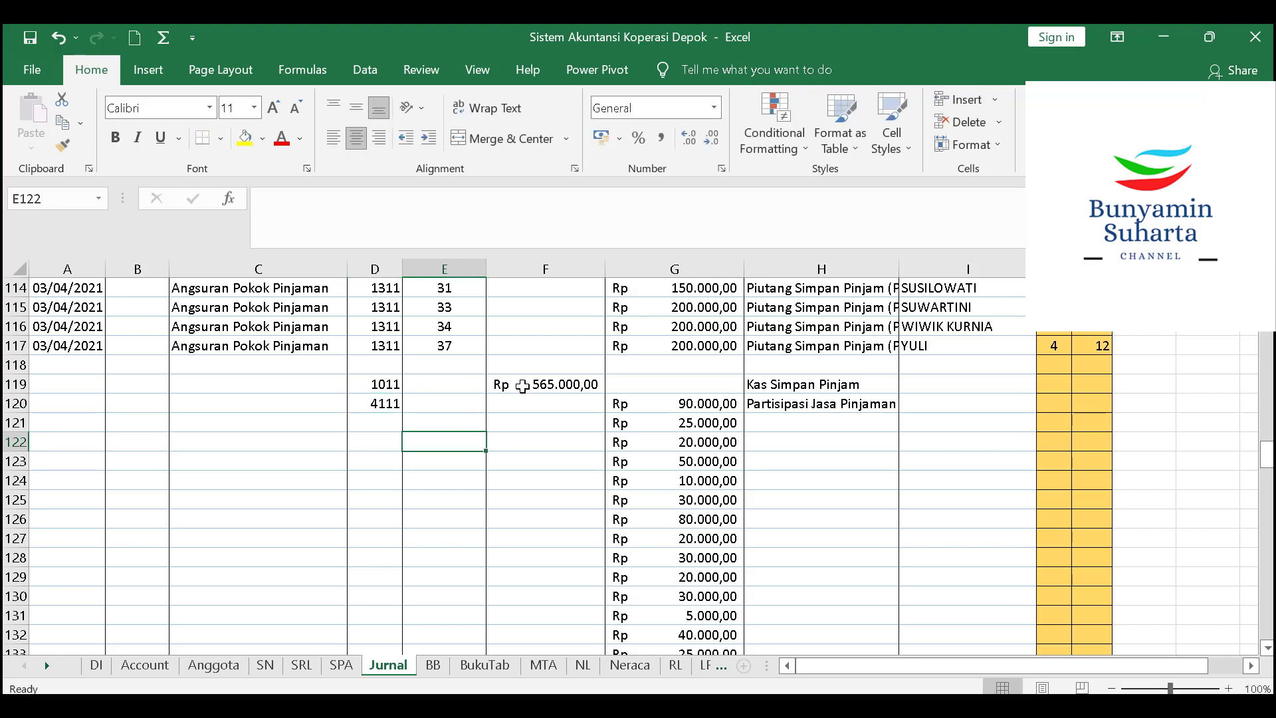
pyautogui.click(389, 402)
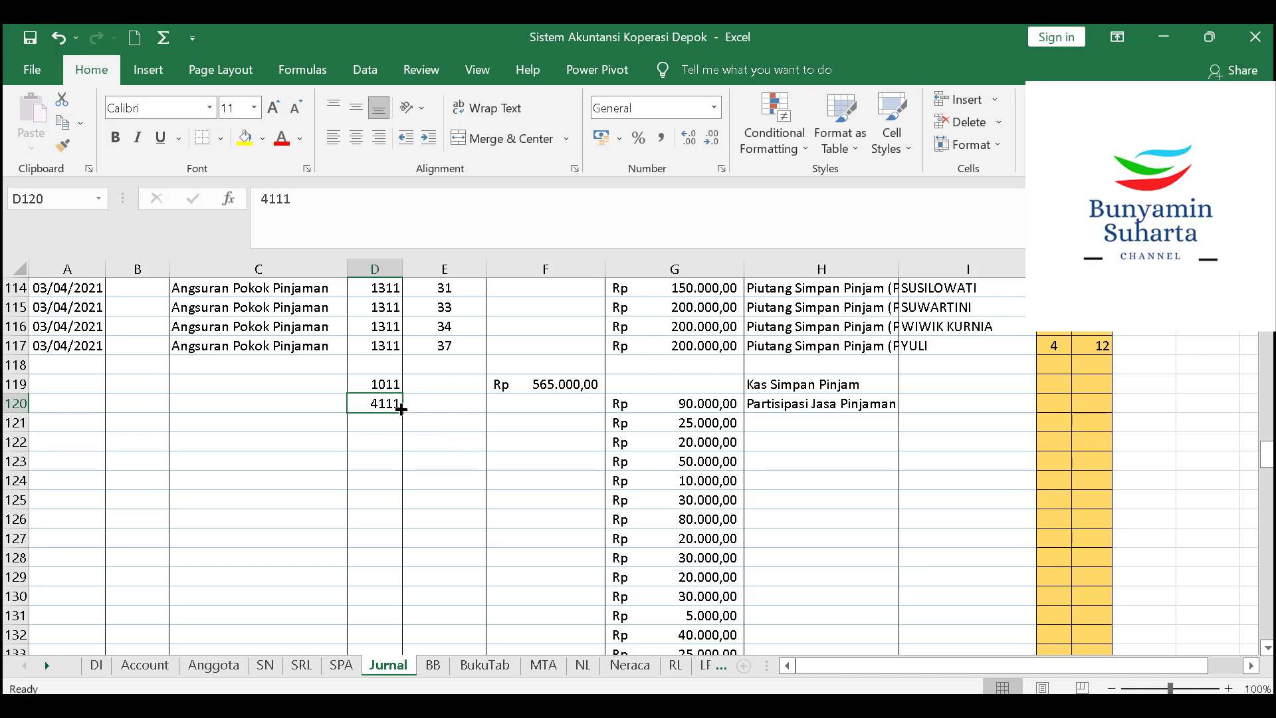
pyautogui.moveTo(401, 409); pyautogui.dragTo(384, 502)
pyautogui.scroll(4, 538, 496)
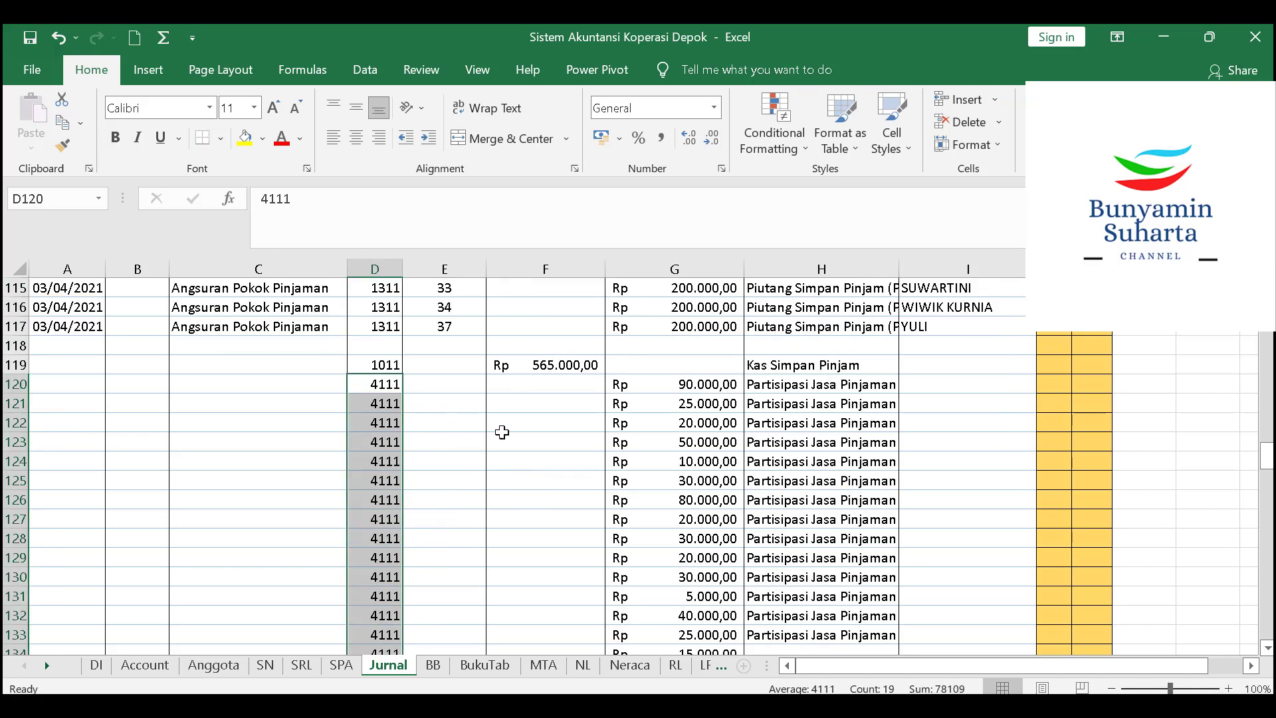
# Switch to the KOPERASI Depok workbook and copy the filtered member numbers L4 to L40 from the NO column
pyautogui.click(458, 385)
pyautogui.moveTo(717, 711)
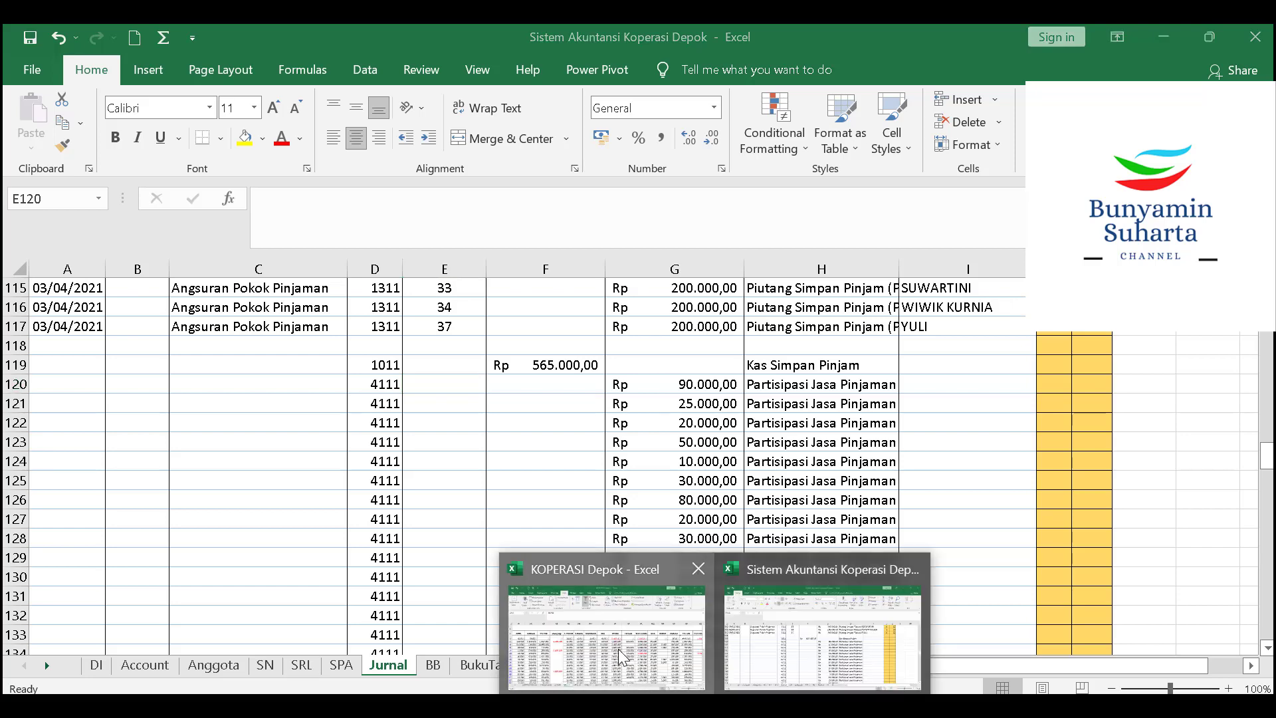
pyautogui.click(624, 658)
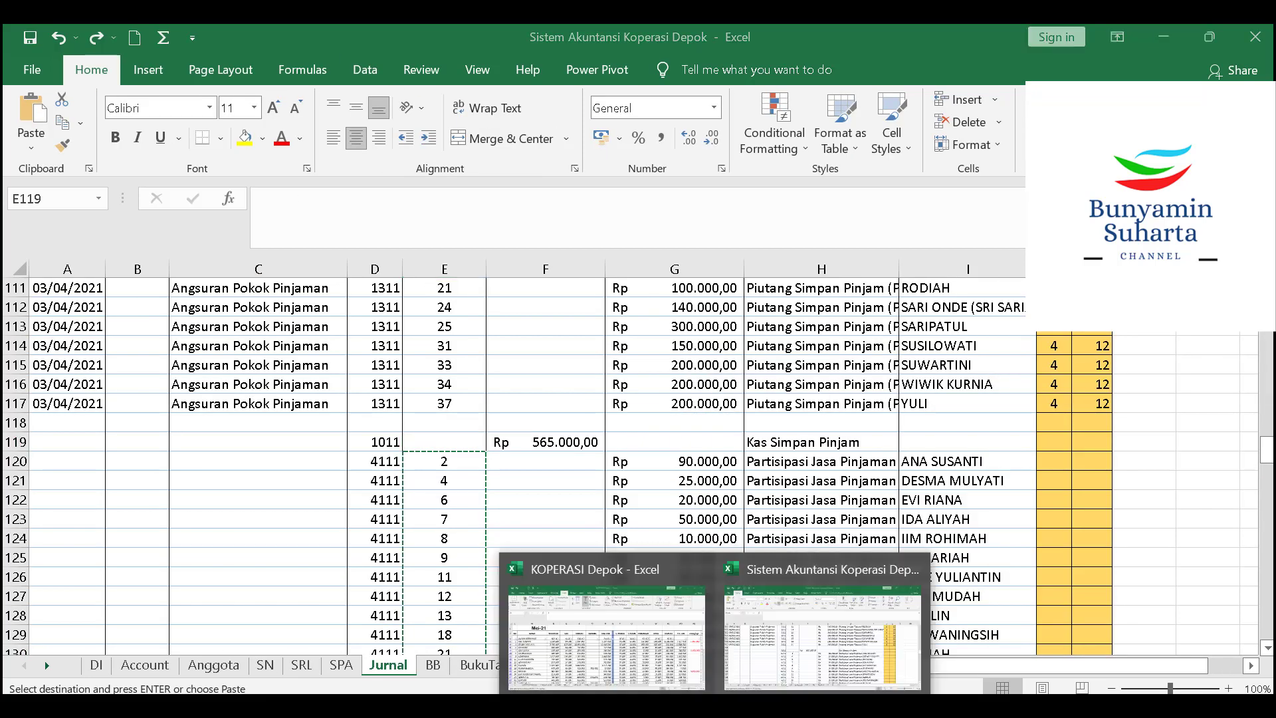
pyautogui.click(598, 625)
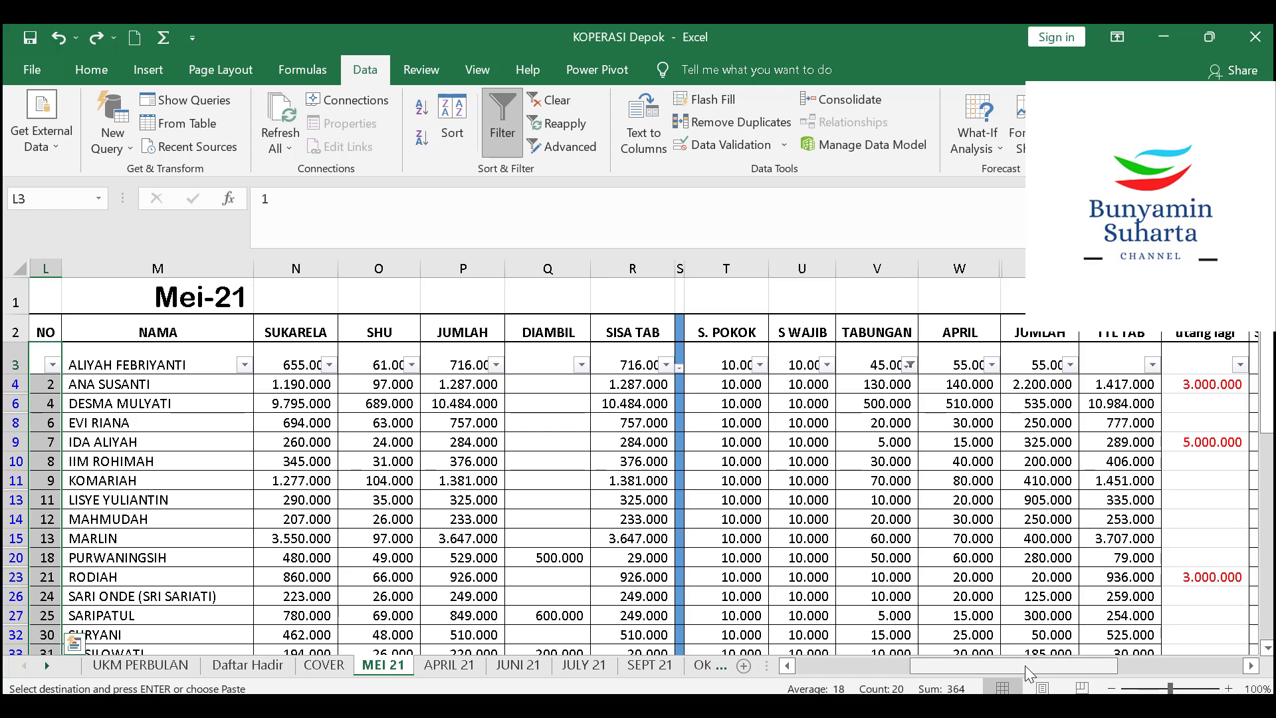
pyautogui.moveTo(1025, 665); pyautogui.dragTo(1148, 667)
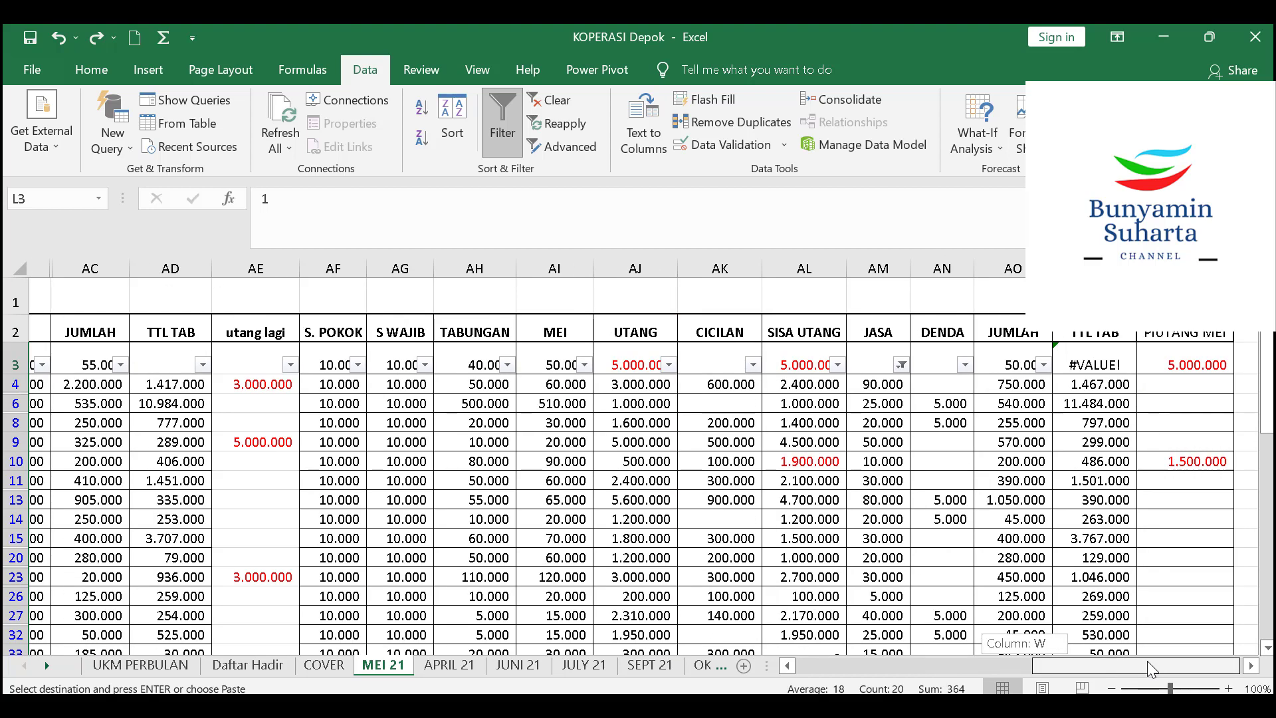
pyautogui.moveTo(1147, 665); pyautogui.dragTo(1025, 664)
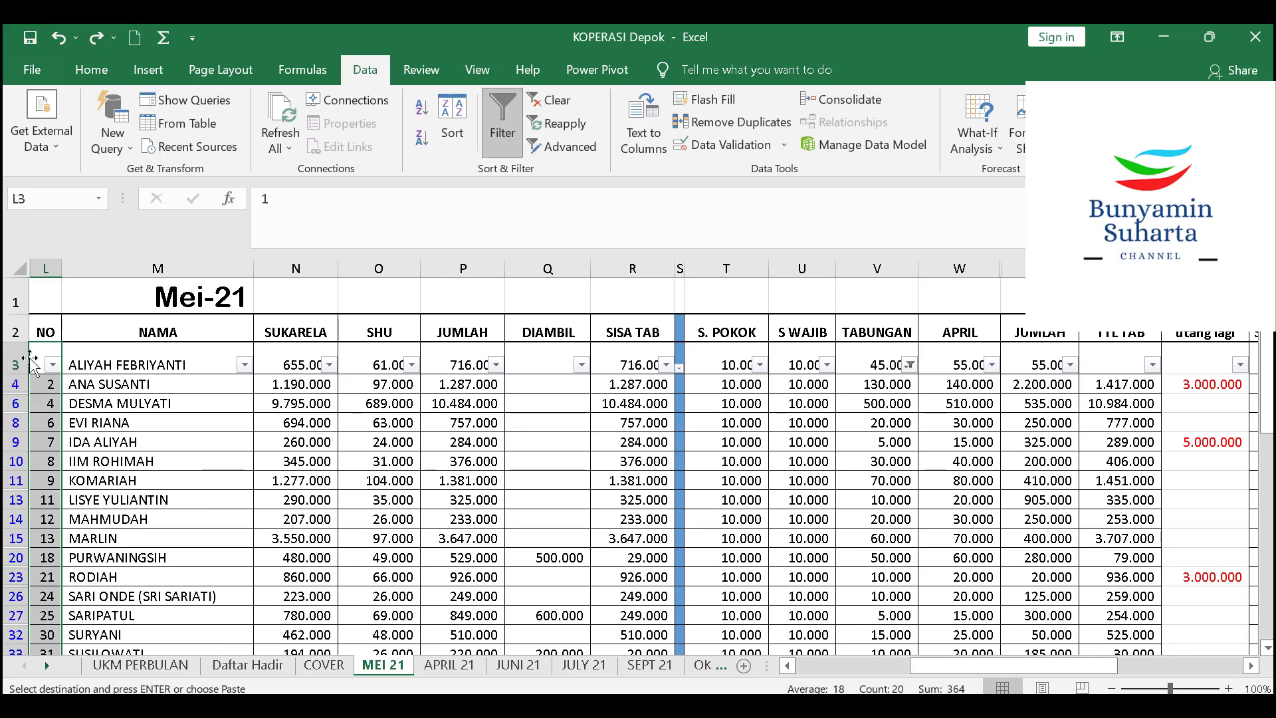
pyautogui.click(51, 388)
pyautogui.scroll(-10, 51, 387)
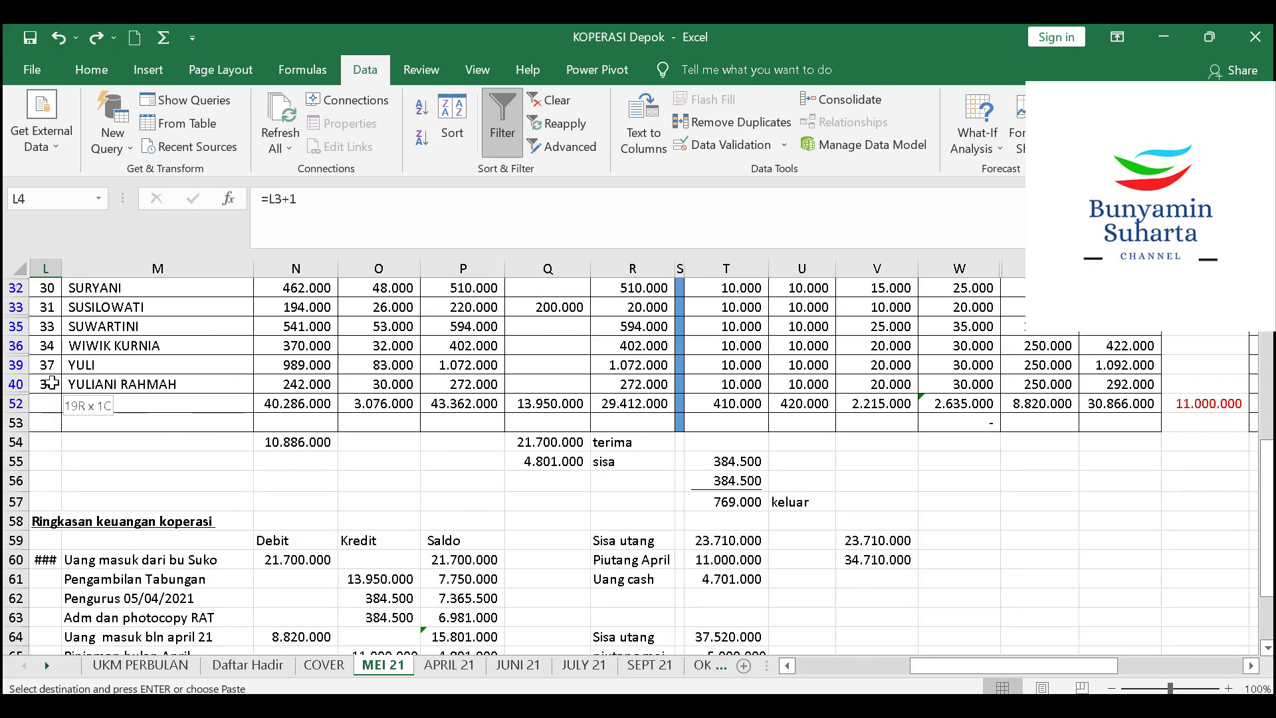
pyautogui.keyDown('shift'); pyautogui.click(53, 385); pyautogui.keyUp('shift')
pyautogui.rightClick(54, 388)
pyautogui.click(99, 278)
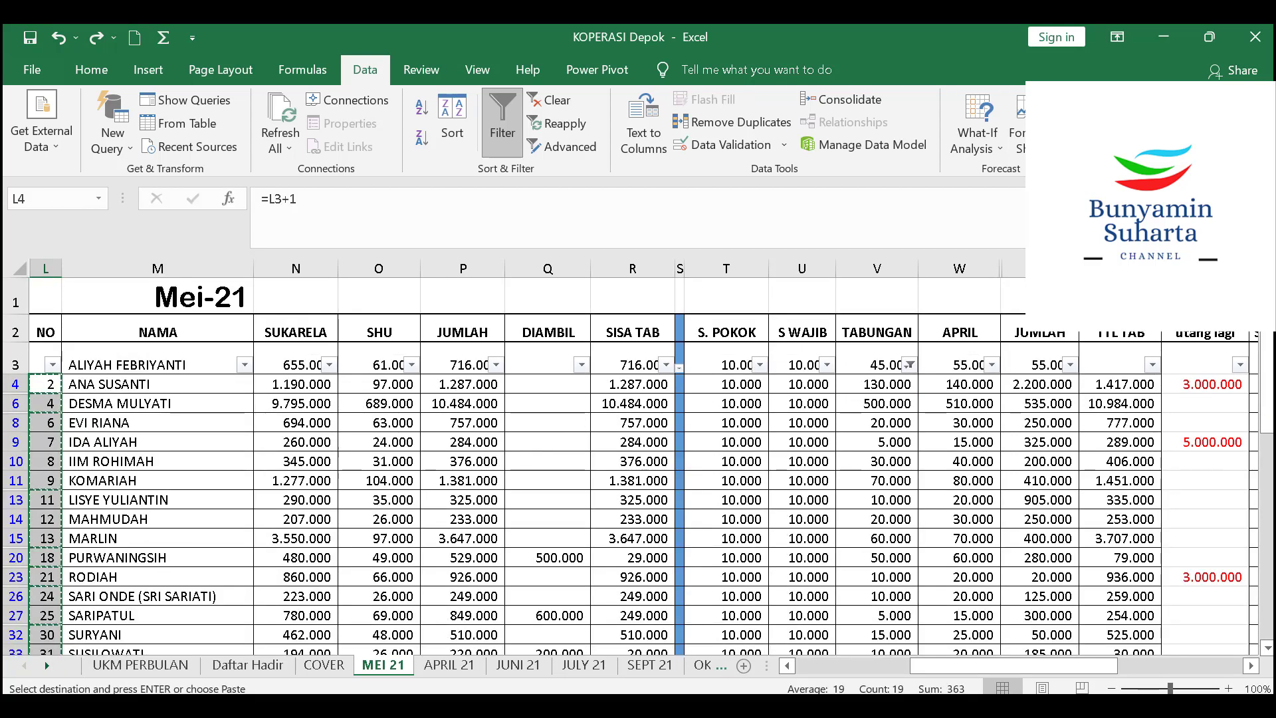
# Switch to the Sistem Akuntansi Koperasi Depok workbook and paste the member numbers as values from E120 in the Jurnal sheet
pyautogui.moveTo(716, 705)
pyautogui.click(822, 634)
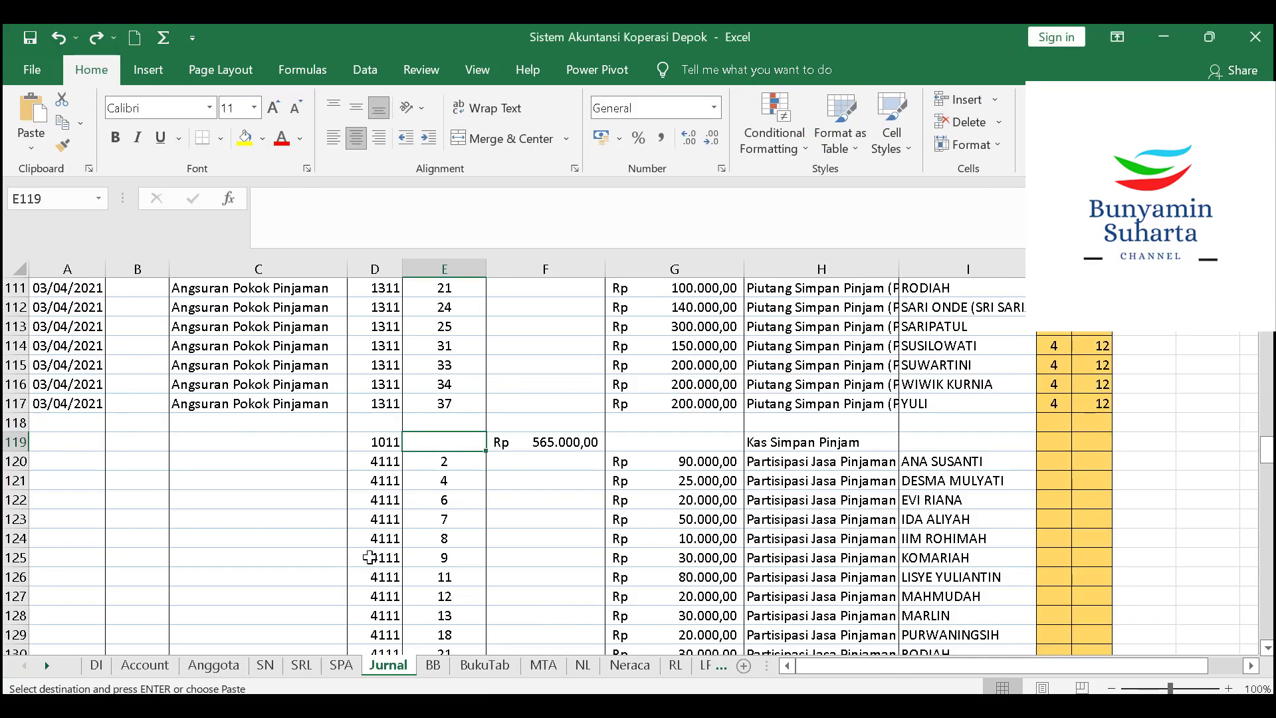
pyautogui.click(449, 460)
pyautogui.rightClick(449, 459)
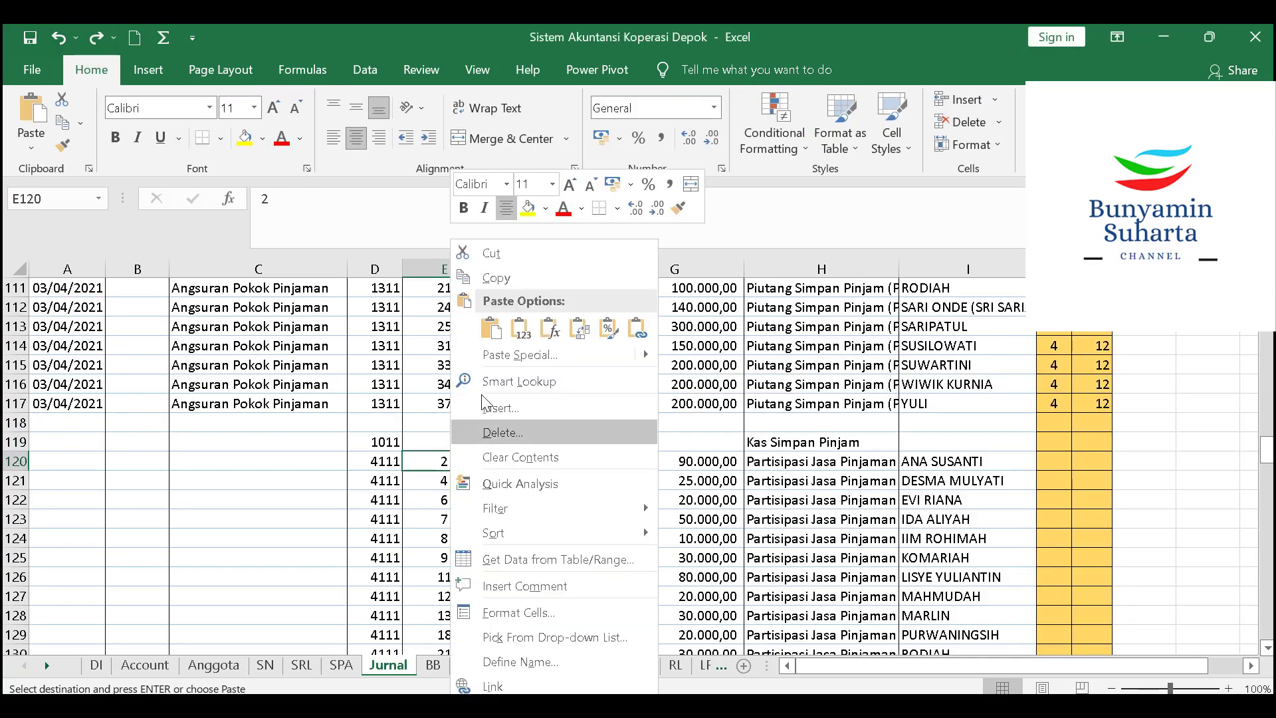
pyautogui.click(523, 330)
# Clear the surplus member number in E139 and fill the account name formula from H133 down to H138
pyautogui.scroll(-1, 456, 612)
pyautogui.scroll(-6, 455, 613)
pyautogui.click(464, 423)
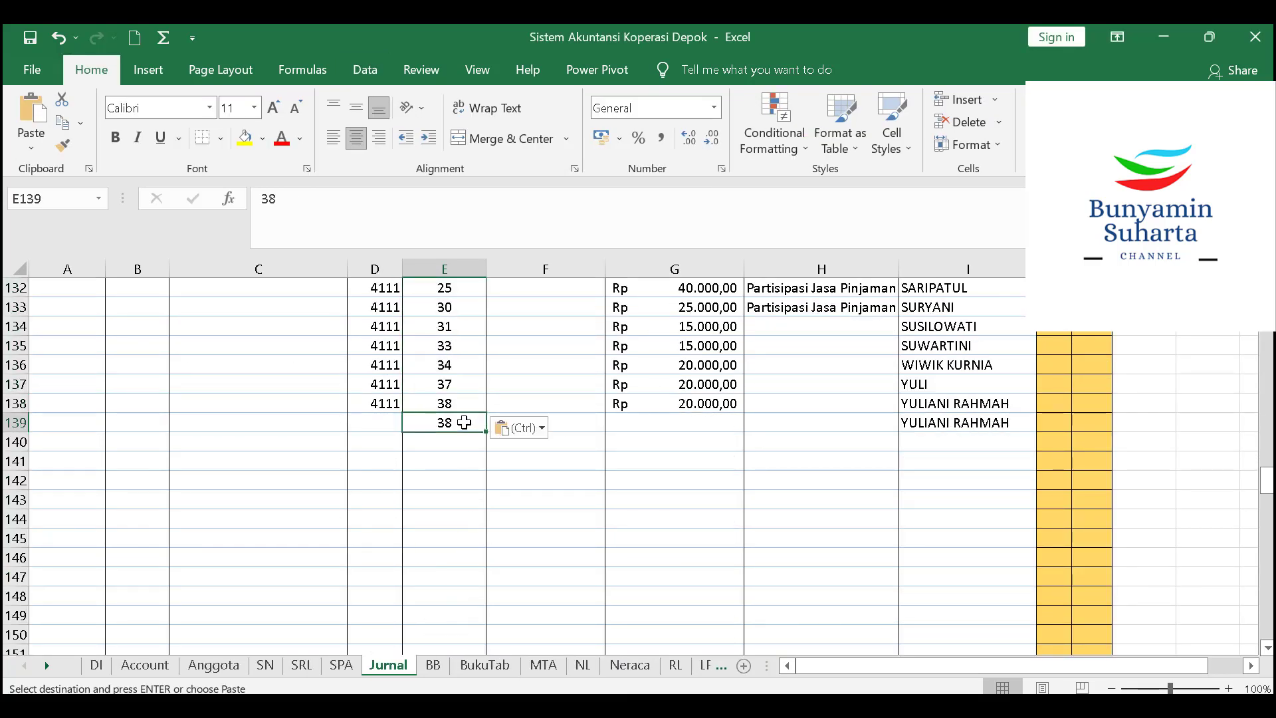
pyautogui.press('Delete')
pyautogui.click(839, 302)
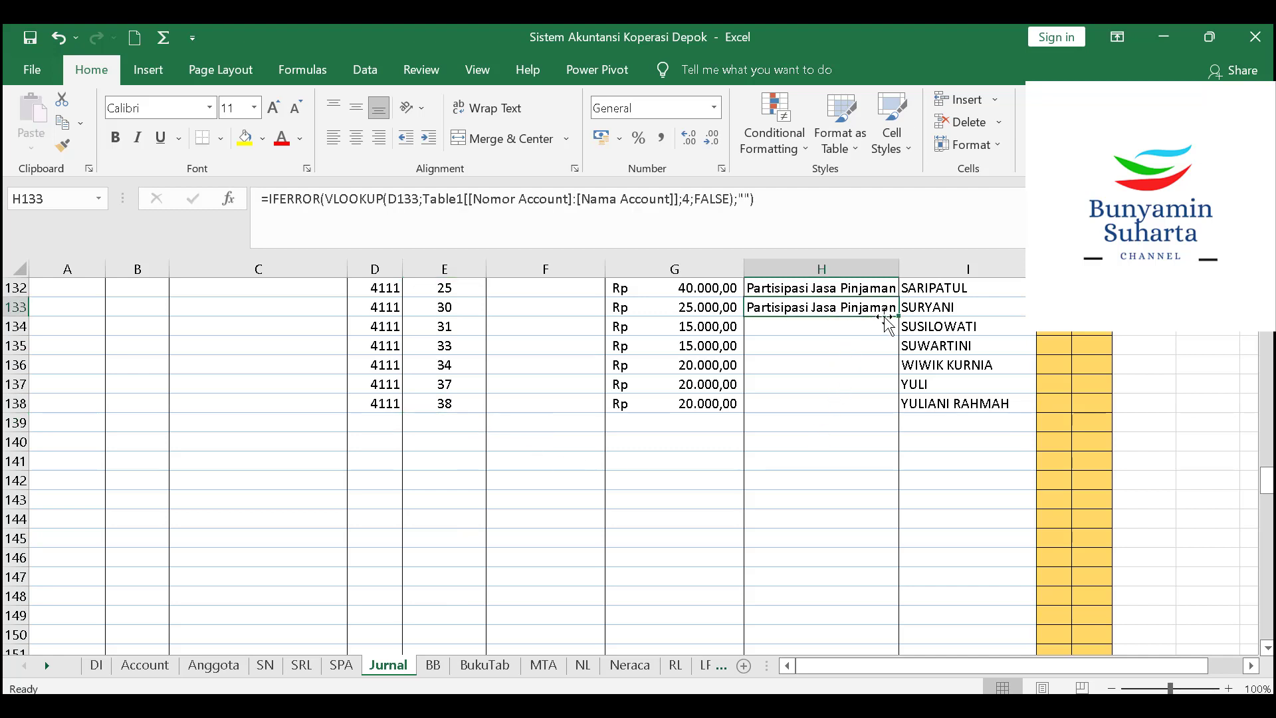
pyautogui.moveTo(892, 314); pyautogui.dragTo(878, 405)
# Copy the date and description in A117:C117 to the debit row starting at A119
pyautogui.scroll(6, 389, 476)
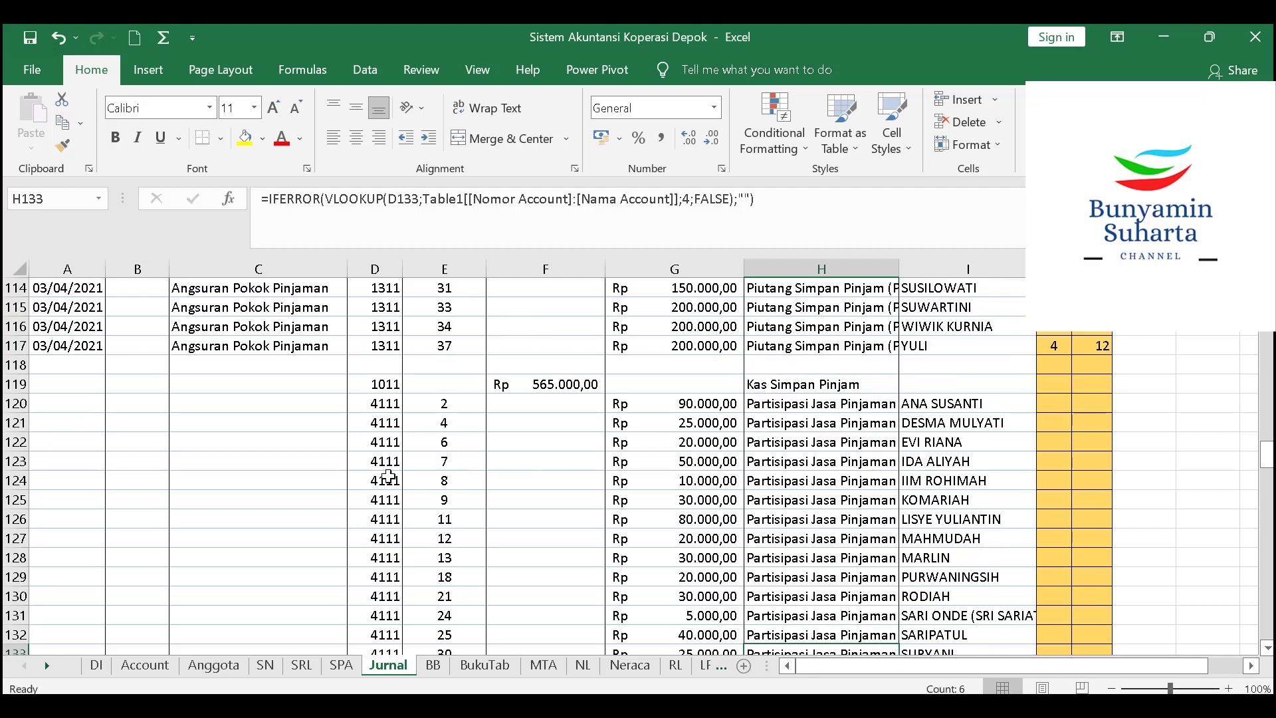
pyautogui.moveTo(54, 347); pyautogui.dragTo(193, 359)
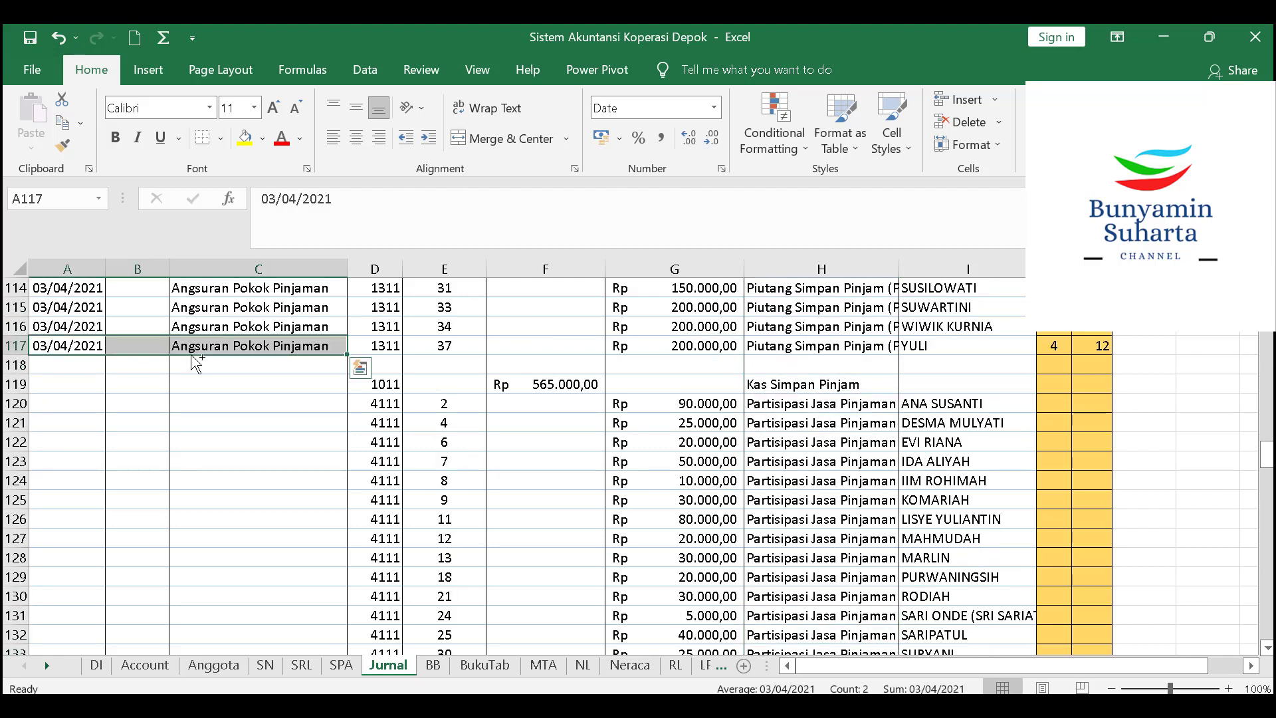
pyautogui.hotkey('ctrl', 'c')
pyautogui.click(83, 390)
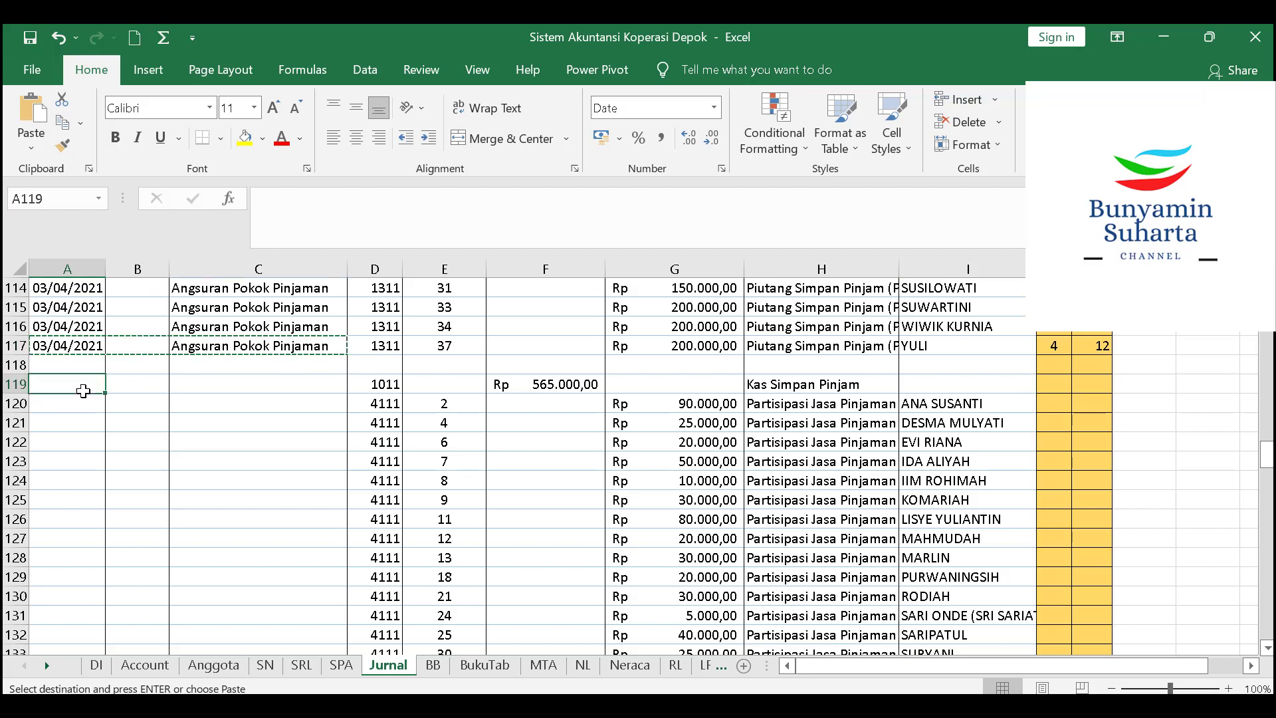
pyautogui.hotkey('ctrl', 'v')
# Change the description in C119 to "Angsuran Jasa Pinjaman"
pyautogui.click(181, 386)
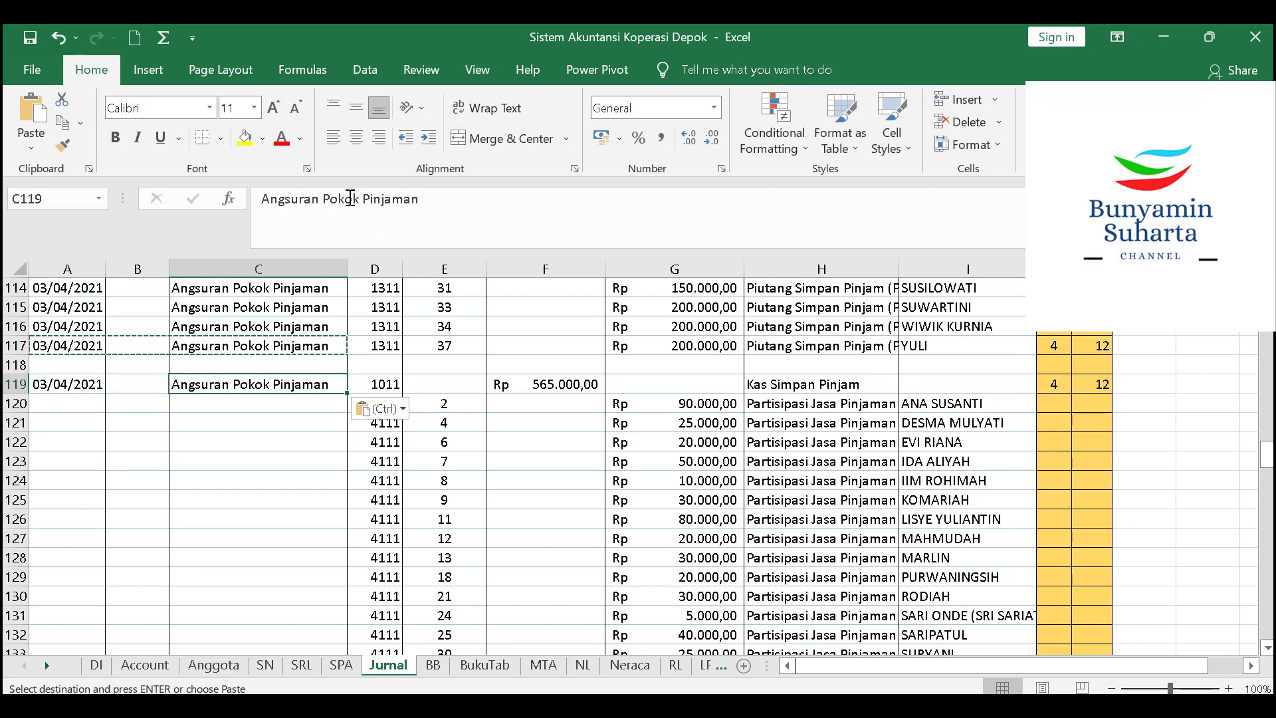
pyautogui.doubleClick(350, 198)
pyautogui.press('BackSpace')
pyautogui.write('Ja')
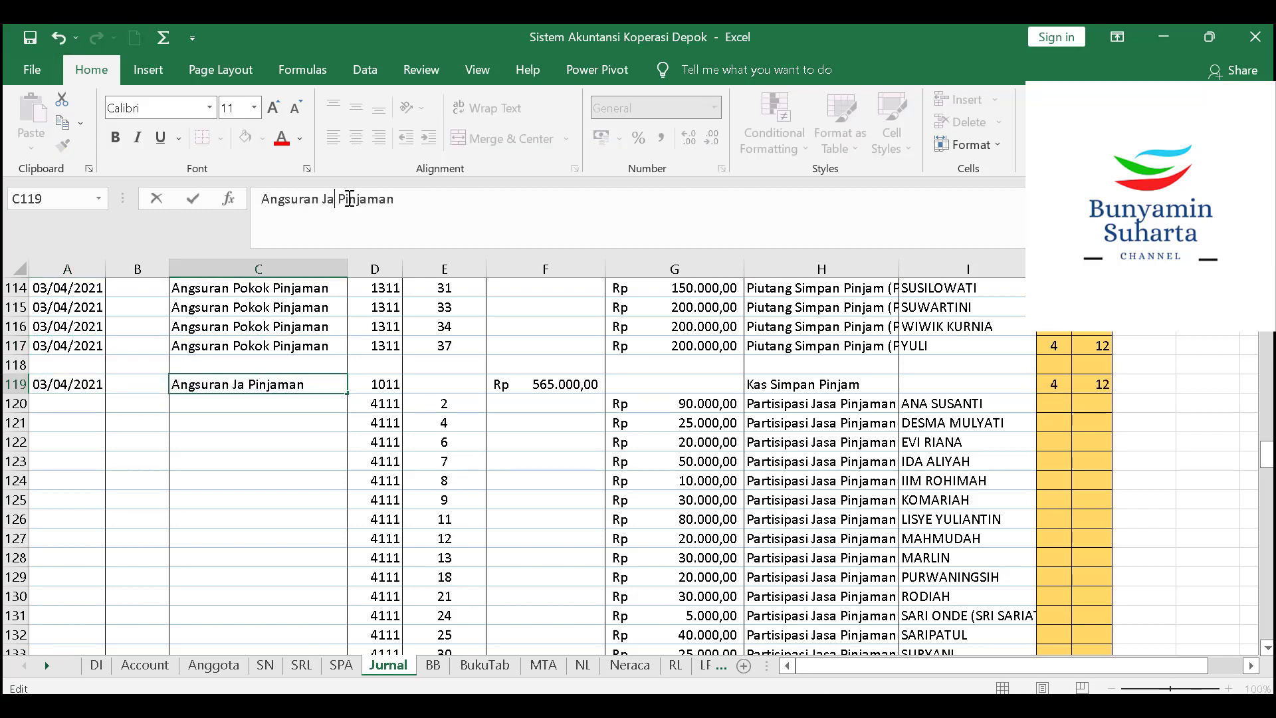
pyautogui.write('sa')
pyautogui.press('Return')
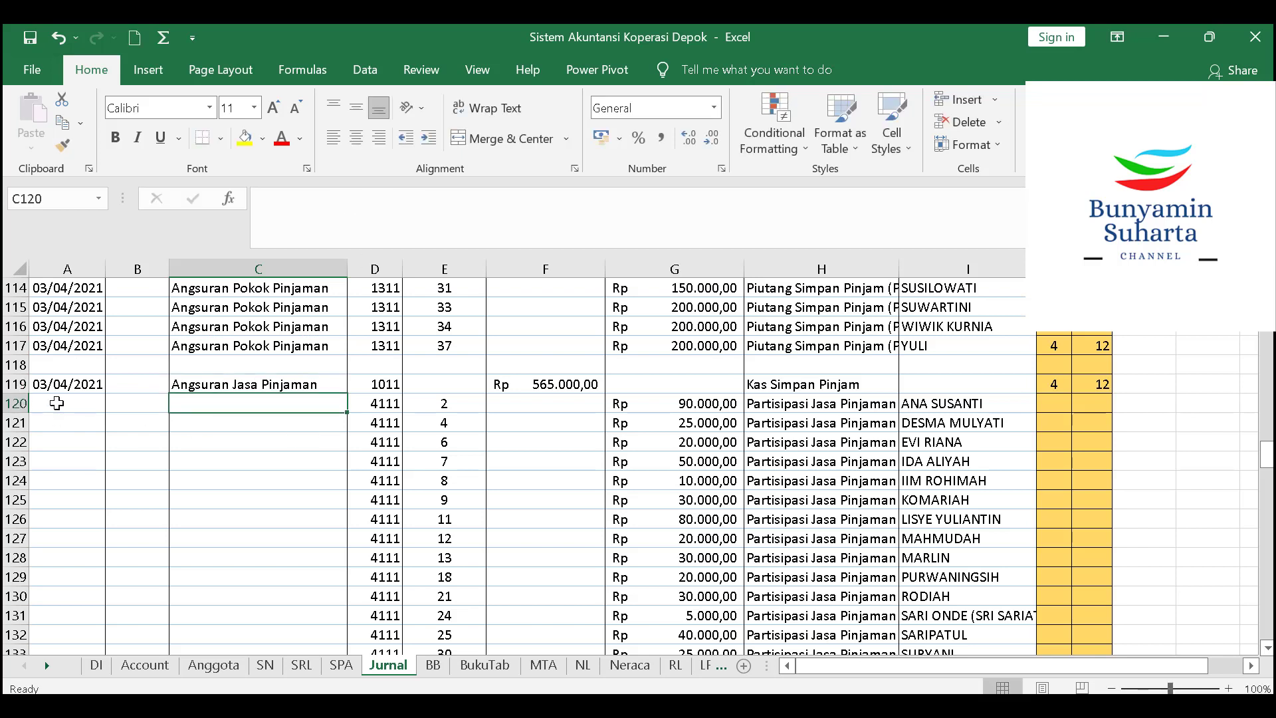
# Copy the date and description in A119:C119 down through row 138
pyautogui.moveTo(57, 385); pyautogui.dragTo(230, 388)
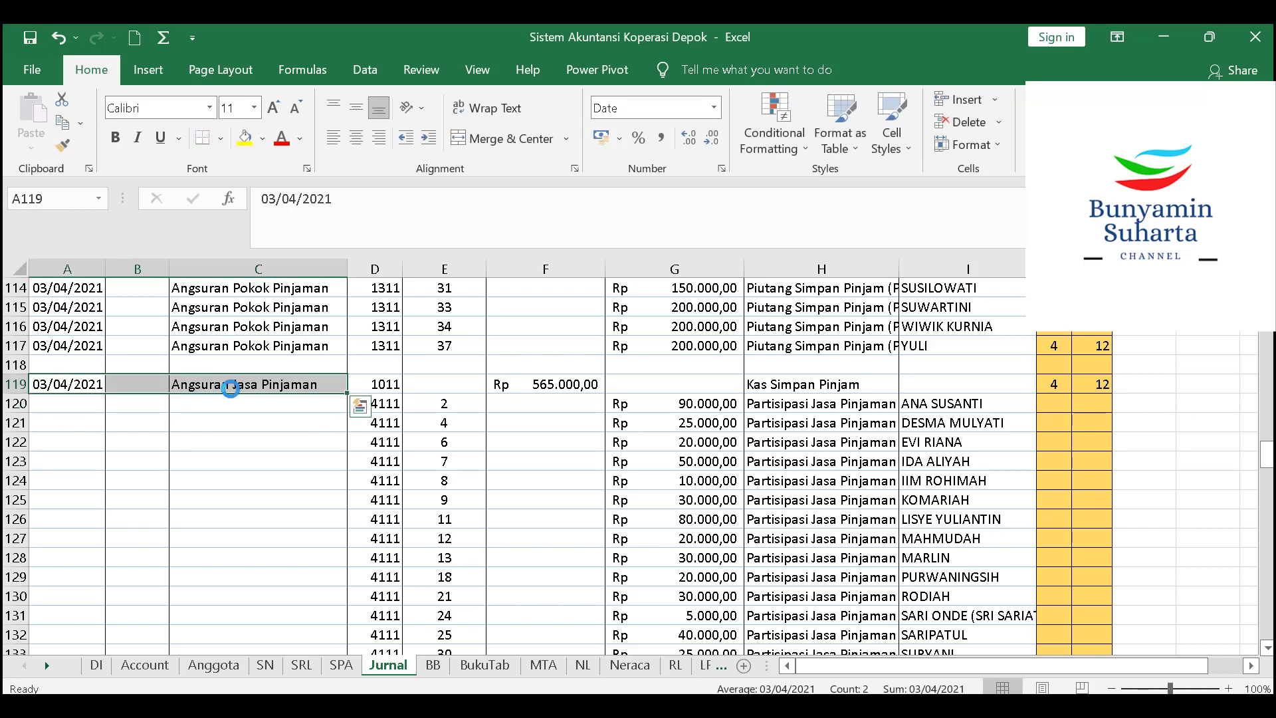
pyautogui.hotkey('ctrl', 'c')
pyautogui.scroll(-5, 308, 529)
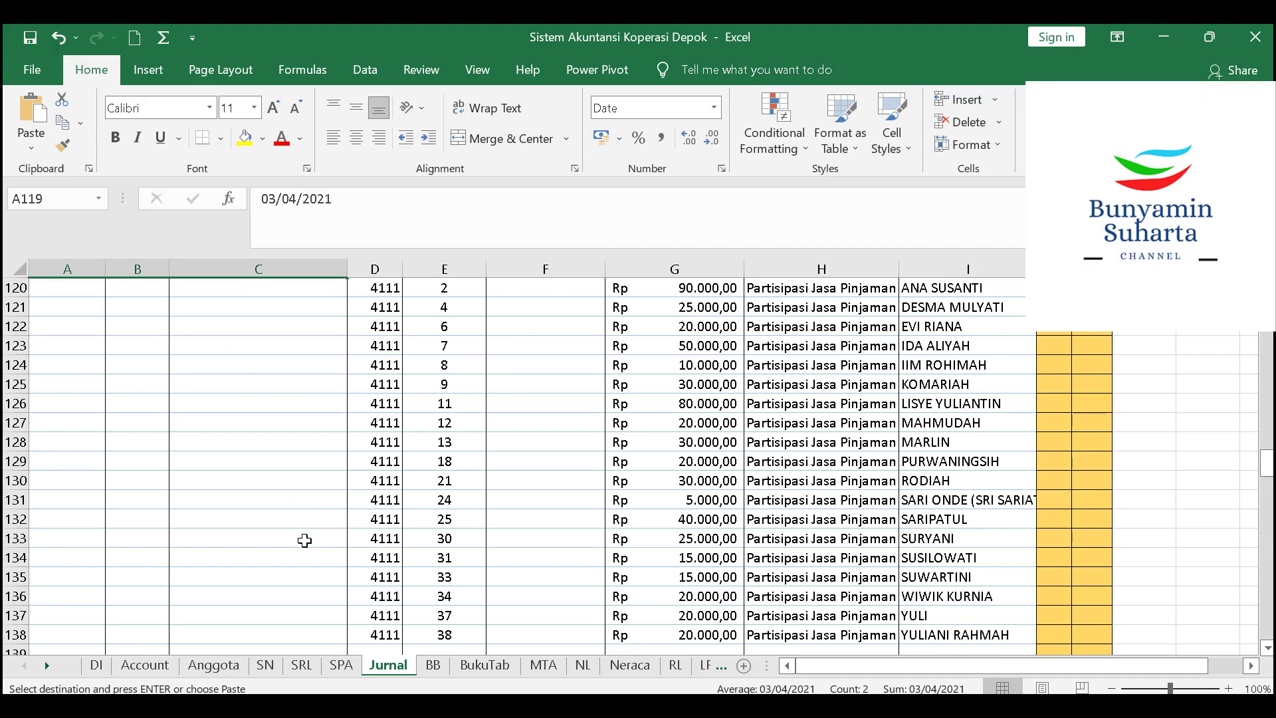
pyautogui.keyDown('shift'); pyautogui.click(308, 456); pyautogui.keyUp('shift')
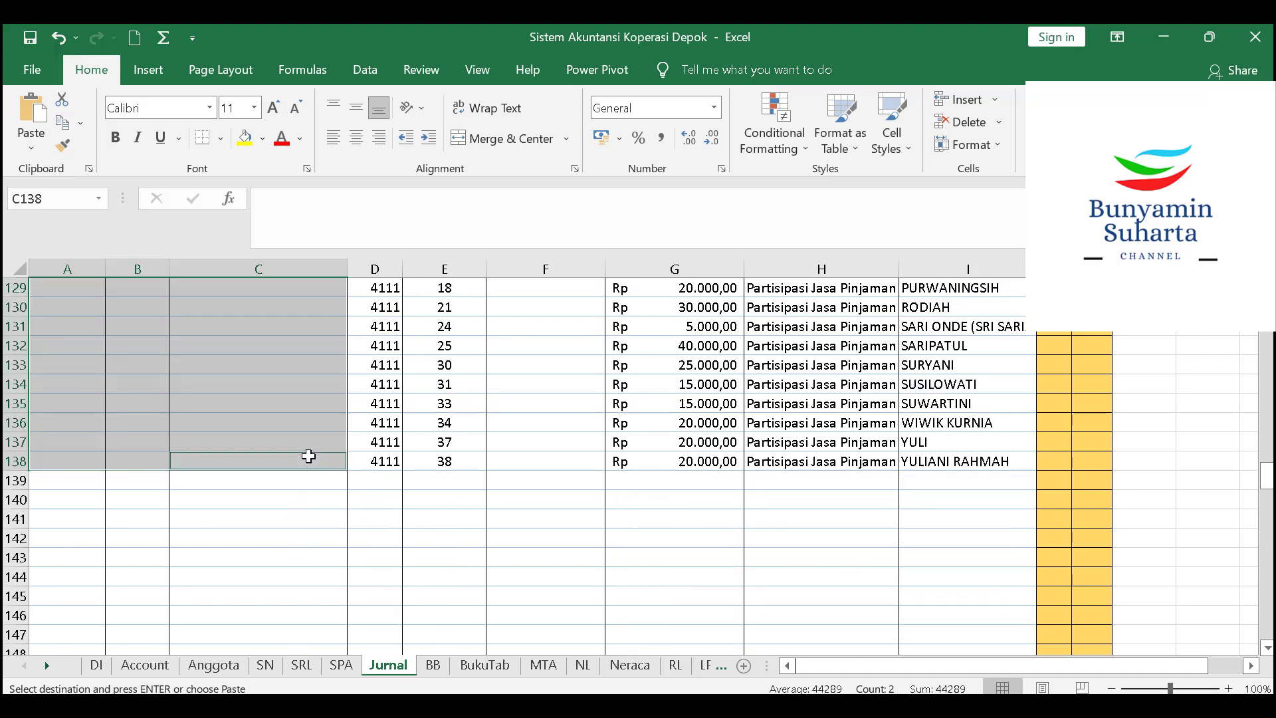
pyautogui.scroll(6, 293, 478)
pyautogui.click(197, 459)
pyautogui.moveTo(75, 442); pyautogui.dragTo(271, 442)
pyautogui.hotkey('ctrl', 'v')
pyautogui.scroll(-5, 309, 521)
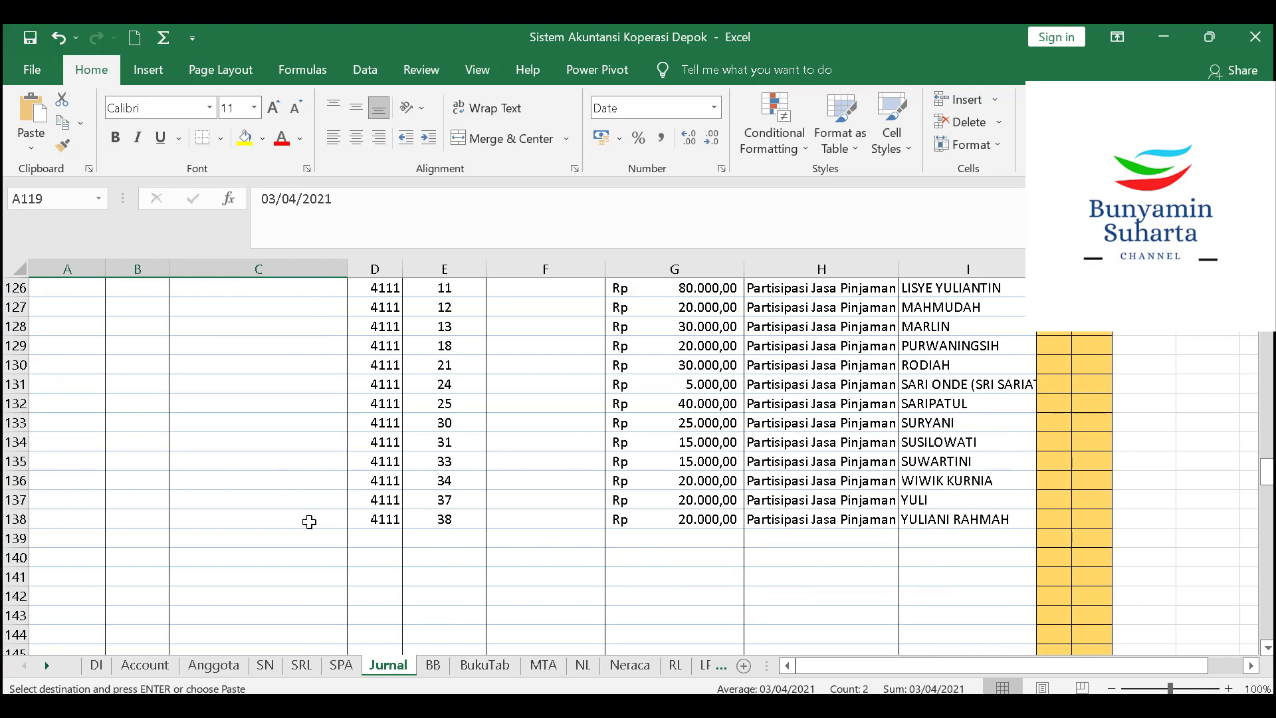
pyautogui.keyDown('shift'); pyautogui.click(306, 516); pyautogui.keyUp('shift')
pyautogui.hotkey('ctrl', 'v')
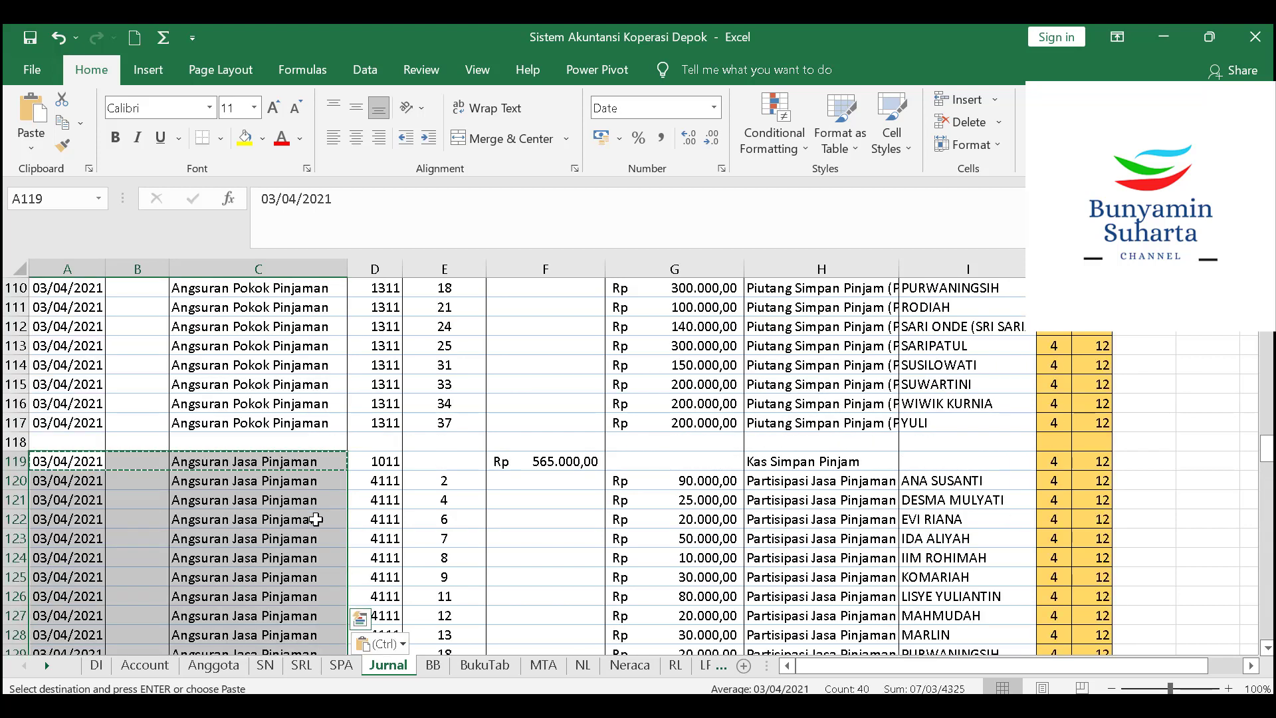
pyautogui.scroll(-5, 306, 517)
# Switch to the KOPERASI Depok workbook and reset the JASA column filter to include all entries
pyautogui.click(292, 576)
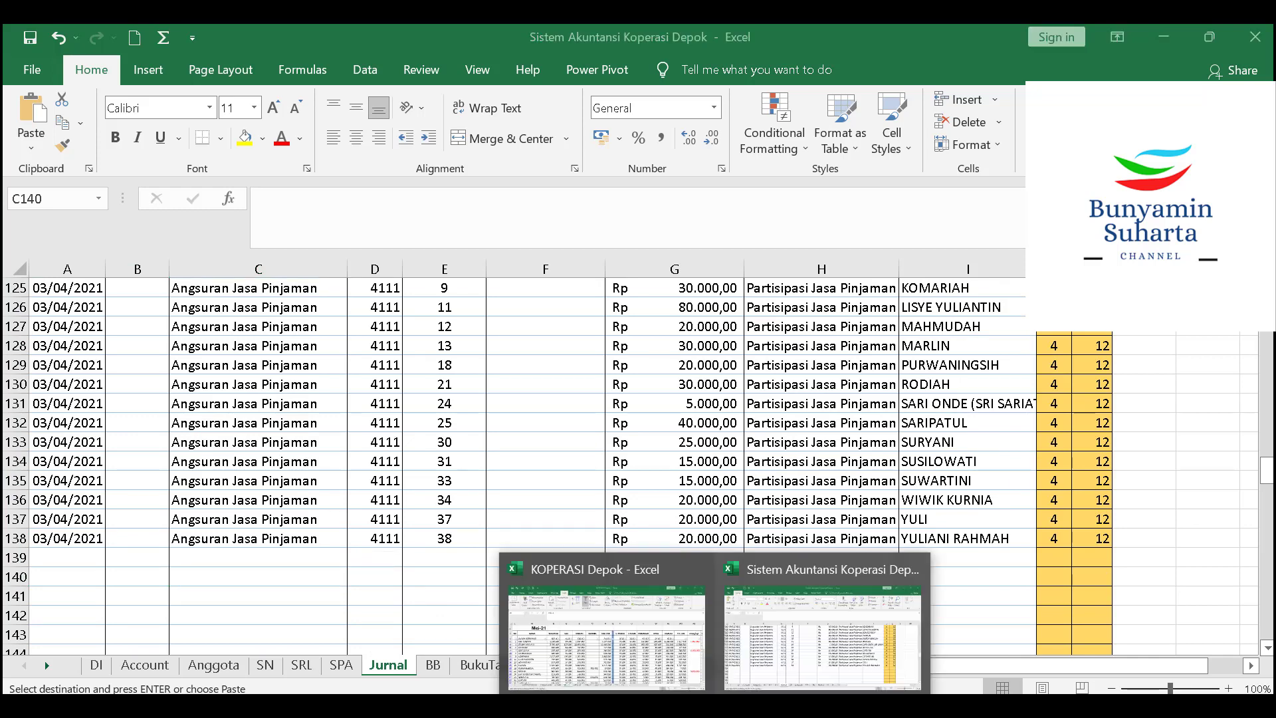
pyautogui.click(634, 653)
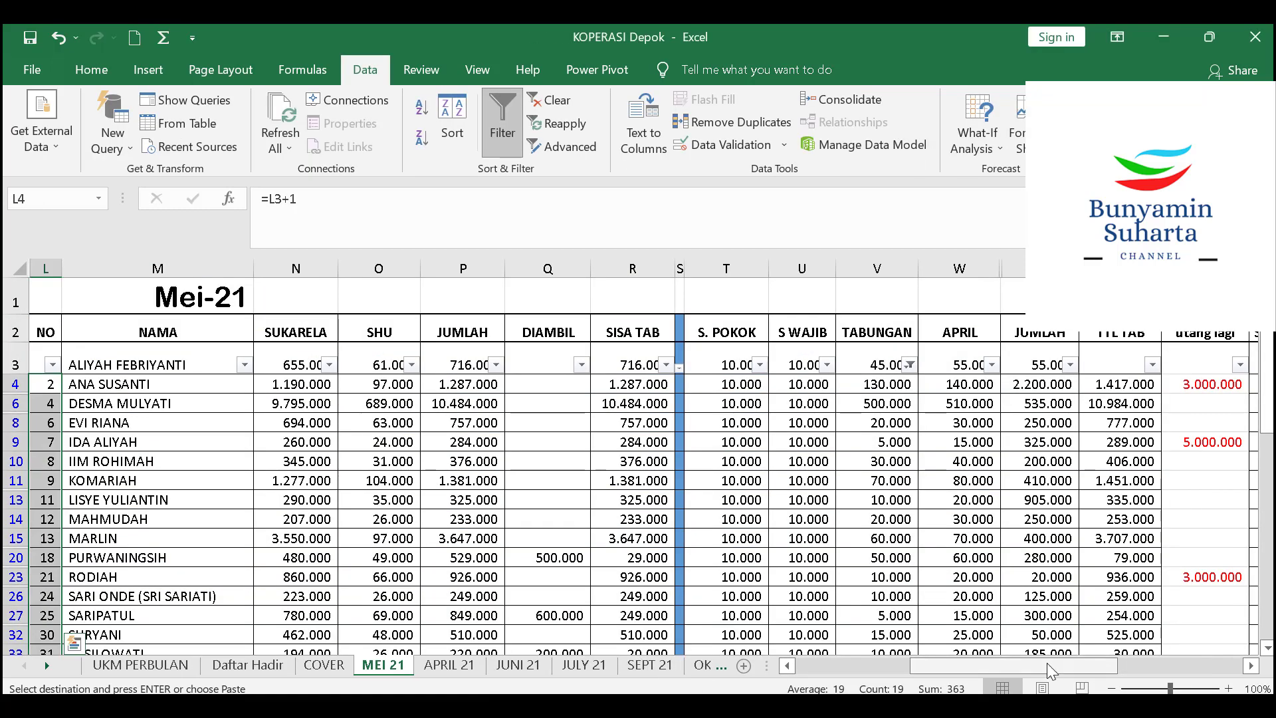
pyautogui.moveTo(1045, 661); pyautogui.dragTo(1153, 668)
pyautogui.click(1046, 365)
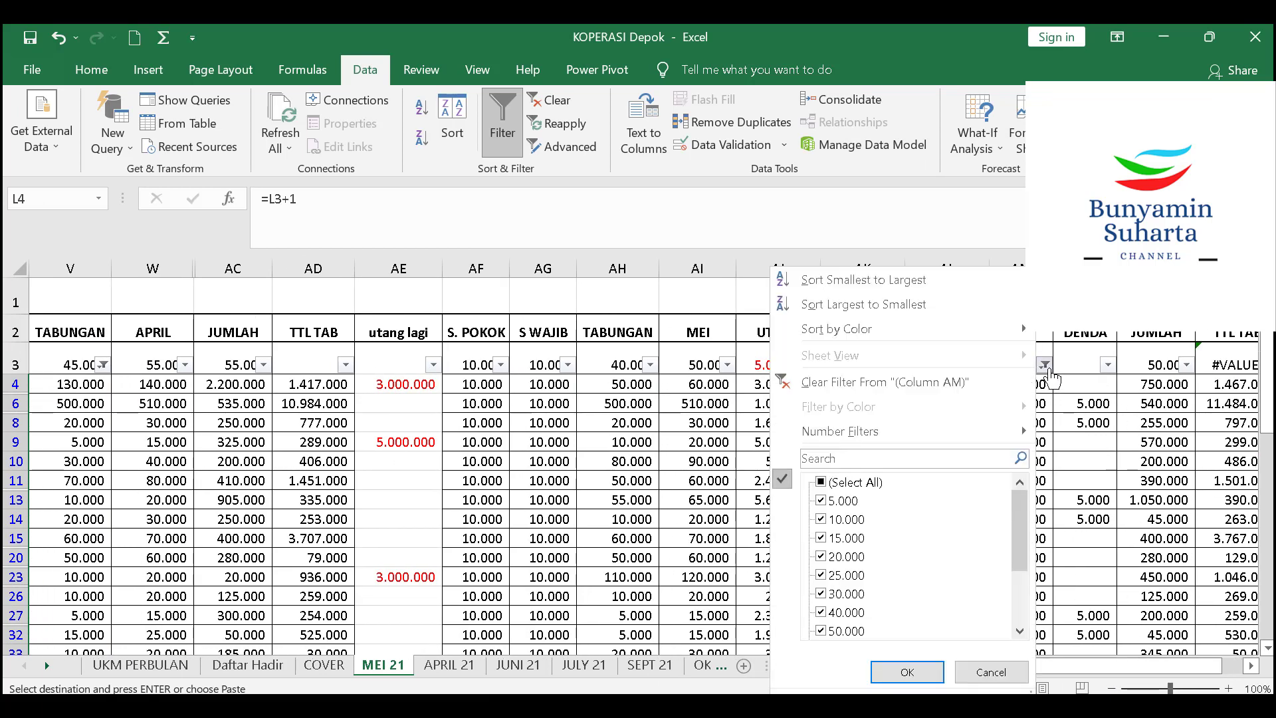
pyautogui.click(906, 673)
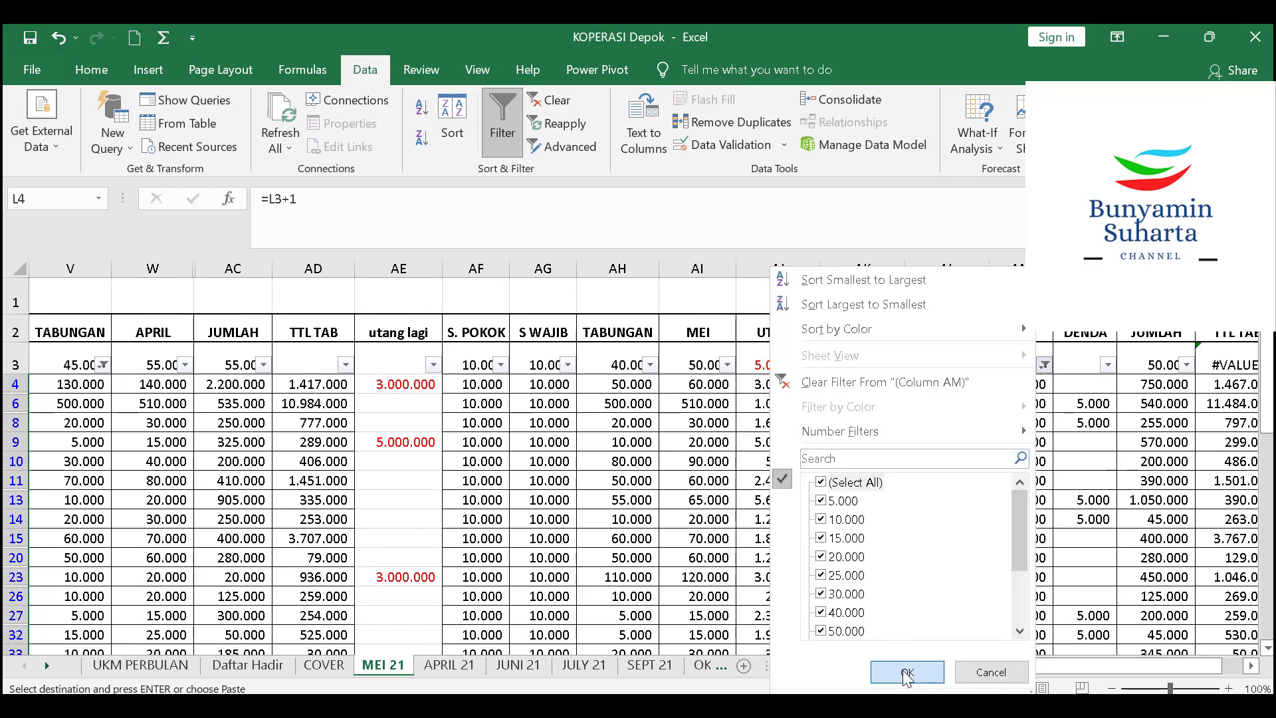
# Filter the DENDA column to exclude blank entries and copy the filtered amounts from AN6 to AN36
pyautogui.click(1108, 366)
pyautogui.click(916, 540)
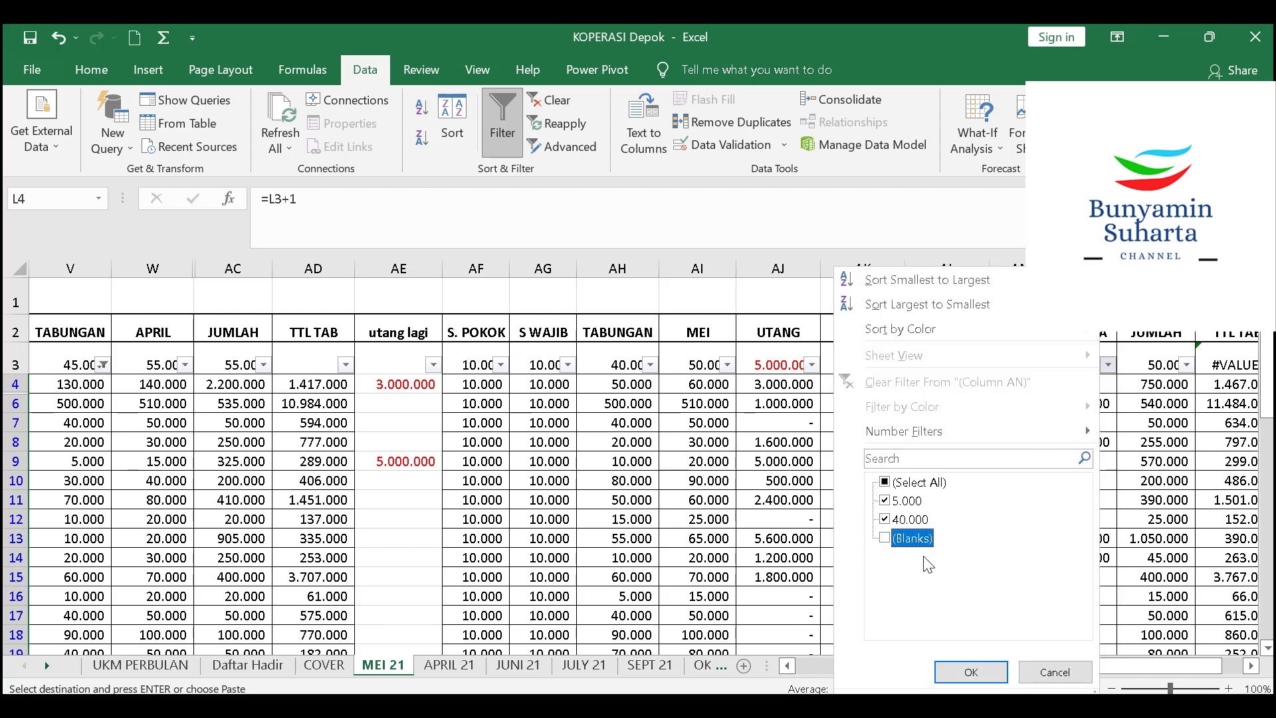
pyautogui.click(968, 671)
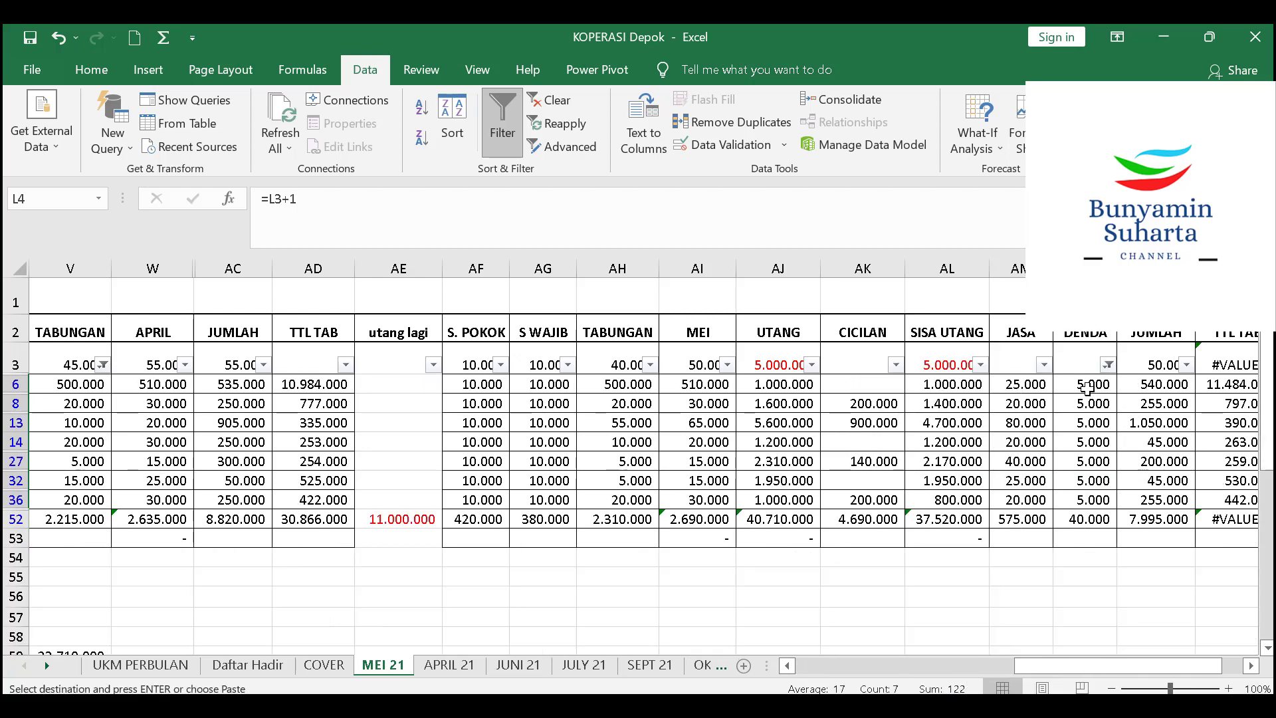
pyautogui.moveTo(1088, 389); pyautogui.dragTo(1087, 500)
pyautogui.rightClick(1087, 500)
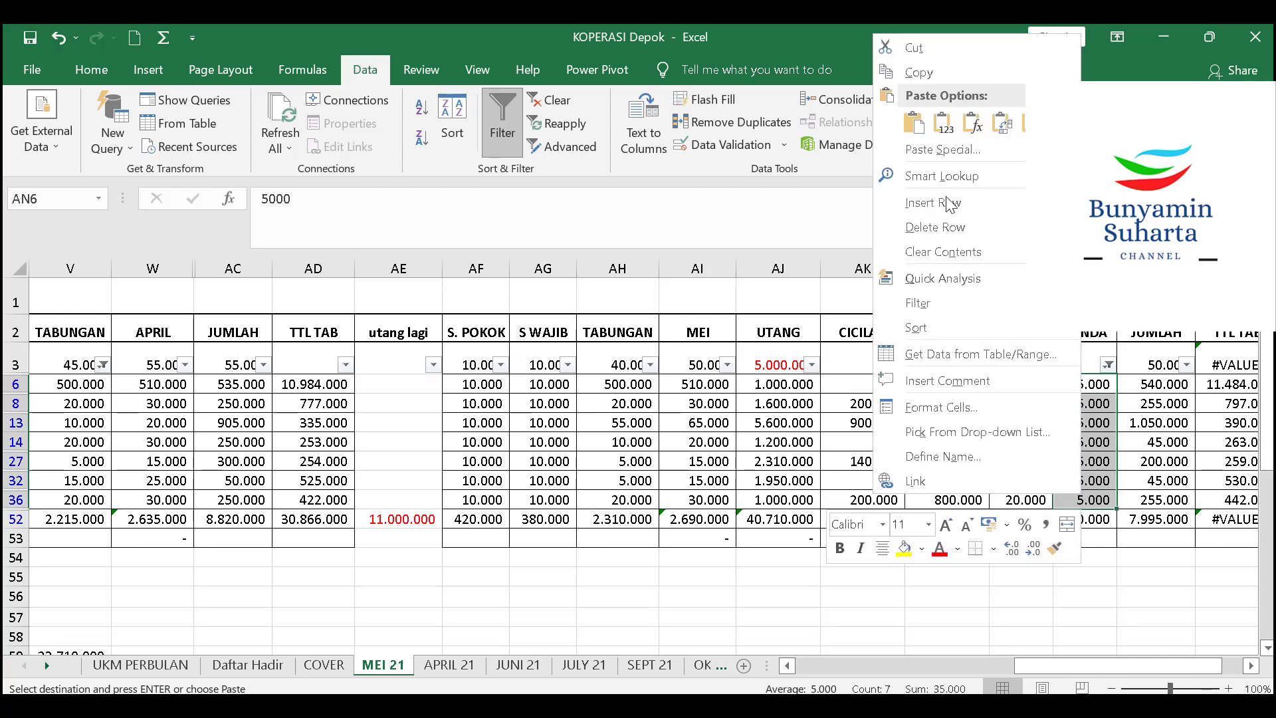
pyautogui.click(916, 71)
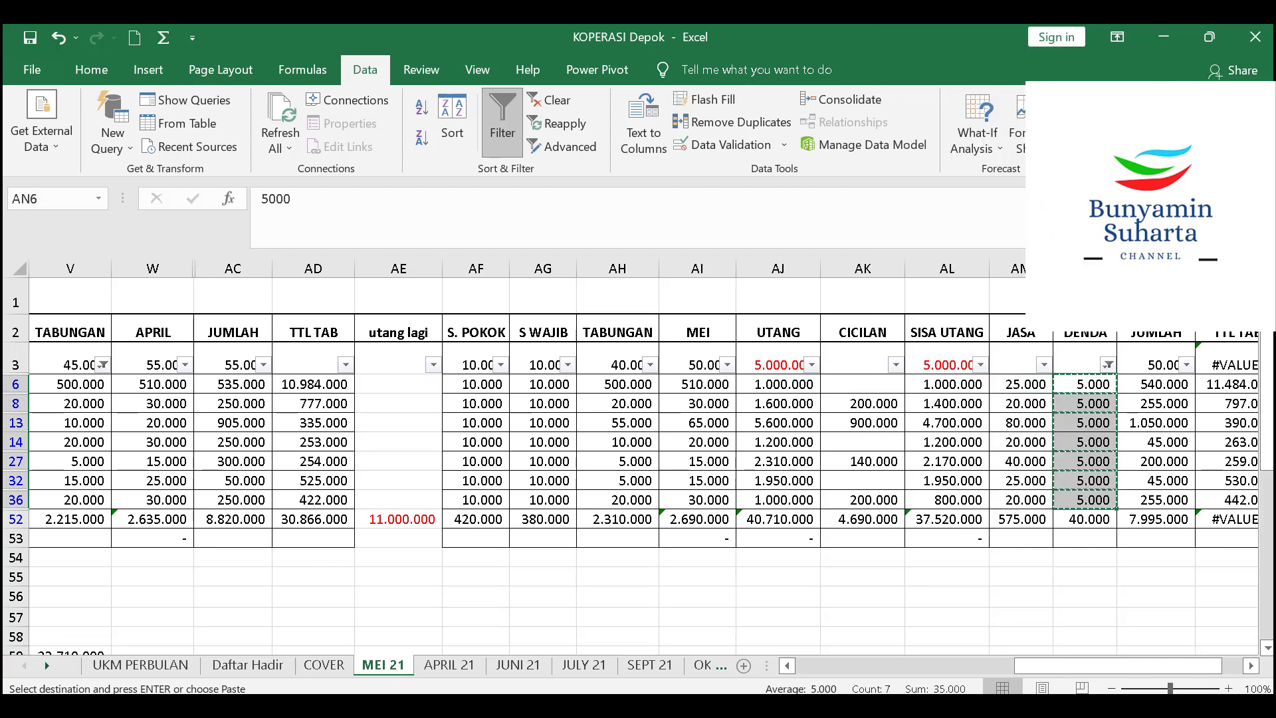
# Switch to the Sistem Akuntansi Koperasi Depok workbook and paste the copied fine amounts into the Jurnal sheet from G141 down
pyautogui.click(715, 706)
pyautogui.click(849, 609)
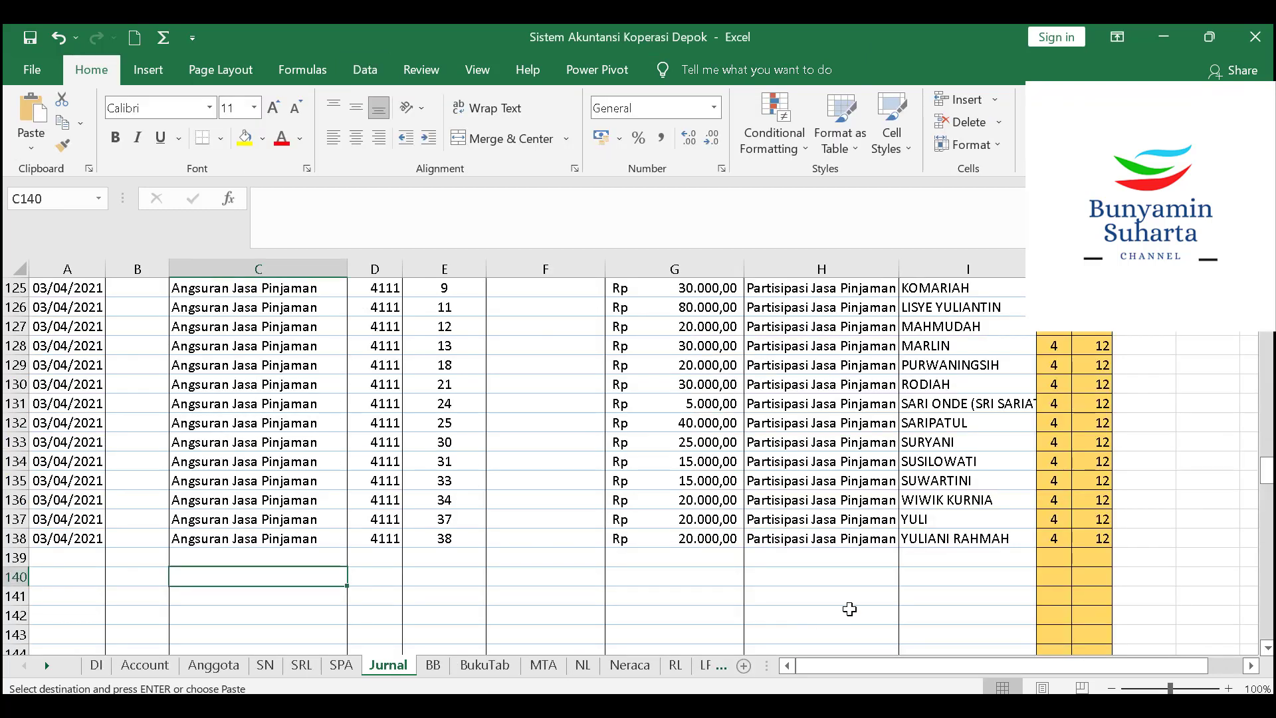
pyautogui.click(685, 583)
pyautogui.click(684, 594)
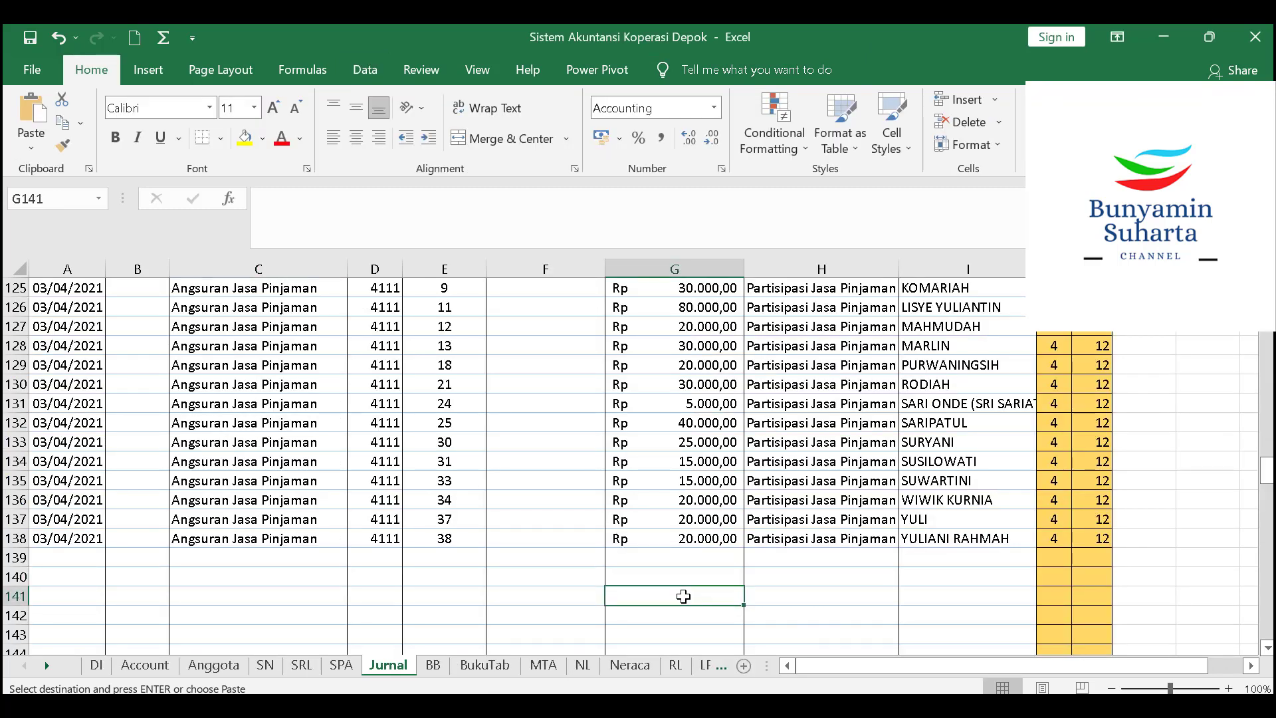
pyautogui.rightClick(685, 595)
pyautogui.click(754, 226)
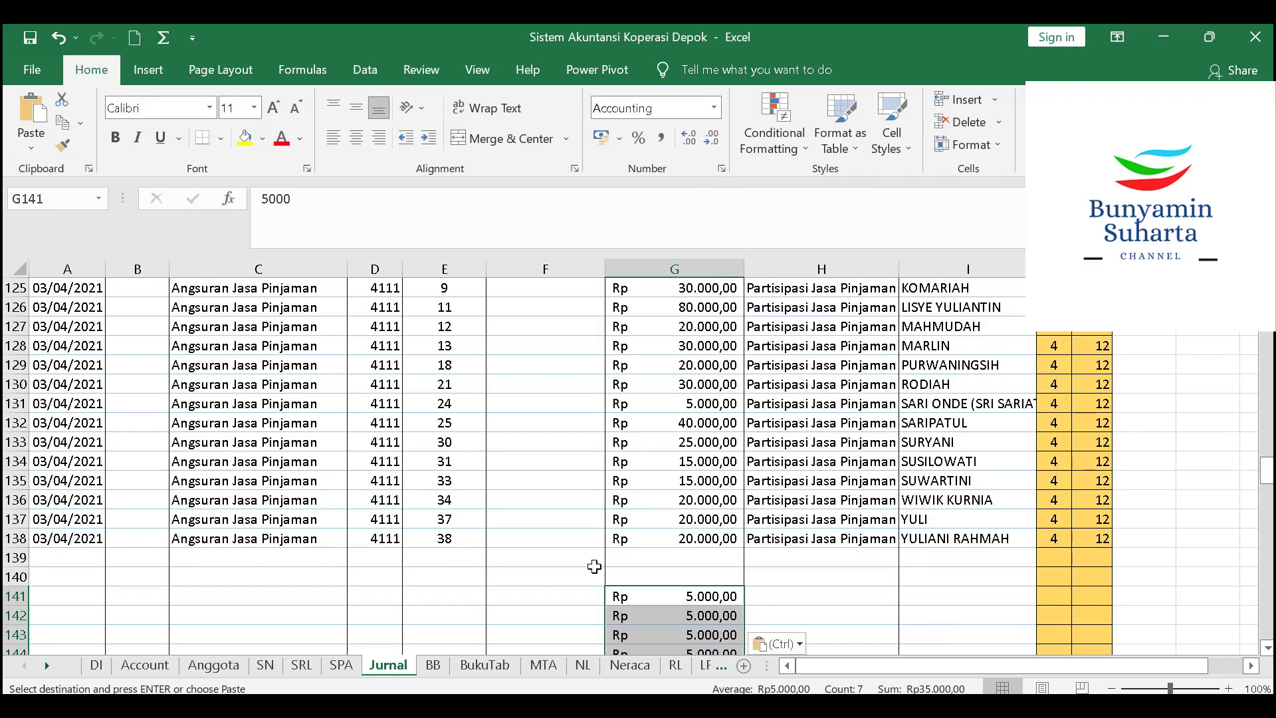
# Enter a SUM formula in F140 totalling the fine amounts in G141:G147
pyautogui.click(579, 580)
pyautogui.hotkey('alt', '=')
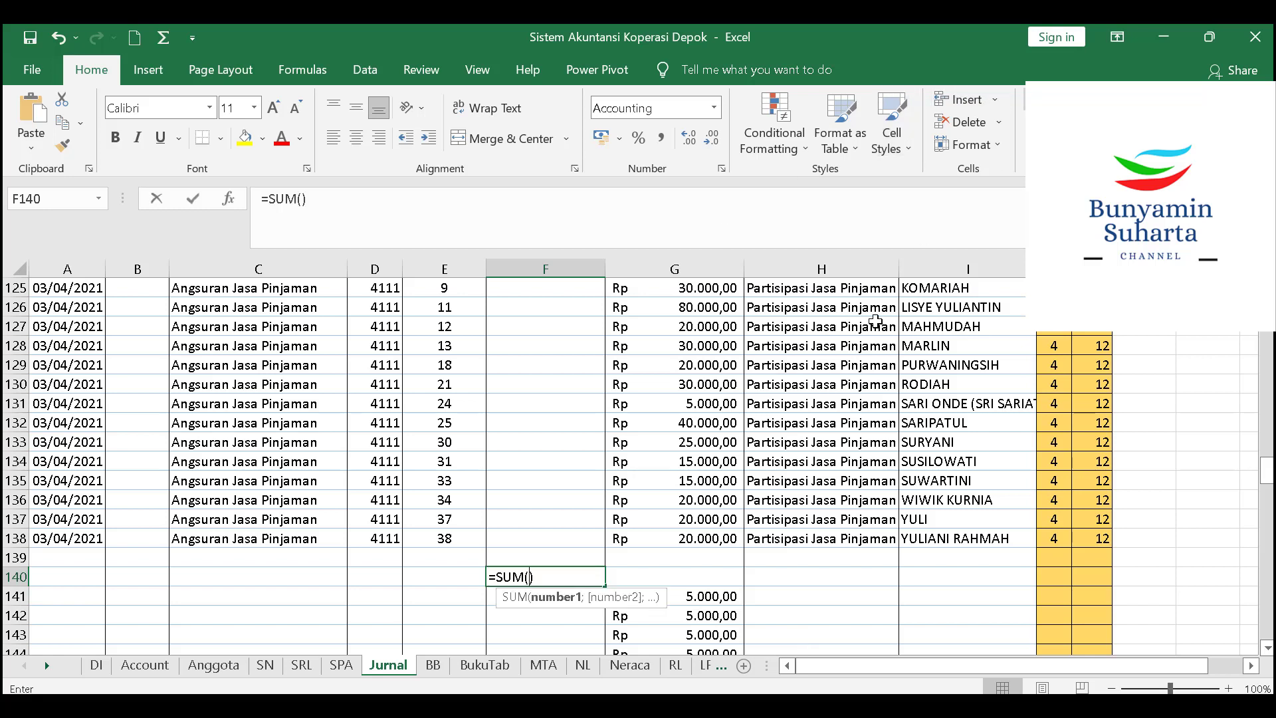
pyautogui.click(717, 596)
pyautogui.scroll(-2, 717, 596)
pyautogui.keyDown('shift'); pyautogui.click(716, 597); pyautogui.keyUp('shift')
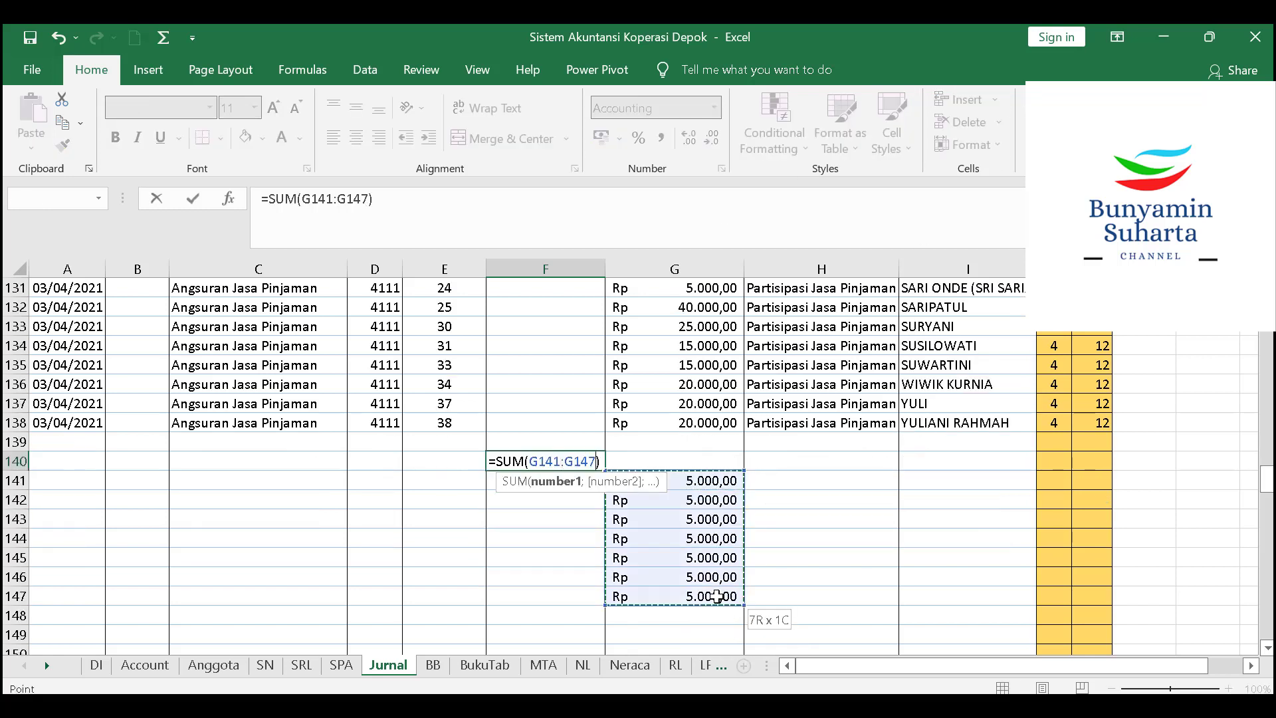
pyautogui.press('Return')
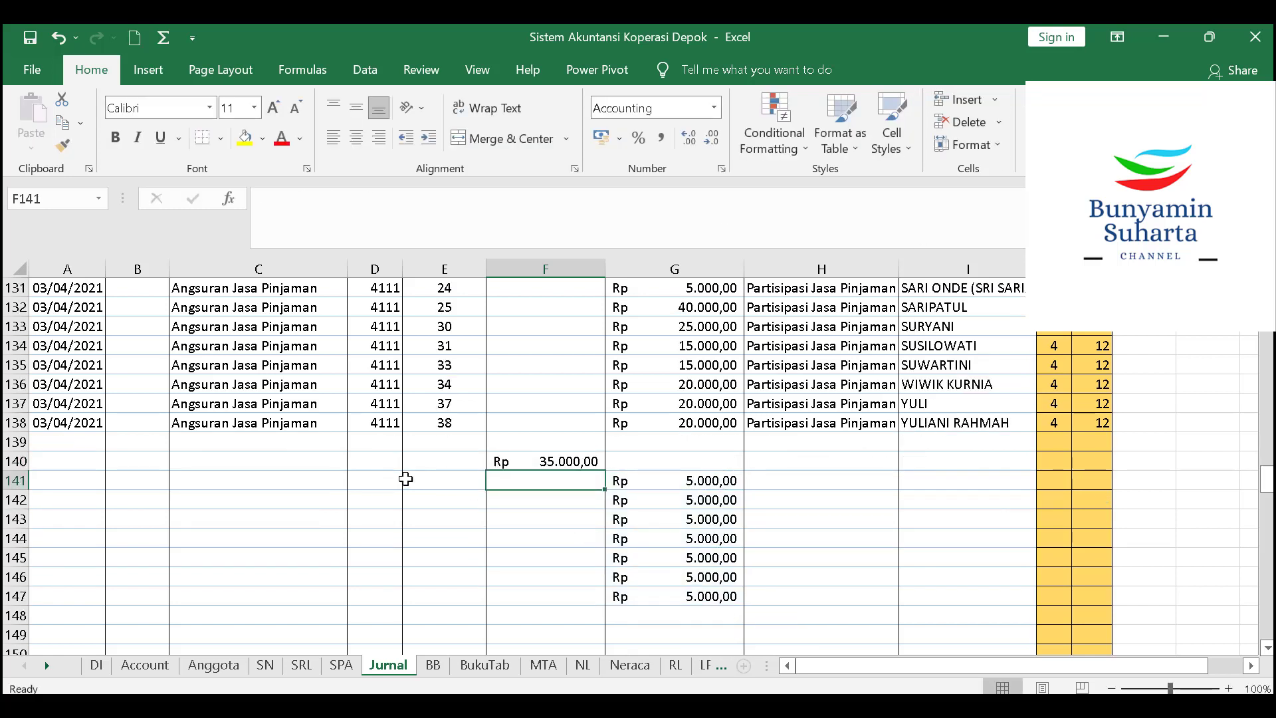
# Enter account code 1011 in D140 for the fines' cash entry
pyautogui.click(387, 462)
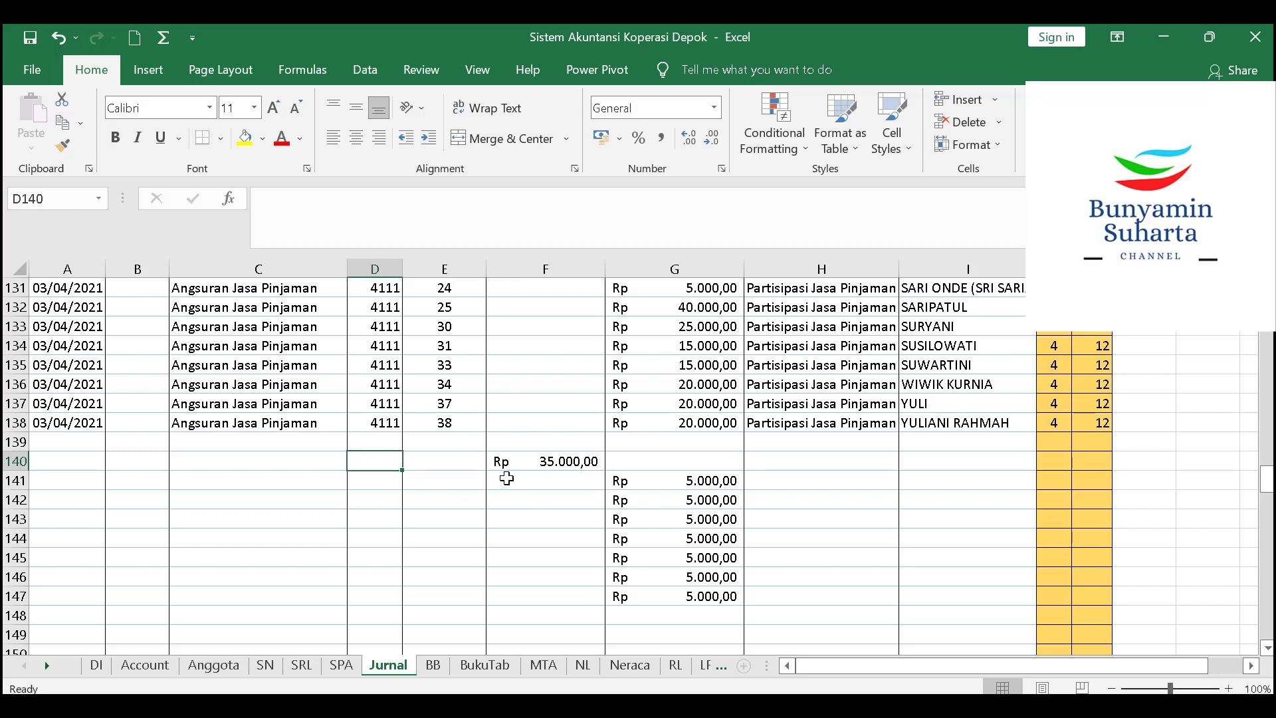
pyautogui.click(669, 481)
pyautogui.click(585, 458)
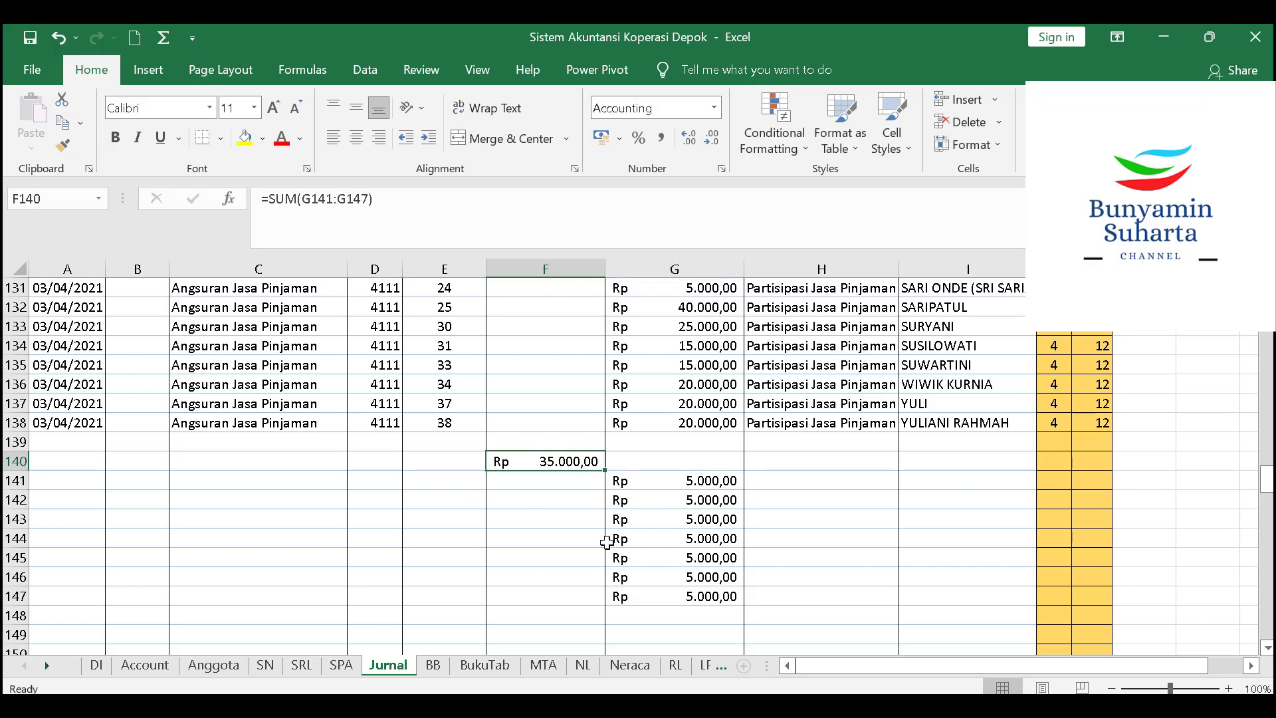
pyautogui.click(380, 460)
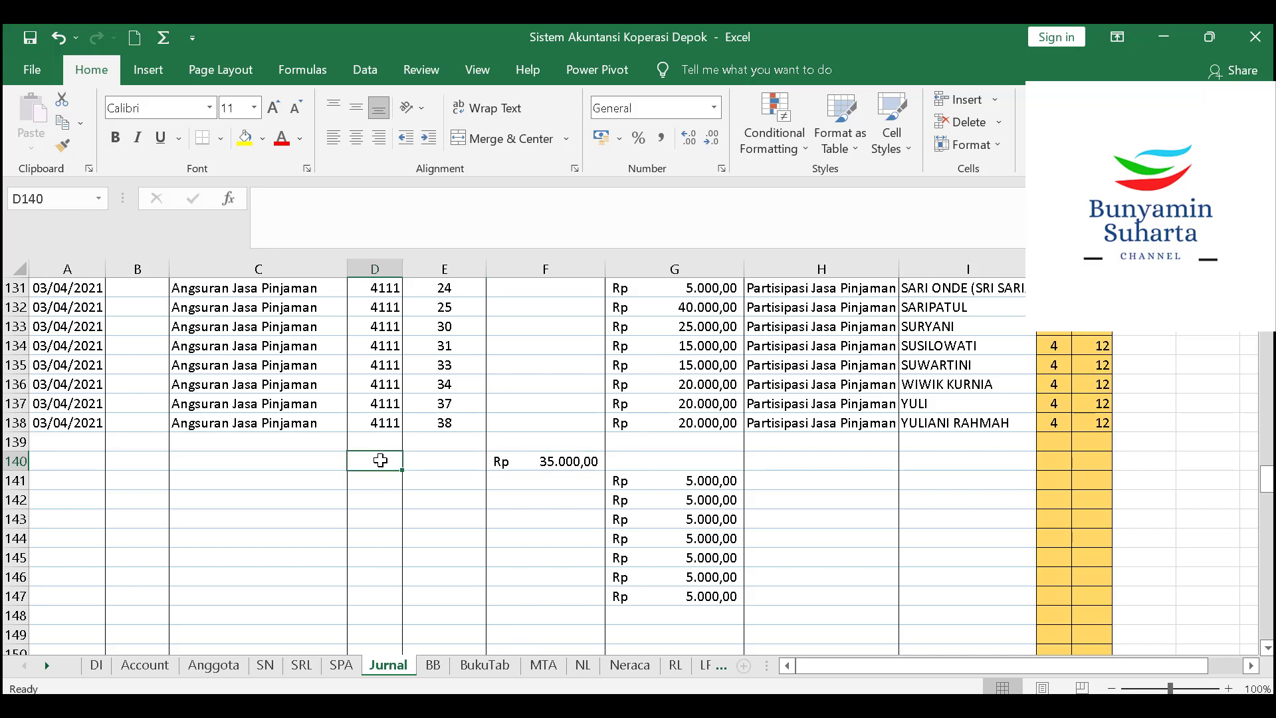
pyautogui.write('1011')
pyautogui.press('Return')
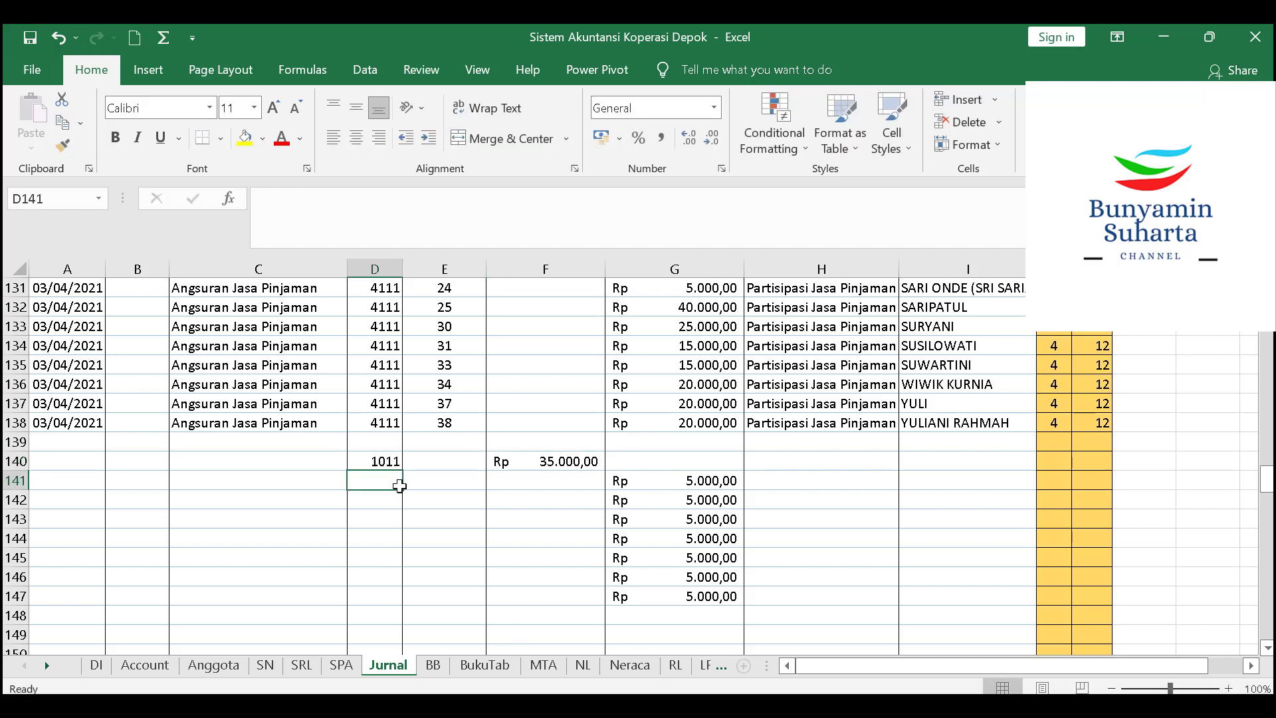
# Look up the Penerimaan lain-lain account code in the RL sheet and enter 4140 in D141 of Jurnal
pyautogui.click(671, 665)
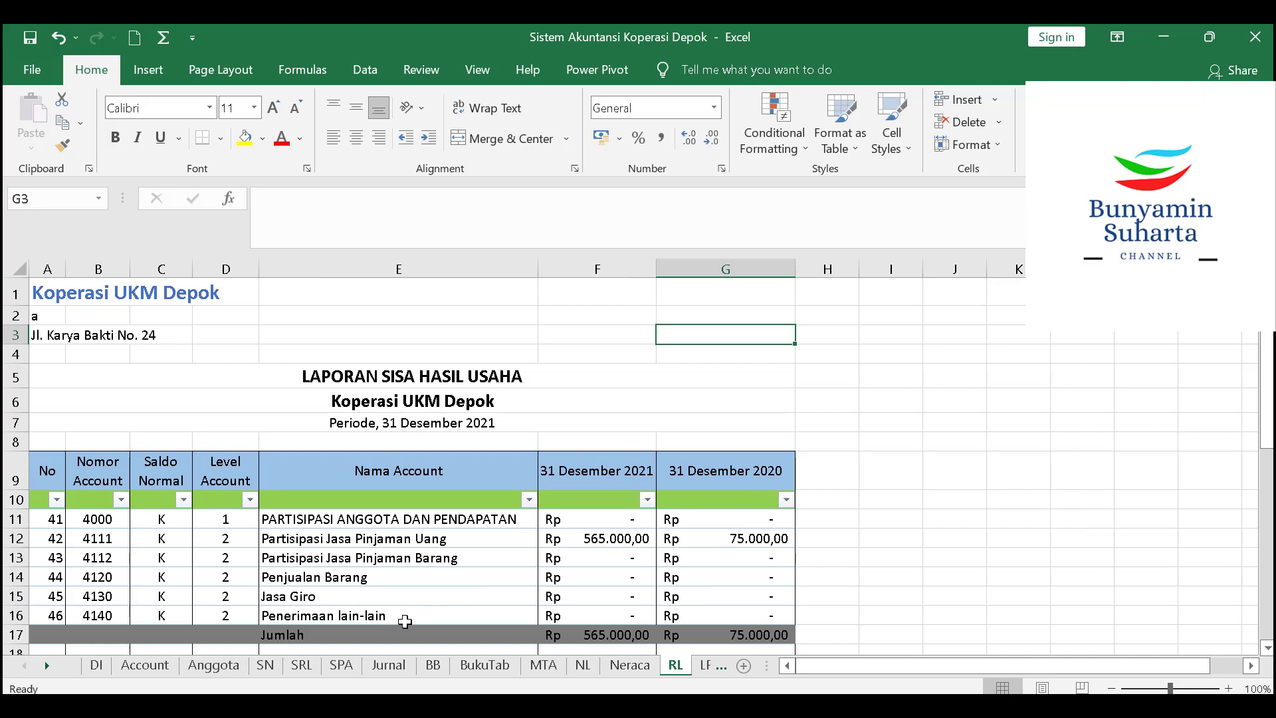
pyautogui.click(394, 666)
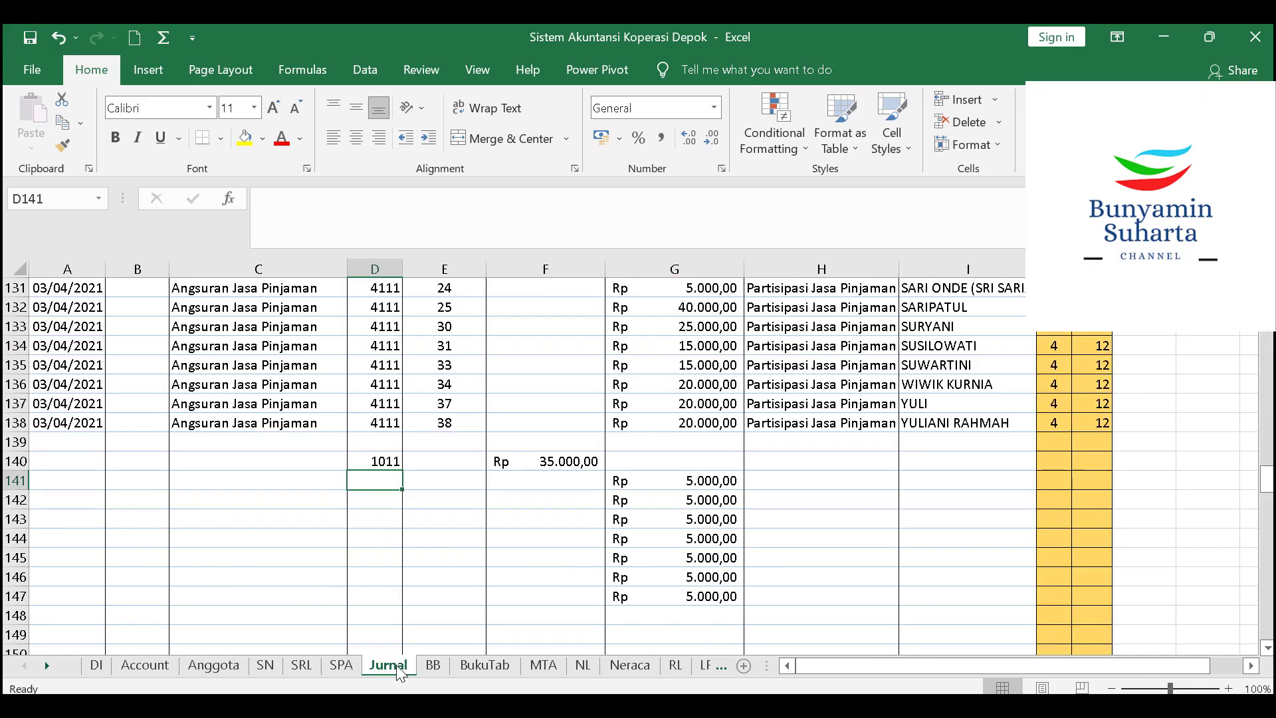
pyautogui.write('4140')
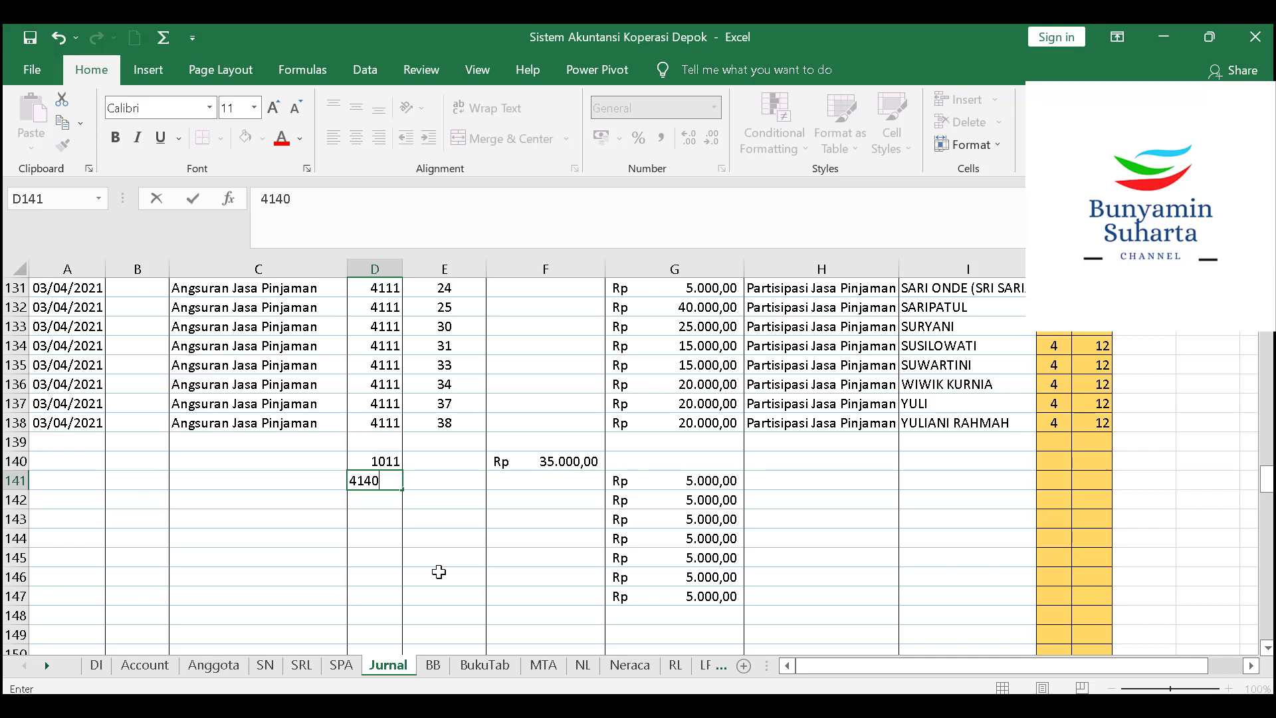
pyautogui.hotkey('ctrl', 'Return')
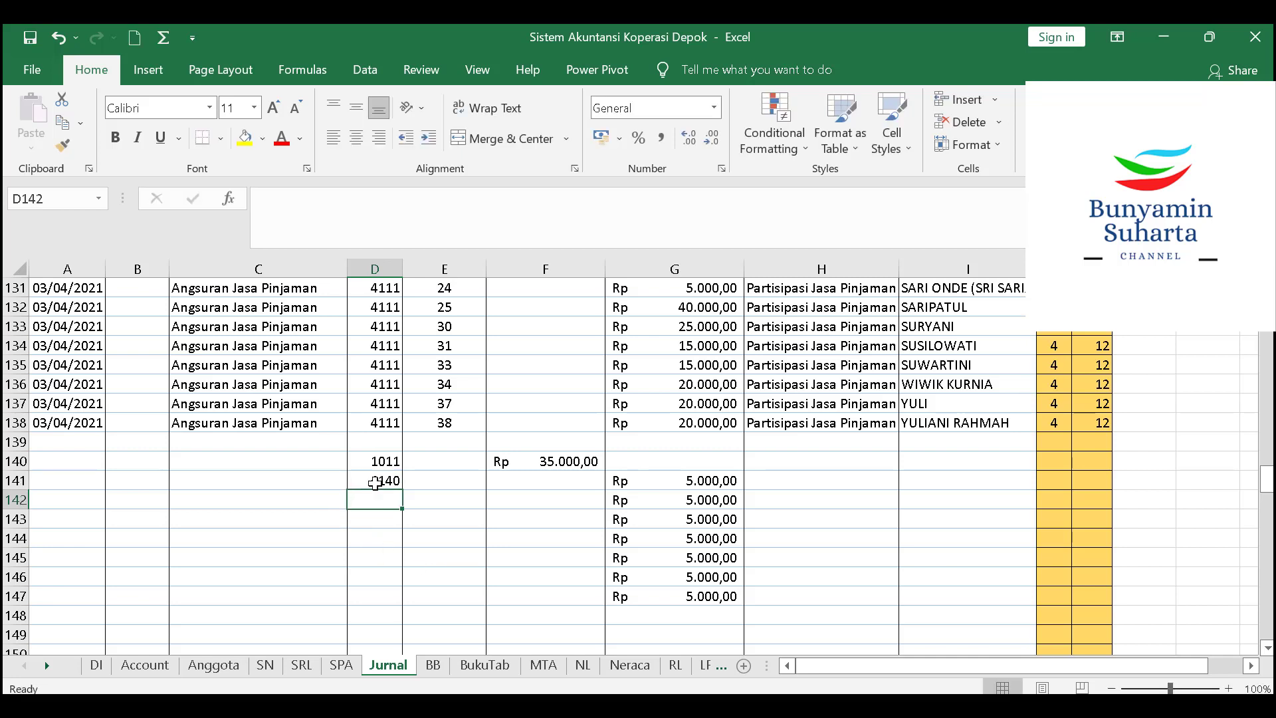
# Copy account code 4140 from D141 down through D147
pyautogui.hotkey('ctrl', 'c')
pyautogui.keyDown('shift'); pyautogui.click(392, 592); pyautogui.keyUp('shift')
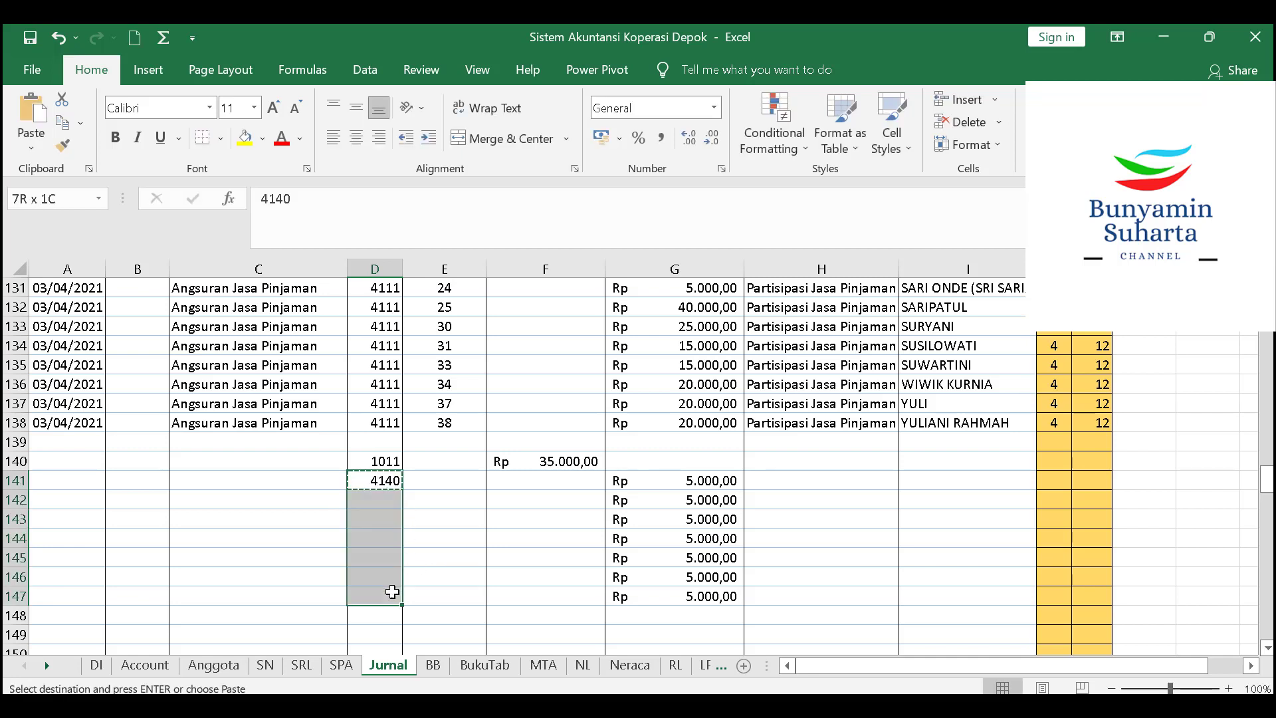
pyautogui.keyDown('ctrl'); pyautogui.click(392, 592); pyautogui.keyUp('ctrl')
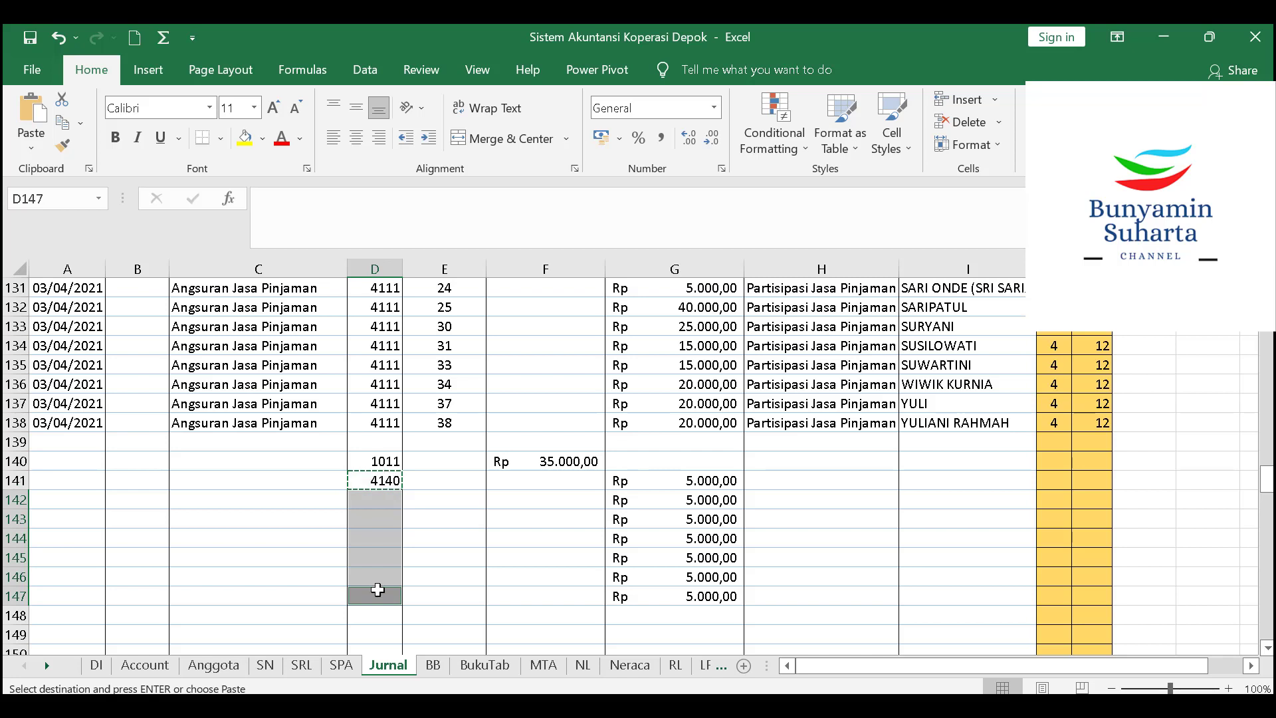
pyautogui.hotkey('ctrl', 'v')
# Copy the date and description in A138:C138 into rows 140 to 147
pyautogui.moveTo(72, 425); pyautogui.dragTo(293, 431)
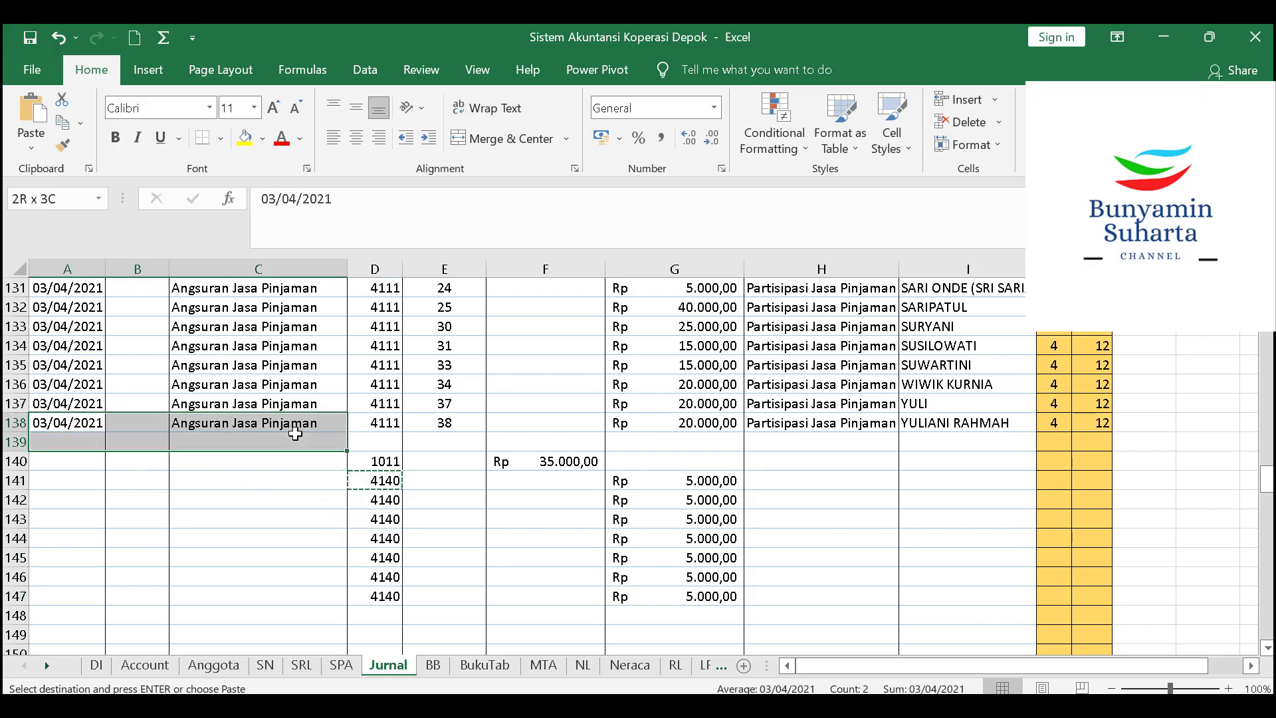
pyautogui.hotkey('ctrl', 'c')
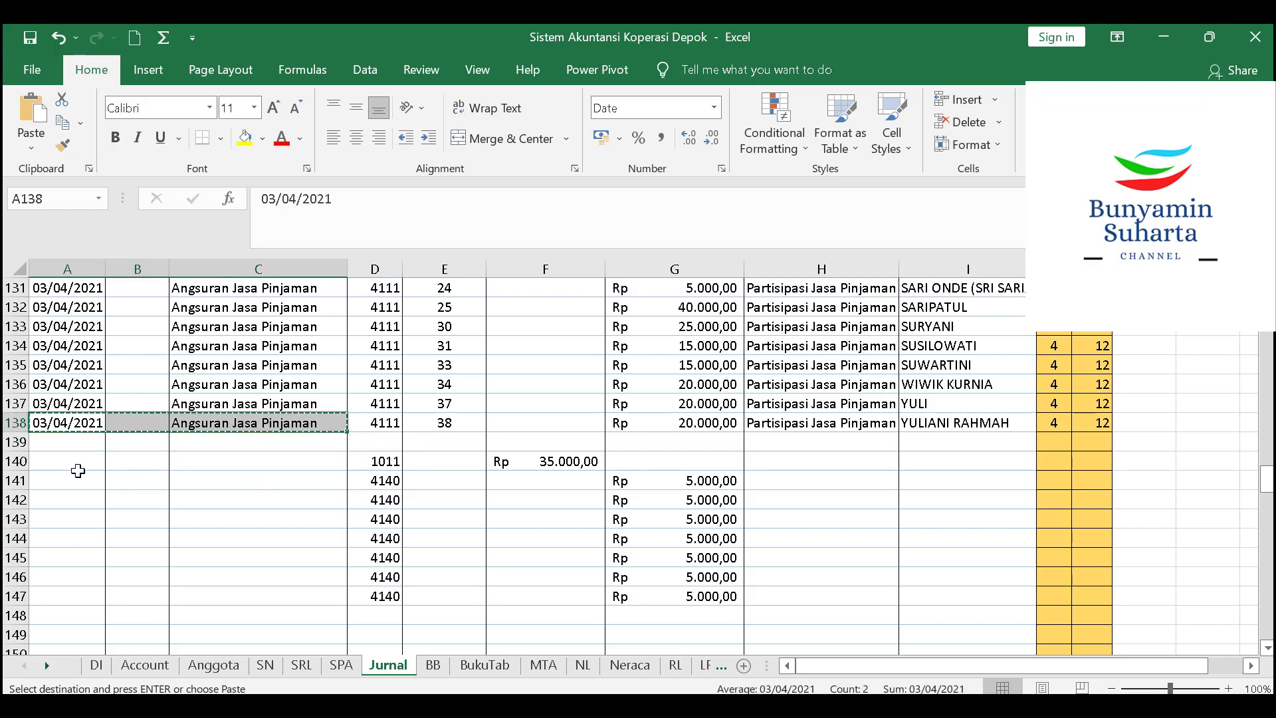
pyautogui.click(77, 470)
pyautogui.moveTo(77, 470); pyautogui.dragTo(54, 606)
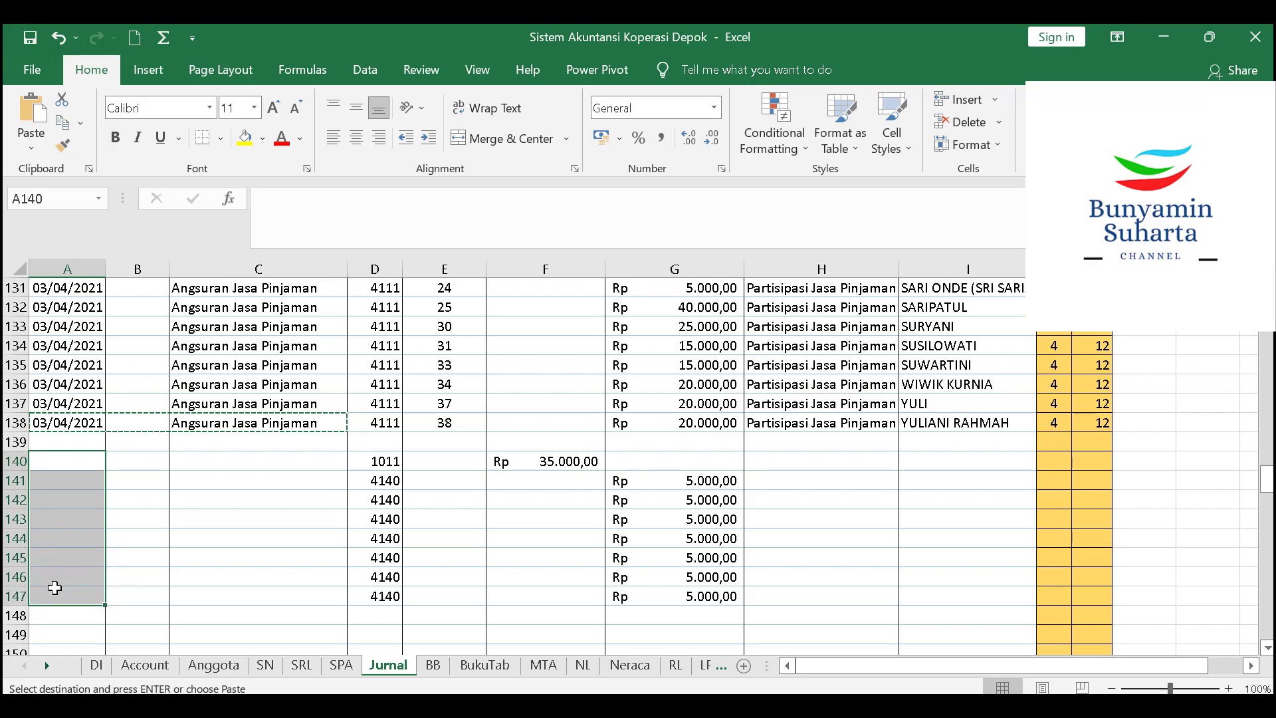
pyautogui.hotkey('ctrl', 'v')
# Change the description in C140 to "Denda Angsuran Pinjaman" and fill it down through C147
pyautogui.click(304, 461)
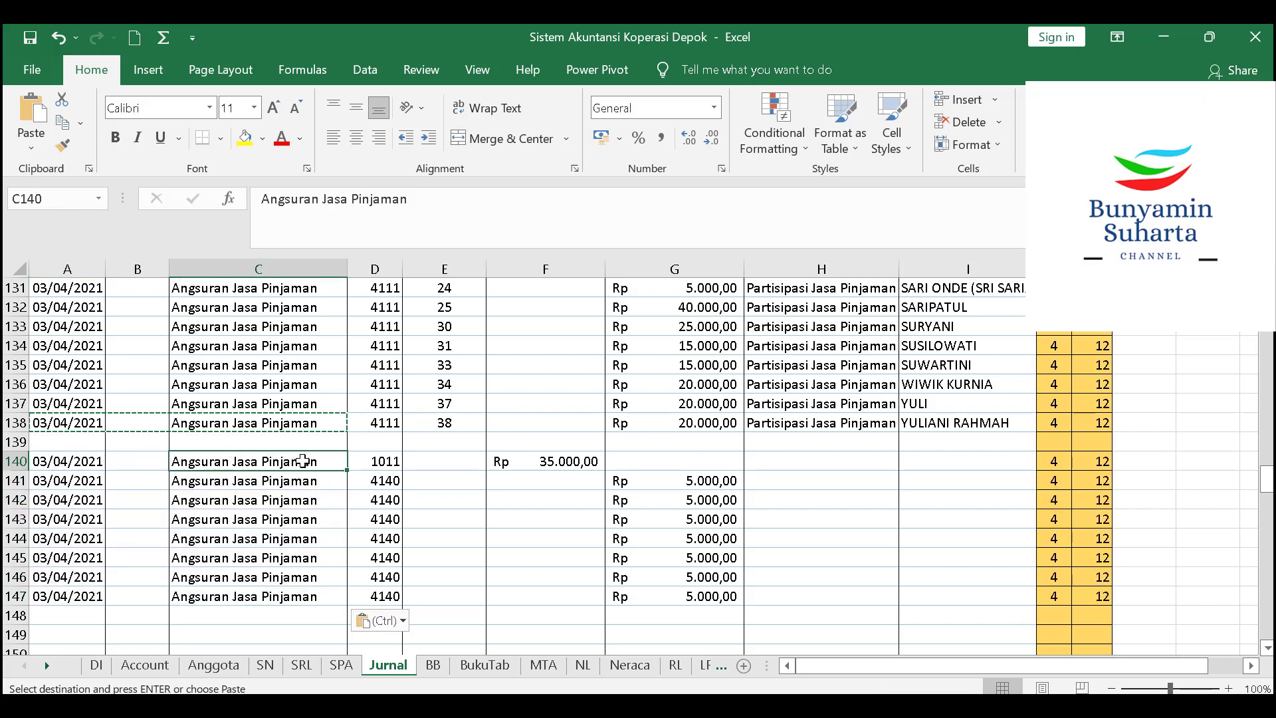
pyautogui.write('D')
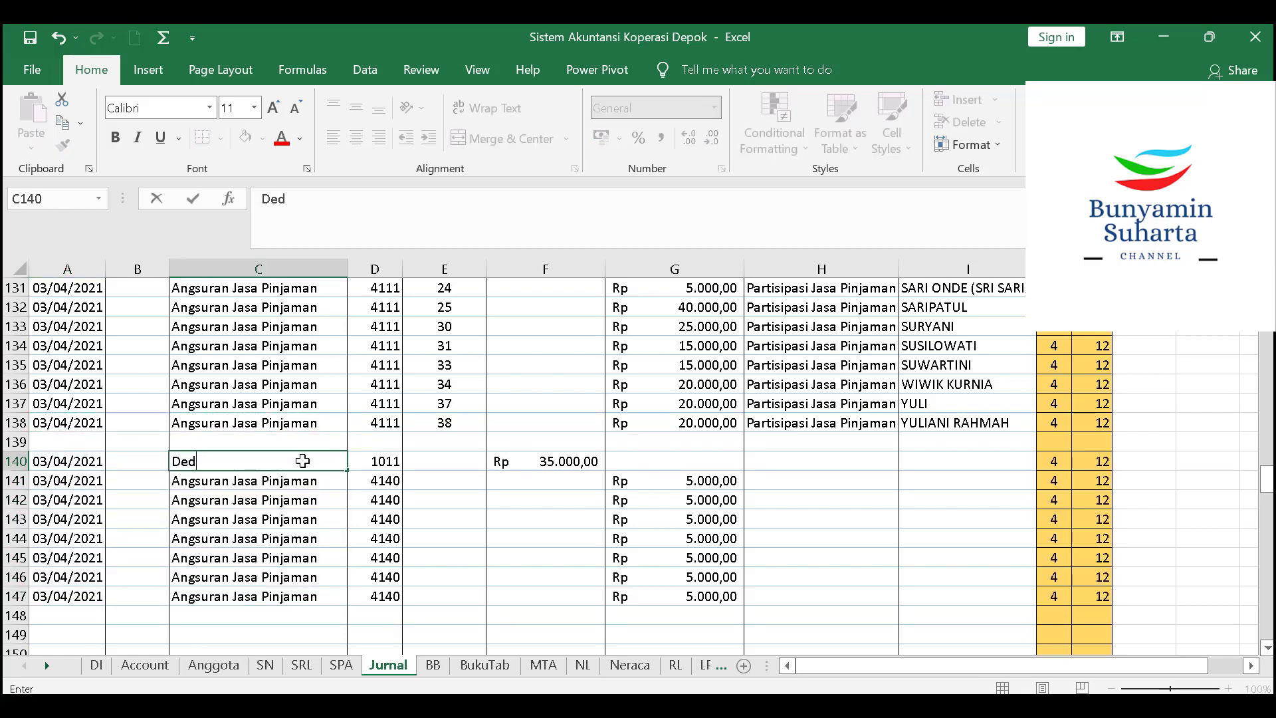
pyautogui.write('enda ')
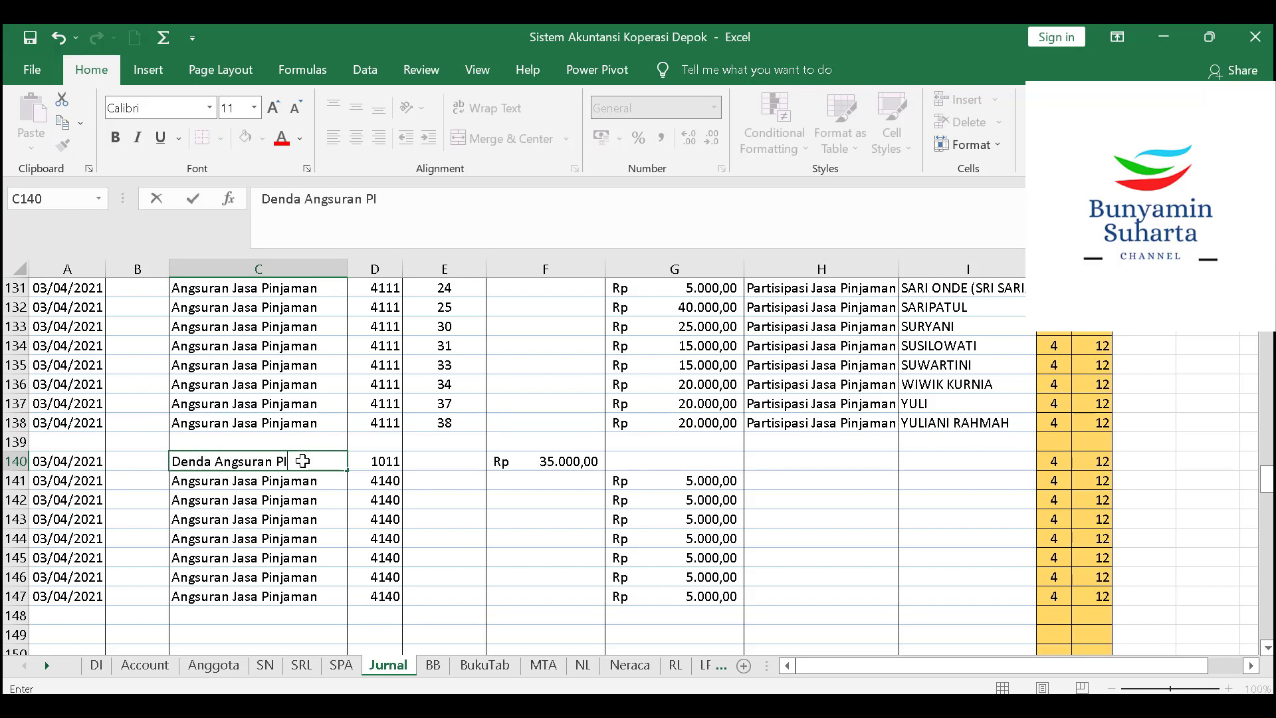
pyautogui.write('Angsuran Pinjaman')
pyautogui.press('Return')
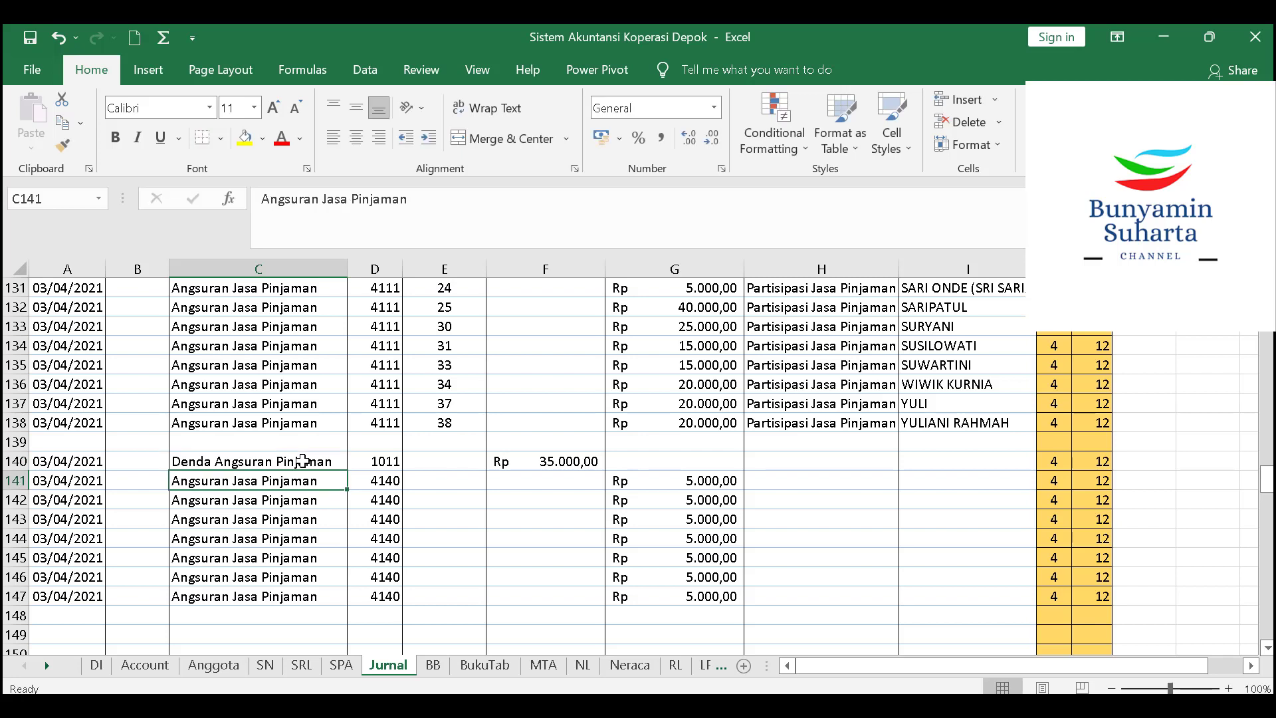
pyautogui.click(303, 463)
pyautogui.moveTo(350, 469); pyautogui.dragTo(328, 598)
pyautogui.click(295, 639)
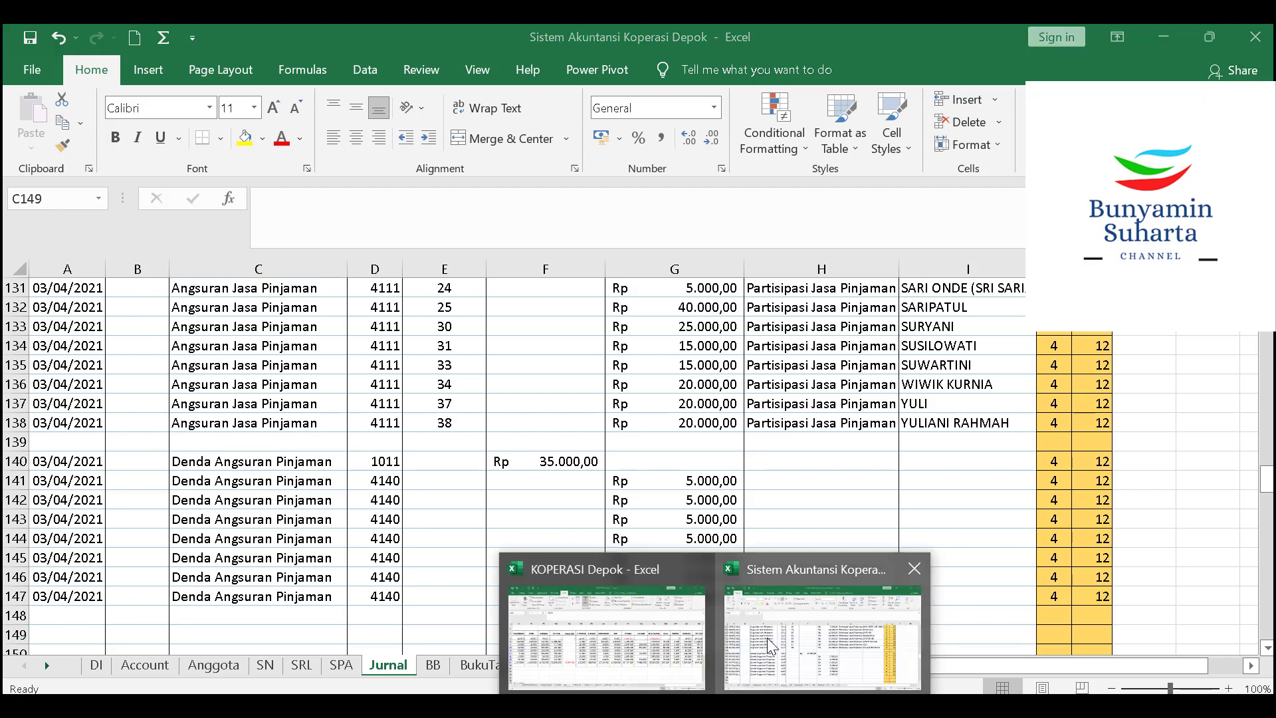
# Switch to the KOPERASI Depok workbook
pyautogui.click(694, 645)
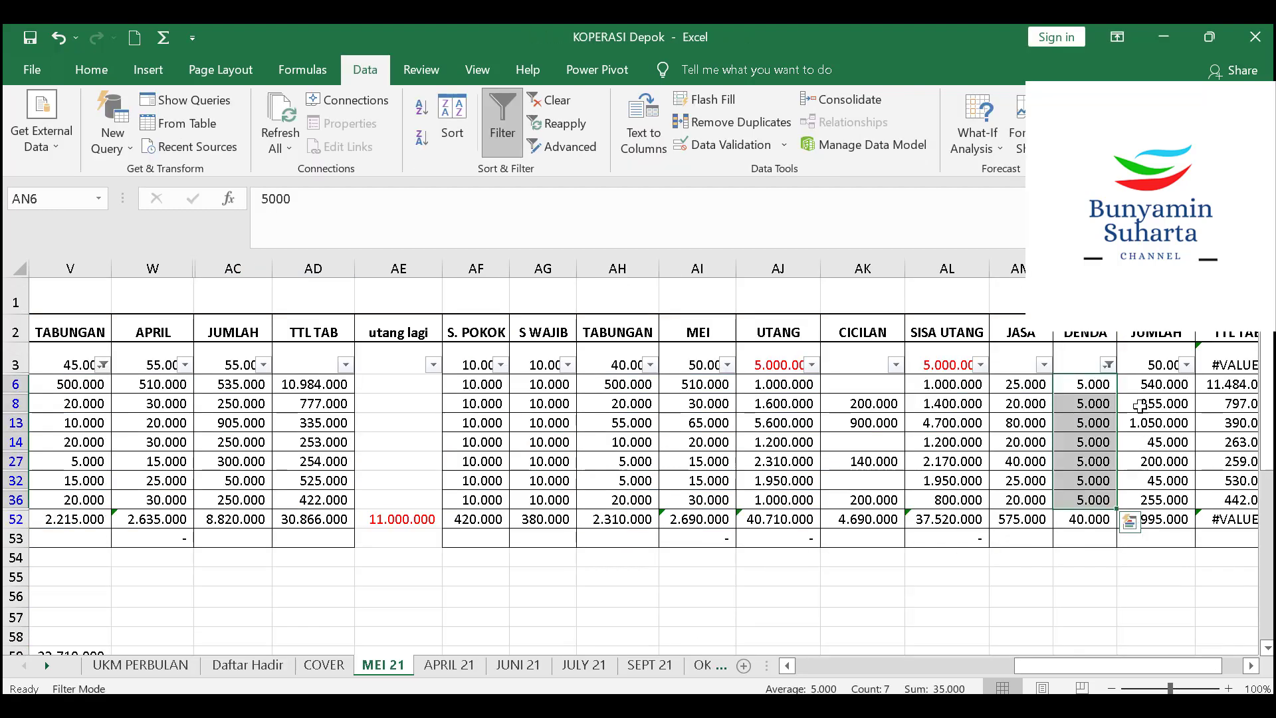
pyautogui.click(1108, 365)
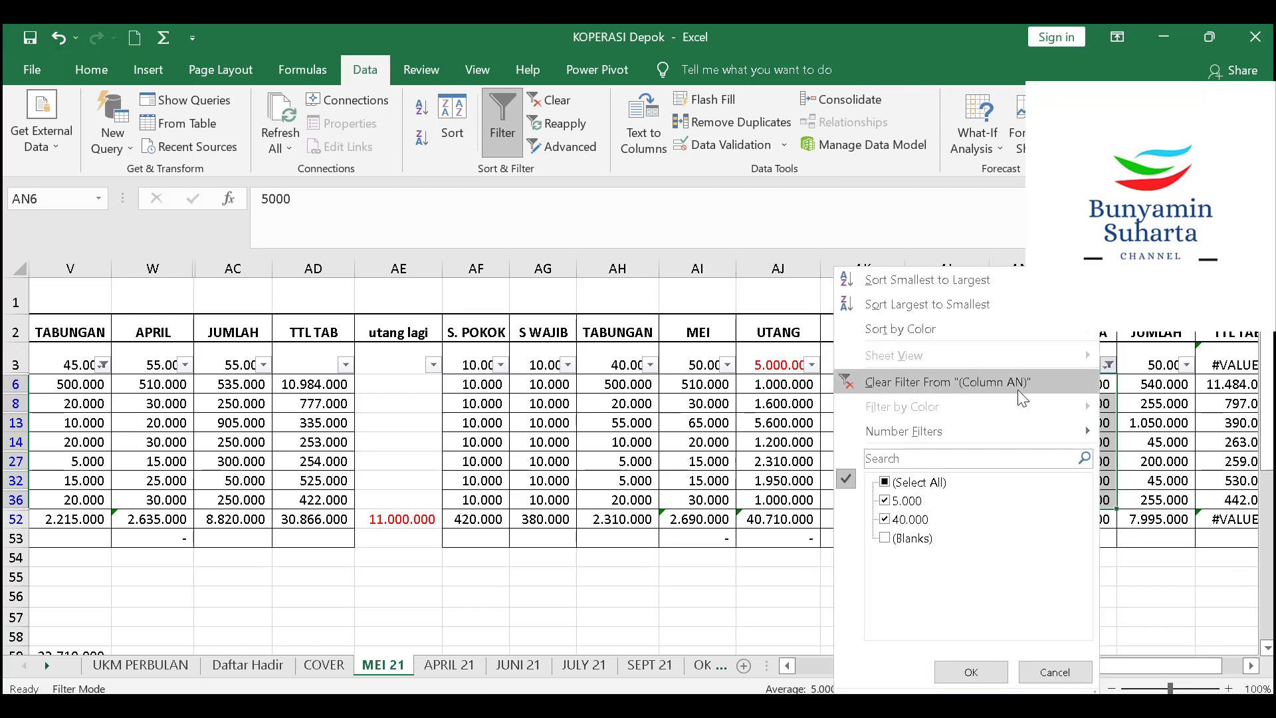
pyautogui.click(928, 488)
pyautogui.click(1173, 416)
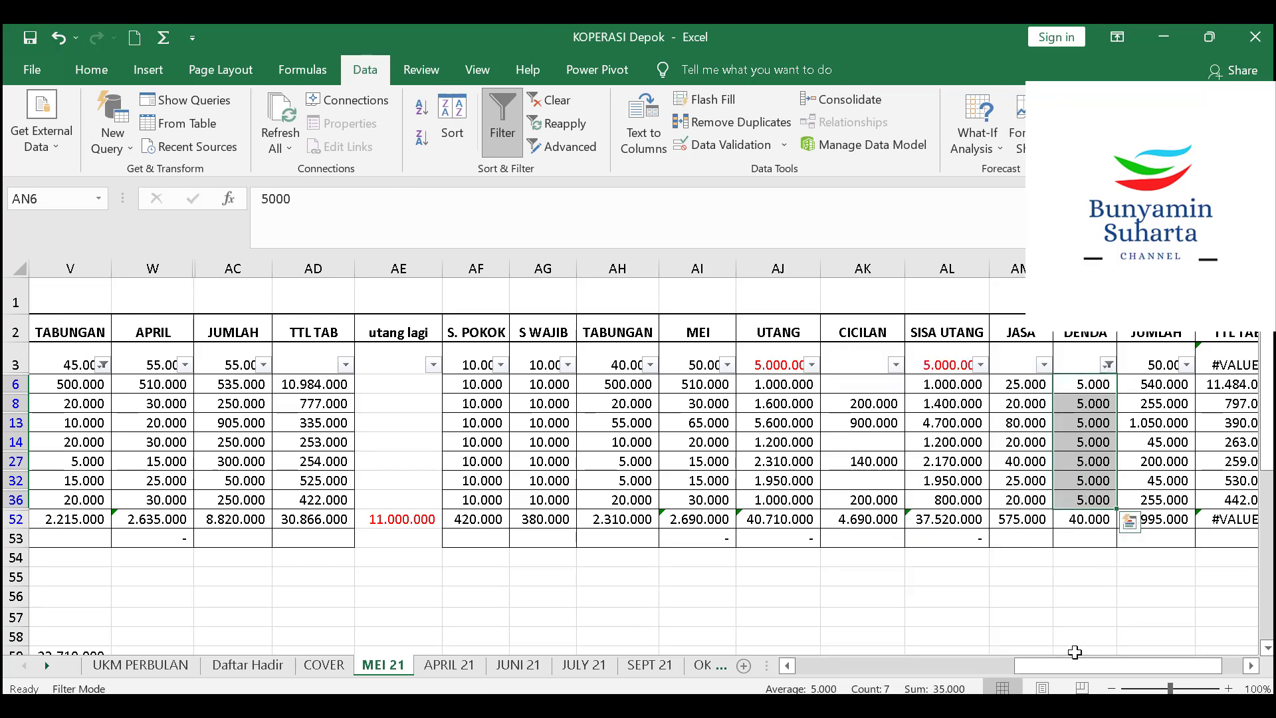
# Copy the filtered member numbers in the NO column from L6 to L36
pyautogui.click(944, 666)
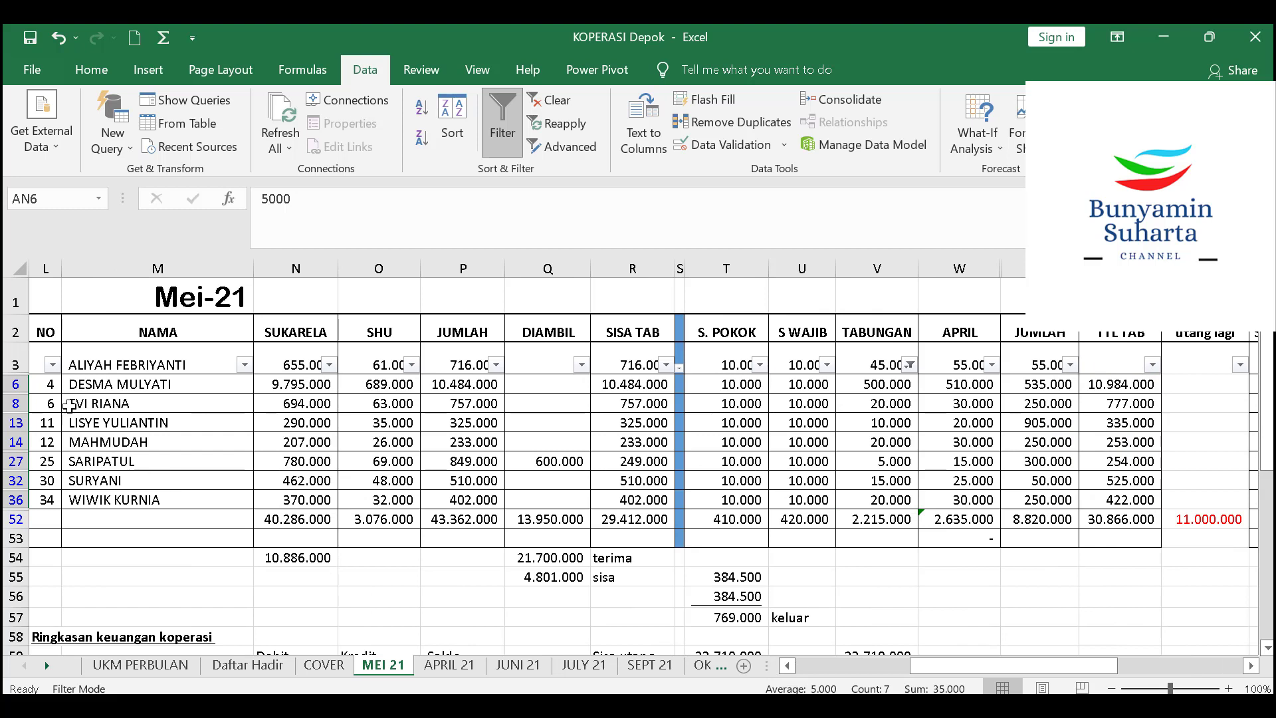
pyautogui.moveTo(50, 389); pyautogui.dragTo(43, 500)
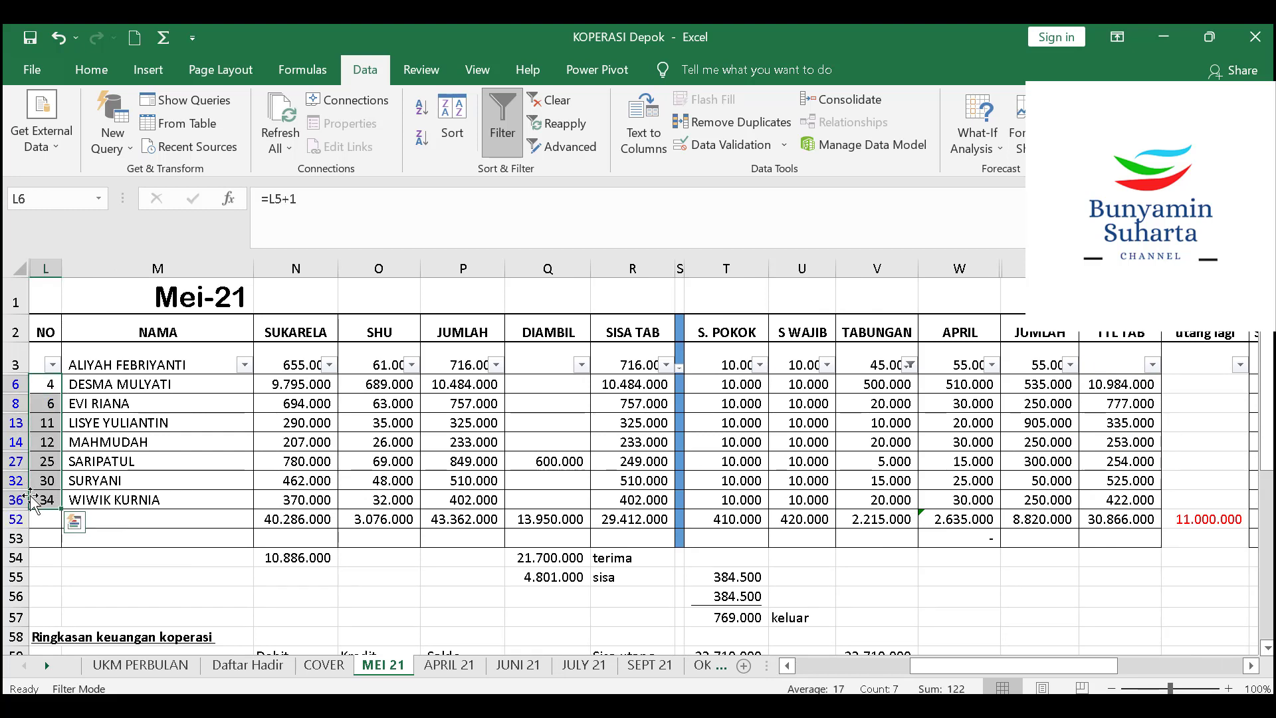
pyautogui.rightClick(36, 498)
pyautogui.click(147, 72)
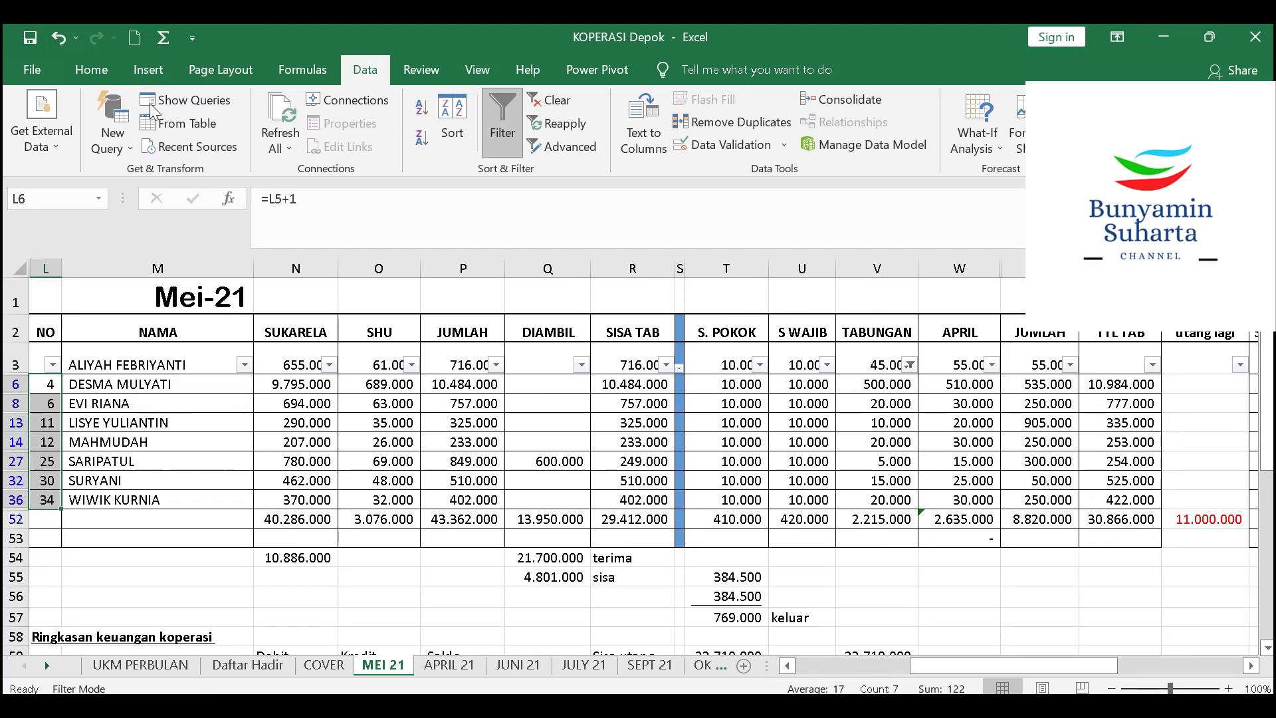
# Return to the Jurnal sheet and paste the copied member numbers as values from E141 down
pyautogui.moveTo(749, 693)
pyautogui.click(764, 655)
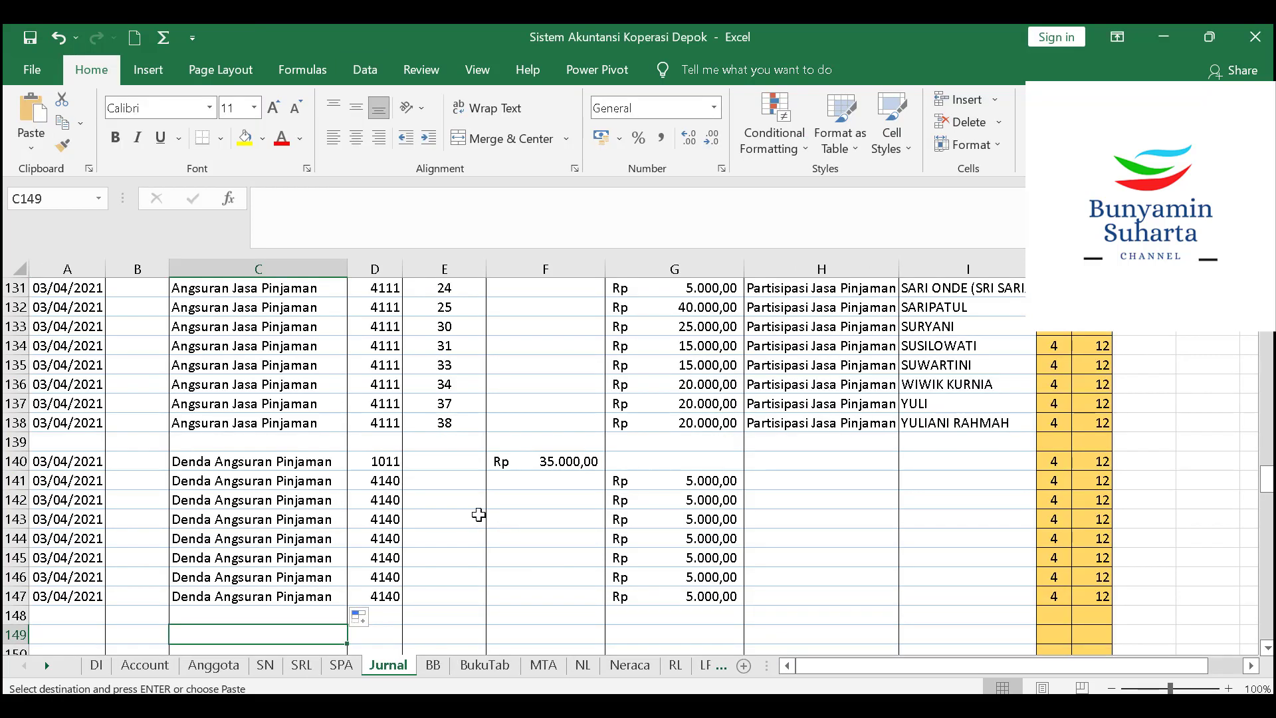
pyautogui.click(454, 486)
pyautogui.rightClick(454, 486)
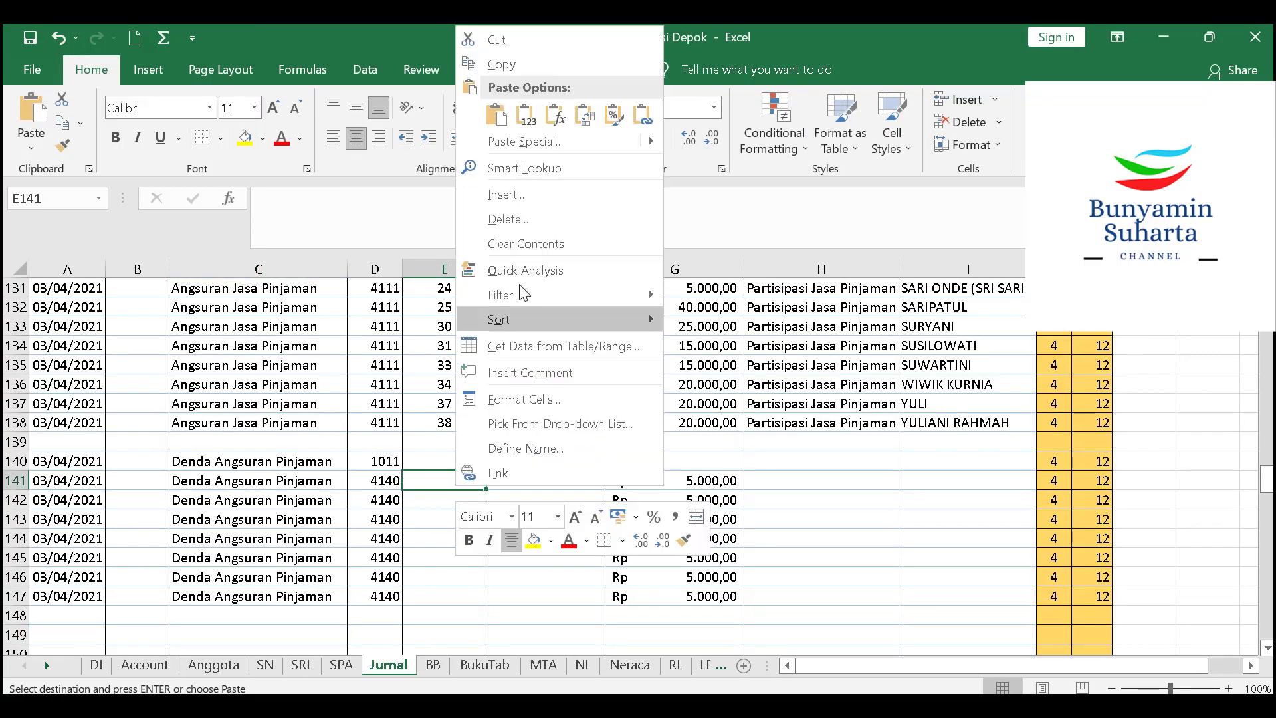
pyautogui.click(533, 113)
# Fill the account name formula in H138 down column H past the fine entries ending in row 147
pyautogui.click(822, 422)
pyautogui.moveTo(898, 432); pyautogui.dragTo(887, 574)
pyautogui.scroll(6, 477, 604)
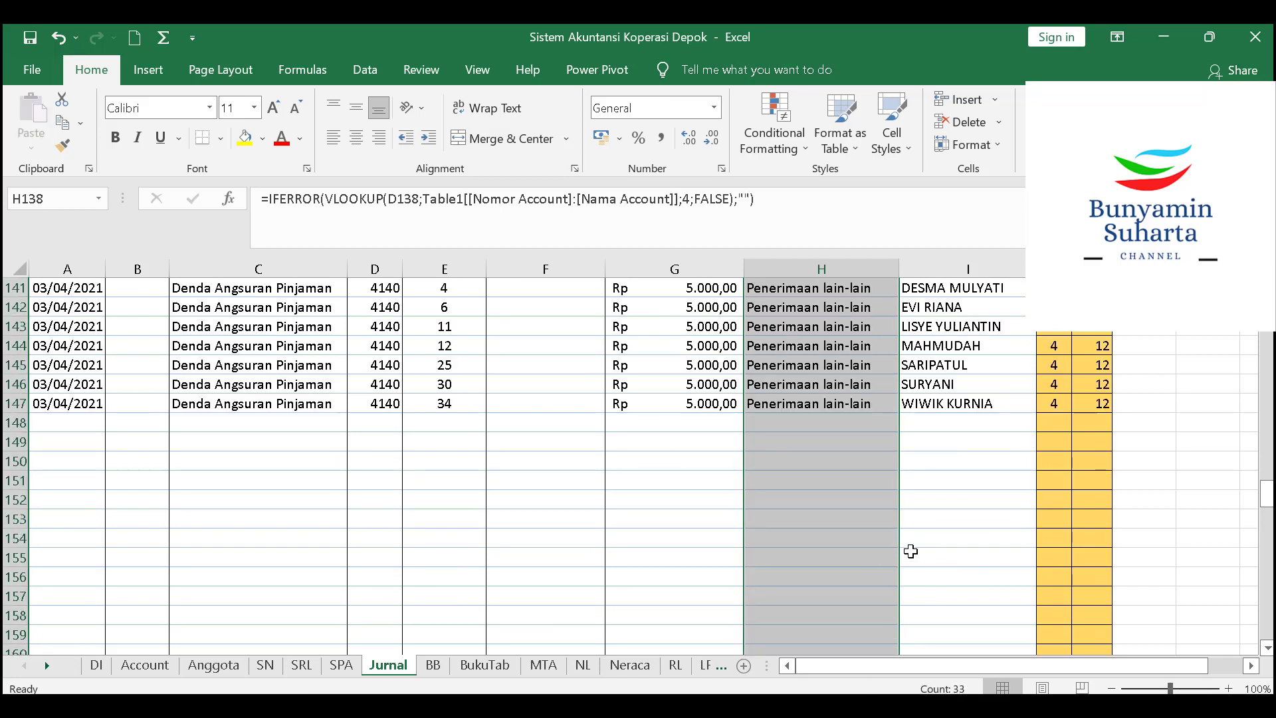
pyautogui.click(371, 596)
pyautogui.click(212, 544)
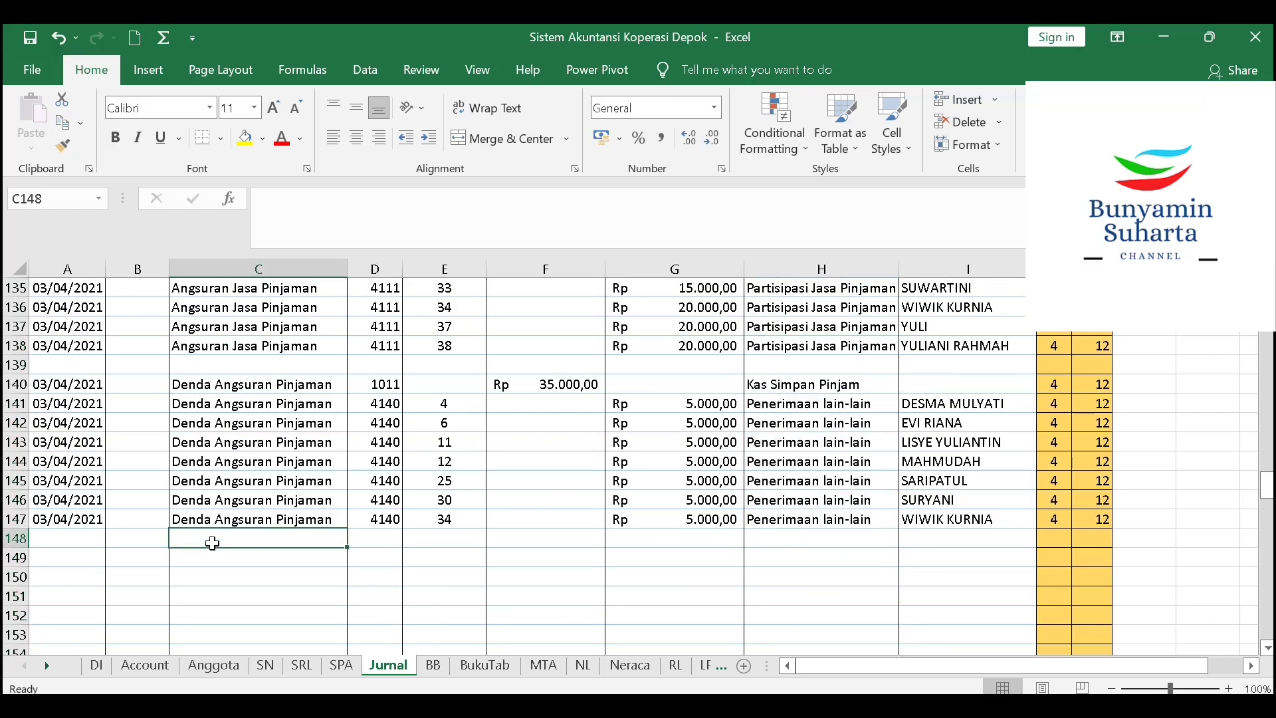
# Switch to the KOPERASI Depok workbook and remove the filter on the DENDA column in the MEI 21 sheet
pyautogui.click(713, 663)
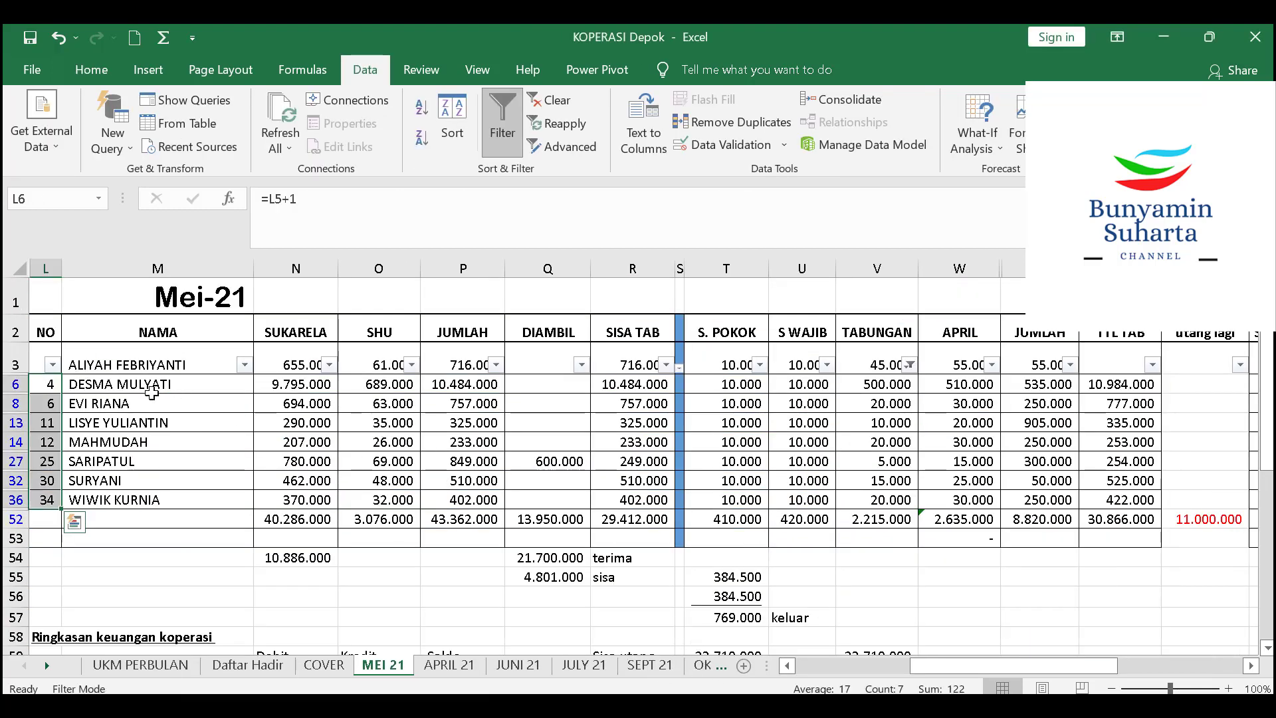
pyautogui.moveTo(958, 667); pyautogui.dragTo(1058, 661)
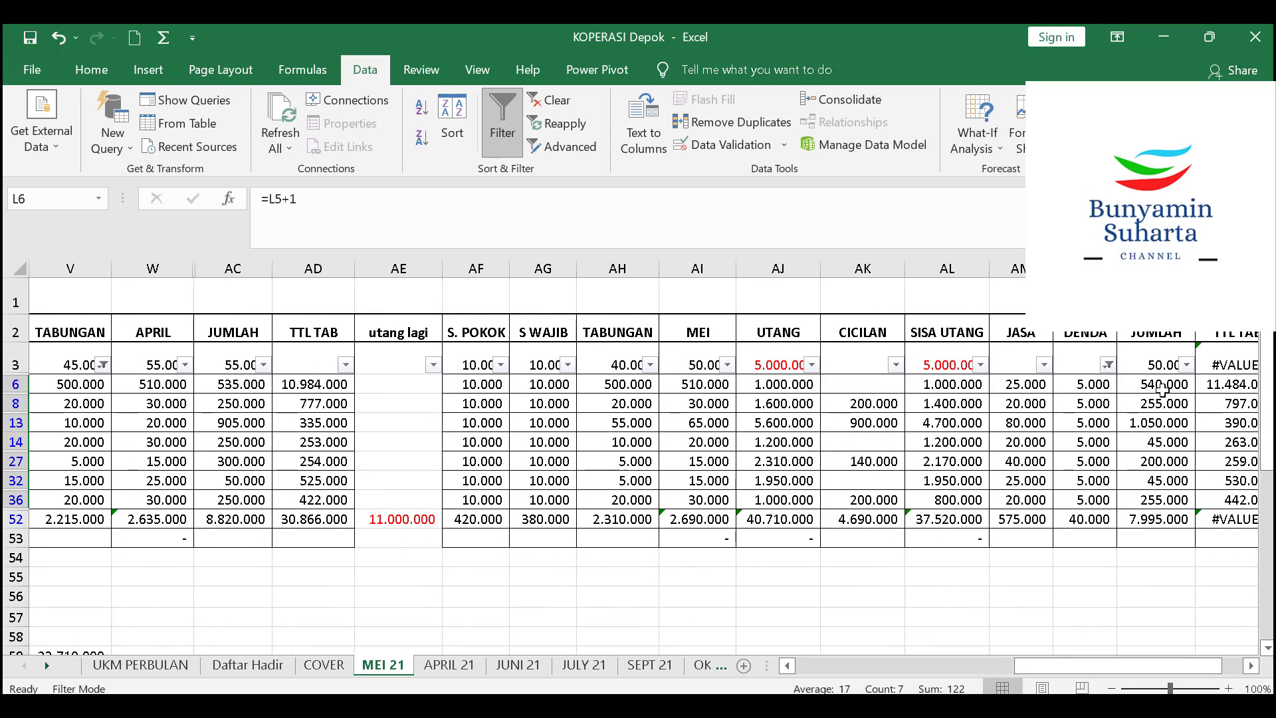
pyautogui.click(1107, 364)
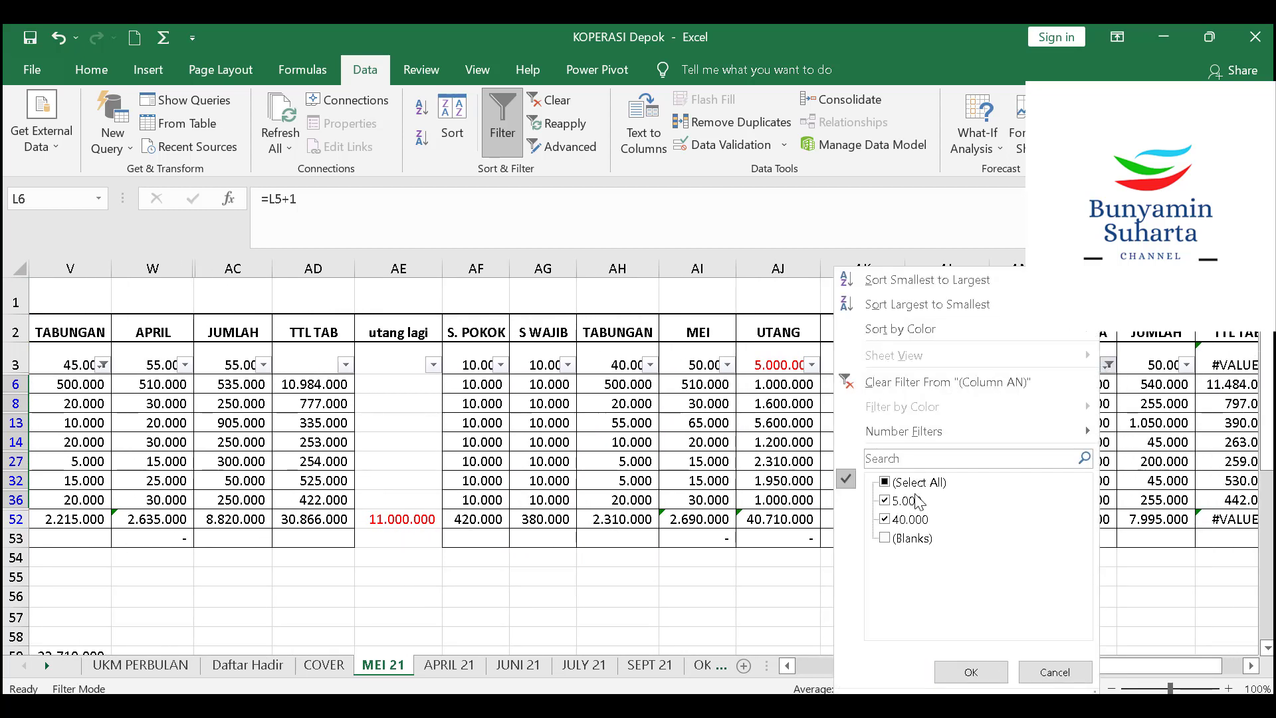
pyautogui.click(969, 670)
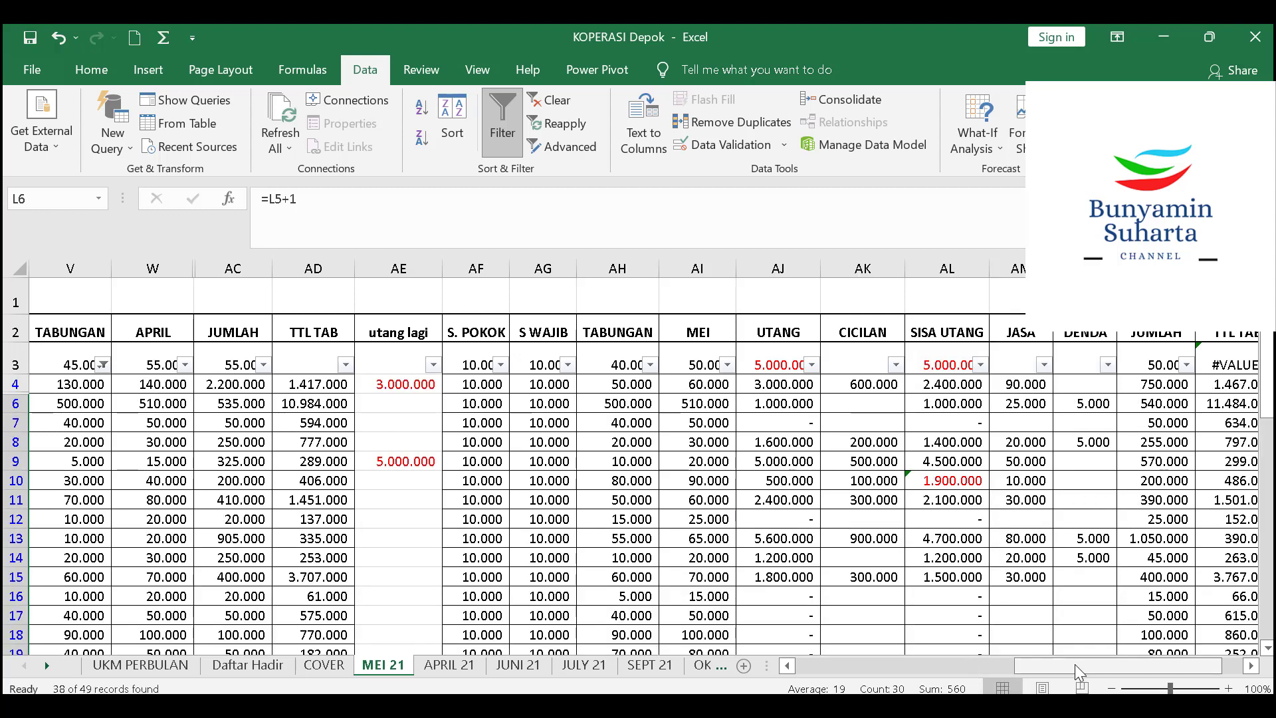
# Filter the DIAMBIL column to exclude blanks so only members with withdrawals are listed
pyautogui.moveTo(1062, 667); pyautogui.dragTo(958, 668)
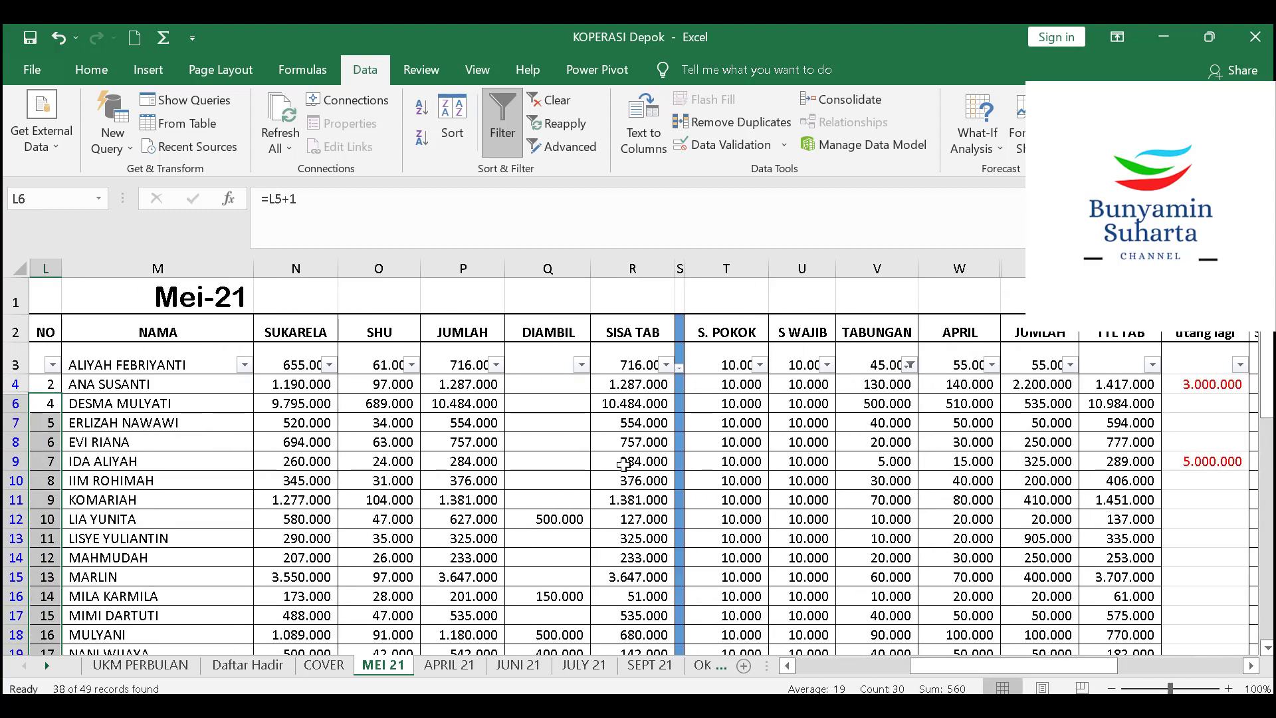
pyautogui.click(584, 422)
pyautogui.click(581, 364)
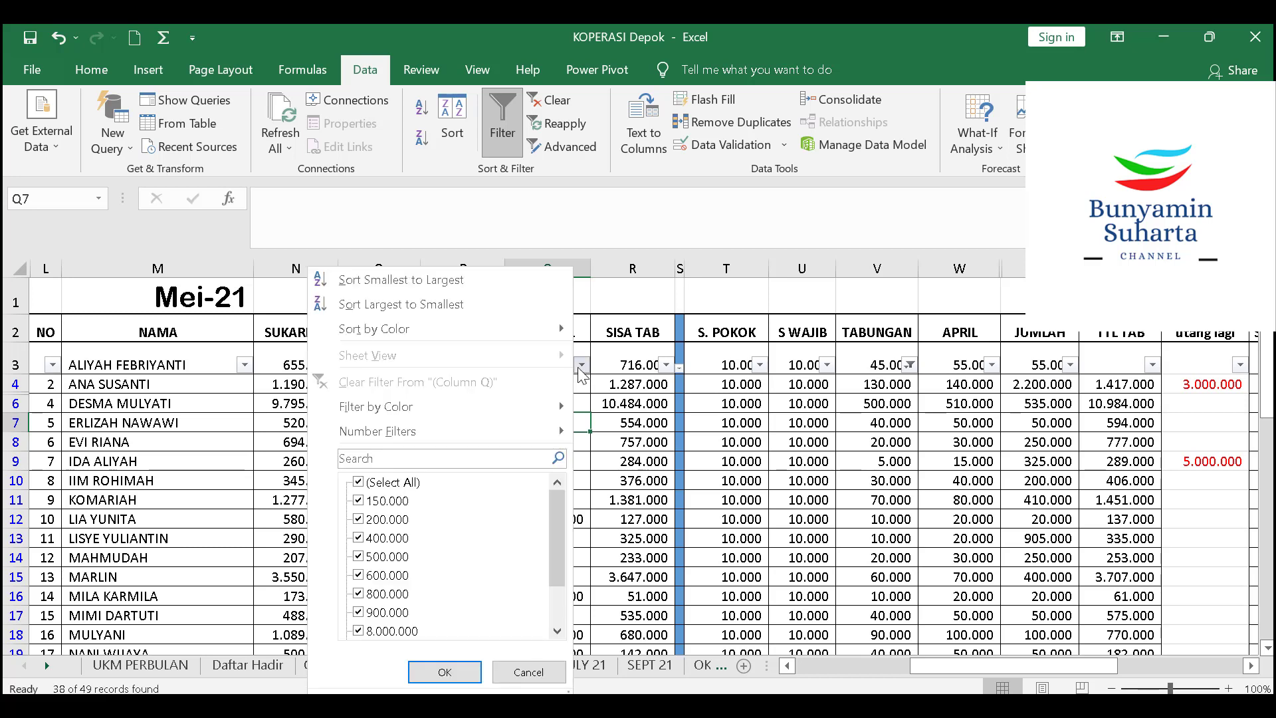
pyautogui.click(392, 482)
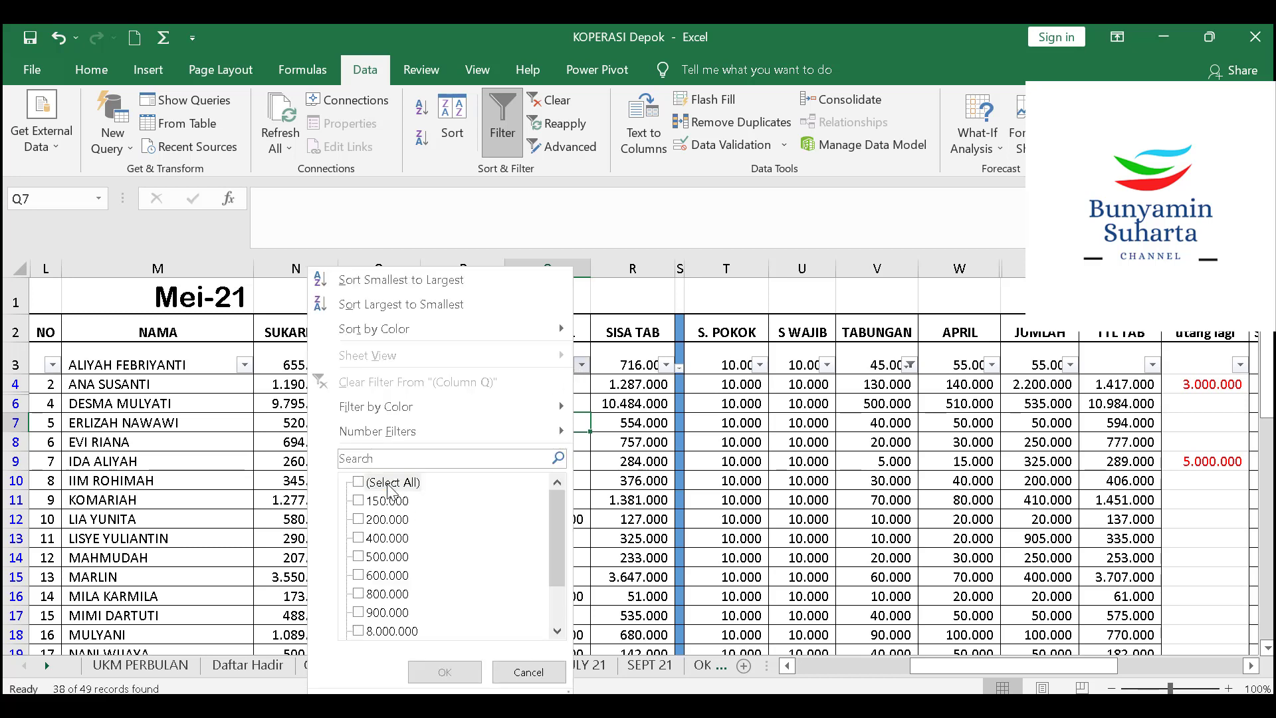
pyautogui.click(392, 481)
pyautogui.scroll(-2, 519, 531)
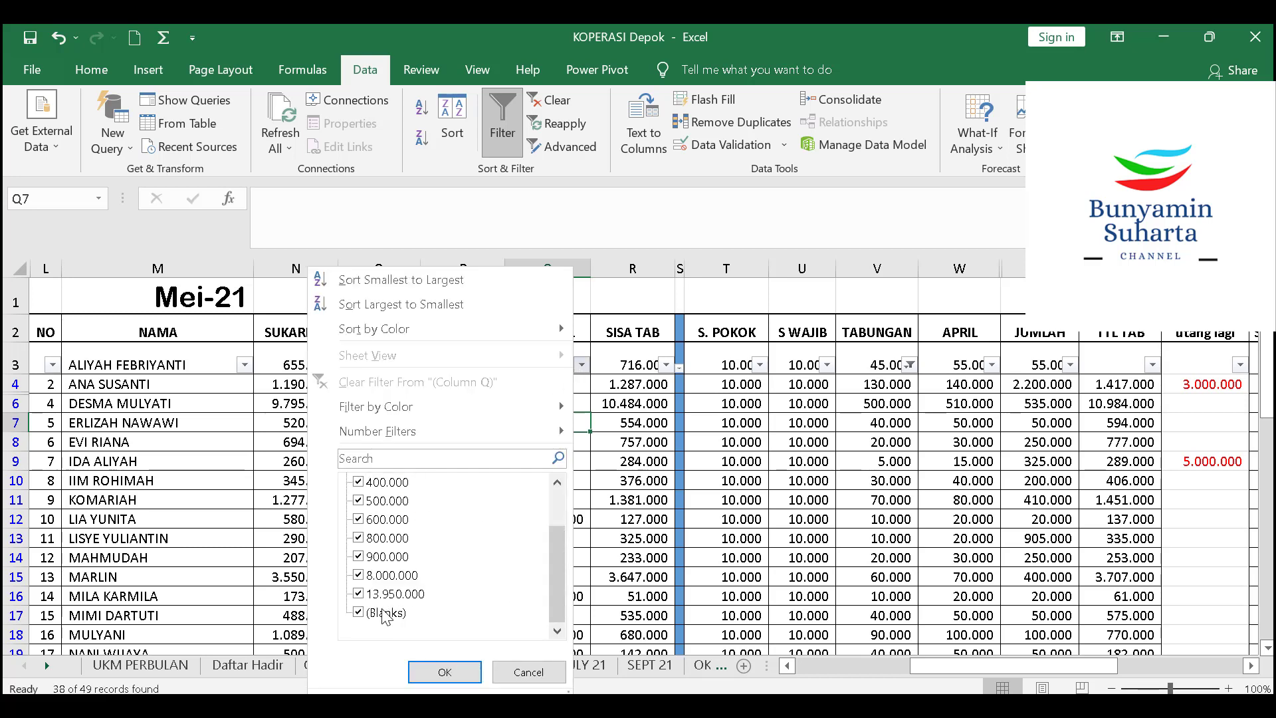
pyautogui.click(359, 612)
pyautogui.click(445, 672)
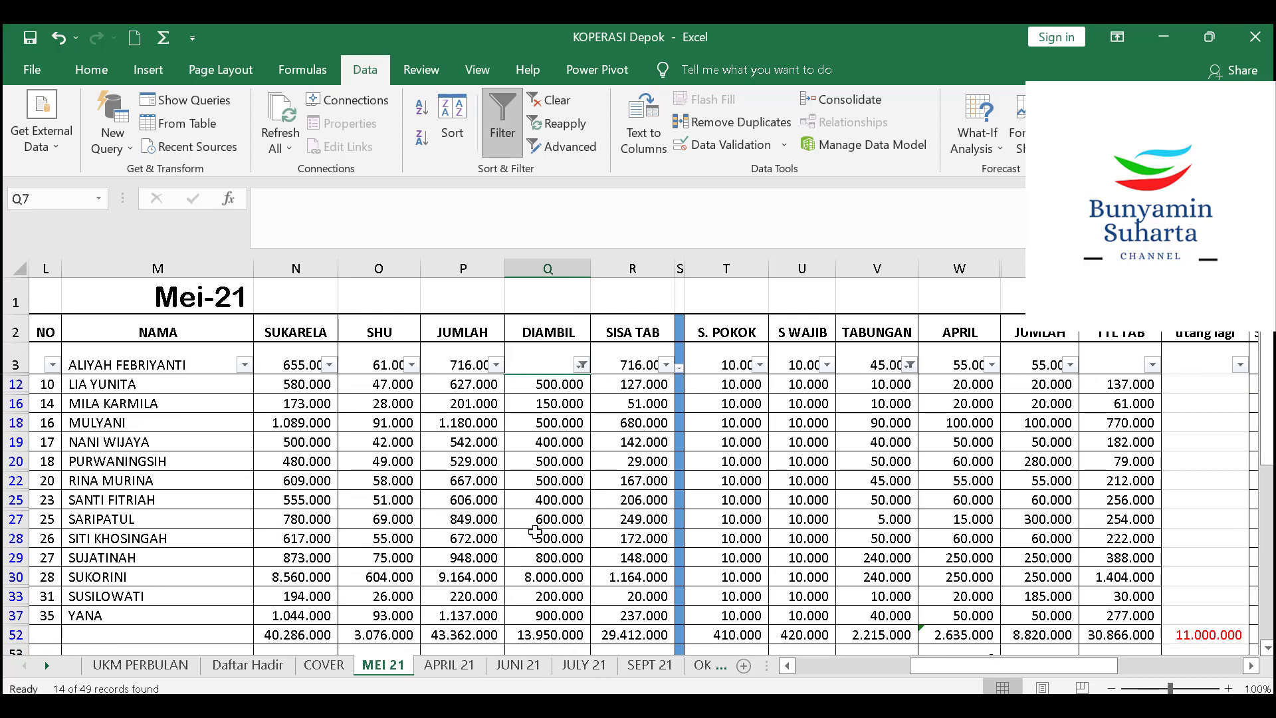
# Copy the filtered withdrawal amounts in the DIAMBIL column from Q12 to Q37
pyautogui.click(534, 384)
pyautogui.scroll(-1, 533, 384)
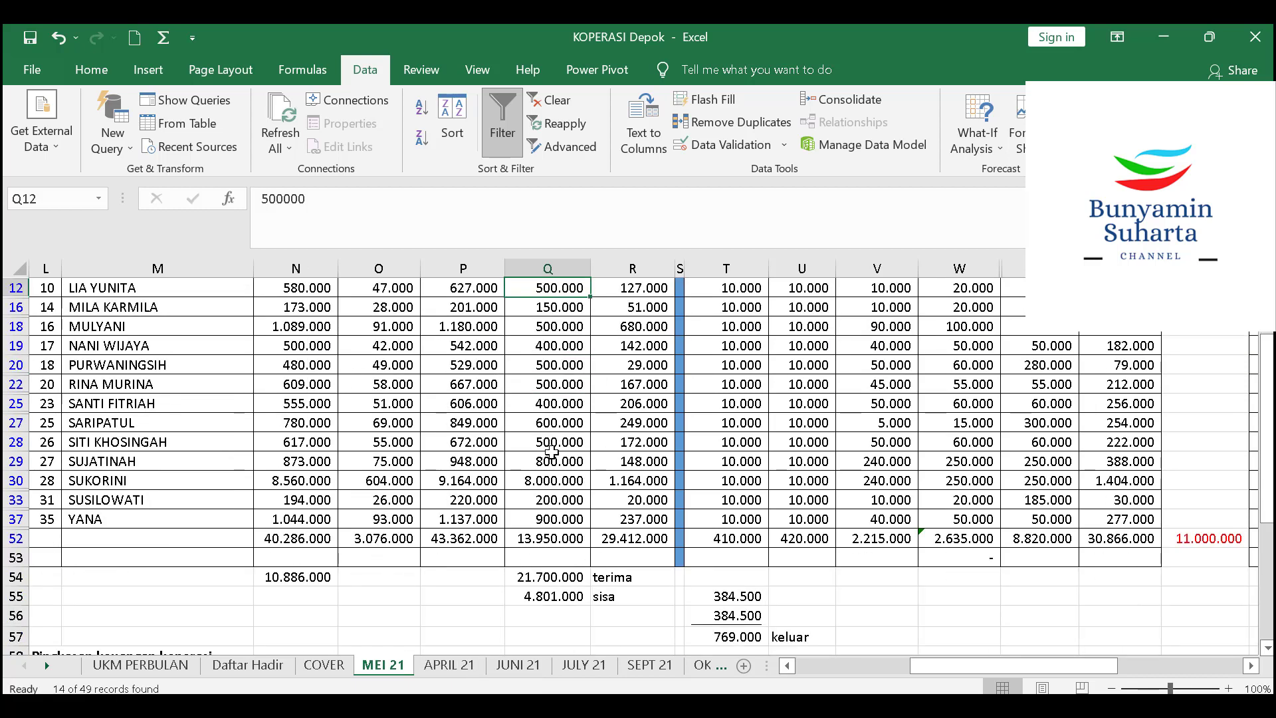
pyautogui.keyDown('shift'); pyautogui.click(558, 517); pyautogui.keyUp('shift')
pyautogui.rightClick(558, 517)
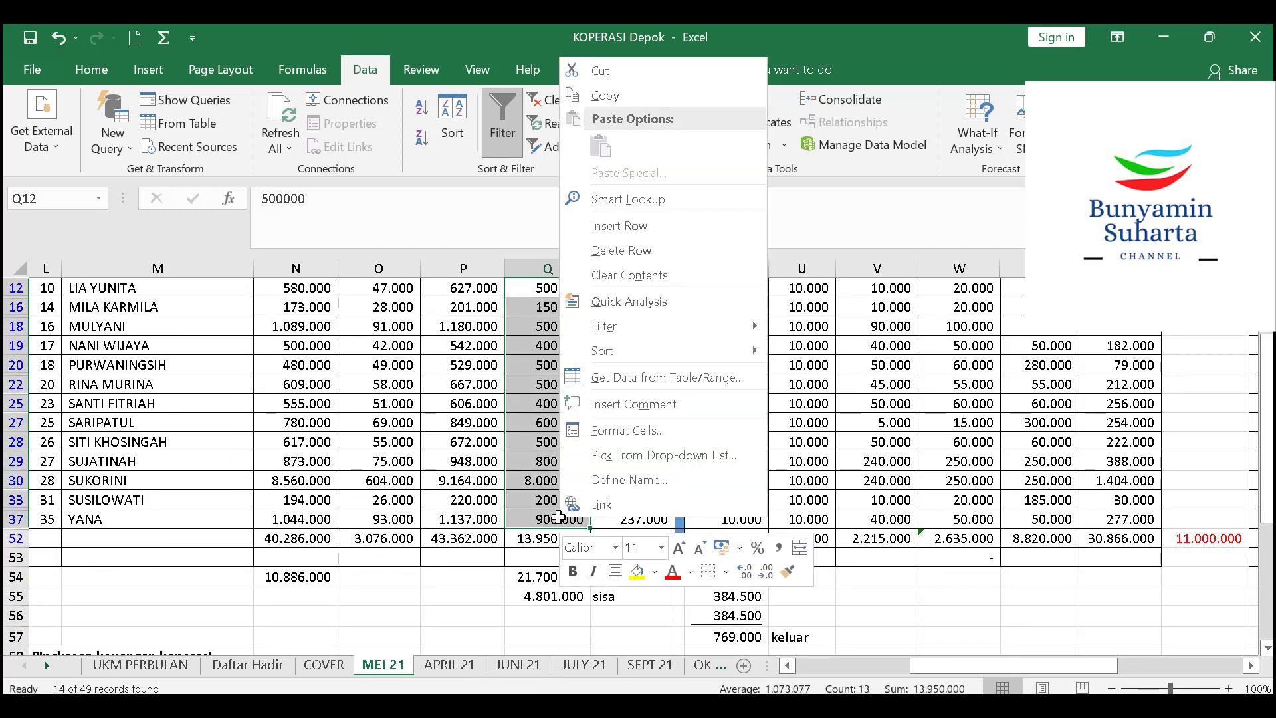
pyautogui.click(612, 95)
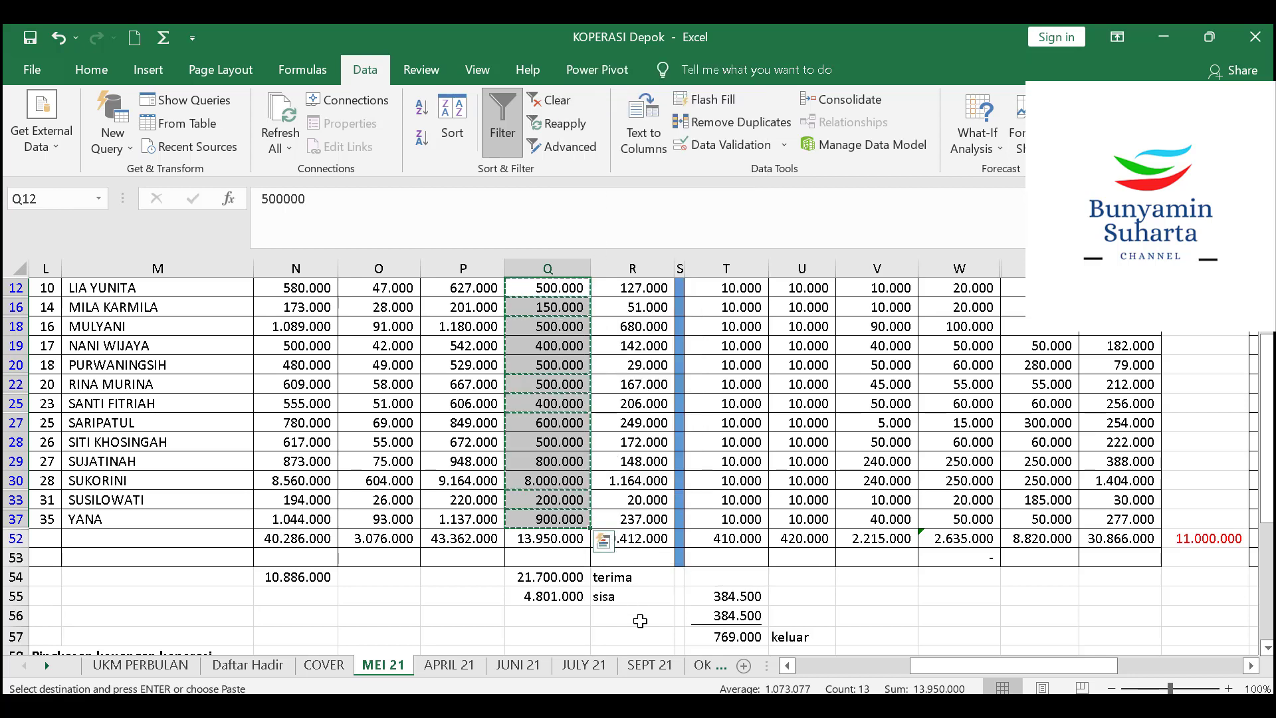
# Return to the Jurnal sheet and paste the copied withdrawal amounts as values from F149 down
pyautogui.moveTo(701, 679)
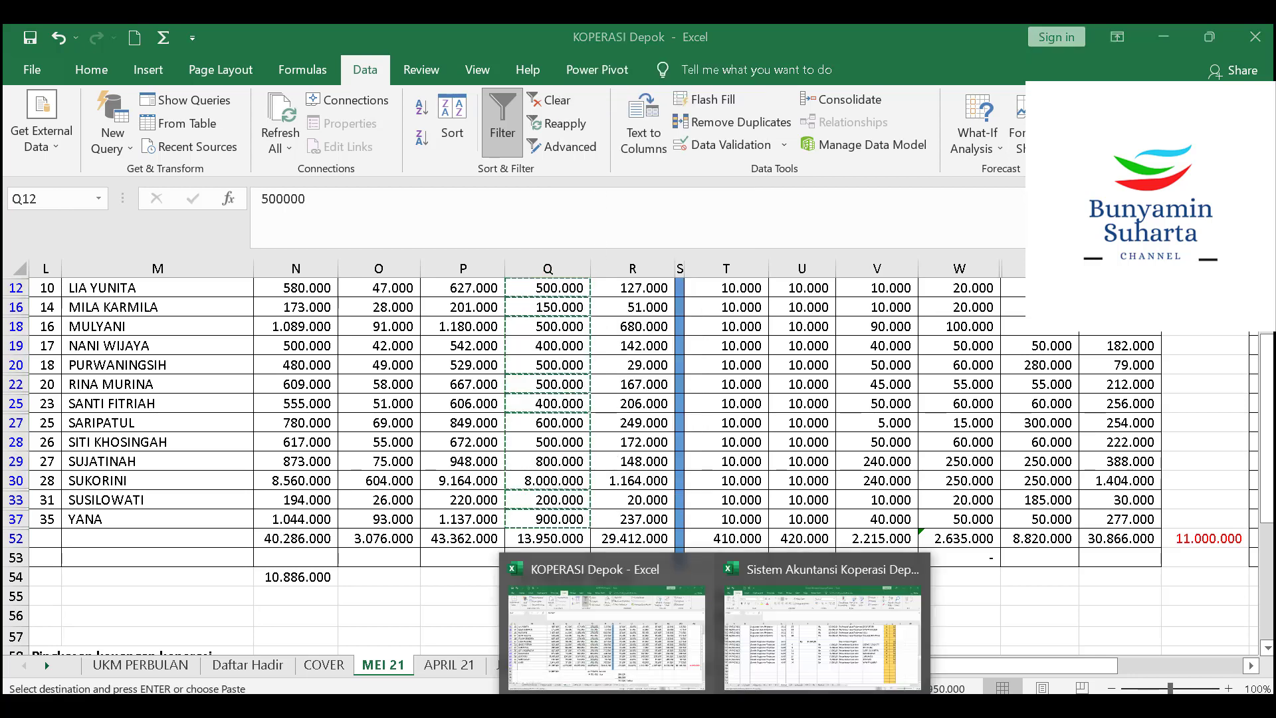
pyautogui.click(735, 664)
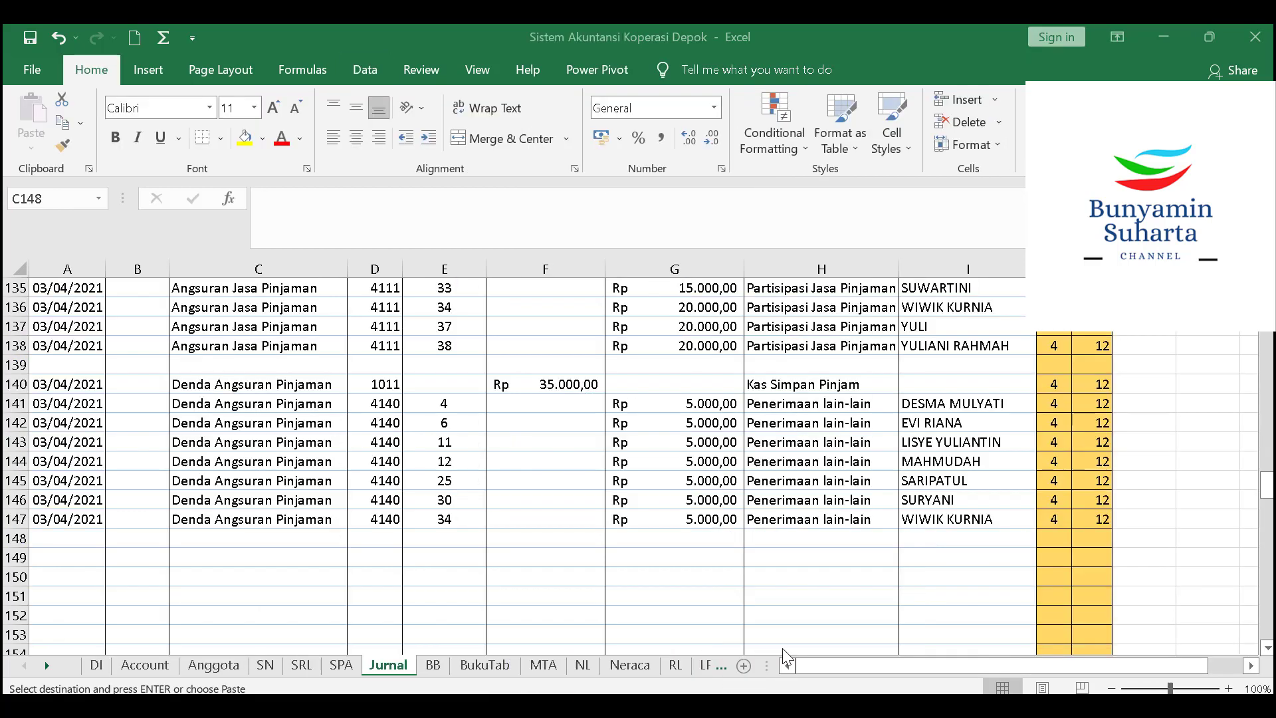
pyautogui.click(556, 554)
pyautogui.rightClick(557, 557)
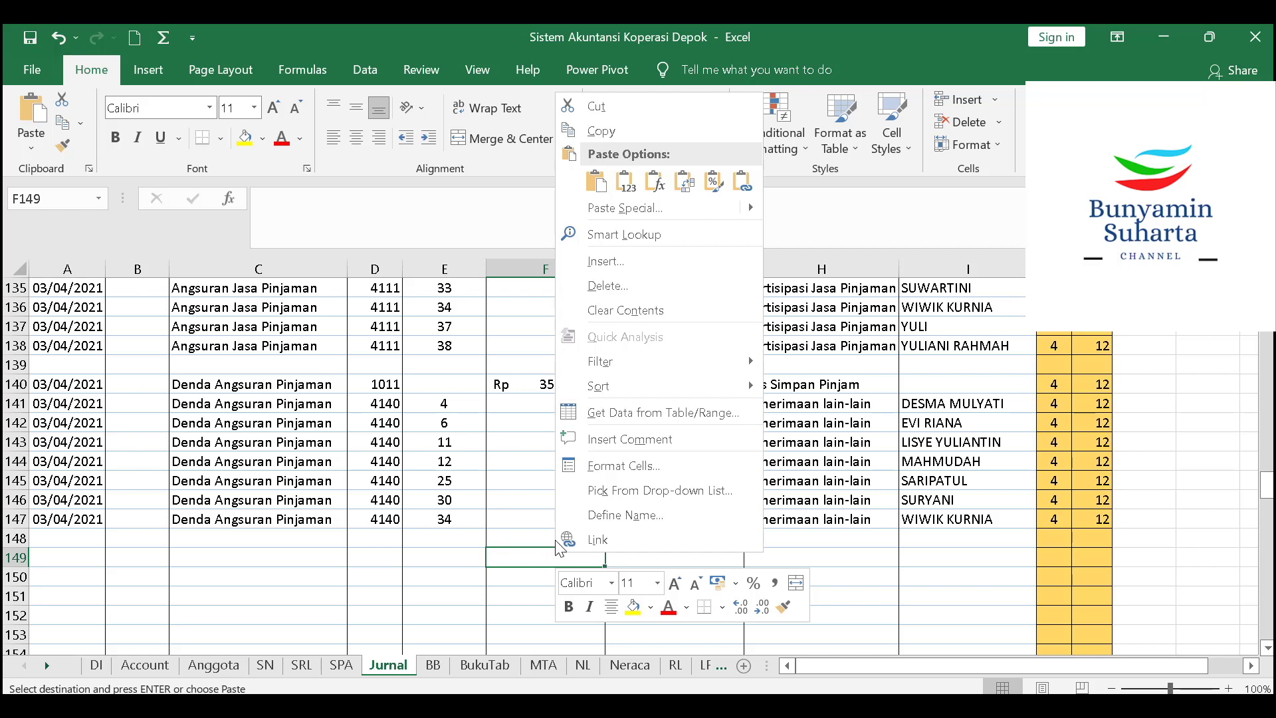
pyautogui.click(625, 180)
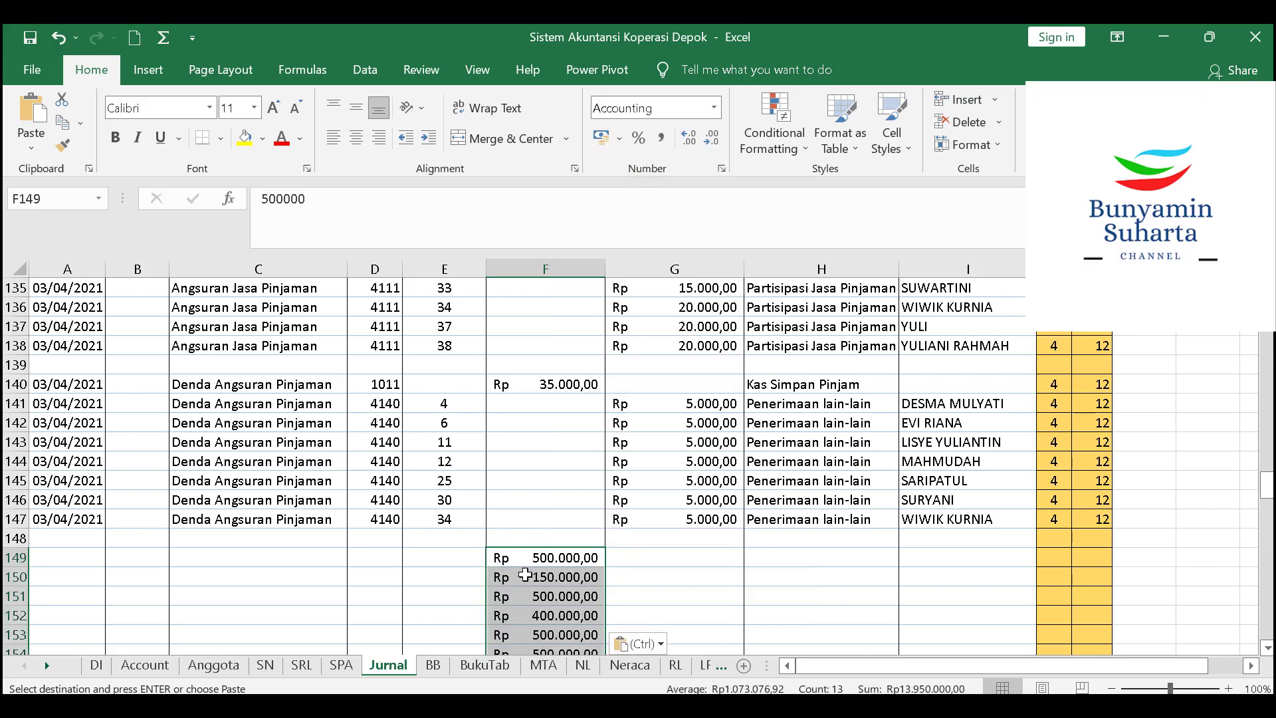
# Enter account code 2111 in D149 for the first withdrawal entry
pyautogui.click(385, 556)
pyautogui.write('2111')
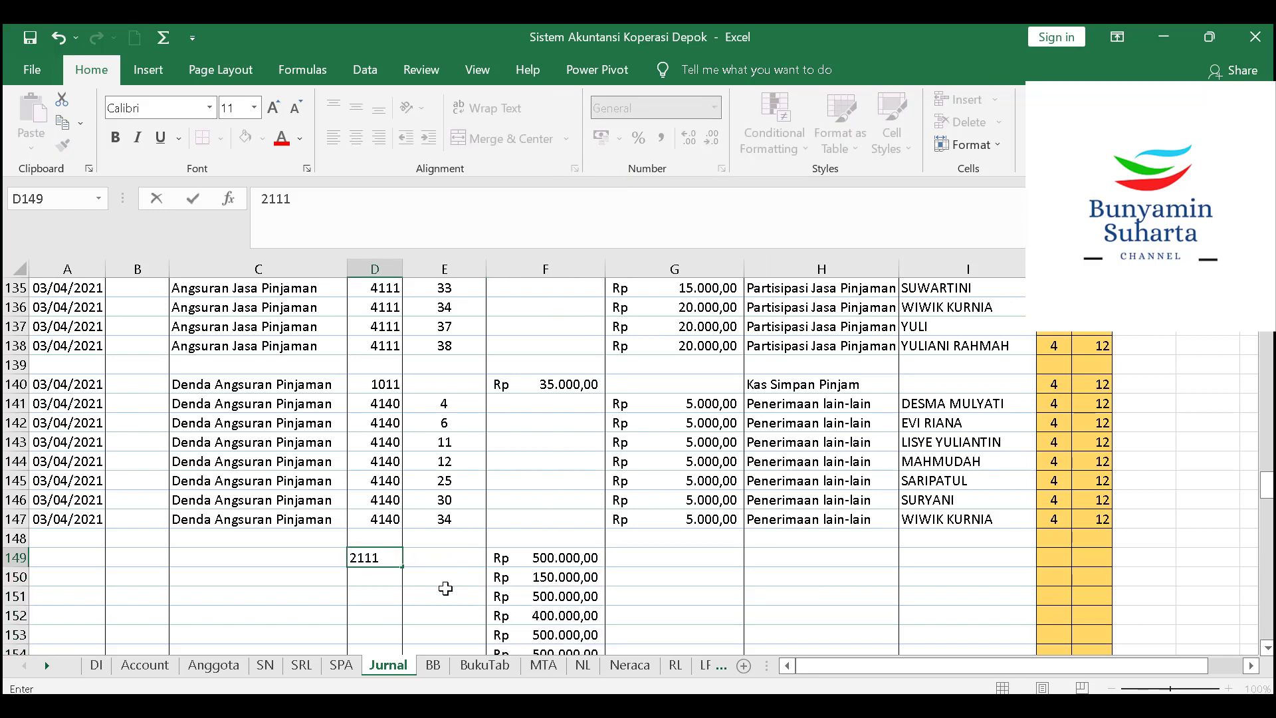
pyautogui.click(445, 588)
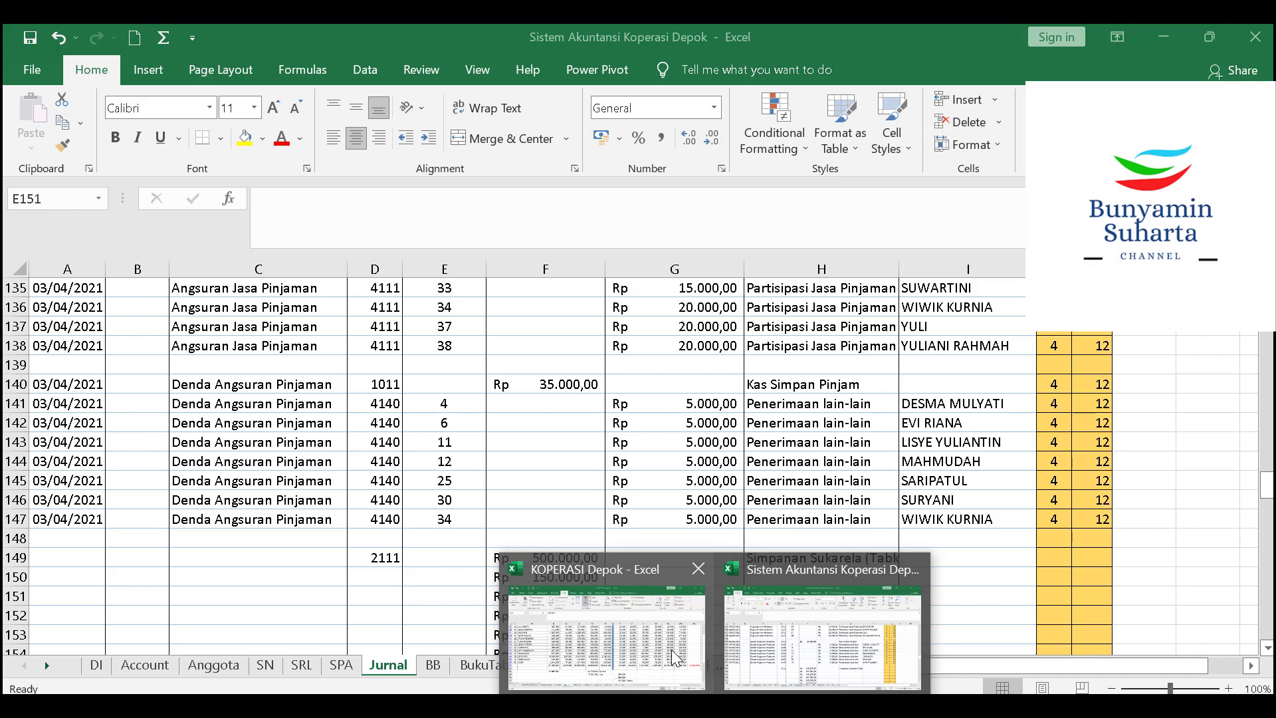
# Switch to the KOPERASI Depok workbook and copy the filtered member numbers in the NO column, L12 to L37
pyautogui.click(672, 649)
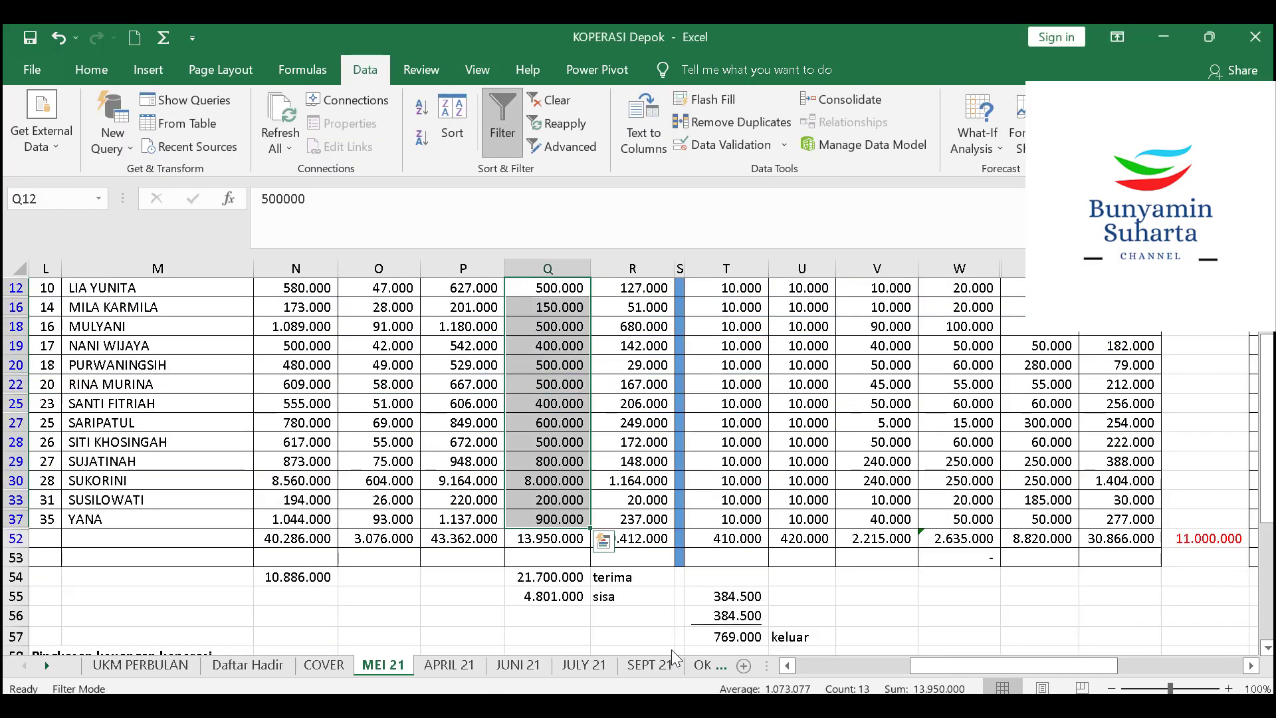
pyautogui.click(52, 520)
pyautogui.scroll(2, 53, 521)
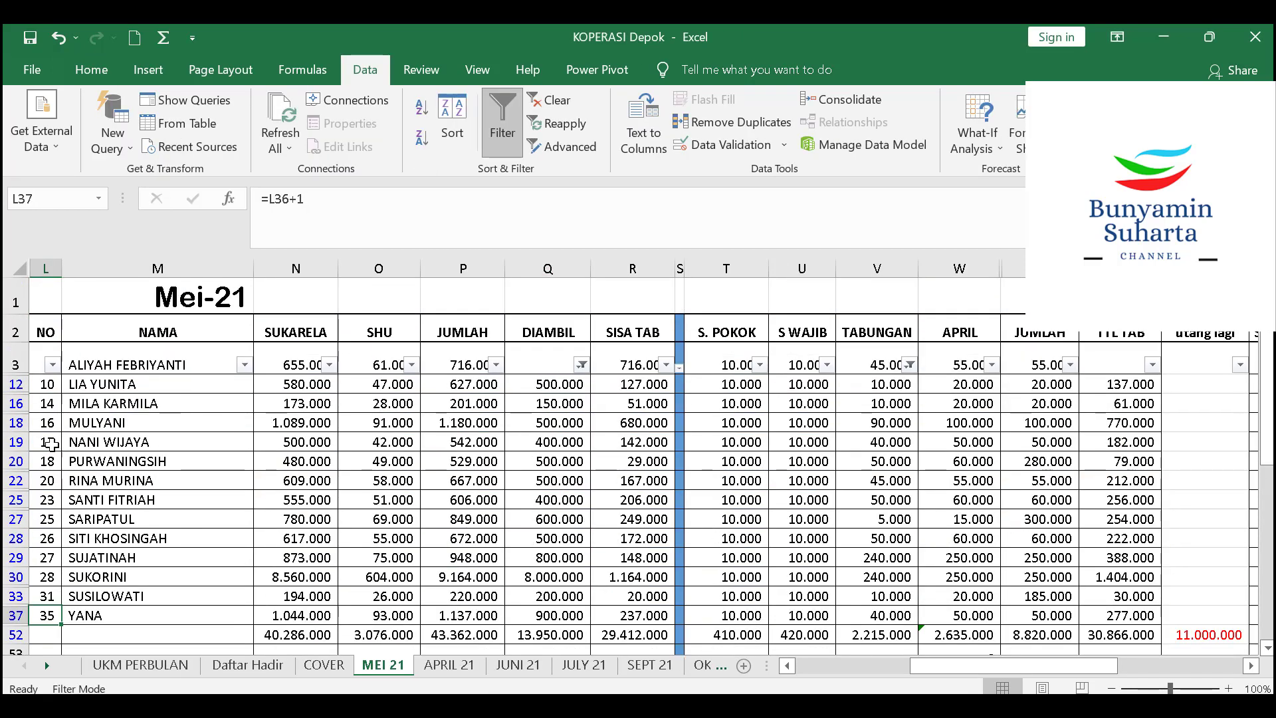
pyautogui.keyDown('shift'); pyautogui.click(45, 386); pyautogui.keyUp('shift')
pyautogui.rightClick(45, 387)
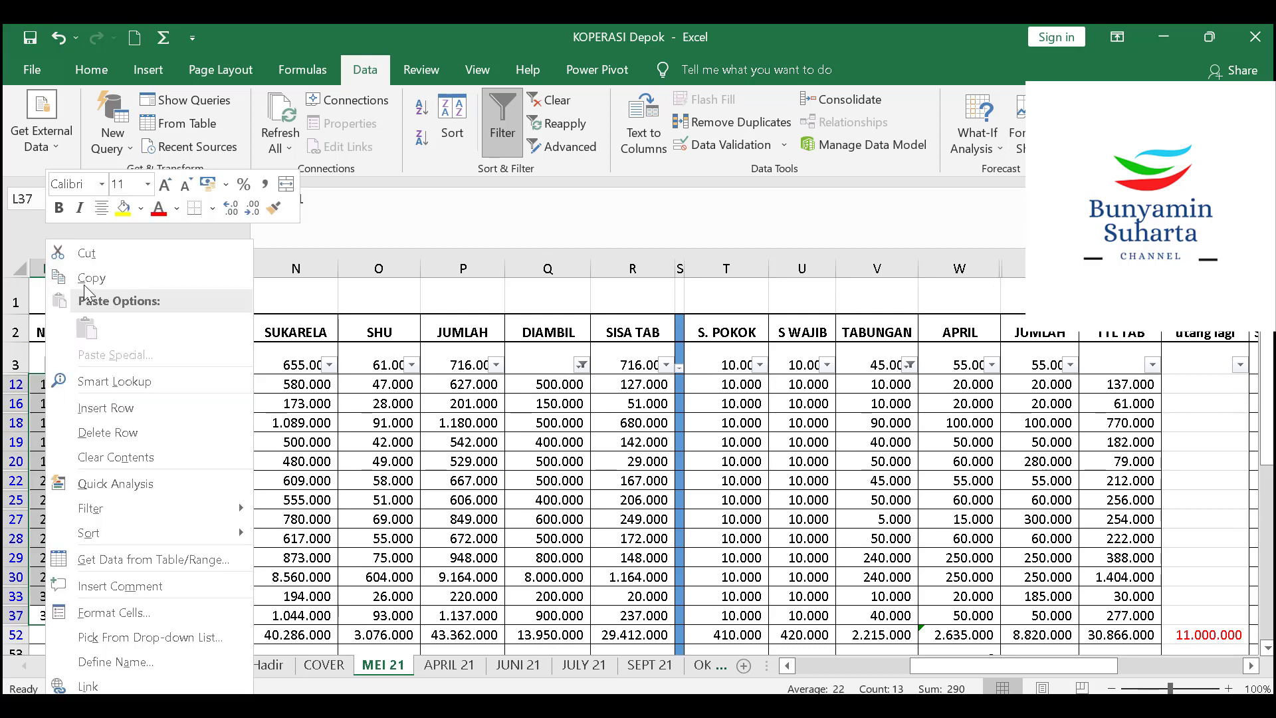
pyautogui.click(86, 279)
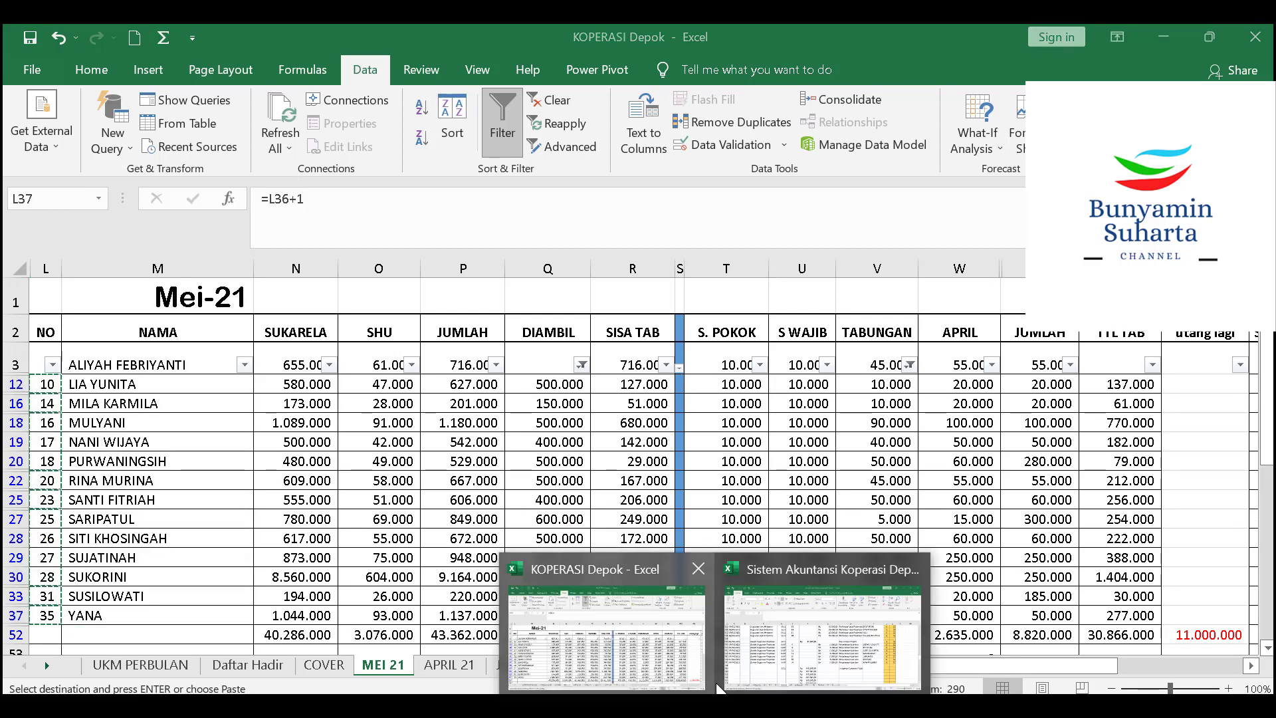
# Return to the Jurnal sheet and paste the copied member numbers as values from E149 down
pyautogui.click(824, 618)
pyautogui.click(456, 551)
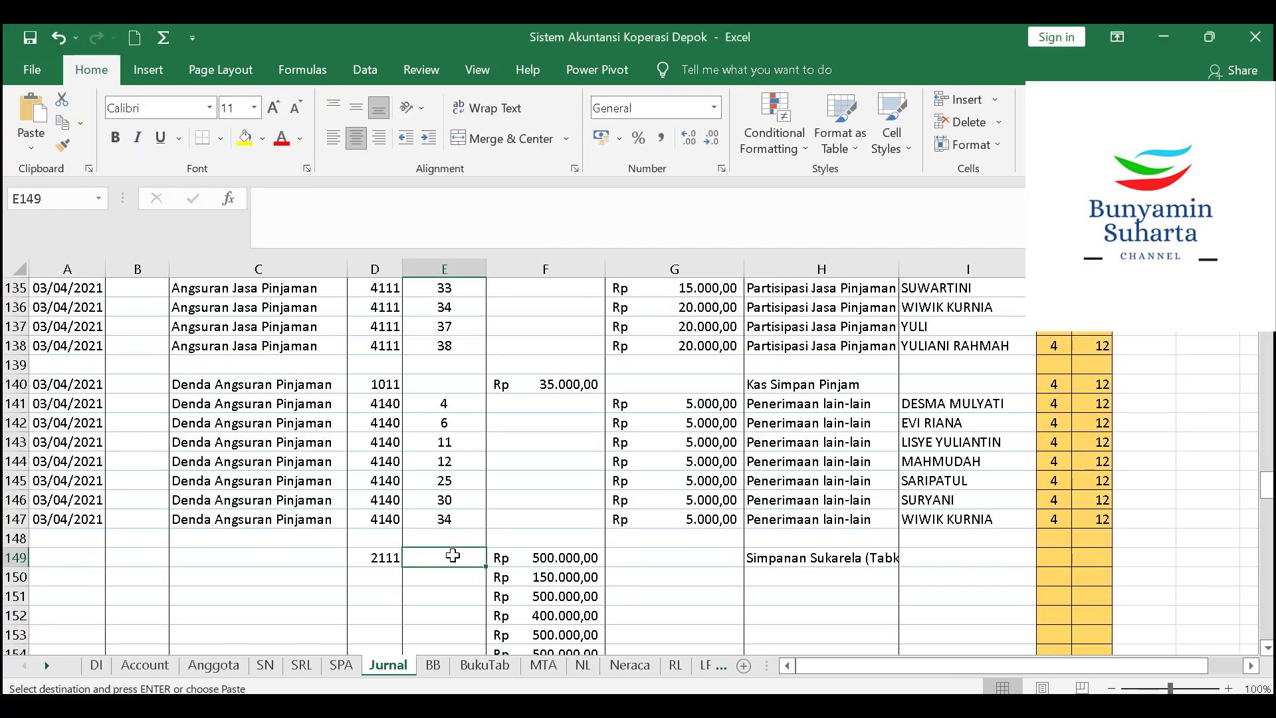
pyautogui.rightClick(456, 552)
pyautogui.click(524, 186)
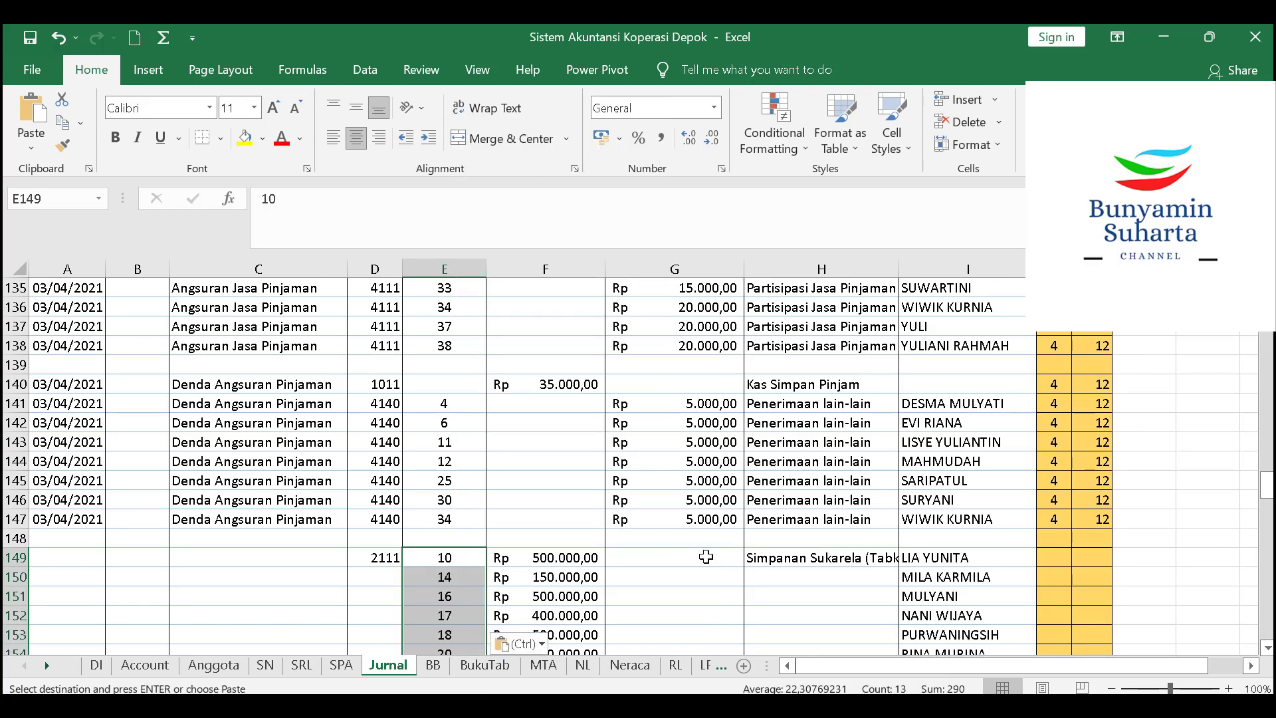
pyautogui.scroll(-4, 695, 566)
pyautogui.click(447, 585)
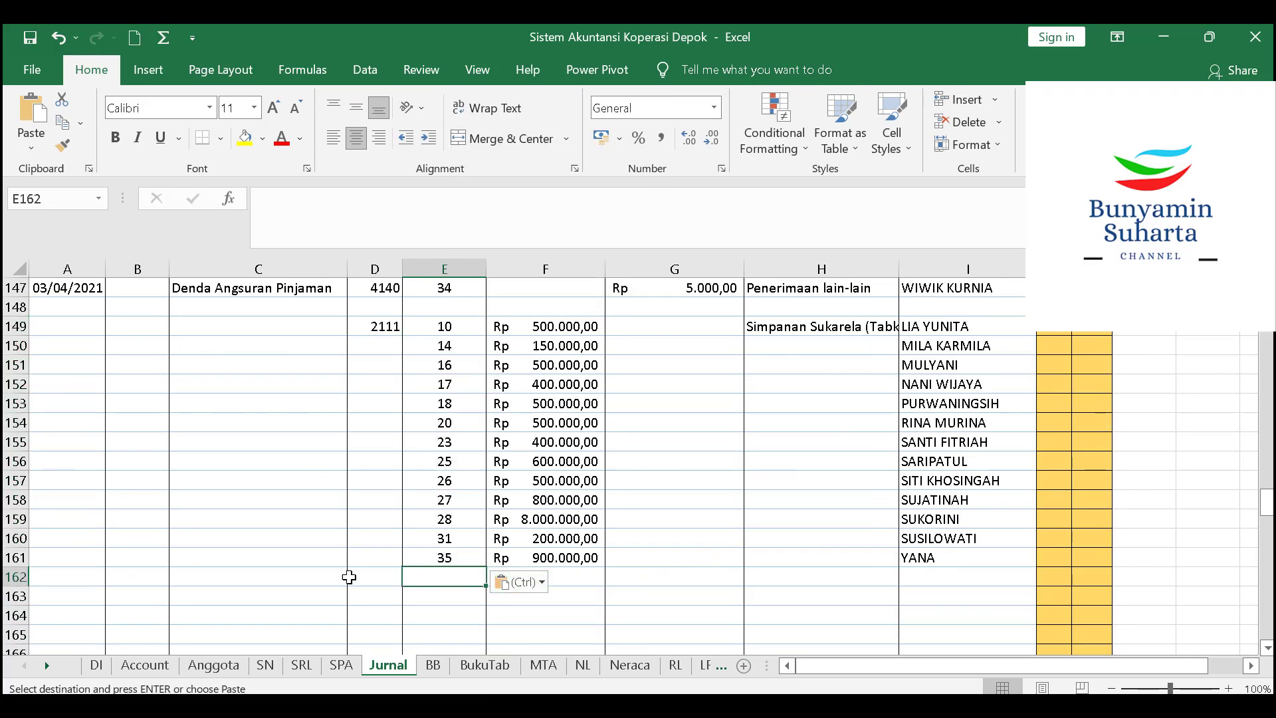
# Enter account code 1011 in D162 and total the withdrawals F149:F161 with a SUM formula in G162
pyautogui.click(359, 575)
pyautogui.write('1011')
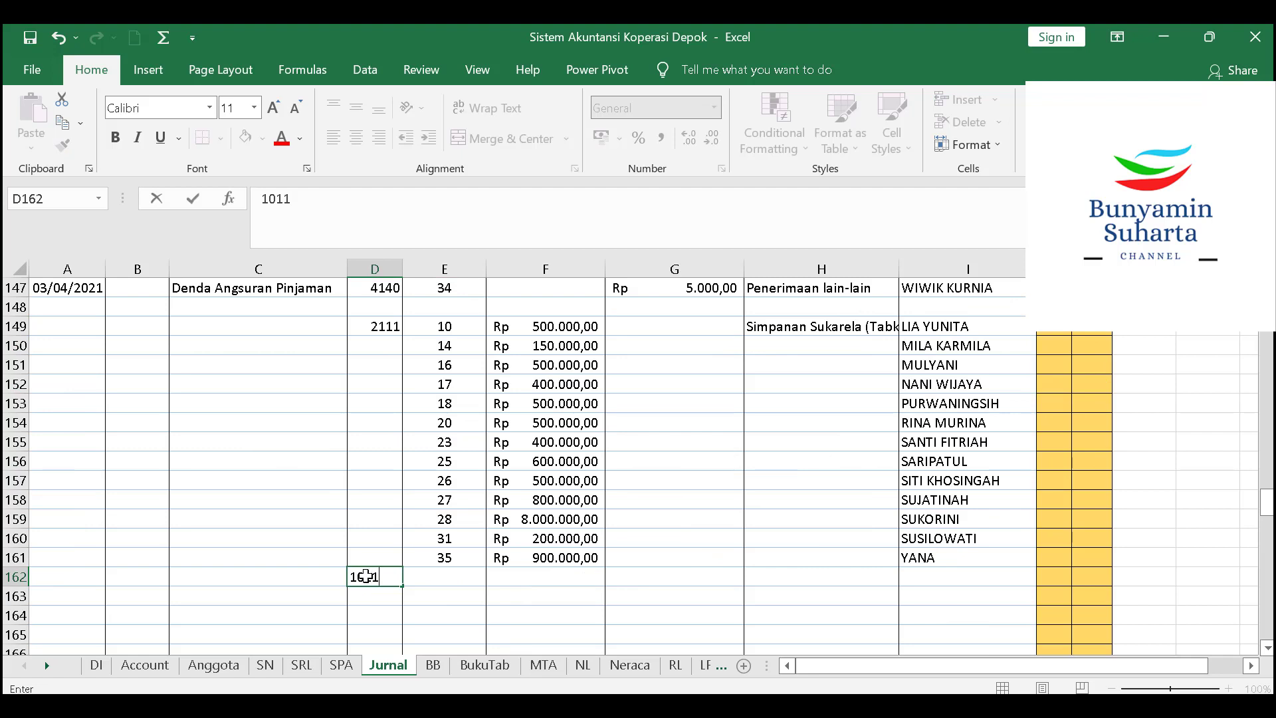
pyautogui.click(684, 576)
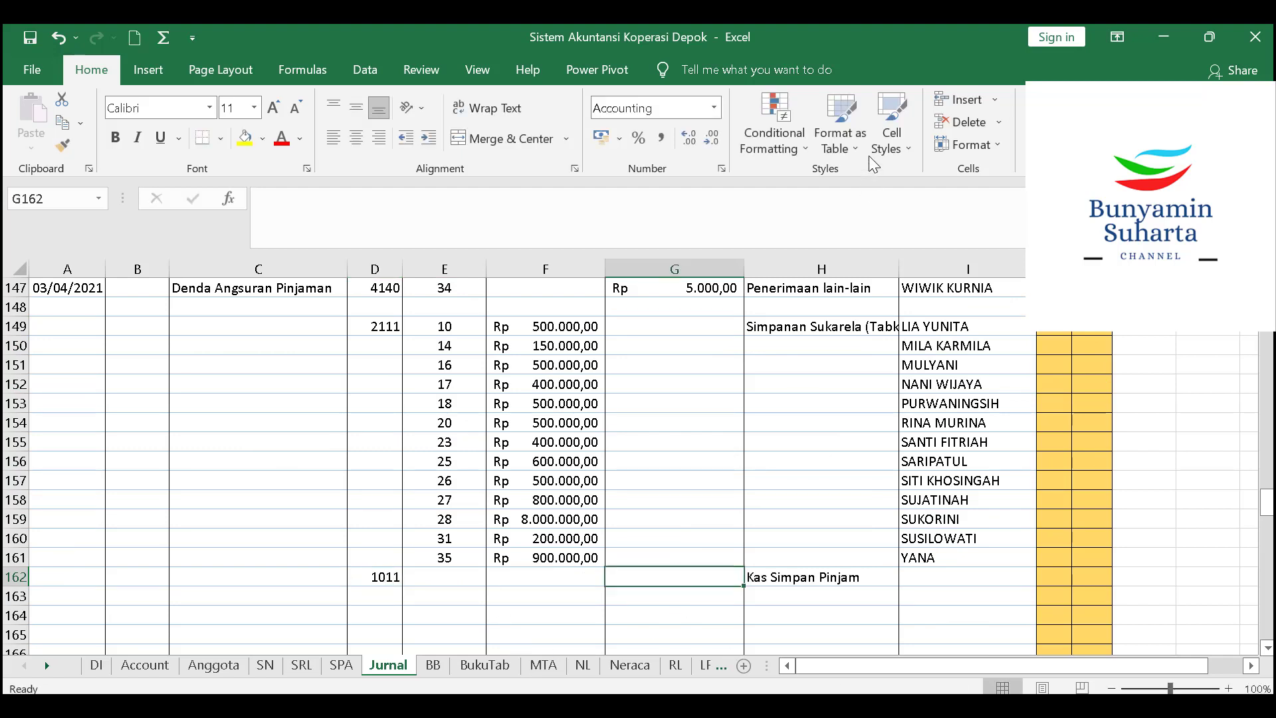
pyautogui.hotkey('alt', '=')
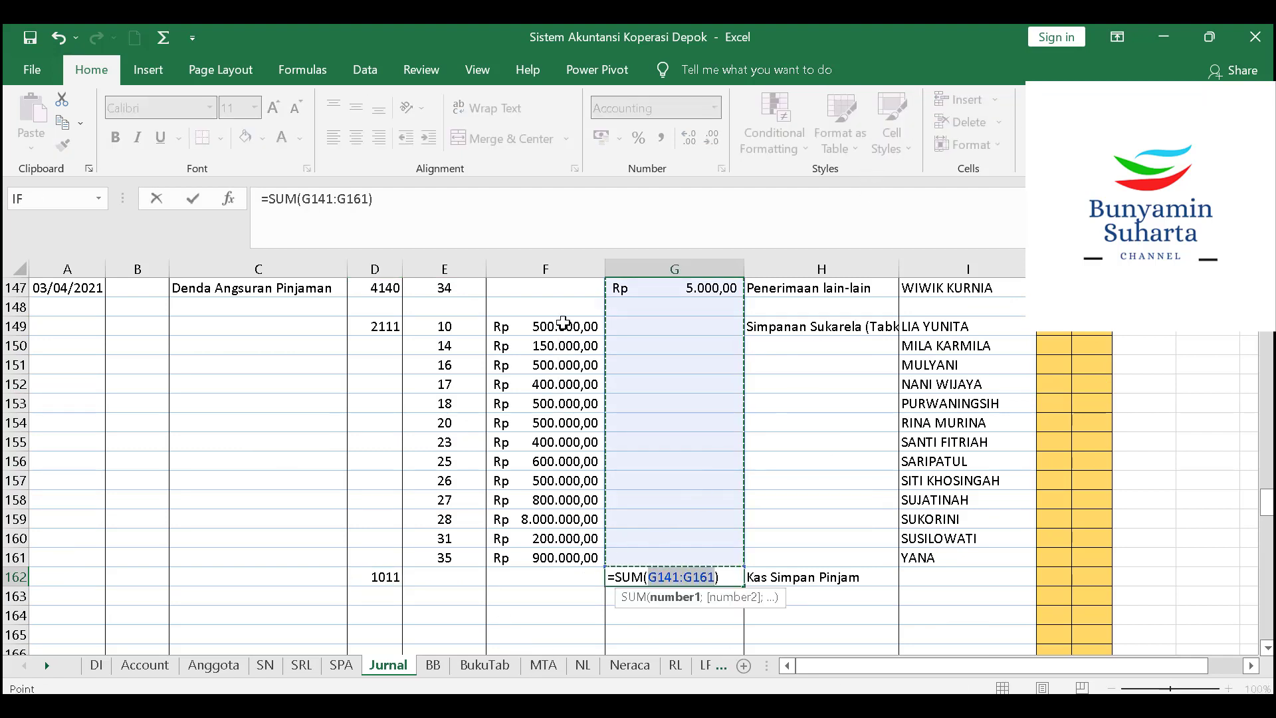
pyautogui.moveTo(562, 326); pyautogui.dragTo(558, 557)
pyautogui.press('Return')
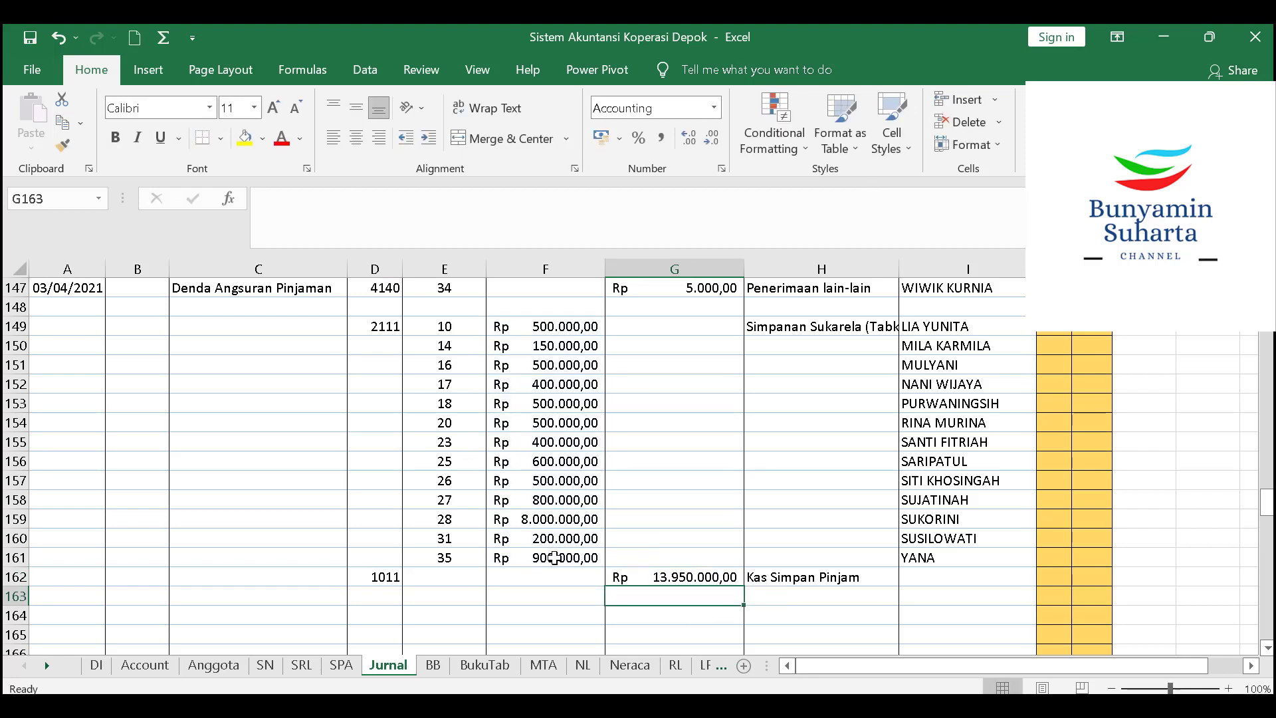
# Fill account code 2111 from D149 down to D161 for all withdrawal entries
pyautogui.click(379, 315)
pyautogui.click(365, 325)
pyautogui.click(378, 344)
pyautogui.click(402, 352)
pyautogui.click(392, 329)
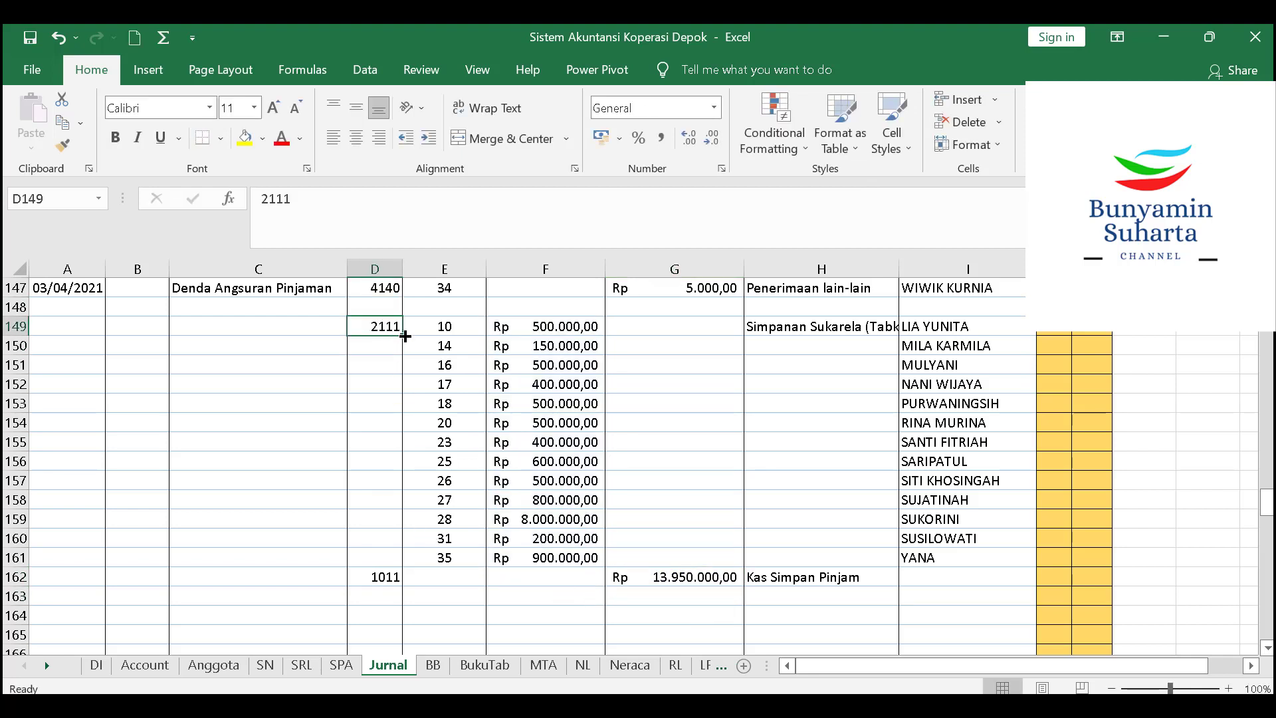
pyautogui.moveTo(402, 335); pyautogui.dragTo(398, 562)
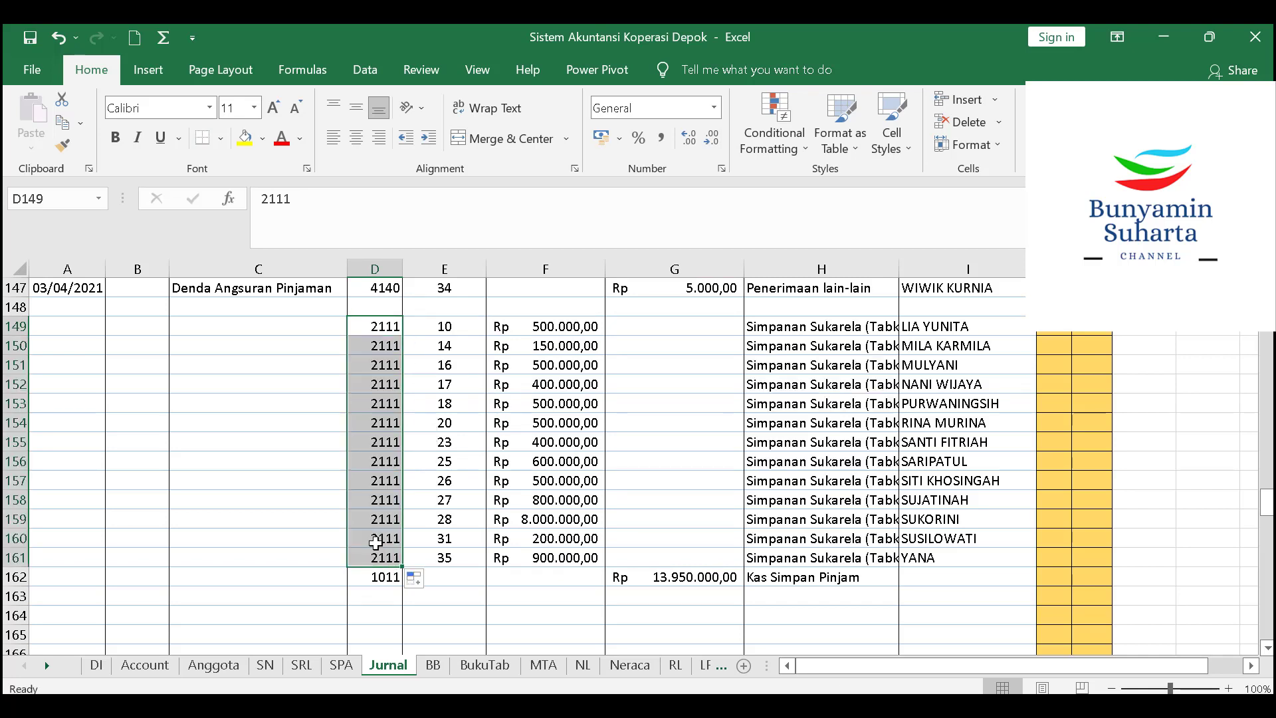
# Copy the date and transaction description from A147:C147 to the first withdrawal row, starting at A149
pyautogui.click(53, 287)
pyautogui.doubleClick(53, 287)
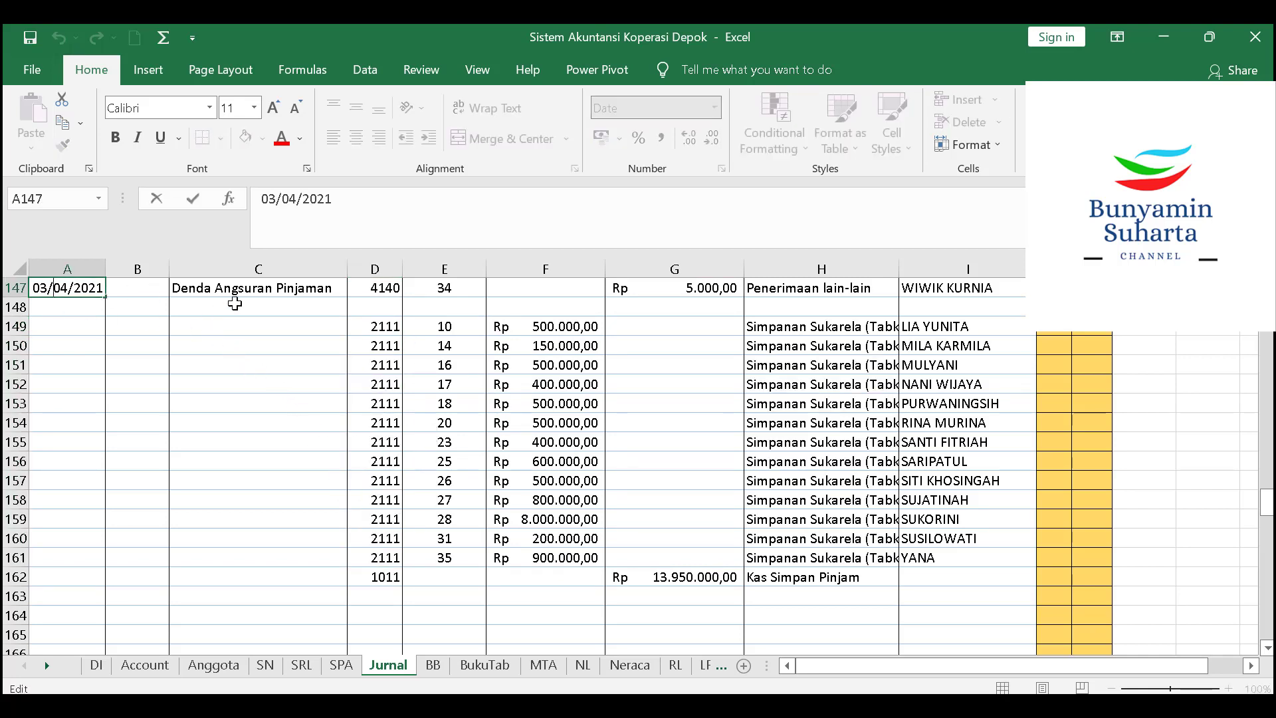
pyautogui.click(232, 341)
pyautogui.moveTo(63, 287); pyautogui.dragTo(239, 289)
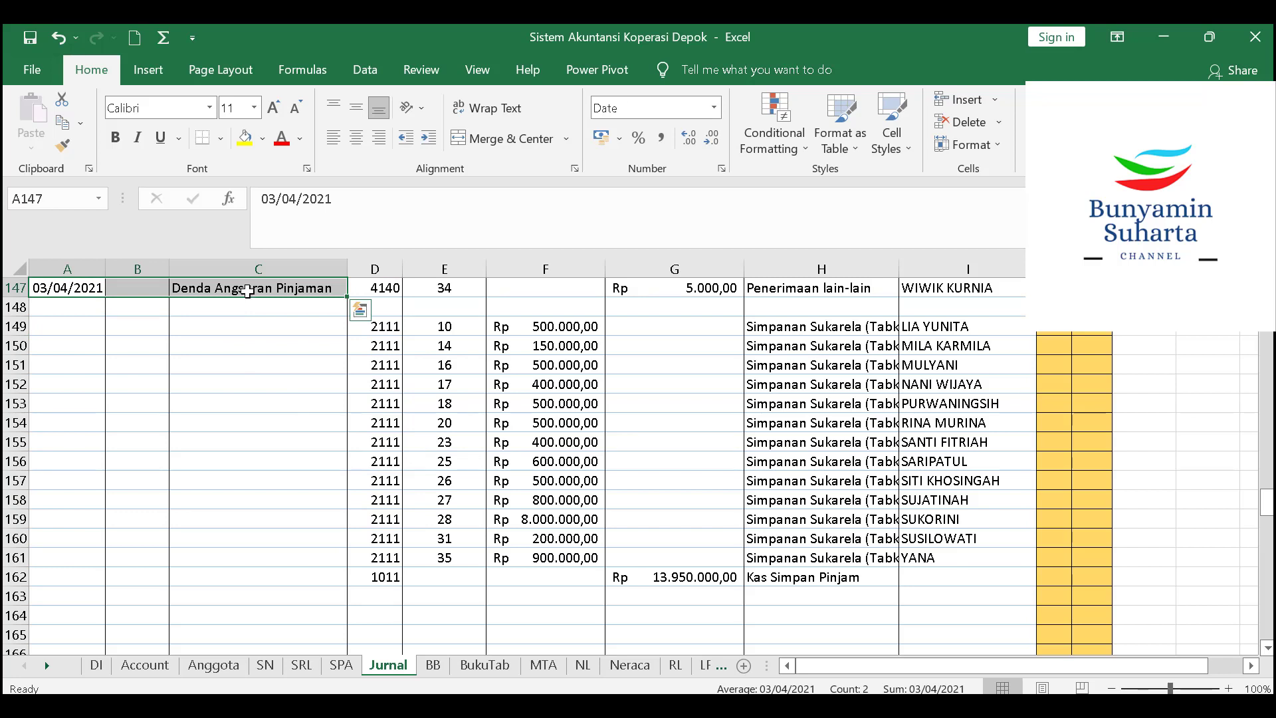
pyautogui.hotkey('ctrl', 'c')
pyautogui.click(83, 325)
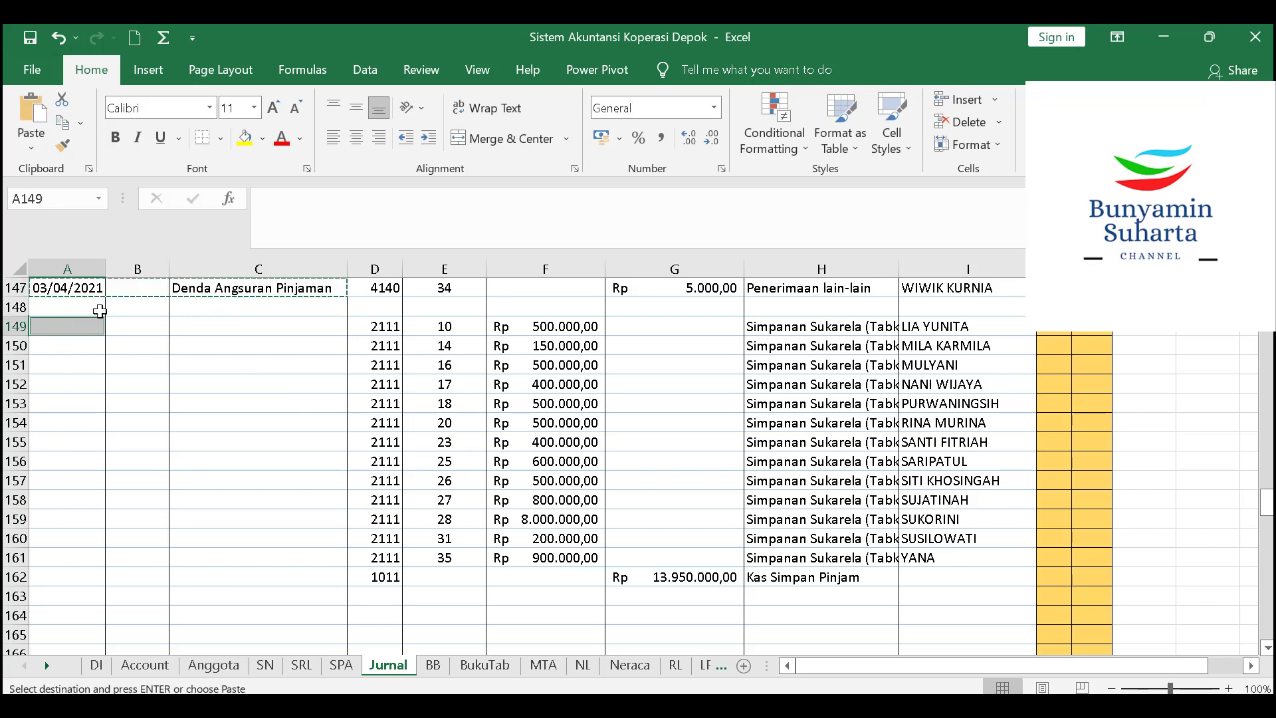
pyautogui.click(88, 294)
pyautogui.click(92, 339)
pyautogui.click(94, 324)
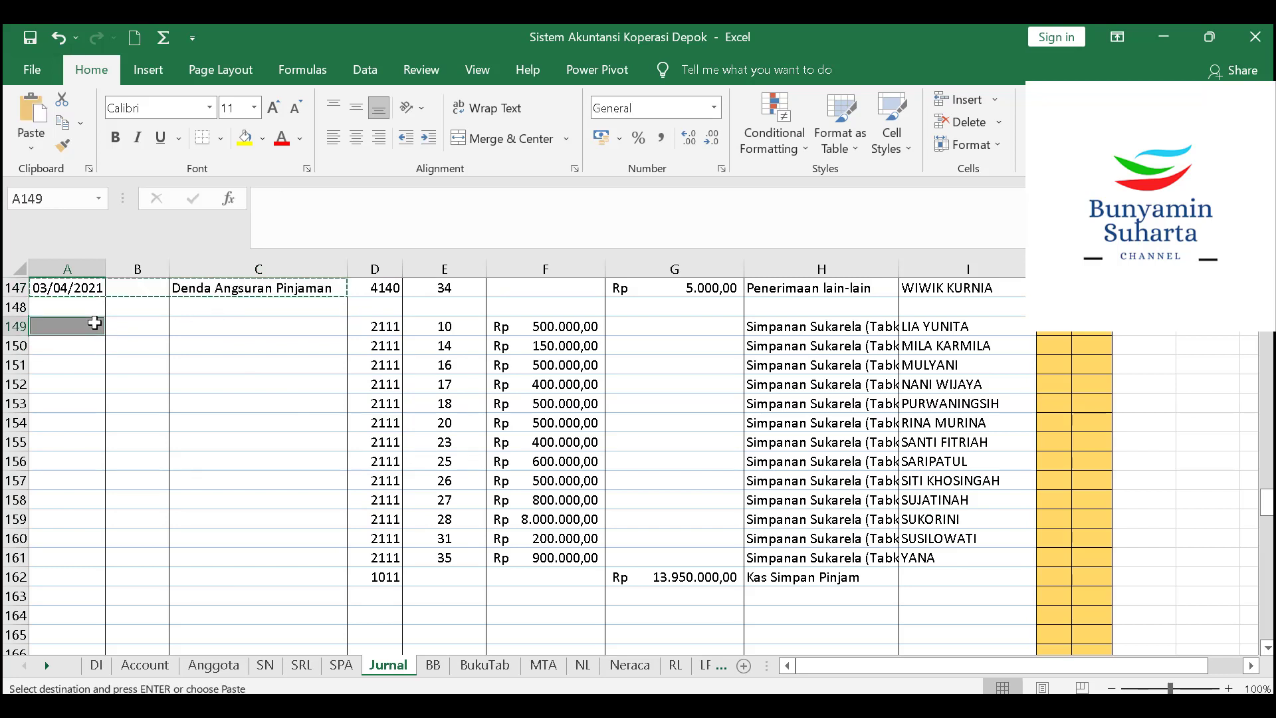
pyautogui.hotkey('ctrl', 'v')
# Change the description in C149 to "Penarikan Simpanan Sukarela" and fill A149:C149 down through row 162
pyautogui.click(219, 324)
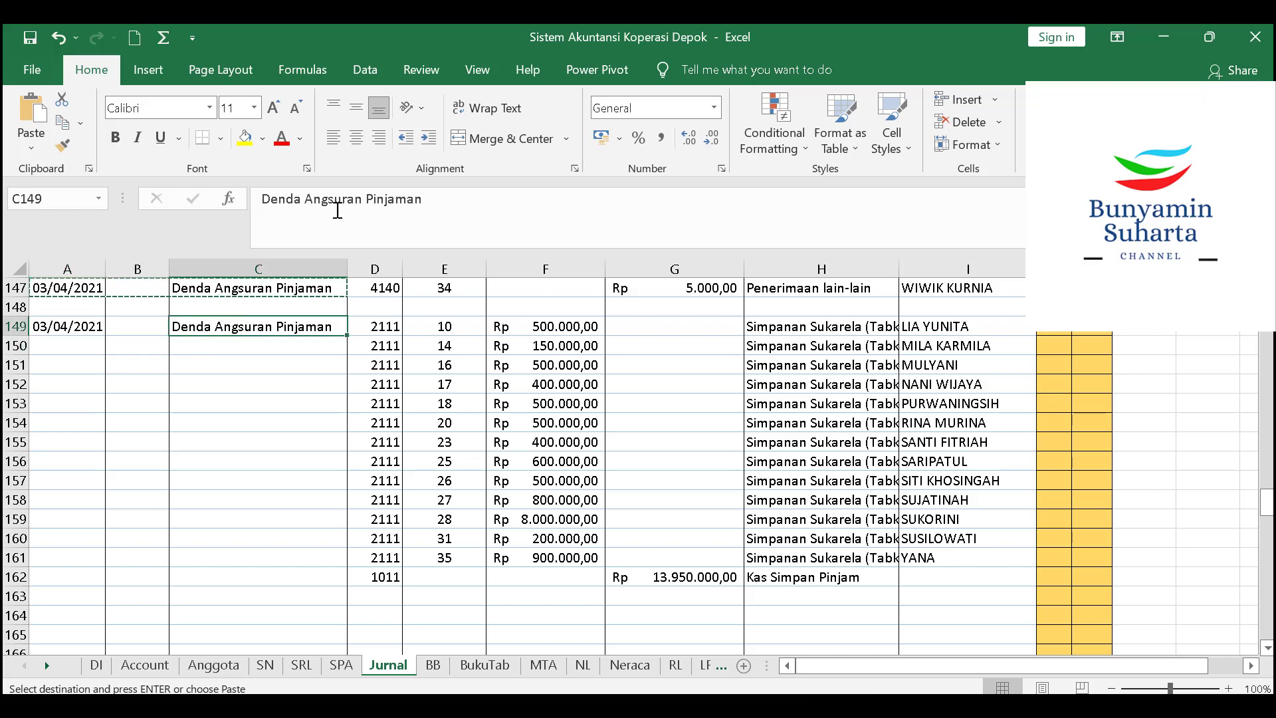
pyautogui.moveTo(269, 199); pyautogui.dragTo(550, 237)
pyautogui.write('Penari')
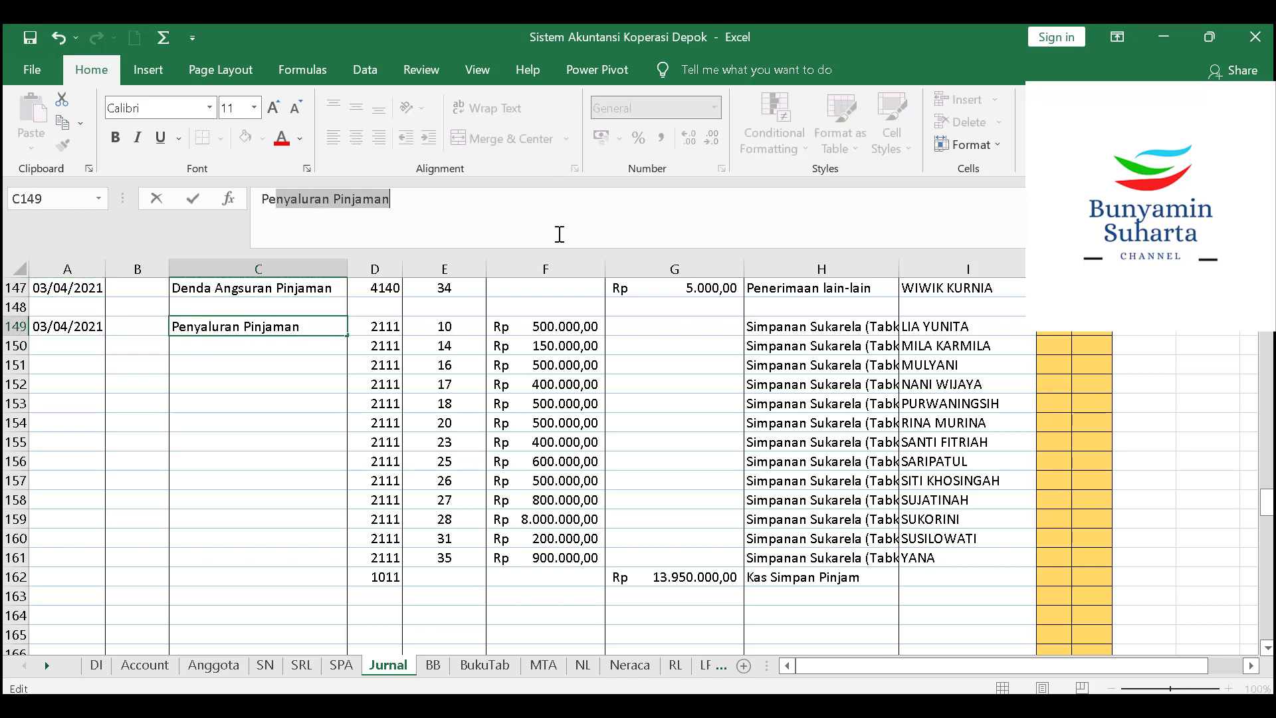
pyautogui.write('kan Simpanan ')
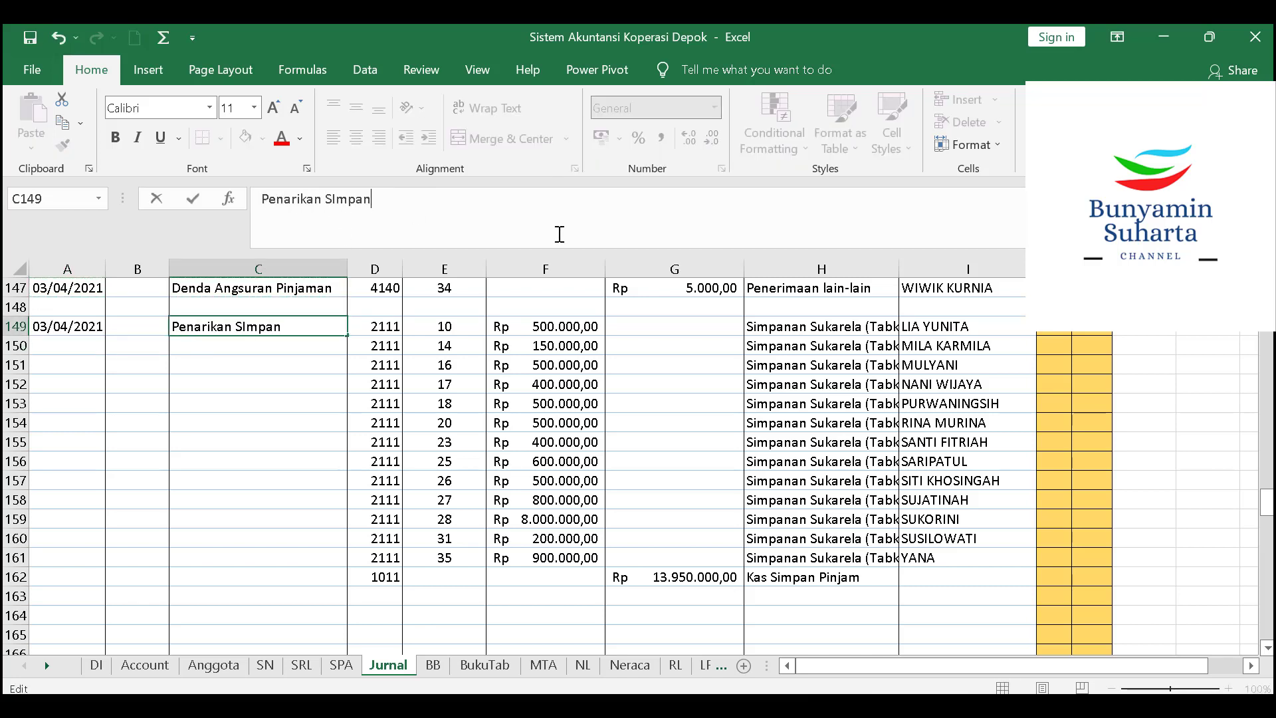
pyautogui.write('Sukarela')
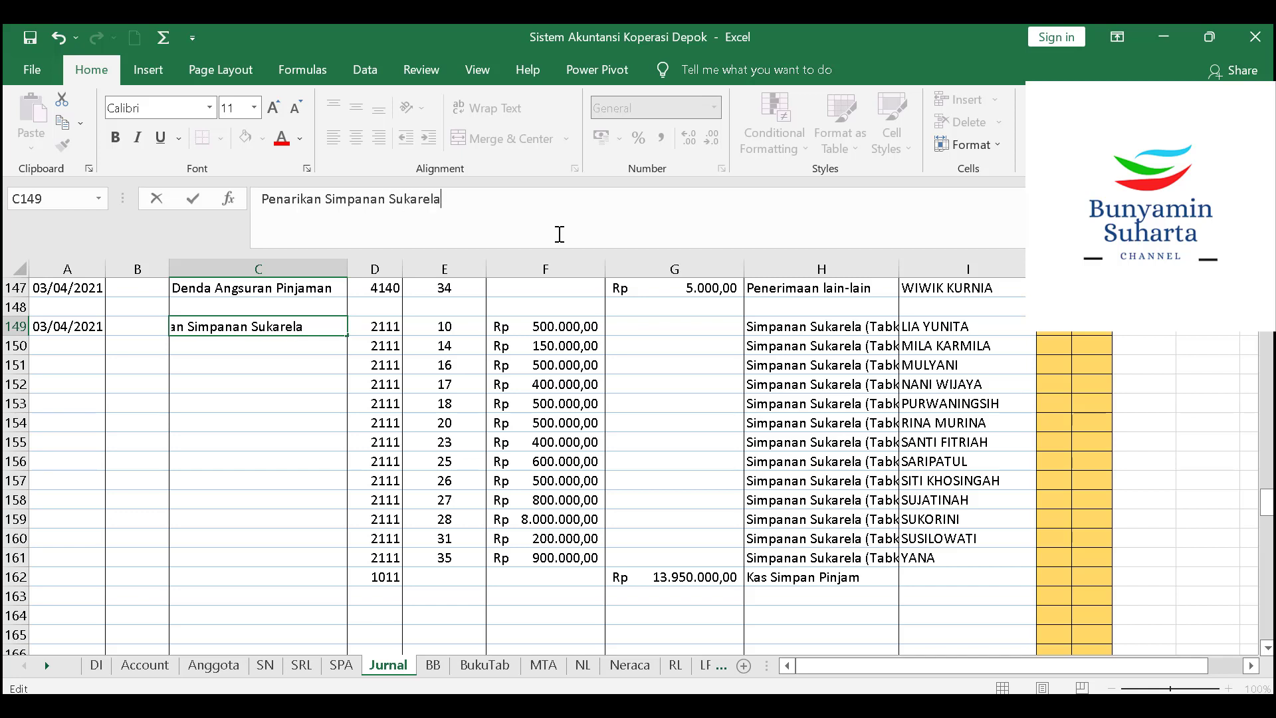
pyautogui.press('Return')
pyautogui.moveTo(57, 320); pyautogui.dragTo(335, 326)
pyautogui.moveTo(349, 337); pyautogui.dragTo(347, 583)
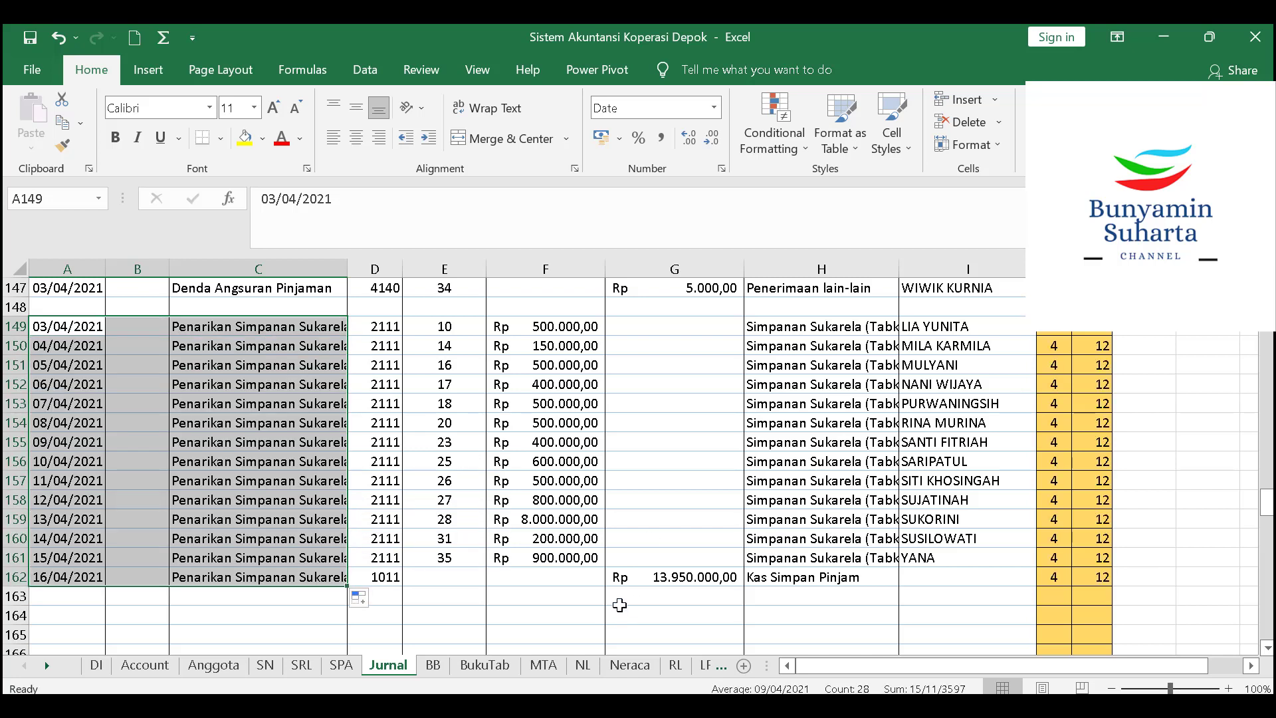
# Check the debit and credit mutation totals and the balance status at the head of the Jurnal sheet
pyautogui.scroll(1, 585, 412)
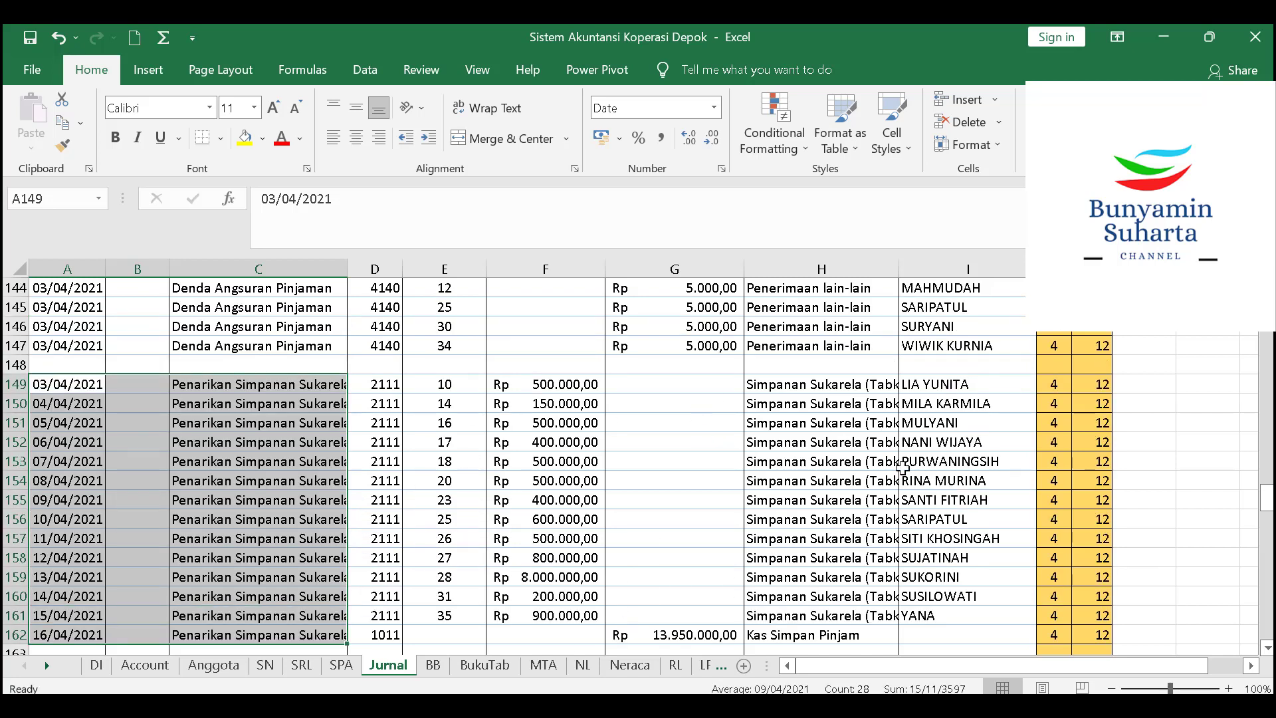
pyautogui.scroll(5, 638, 431)
pyautogui.scroll(20, 625, 435)
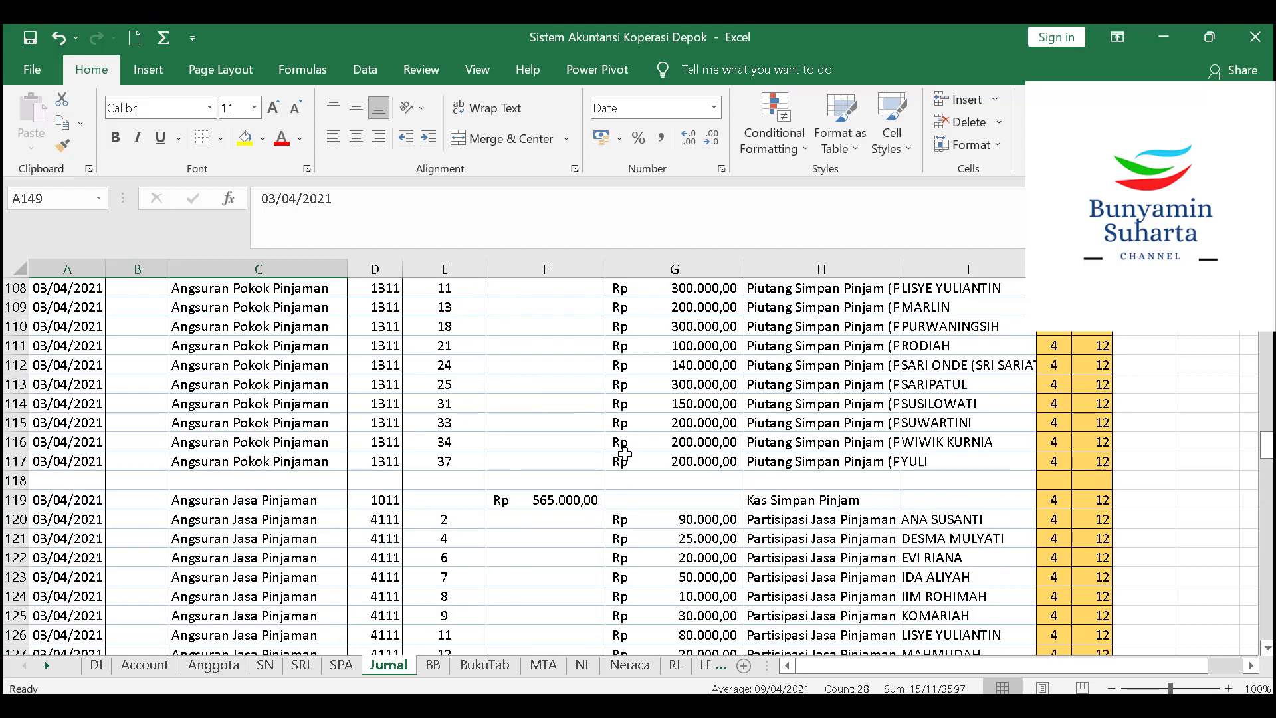
pyautogui.scroll(9, 616, 442)
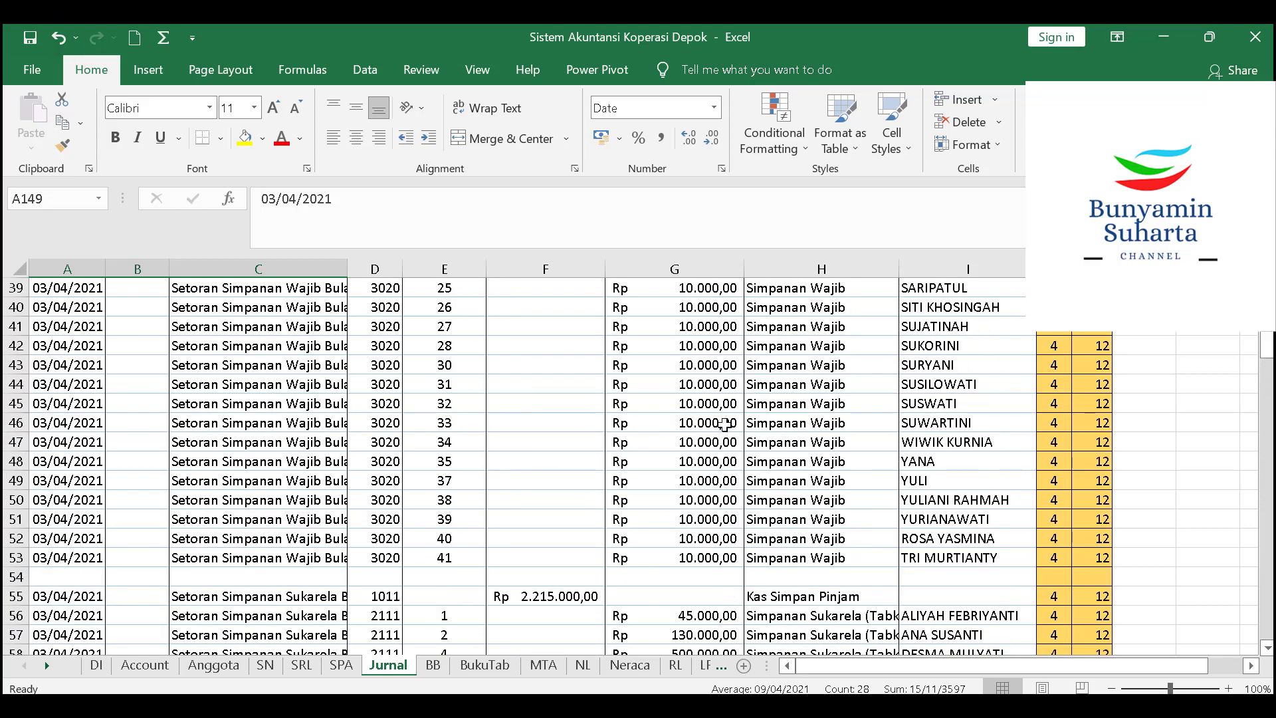
pyautogui.scroll(5, 676, 417)
pyautogui.scroll(5, 676, 417)
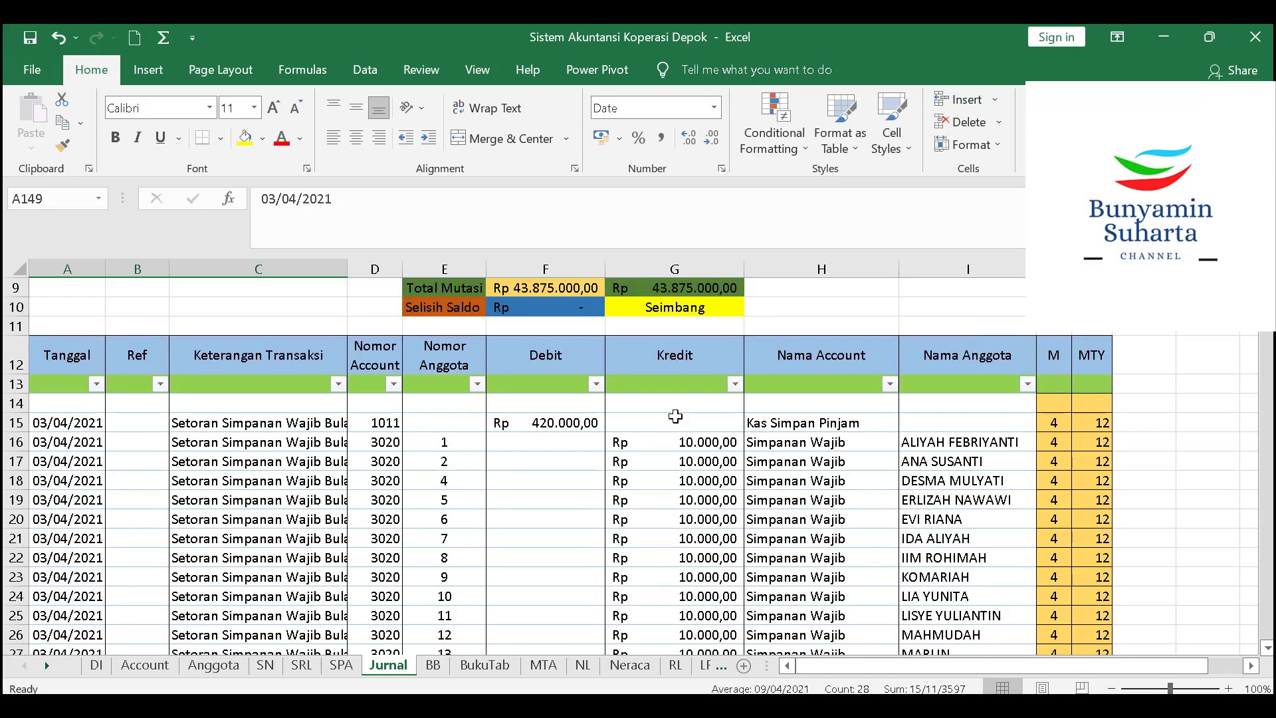
pyautogui.scroll(3, 698, 493)
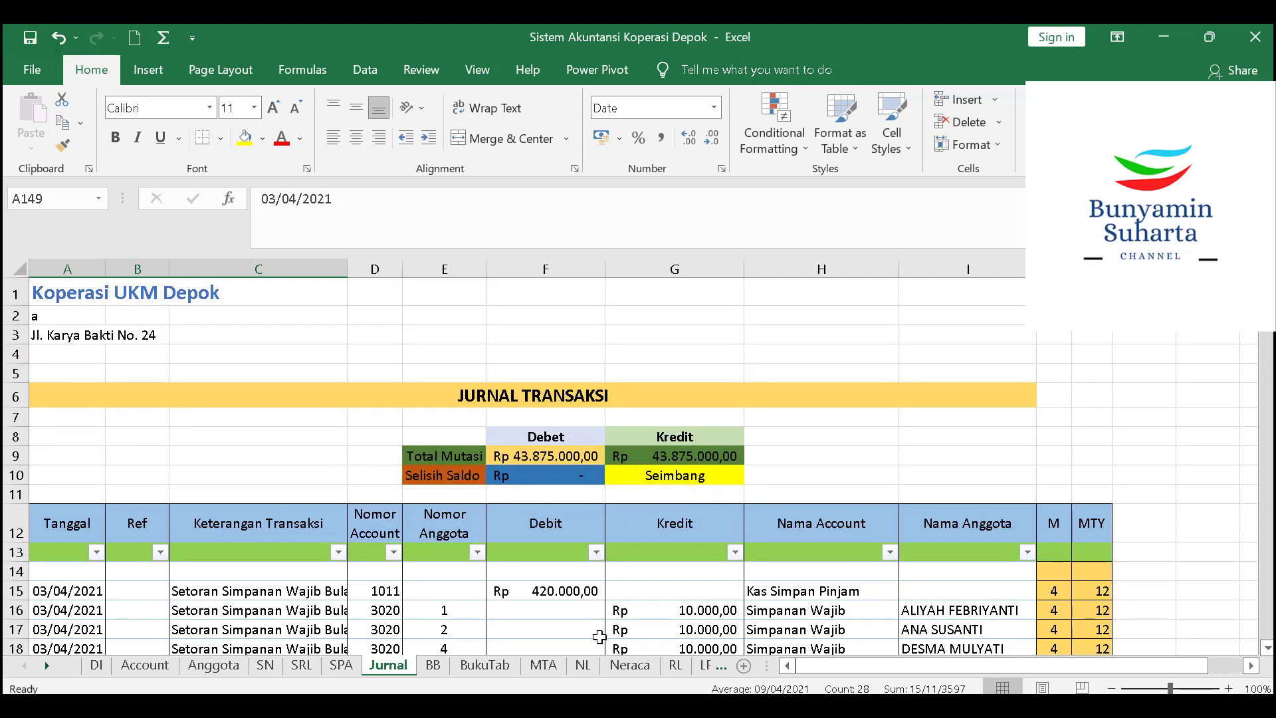
# Examine the Neraca sheet's Total Pasiva, its balance difference row and the Laba/Rugi - Sisa Hasil Usaha line
pyautogui.click(624, 669)
pyautogui.scroll(-5, 630, 578)
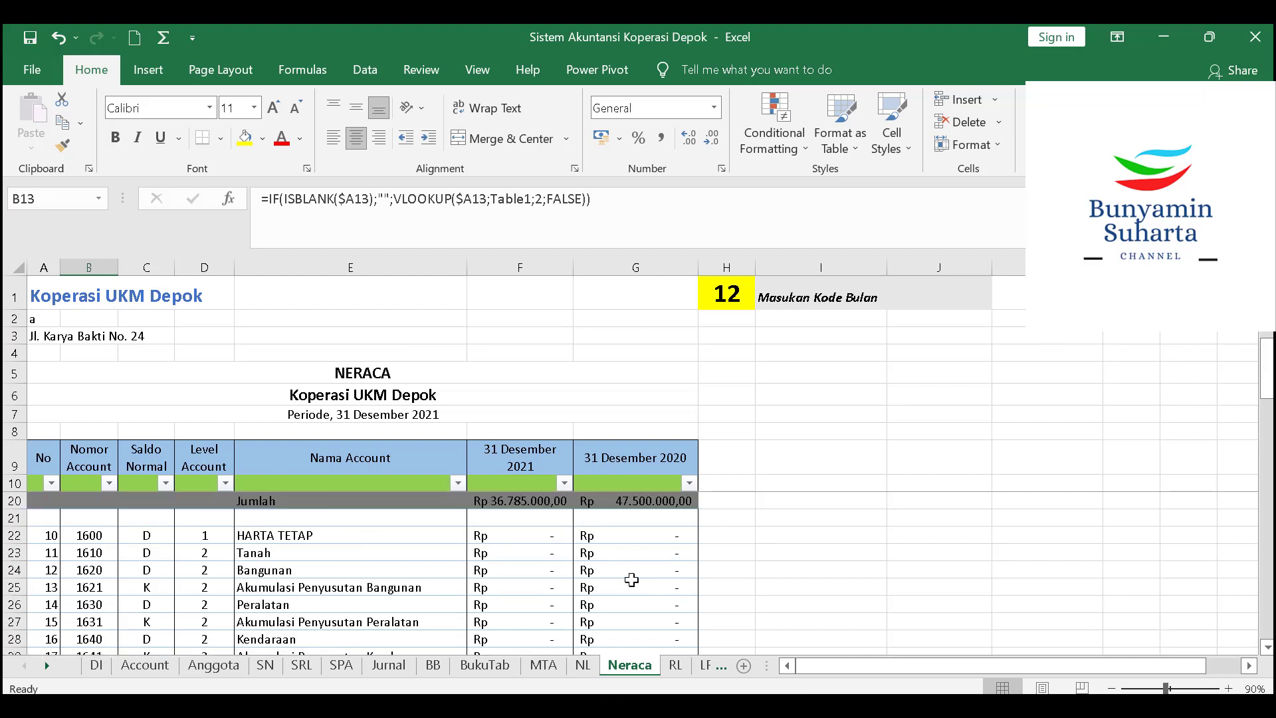
pyautogui.scroll(-11, 626, 583)
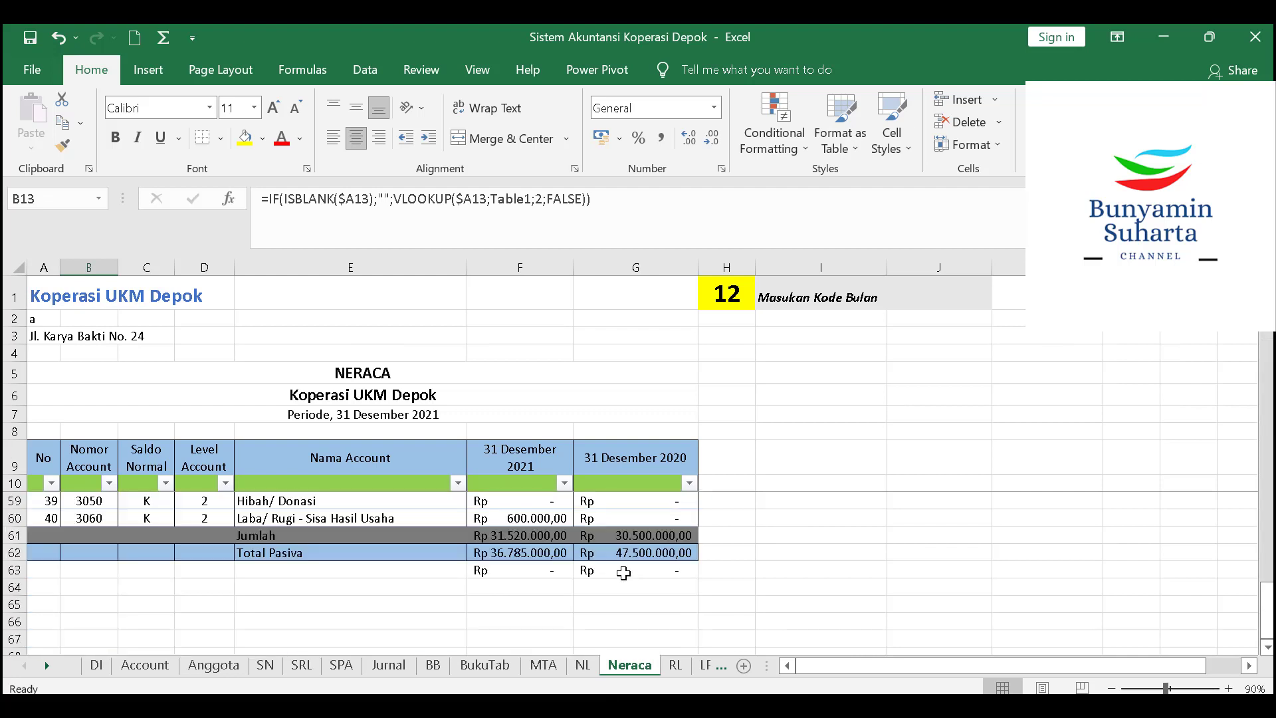
pyautogui.click(557, 571)
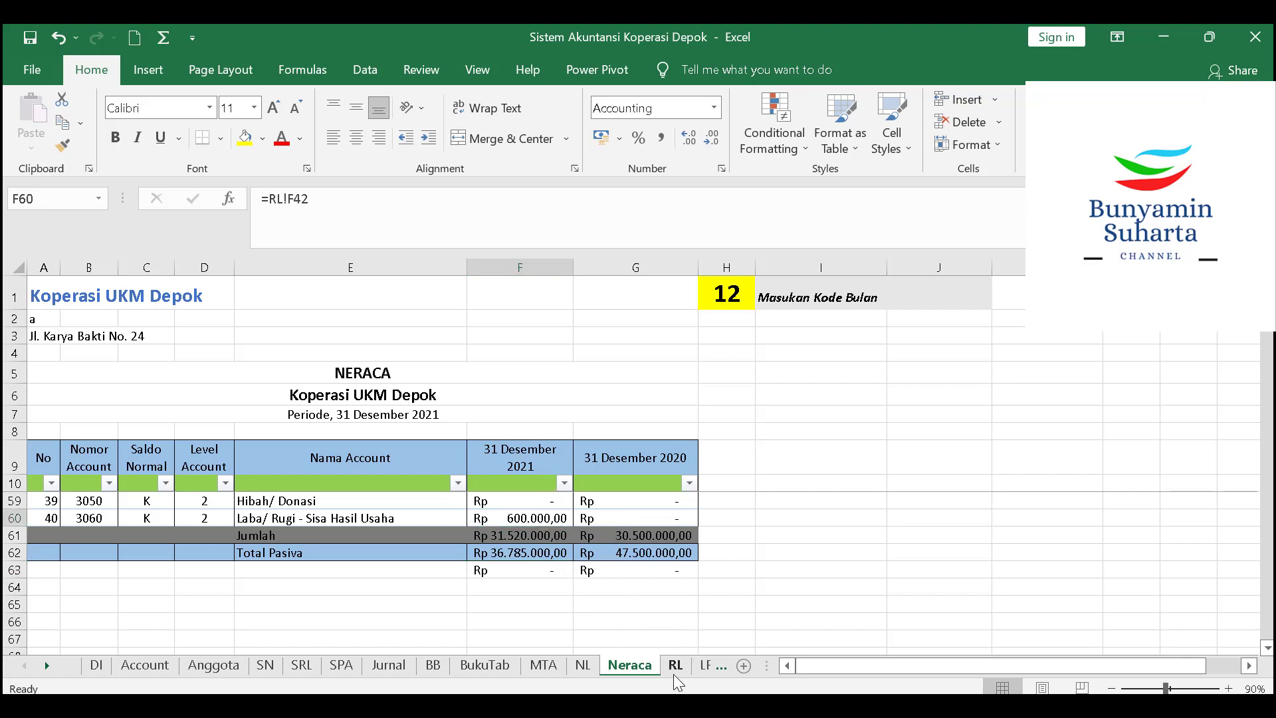
# Review the income and expense accounts on the RL sheet
pyautogui.click(673, 672)
pyautogui.scroll(-2, 654, 601)
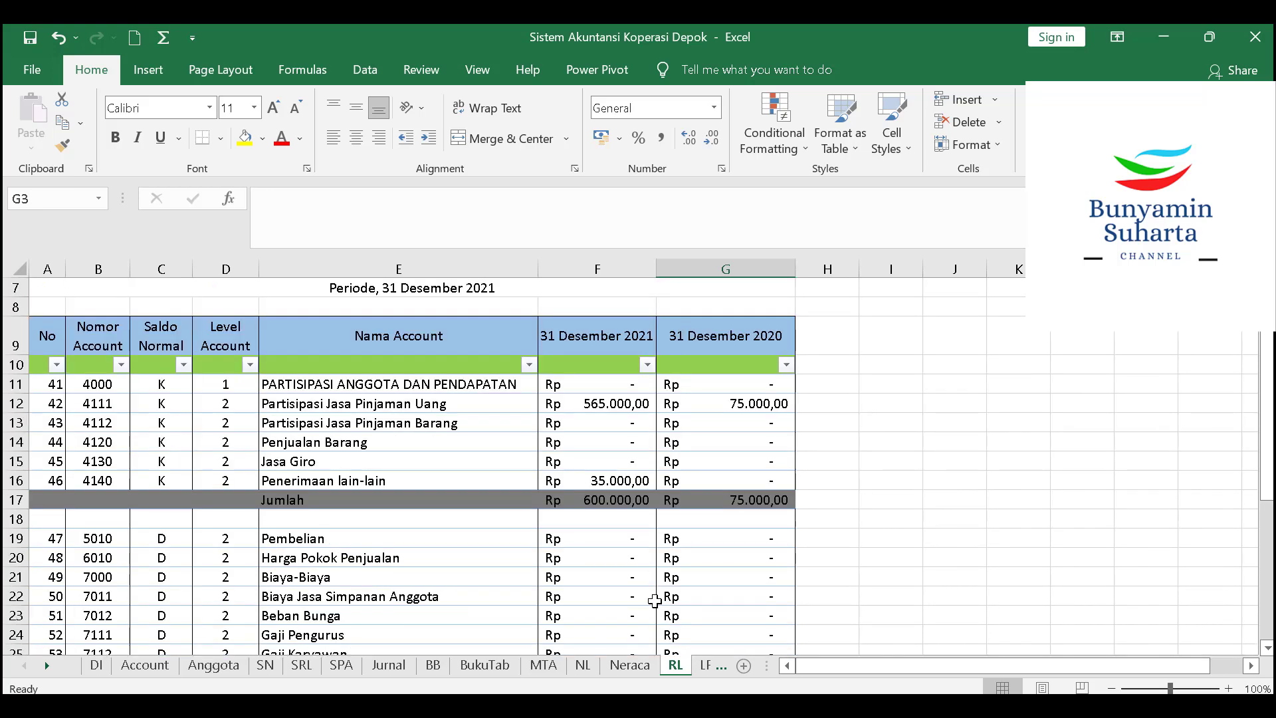
pyautogui.scroll(-3, 654, 582)
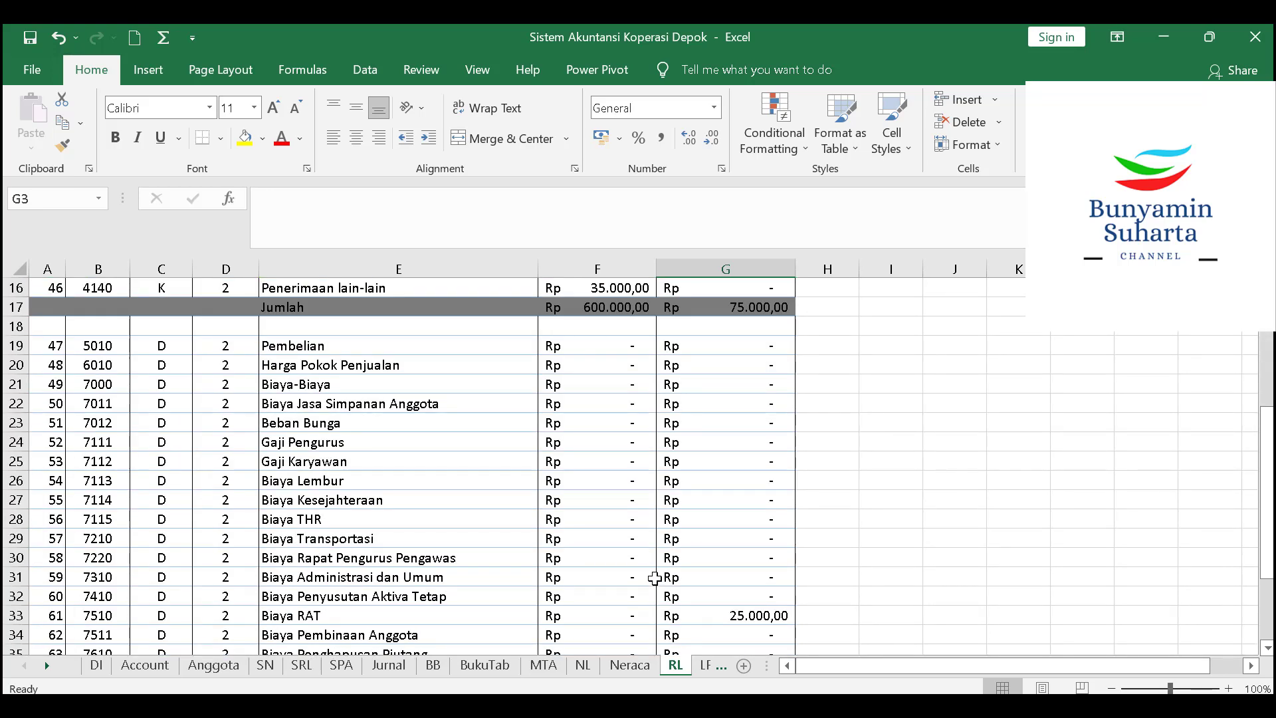
pyautogui.scroll(-2, 654, 578)
pyautogui.scroll(3, 655, 575)
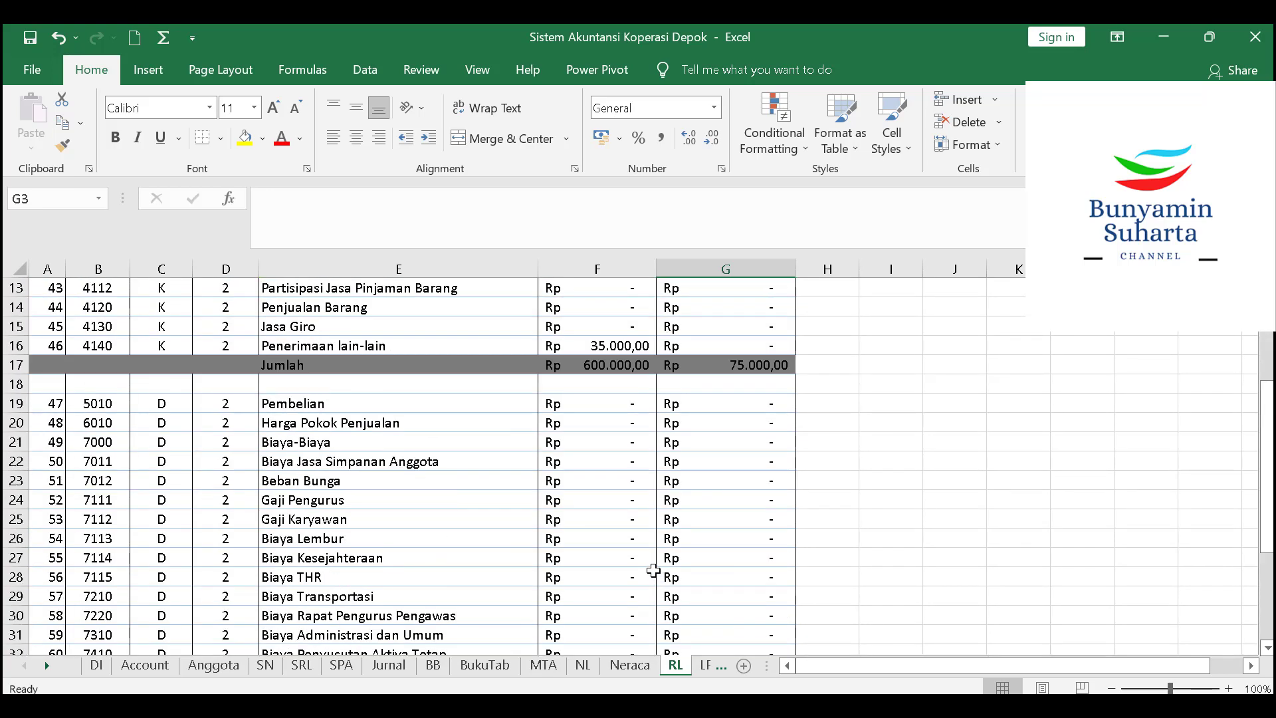
# Return to the Jurnal sheet and review the recorded savings deposit and loan entries
pyautogui.click(388, 664)
pyautogui.scroll(-14, 466, 613)
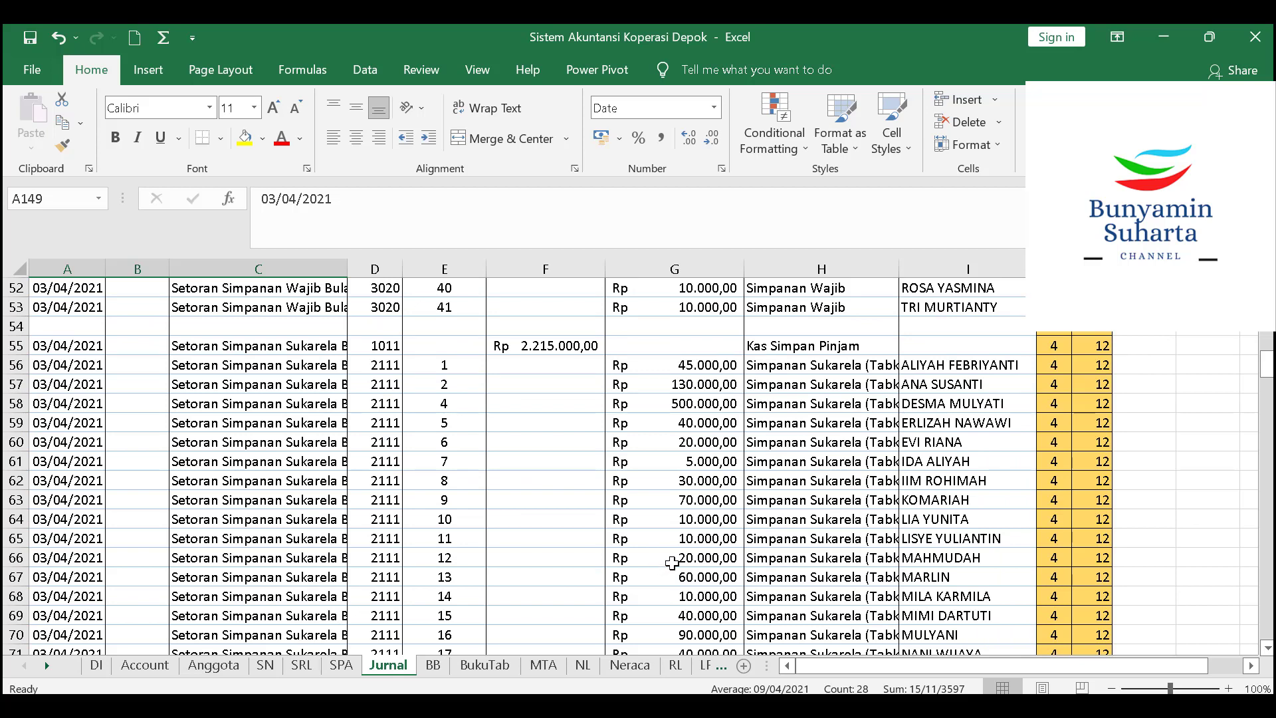
pyautogui.scroll(-2, 677, 554)
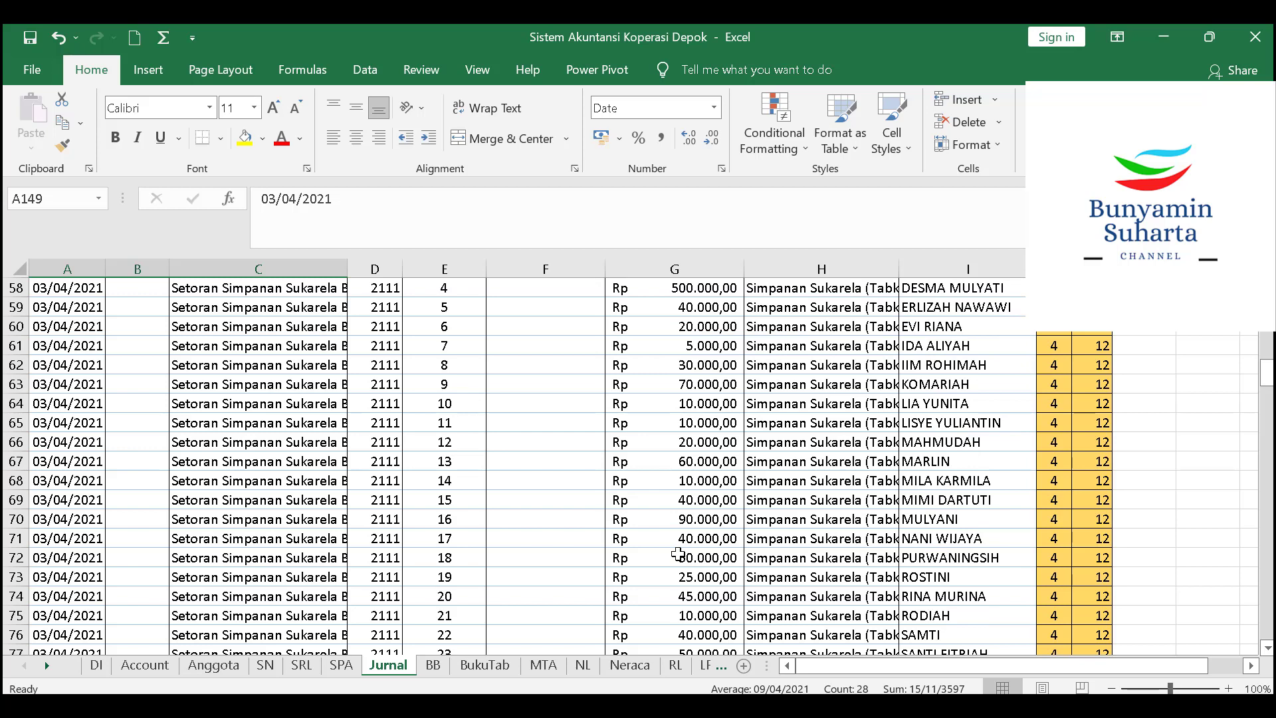
pyautogui.scroll(-7, 677, 554)
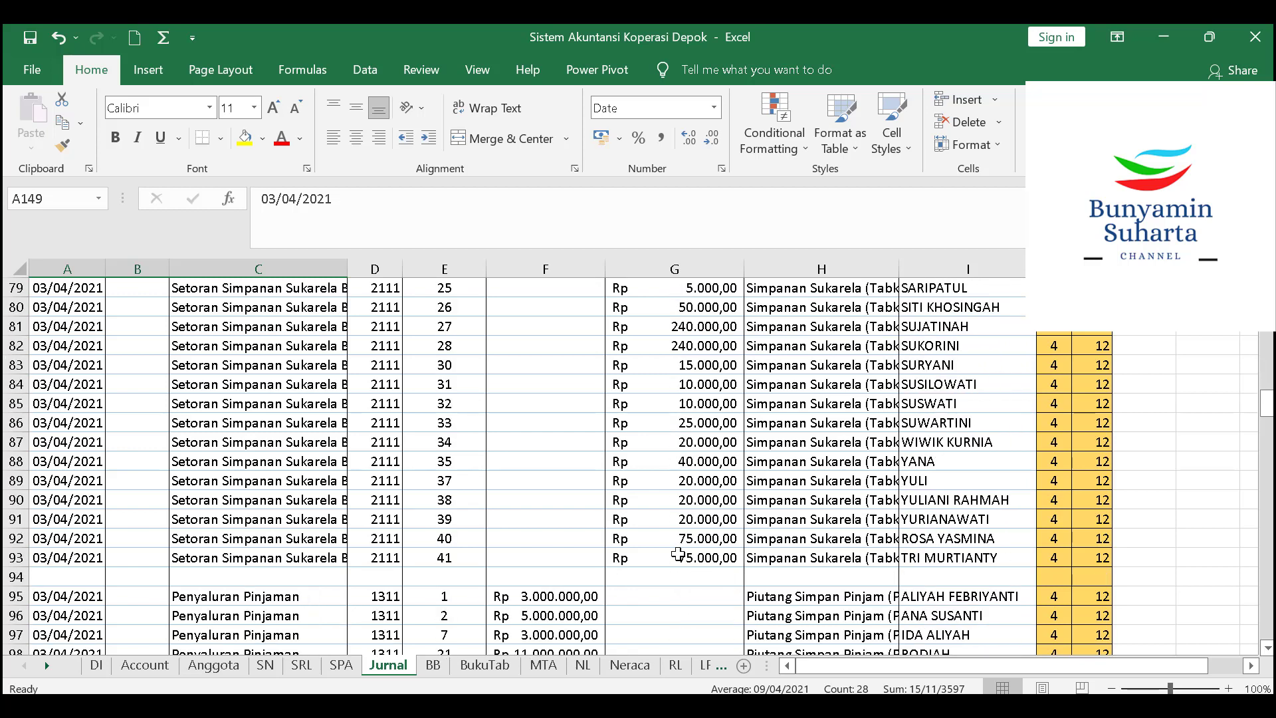